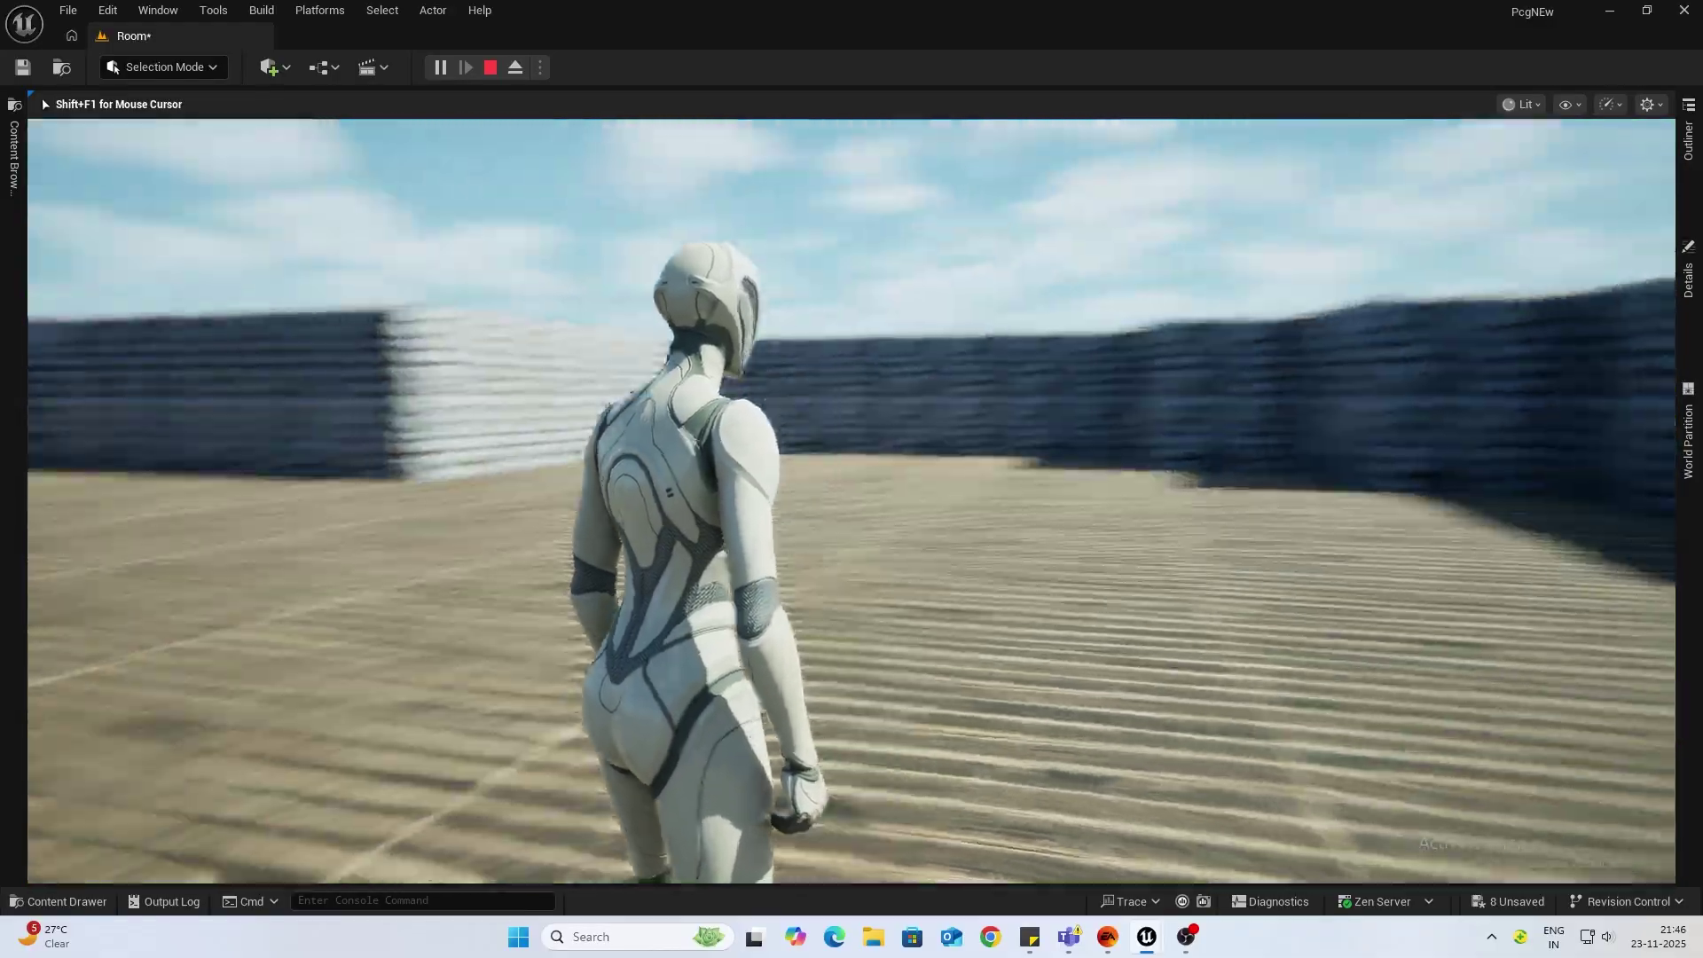
# Step: Walk the character around the stone-walled room to examine the camera's behaviour, and end the play session
pyautogui.press('w')
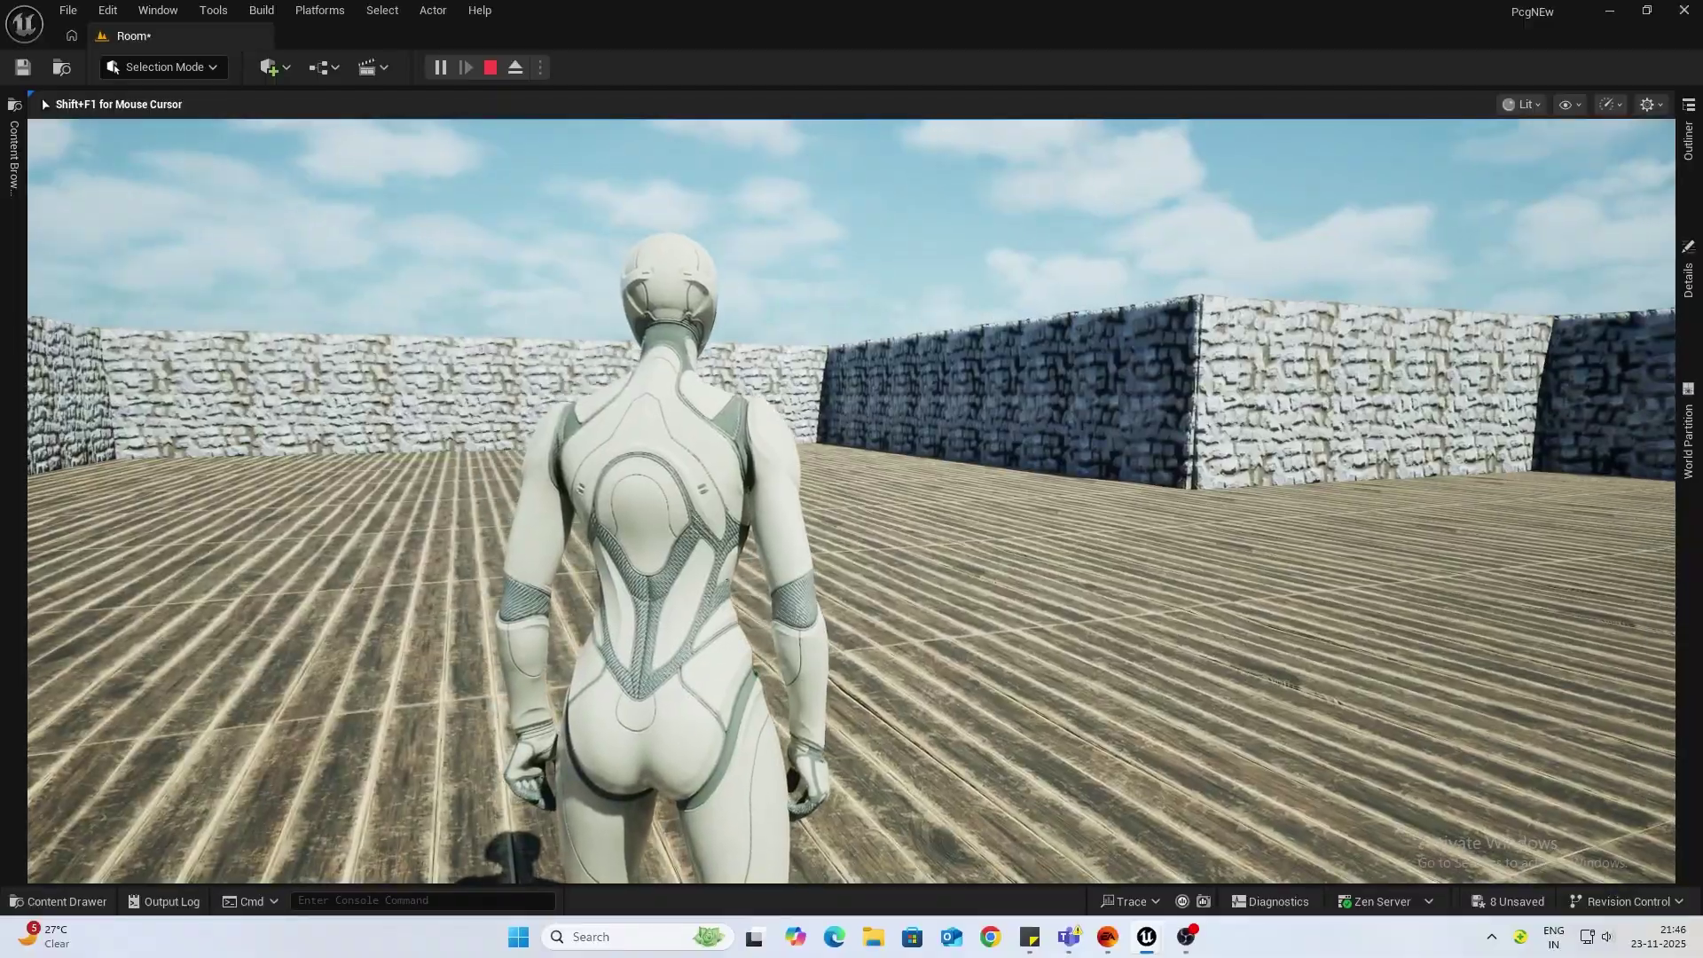
pyautogui.press('w')
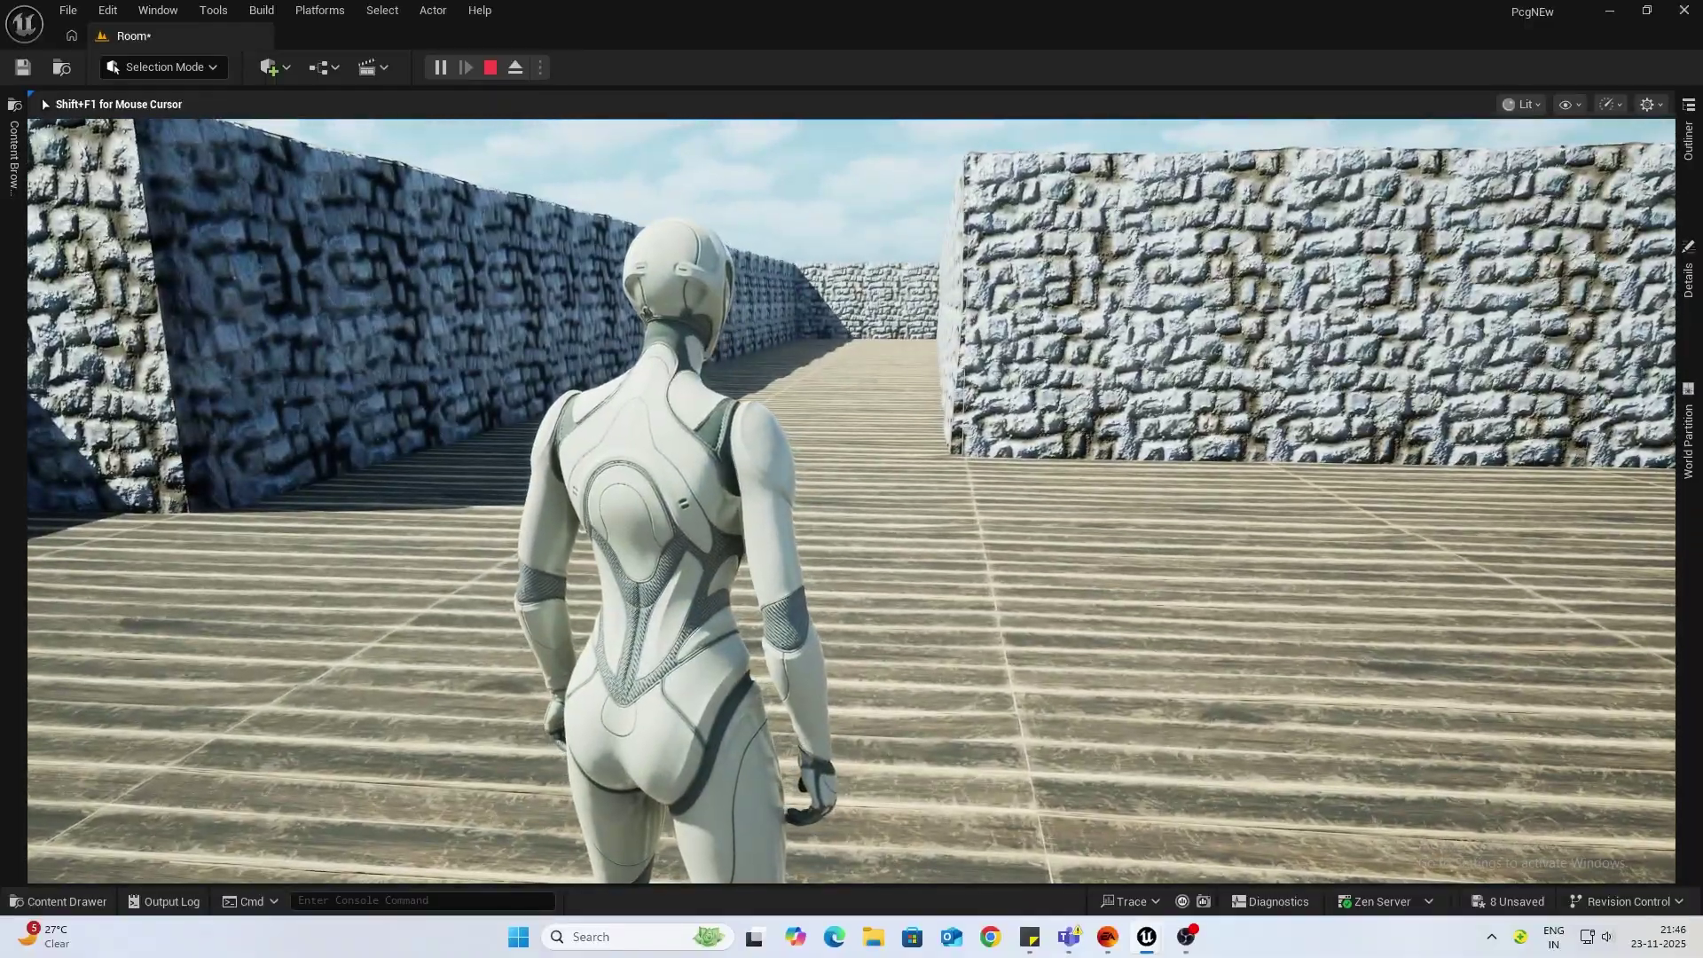
pyautogui.press('w')
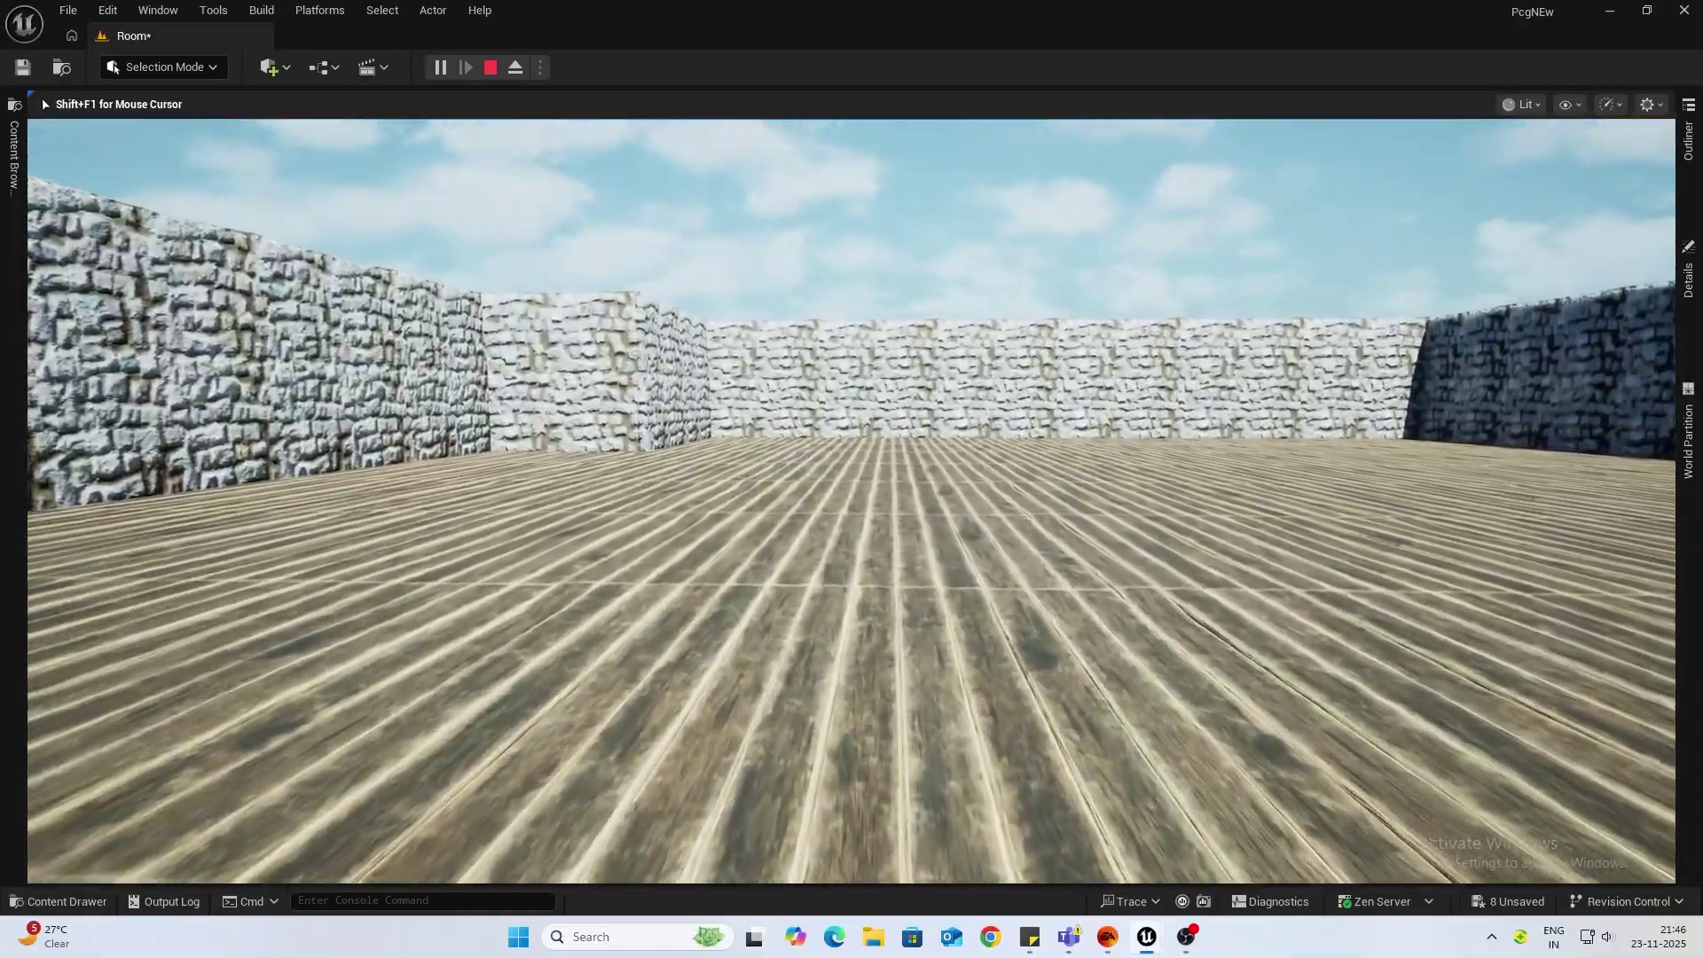
pyautogui.press('w')
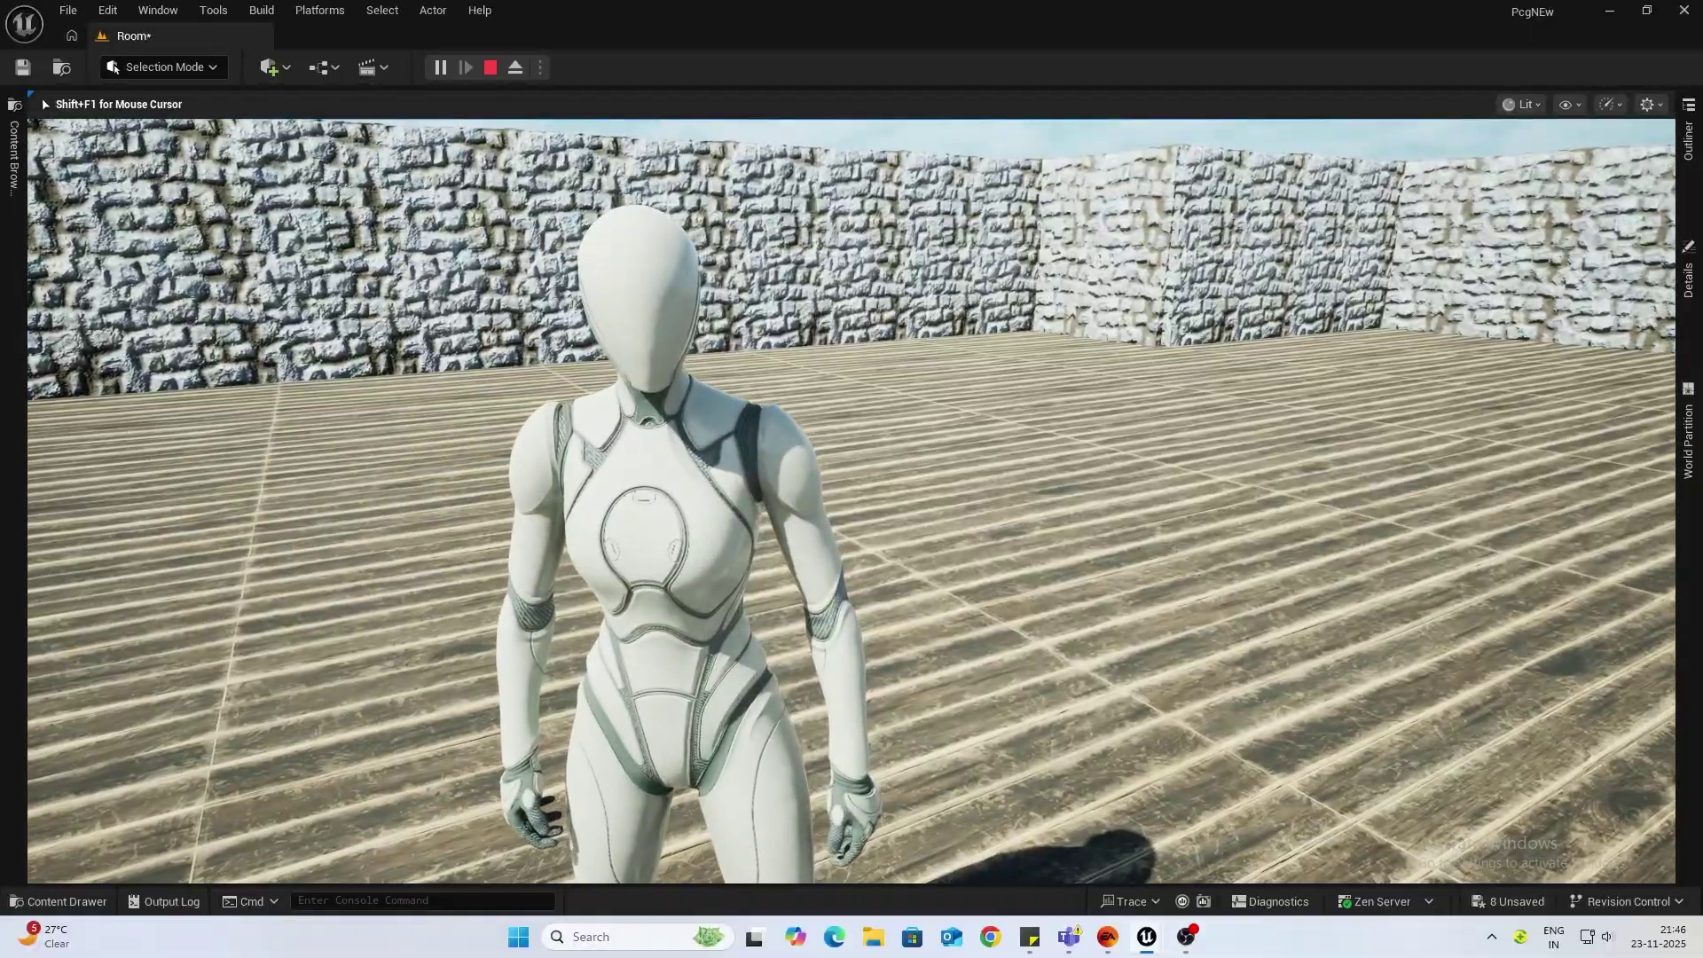
pyautogui.press('w')
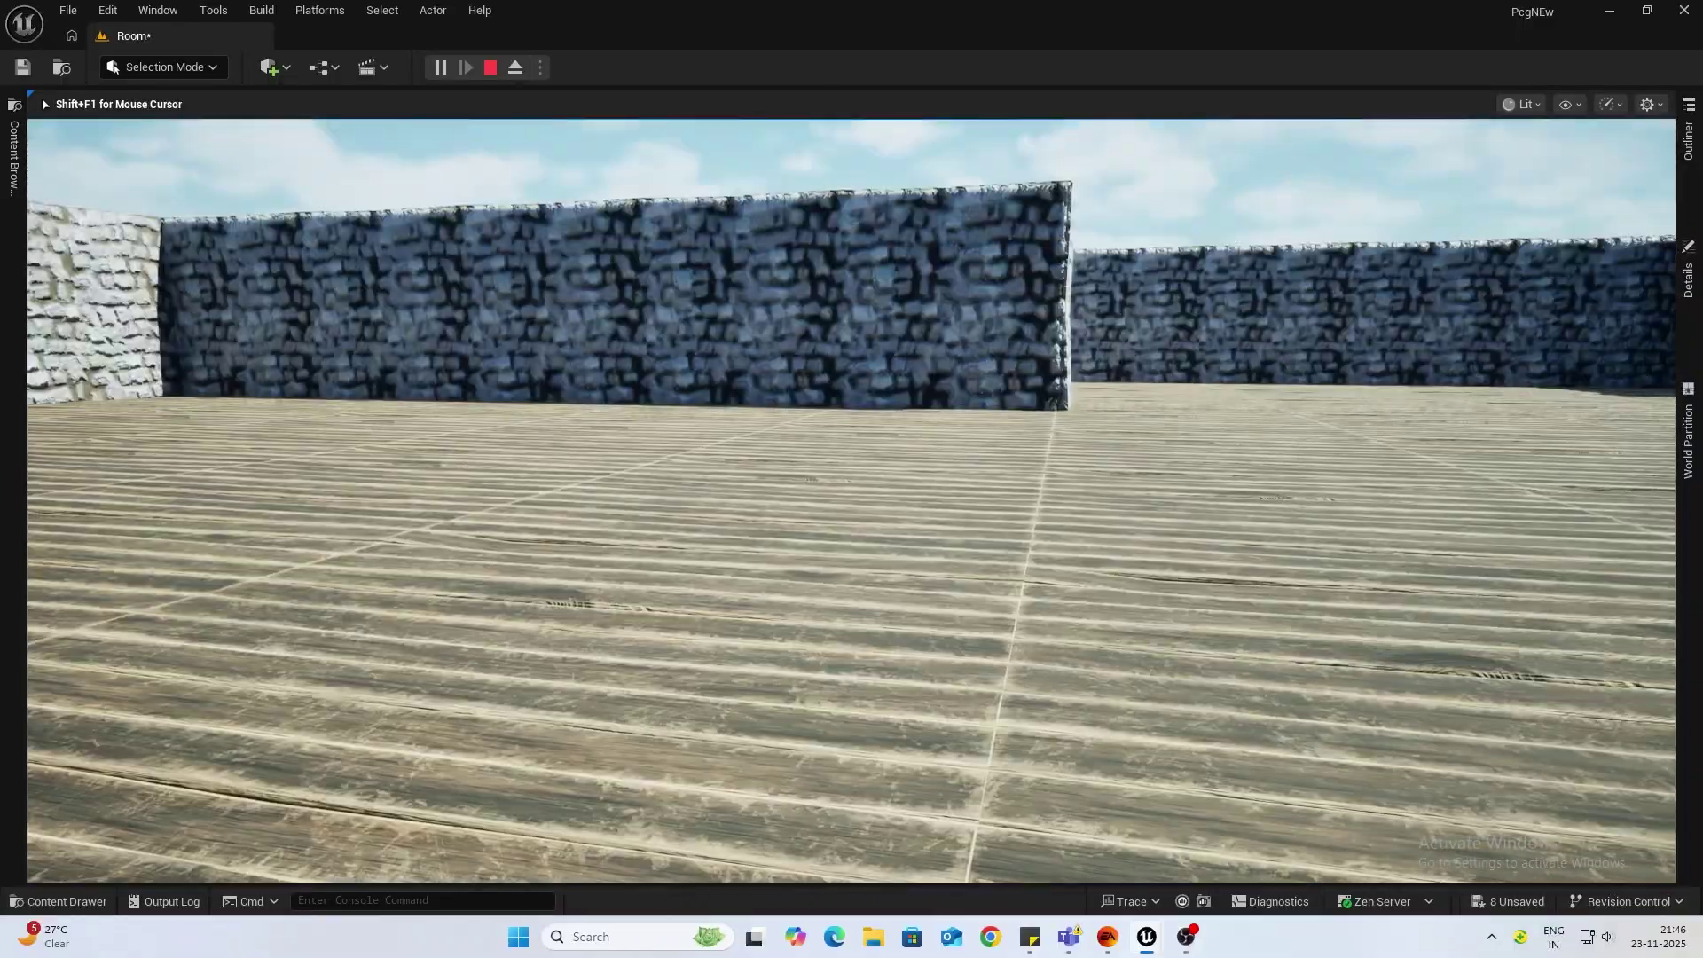
pyautogui.press('w')
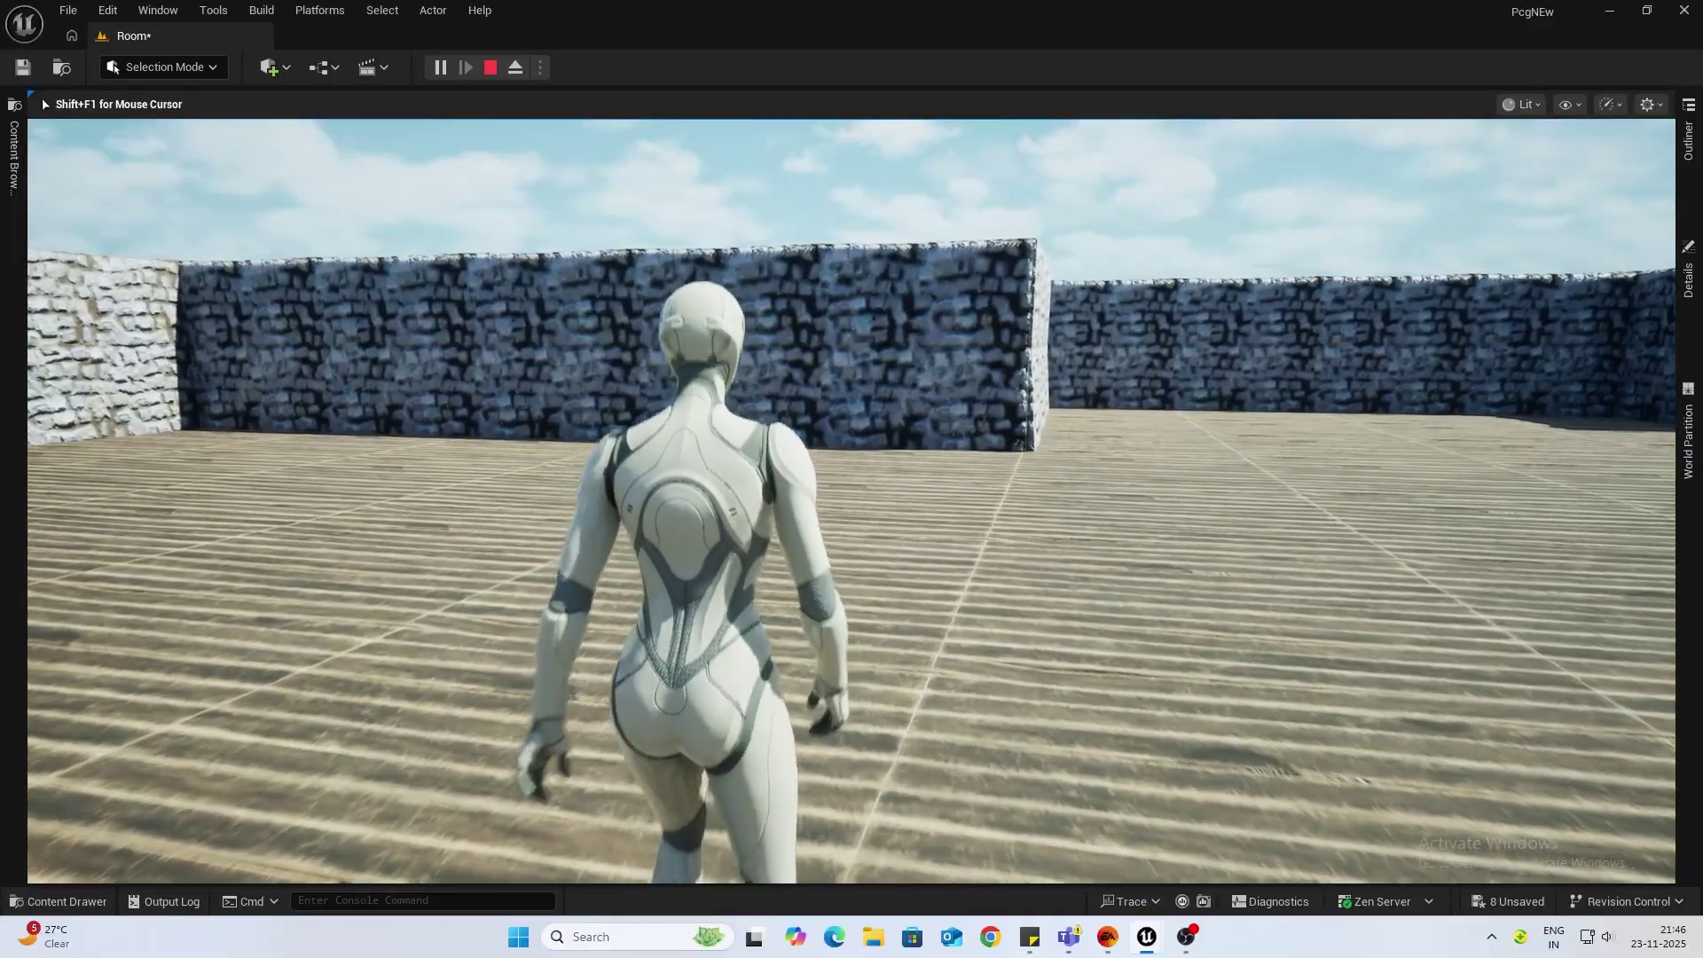
pyautogui.press('w')
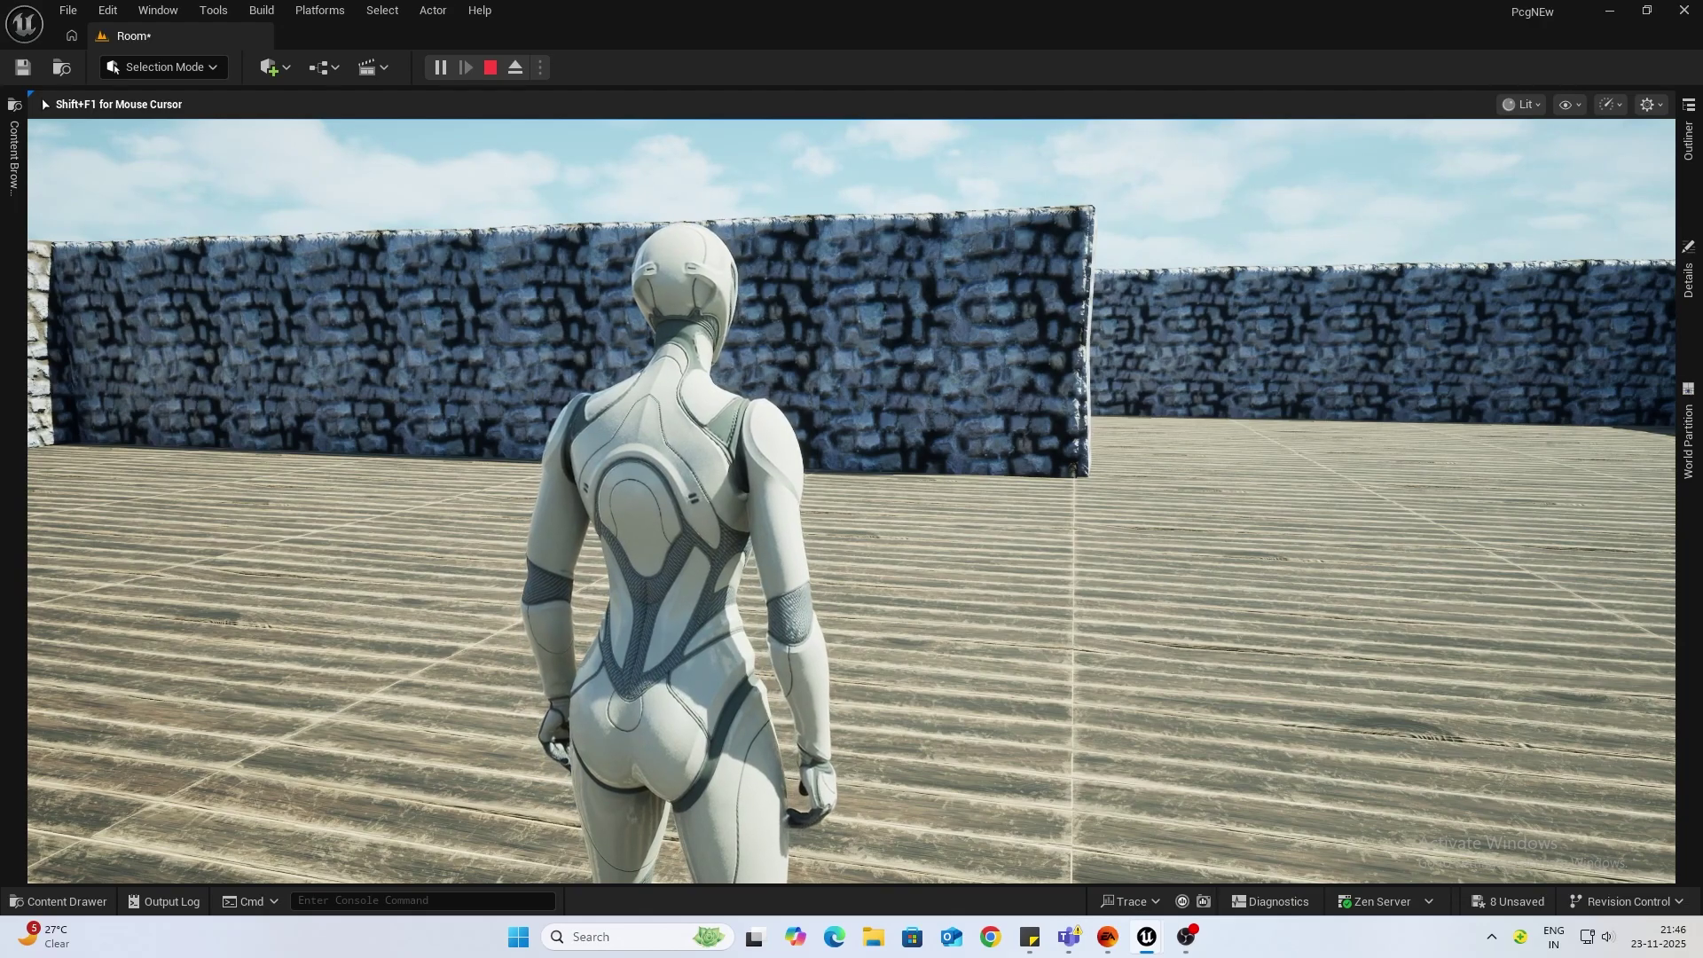
pyautogui.press('Escape')
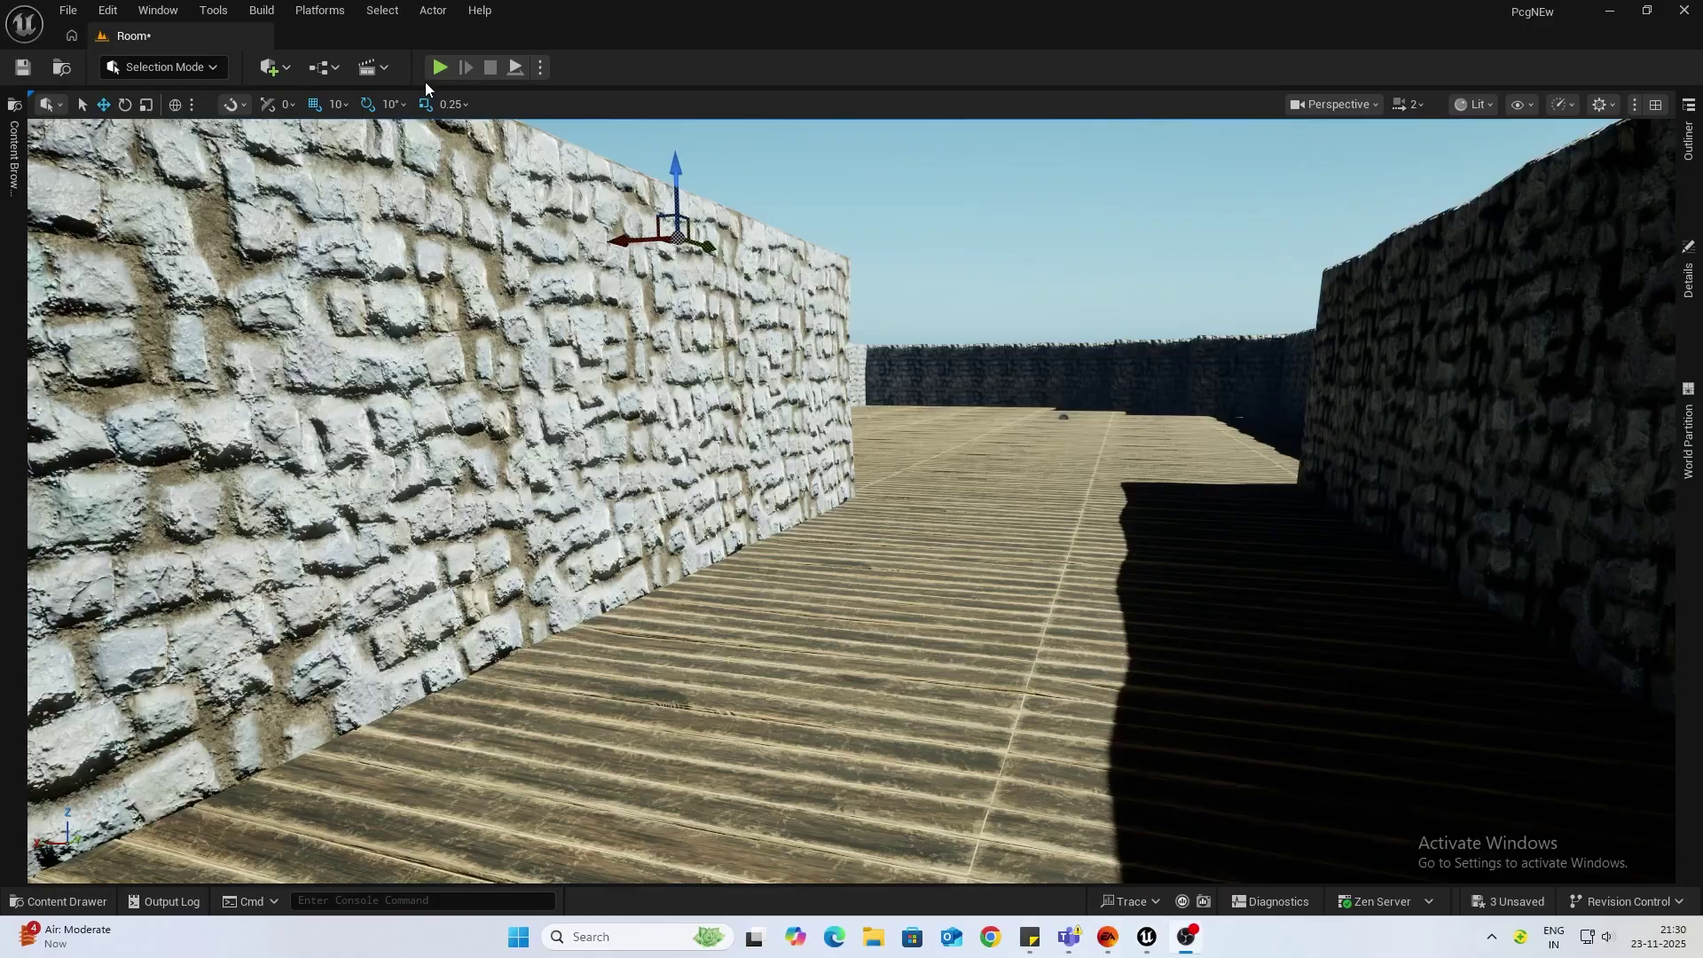
# Step: Play the Room level and walk the character forward, backward and sideways to examine the fixed camera view, and stop playing
pyautogui.click(438, 69)
pyautogui.press('w')
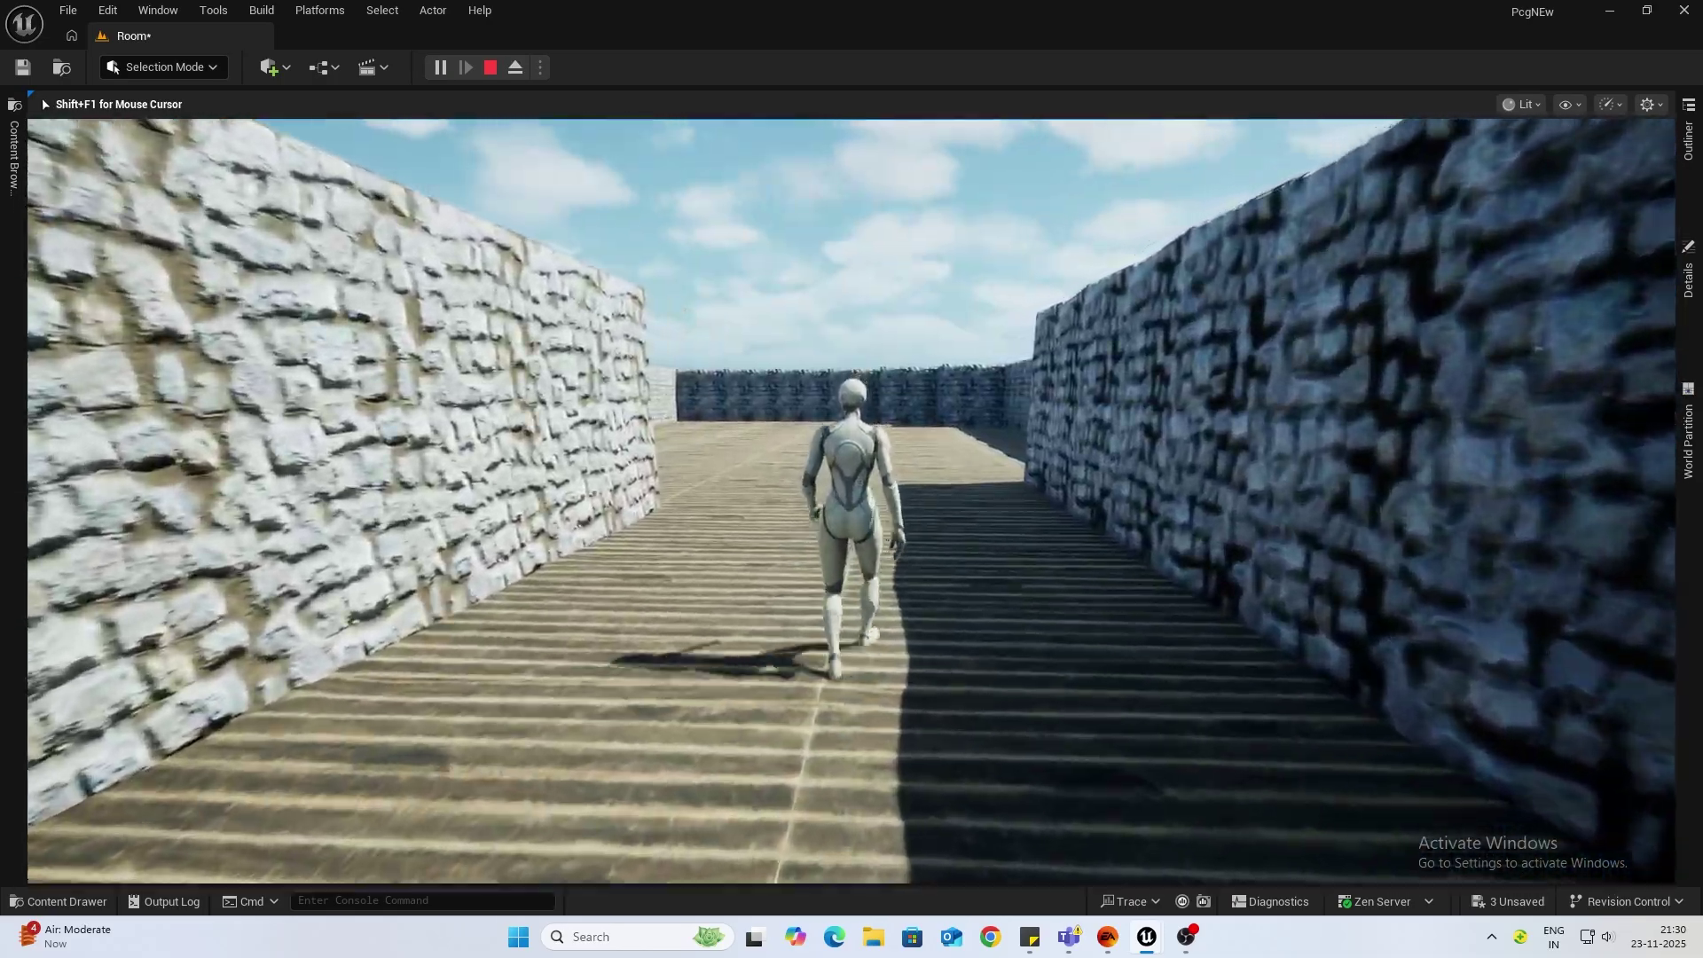
pyautogui.press('s')
pyautogui.press('s')
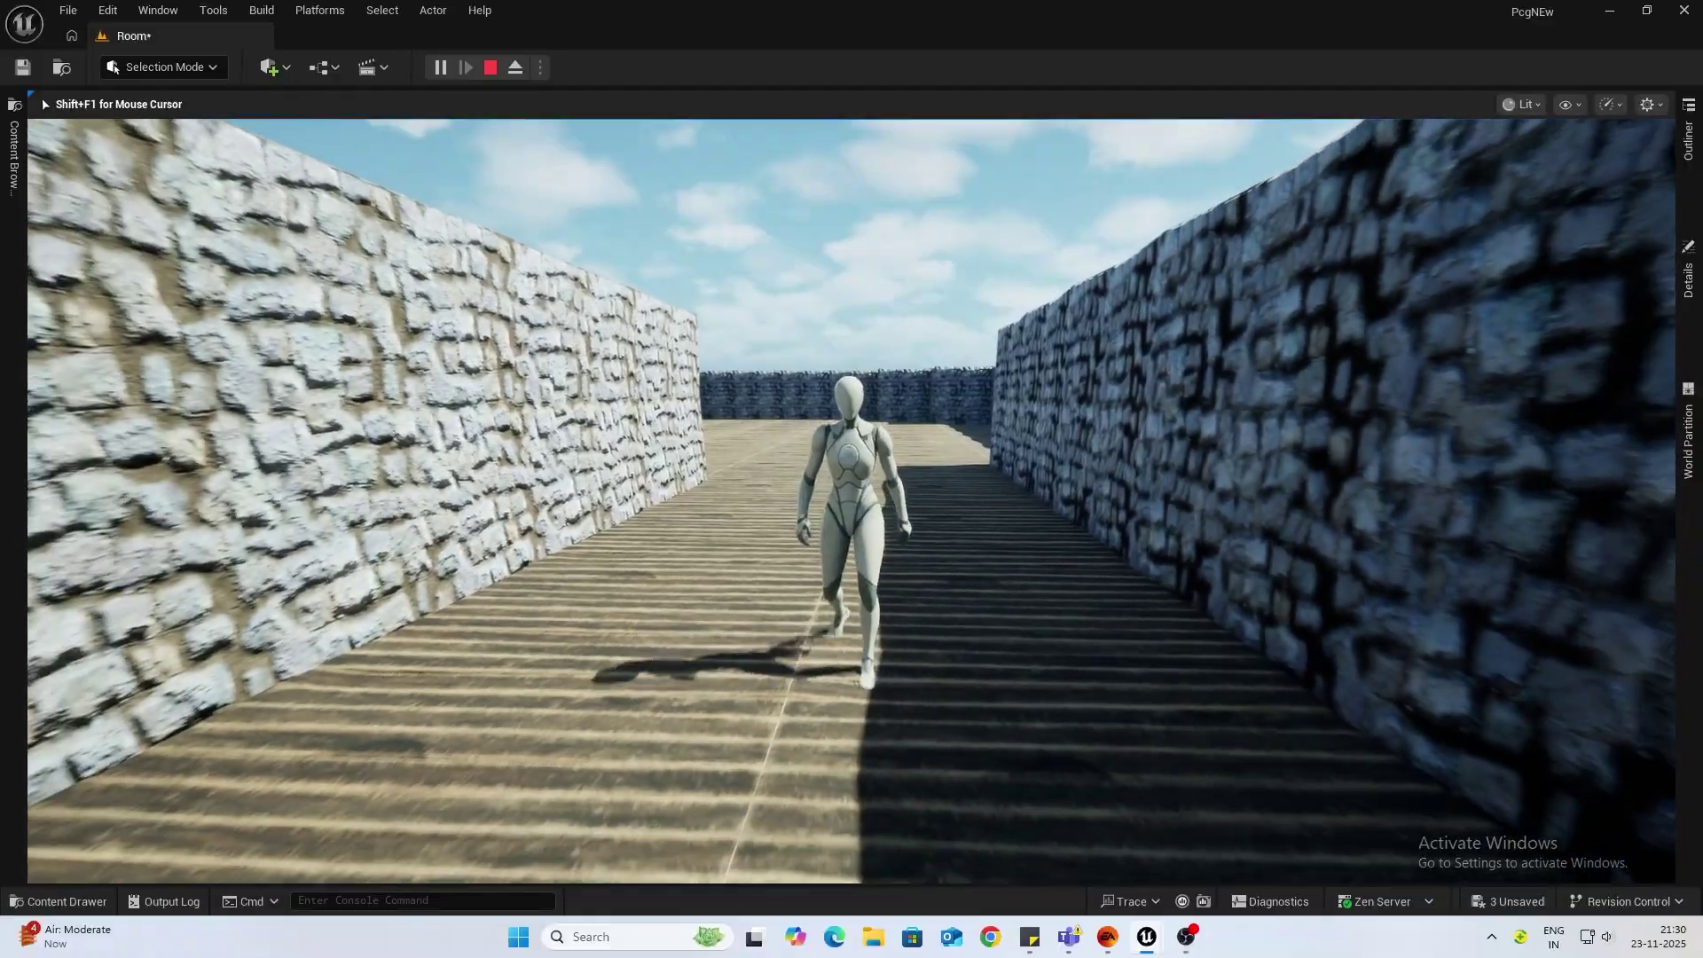
pyautogui.press('a')
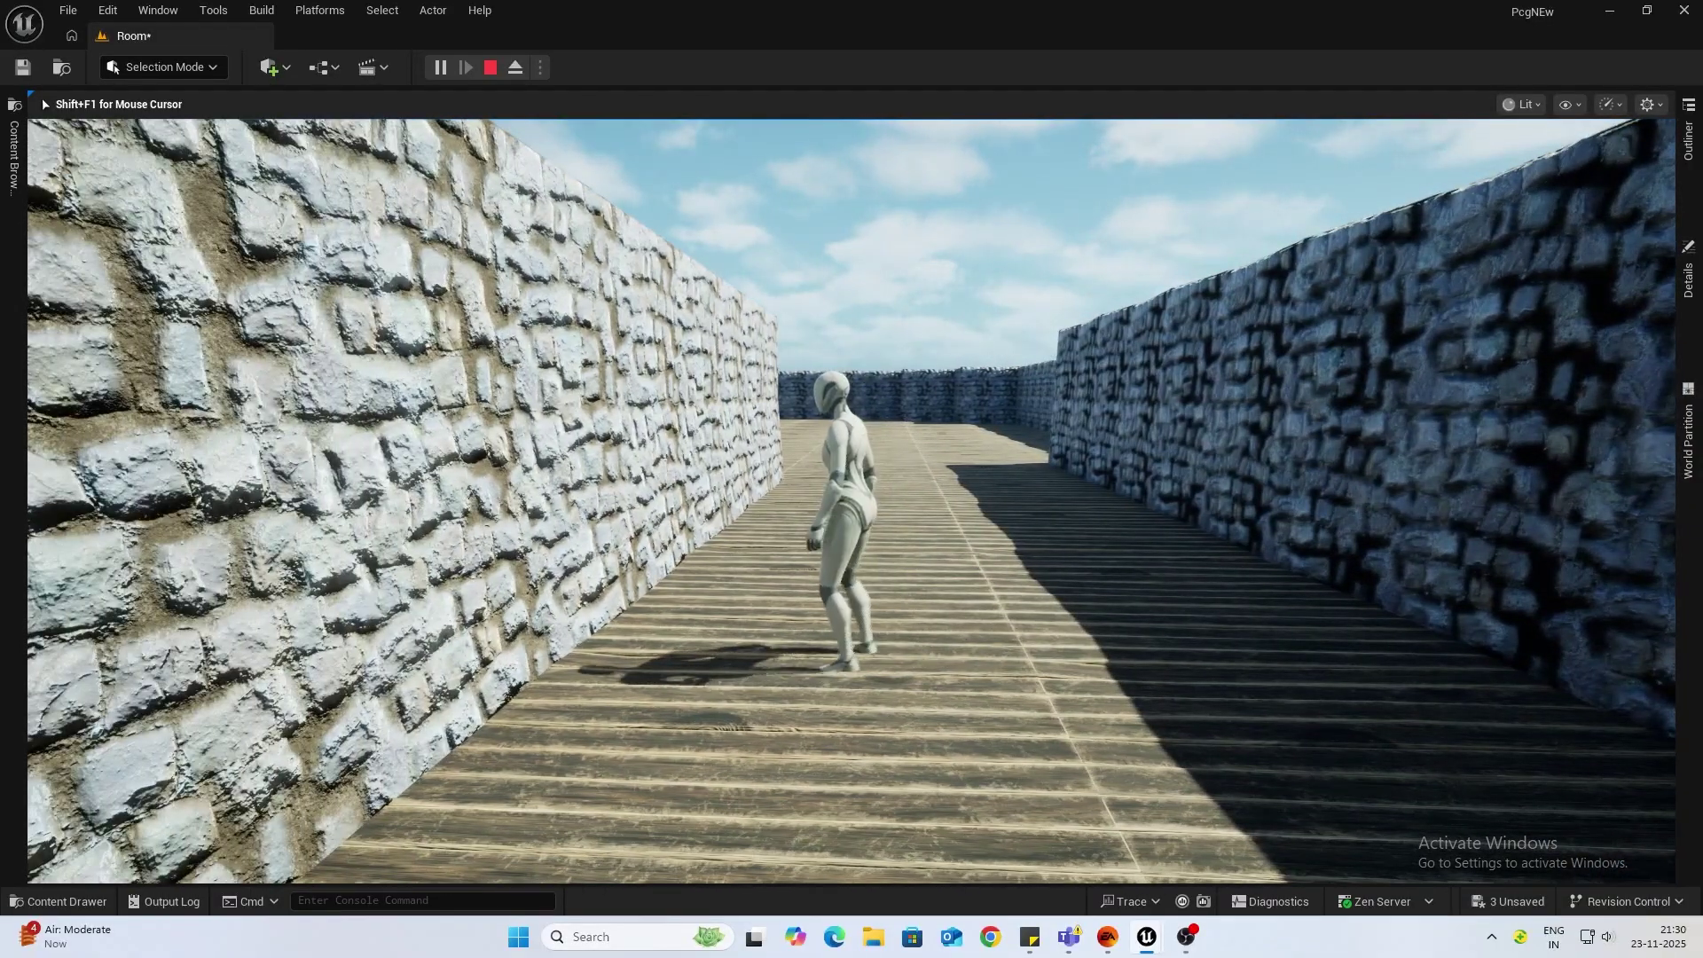
pyautogui.press('w')
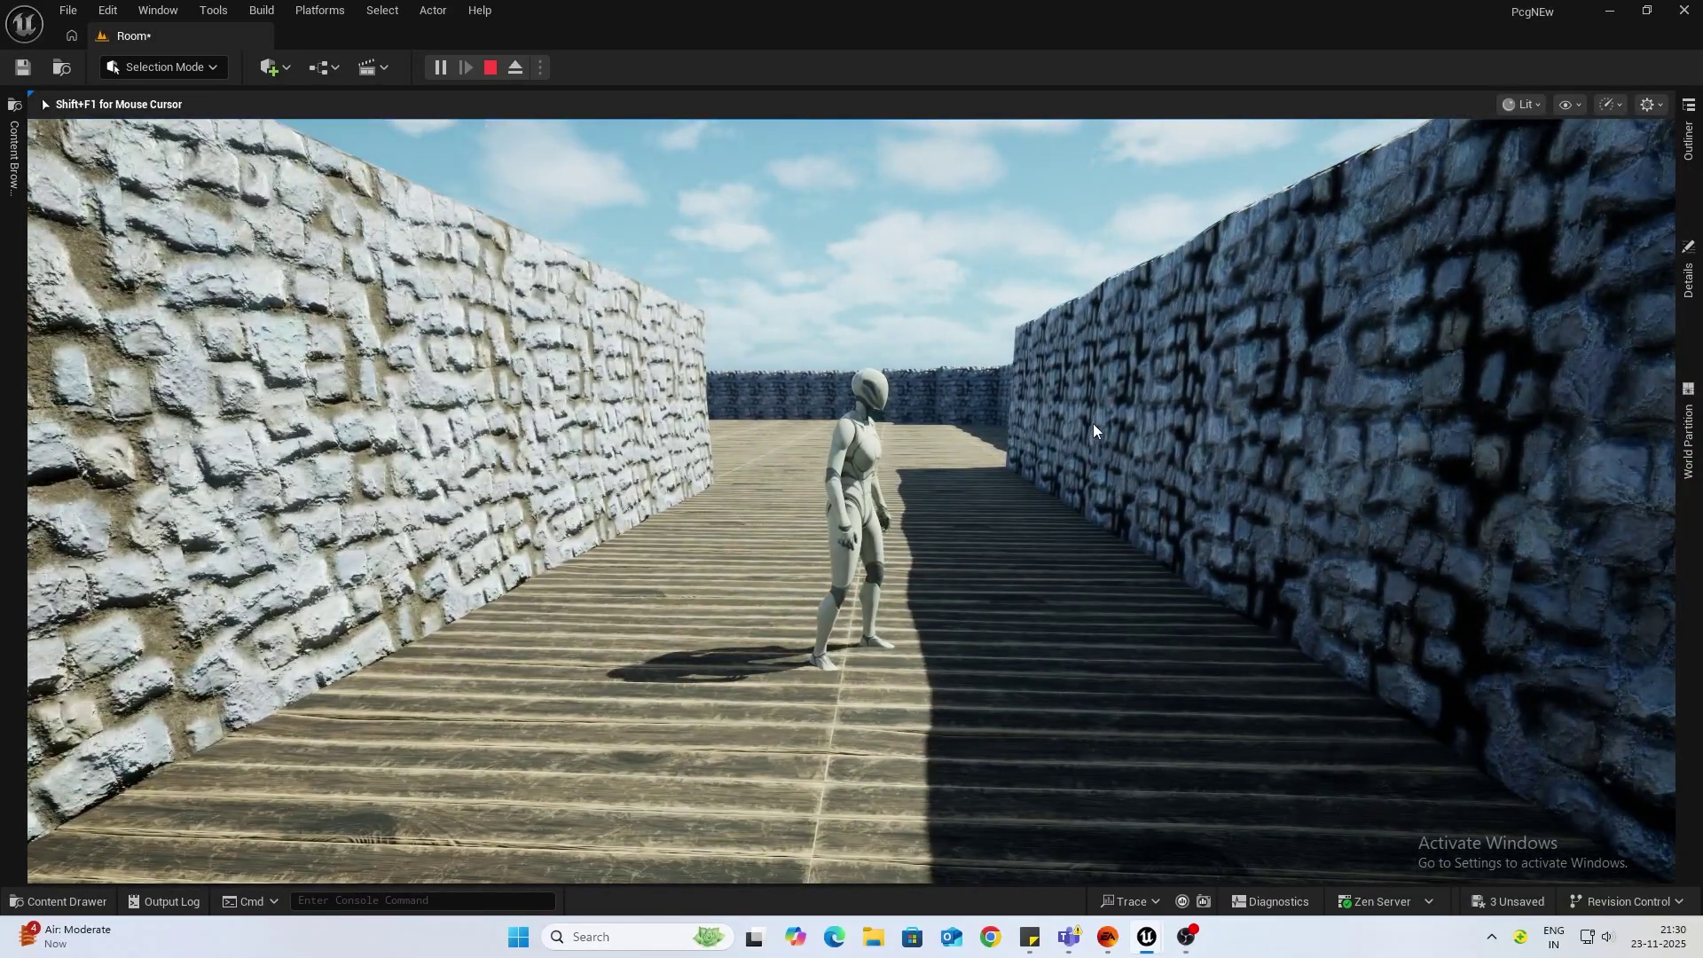
pyautogui.press('Escape')
# Step: Check the plugin list for the Gameplay Cameras plugin by searching for "gameplay ca"
pyautogui.click(107, 10)
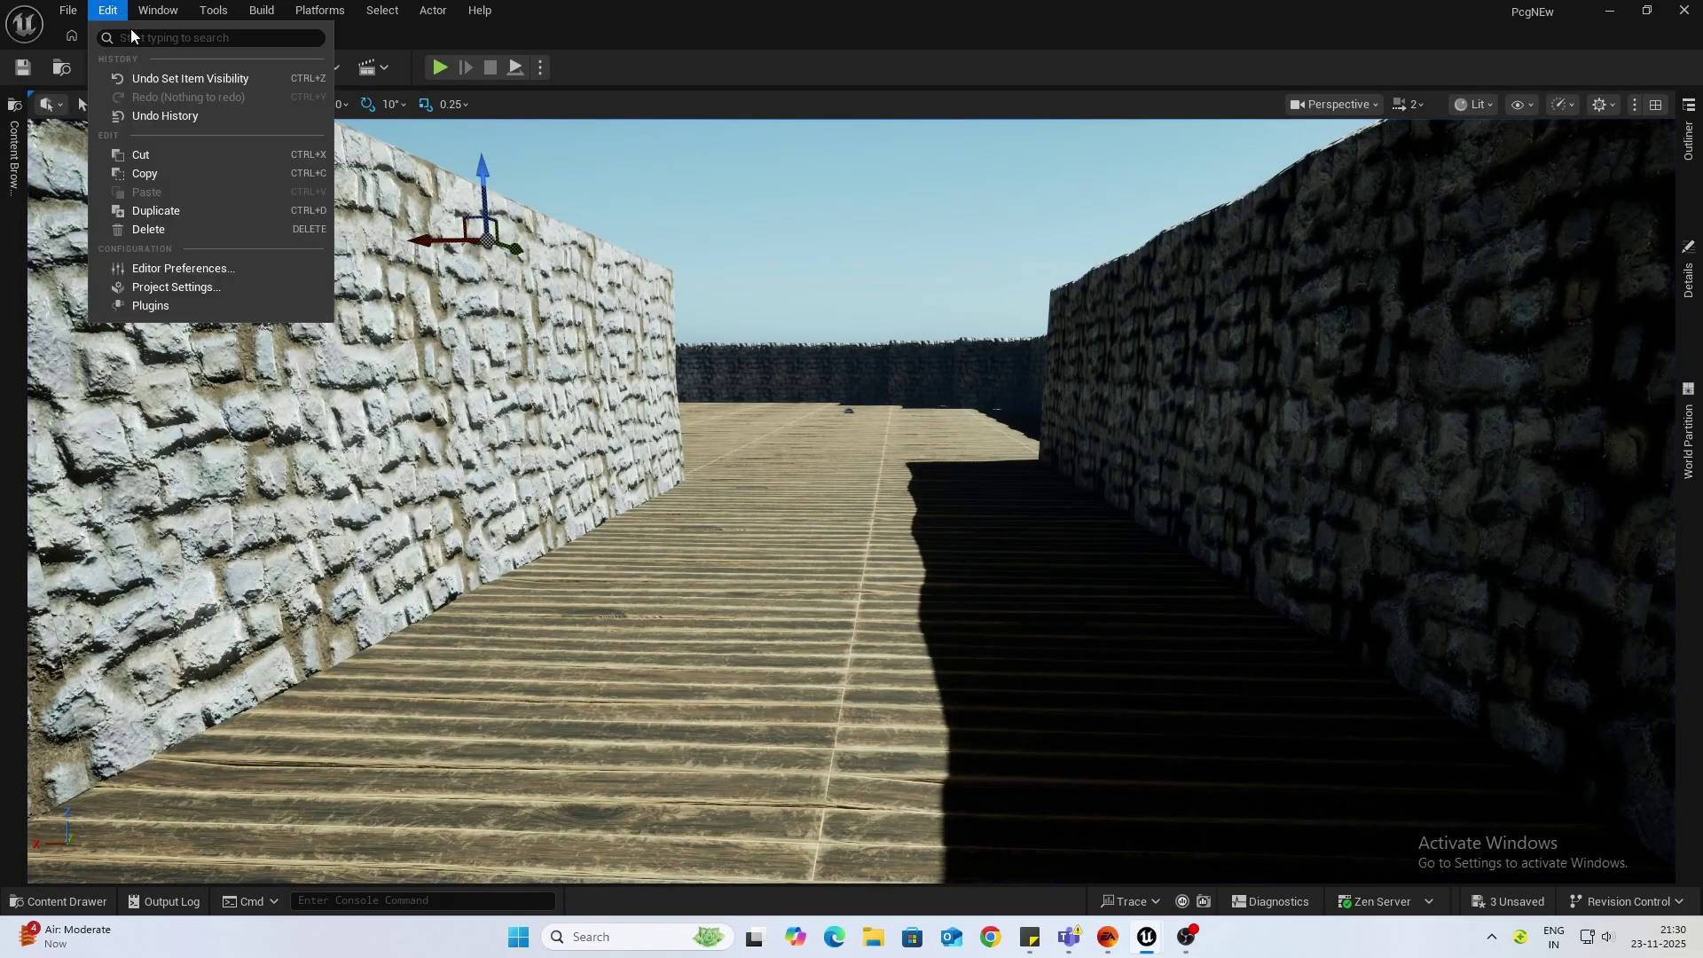
pyautogui.click(155, 305)
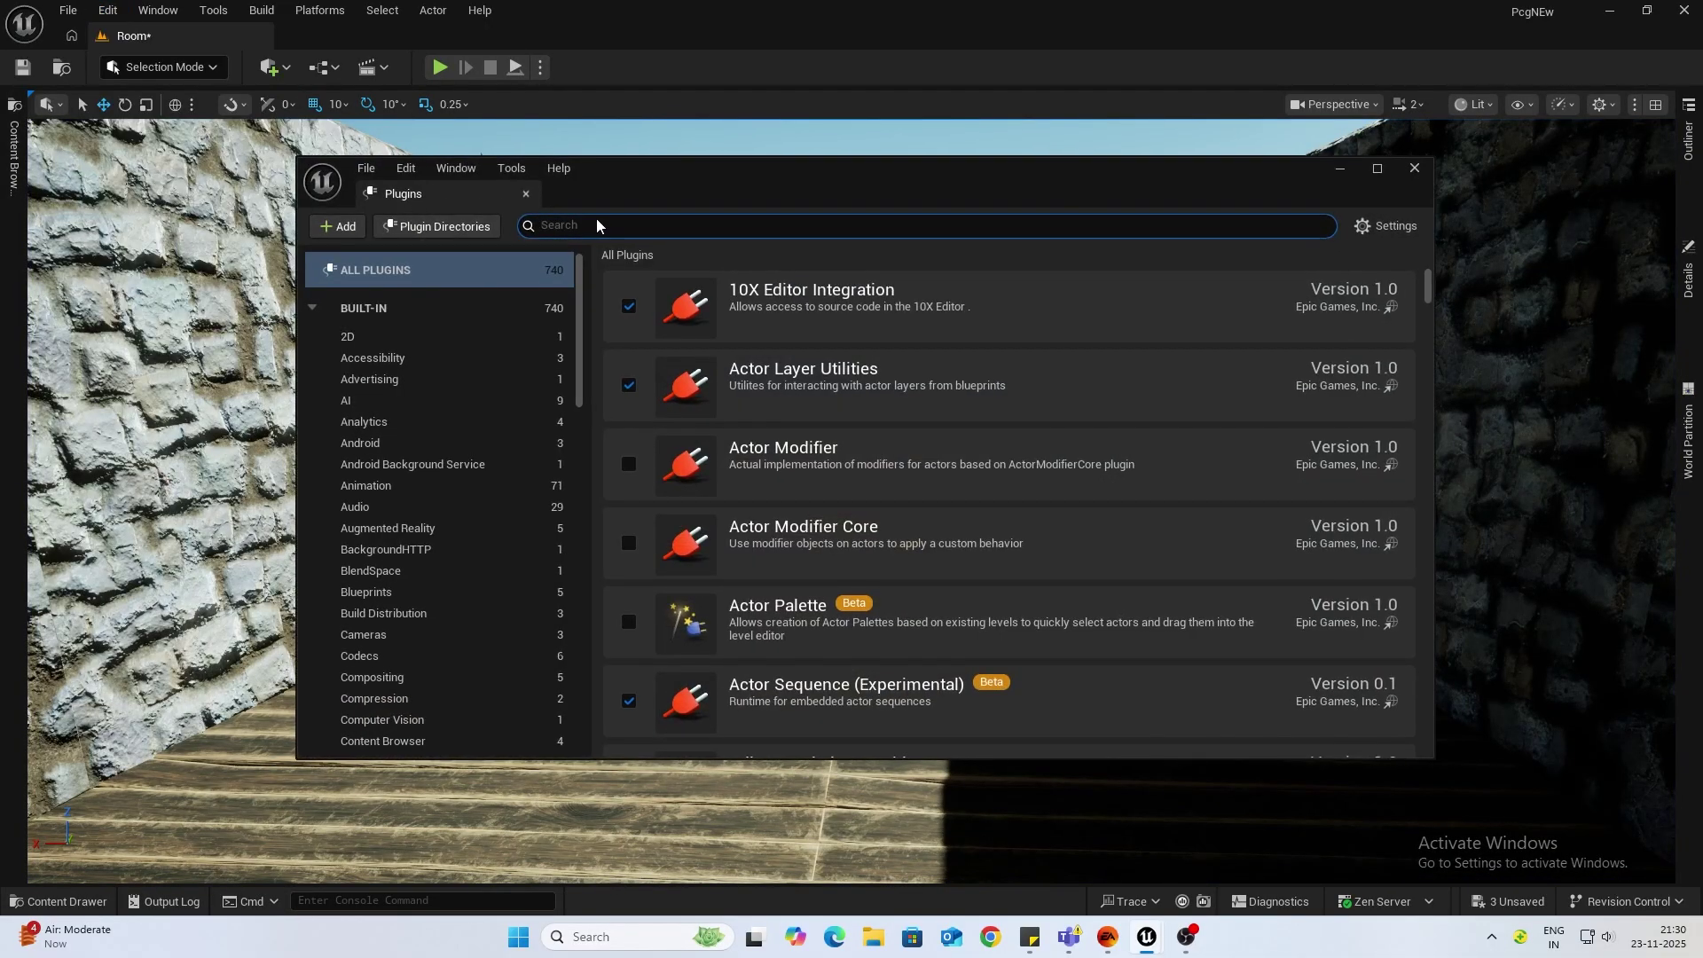
pyautogui.write('gameplay ca')
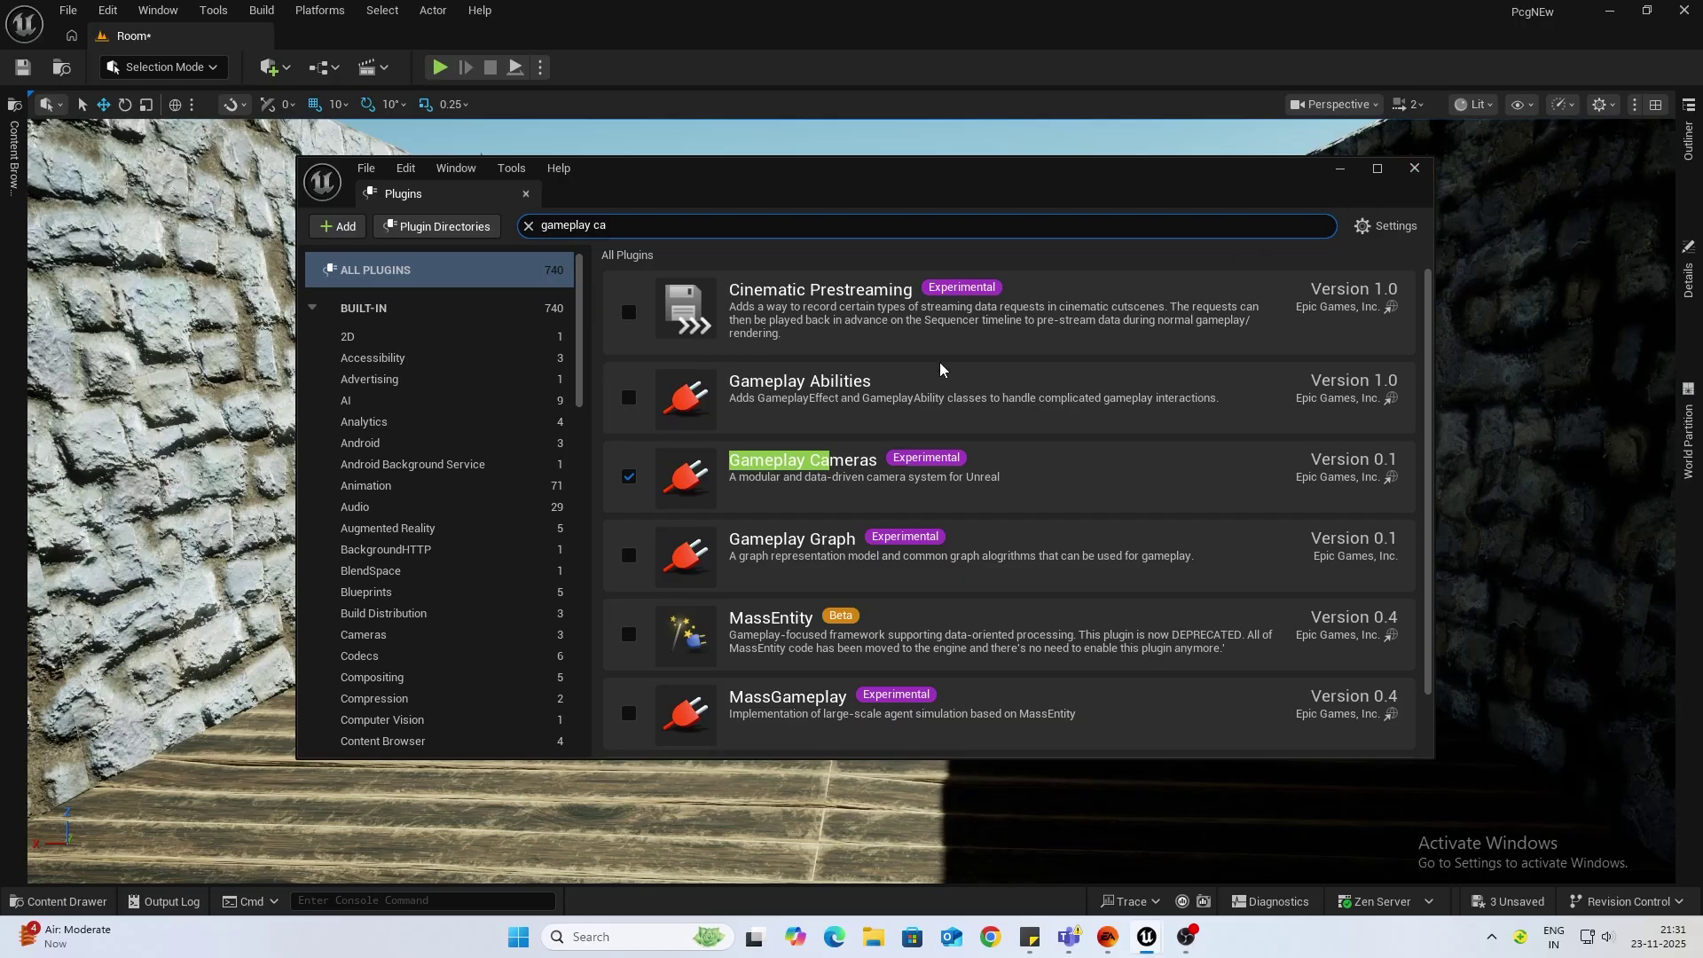
pyautogui.click(1341, 173)
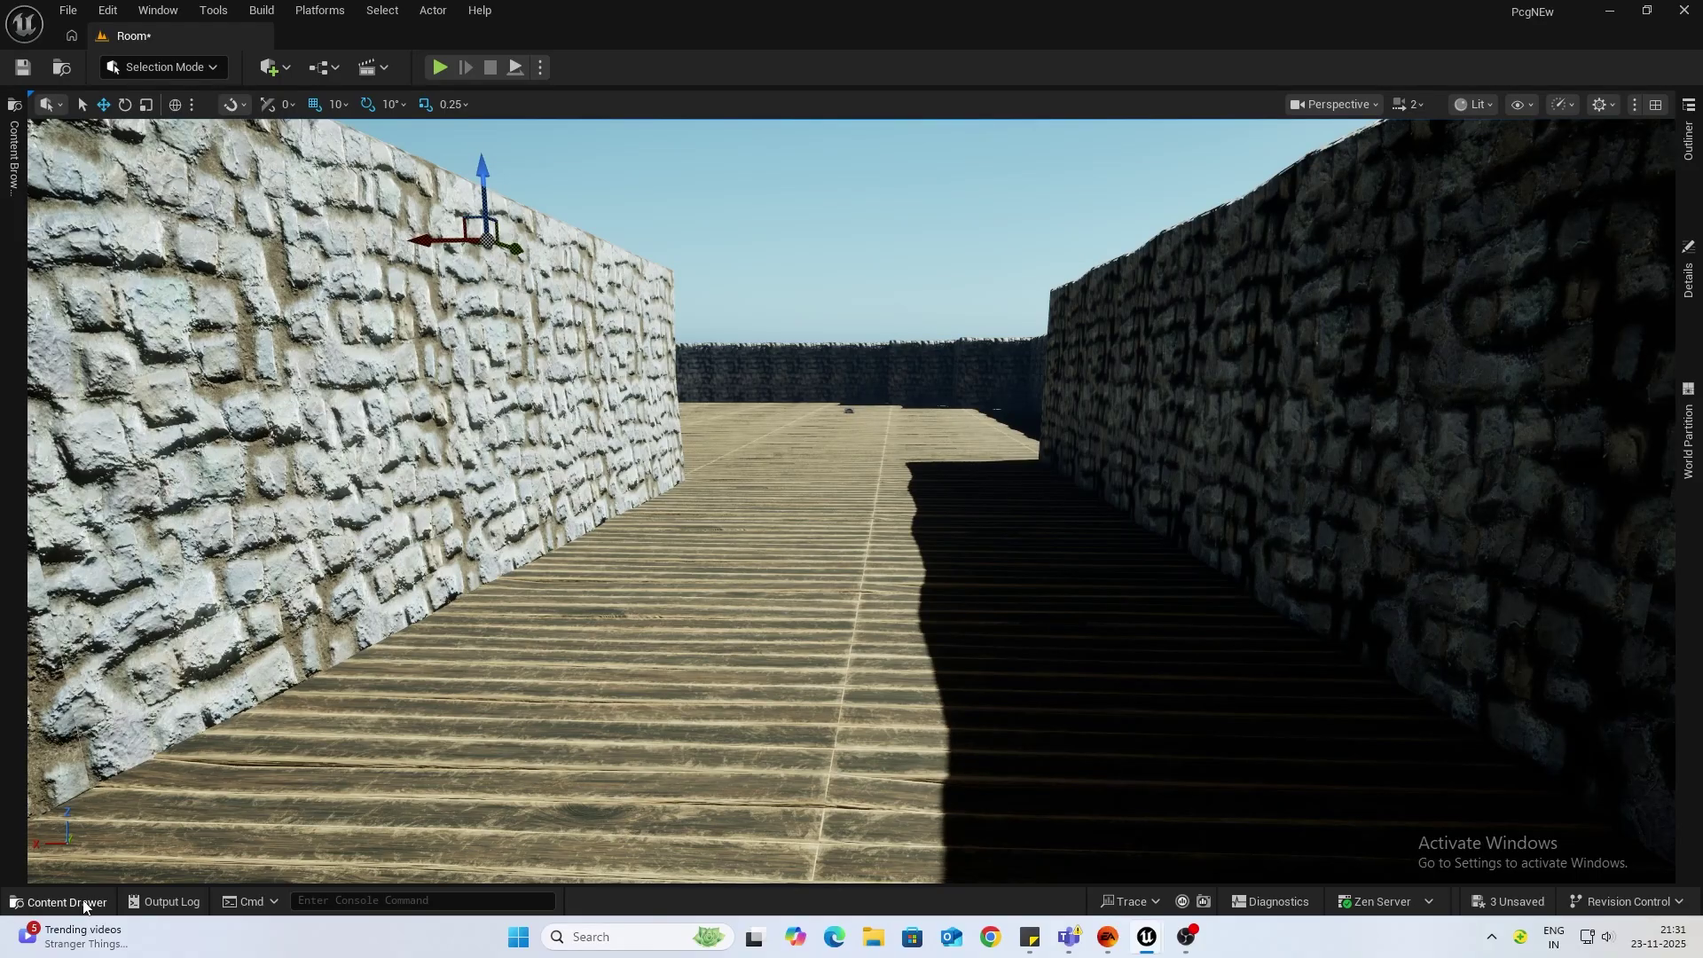
# Step: Clear the asset search and create a folder named GameplayCam inside the Content folder
pyautogui.click(84, 906)
pyautogui.rightClick(937, 708)
pyautogui.click(829, 586)
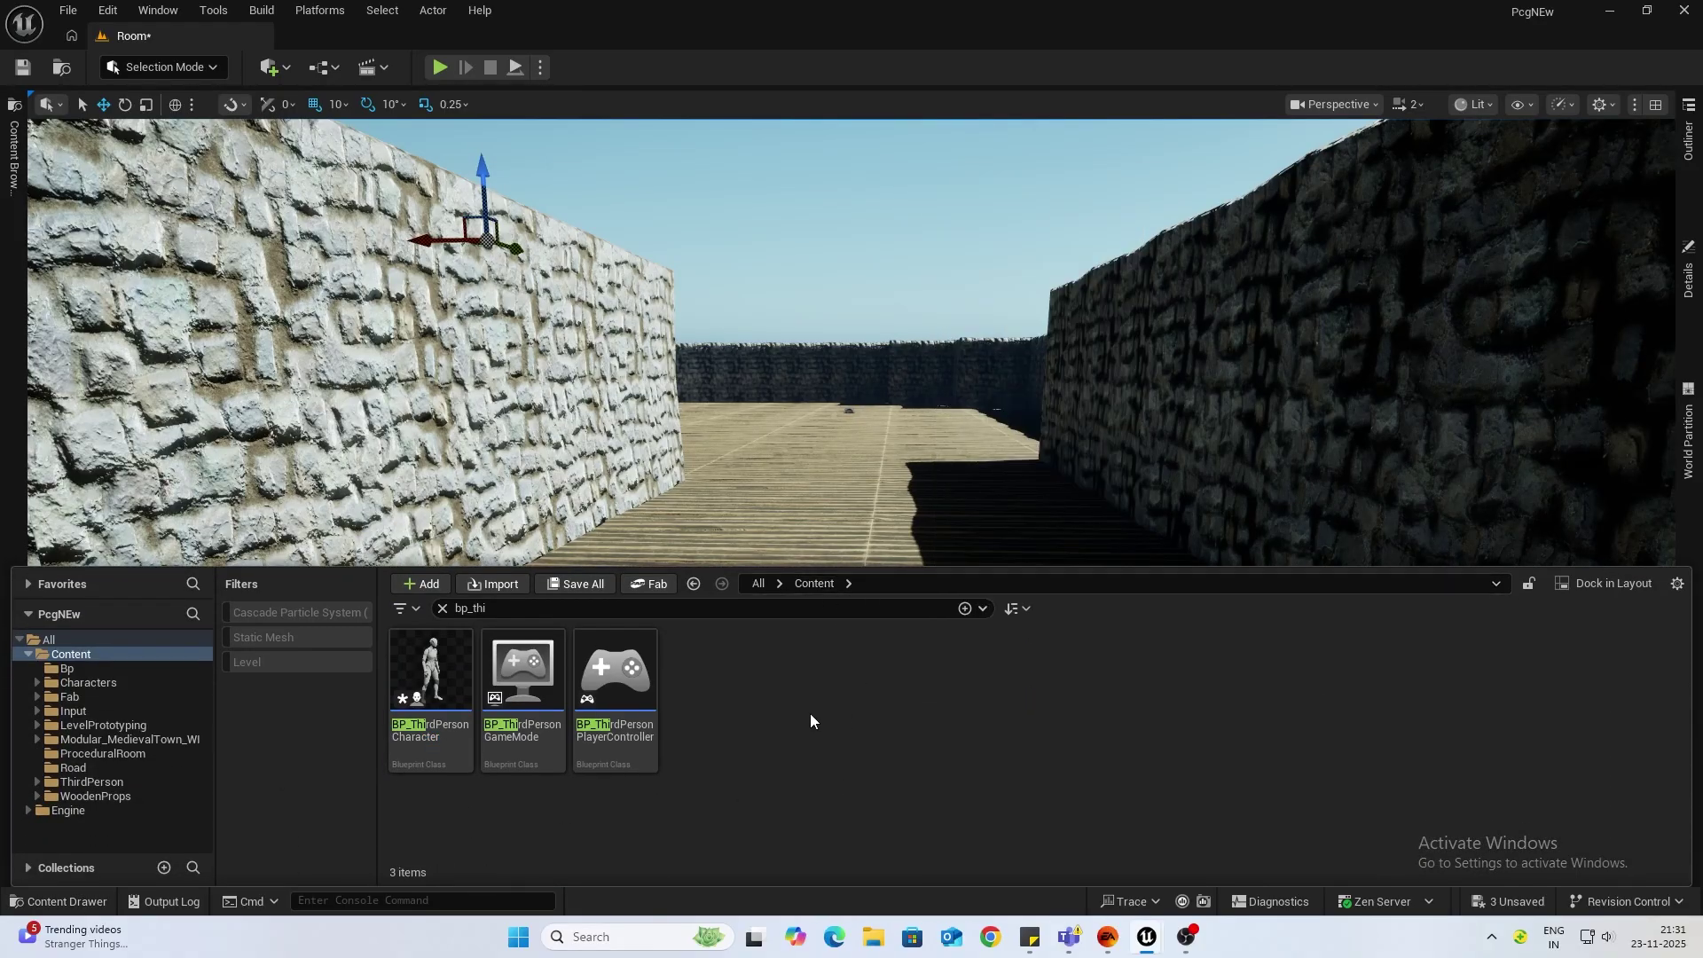
pyautogui.click(442, 608)
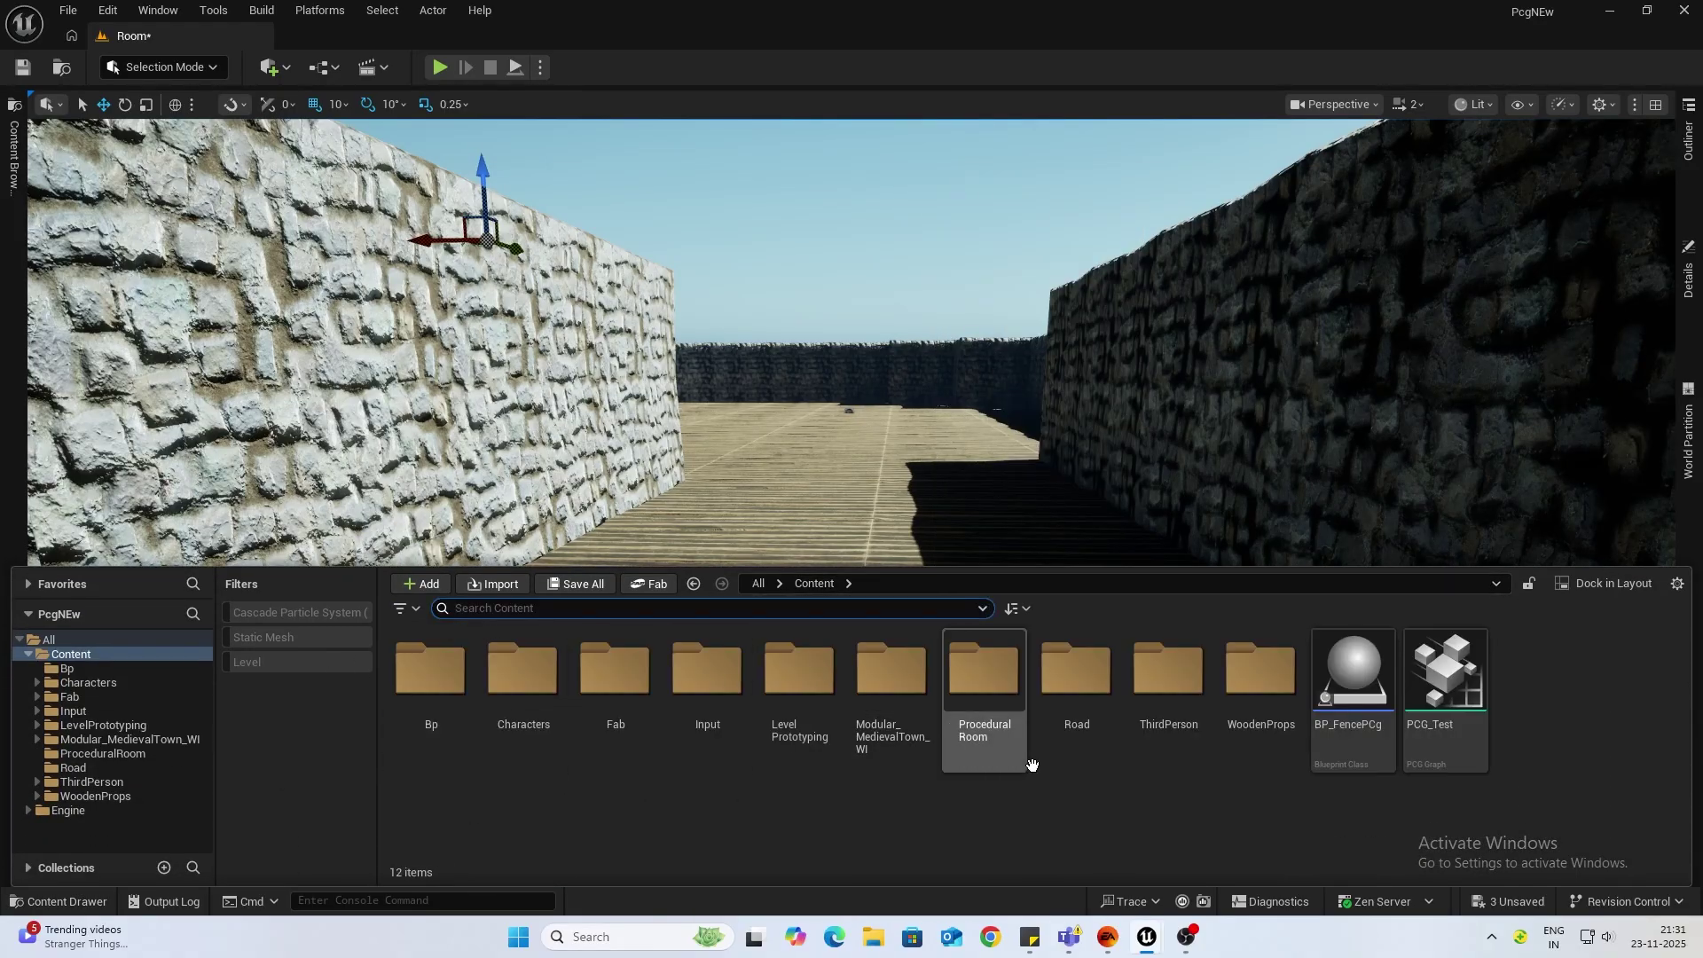
pyautogui.rightClick(908, 809)
pyautogui.click(1017, 238)
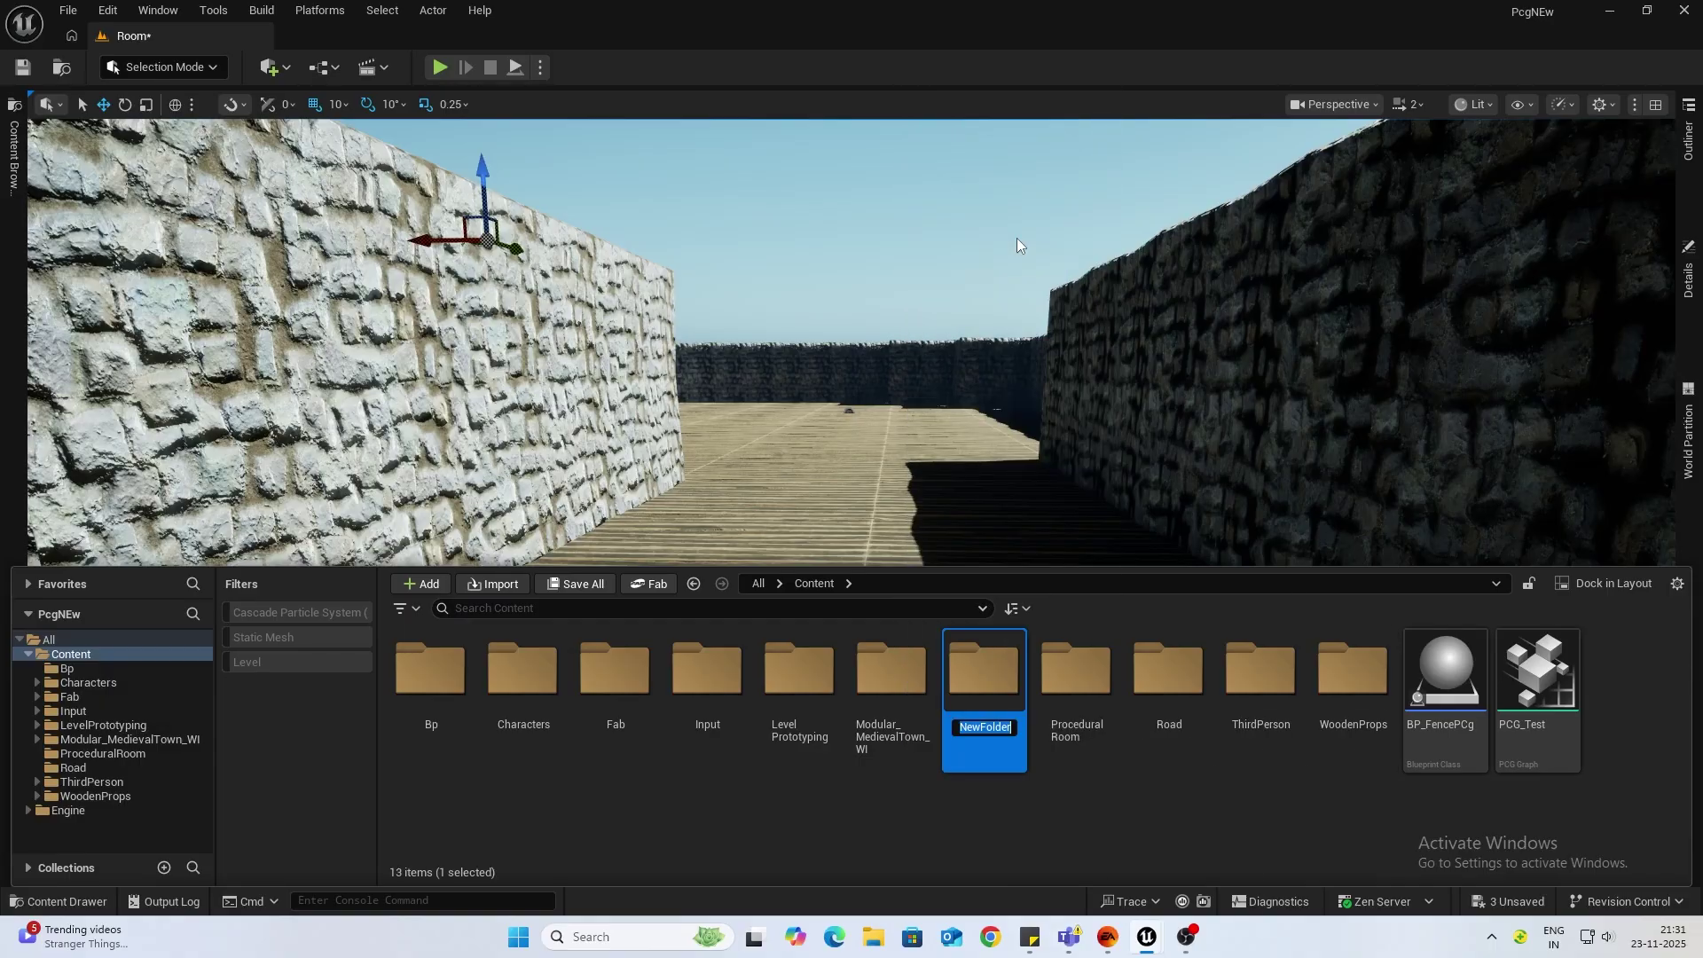
pyautogui.write('G')
pyautogui.write('ameplayCam')
pyautogui.press('Return')
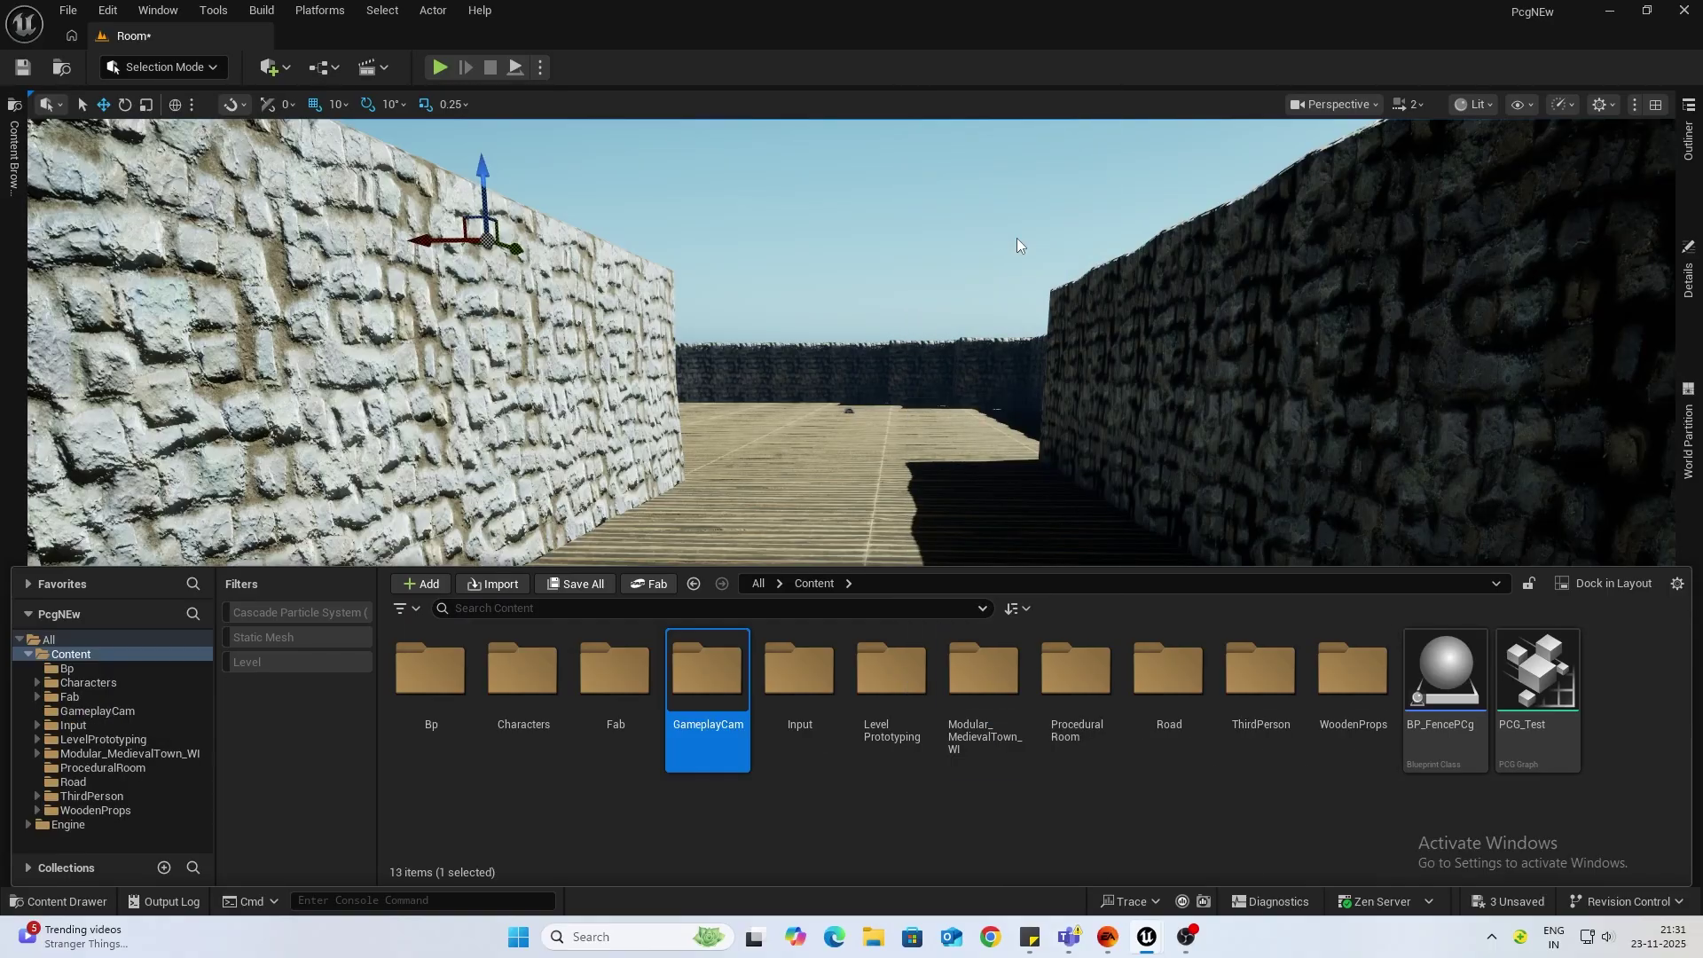
# Step: Create a Camera Asset named BCD_GameplayCam in the GameplayCam folder, using the Blueprint Camera Director type, and open it
pyautogui.doubleClick(725, 691)
pyautogui.rightClick(642, 690)
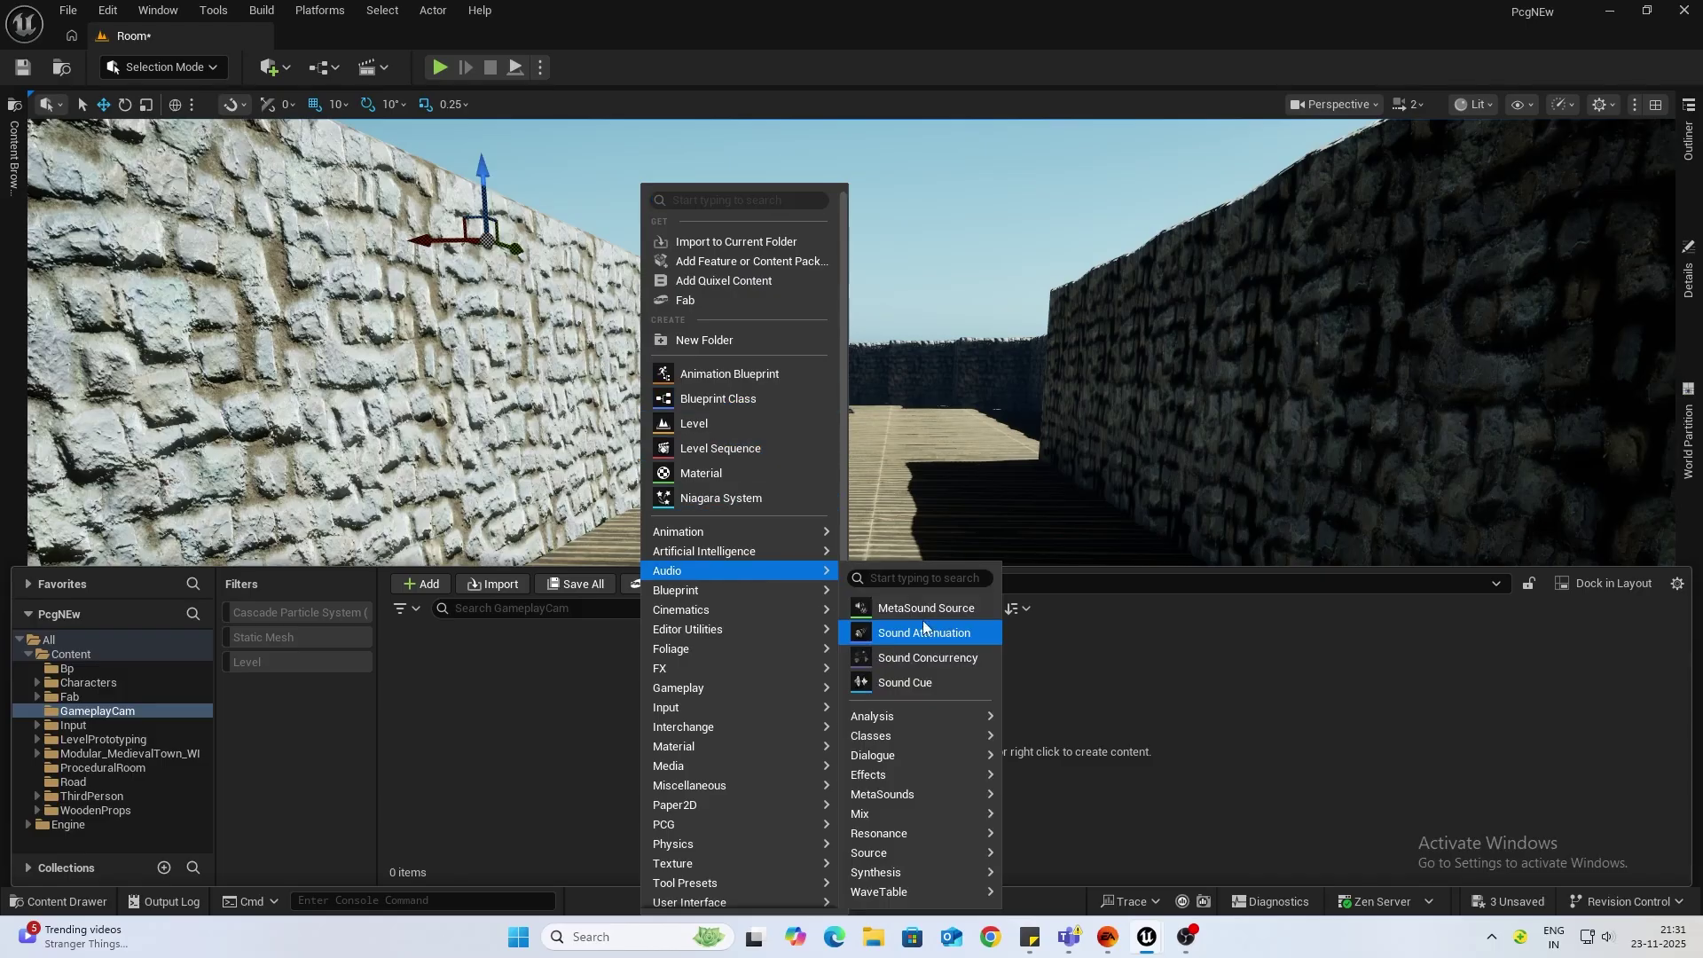
pyautogui.moveTo(735, 691)
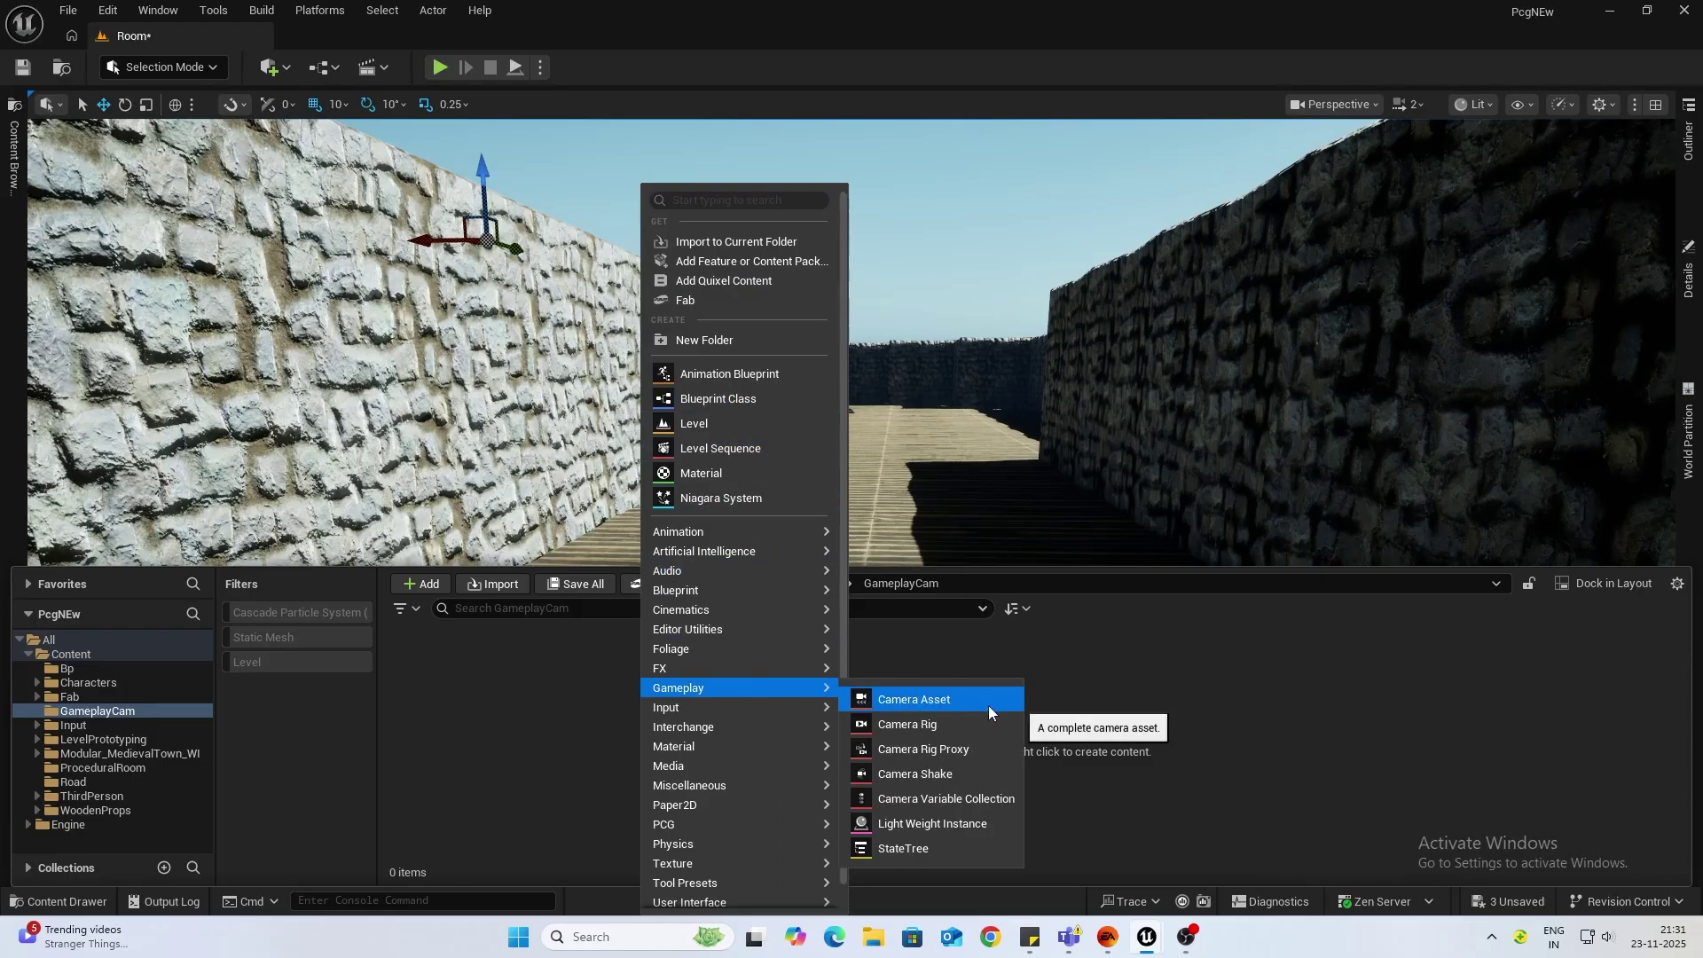
pyautogui.click(902, 702)
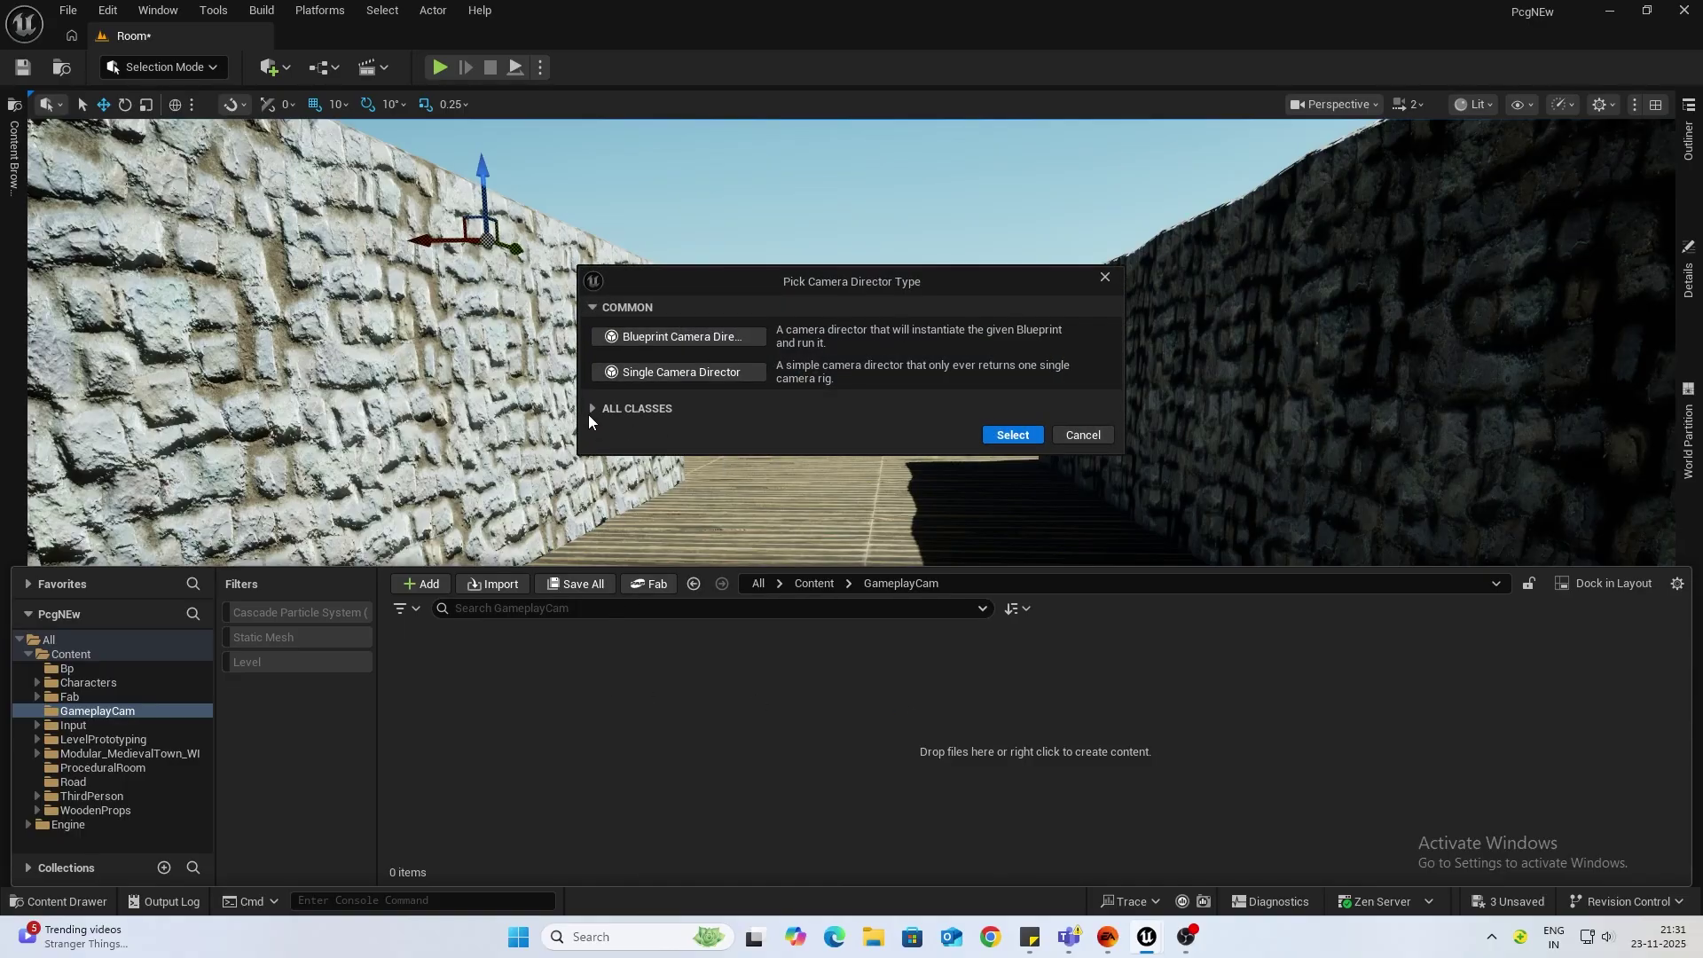
pyautogui.click(678, 341)
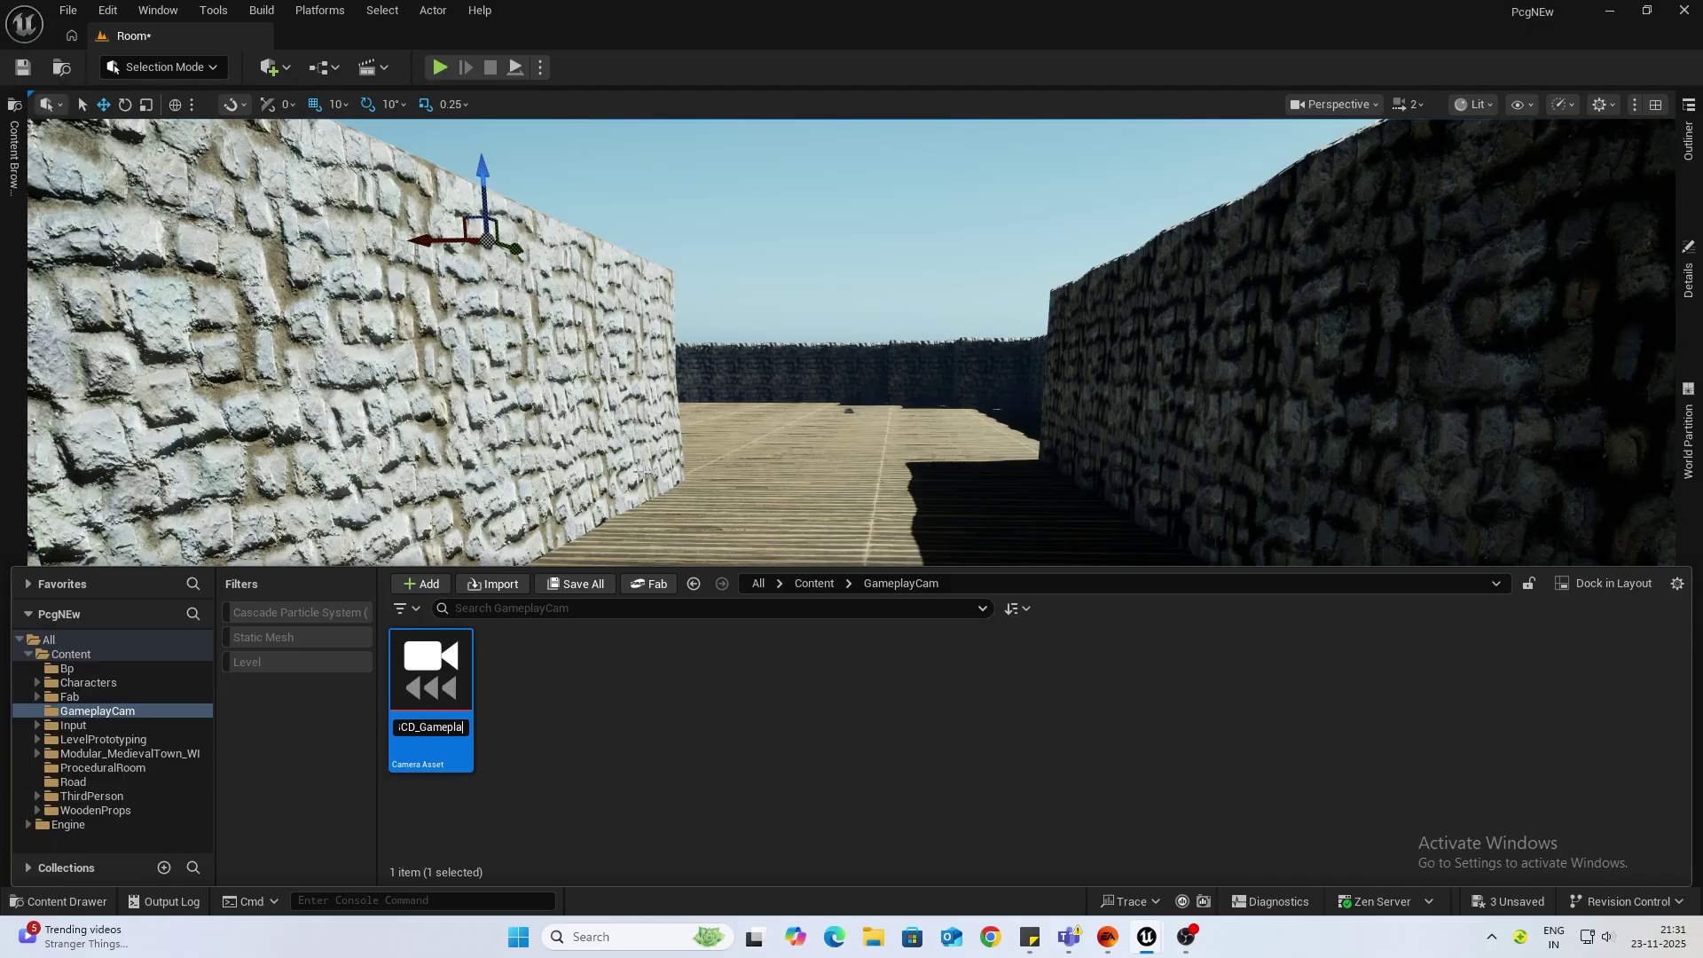
pyautogui.write('BCD_GameplayCam')
pyautogui.press('Return')
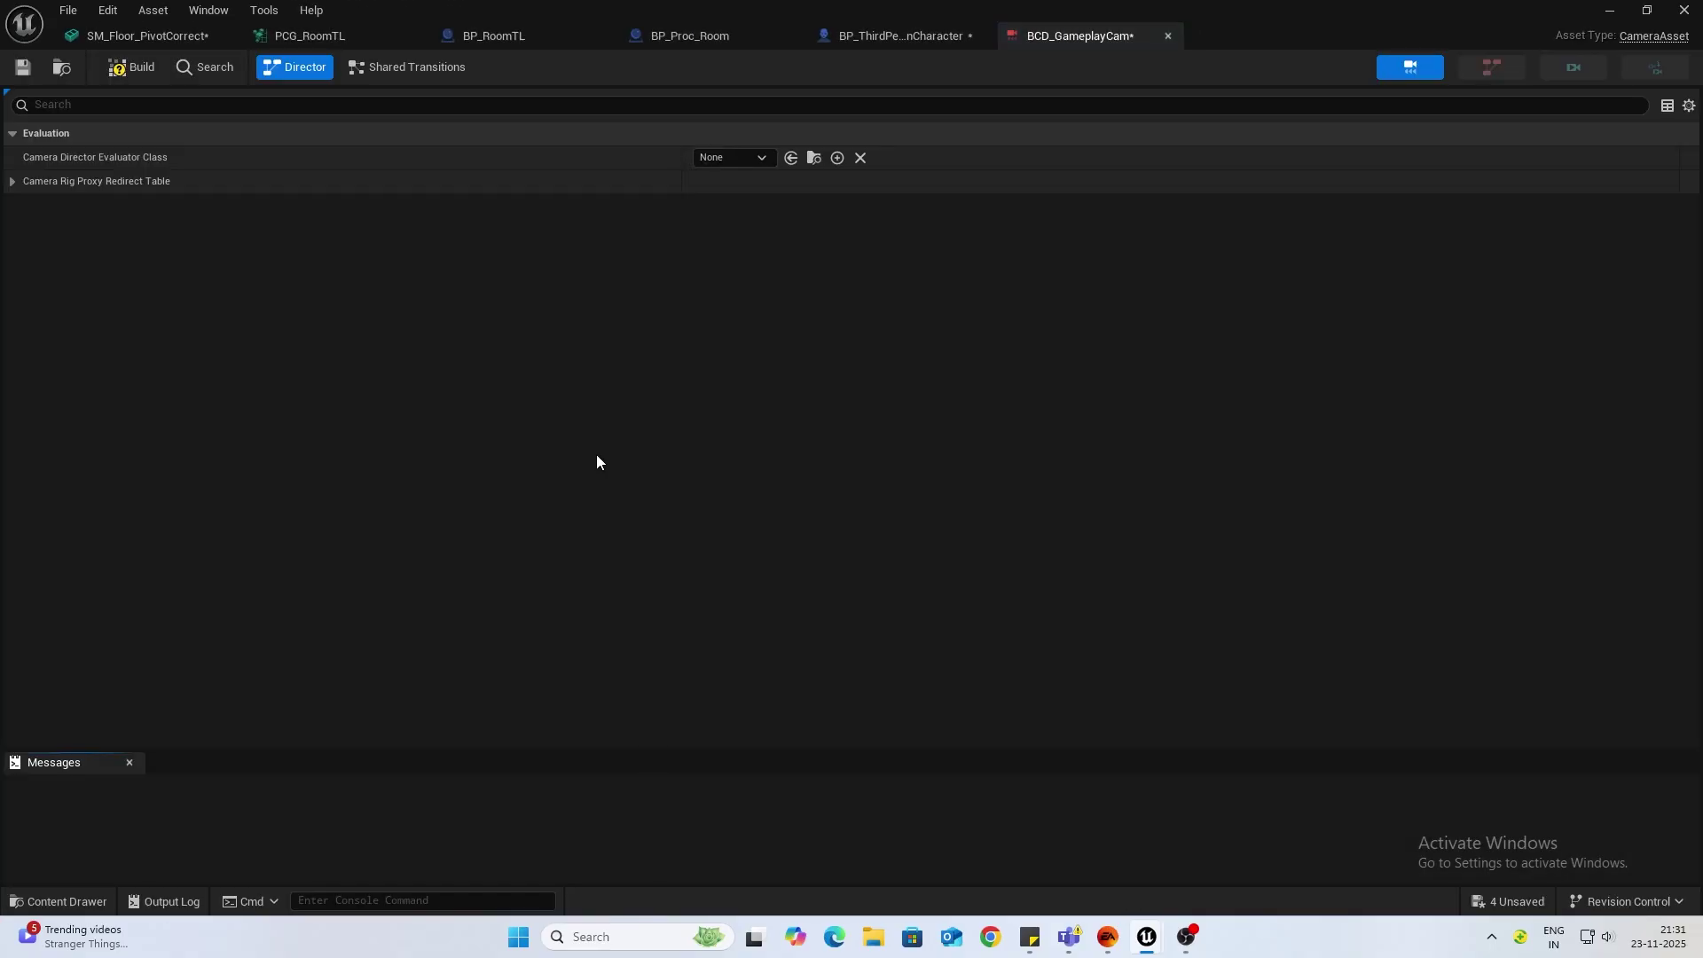
# Step: Build the BCD_GameplayCam asset and check the classes offered for its Camera Director Evaluator Class
pyautogui.click(130, 77)
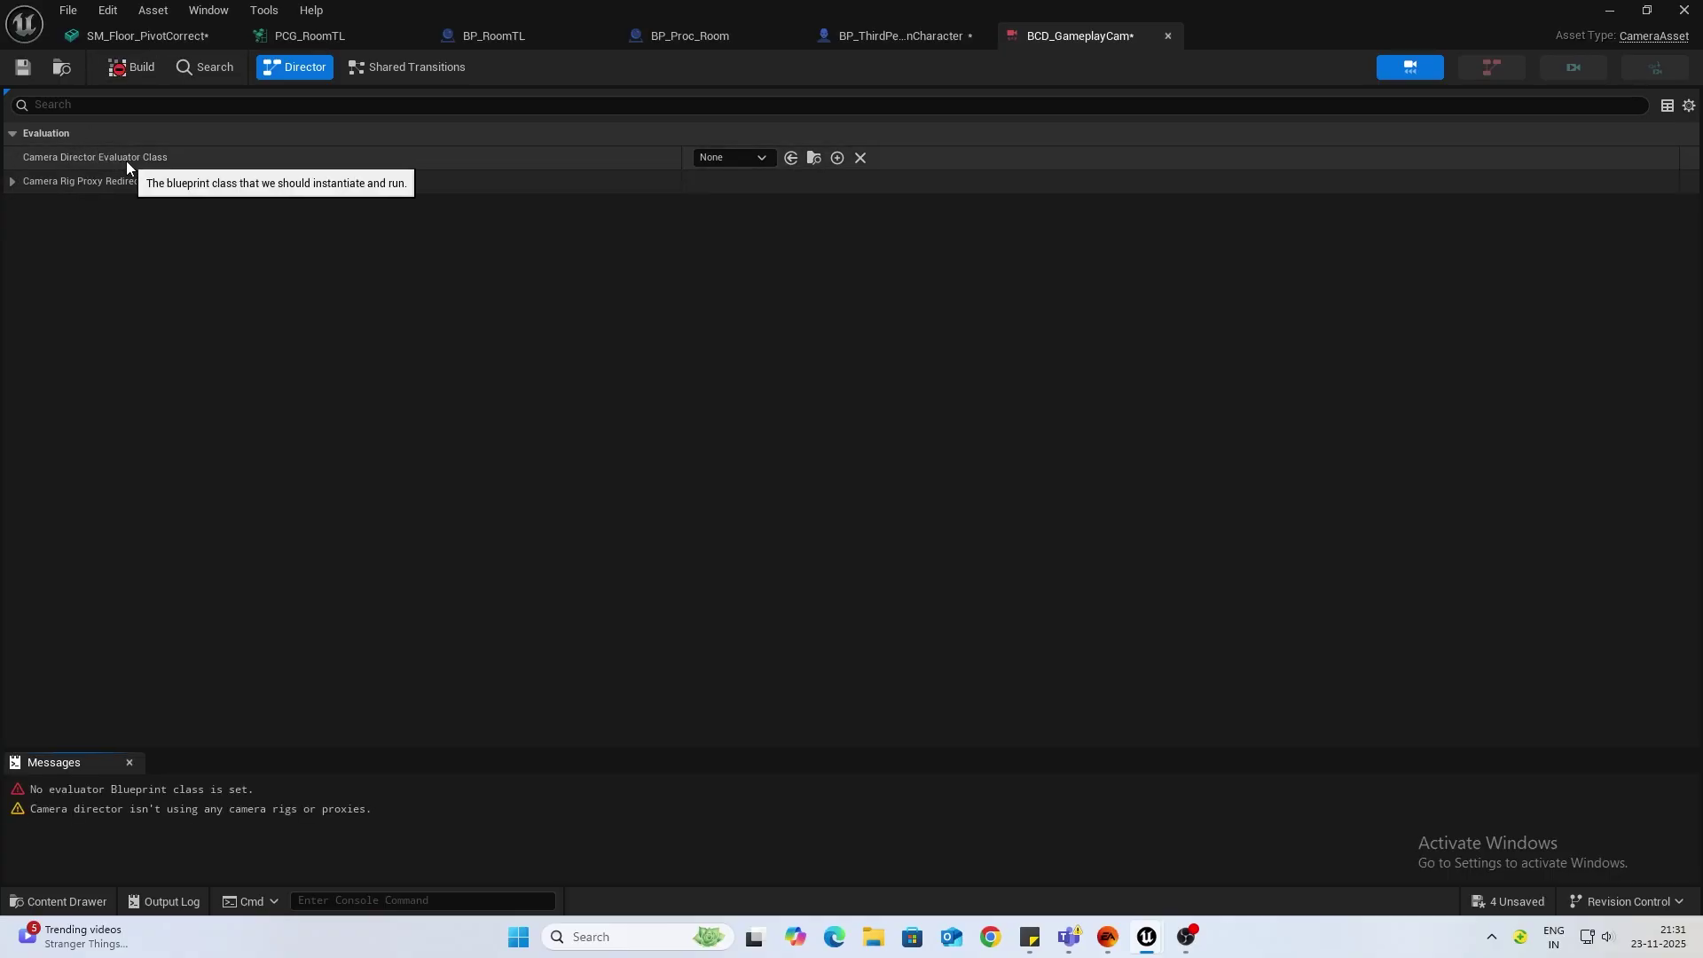
pyautogui.click(760, 159)
pyautogui.click(761, 160)
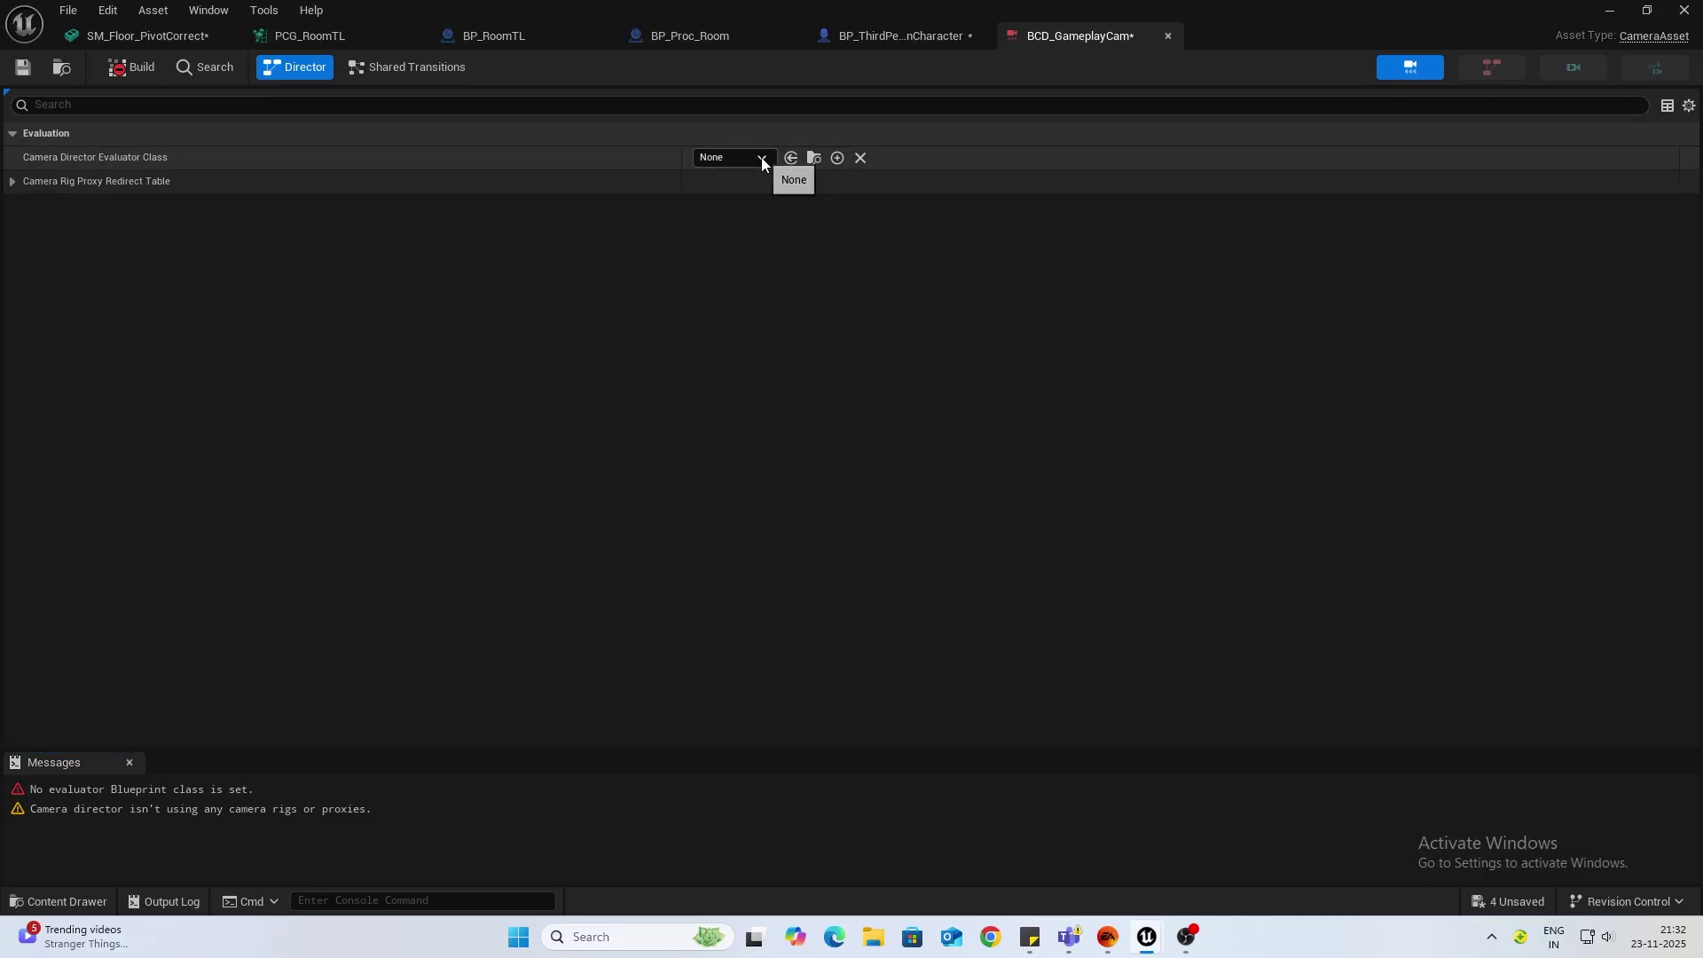
# Step: Create a new evaluator Blueprint named CD_Gameplay in the GameplayCam folder for the Camera Director Evaluator Class
pyautogui.click(841, 163)
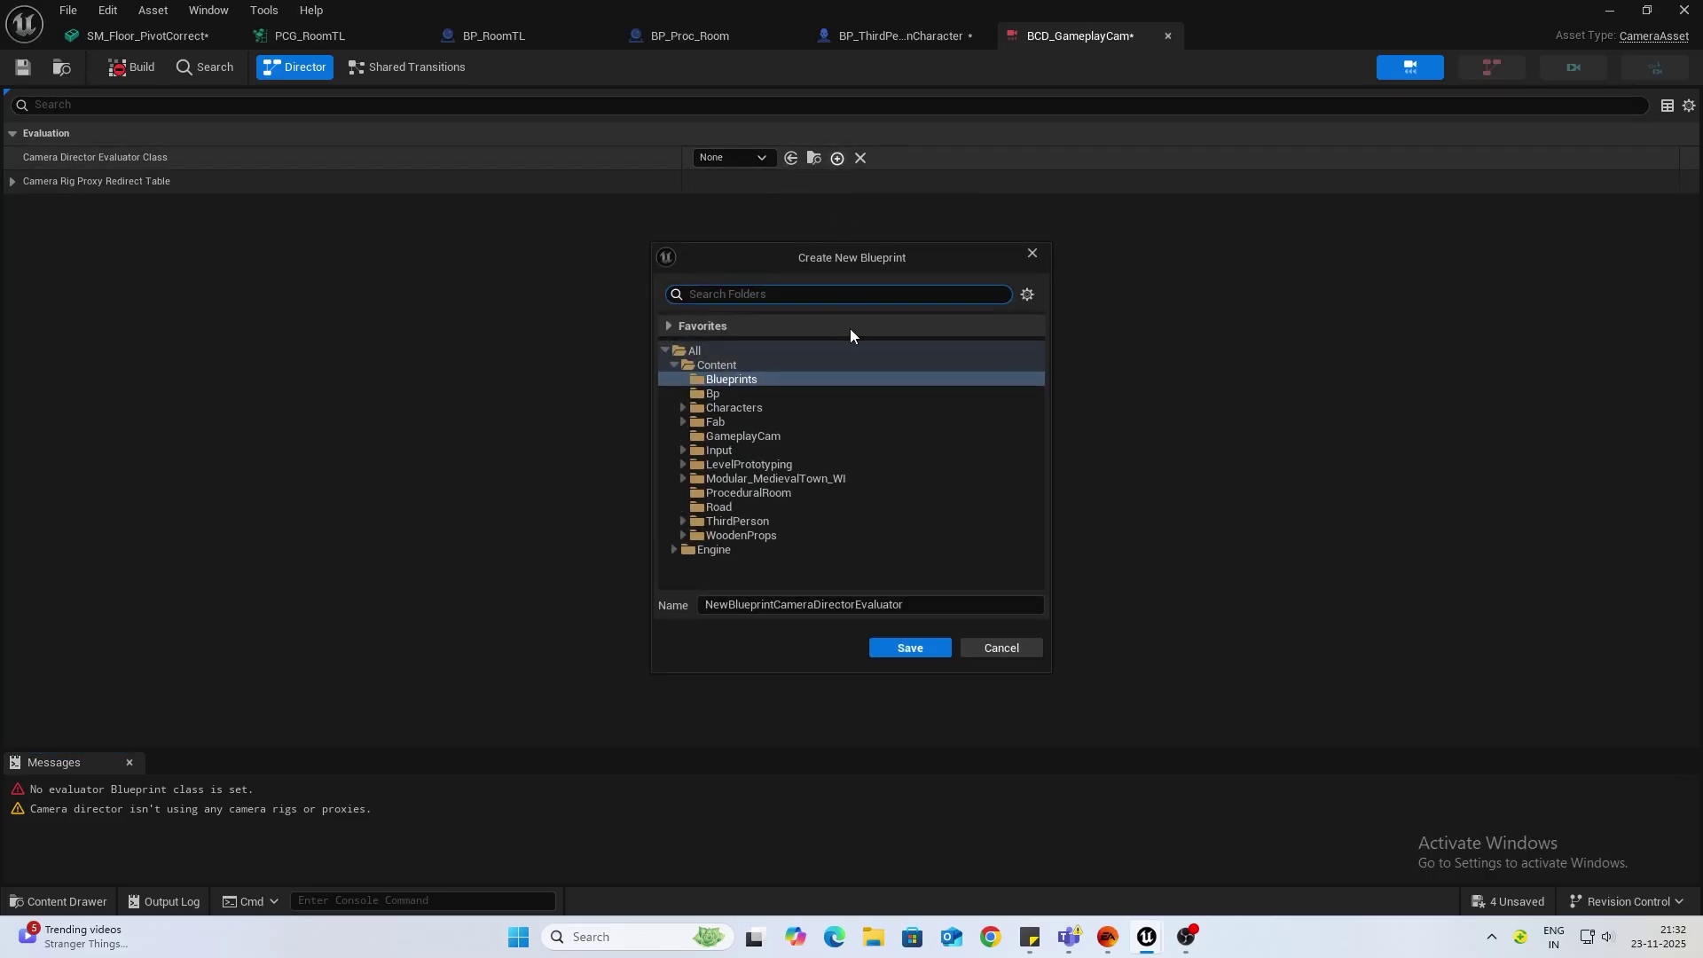
pyautogui.click(765, 436)
pyautogui.click(946, 604)
pyautogui.moveTo(945, 604); pyautogui.dragTo(661, 598)
pyautogui.write('CD_')
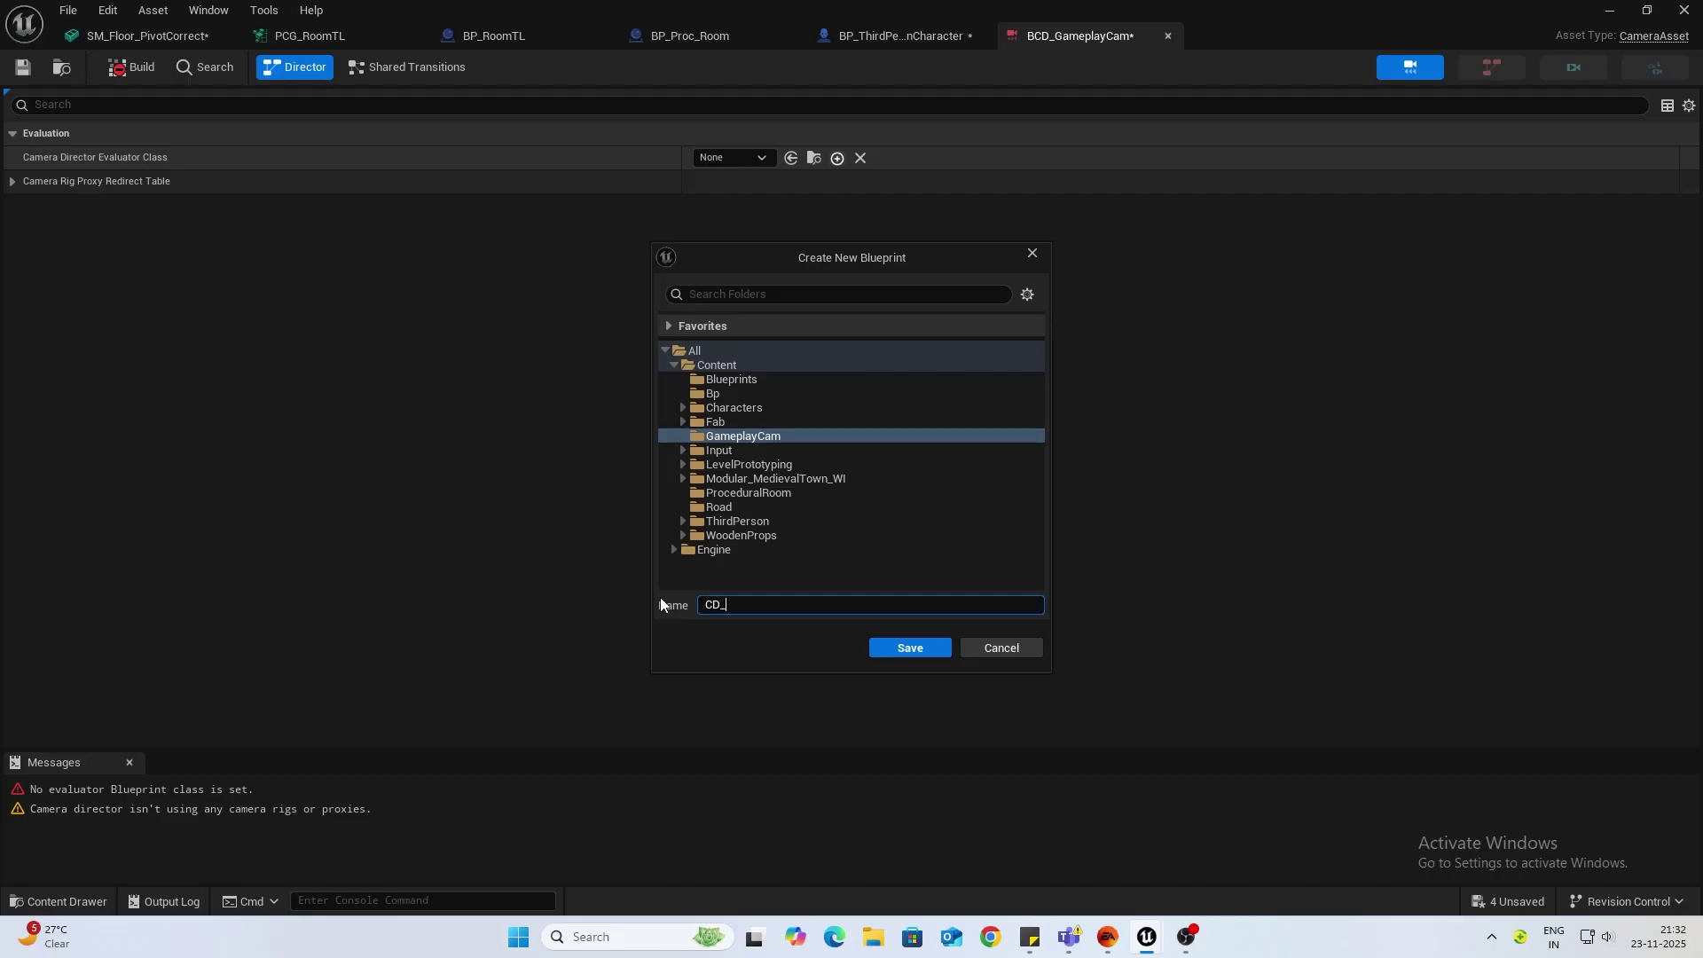
pyautogui.write('Gameplay')
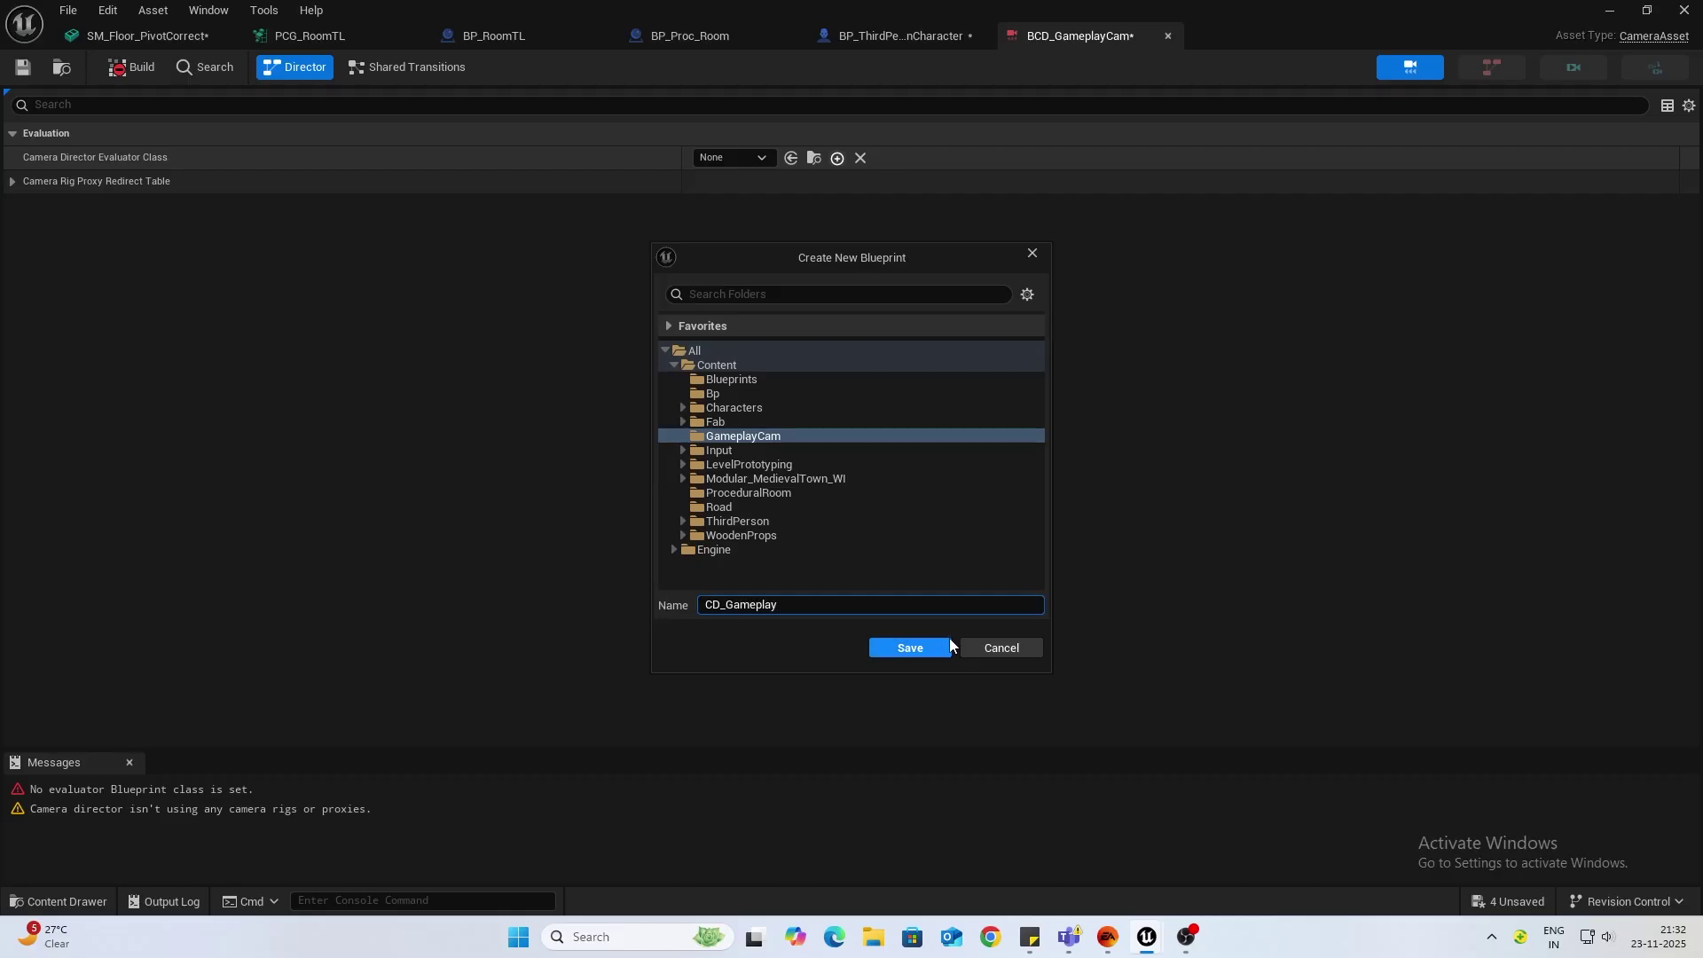
pyautogui.click(923, 646)
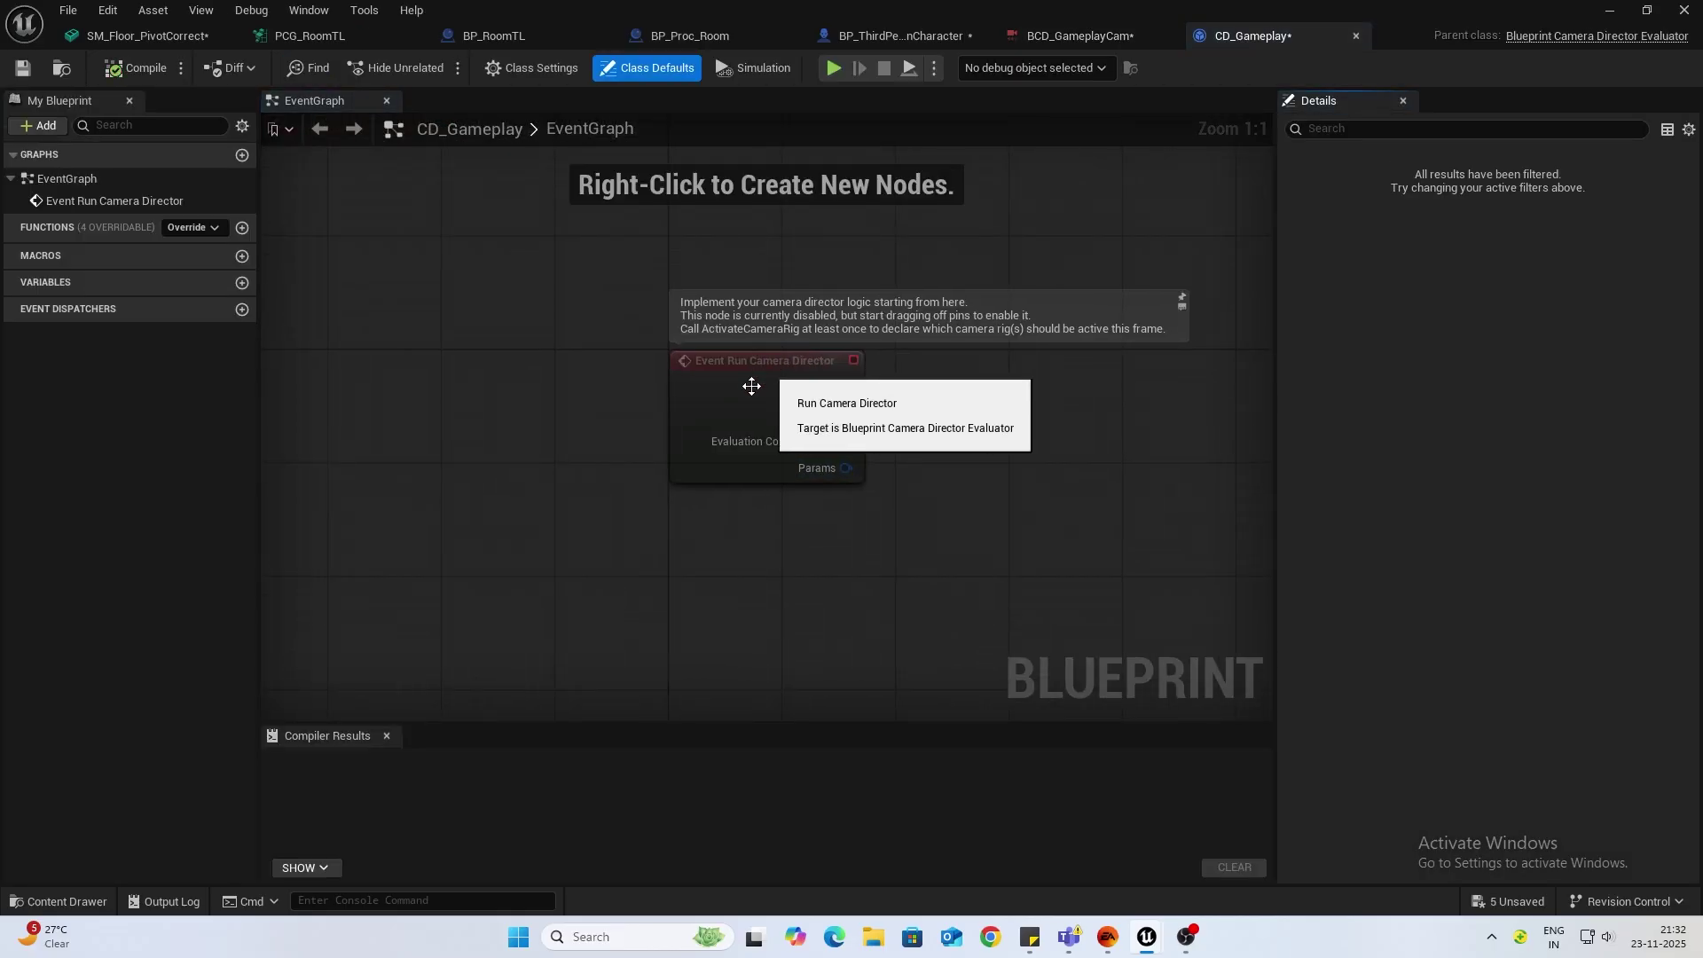
# Step: Reposition the Run Camera Director event in CD_Gameplay and try adding a Find Evaluation Context Owner Actor node below it
pyautogui.moveTo(761, 373); pyautogui.dragTo(690, 331)
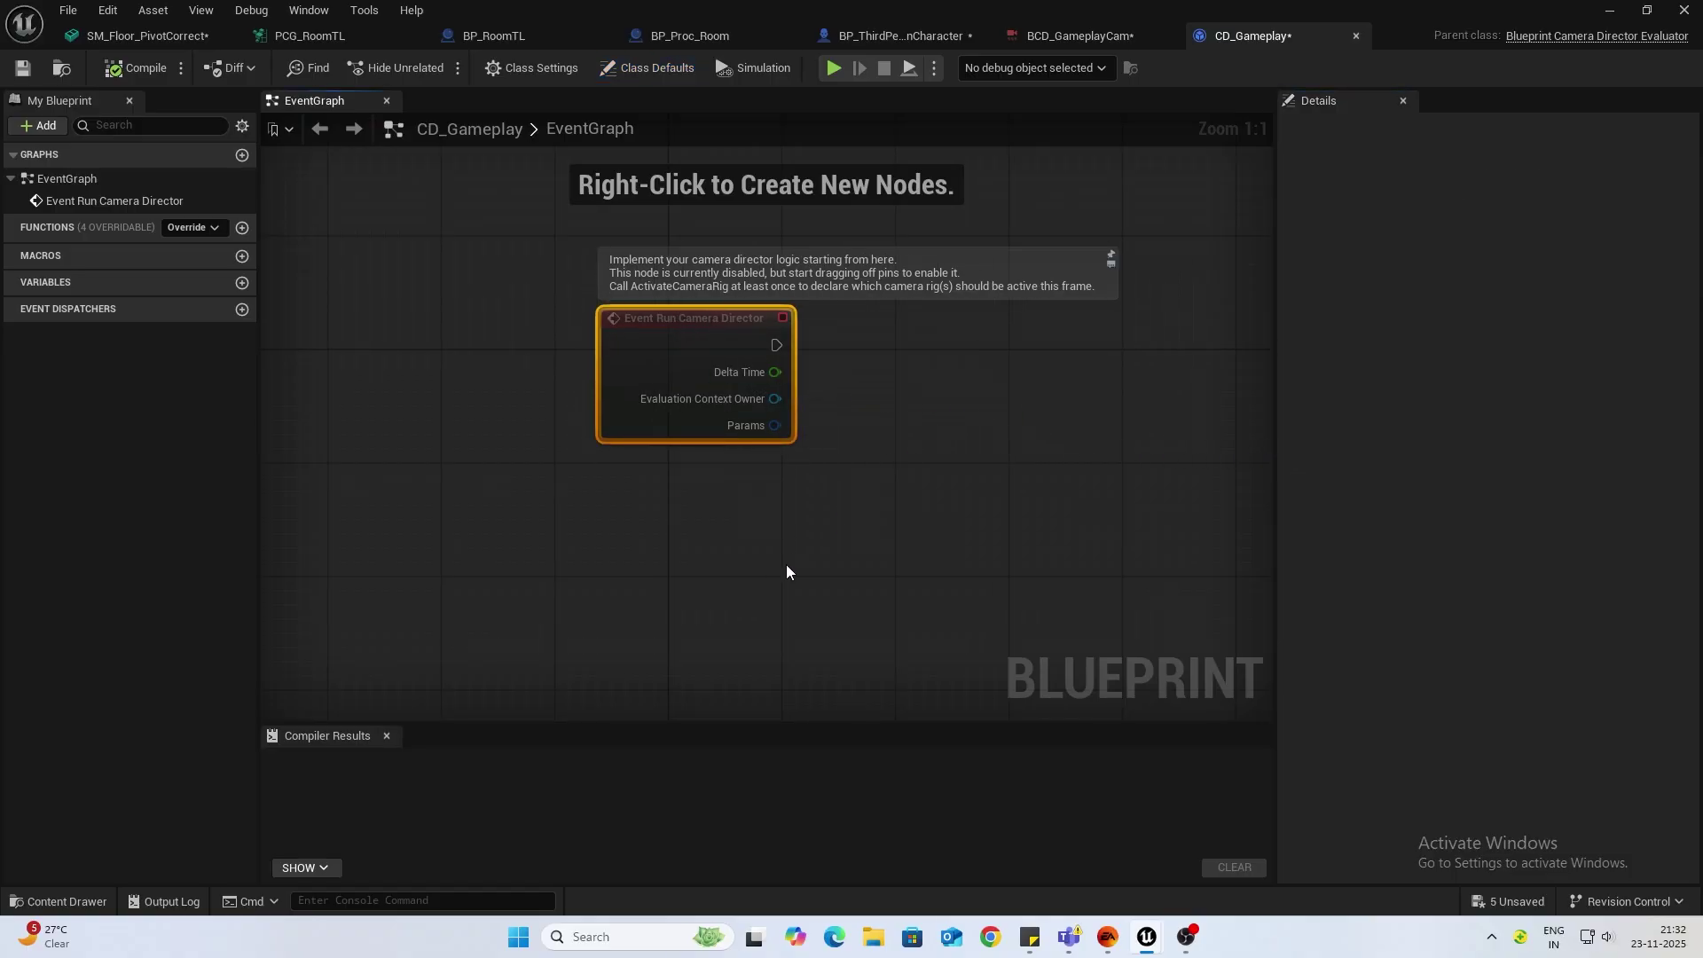
pyautogui.rightClick(680, 565)
pyautogui.write('e')
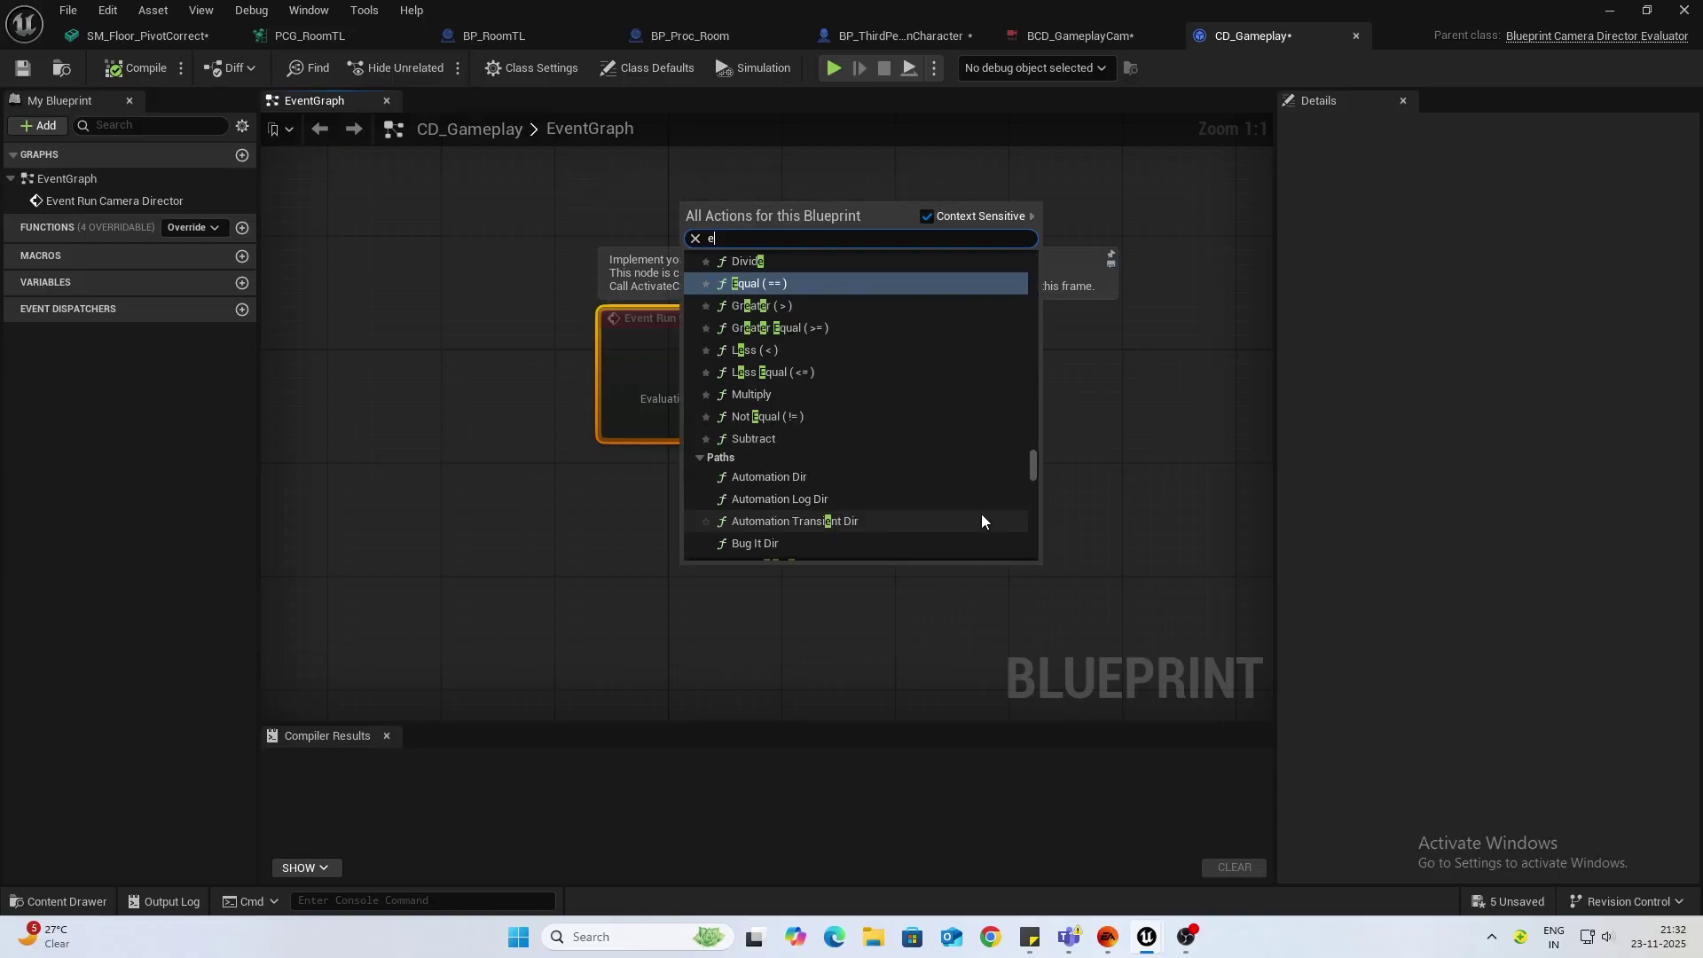
pyautogui.write('valuat')
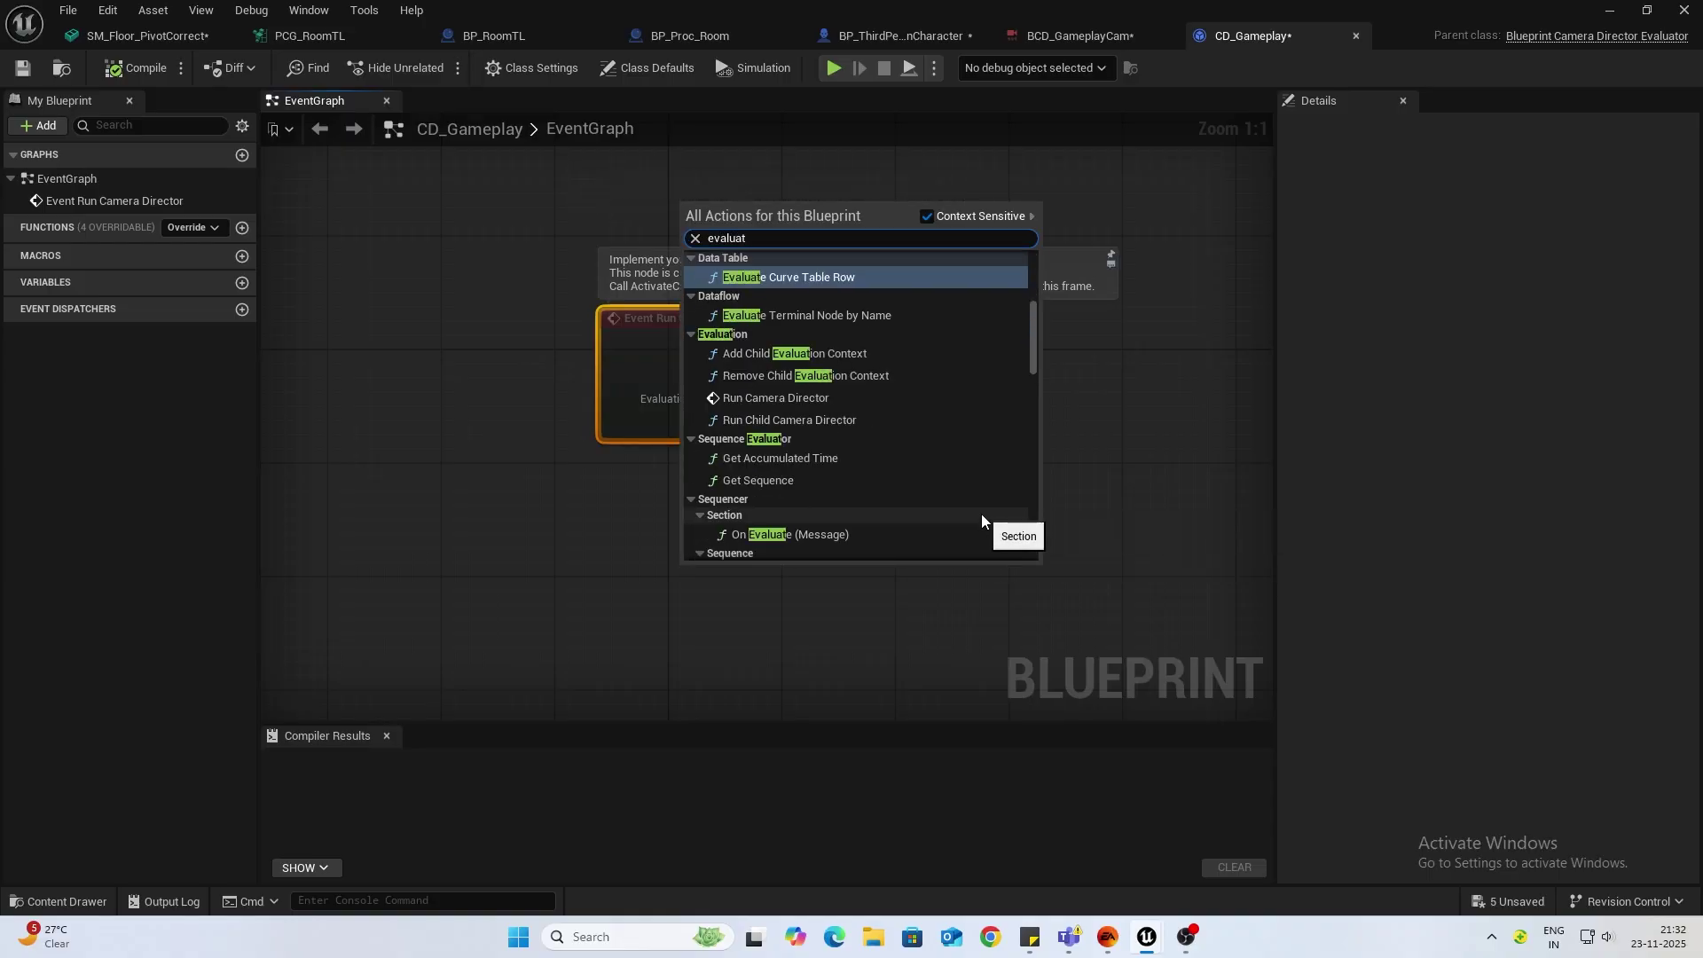
pyautogui.press('BackSpace')
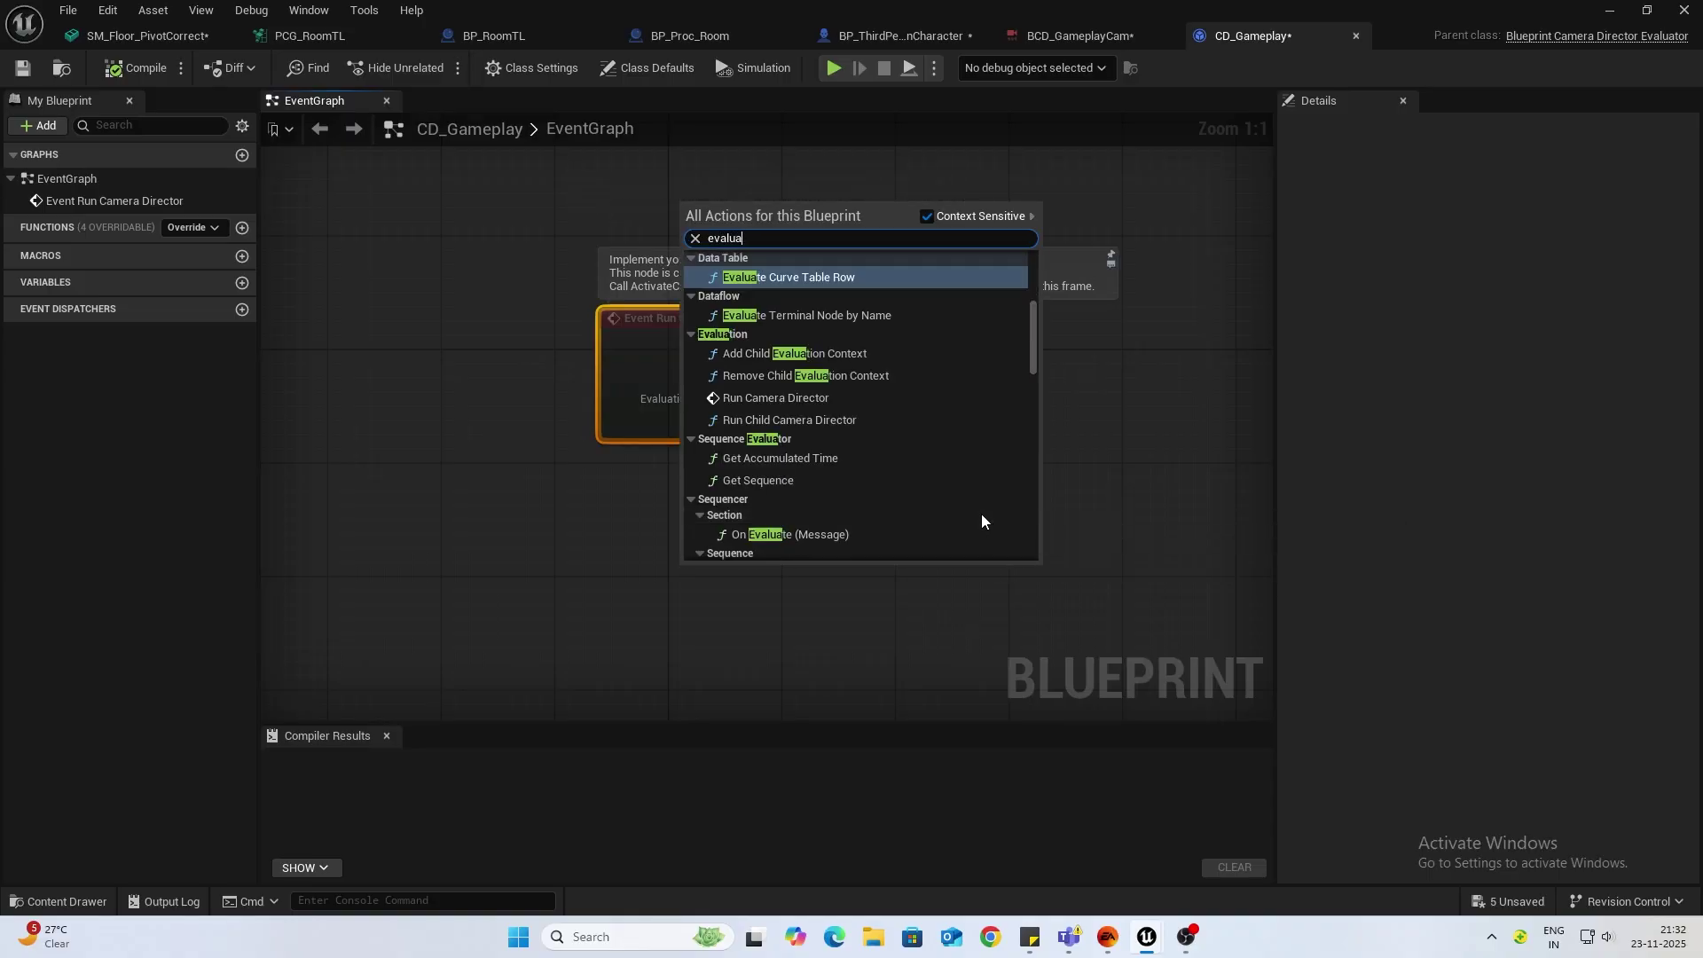
pyautogui.rightClick(689, 577)
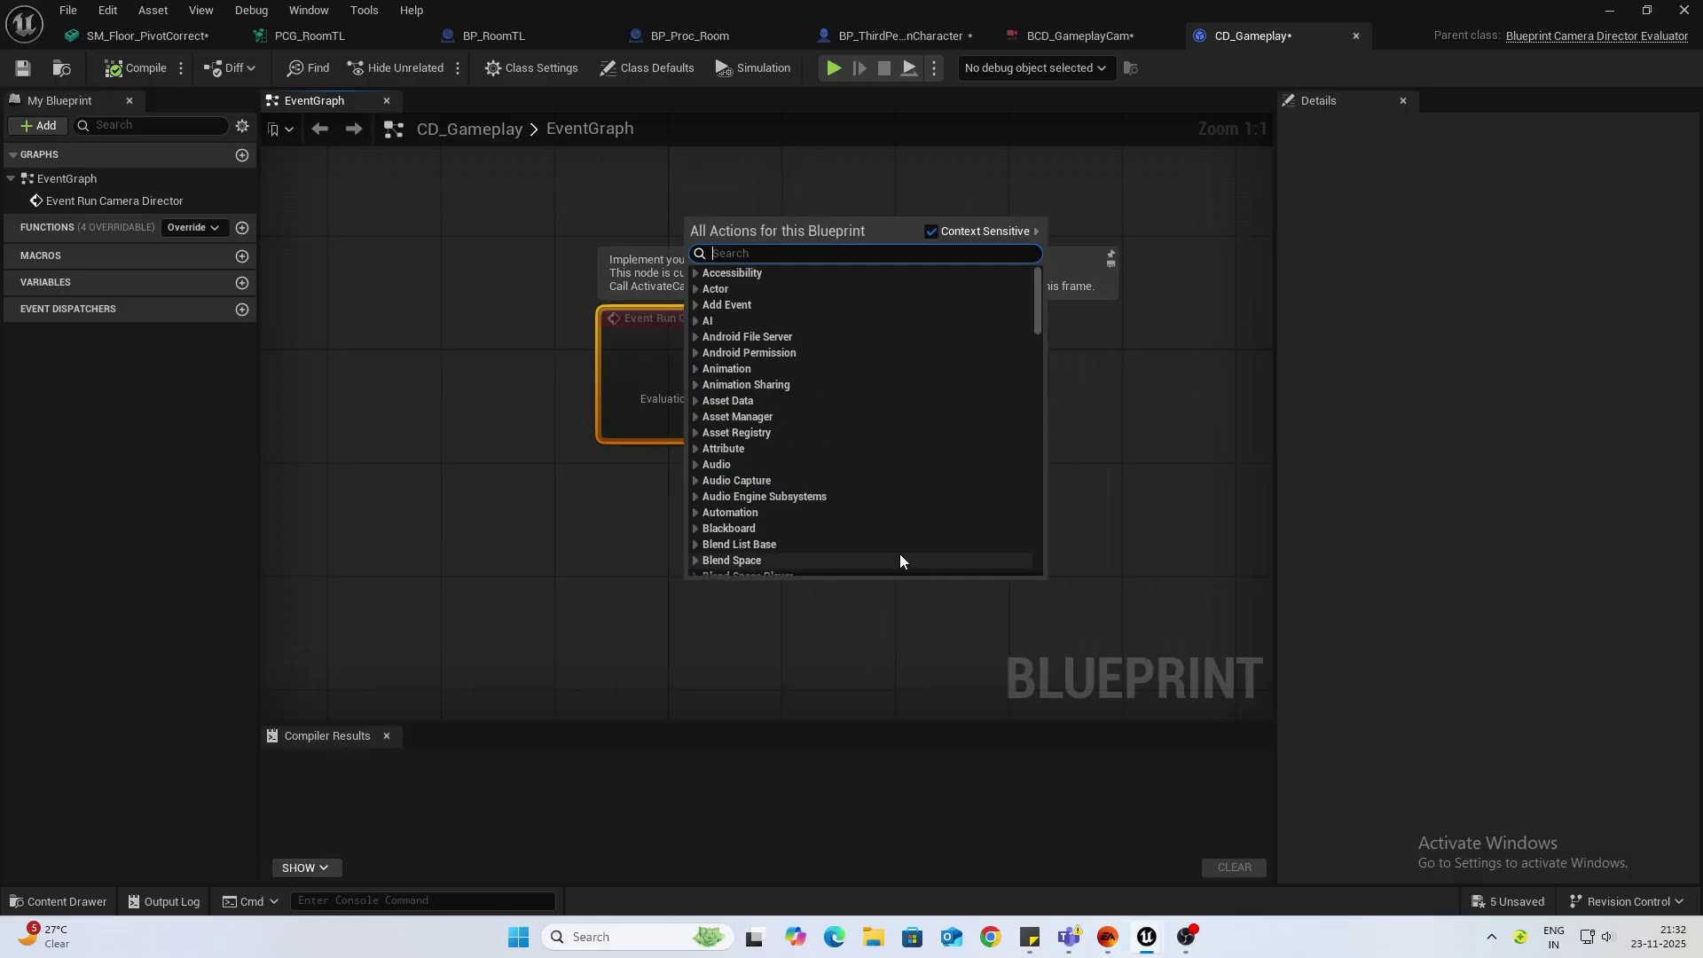
pyautogui.write('Contex')
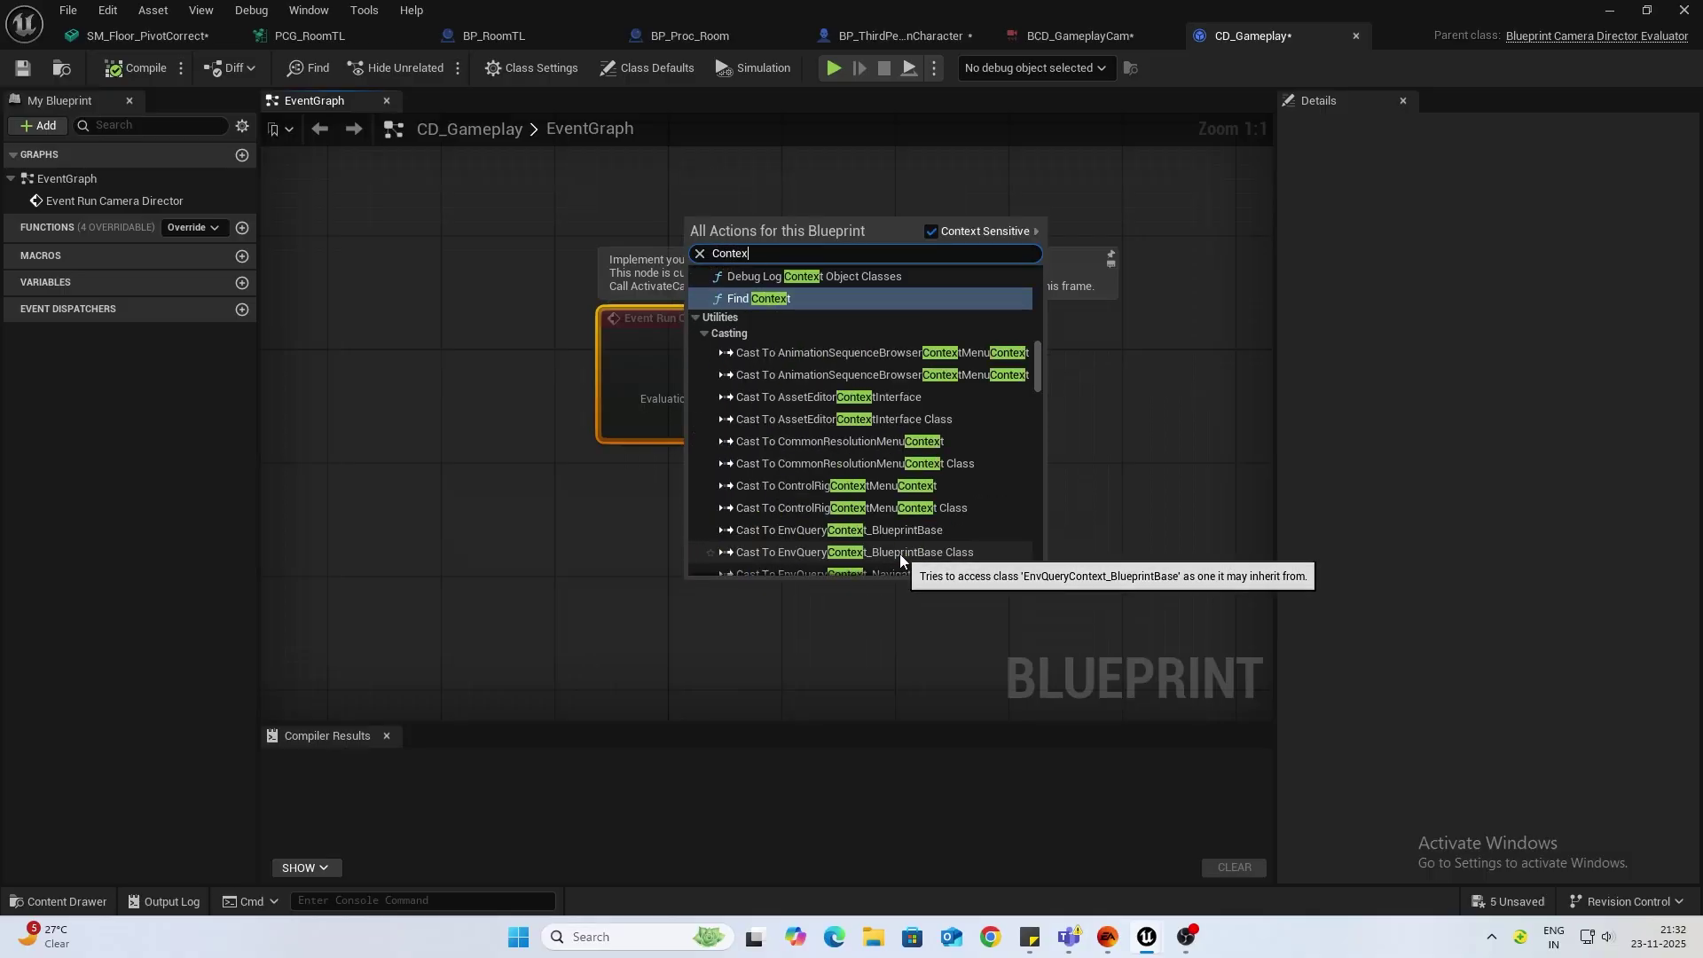
pyautogui.write('t eval')
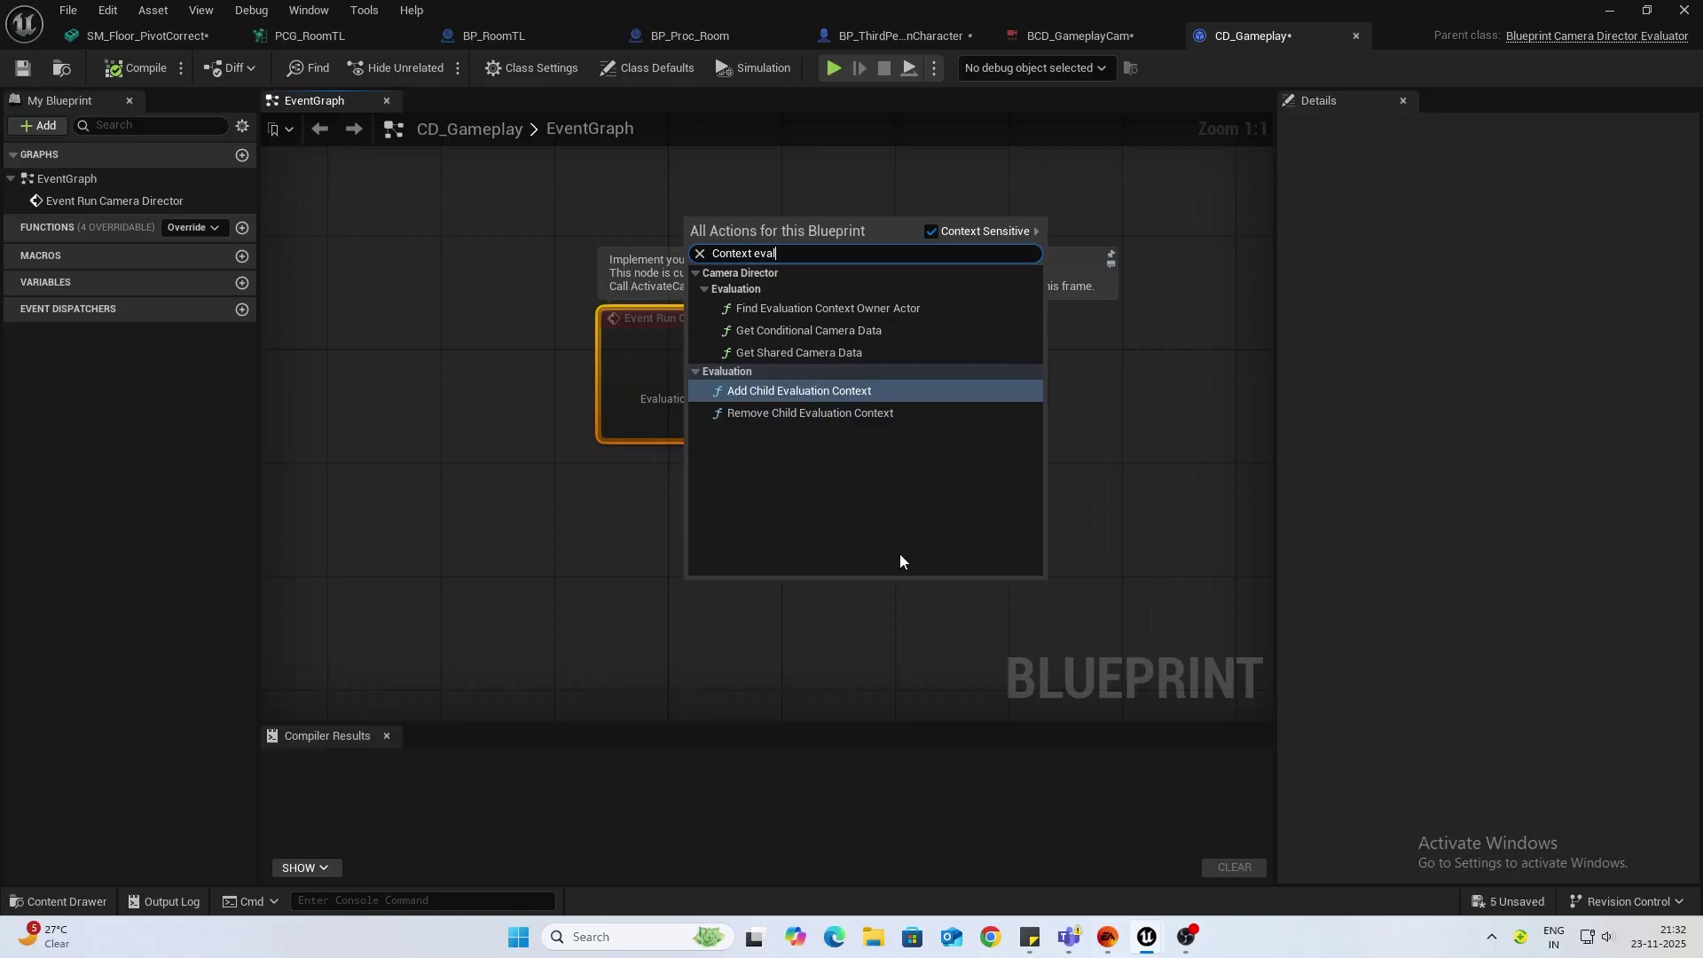
pyautogui.click(922, 310)
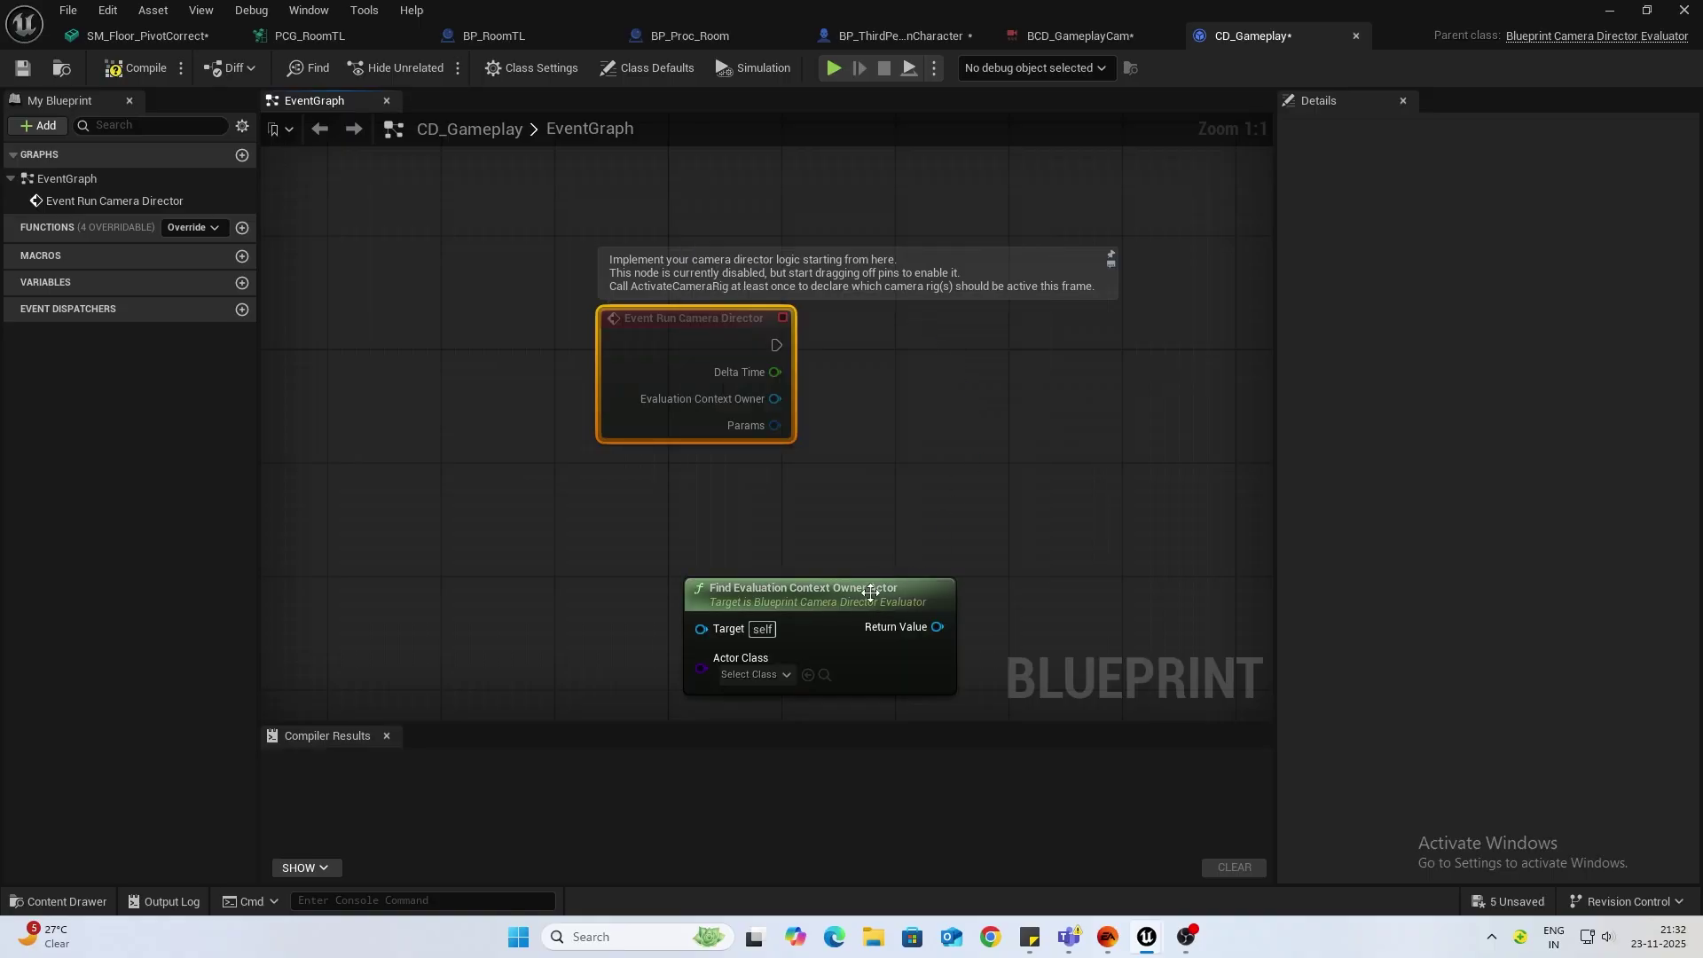
pyautogui.moveTo(870, 591); pyautogui.dragTo(798, 563)
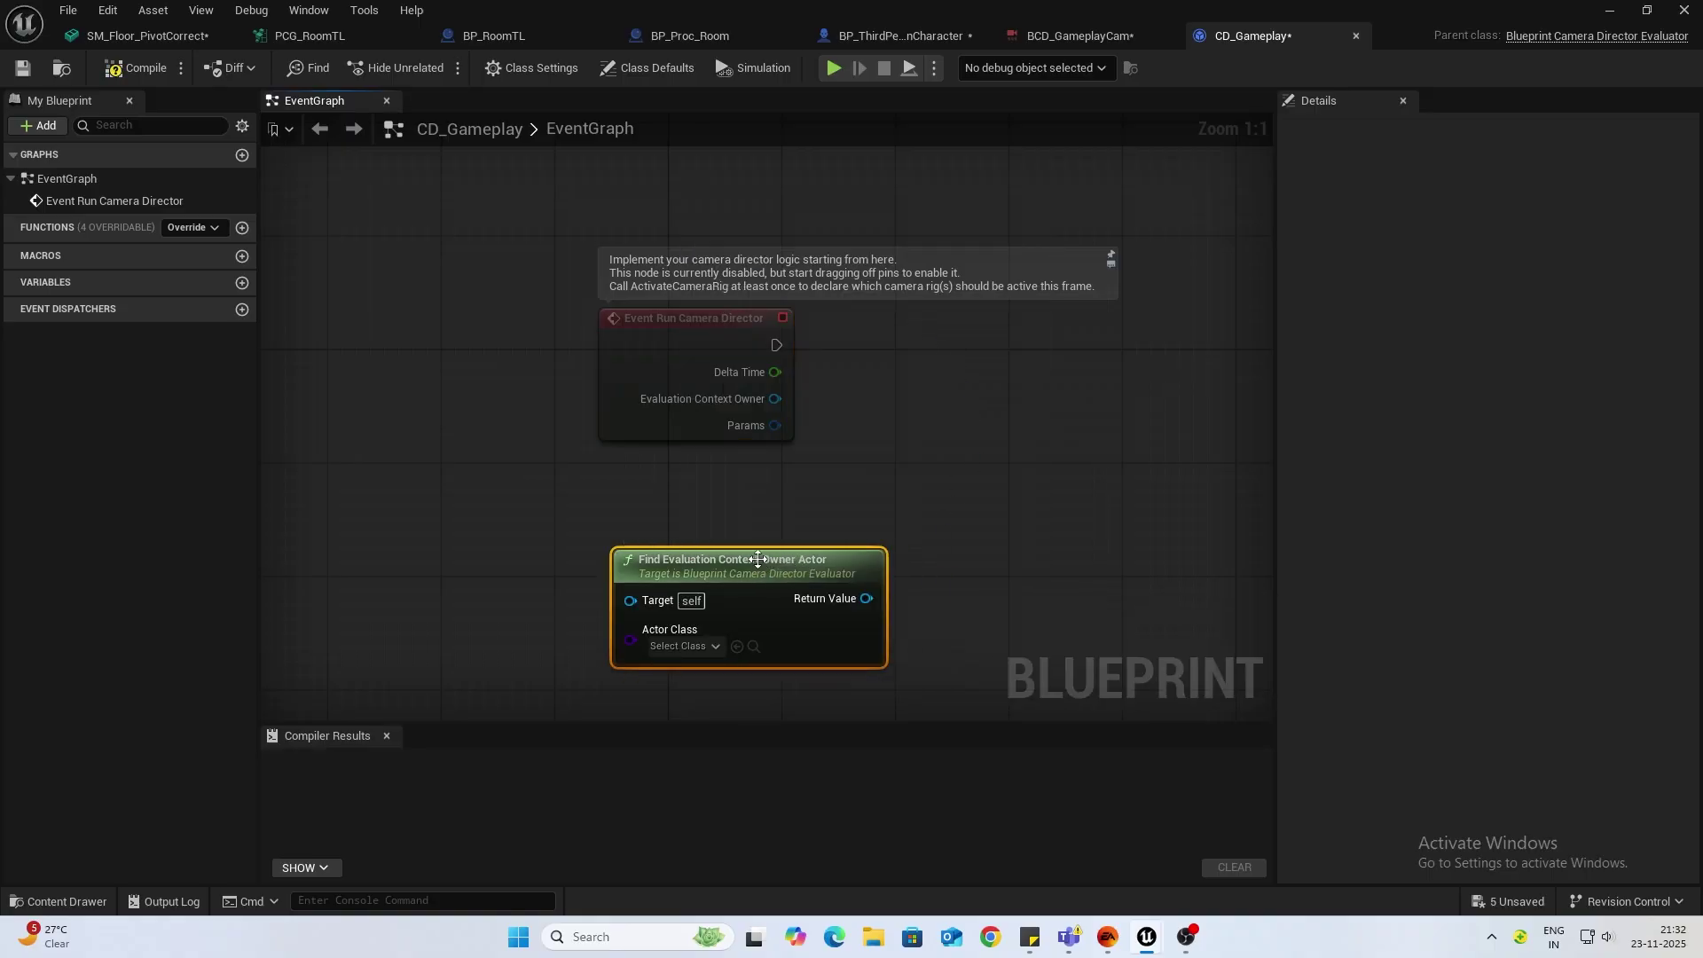
# Step: Try BP_ThirdPersonCharacter as the Actor Class of the Find Evaluation Context Owner Actor node, compile, and delete the node
pyautogui.click(690, 648)
pyautogui.write('BP')
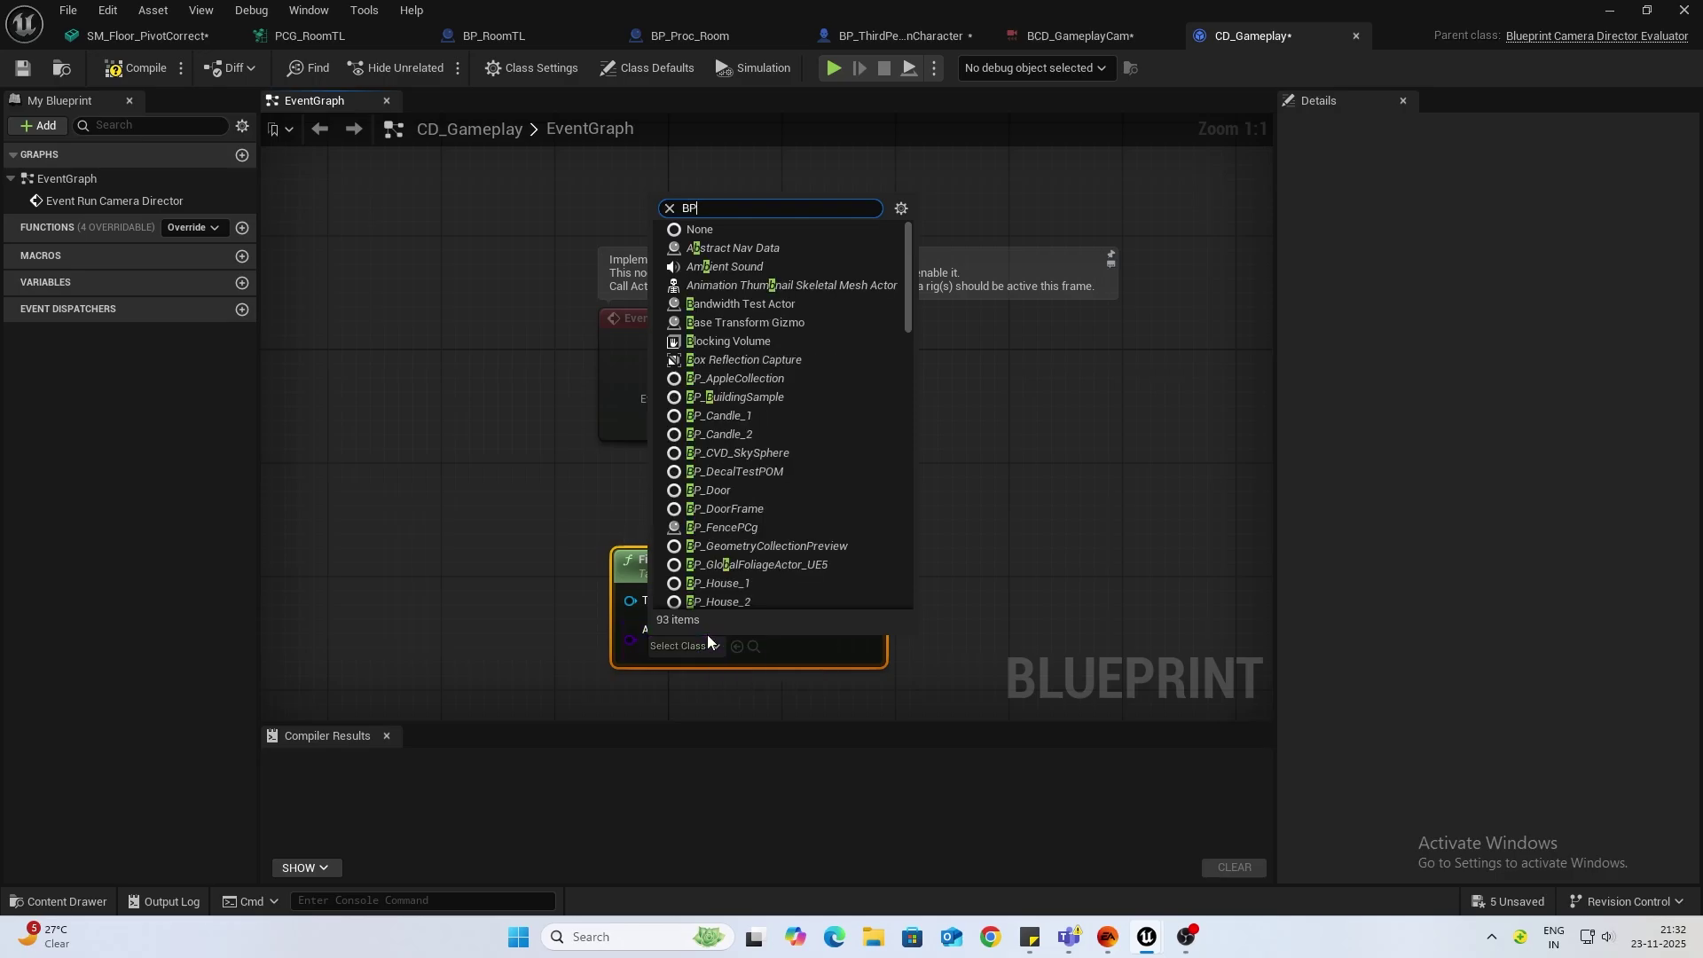
pyautogui.write('_Thi')
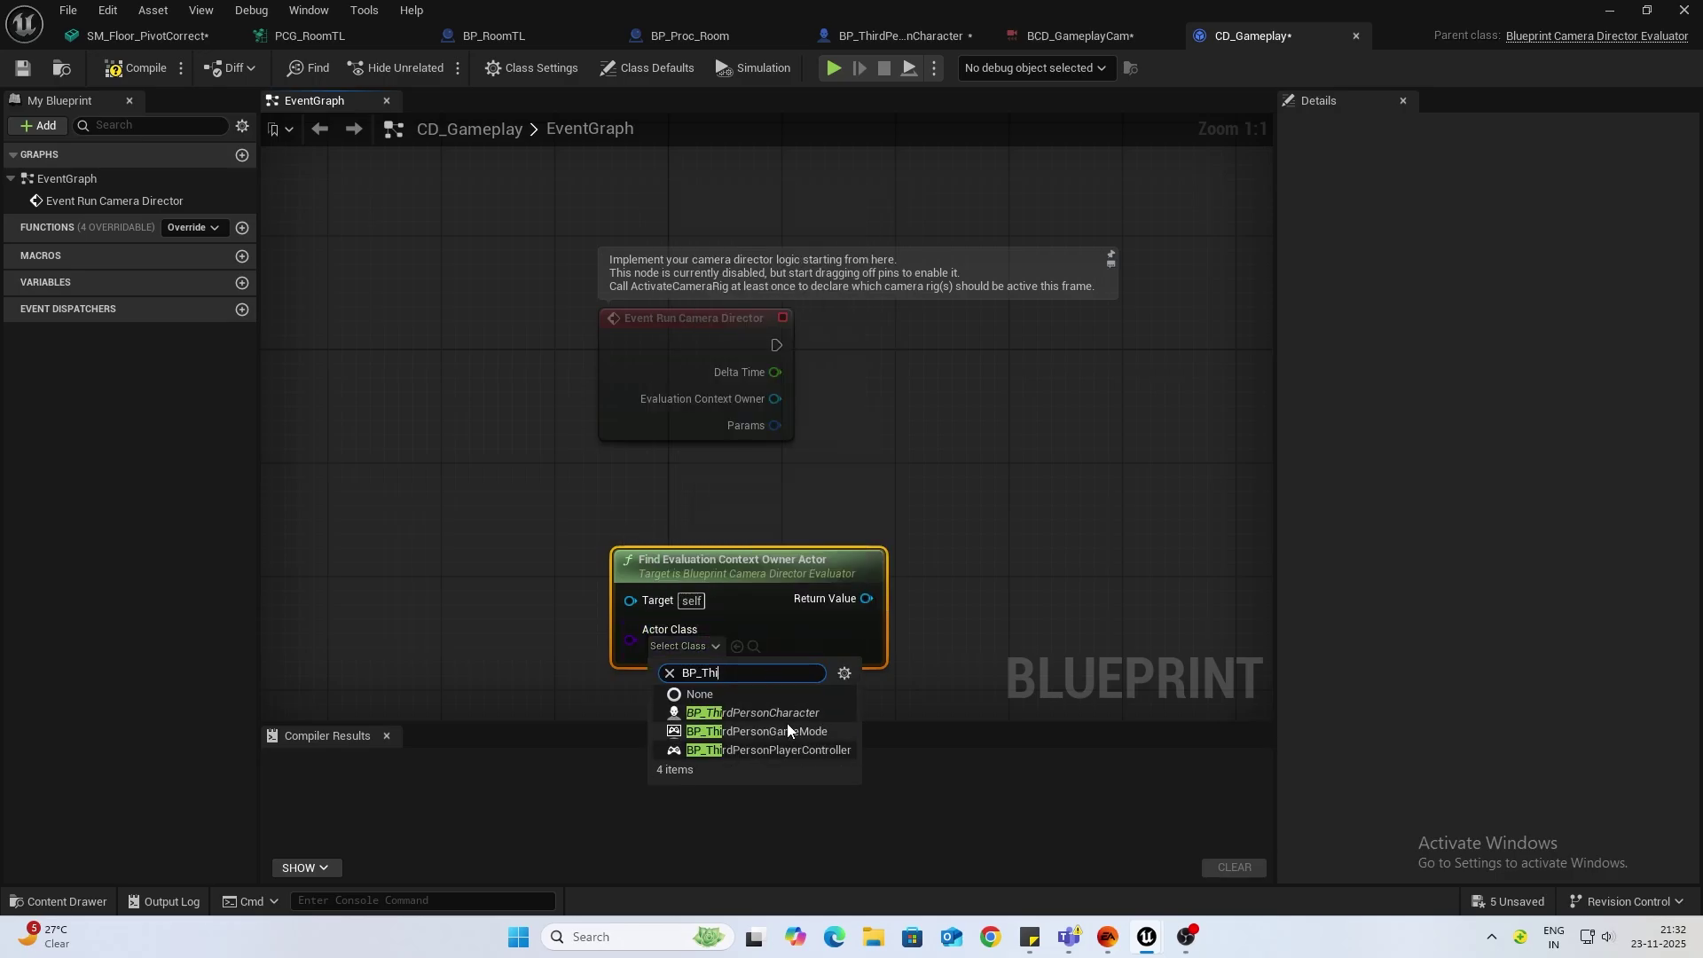
pyautogui.click(789, 714)
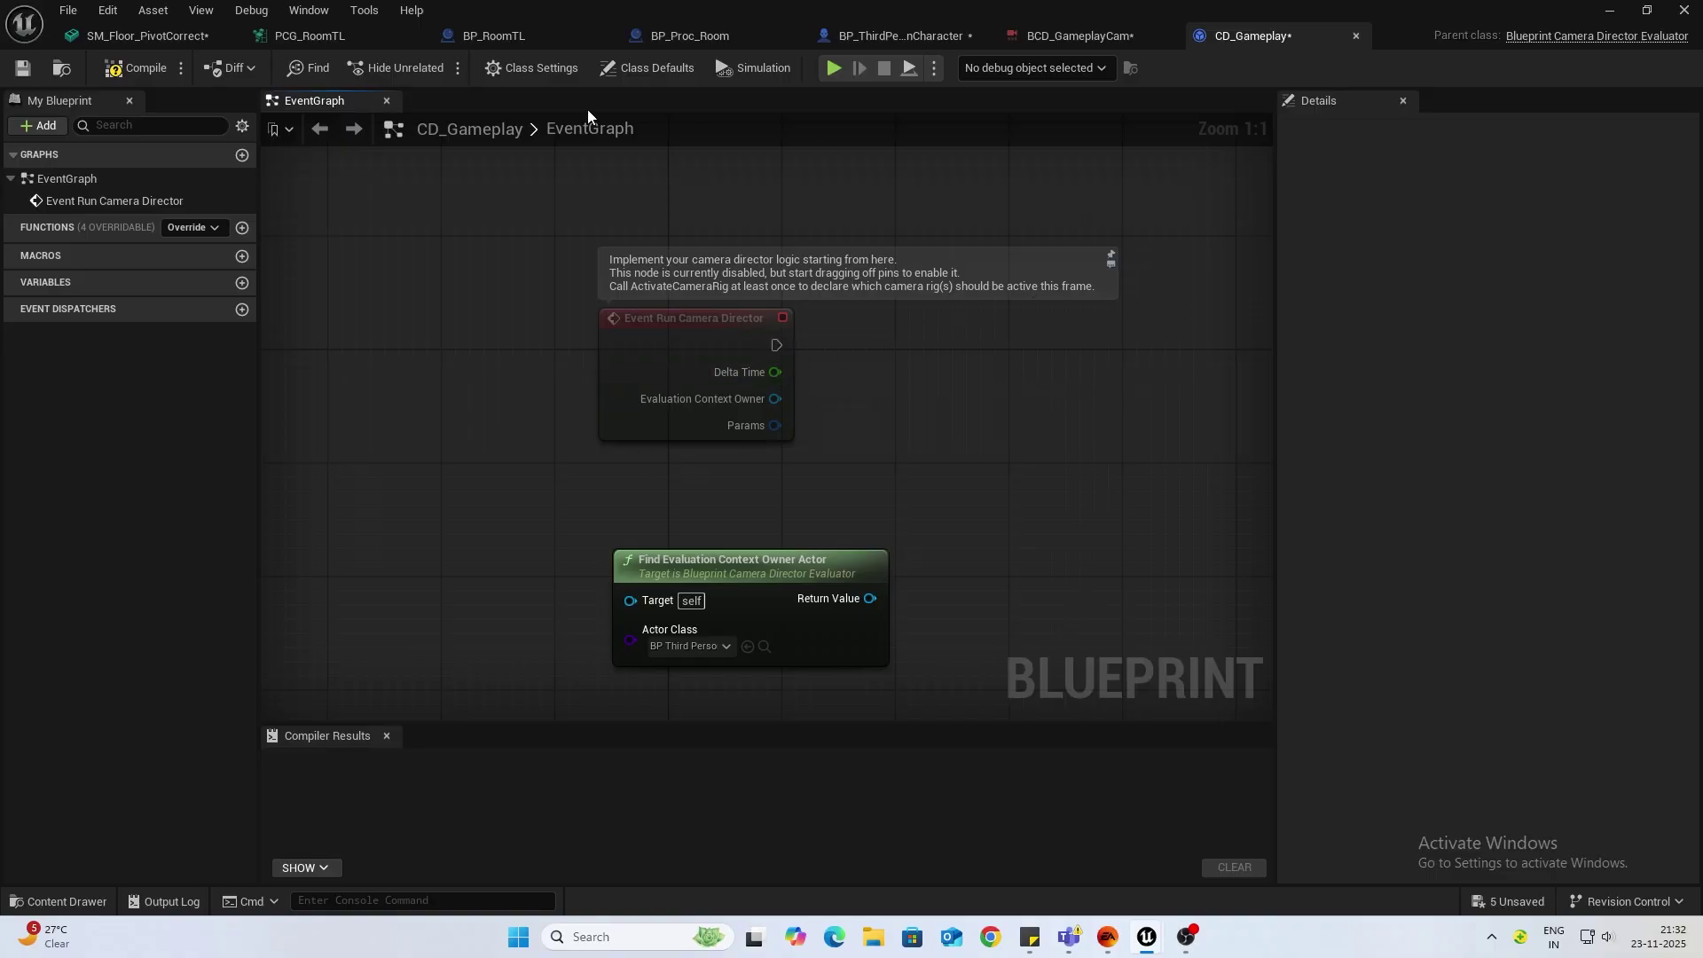
pyautogui.click(135, 68)
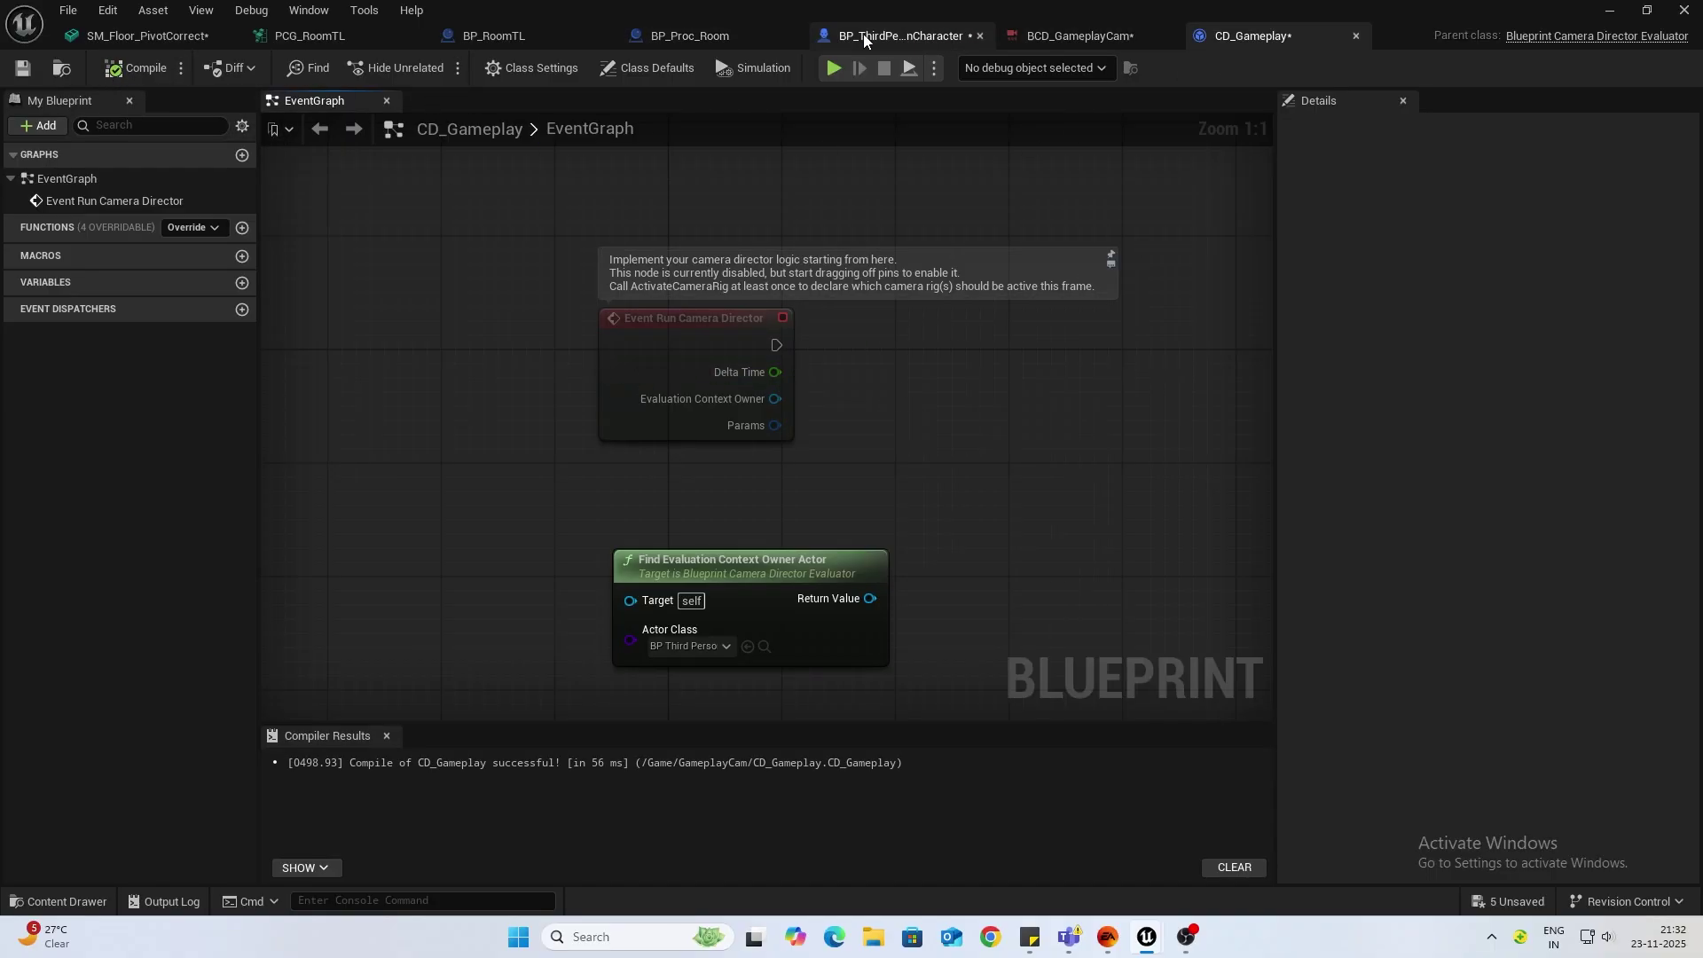
pyautogui.click(780, 583)
pyautogui.press('Delete')
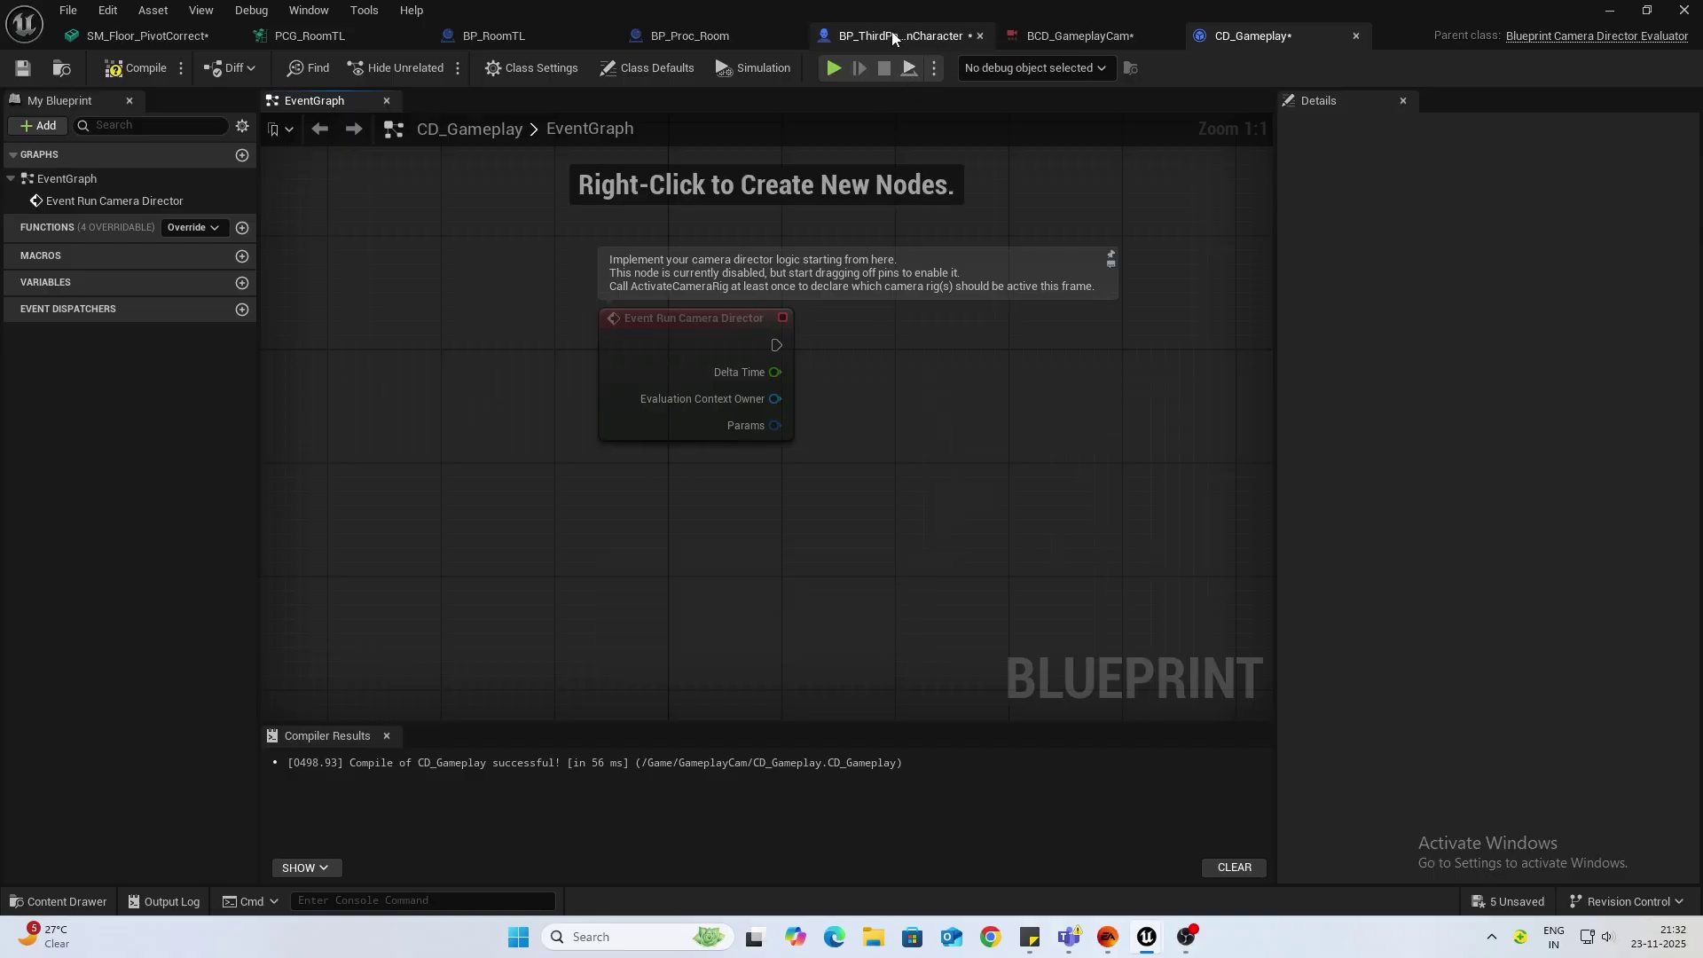
# Step: Delete the CameraBoom and FollowCamera components from BP_ThirdPersonCharacter and compile the Blueprint
pyautogui.click(893, 38)
pyautogui.click(99, 240)
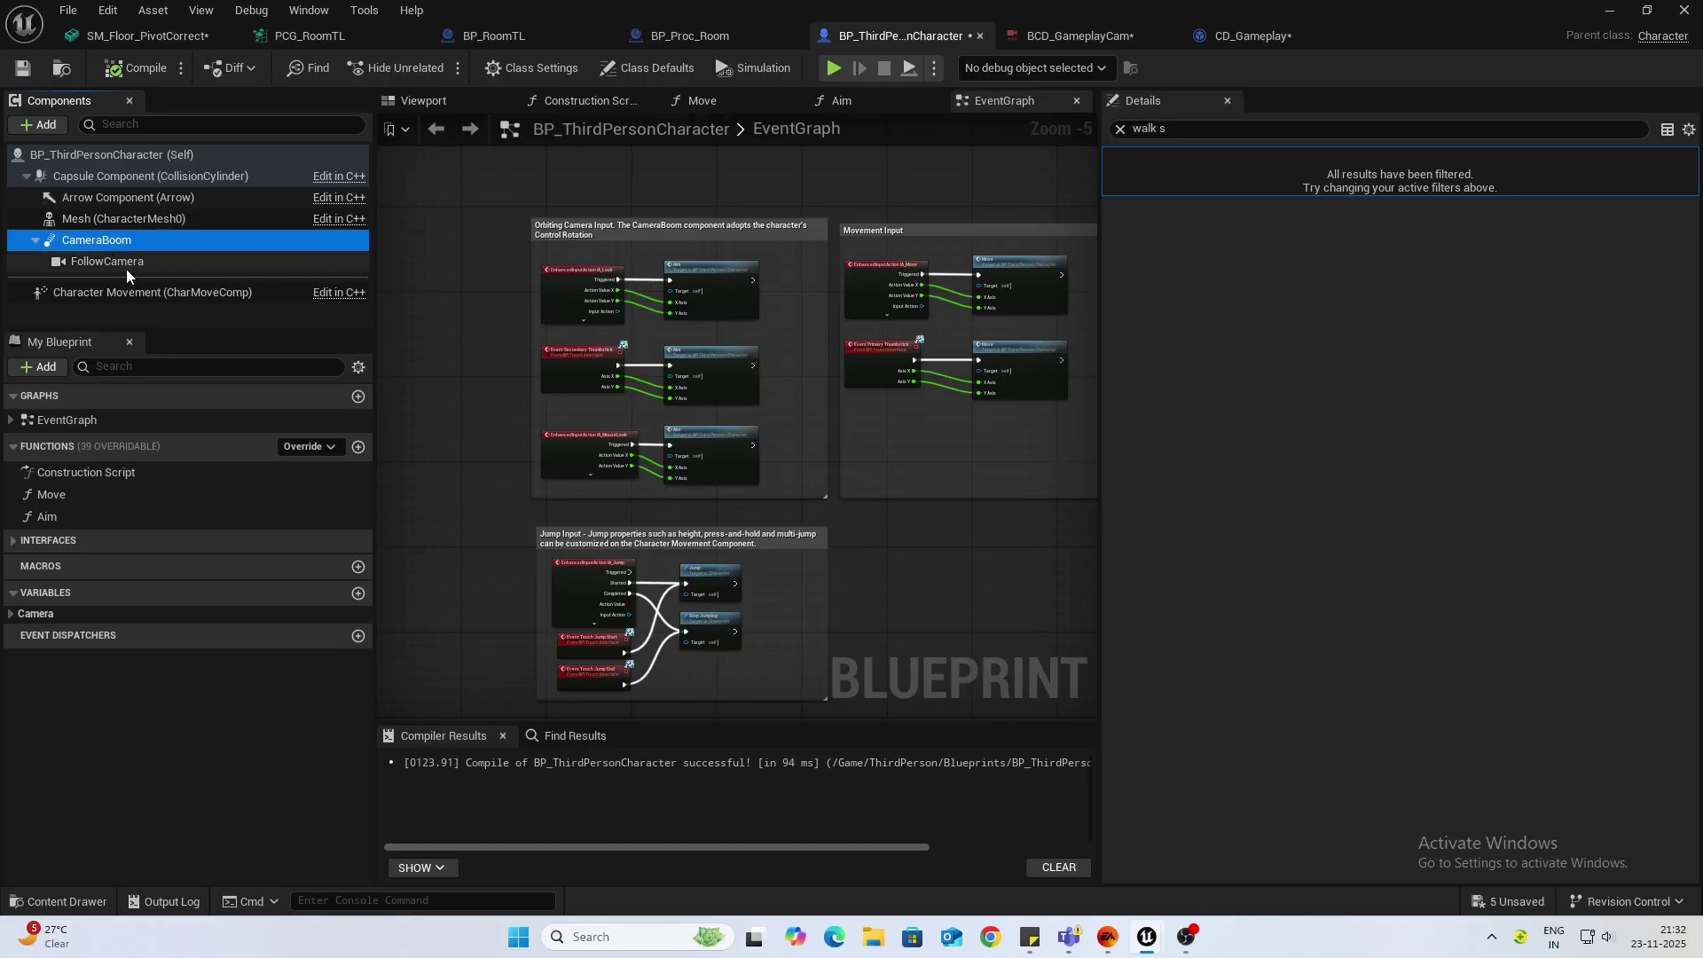
pyautogui.press('Delete')
pyautogui.click(89, 220)
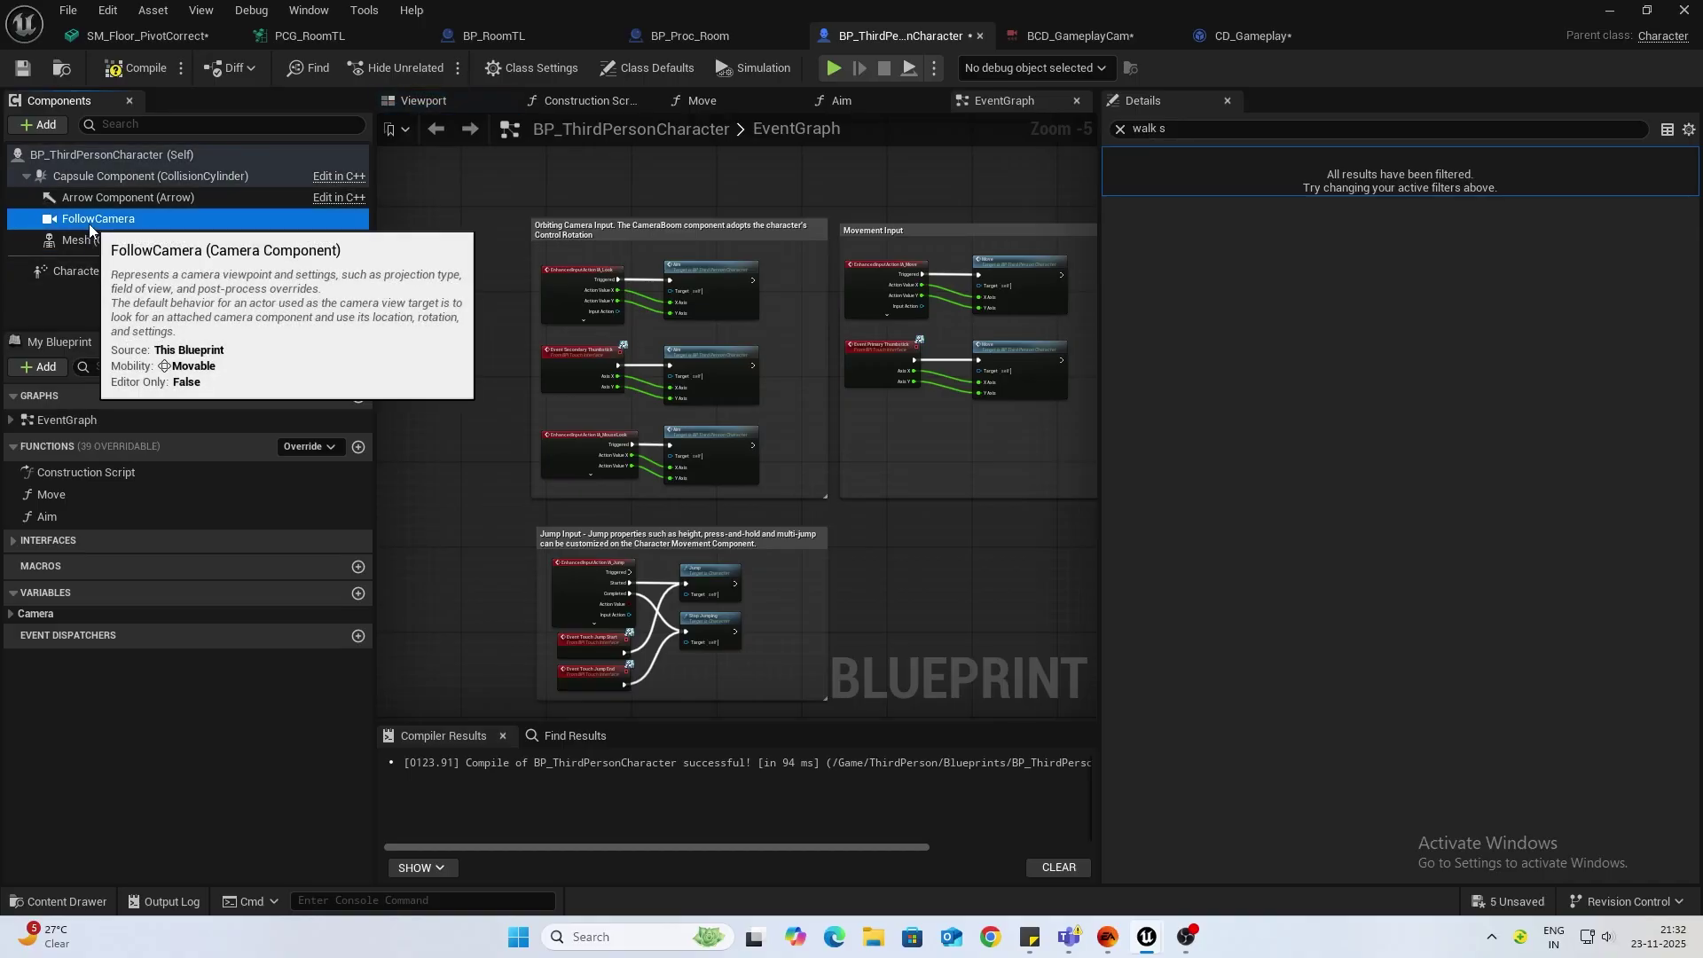
pyautogui.press('Delete')
pyautogui.click(127, 71)
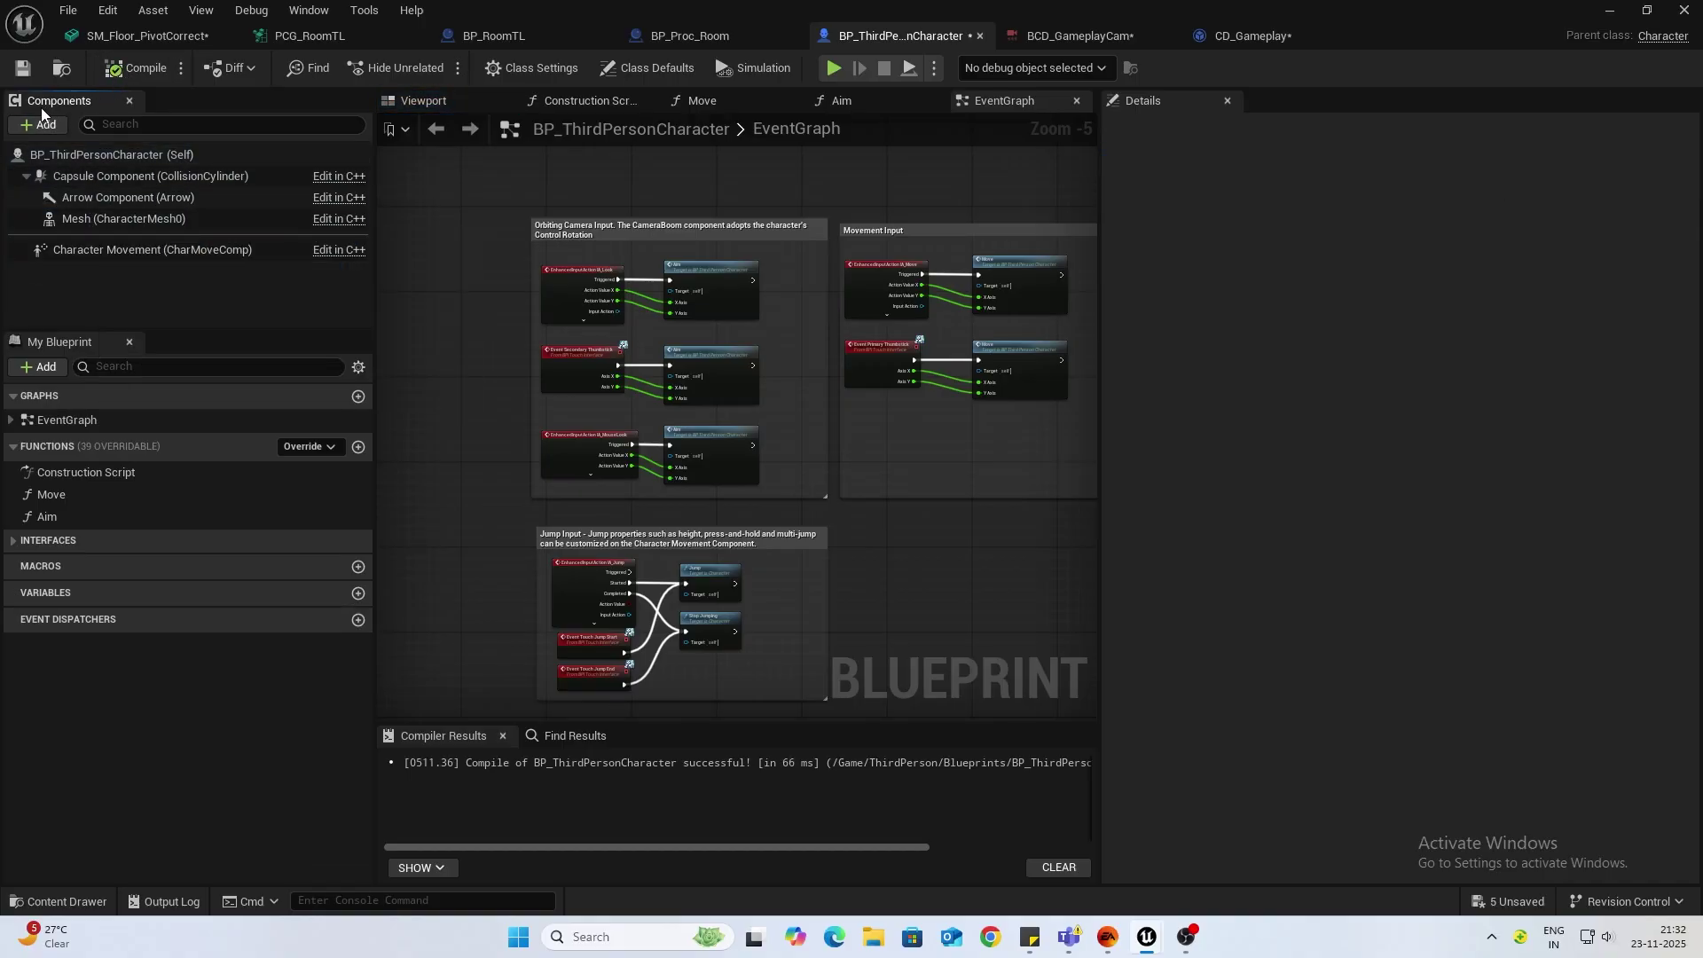
# Step: Add a Gameplay Camera component to BP_ThirdPersonCharacter, compile, and show the character in the 3D viewport
pyautogui.click(28, 124)
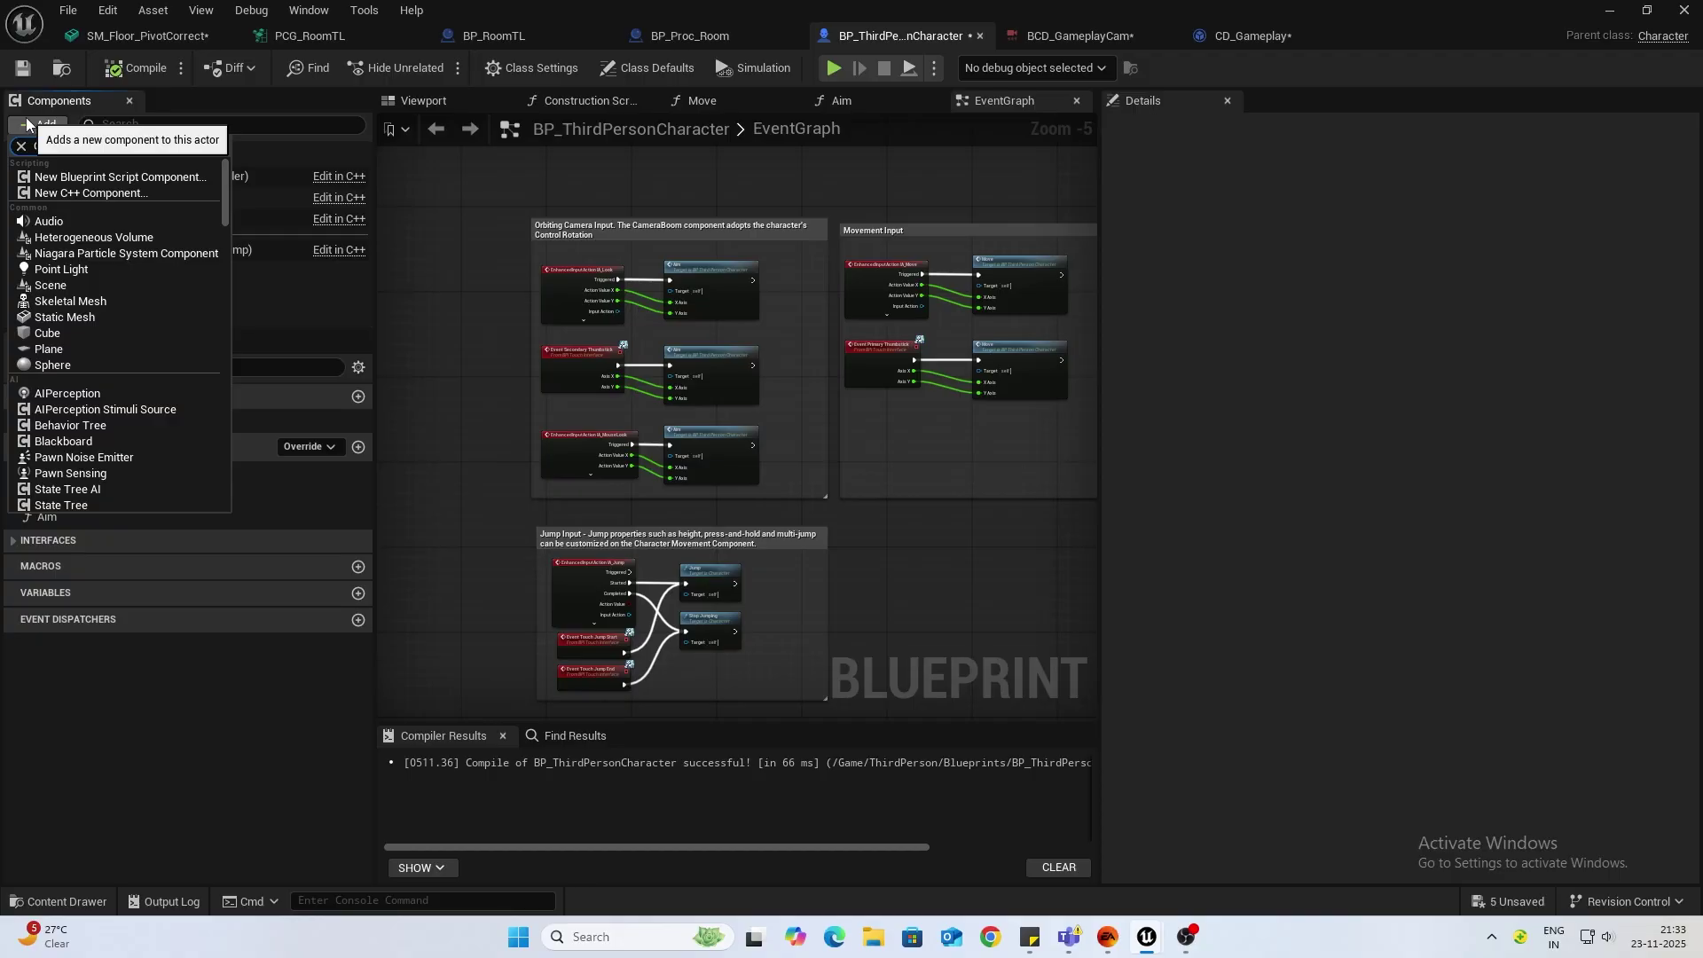
pyautogui.write('Gamepl')
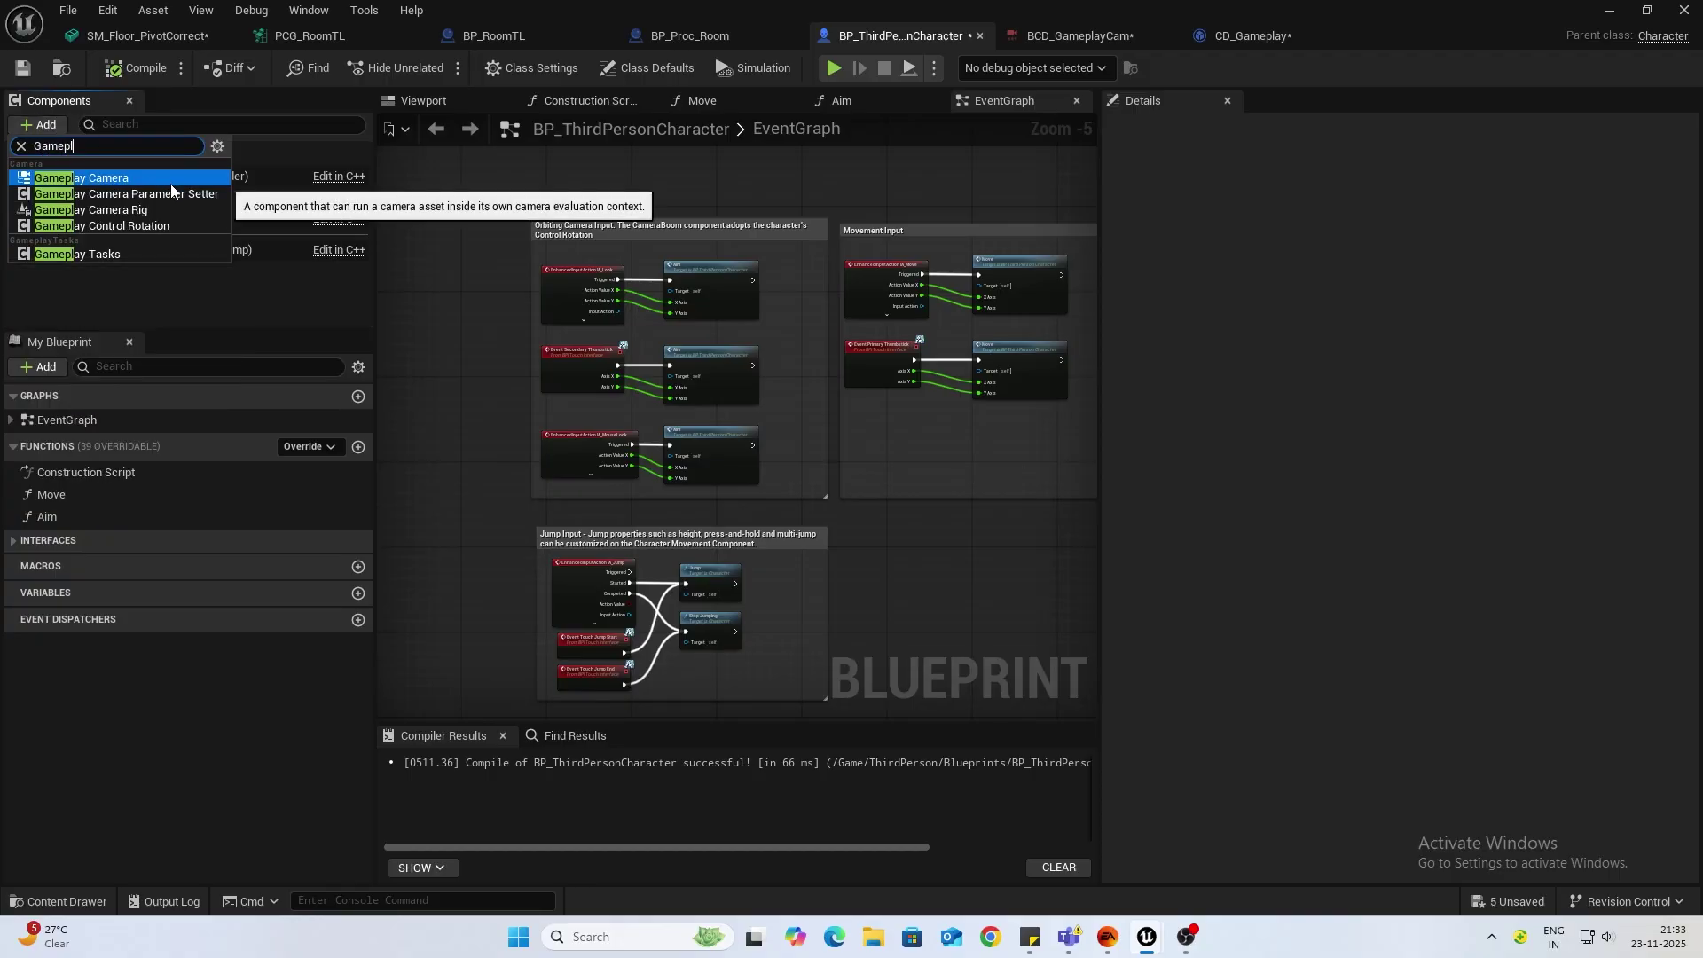
pyautogui.click(114, 180)
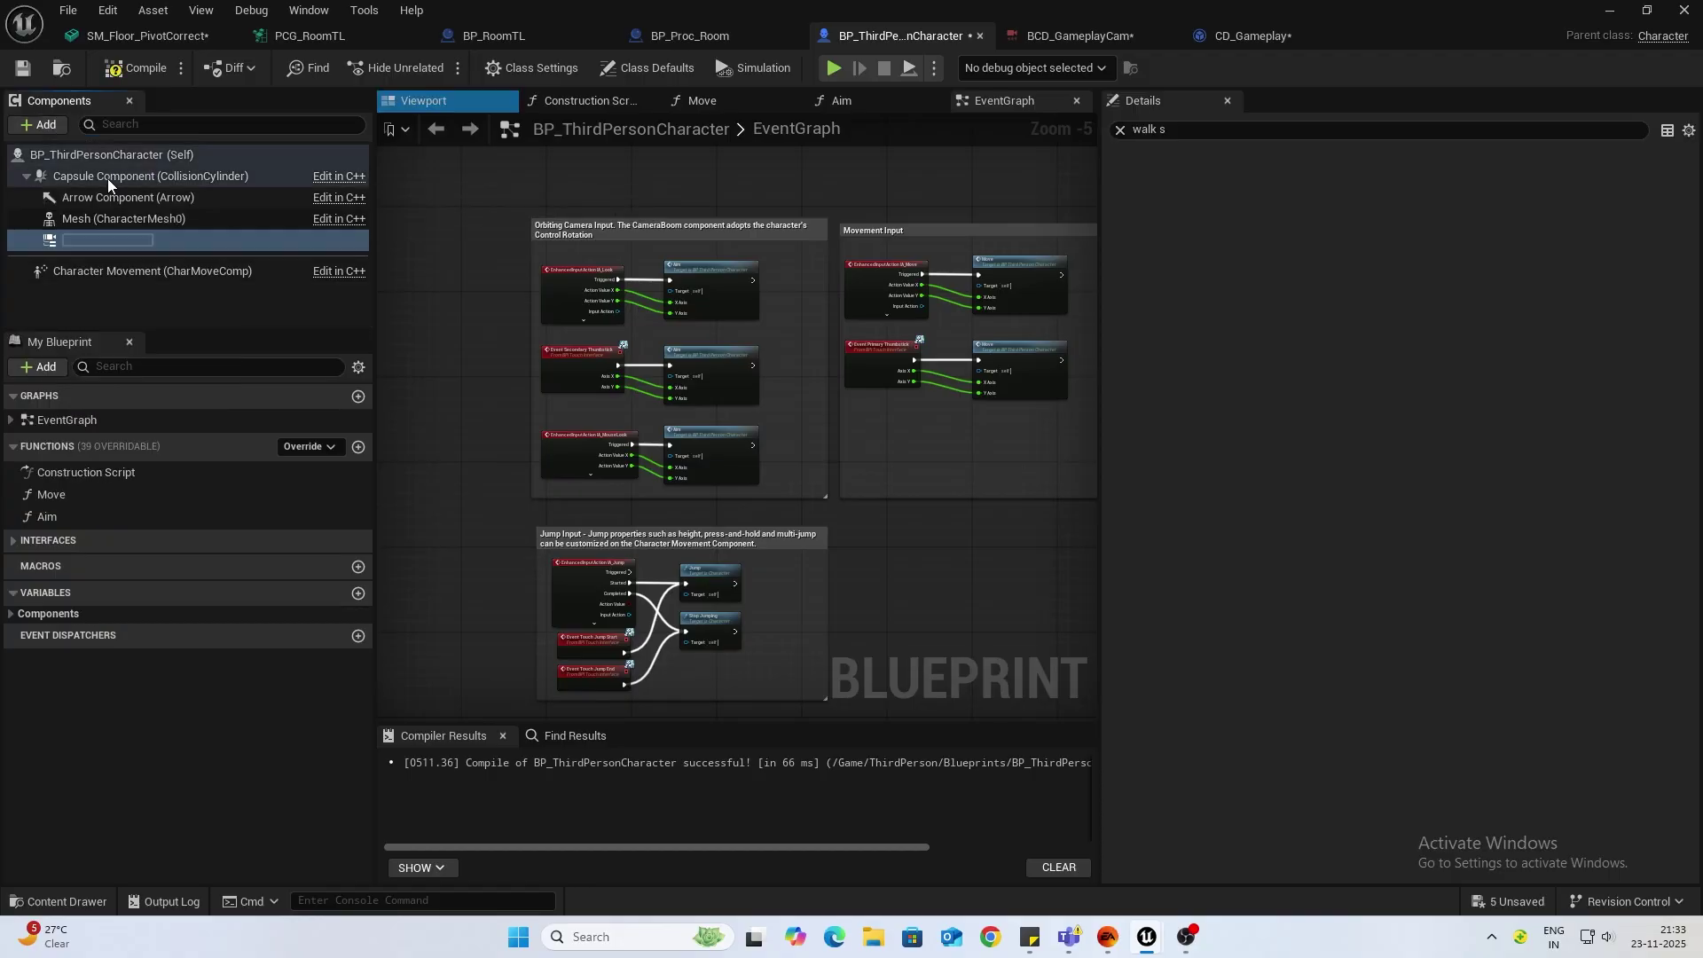
pyautogui.click(115, 70)
pyautogui.click(423, 101)
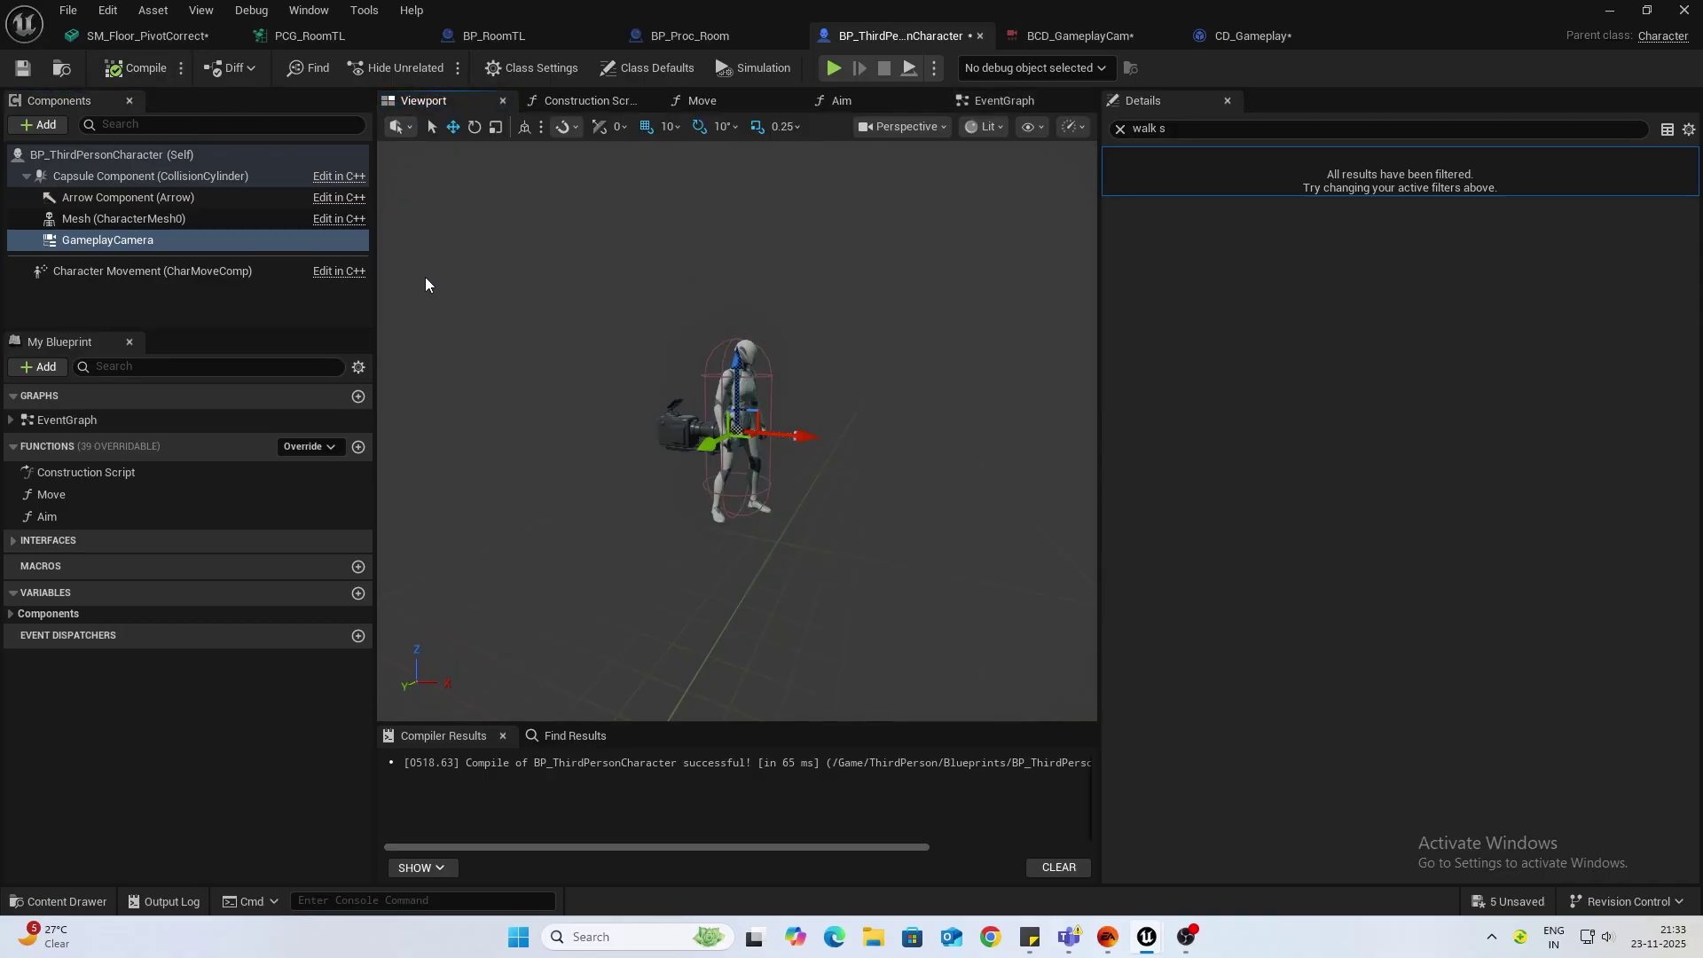
# Step: Clear the details filter for the GameplayCamera component, set its Camera Asset to BCD_GameplayCam, and compile
pyautogui.click(129, 202)
pyautogui.click(108, 239)
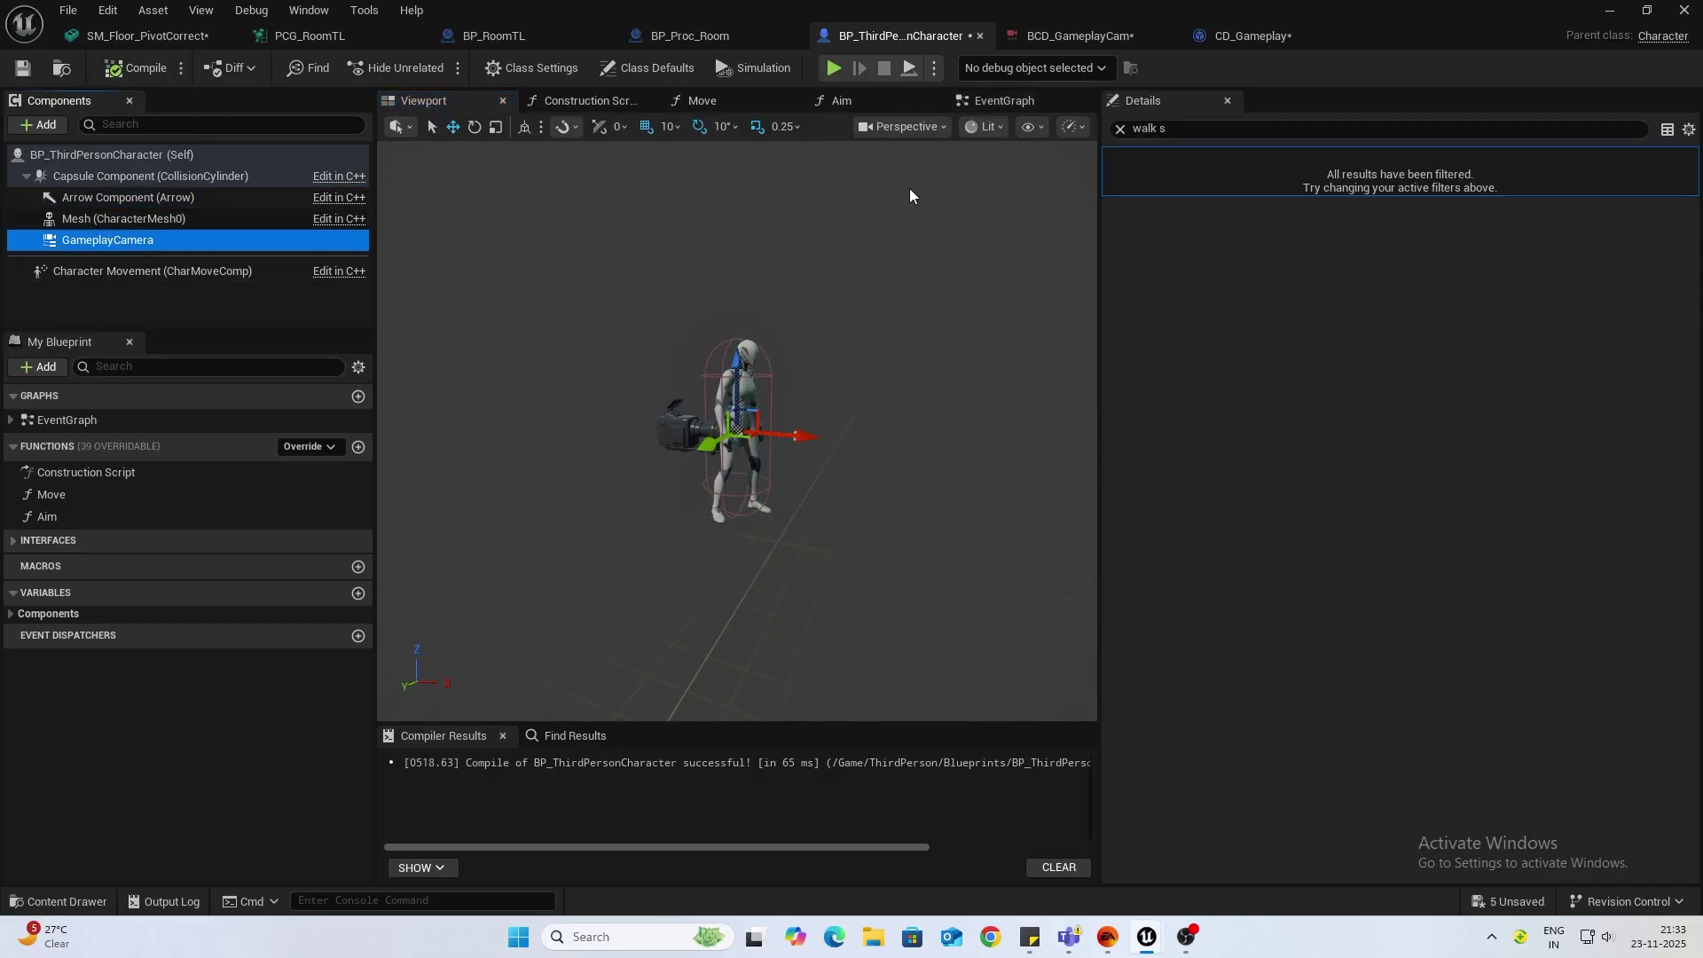
pyautogui.click(1118, 130)
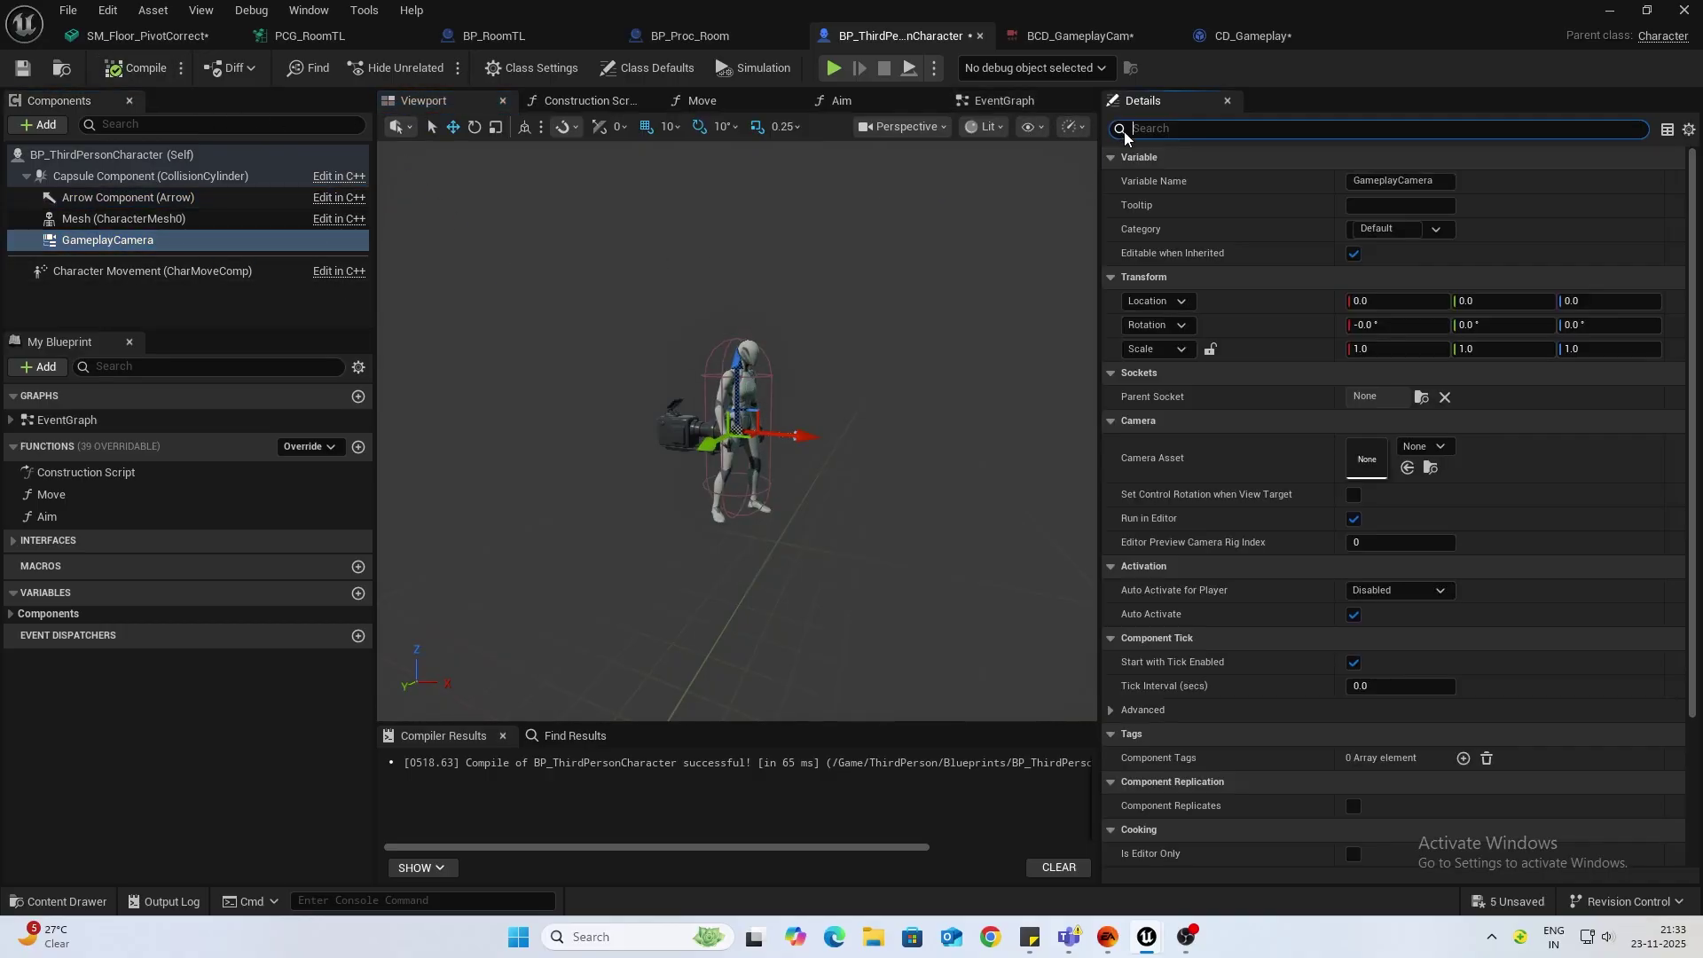
pyautogui.click(1438, 448)
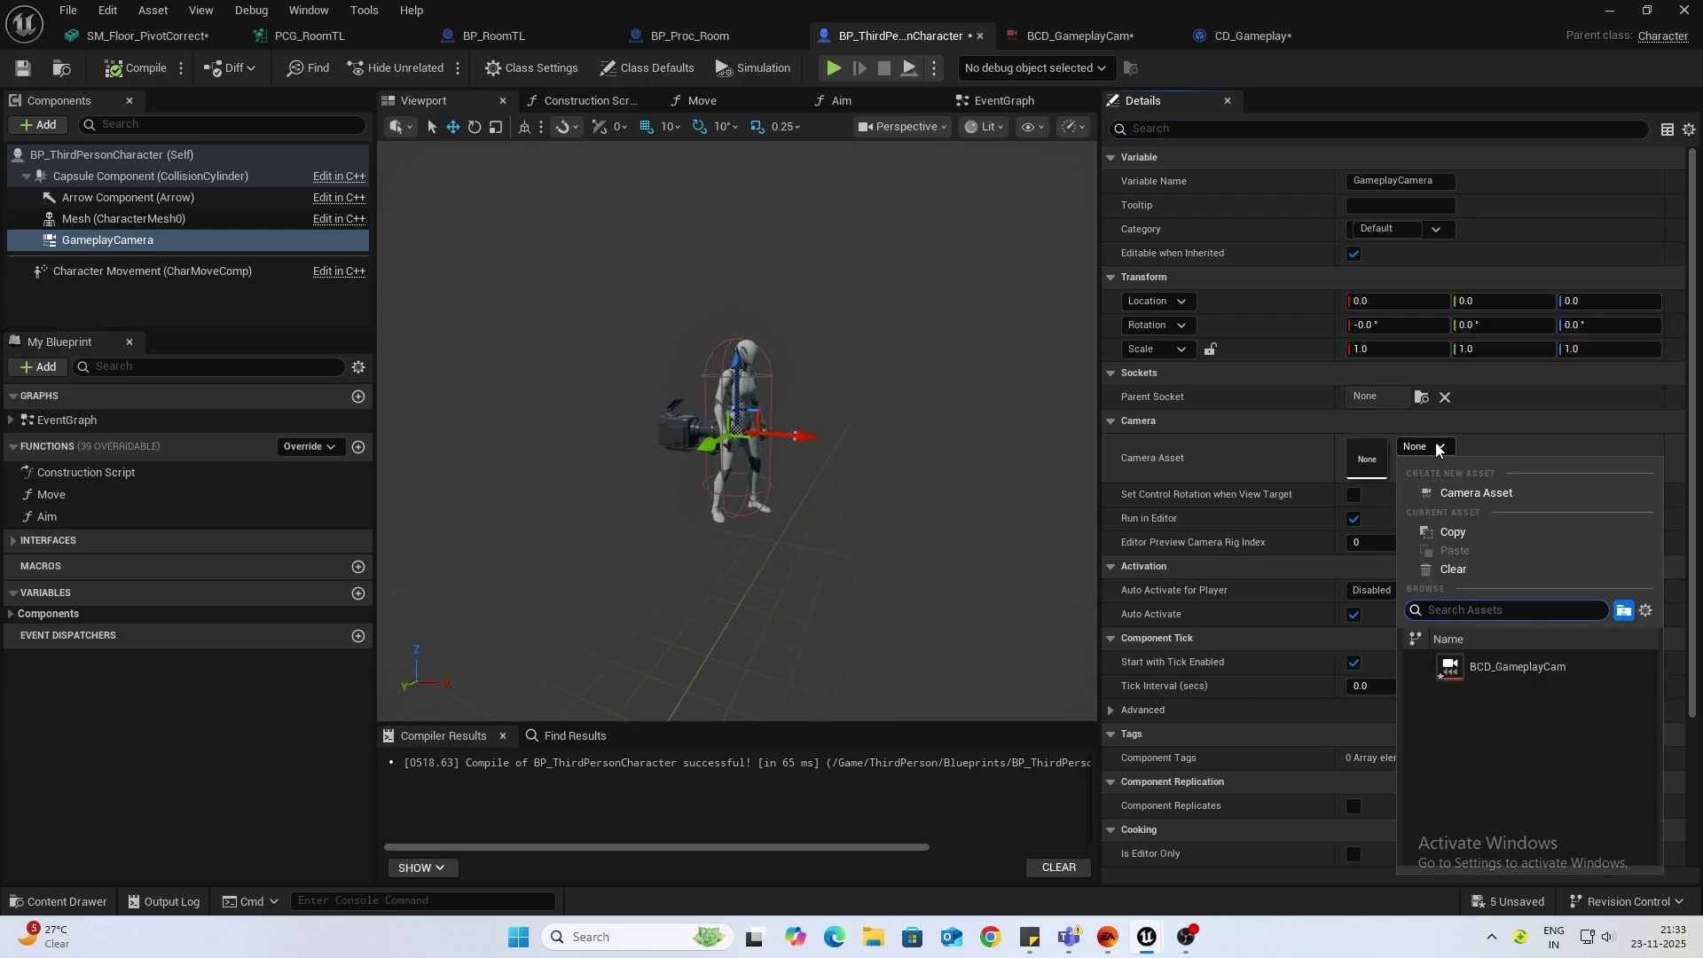
pyautogui.click(1494, 672)
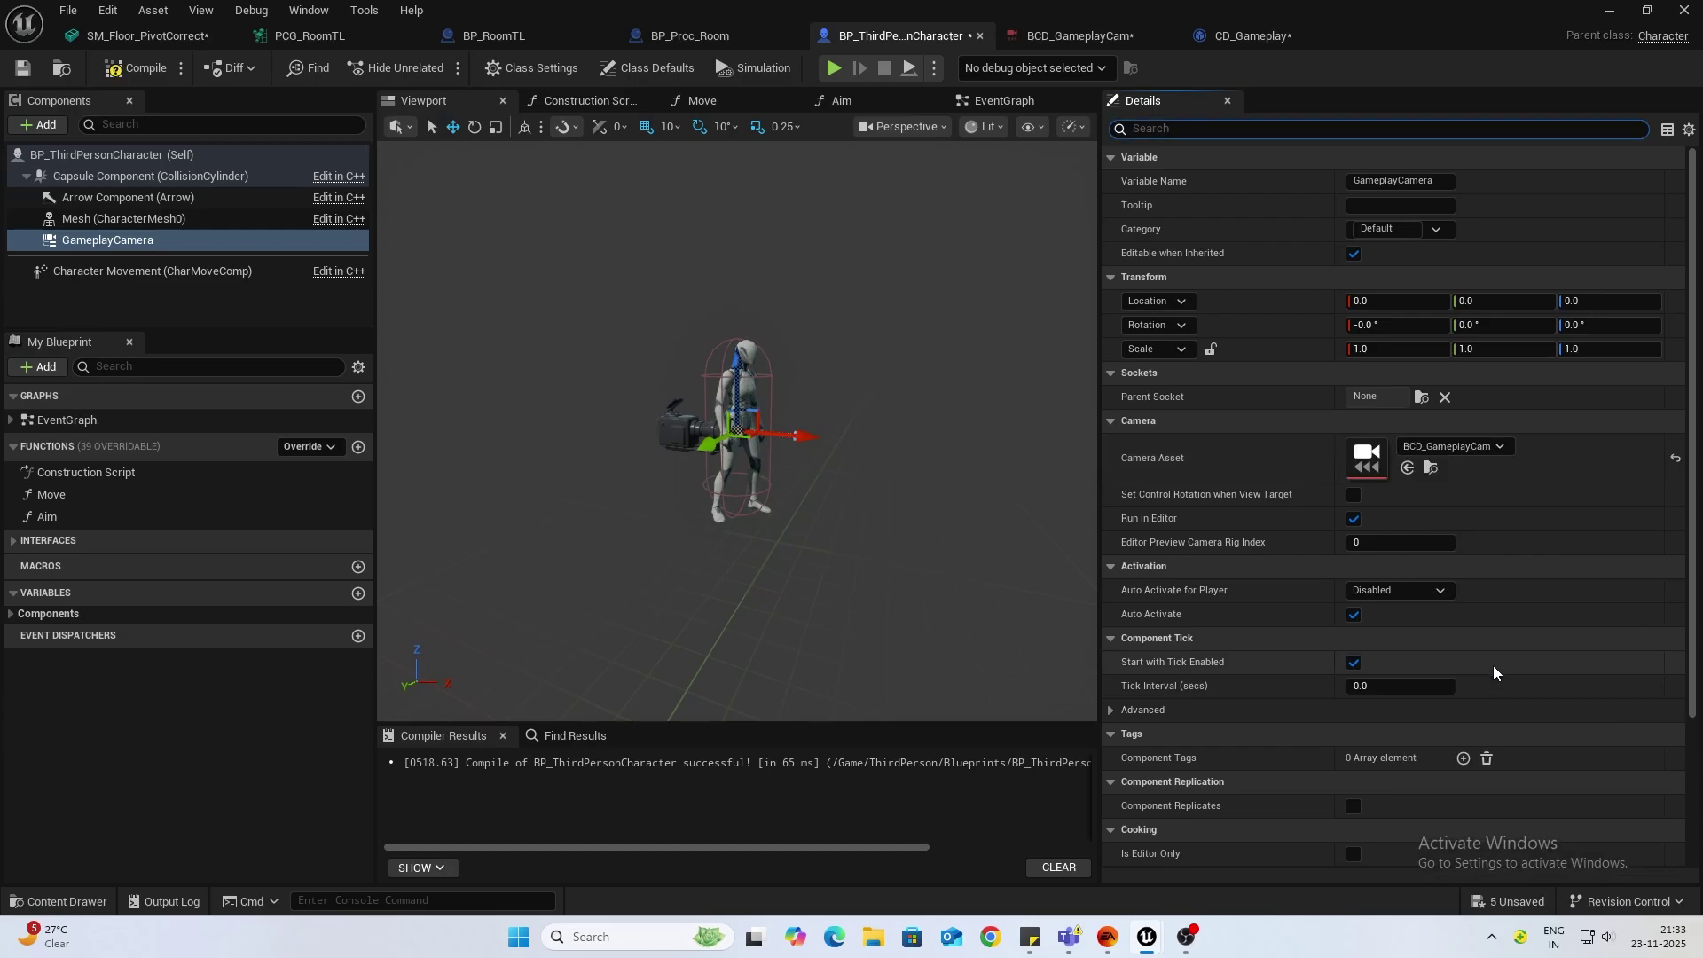
pyautogui.click(139, 69)
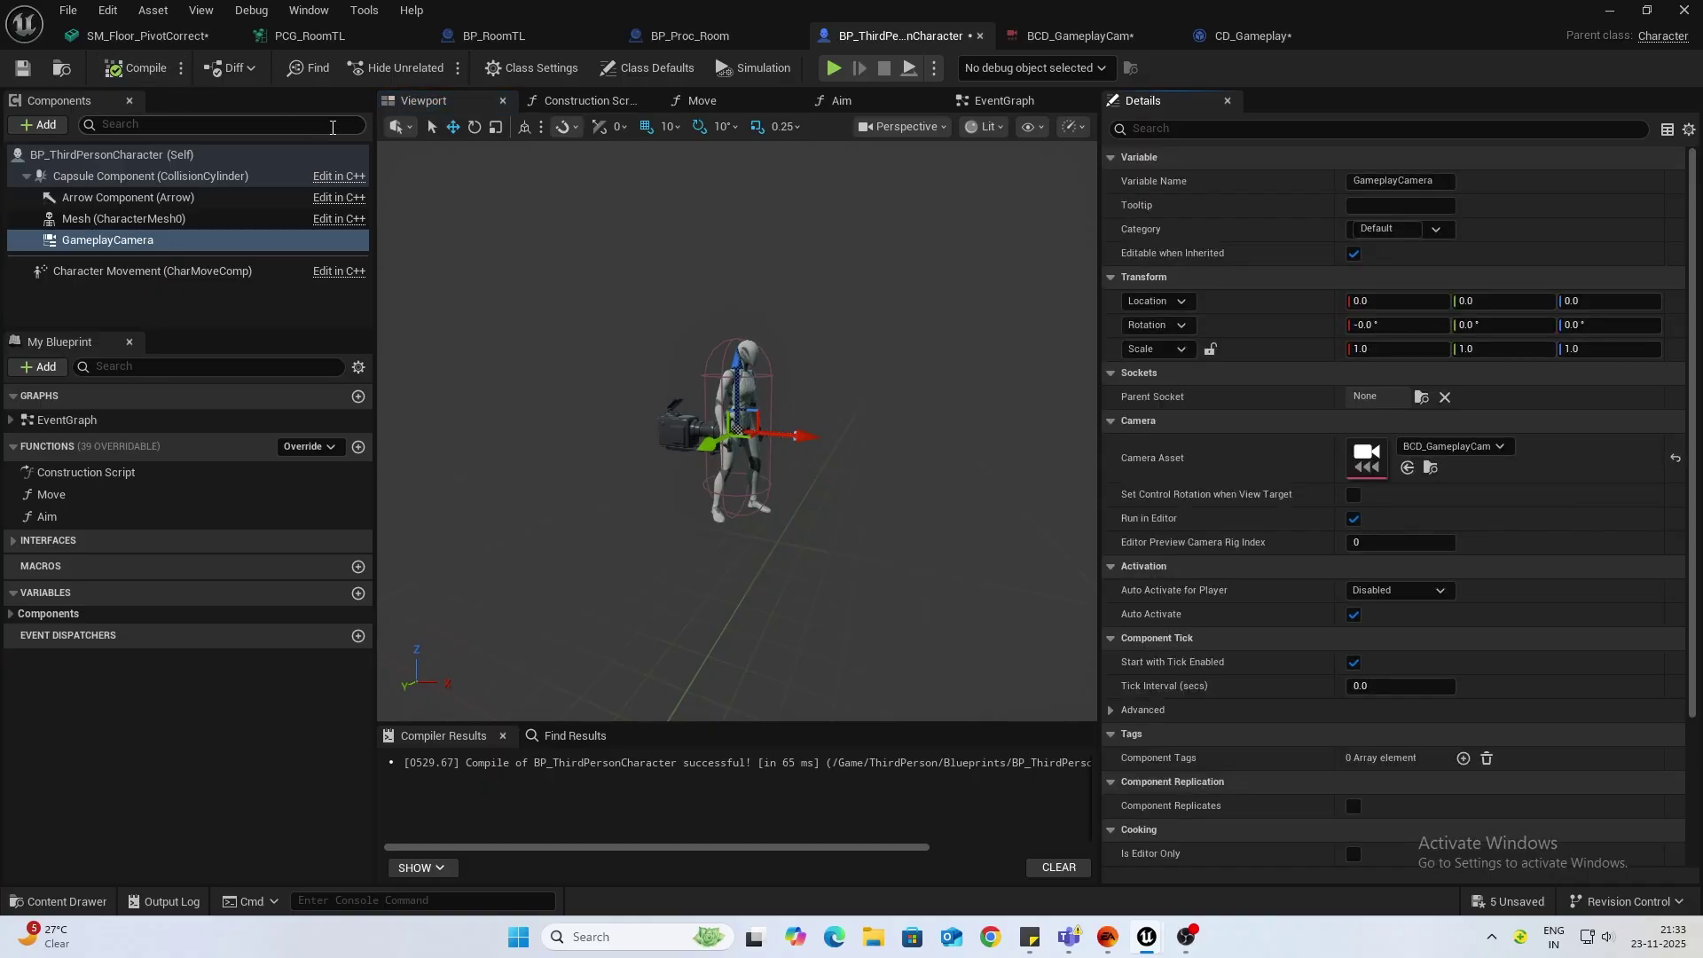
# Step: Create a Camera Rig asset named CR_BodyCam in the GameplayCam folder and open it
pyautogui.click(1605, 11)
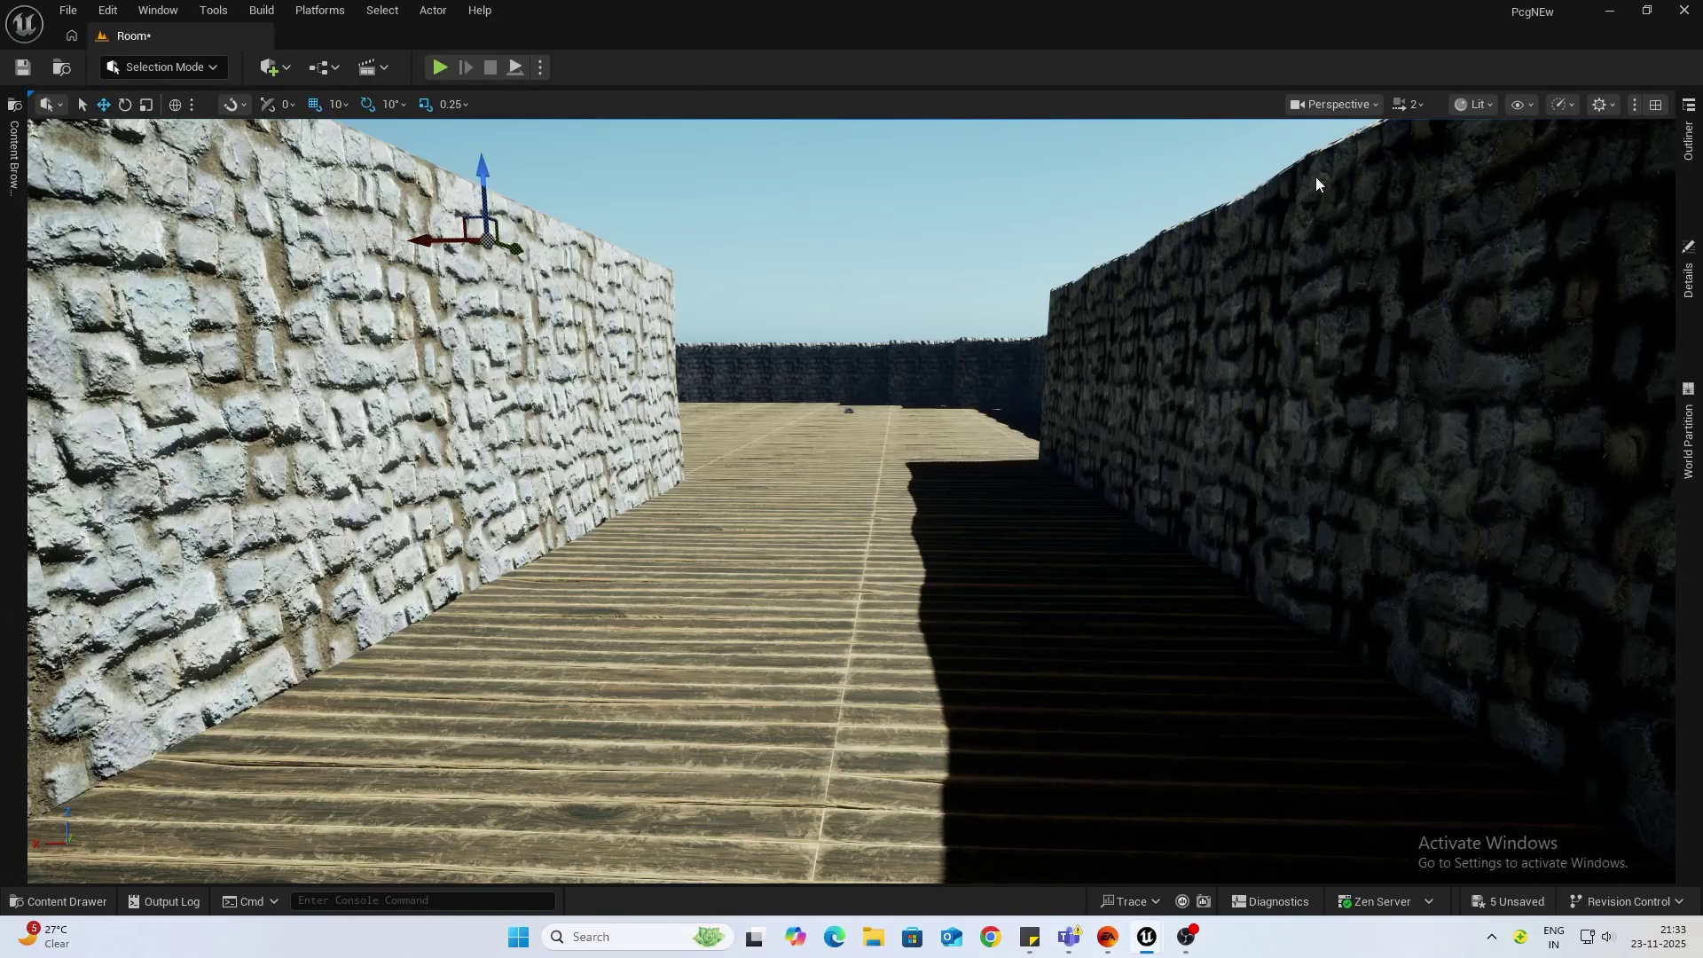
pyautogui.click(60, 901)
pyautogui.rightClick(674, 720)
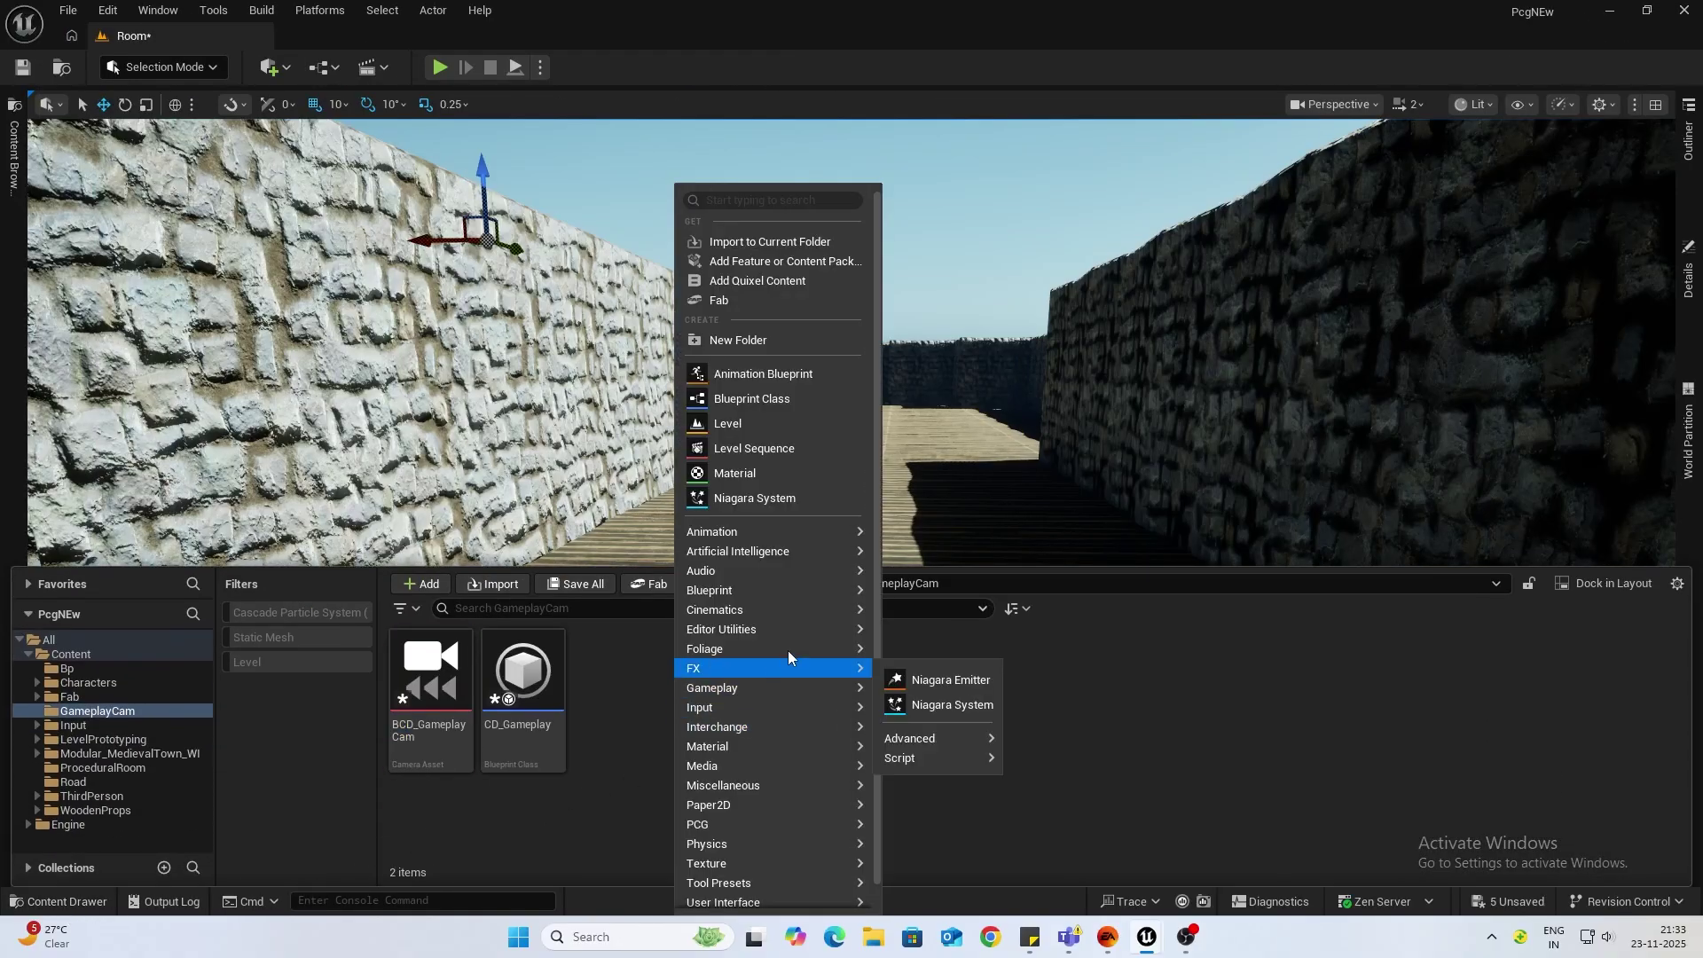
pyautogui.moveTo(816, 690)
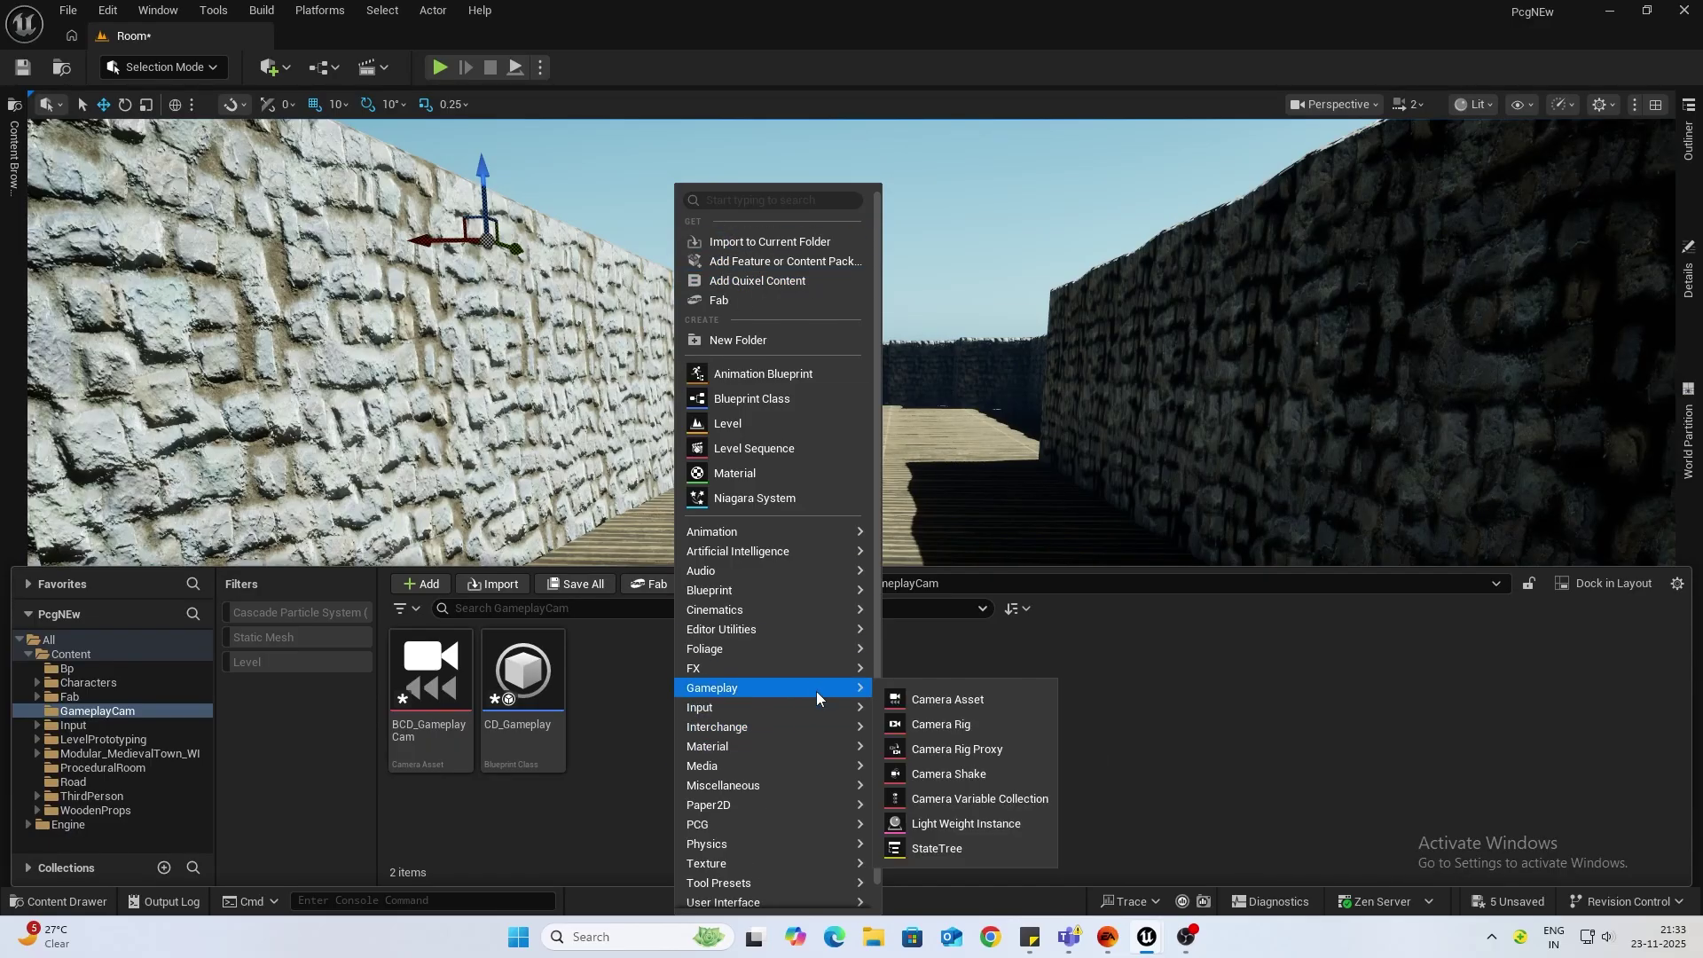
pyautogui.click(1003, 726)
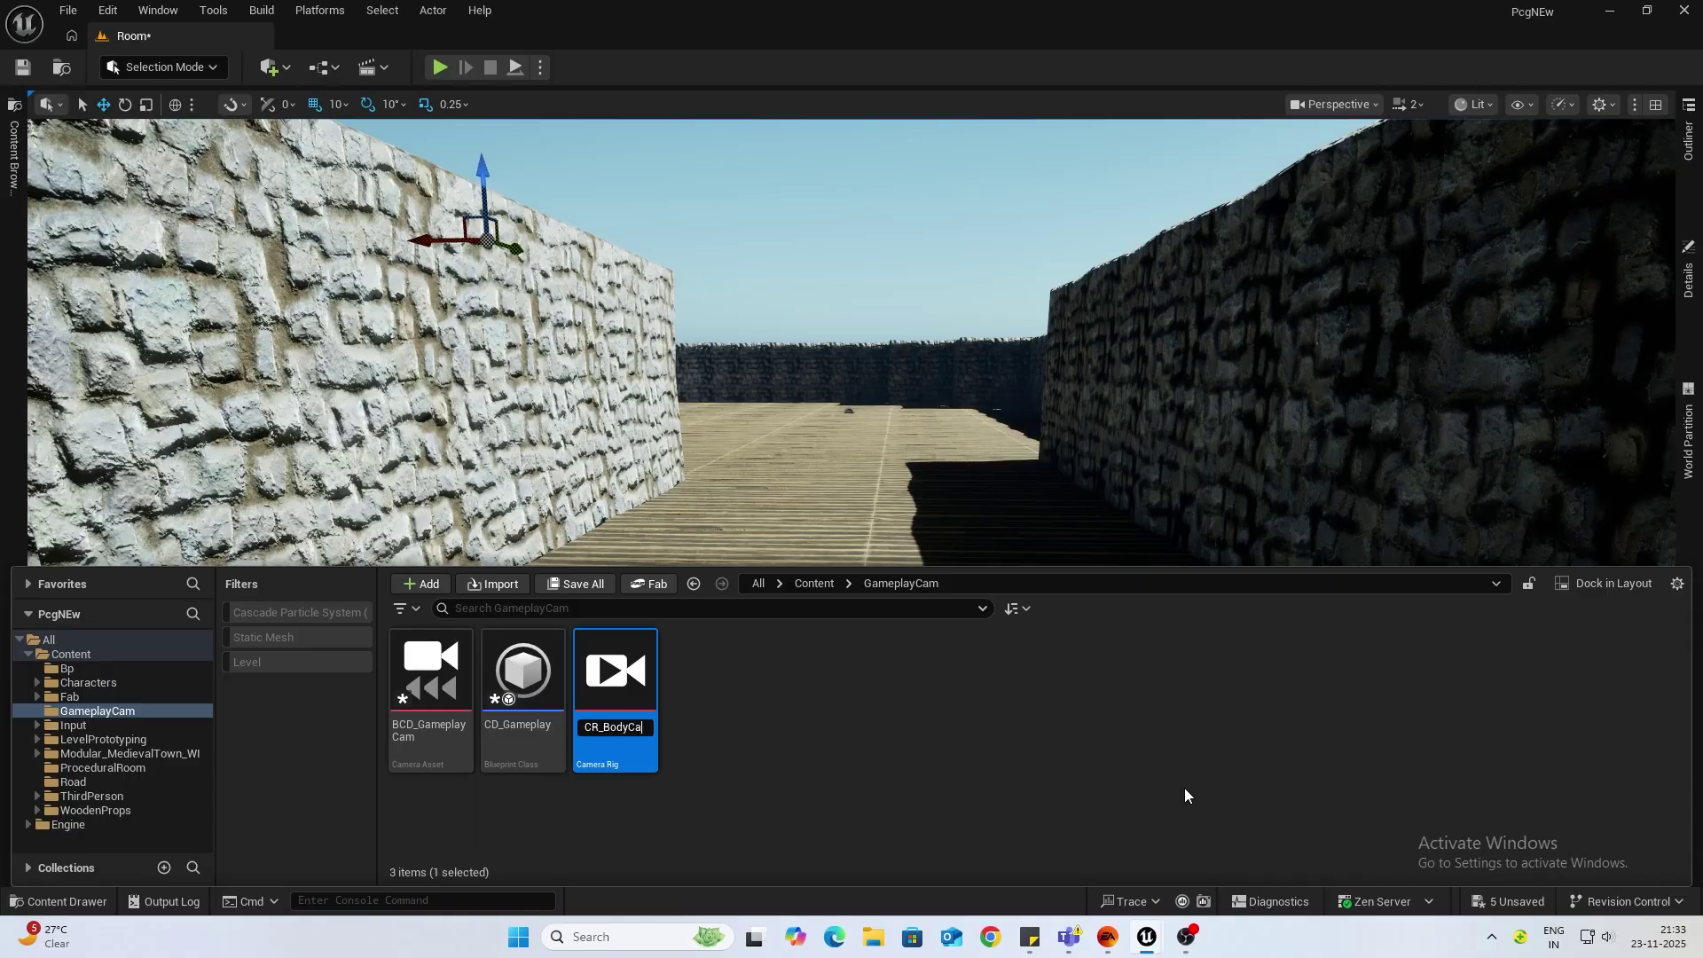
pyautogui.doubleClick(614, 683)
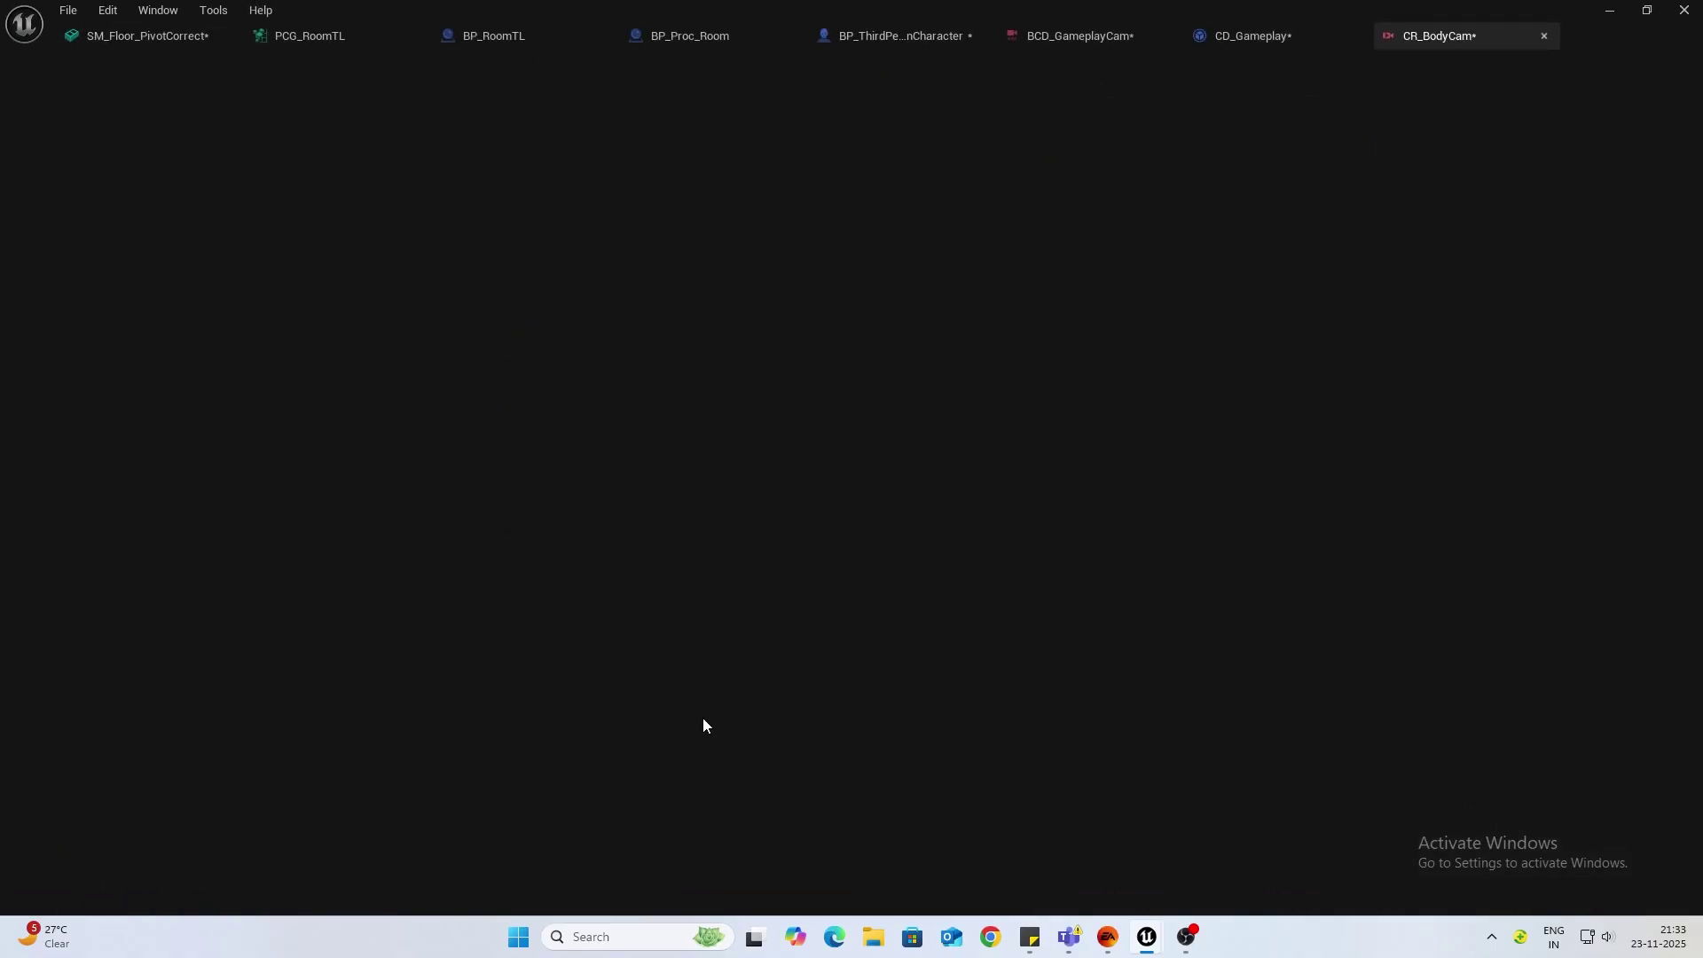
# Step: Add a Sequence node connected to the RootNode output of CR_BodyCam
pyautogui.click(867, 429)
pyautogui.moveTo(866, 429); pyautogui.dragTo(848, 467)
pyautogui.write('seq')
pyautogui.click(924, 522)
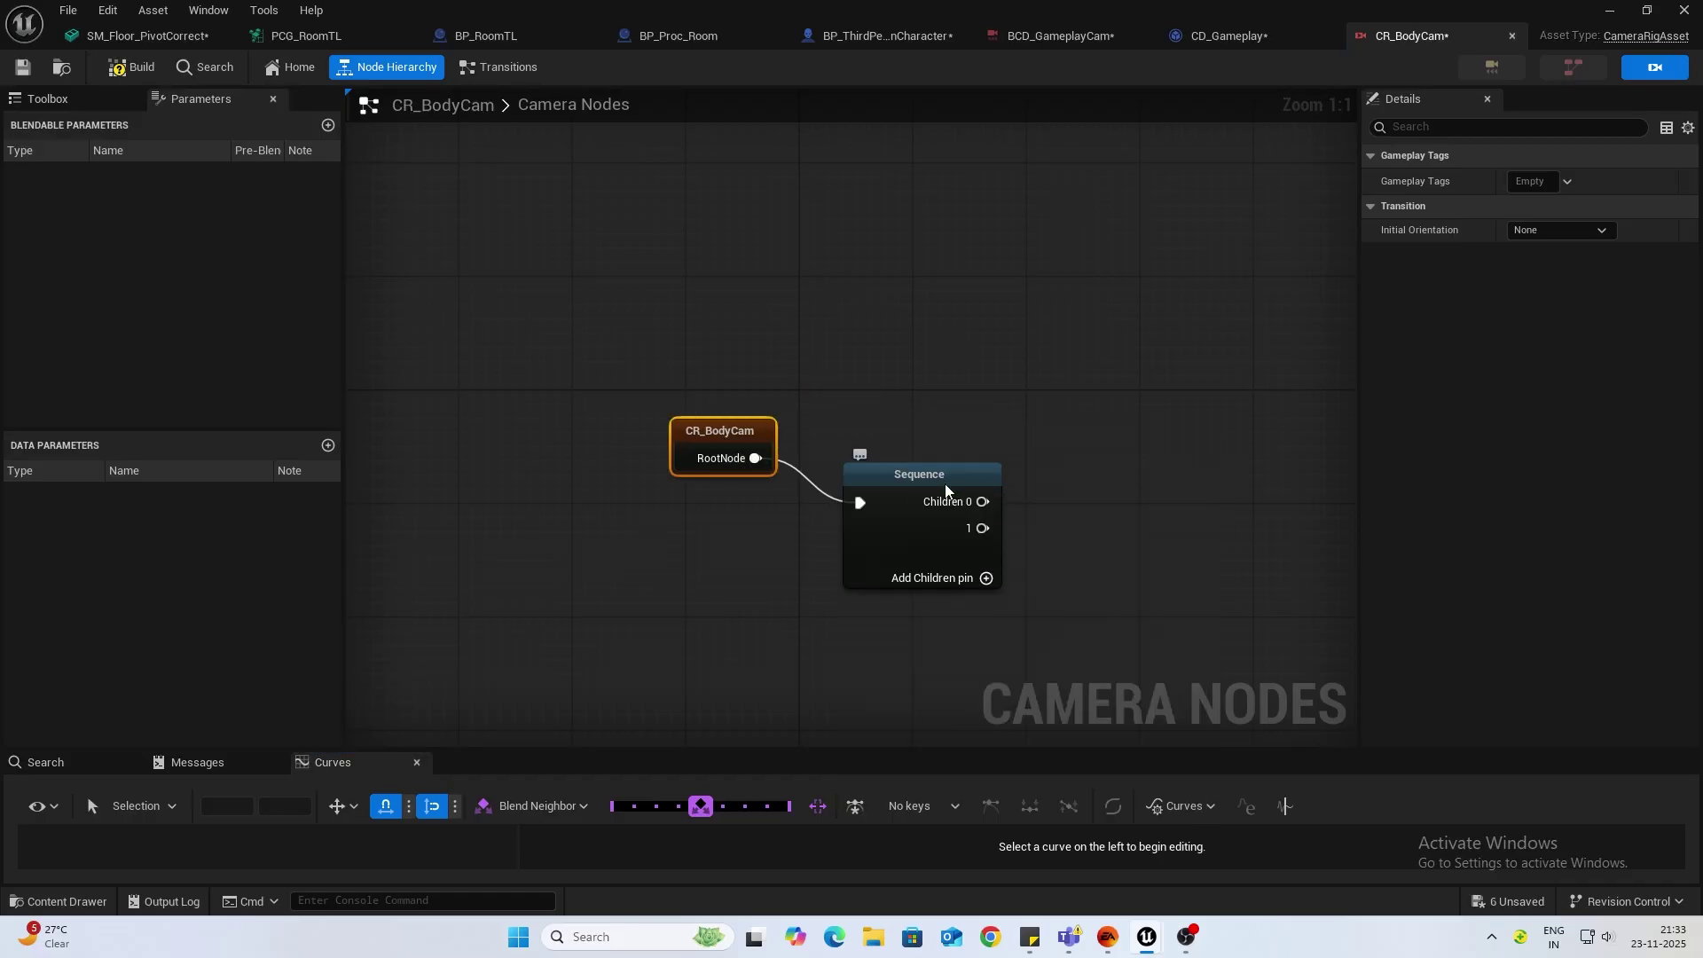
# Step: Add a Boom Arm node connected to the Sequence's Children 0 output and place it up and to its right
pyautogui.moveTo(817, 469); pyautogui.dragTo(887, 406)
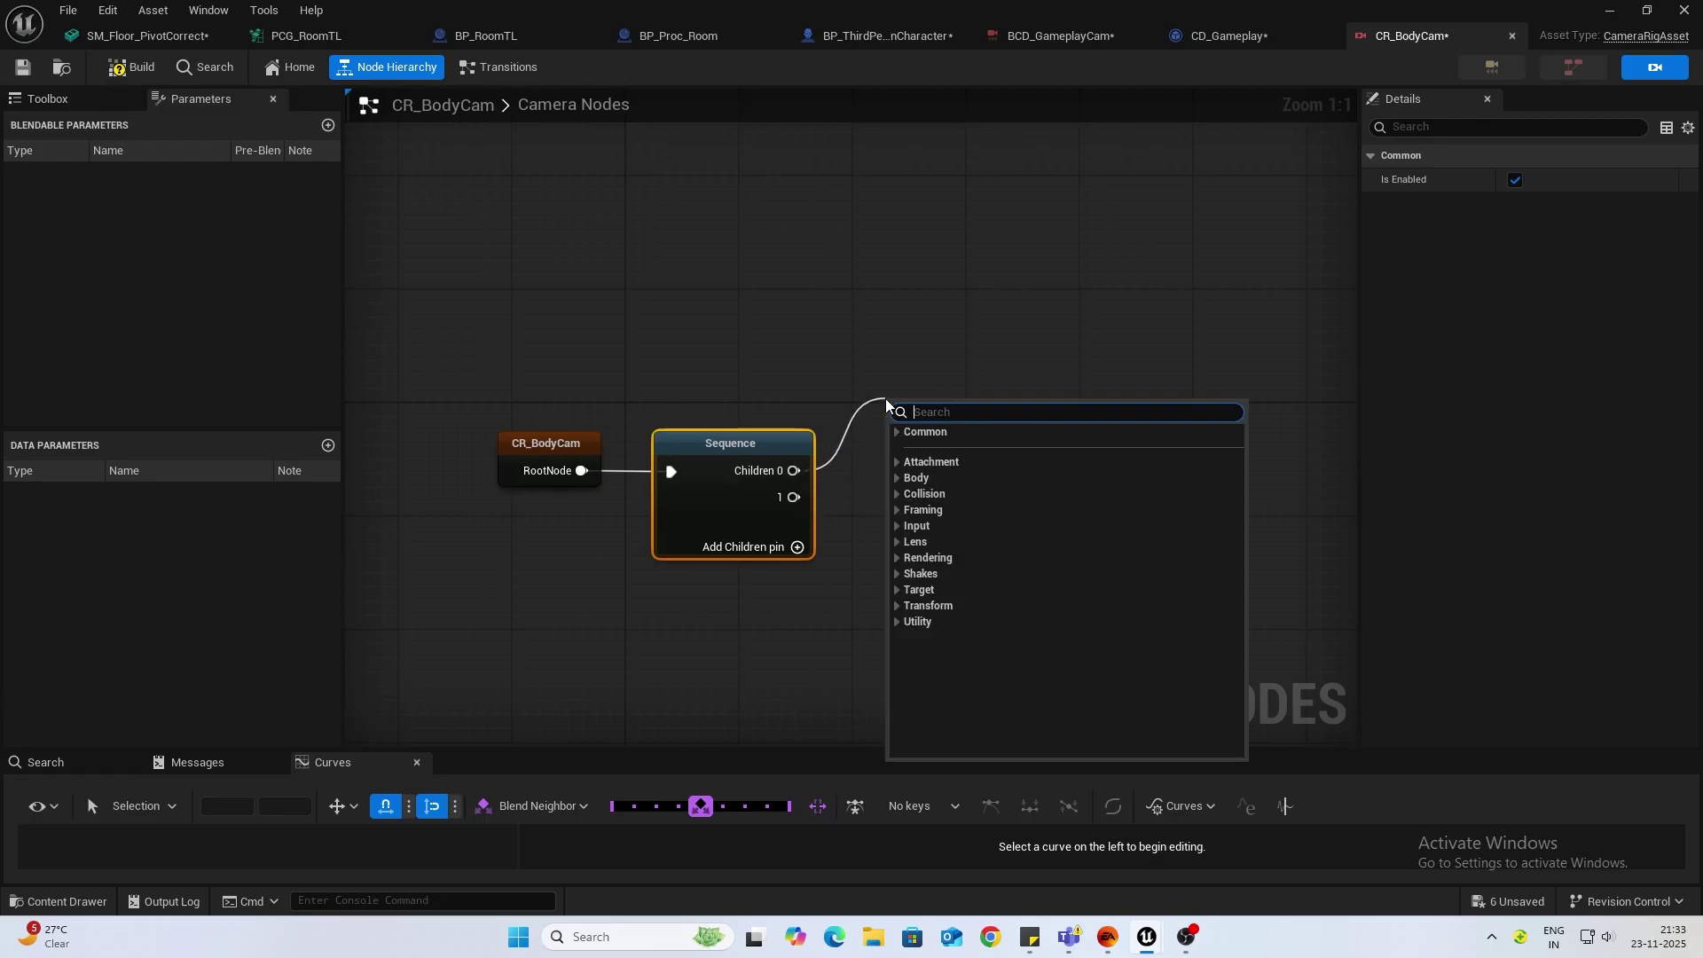
pyautogui.write('boom')
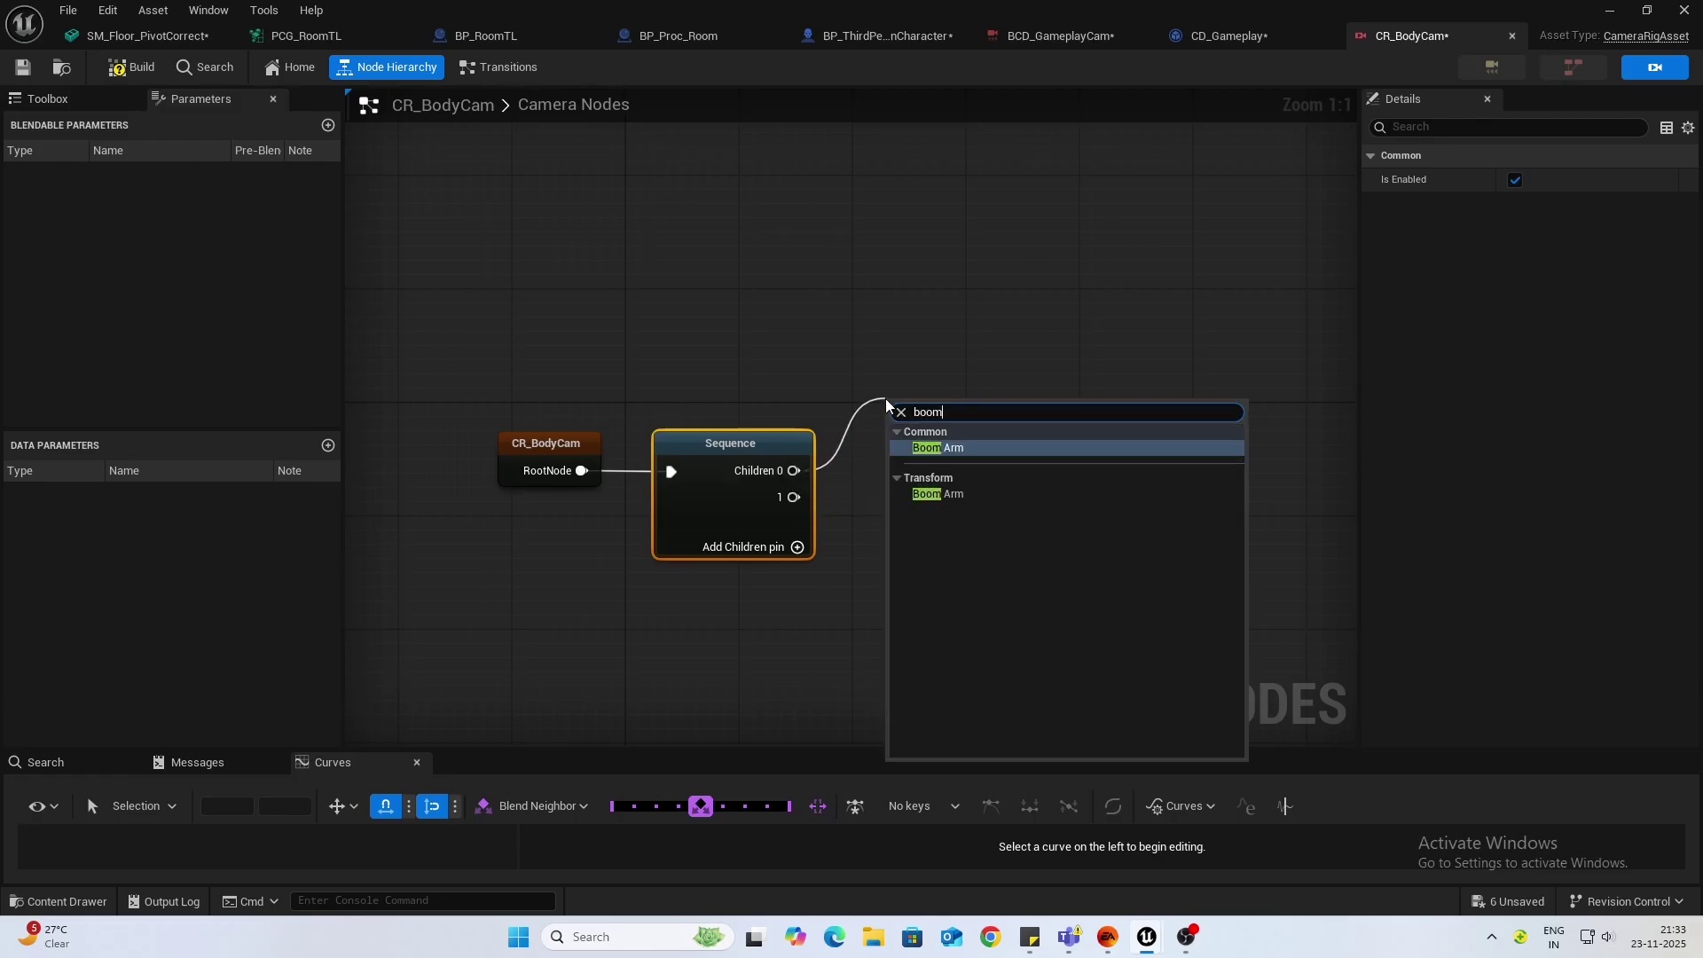
pyautogui.press('Return')
pyautogui.moveTo(949, 419); pyautogui.dragTo(985, 352)
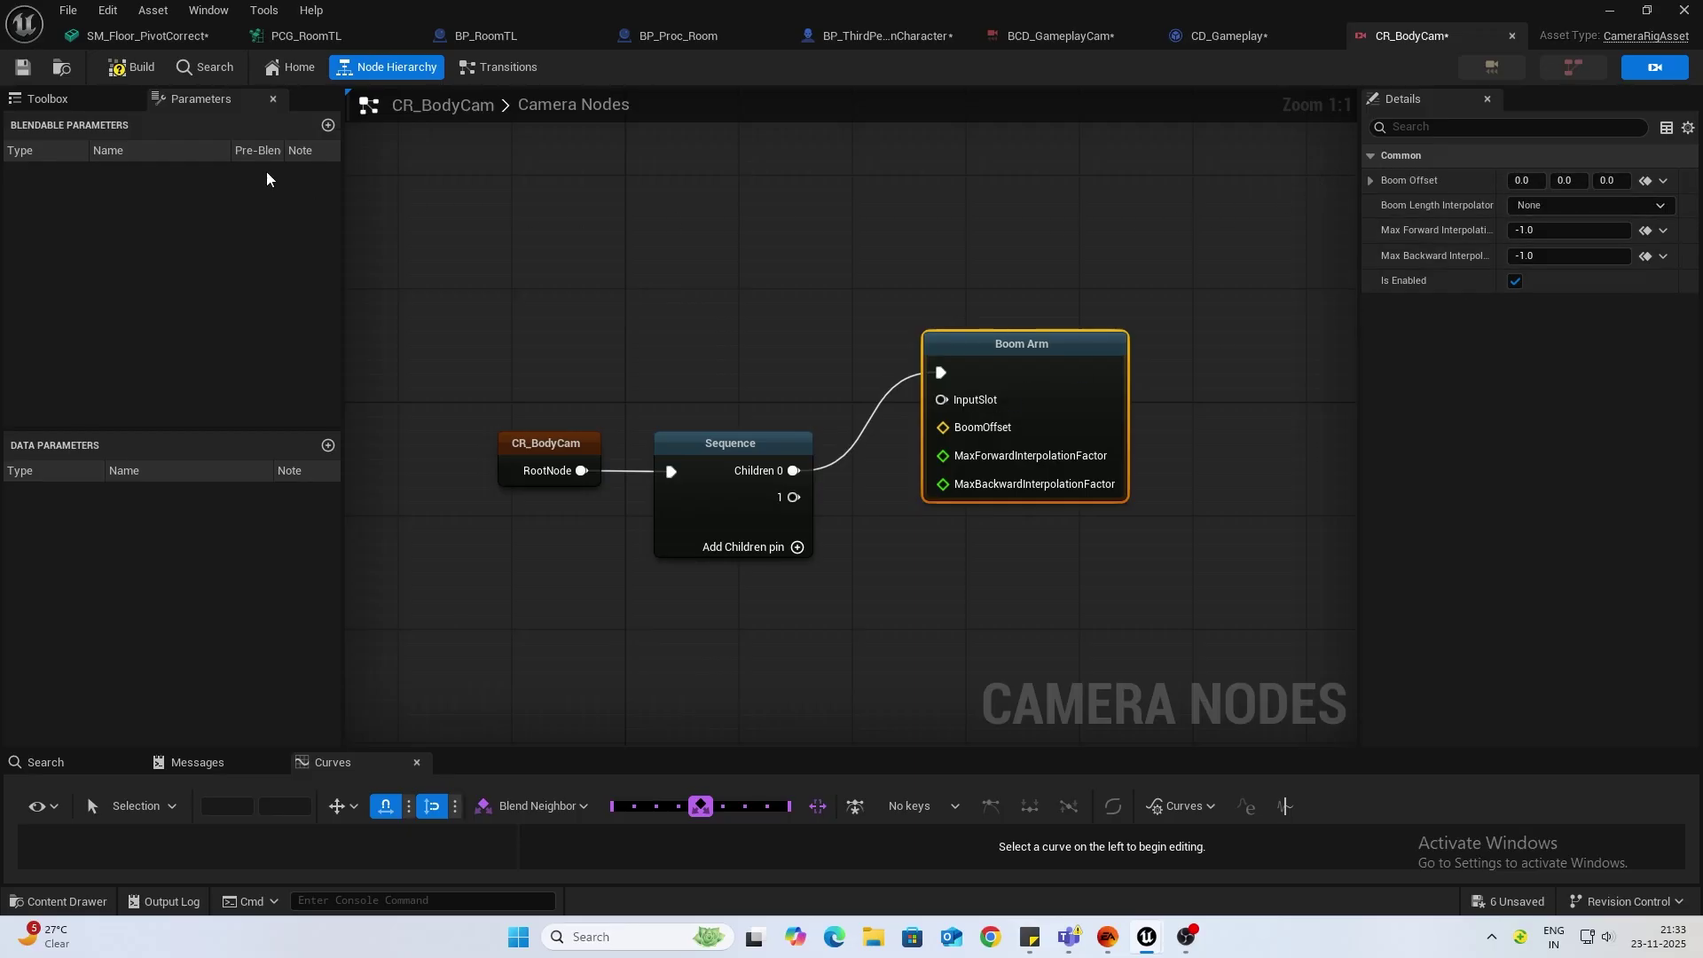
# Step: Build CR_BodyCam, and in the CD_Gameplay event graph connect an Activate Camera Rig node to Event Run Camera Director's execution output
pyautogui.click(144, 75)
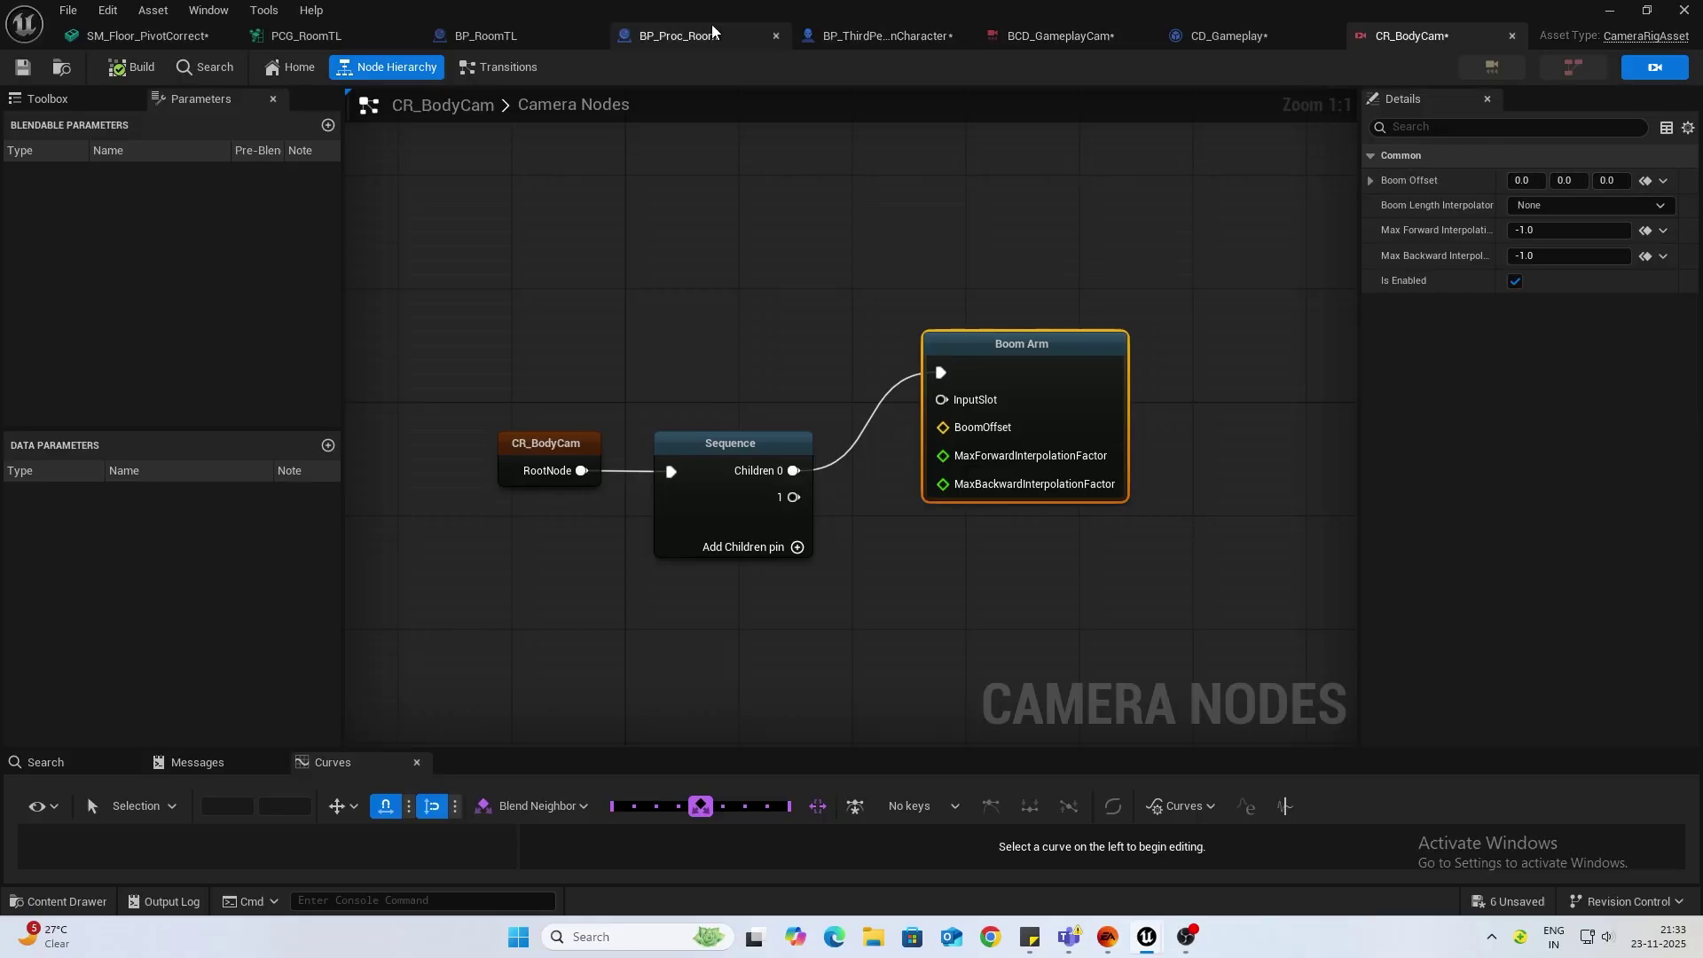
pyautogui.doubleClick(586, 106)
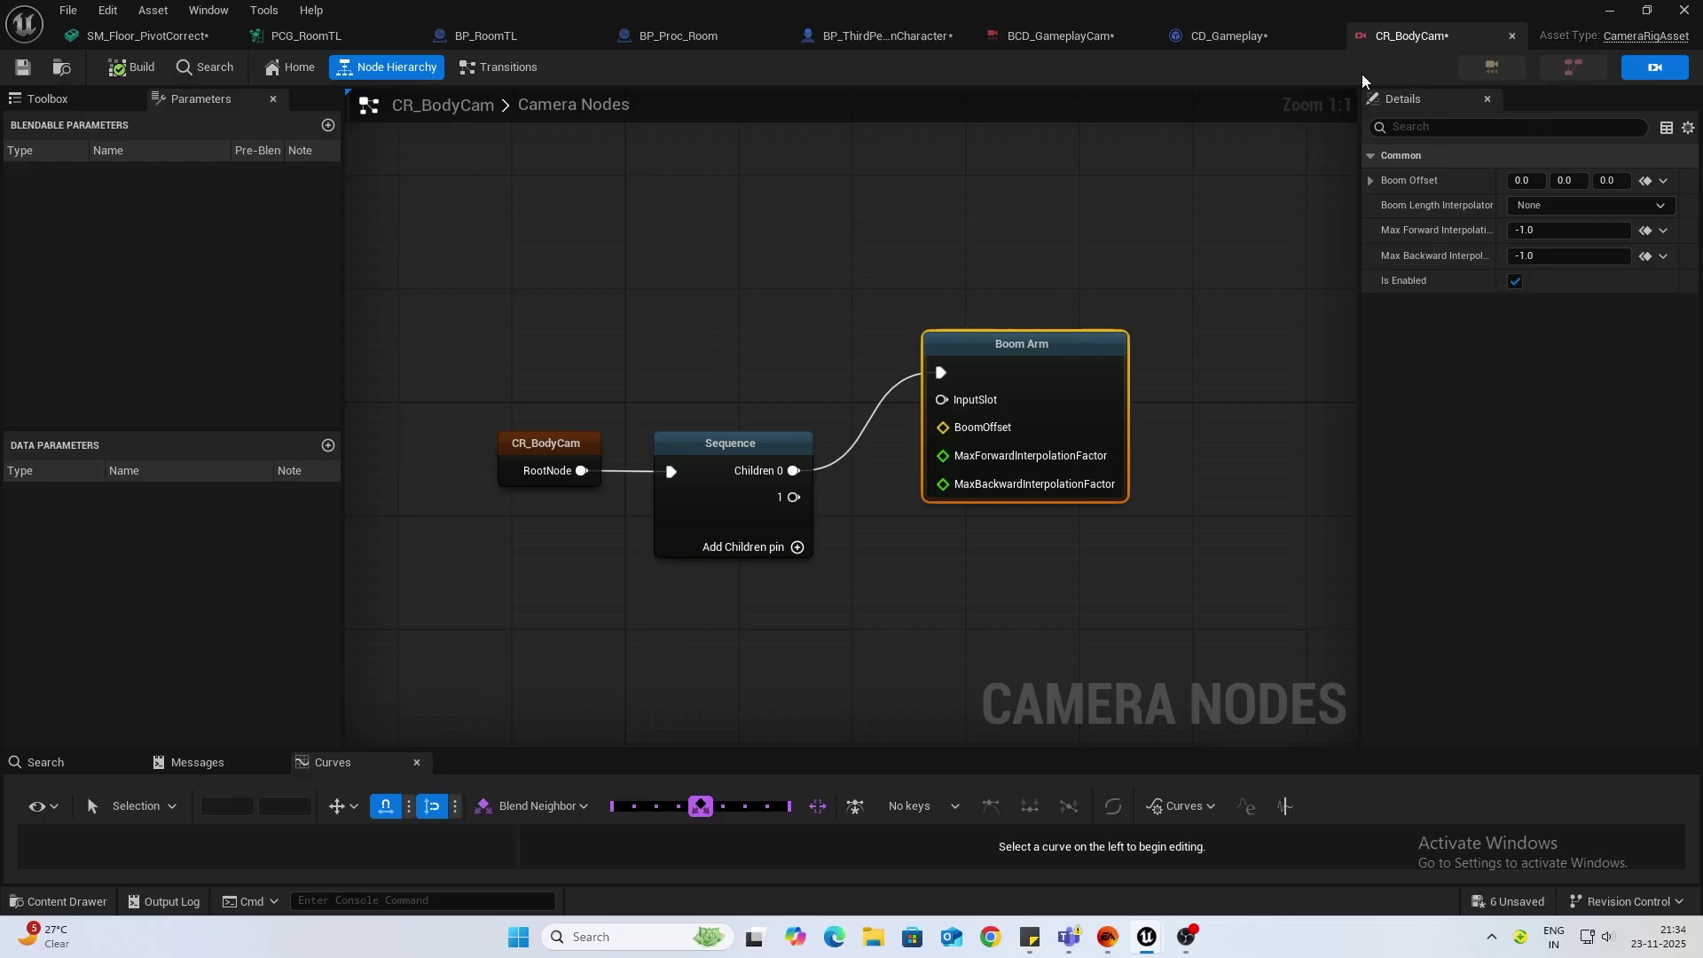
pyautogui.click(1249, 39)
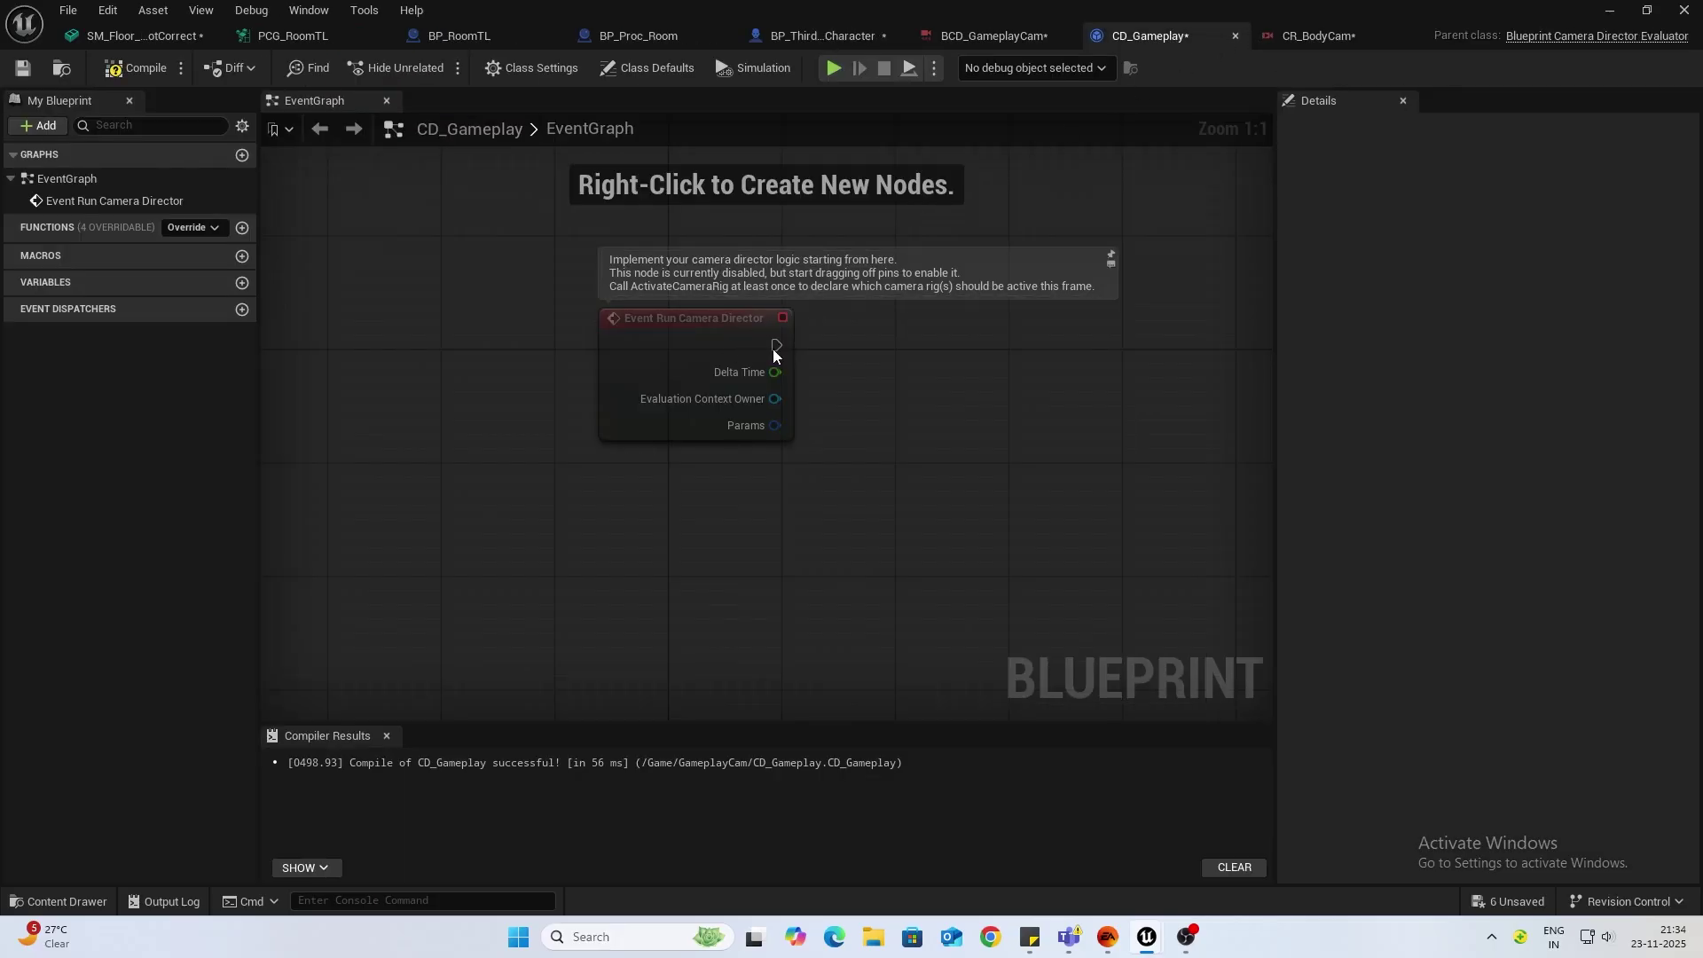
pyautogui.moveTo(890, 372); pyautogui.dragTo(984, 374)
pyautogui.write('camera rig')
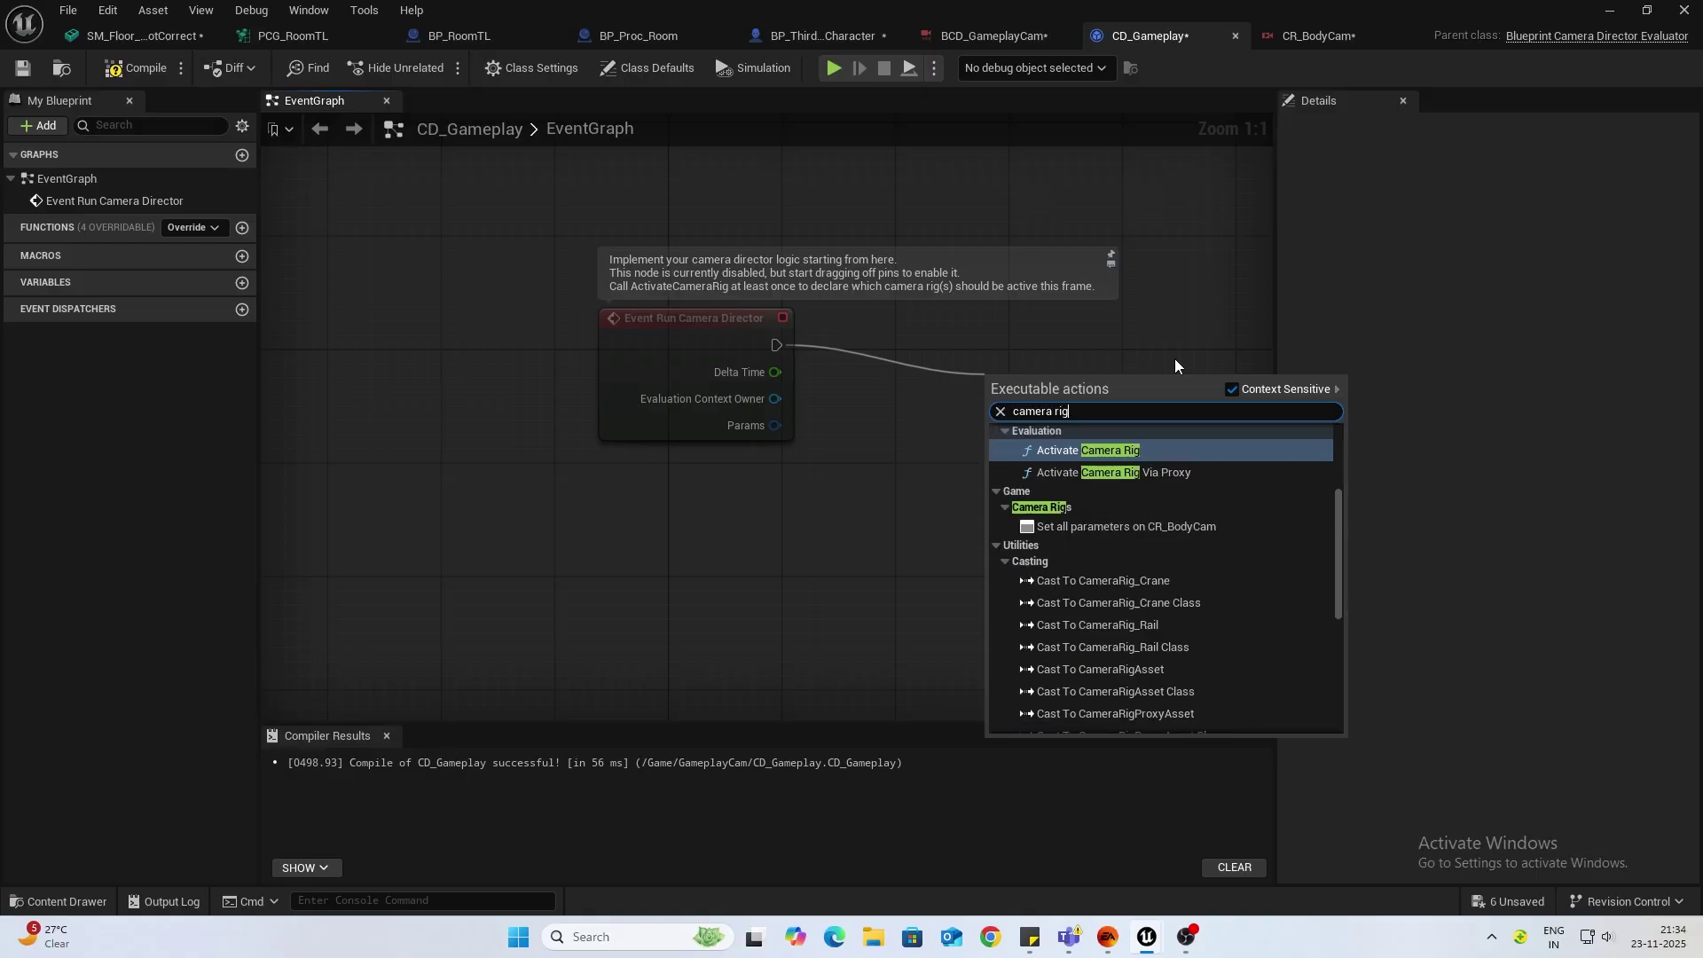
pyautogui.click(1079, 450)
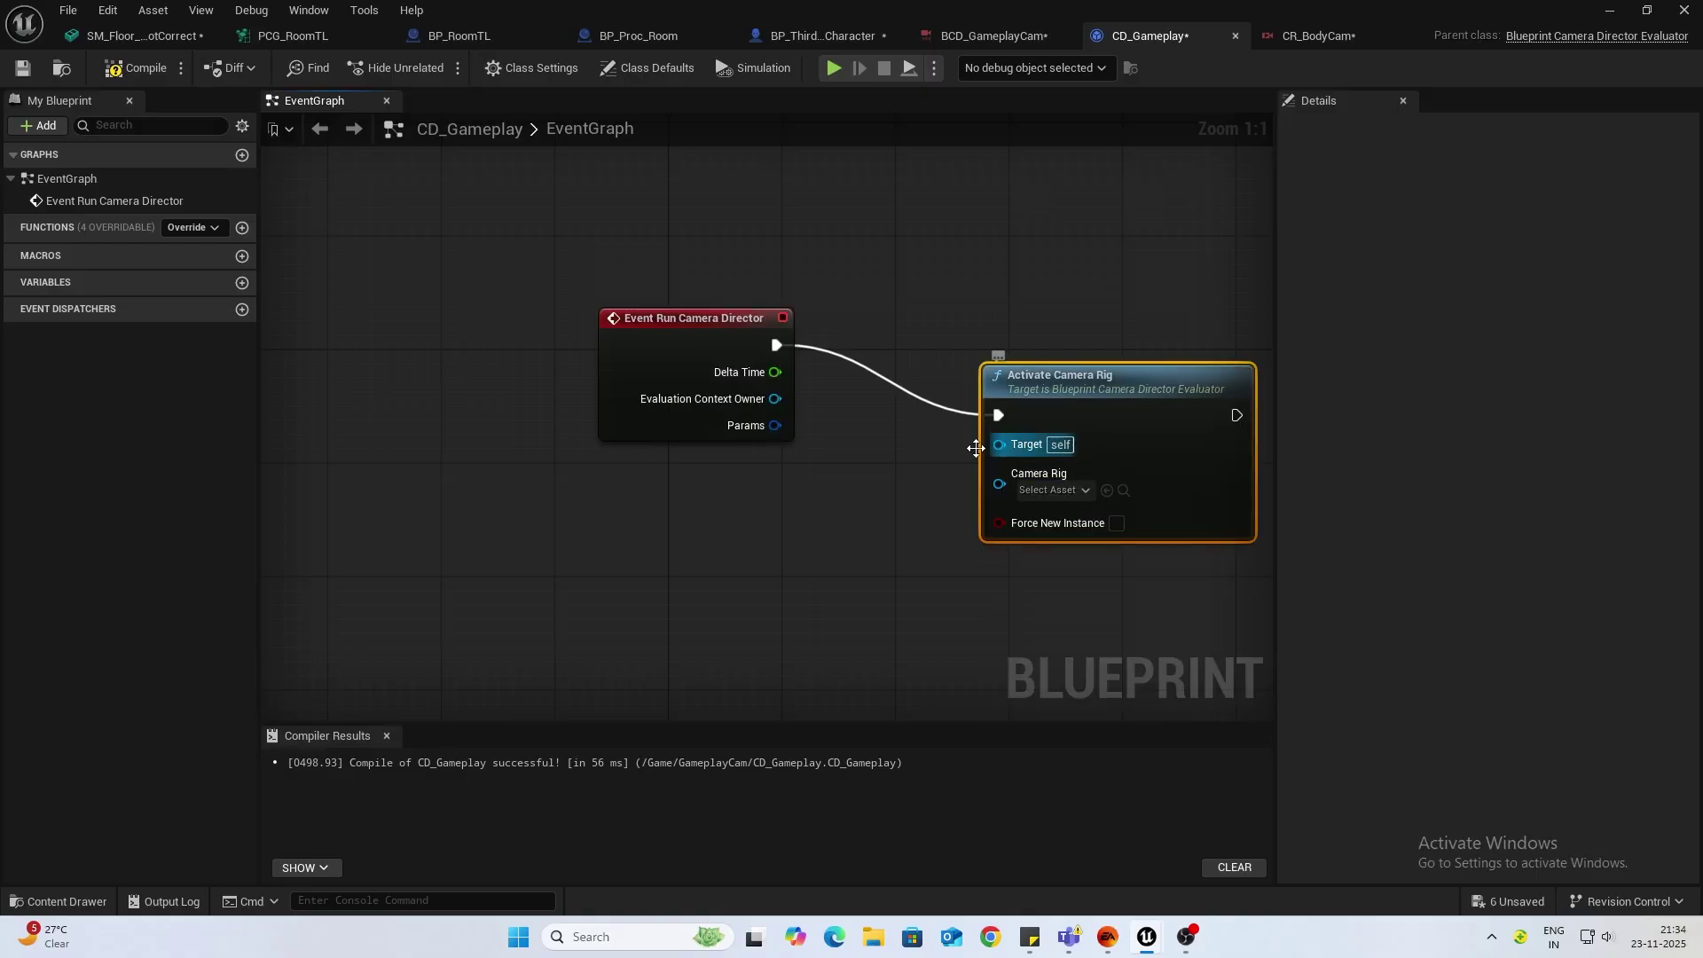
# Step: Move the Activate Camera Rig node farther from the event, set its Camera Rig to CR_BodyCam, and compile CD_Gameplay
pyautogui.moveTo(889, 465); pyautogui.dragTo(616, 475, button='right')
pyautogui.moveTo(857, 391); pyautogui.dragTo(1040, 342)
pyautogui.click(984, 442)
pyautogui.click(1068, 556)
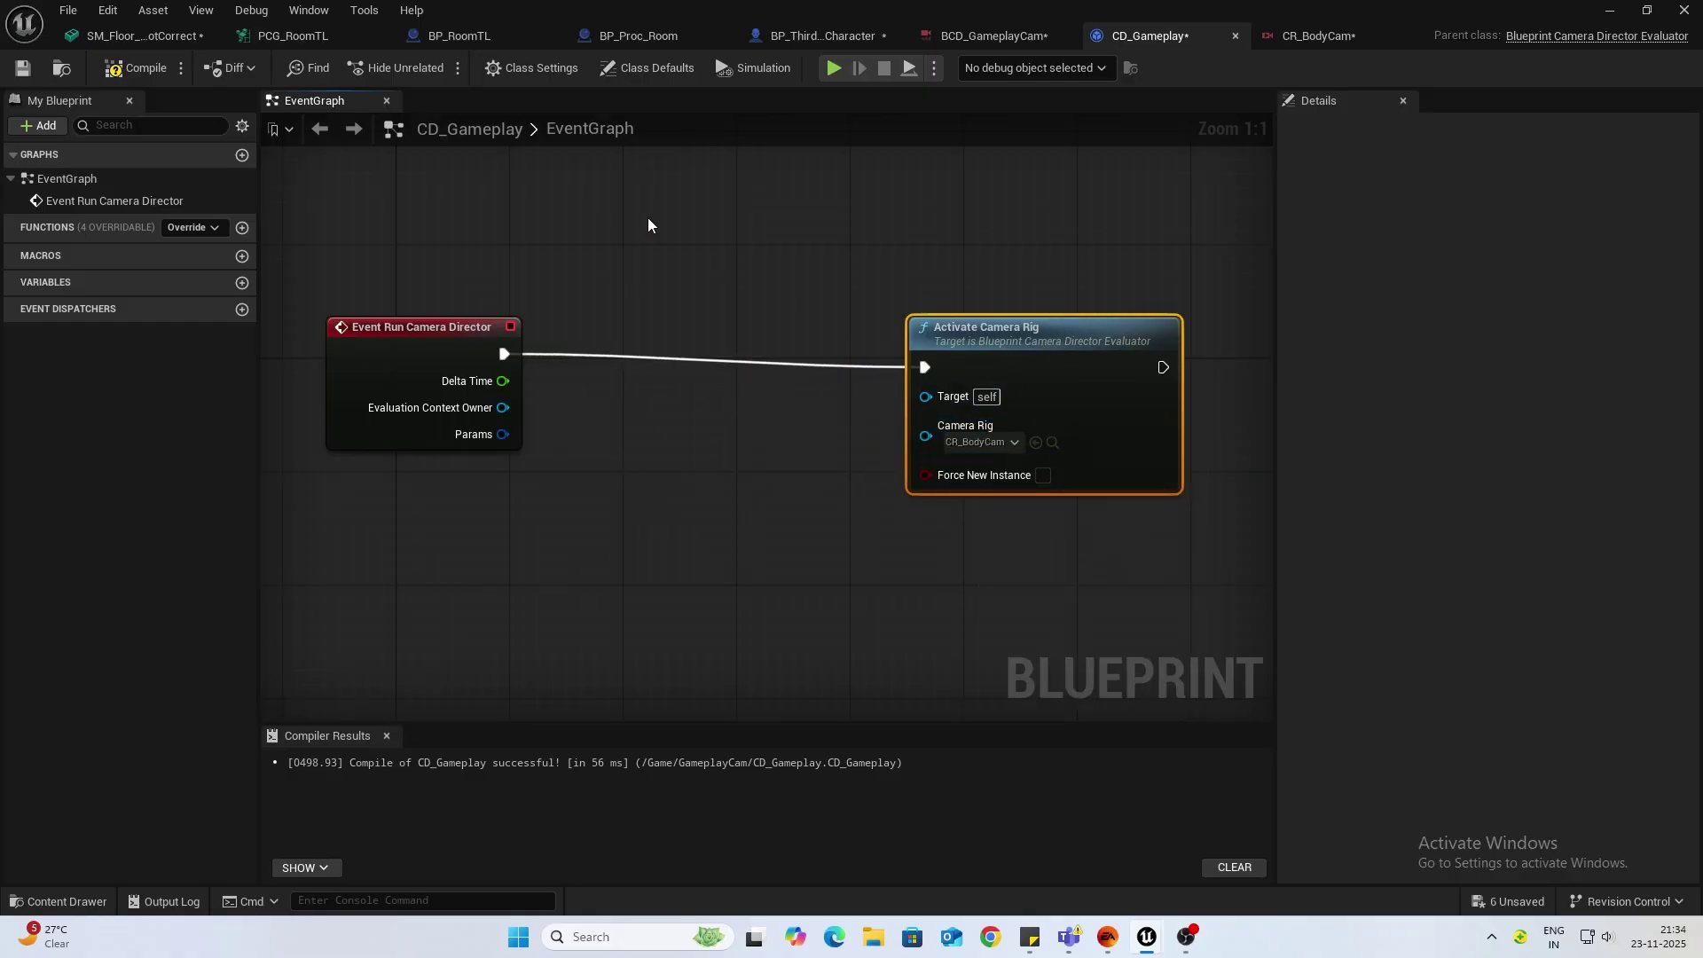
pyautogui.click(138, 69)
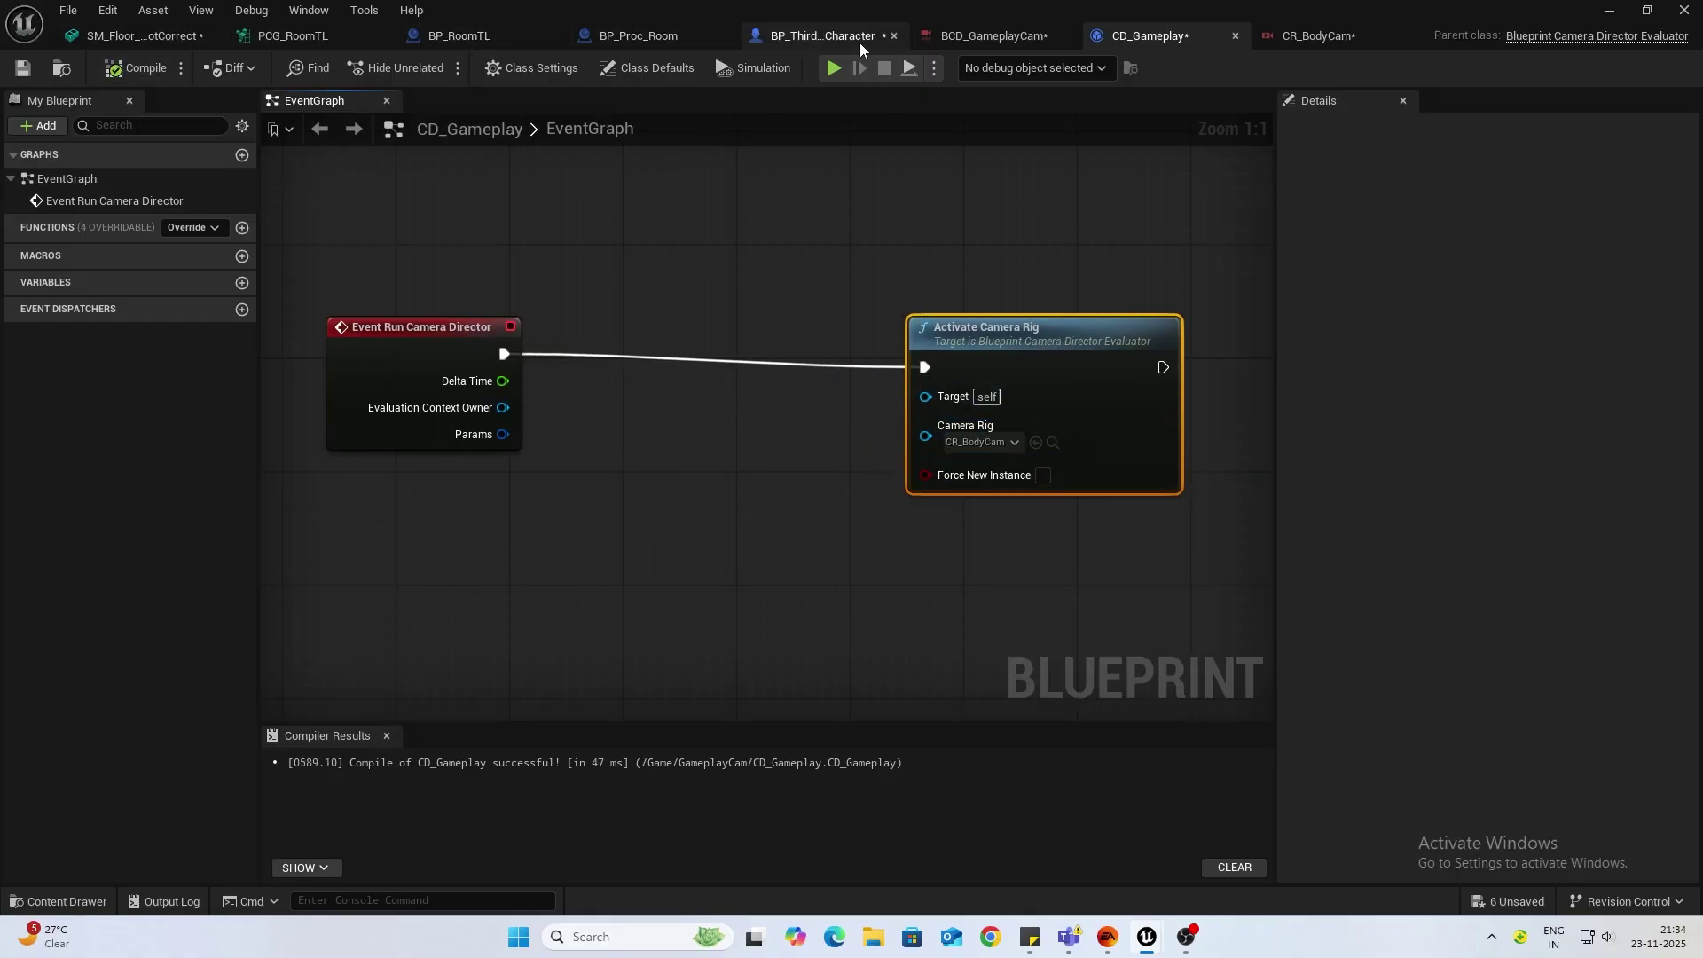
# Step: Set Auto Activate for Player to Player 0 on the GameplayCamera component of BP_ThirdPersonCharacter and compile
pyautogui.click(854, 28)
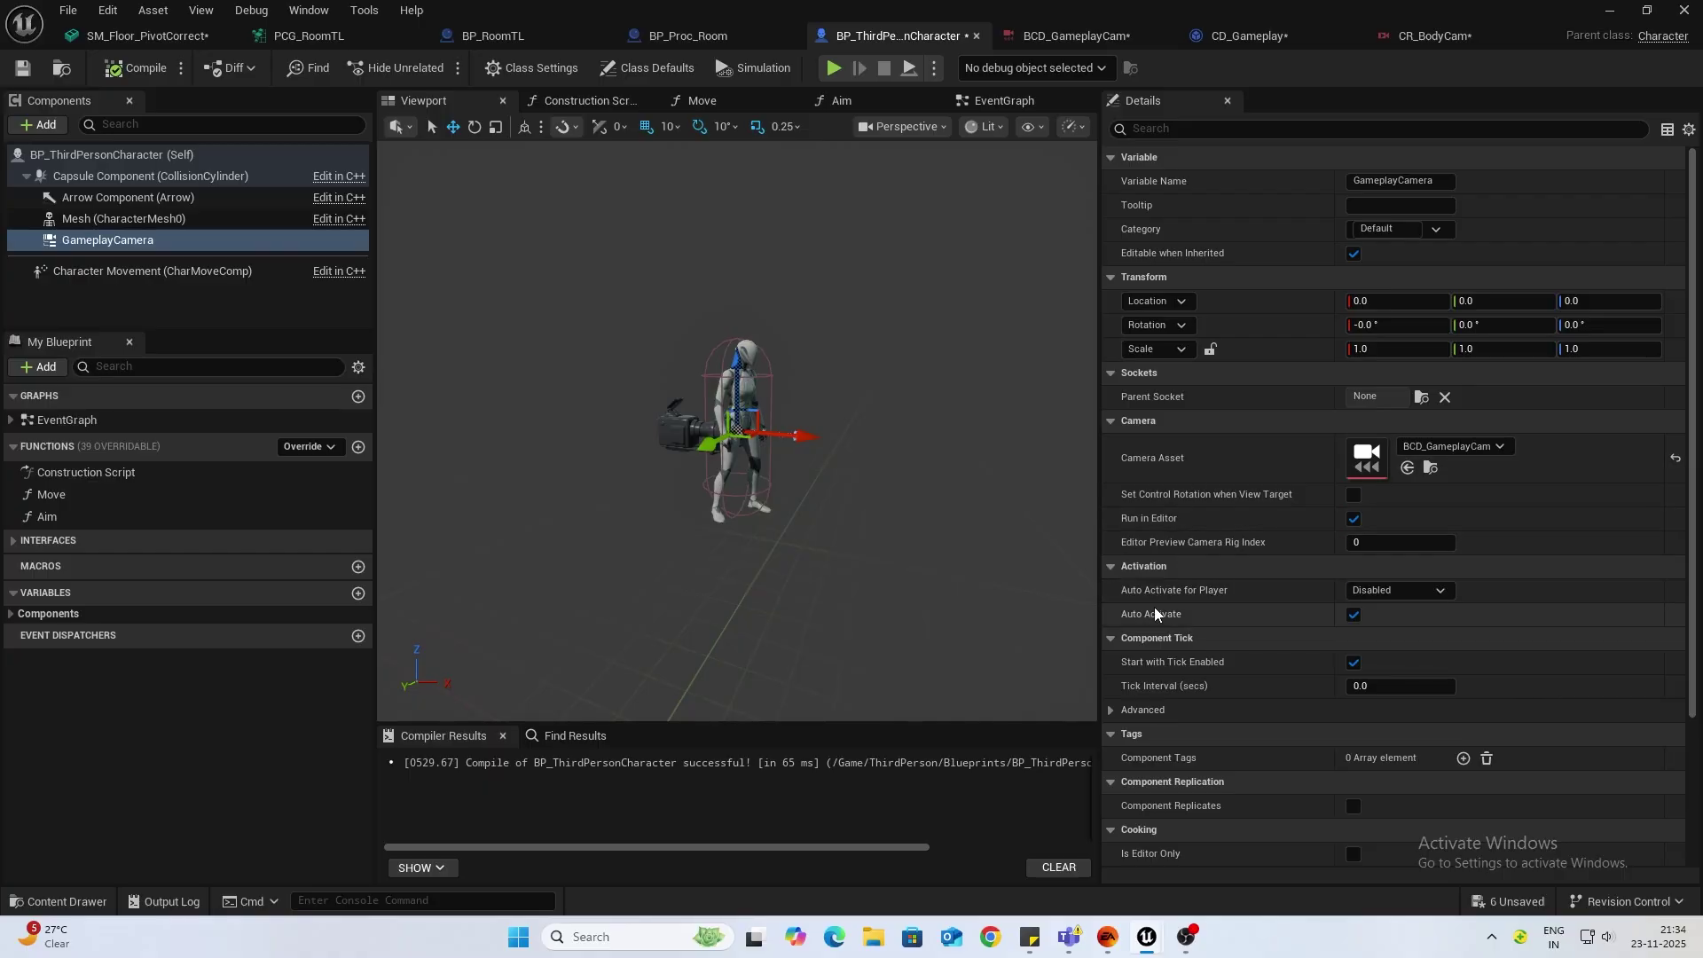
pyautogui.click(1391, 593)
pyautogui.click(1376, 626)
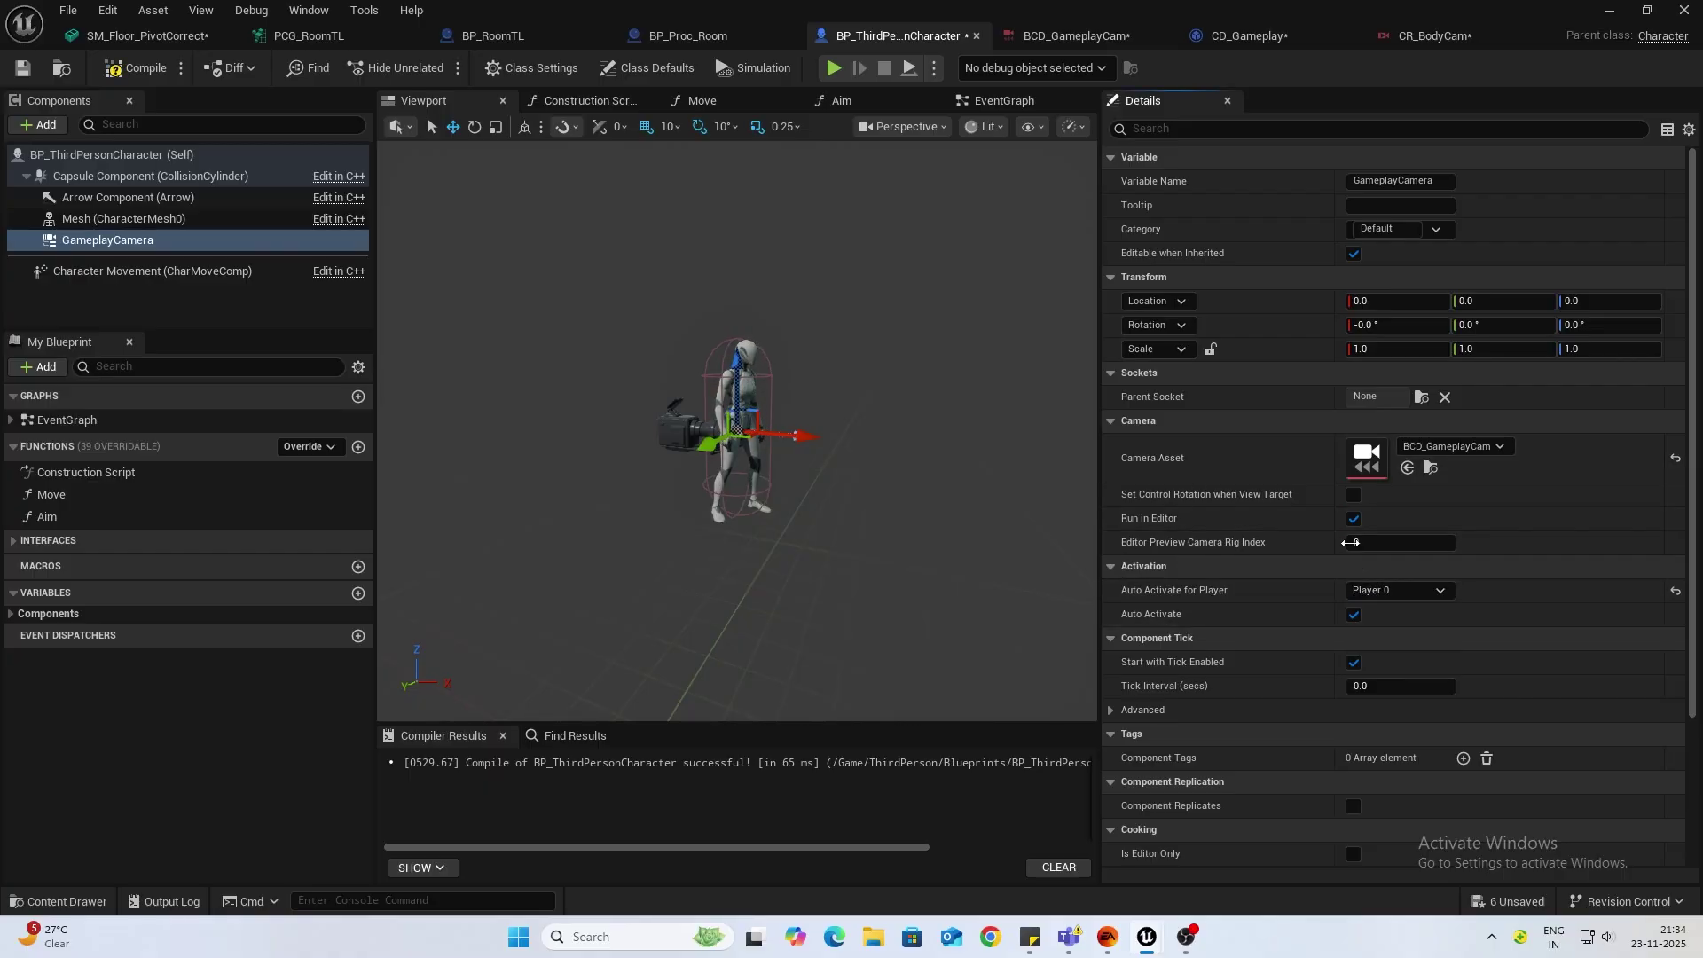
pyautogui.click(155, 67)
# Step: Play the Room level and walk the character around to test the gameplay camera, and end the play session
pyautogui.click(1611, 9)
pyautogui.click(440, 67)
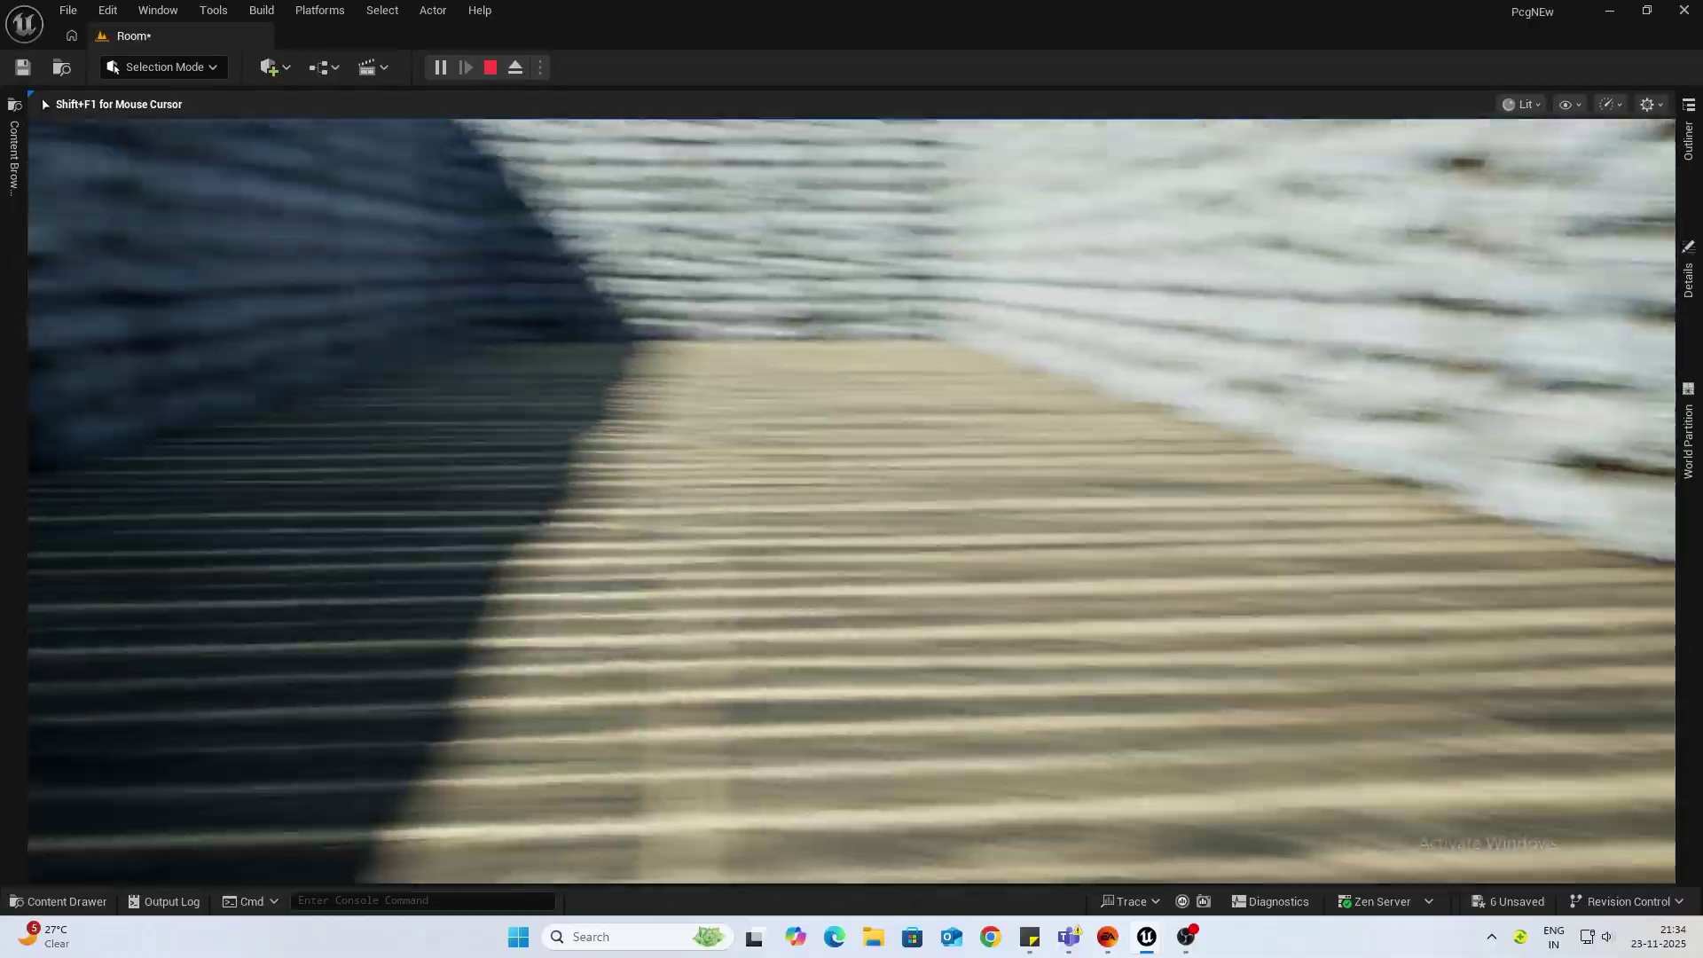
pyautogui.press('w')
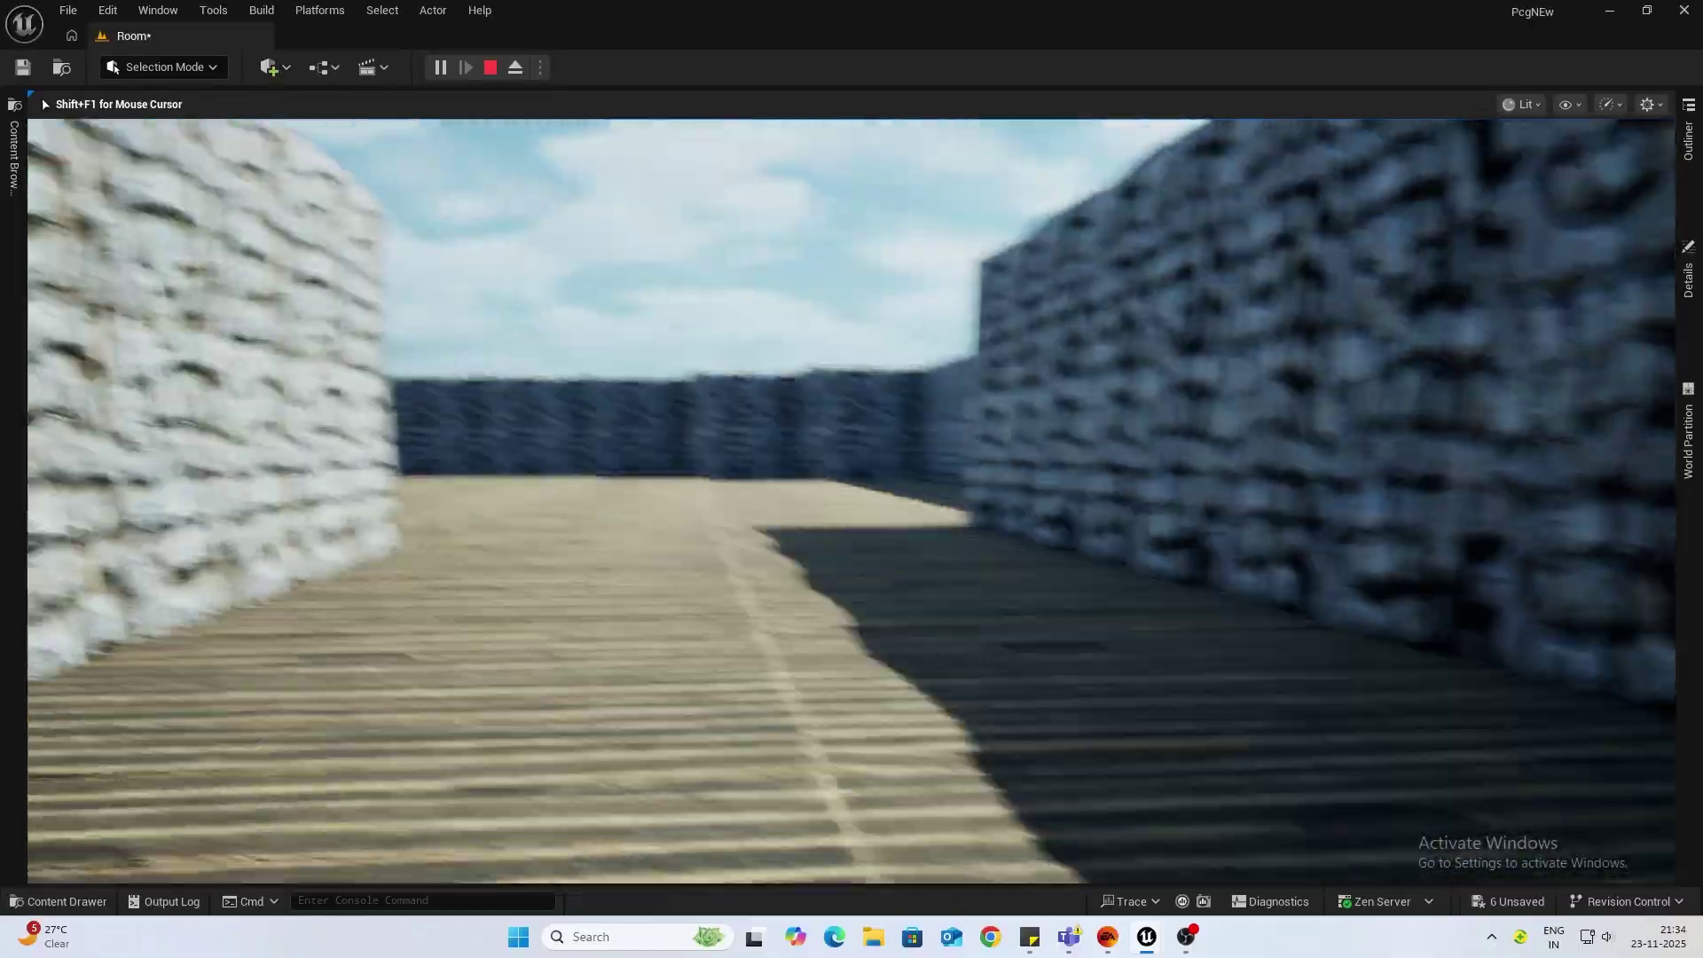
pyautogui.press('w')
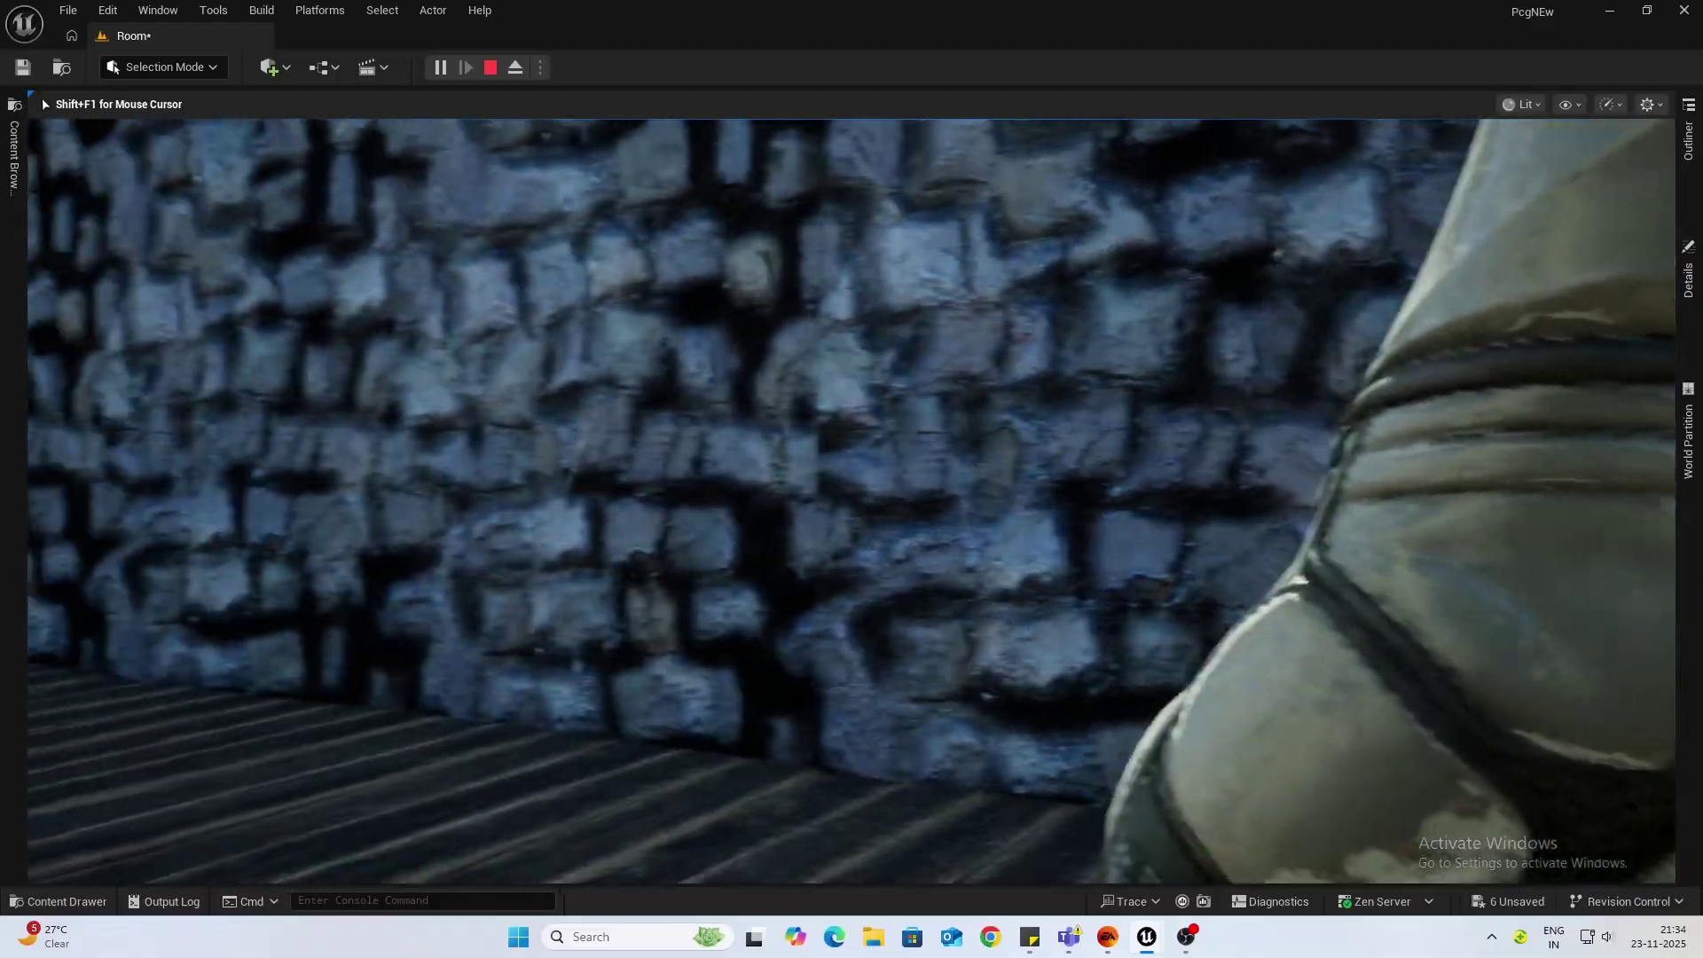
pyautogui.press('w')
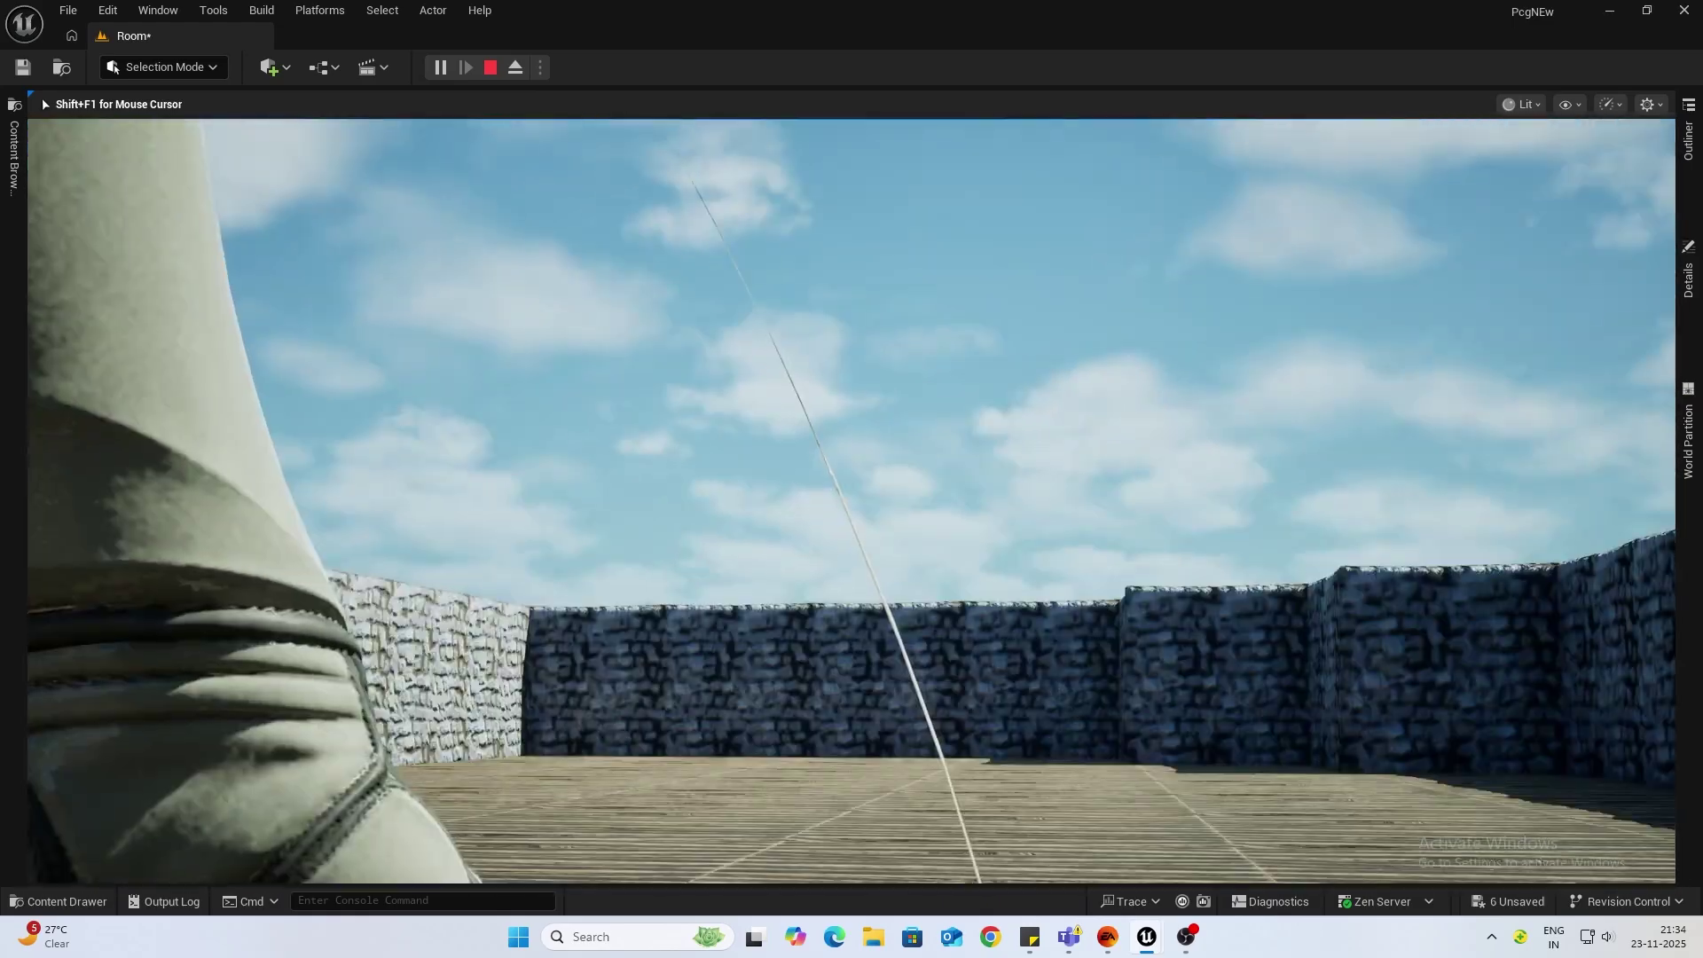
pyautogui.press('Escape')
# Step: Set the Boom Arm's Boom Offset in CR_BodyCam to X 20 and Z 10, and build the camera rig
pyautogui.moveTo(1153, 948)
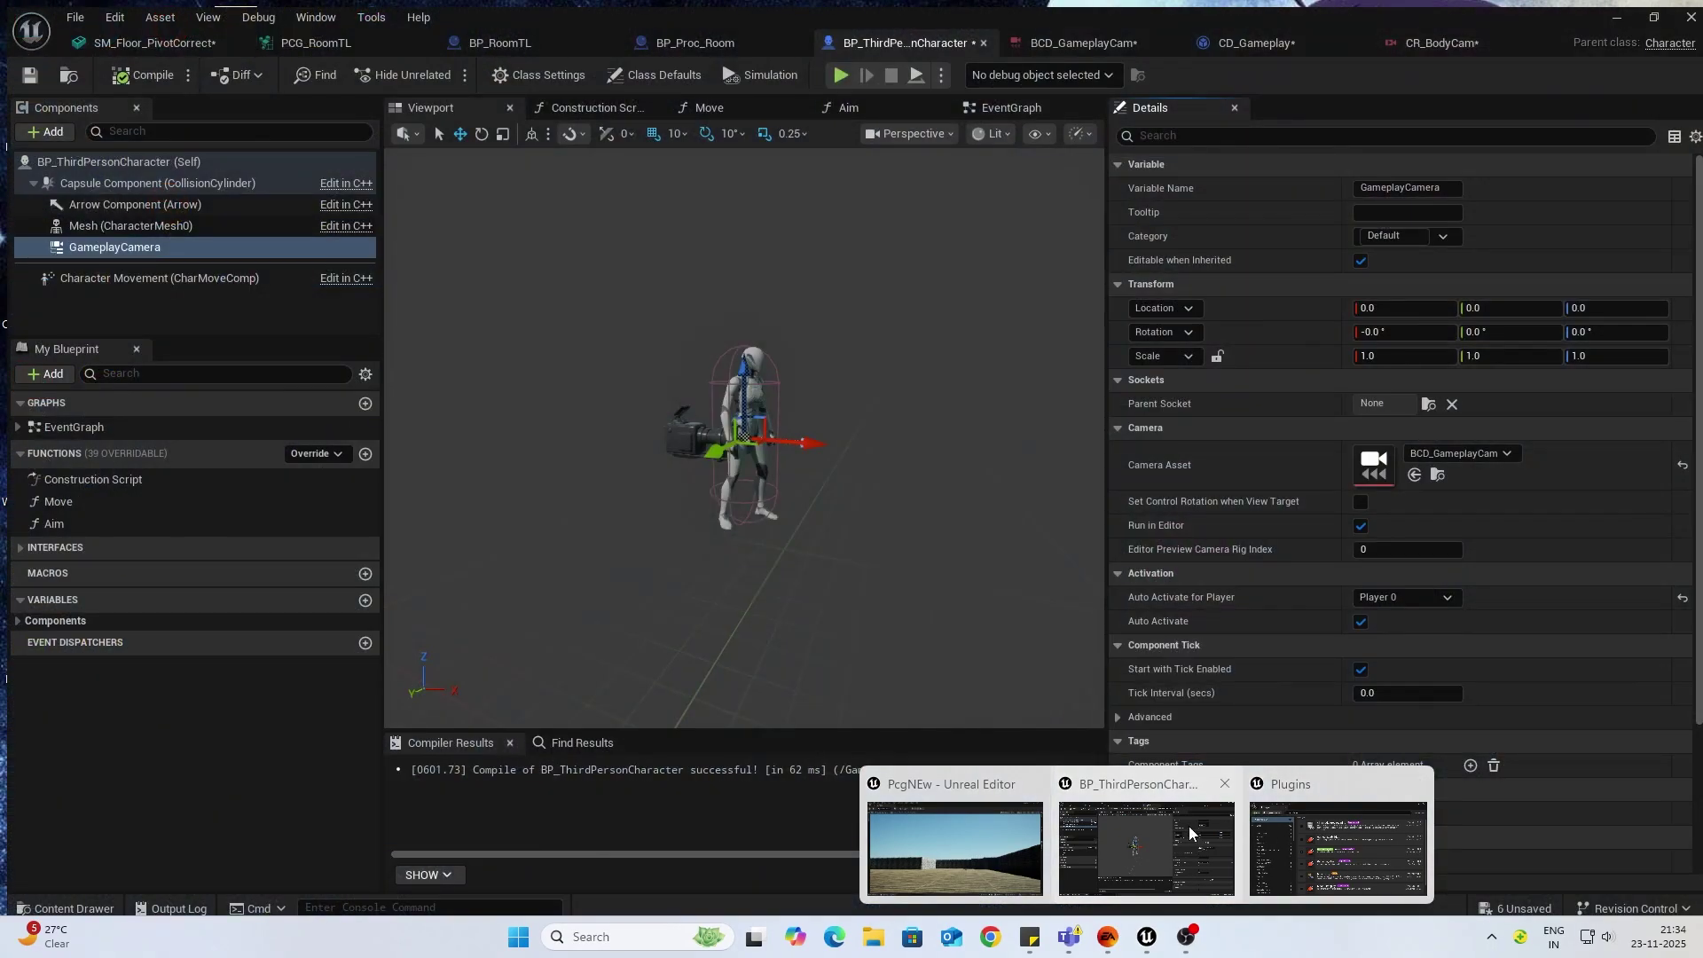
pyautogui.click(1188, 827)
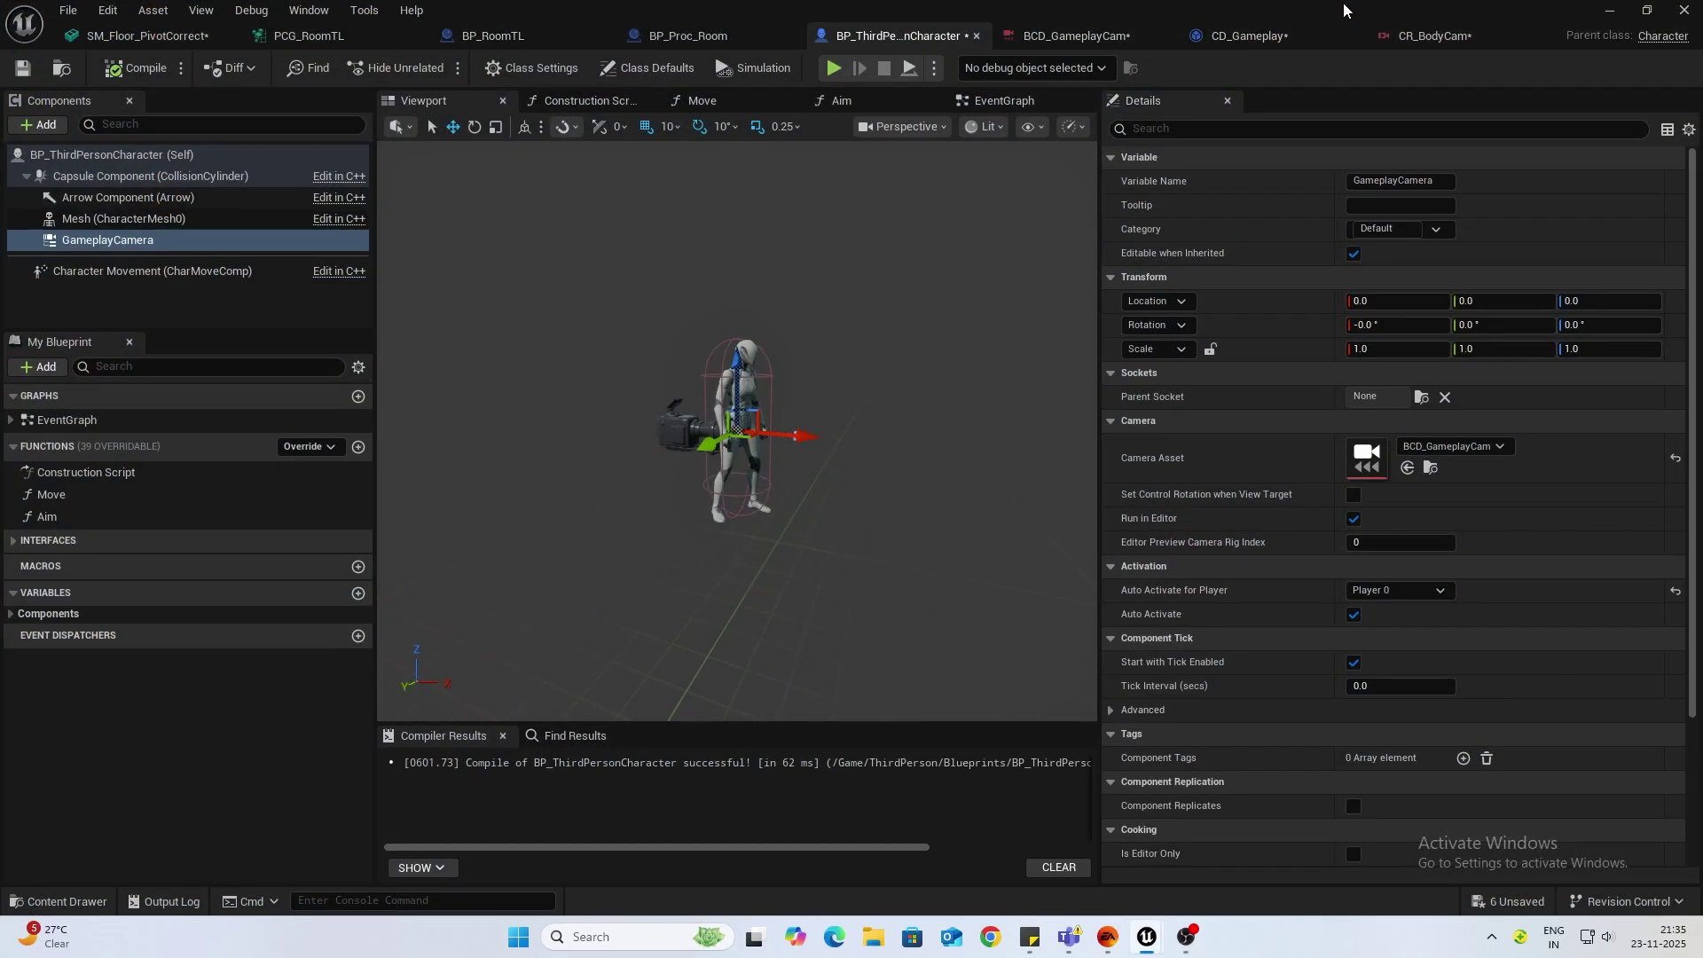
pyautogui.click(1428, 33)
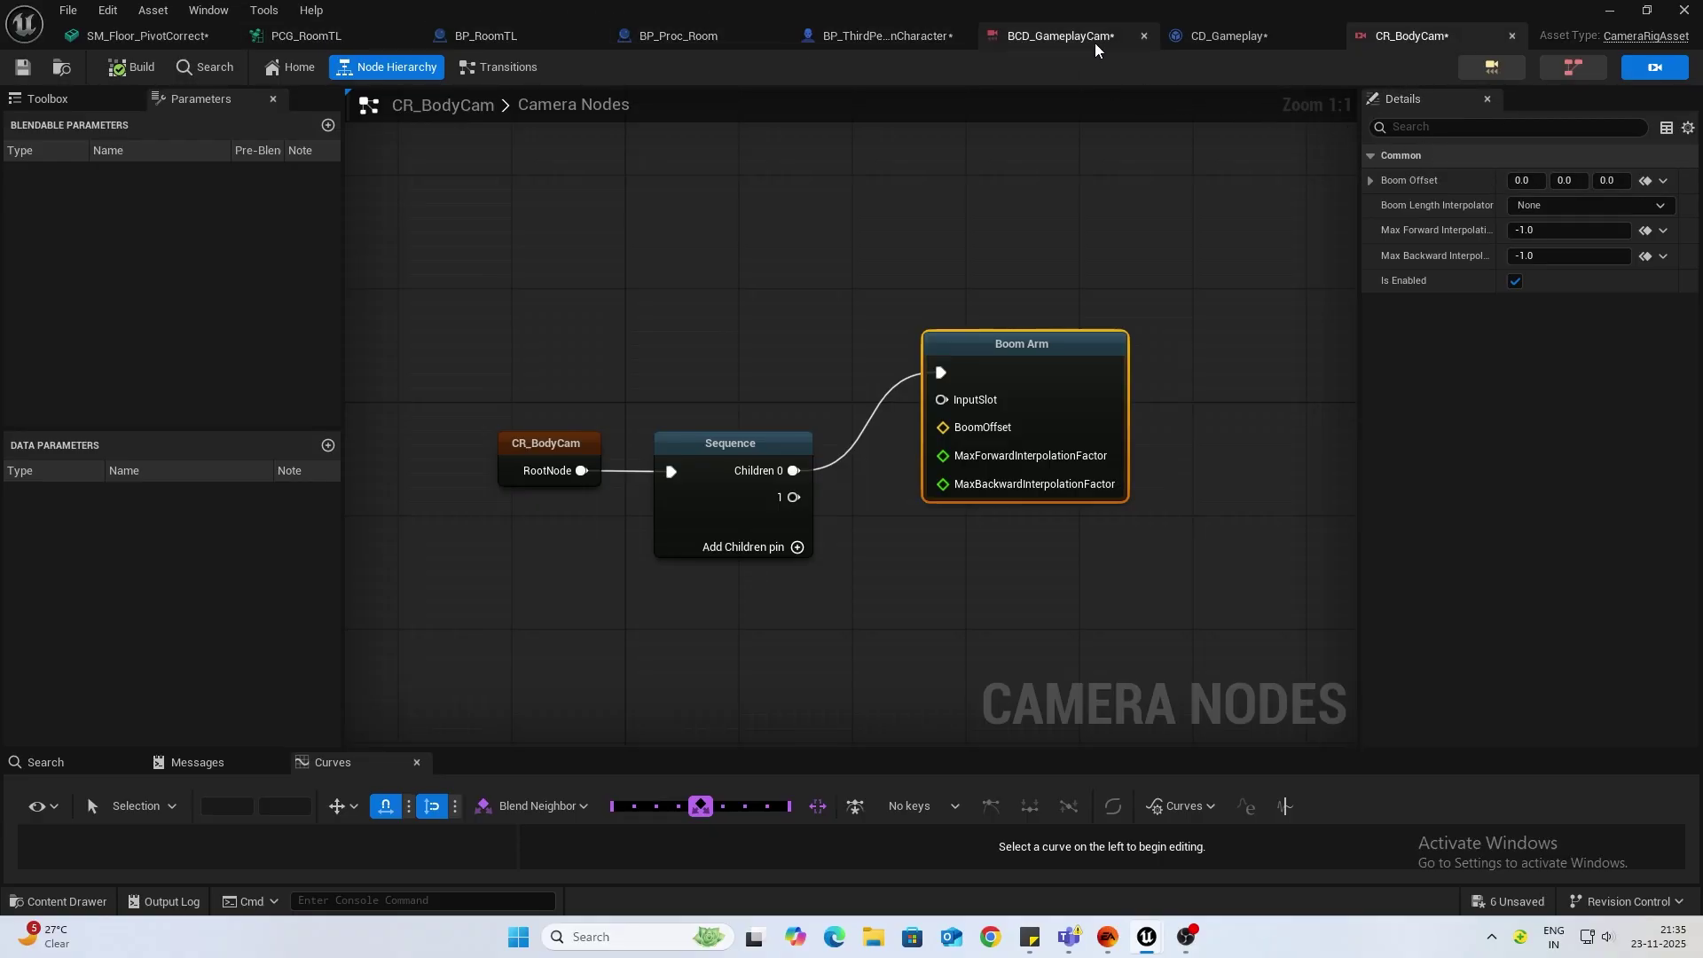
pyautogui.click(897, 36)
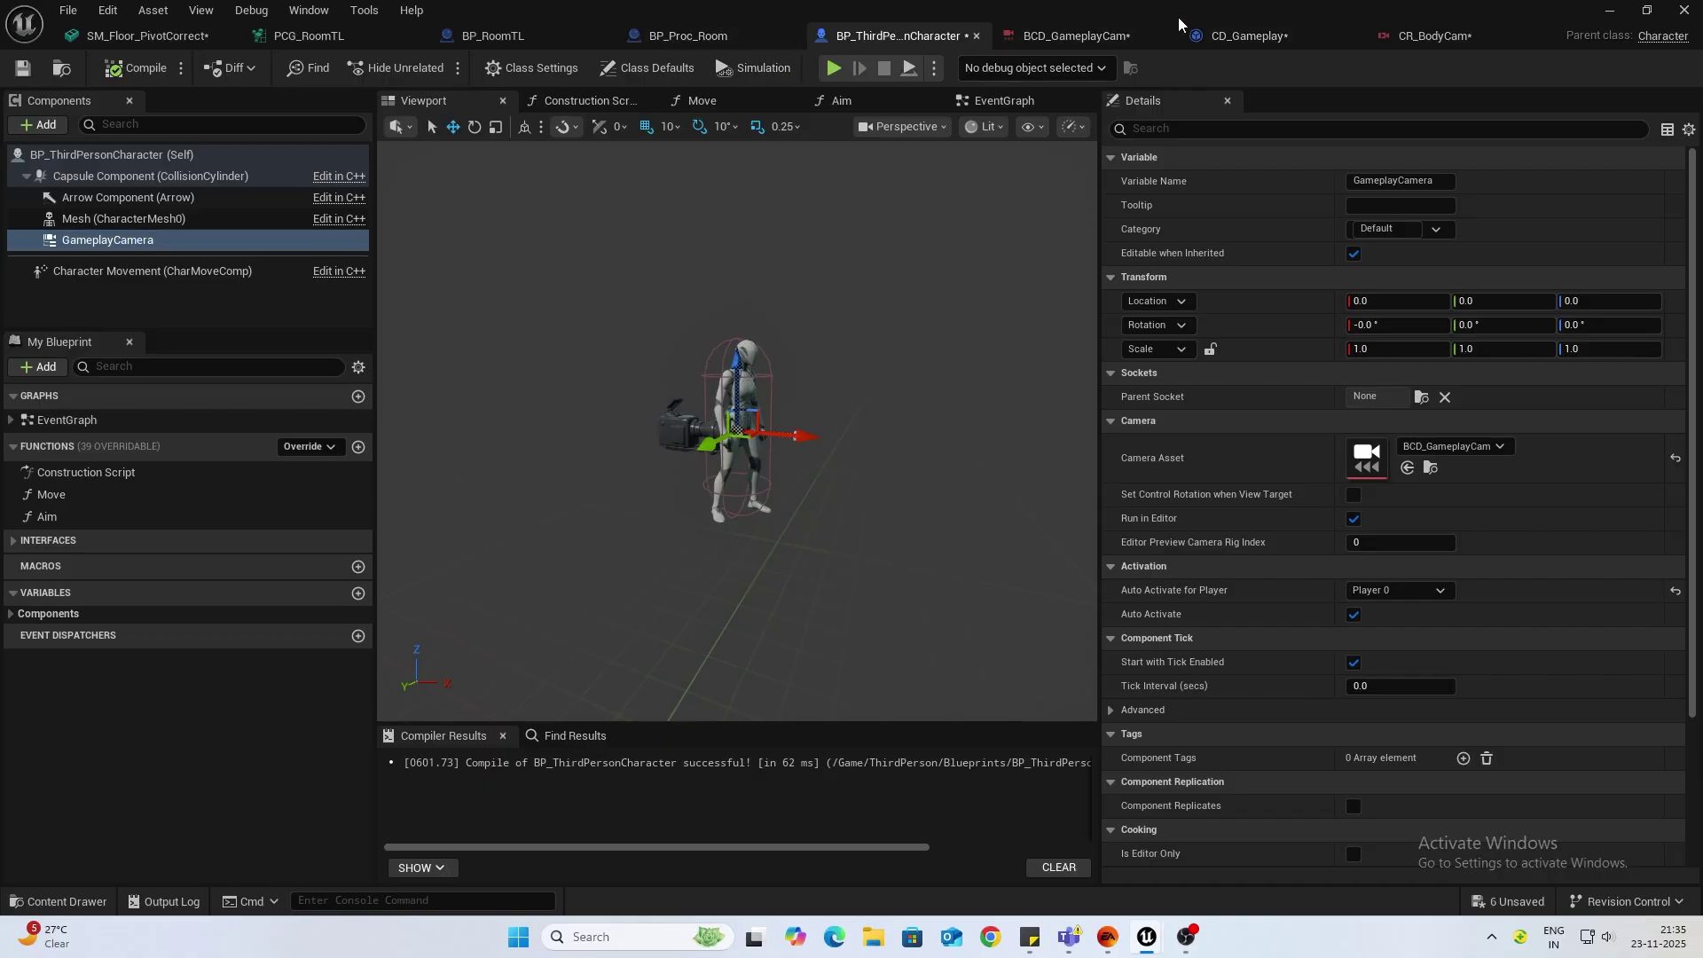
pyautogui.click(1434, 36)
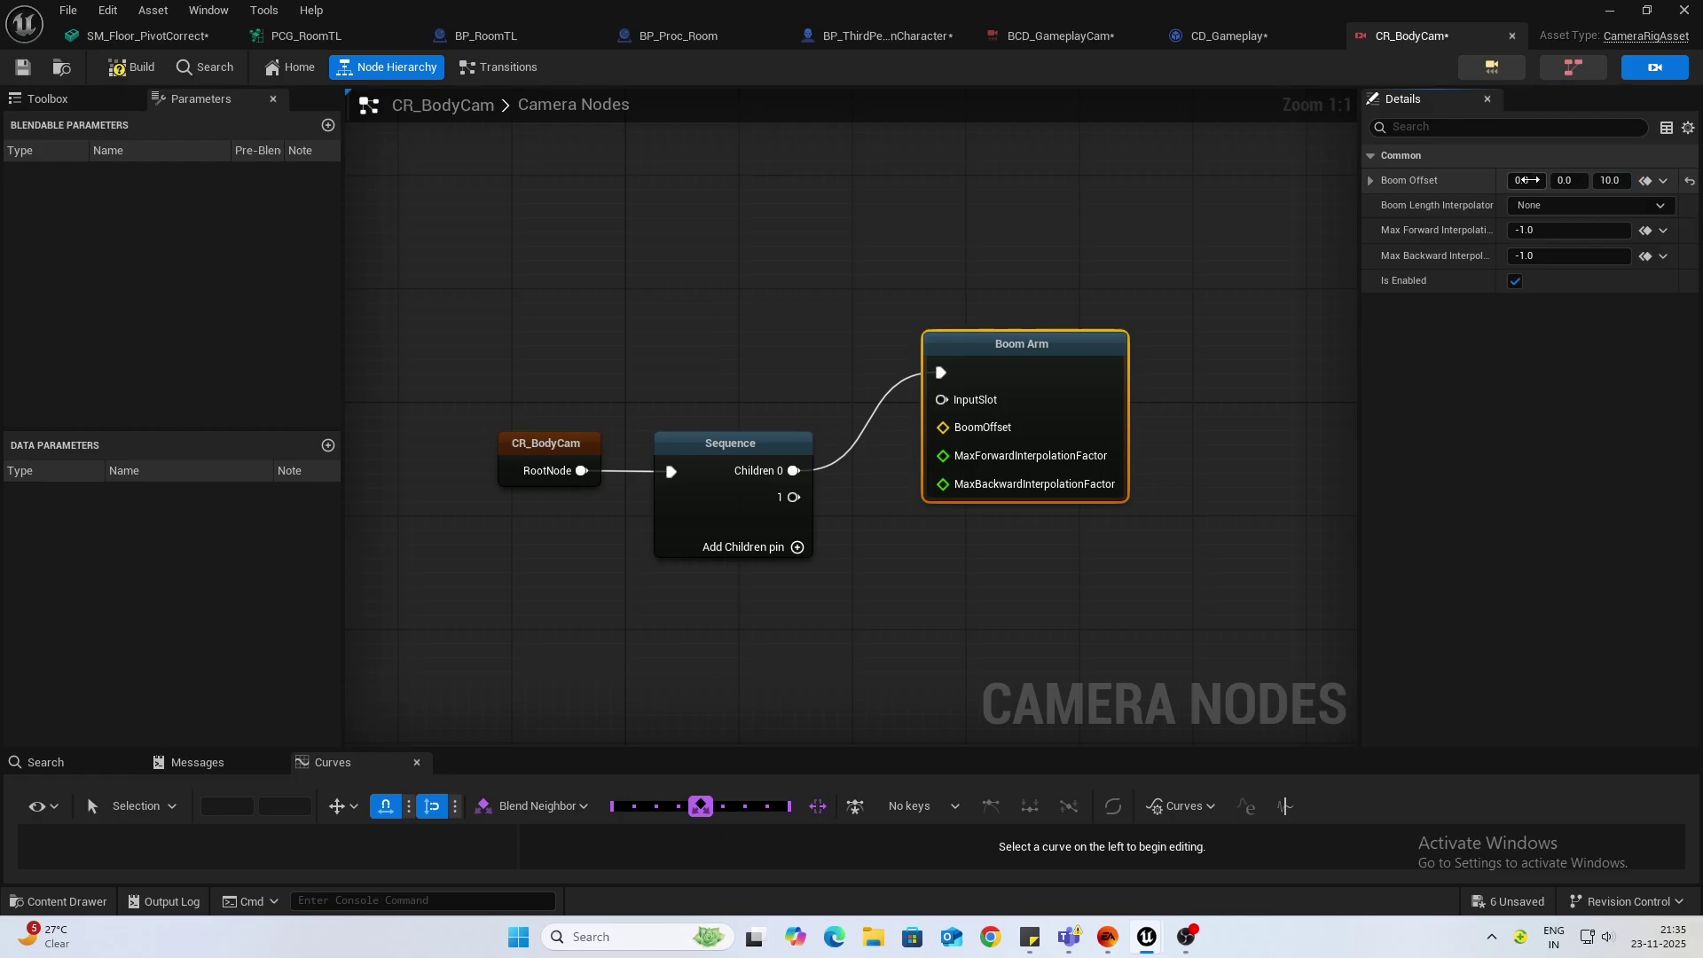
pyautogui.click(1525, 180)
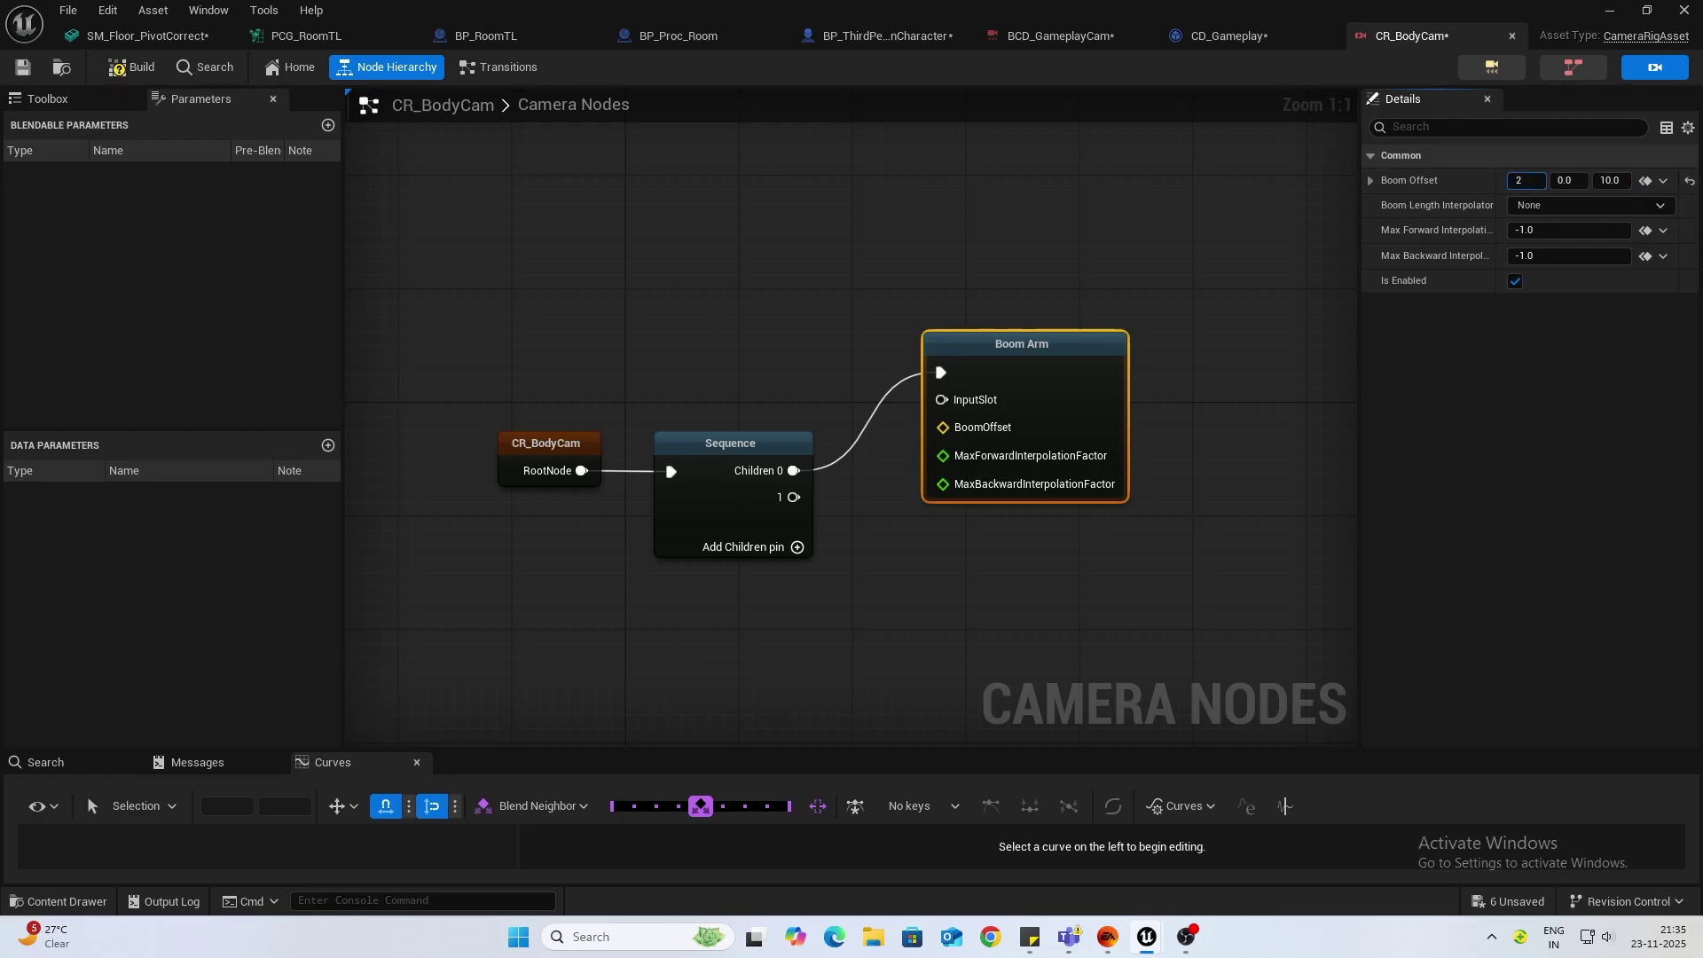
pyautogui.press('Return')
pyautogui.click(132, 67)
# Step: Play the Room level to check the camera view with the new boom offset while walking, and end the play session
pyautogui.click(1610, 11)
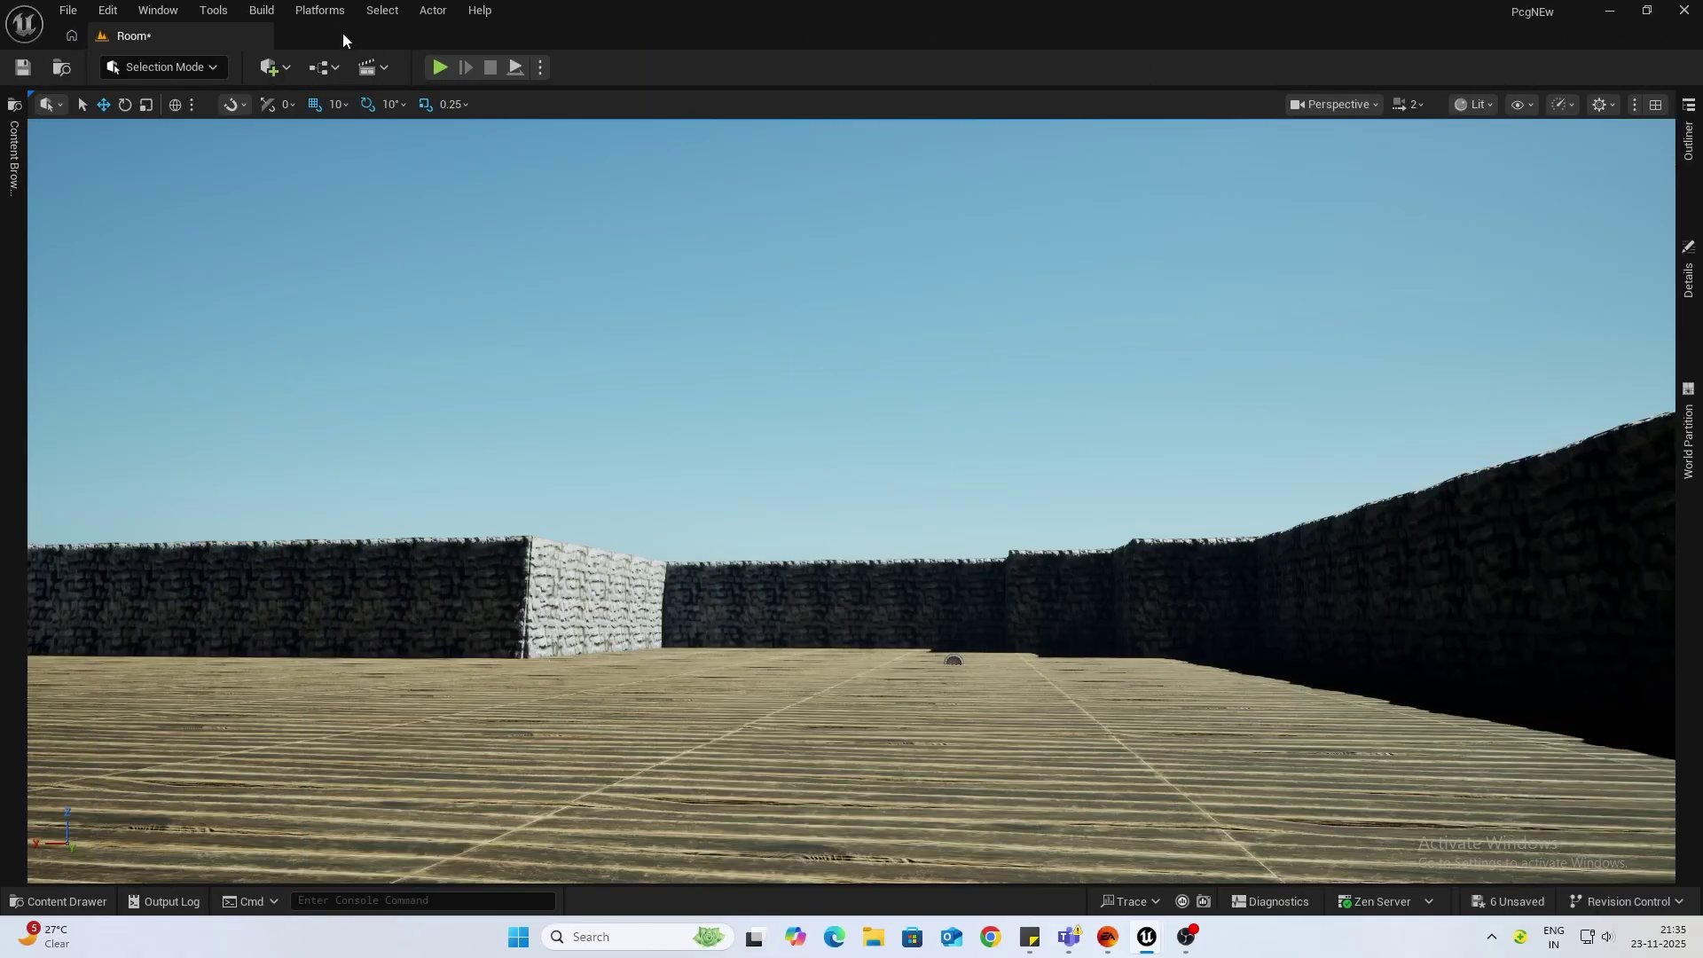
pyautogui.click(439, 67)
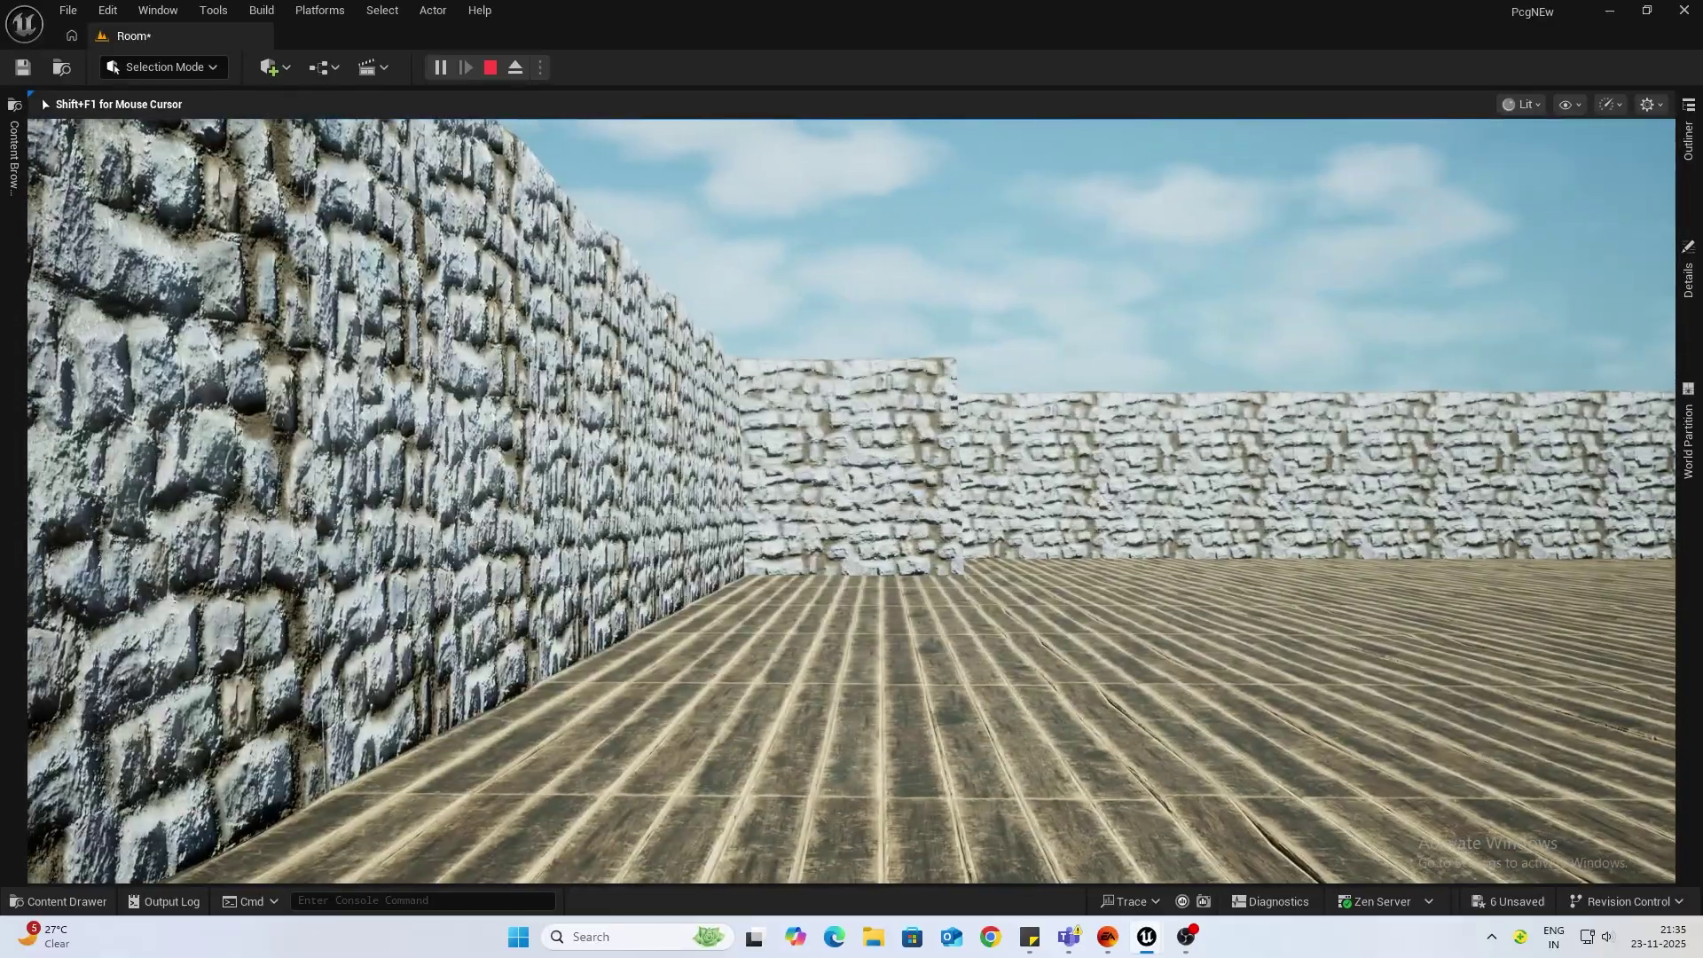
pyautogui.press('w')
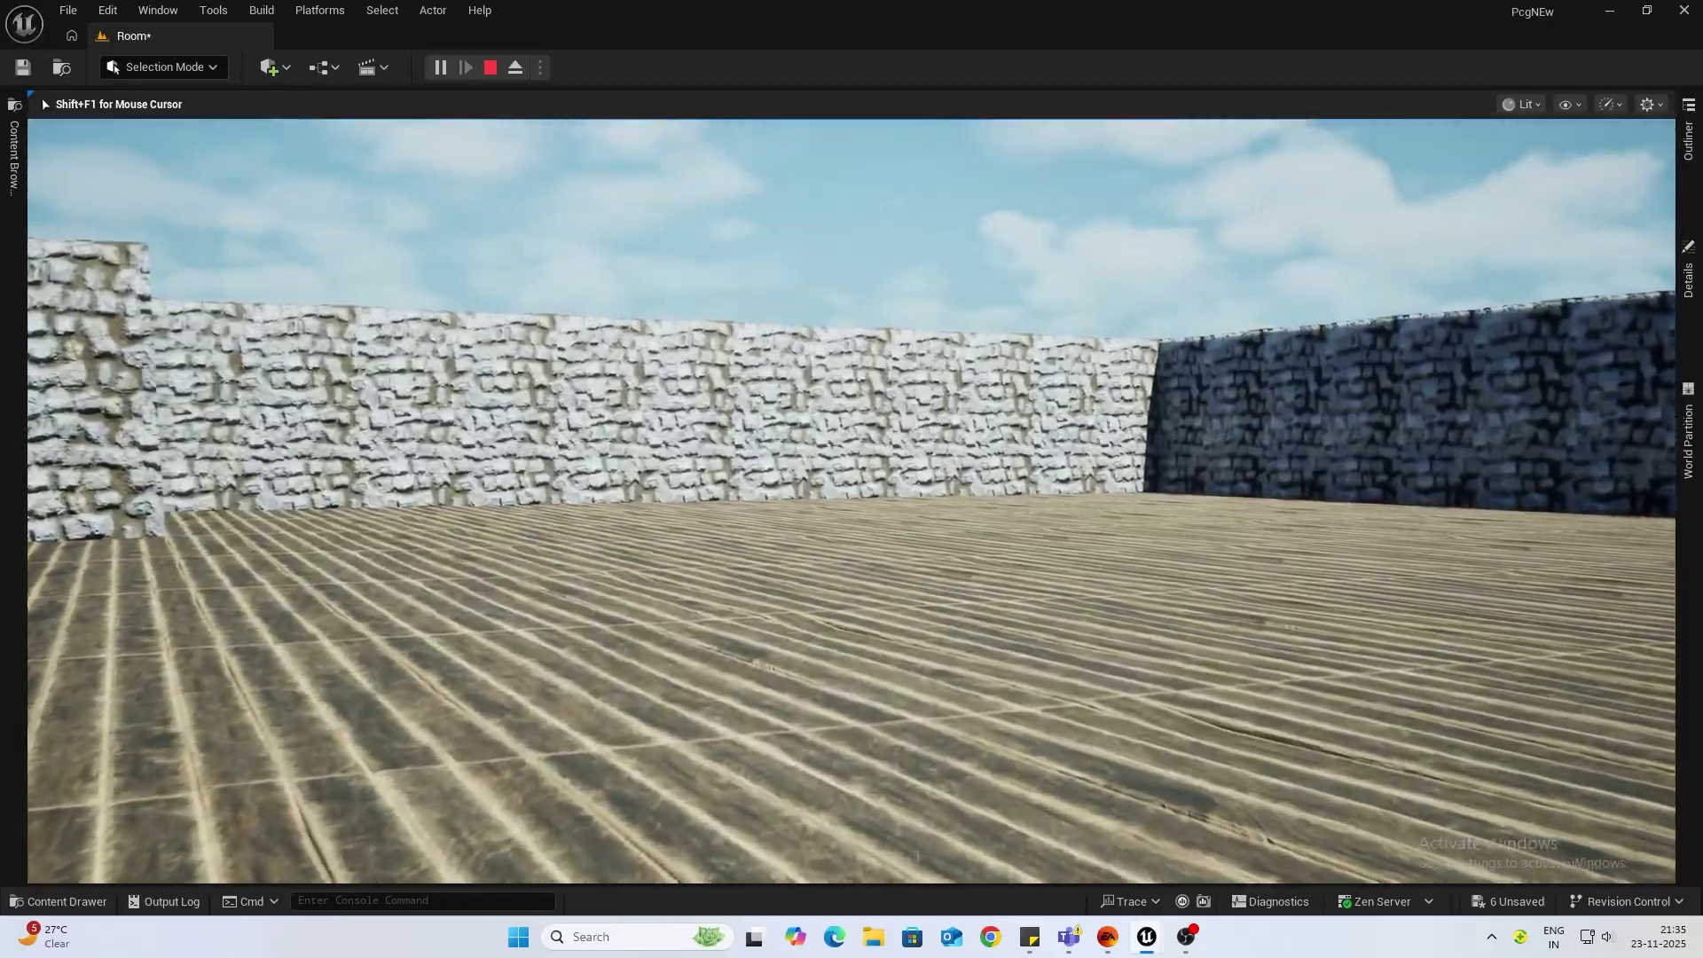
pyautogui.press('w')
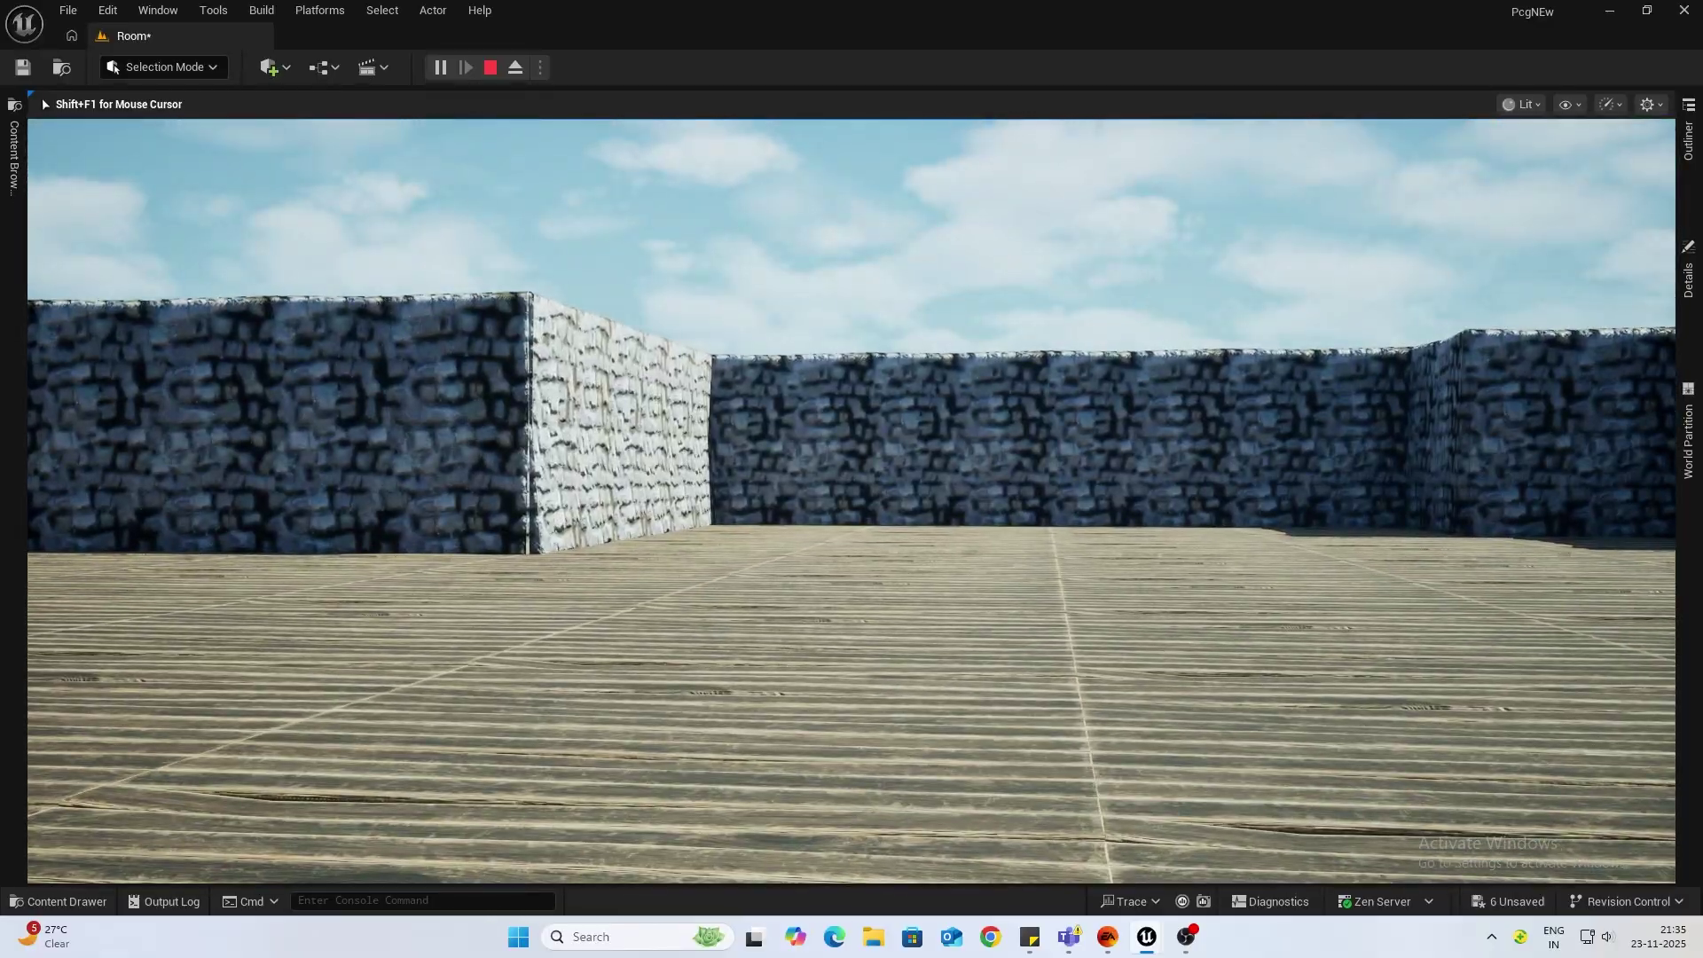
pyautogui.press('w')
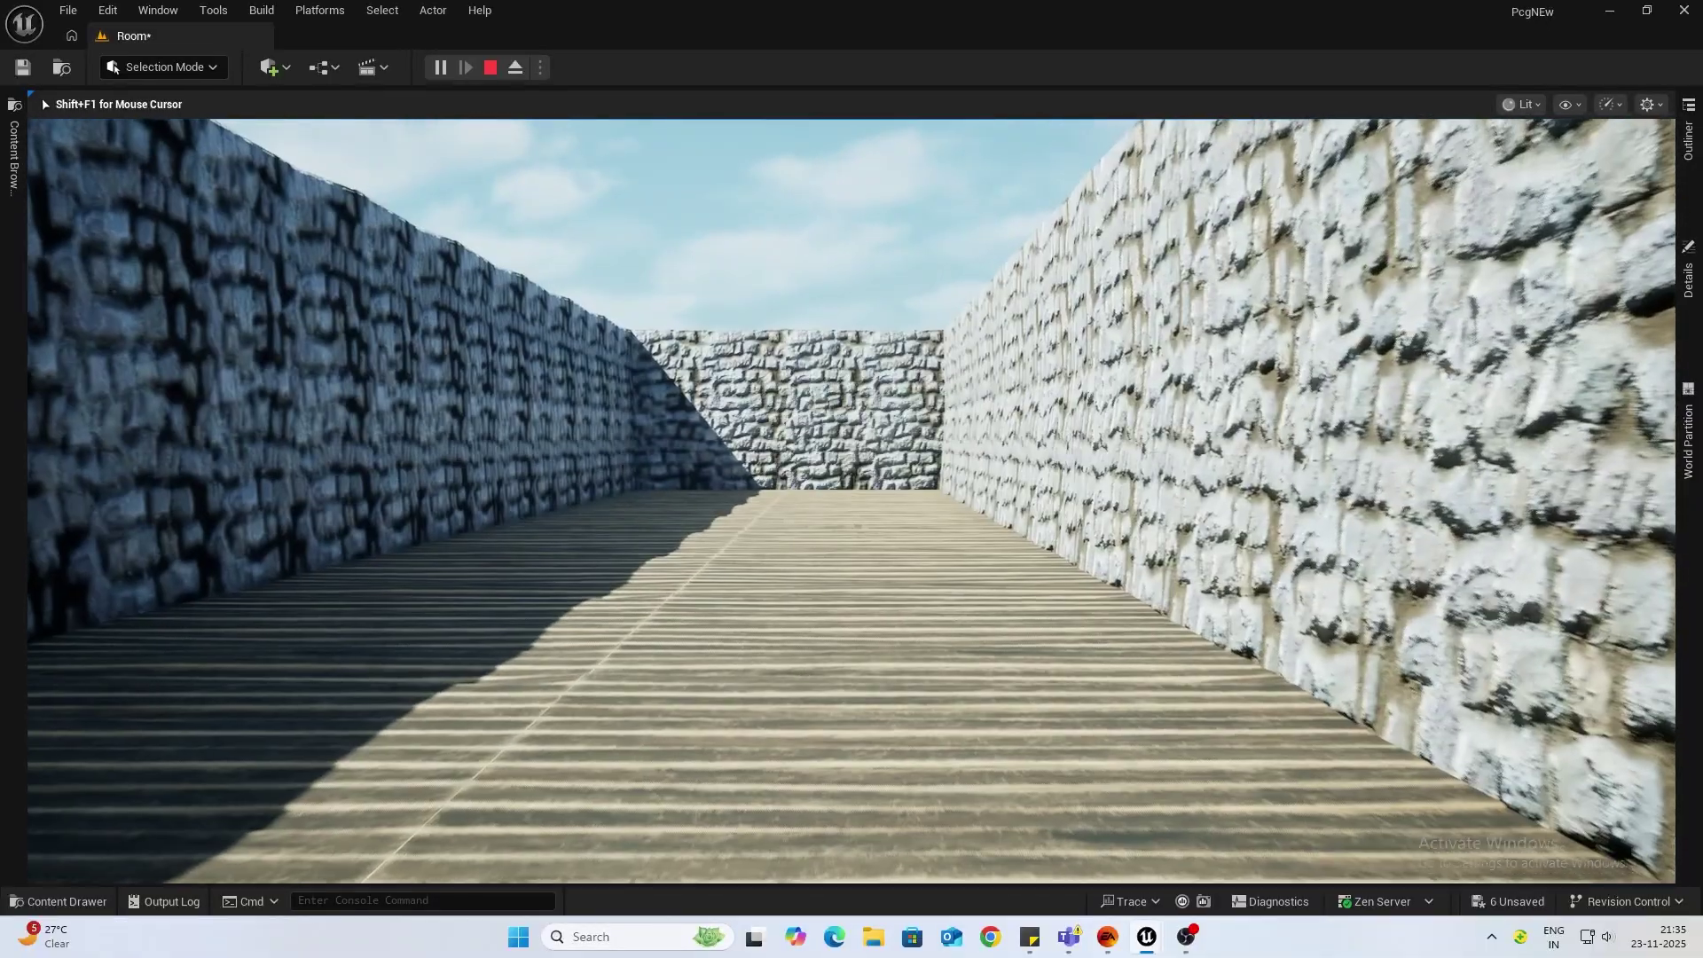
pyautogui.press('Escape')
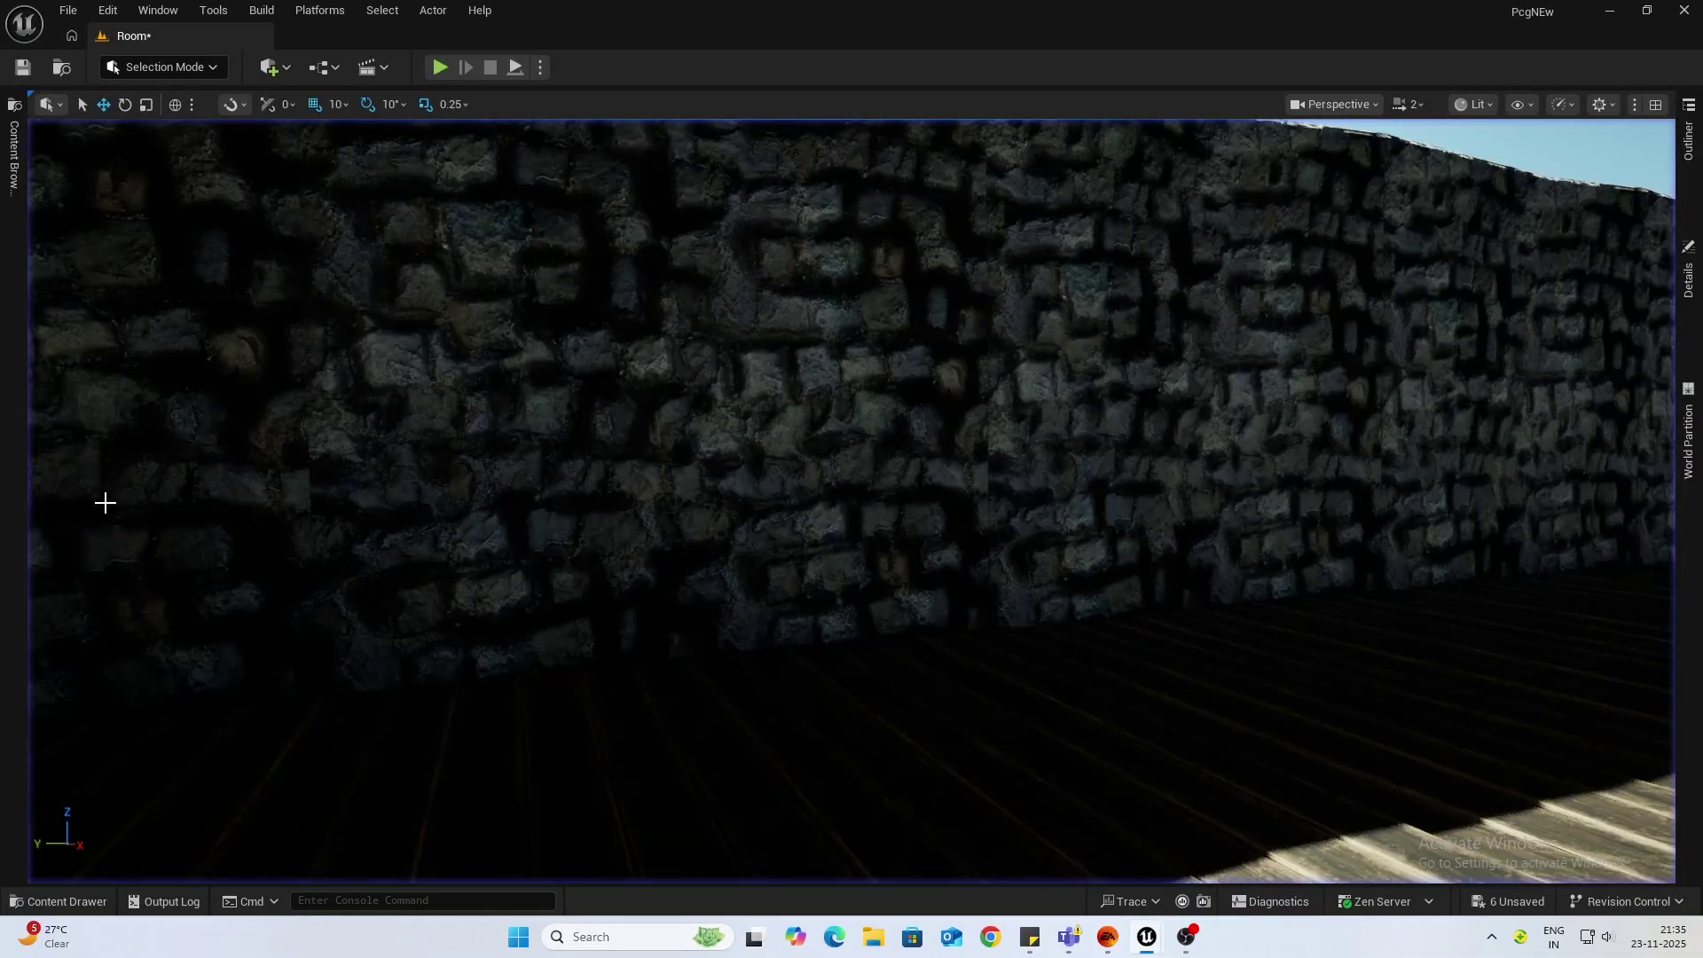
# Step: Add a Field Of View node to the Sequence's second child output in CR_BodyCam and set its Field Of View to 45
pyautogui.hotkey('alt', 'Tab')
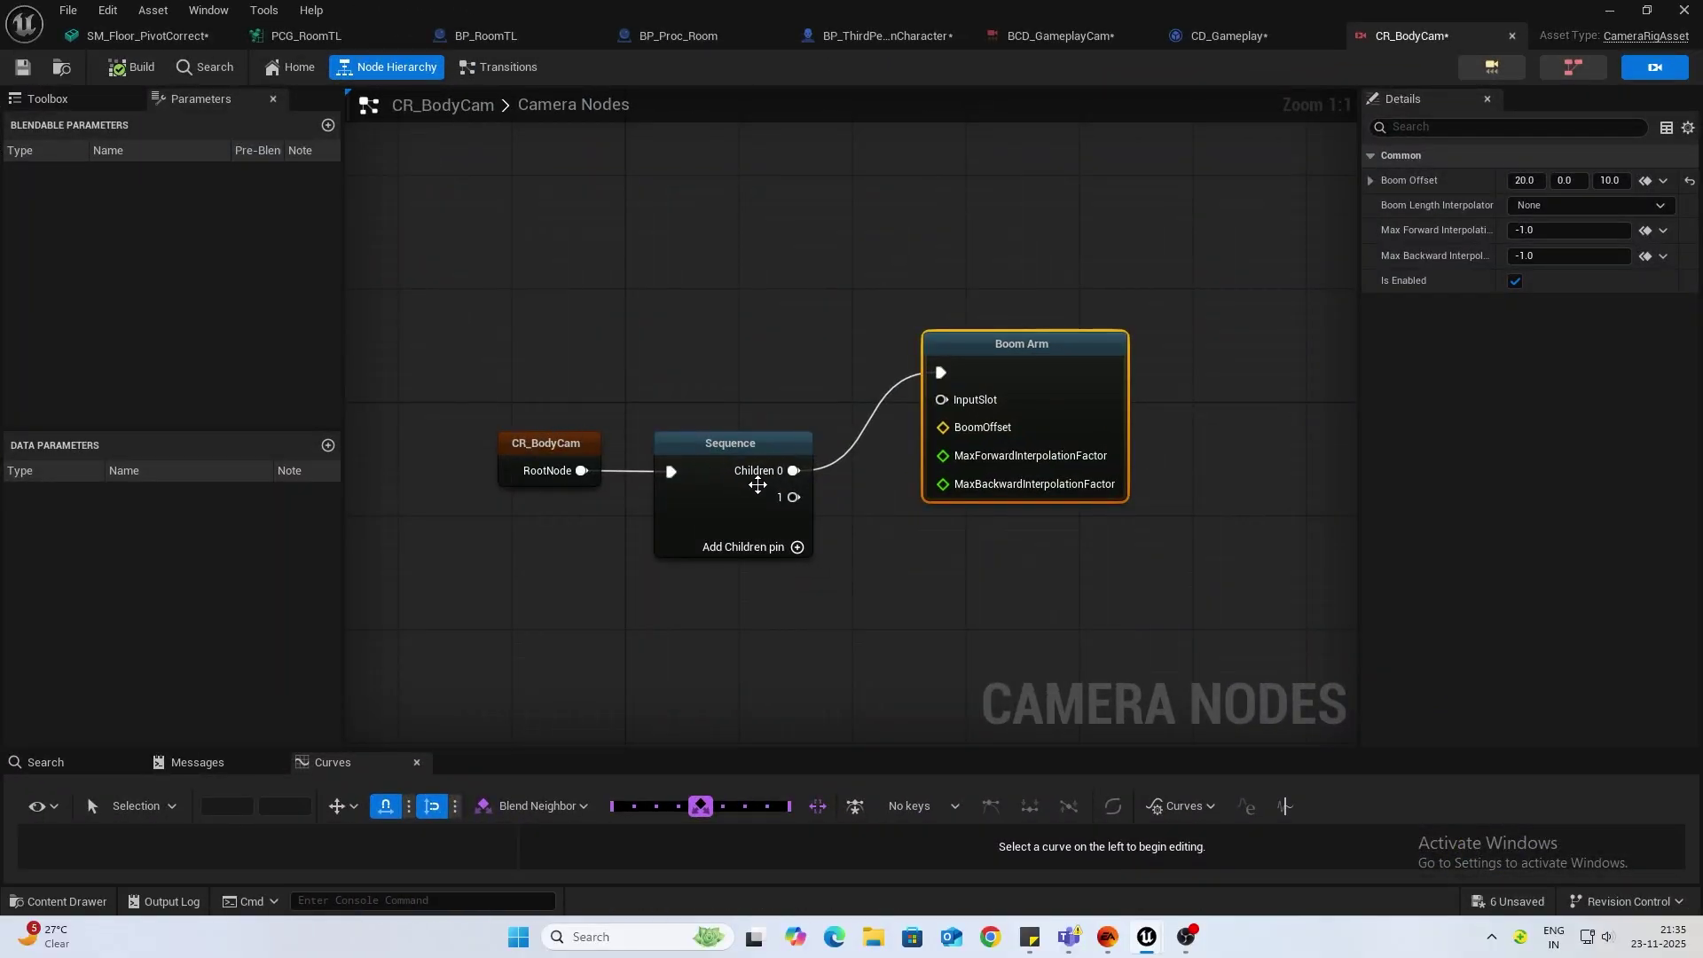
pyautogui.moveTo(792, 497); pyautogui.dragTo(900, 562)
pyautogui.write('vig')
pyautogui.press('BackSpace')
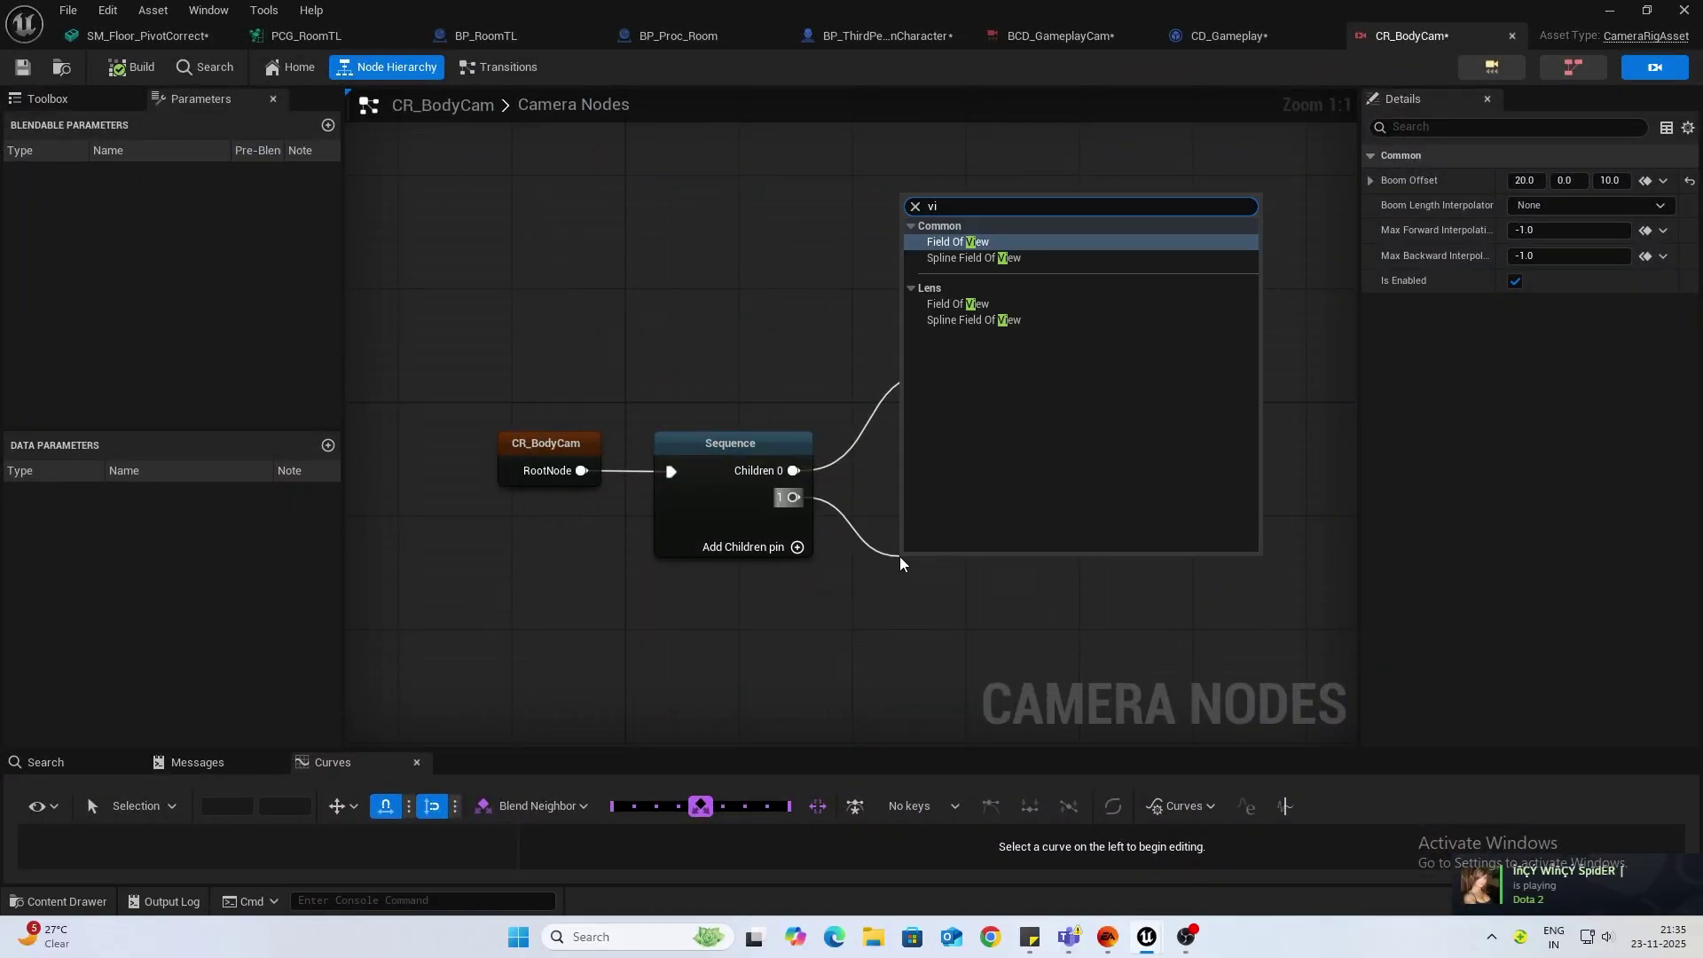
pyautogui.press('Return')
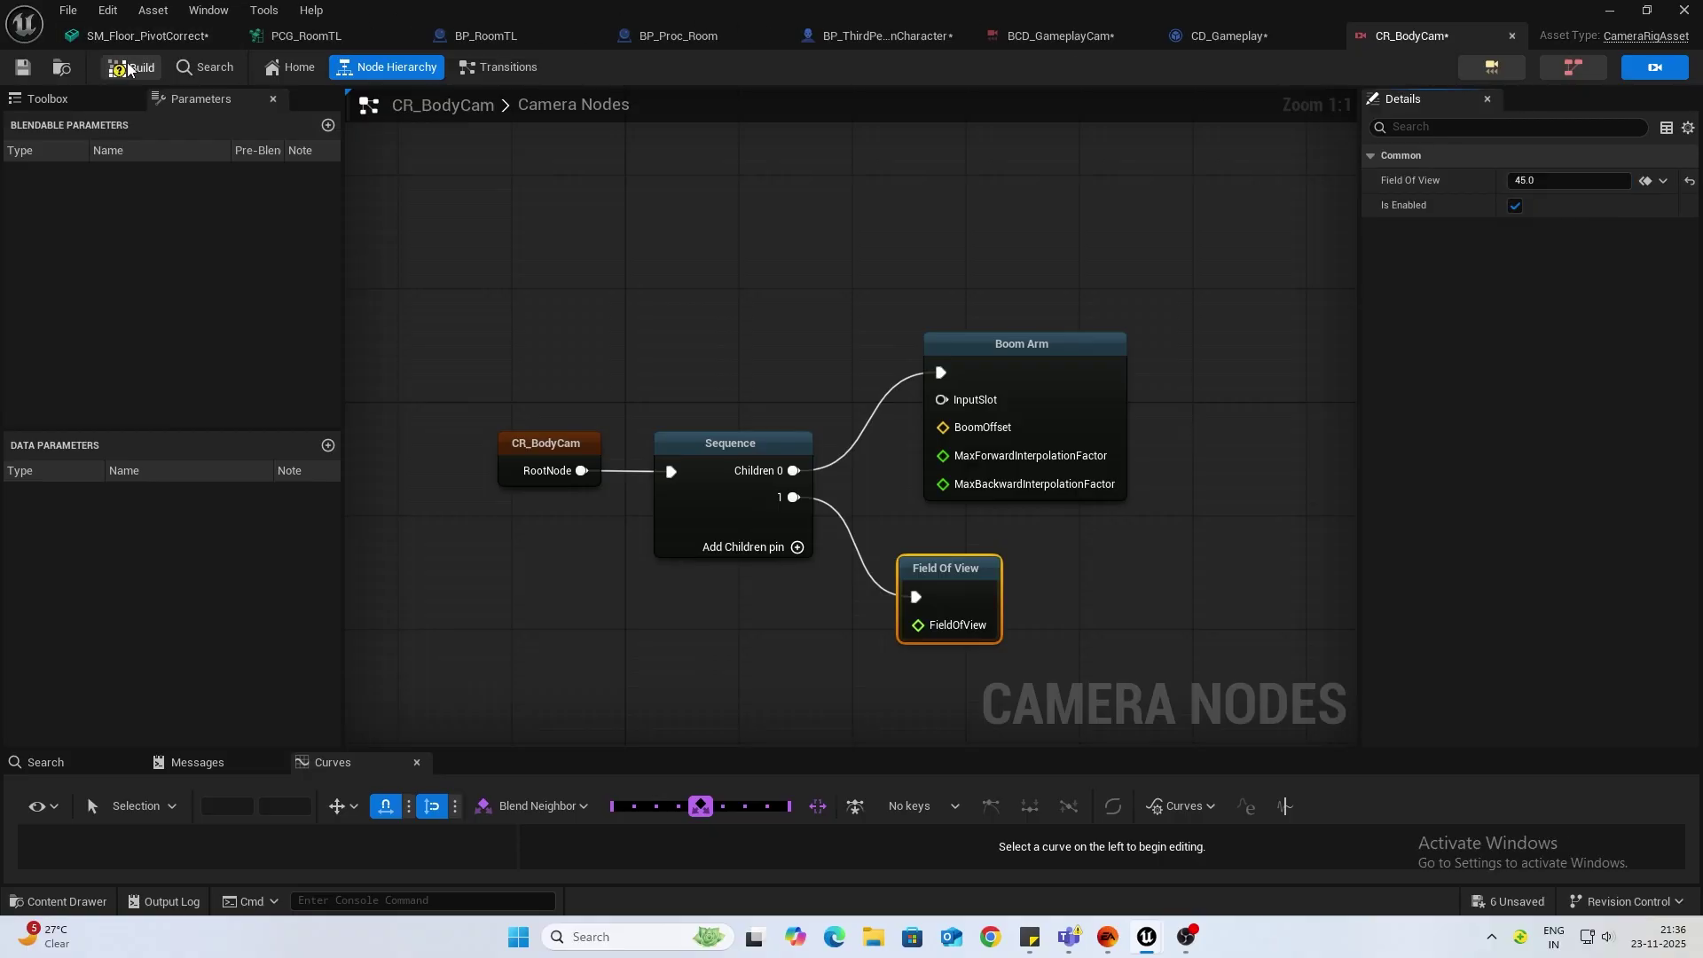
# Step: Play the Room level to check the 45-degree field of view while walking, and end the play session
pyautogui.click(1608, 10)
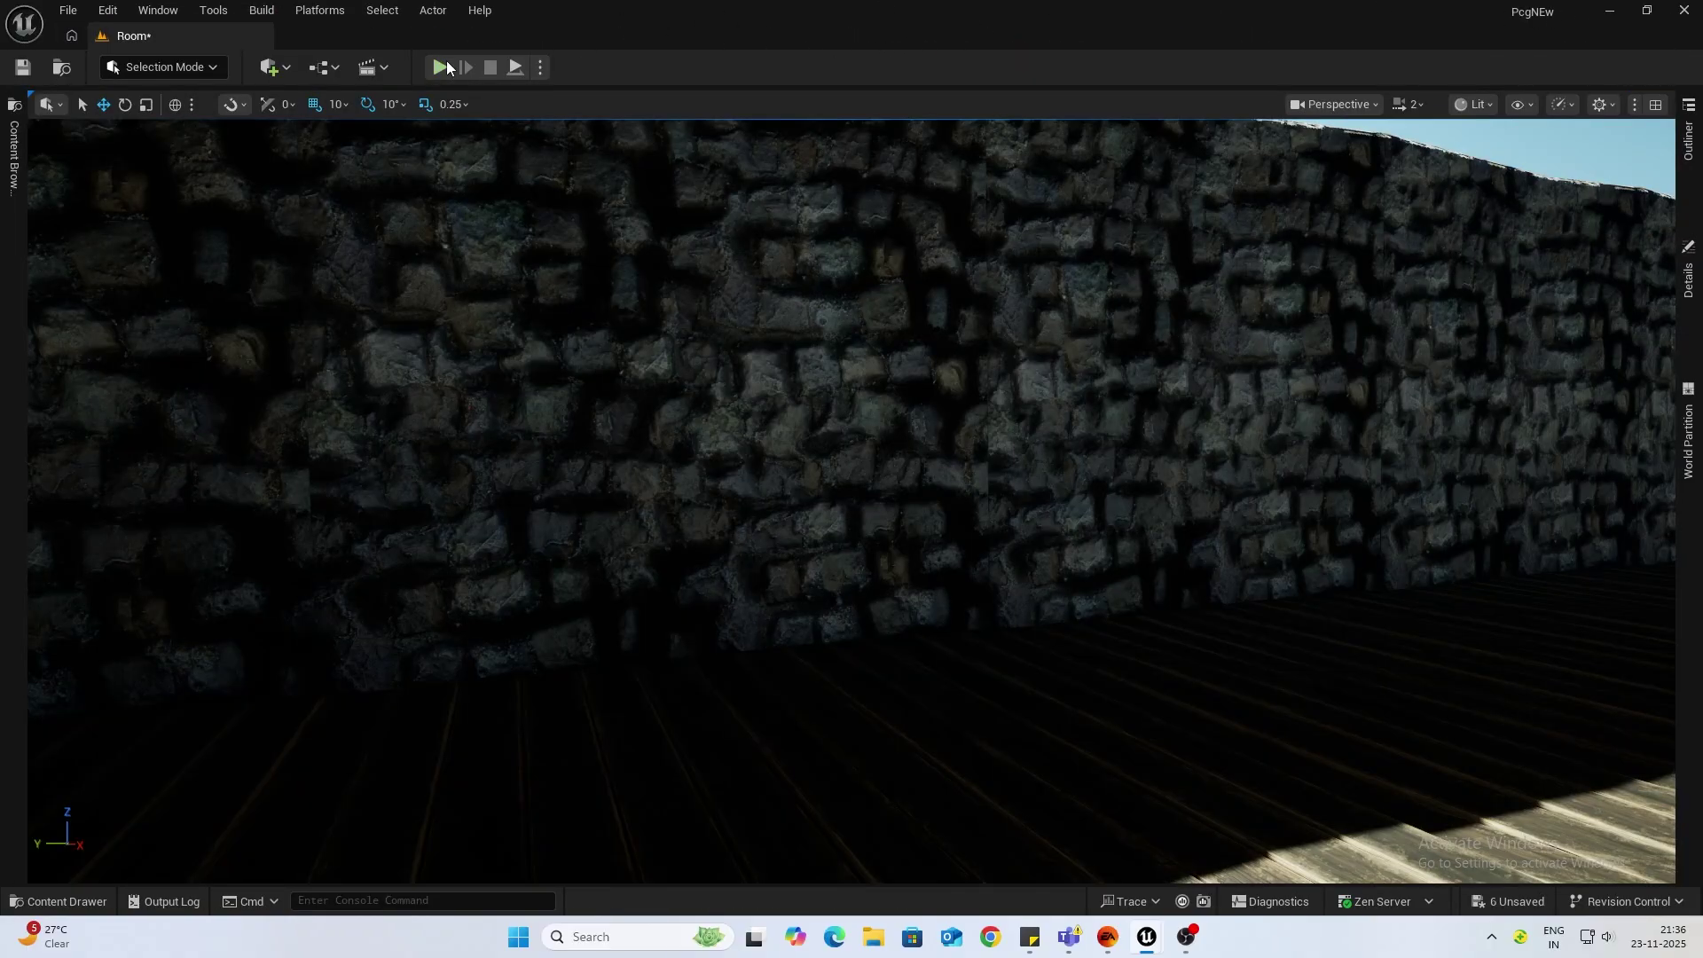
pyautogui.click(443, 67)
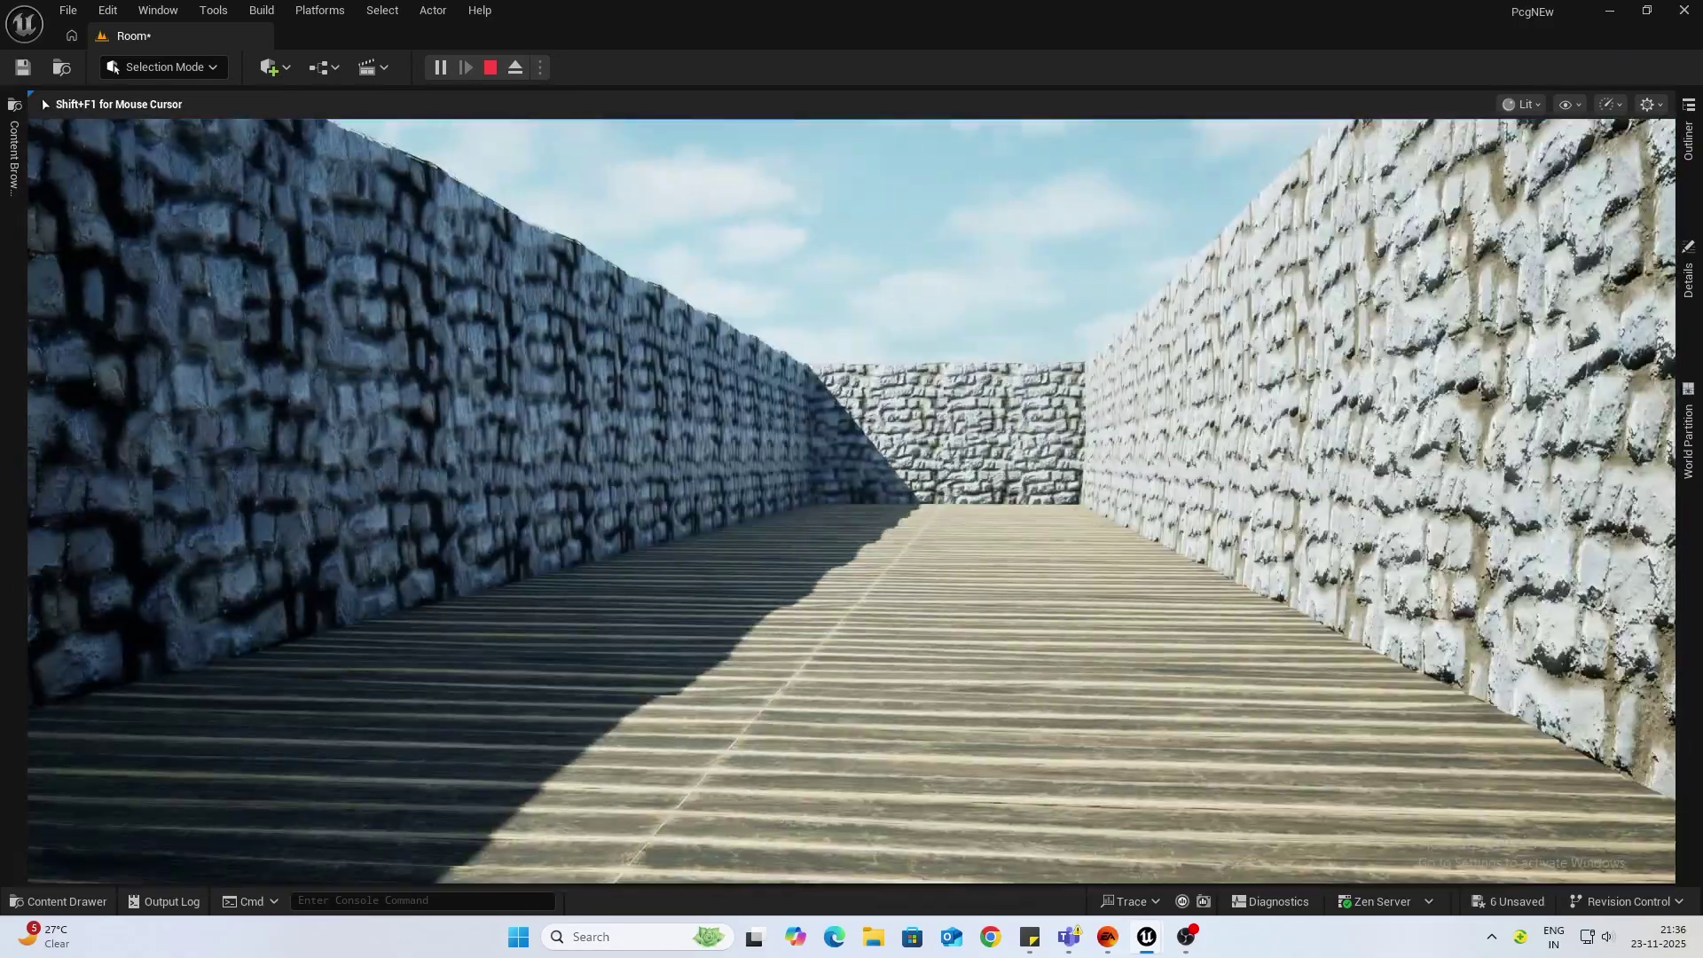
pyautogui.press('w')
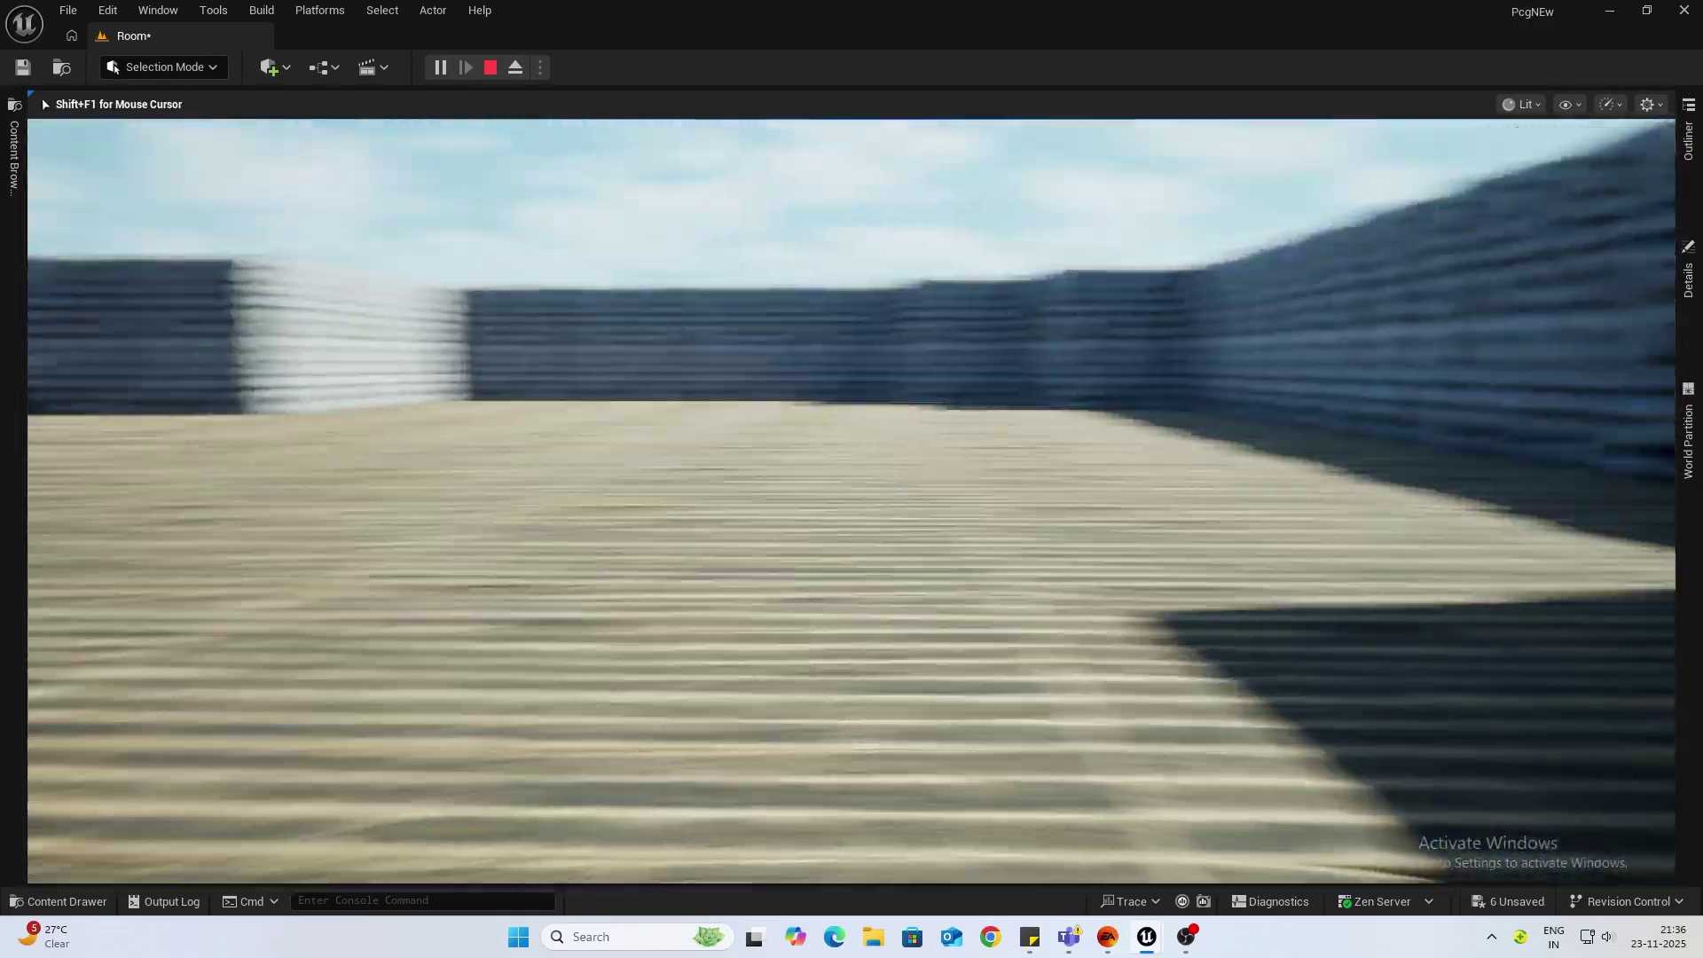
pyautogui.press('w')
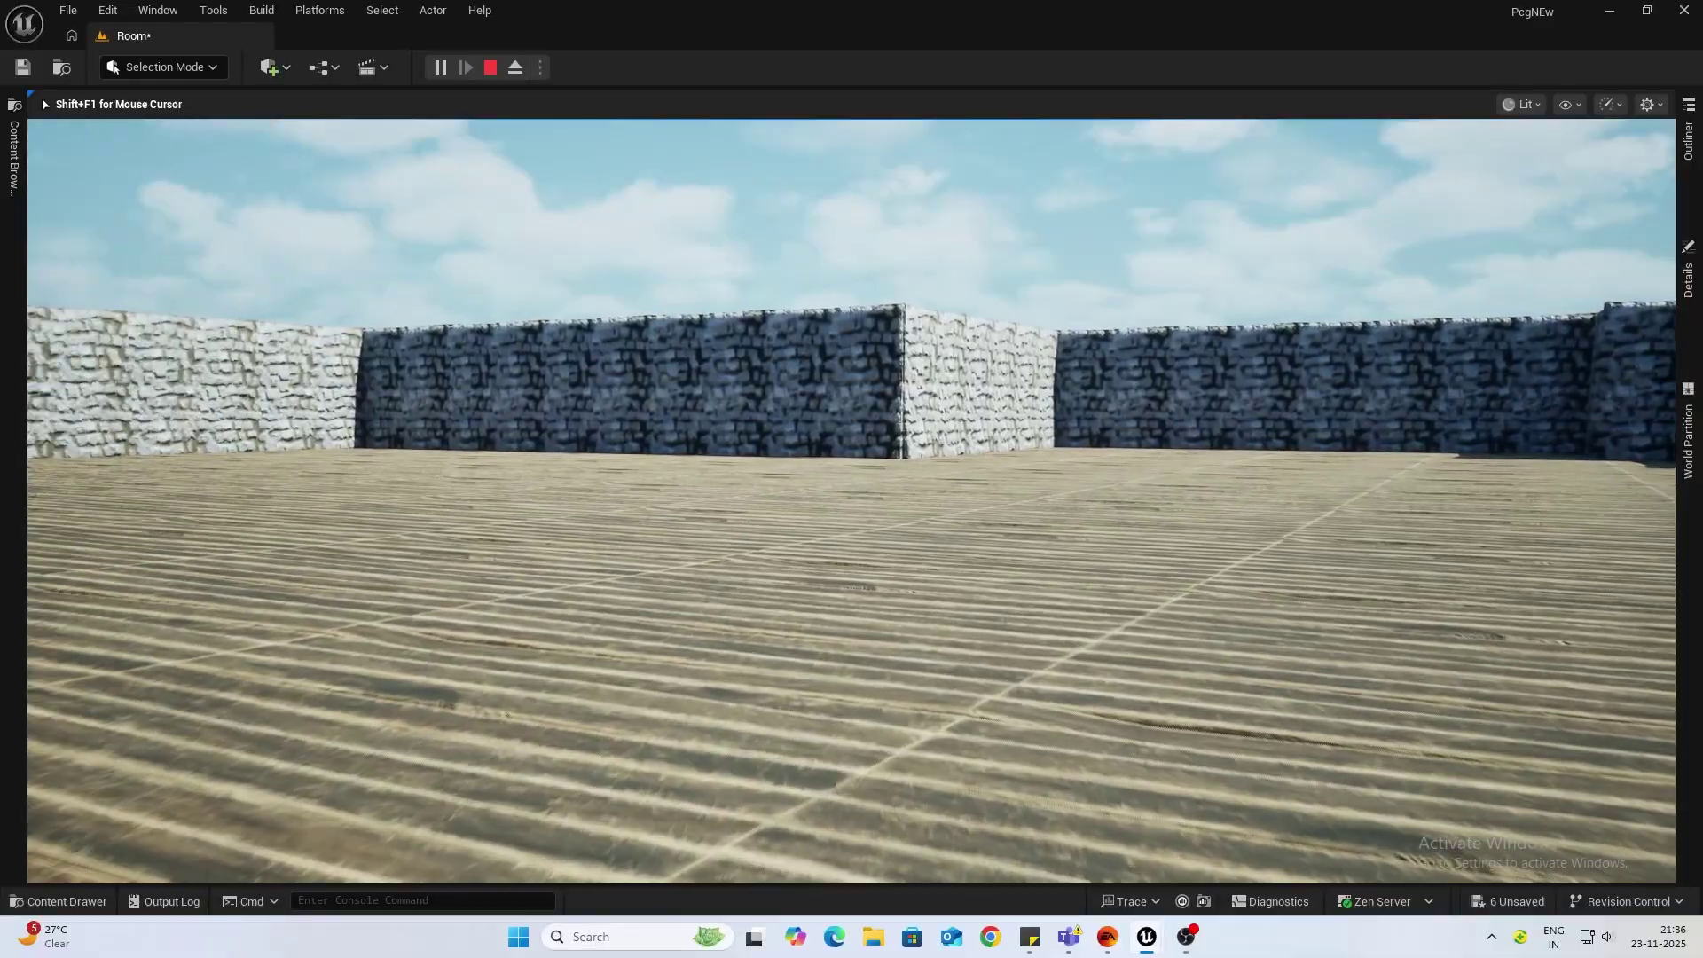
pyautogui.press('w')
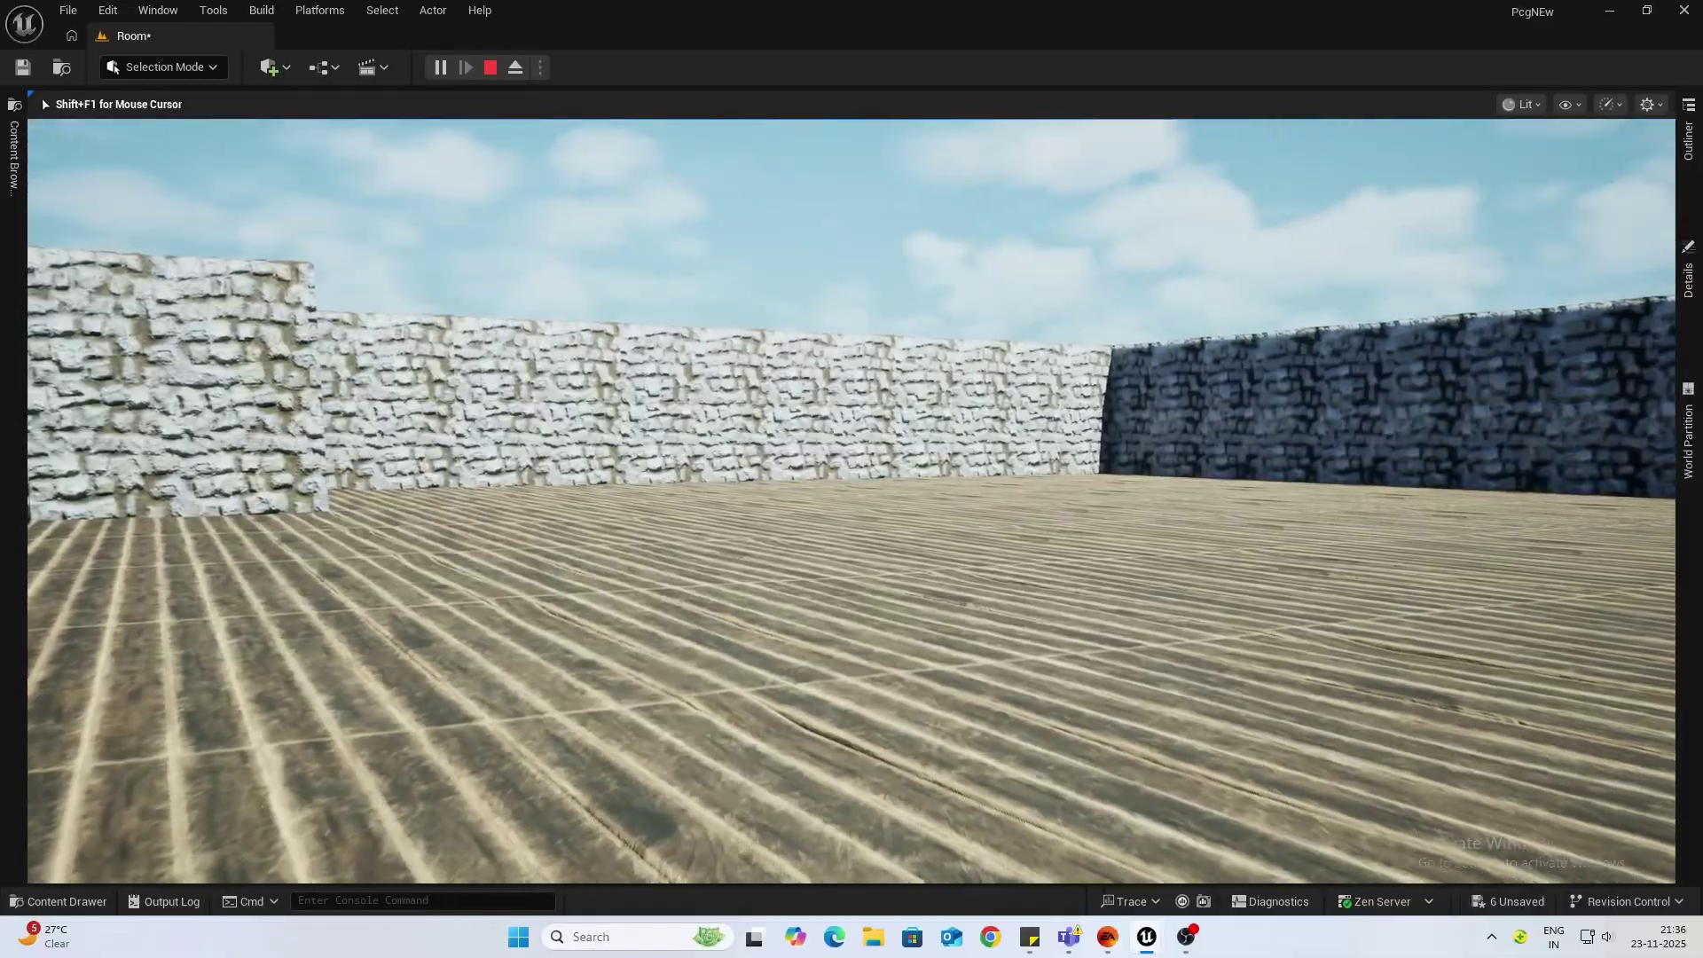
pyautogui.press('Escape')
# Step: Set the Field Of View node in CR_BodyCam to 60 and return to the Room level
pyautogui.hotkey('alt', 'Tab')
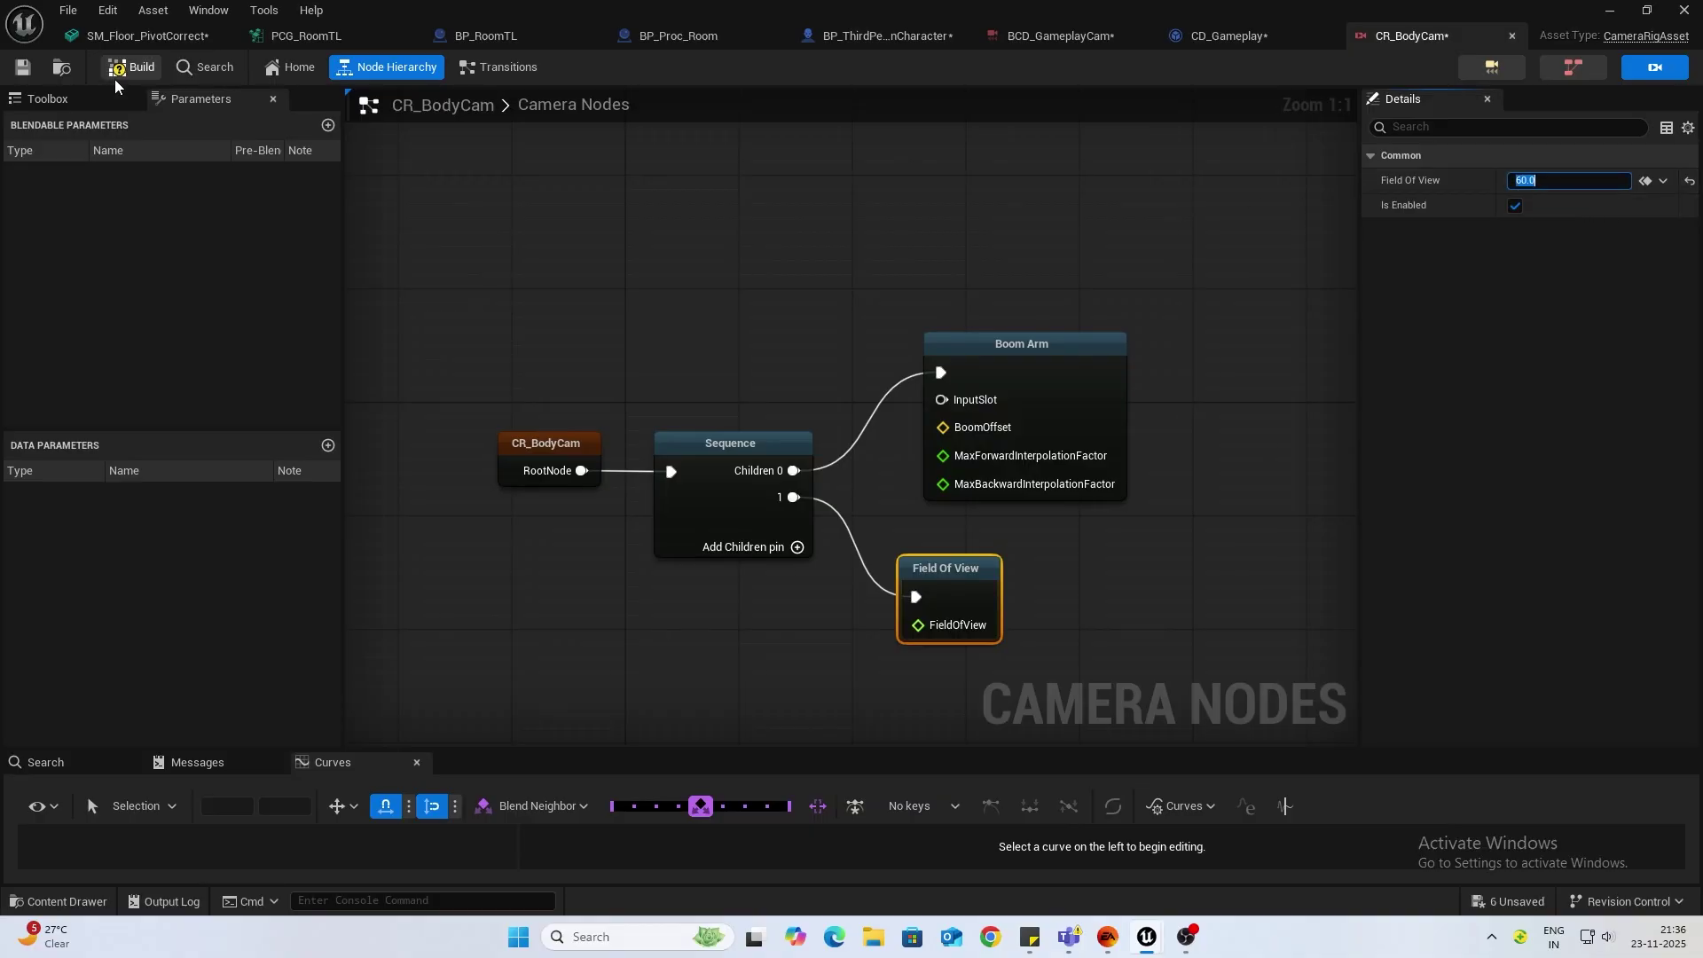
pyautogui.click(1609, 10)
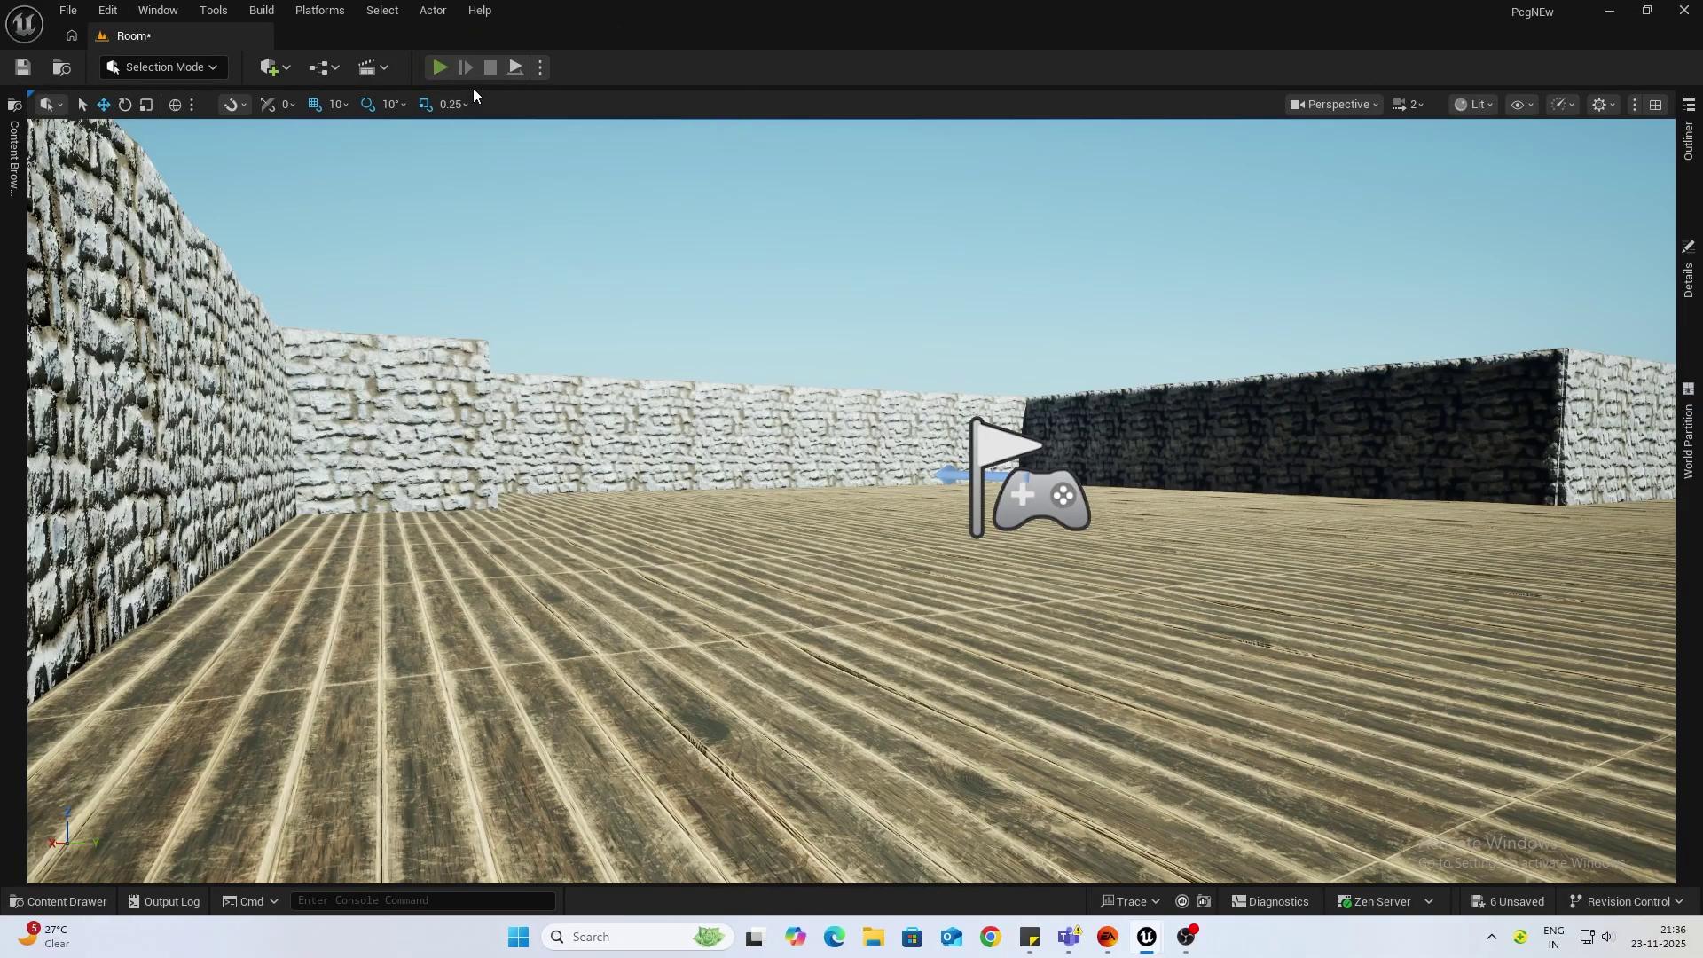
# Step: Play the Room level to check the 60-degree field of view while walking, end the play session, and return to CR_BodyCam
pyautogui.press('w')
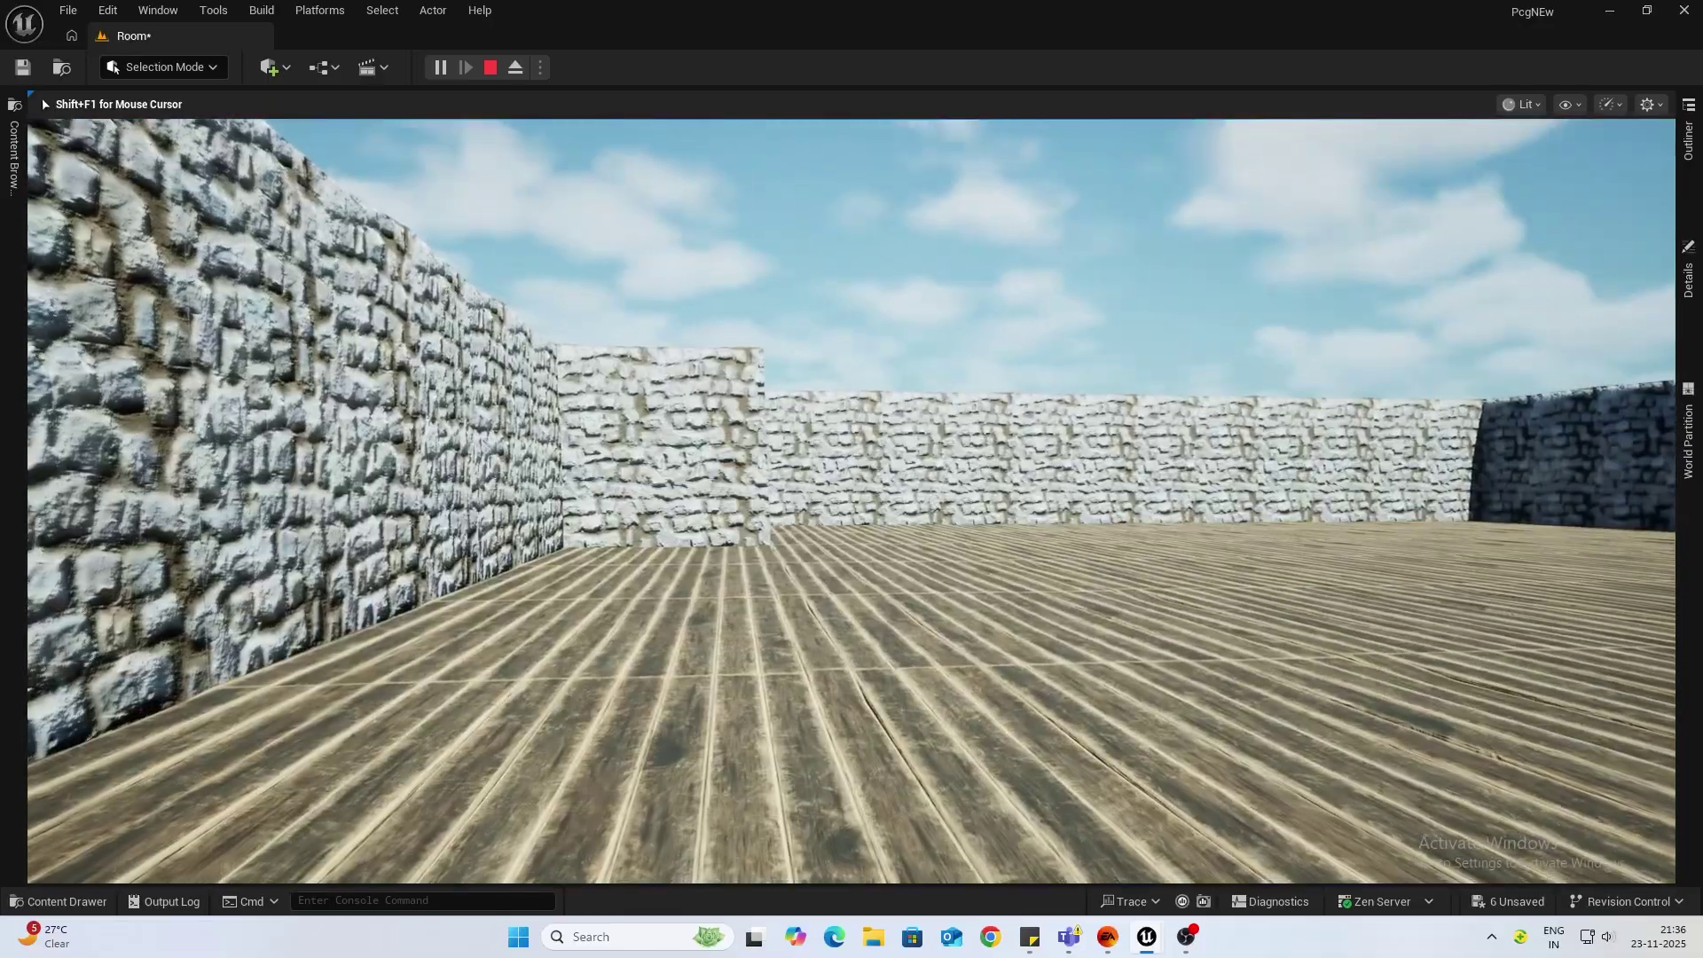
pyautogui.press('w')
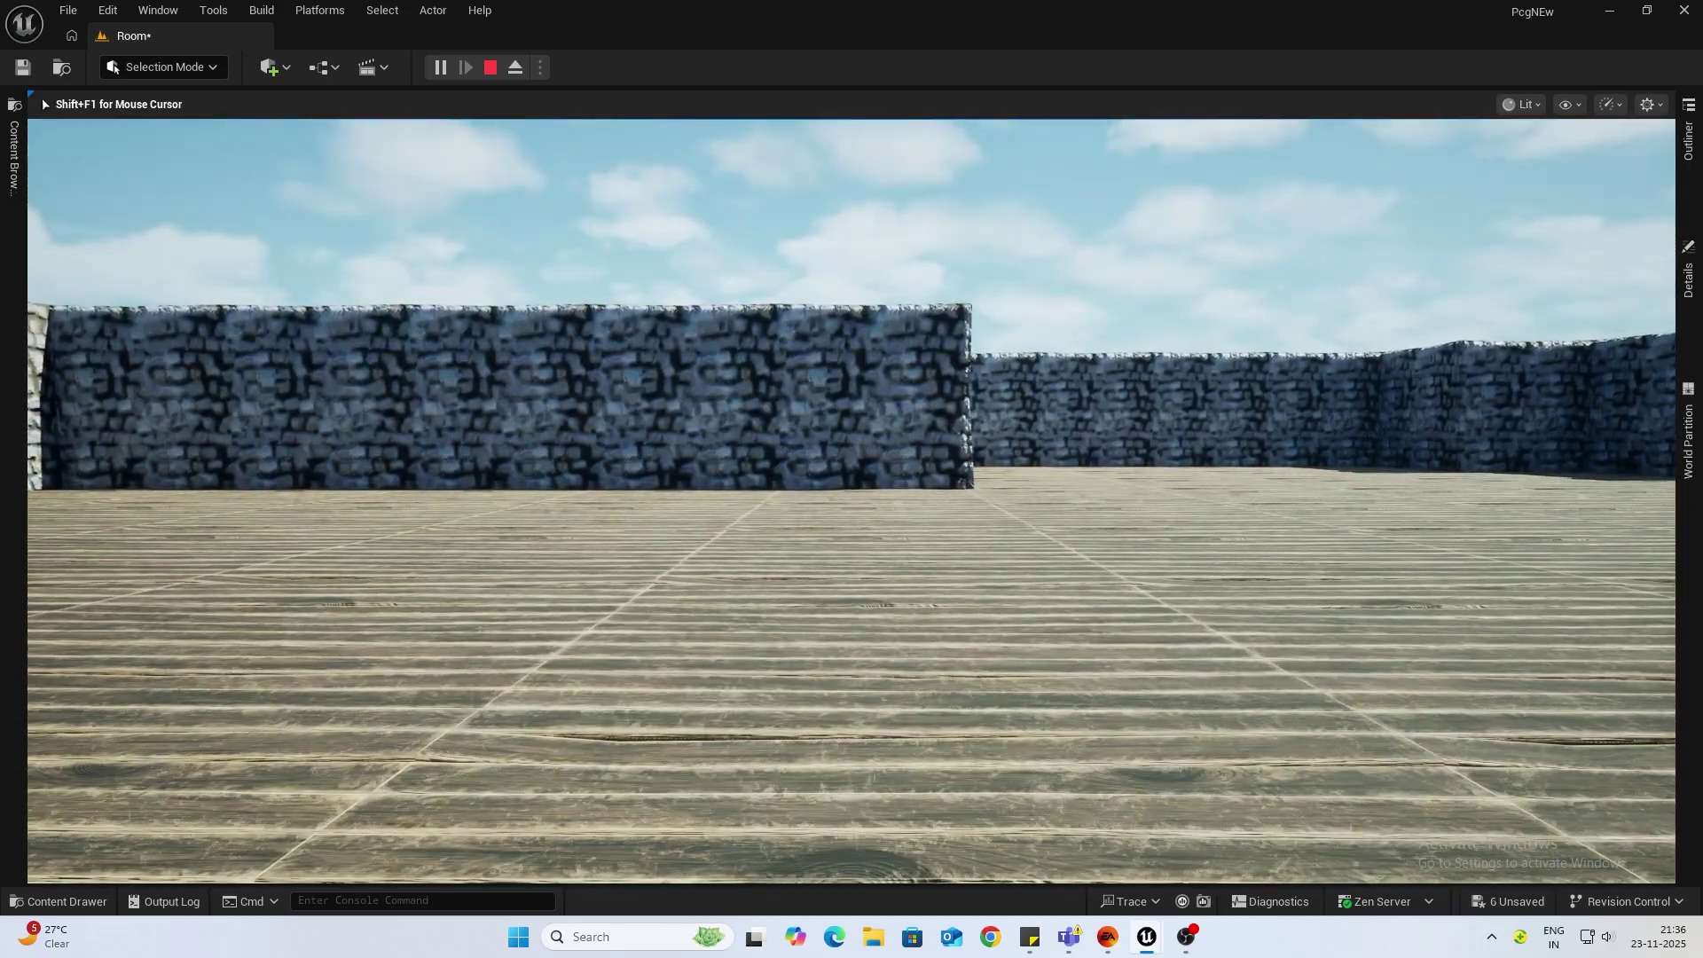
pyautogui.press('Escape')
pyautogui.hotkey('alt', 'Tab')
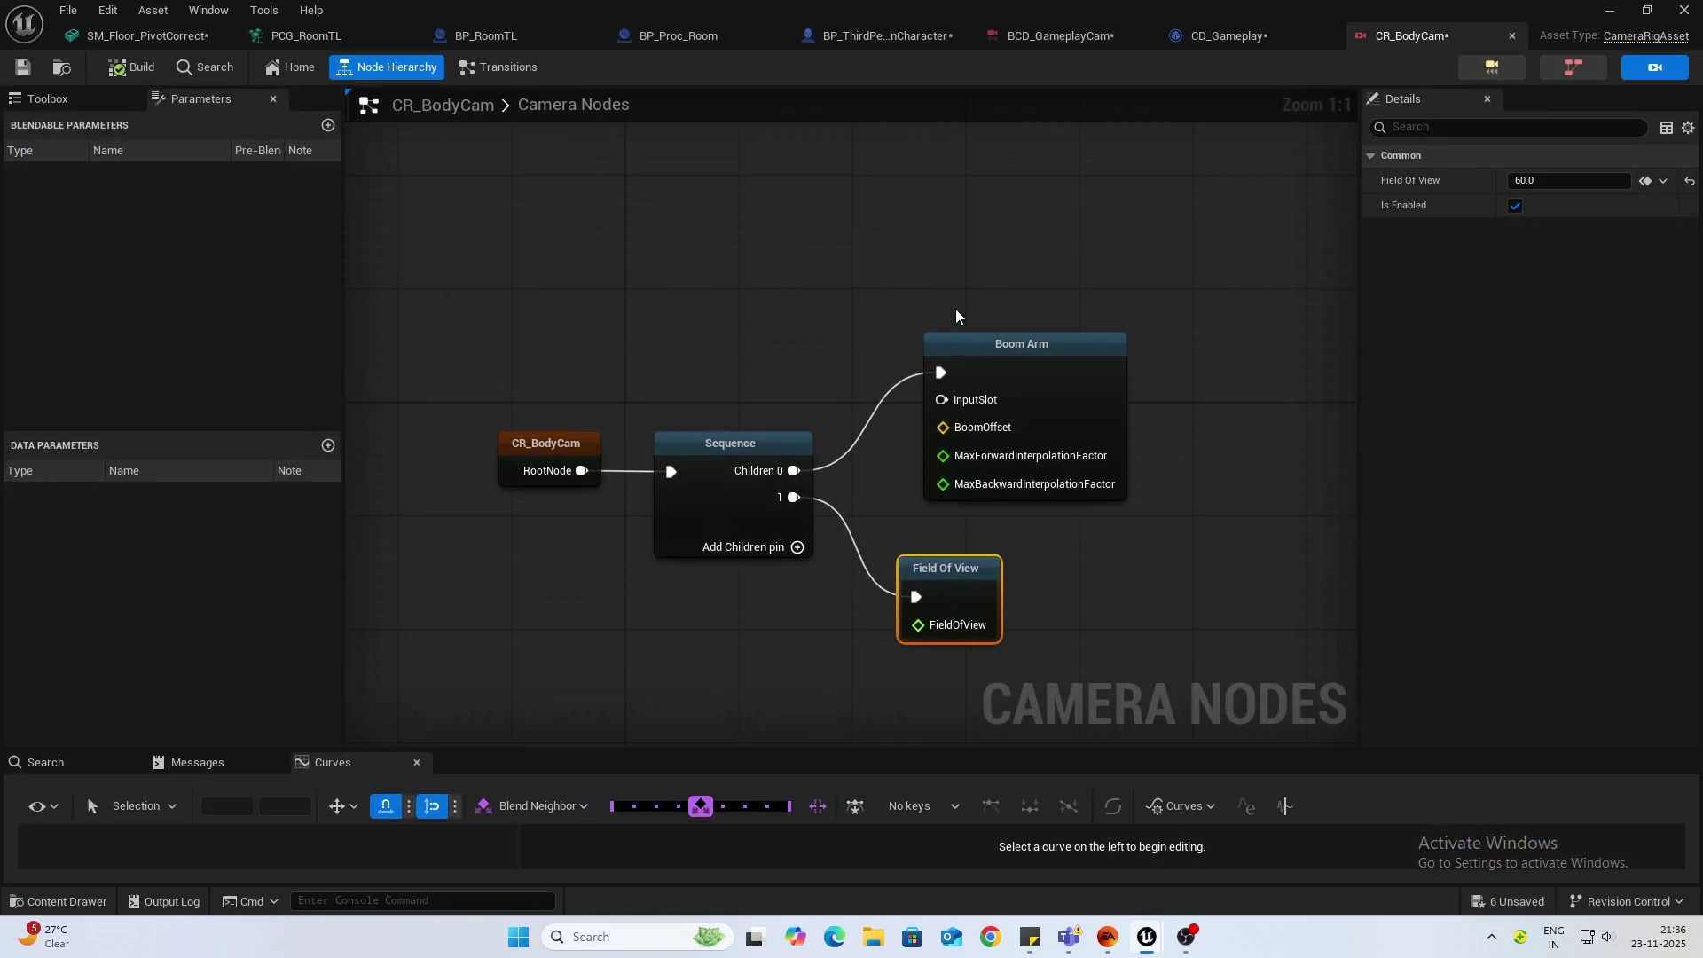
# Step: Add a third child output to the Sequence in CR_BodyCam and connect a Camera Shake Prefab node to it
pyautogui.click(774, 554)
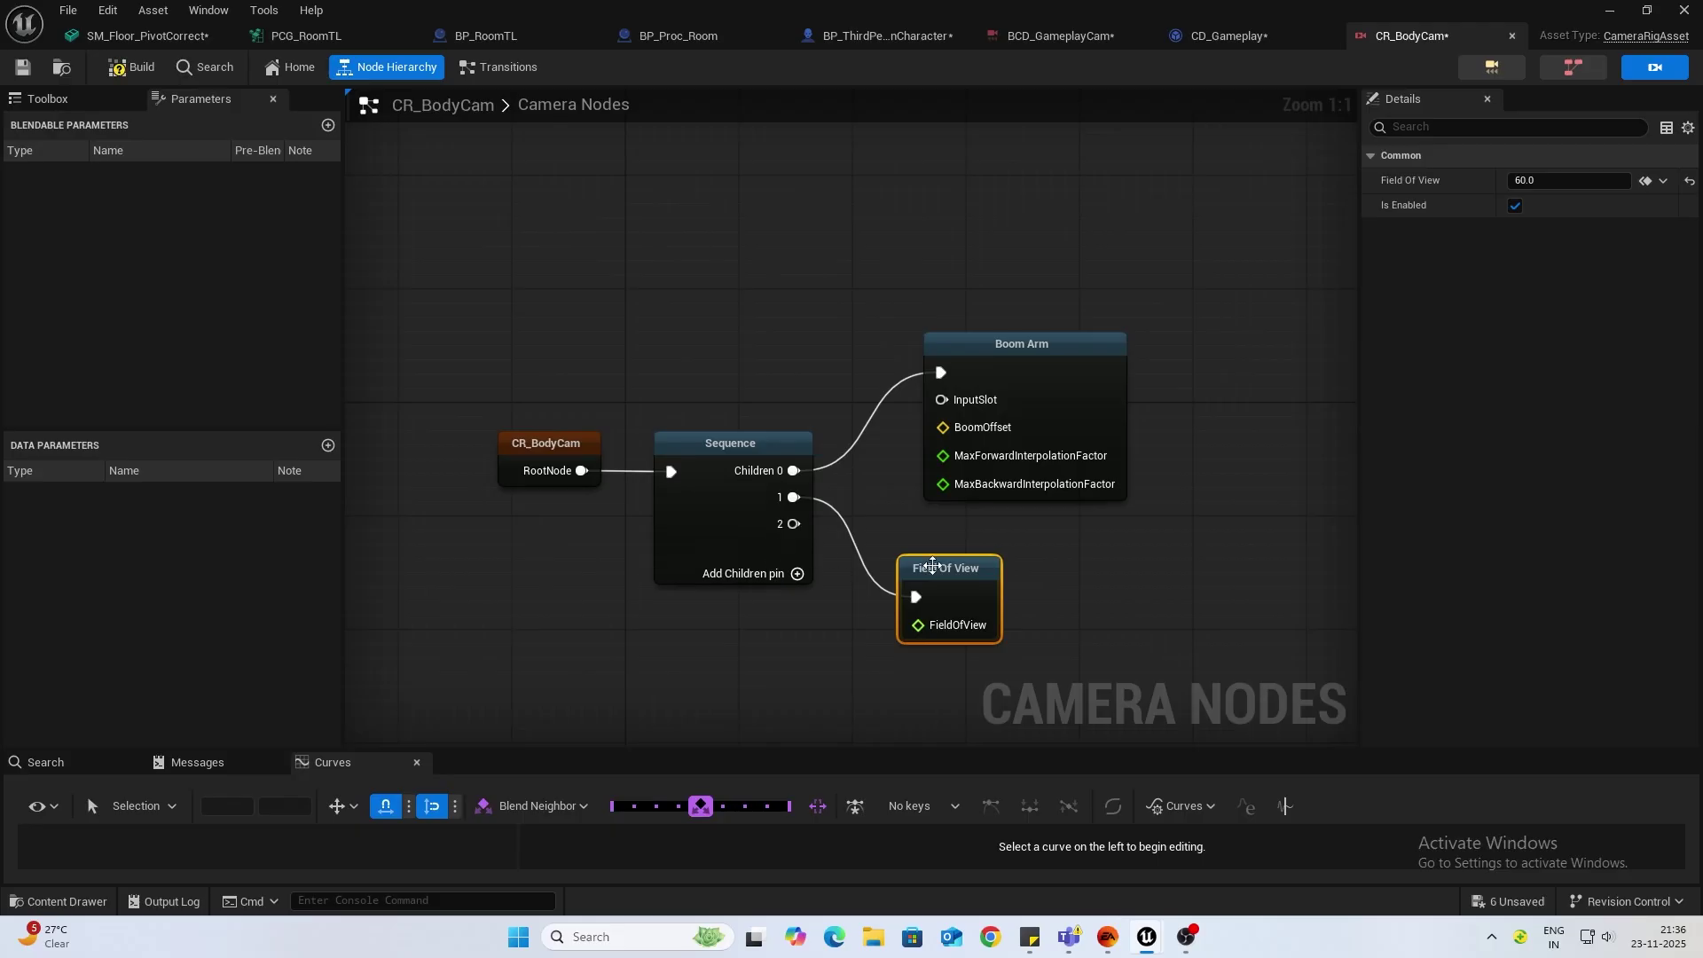
pyautogui.moveTo(932, 566); pyautogui.dragTo(1029, 540)
pyautogui.moveTo(912, 552); pyautogui.dragTo(783, 381, button='right')
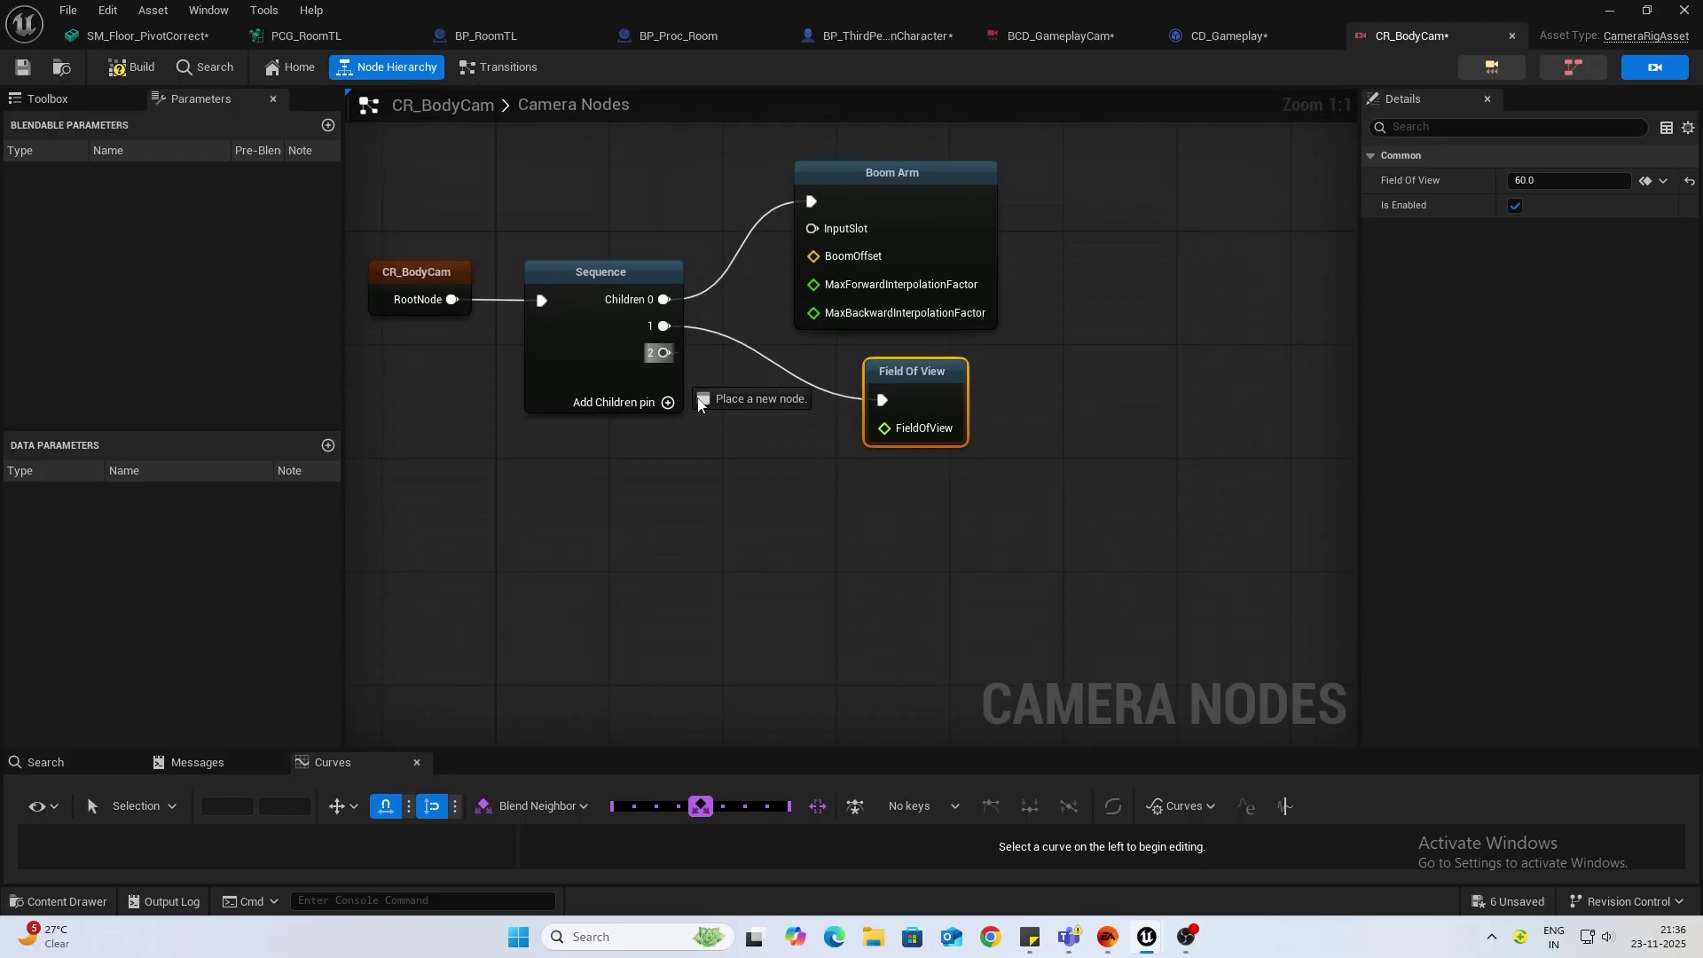
pyautogui.moveTo(719, 425); pyautogui.dragTo(815, 516)
pyautogui.write('camera sh')
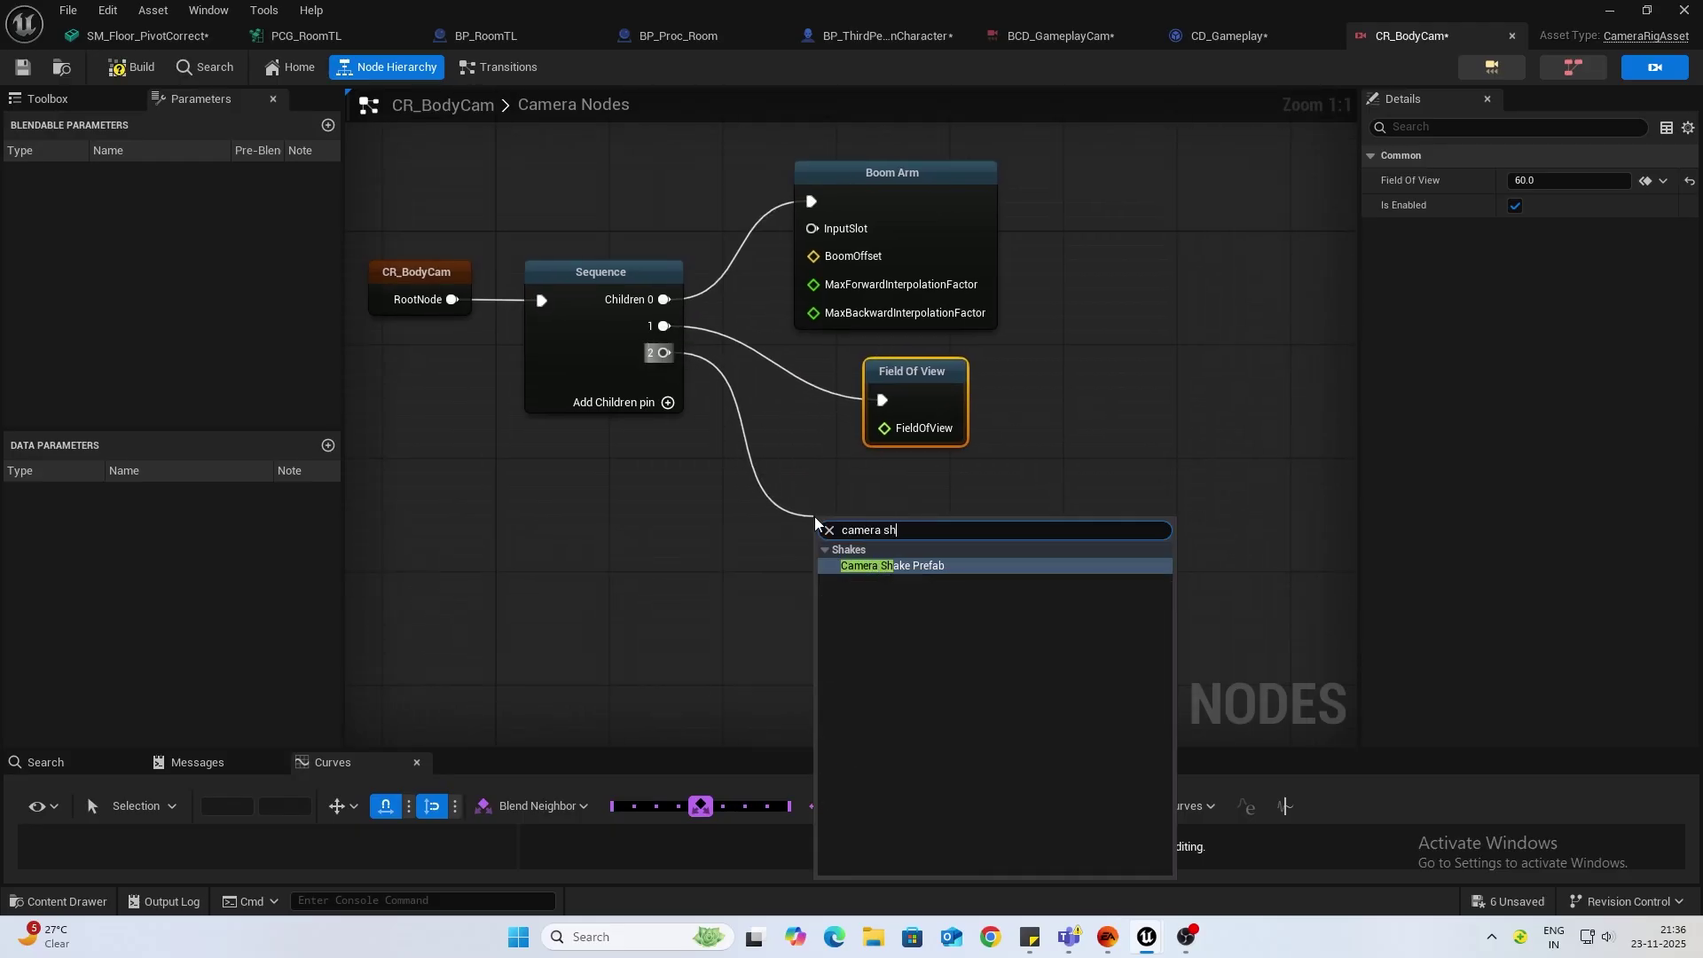
pyautogui.click(945, 566)
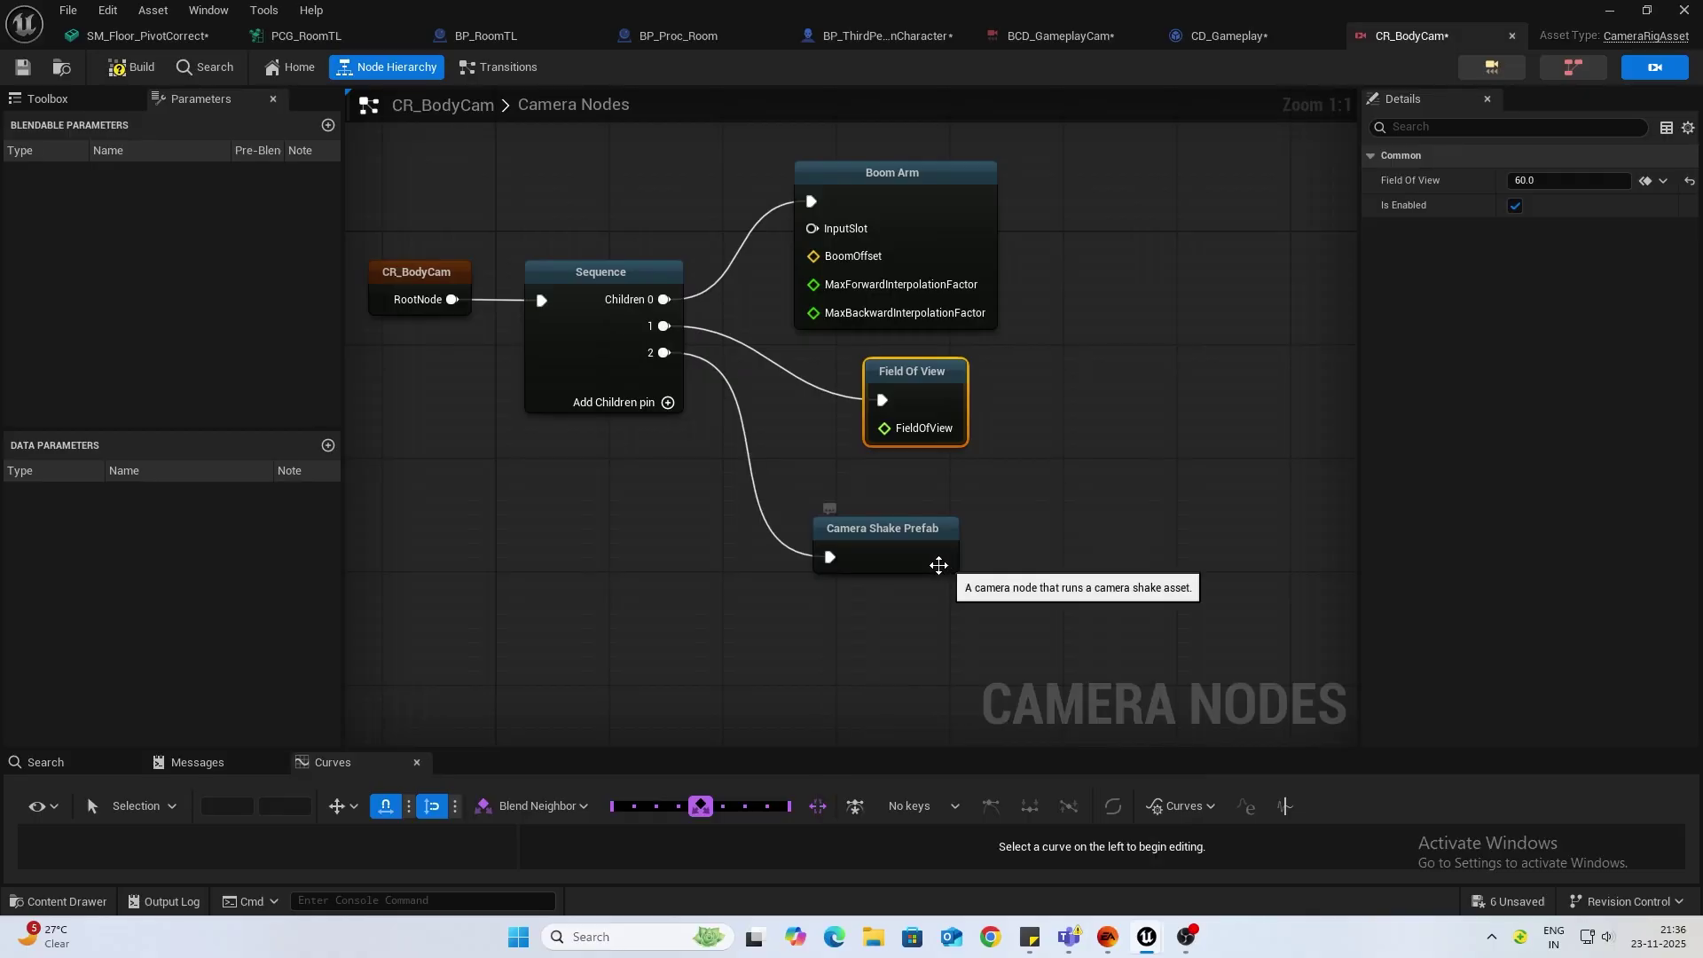
# Step: Create a camera shake asset named CameraShake_BodyCam in the GameplayCam folder for the Camera Shake Prefab node, and open it
pyautogui.click(1587, 182)
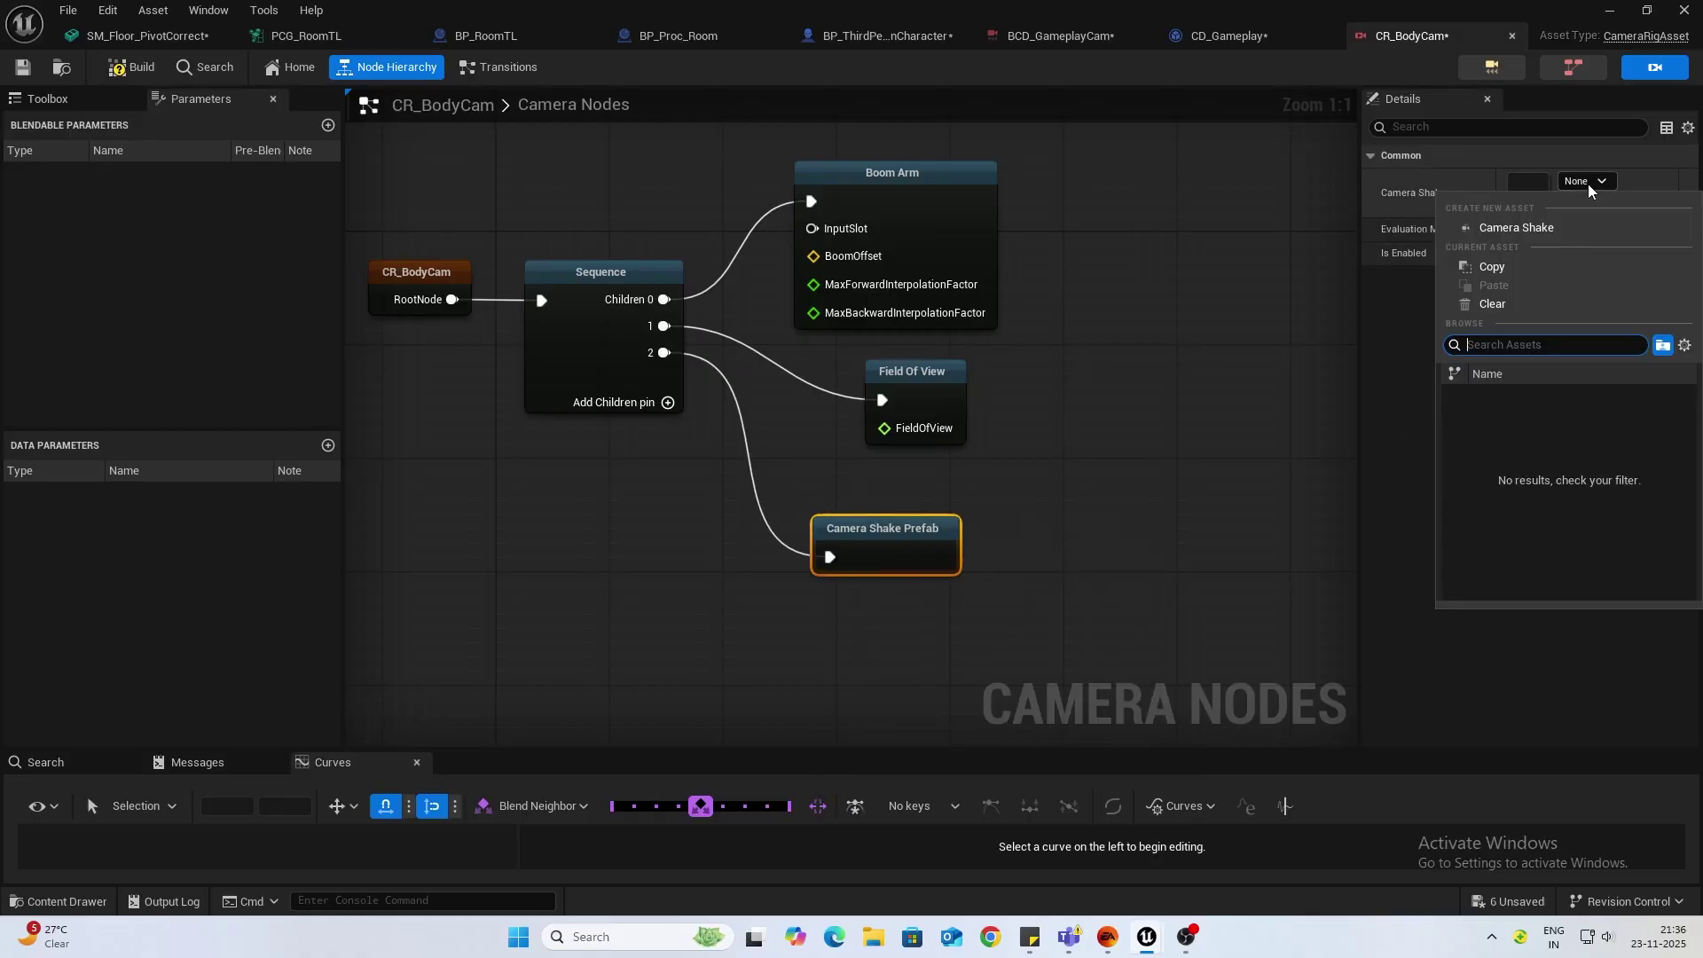
pyautogui.click(1478, 230)
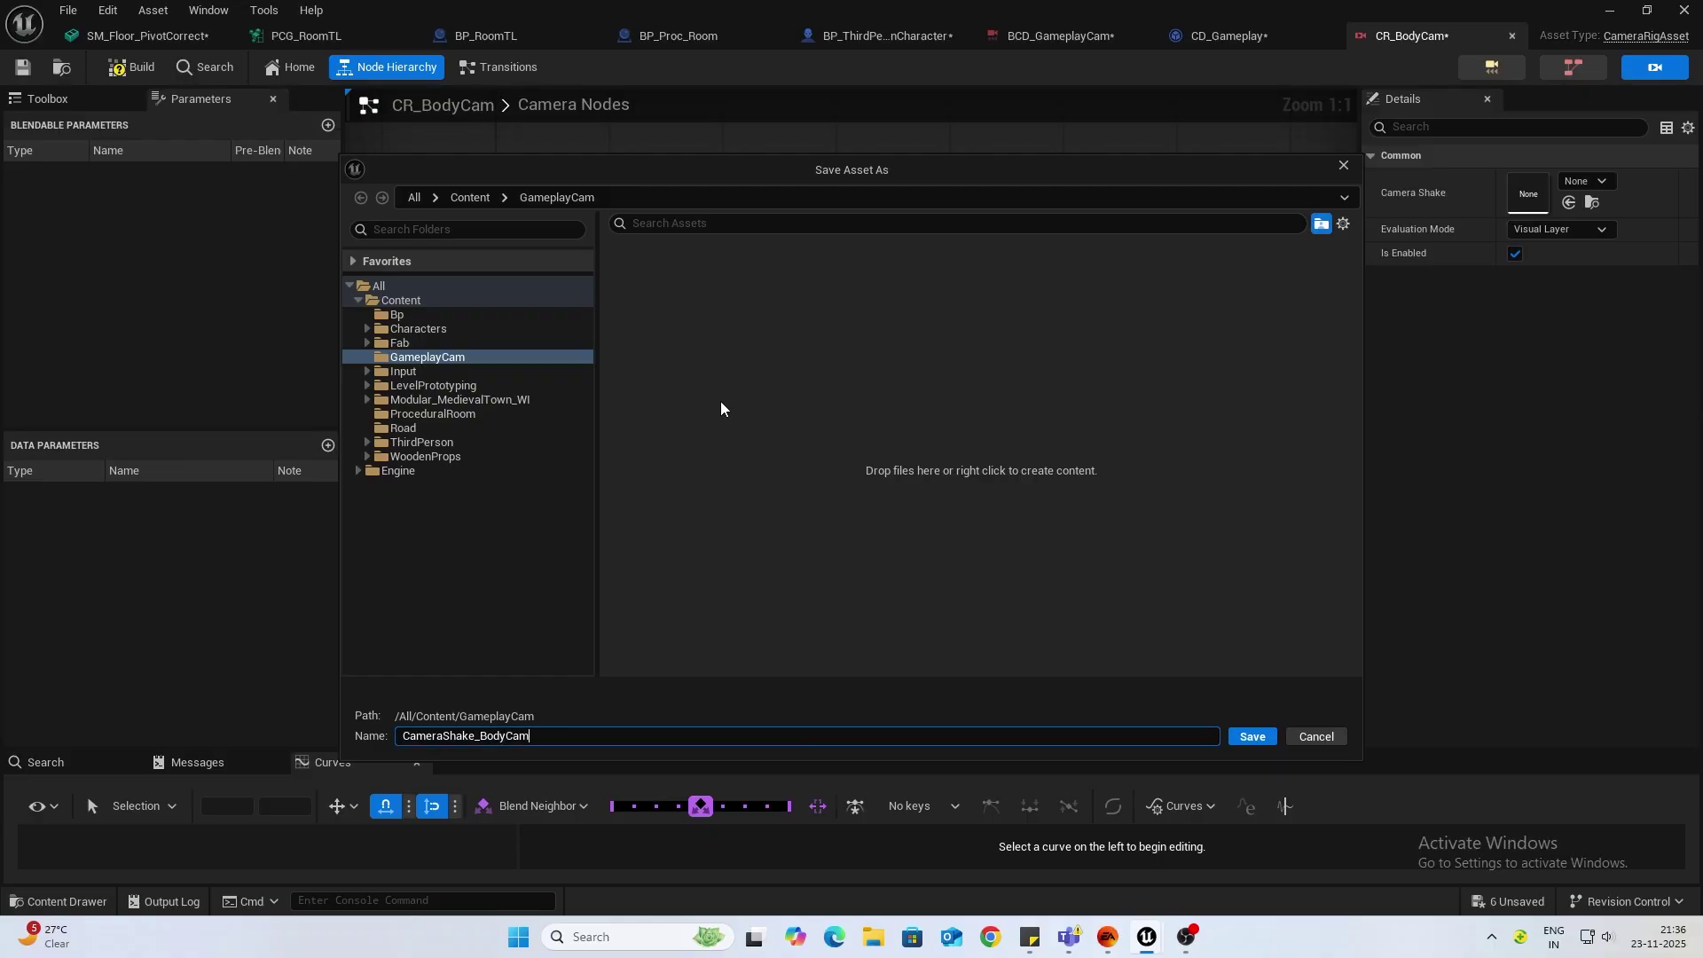
pyautogui.press('Return')
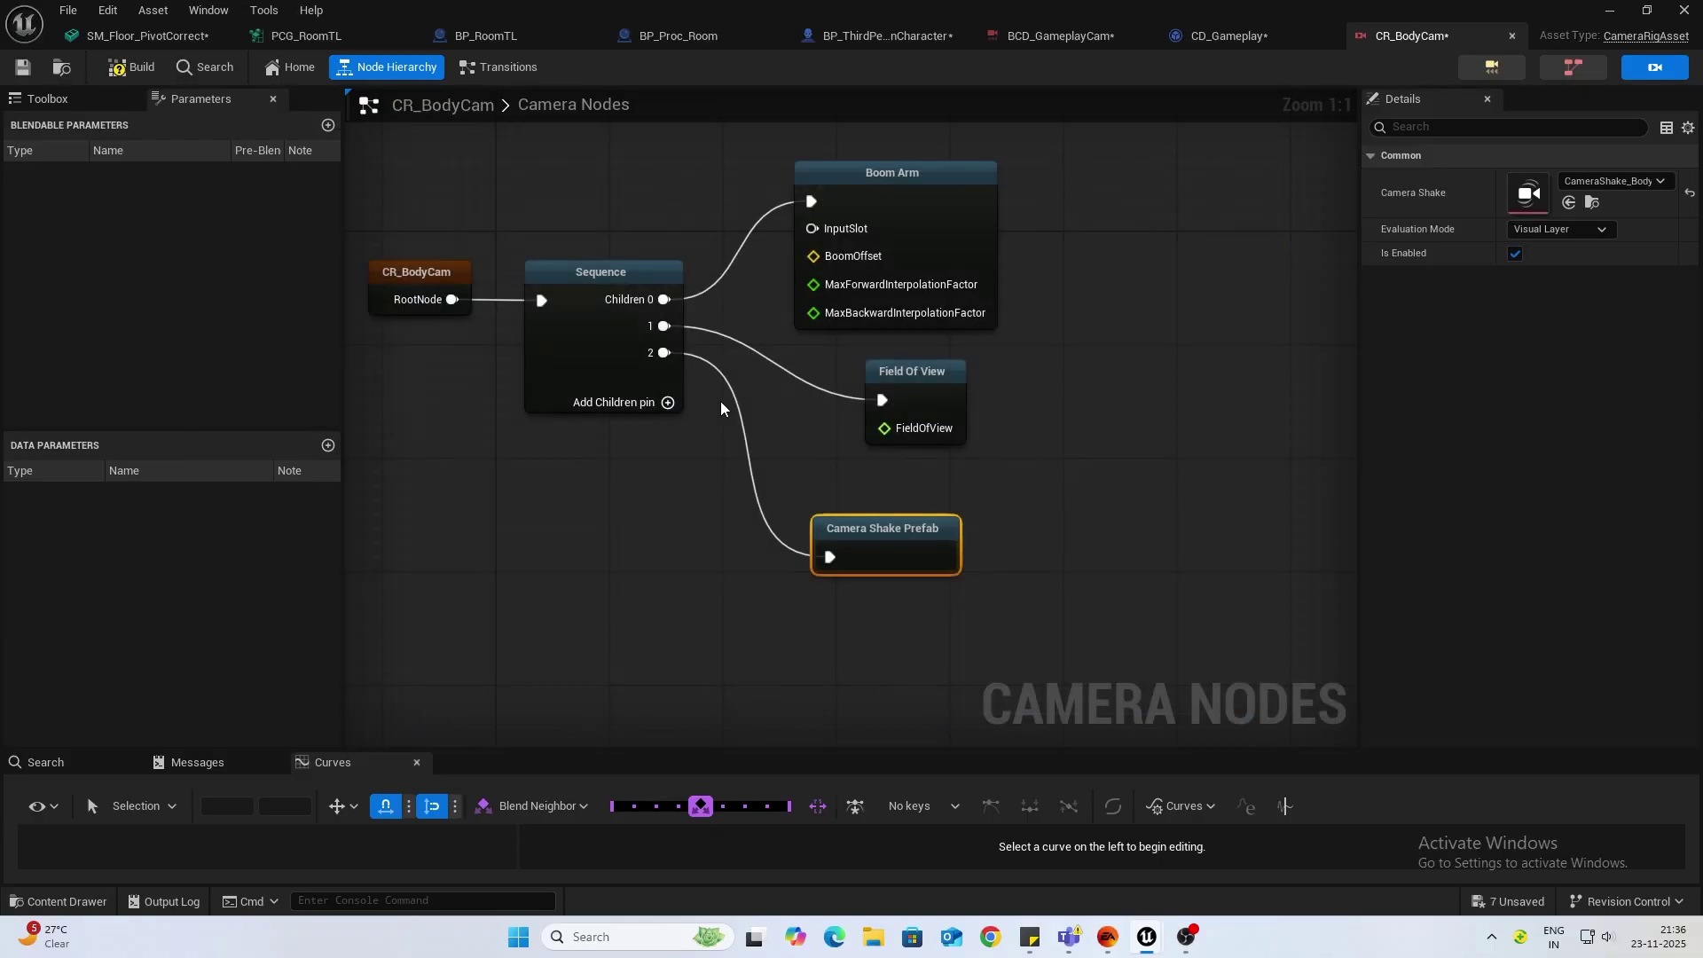
pyautogui.click(1594, 202)
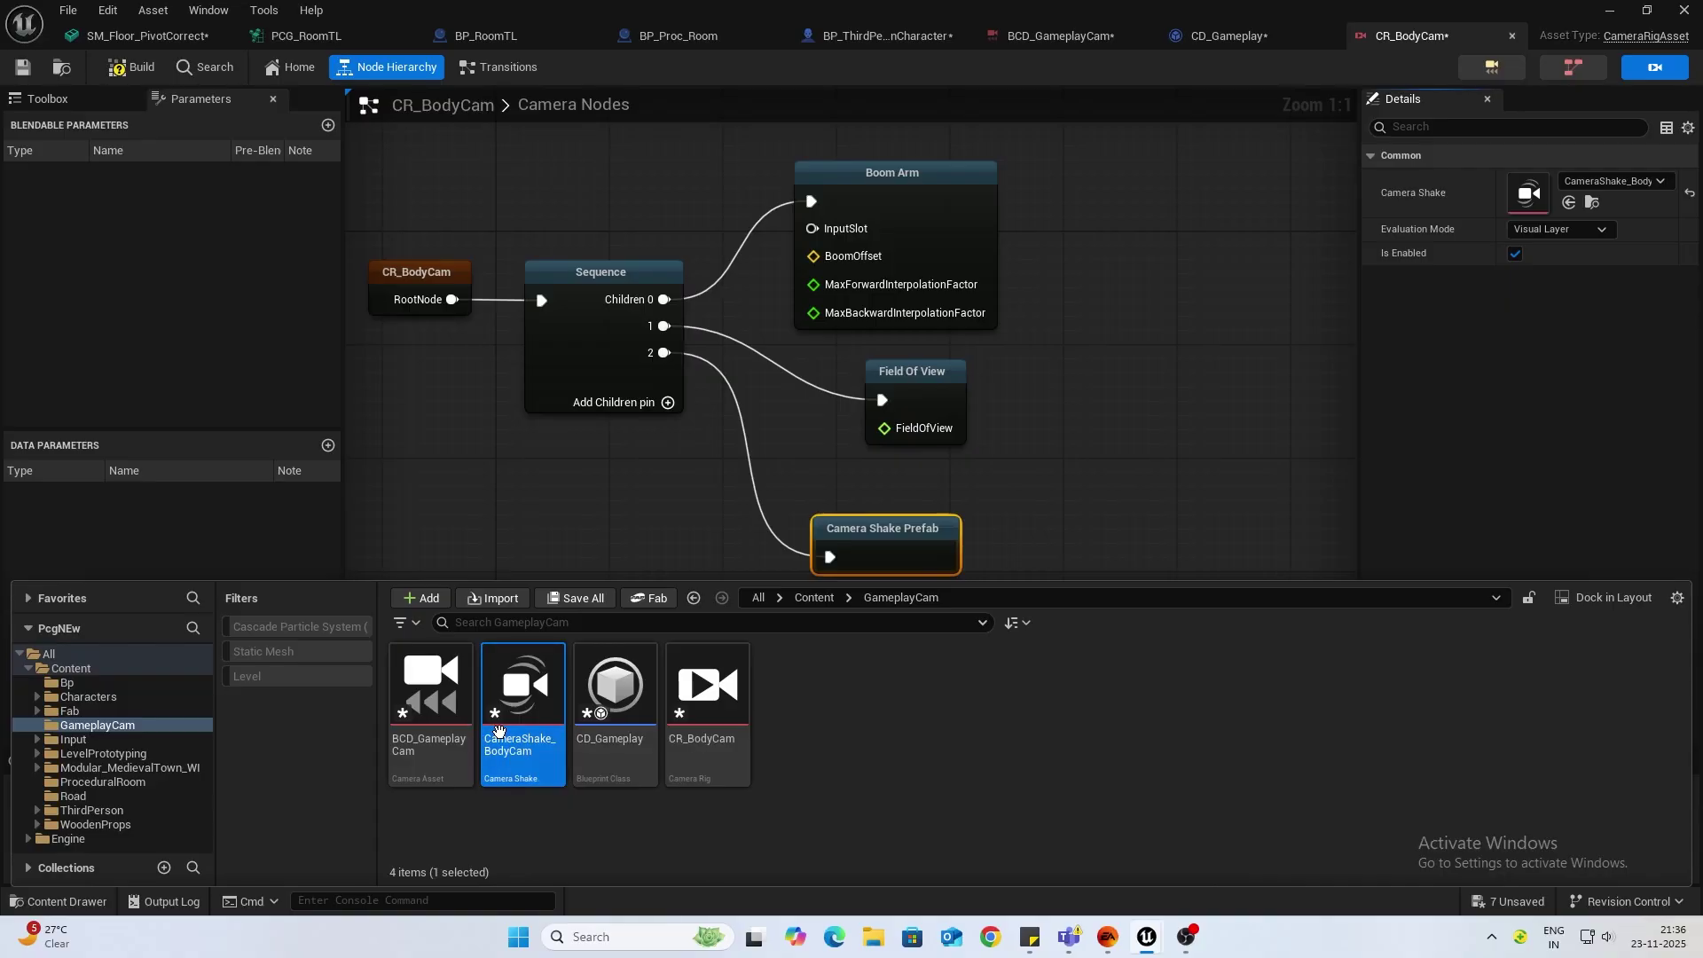
pyautogui.doubleClick(523, 709)
pyautogui.click(880, 376)
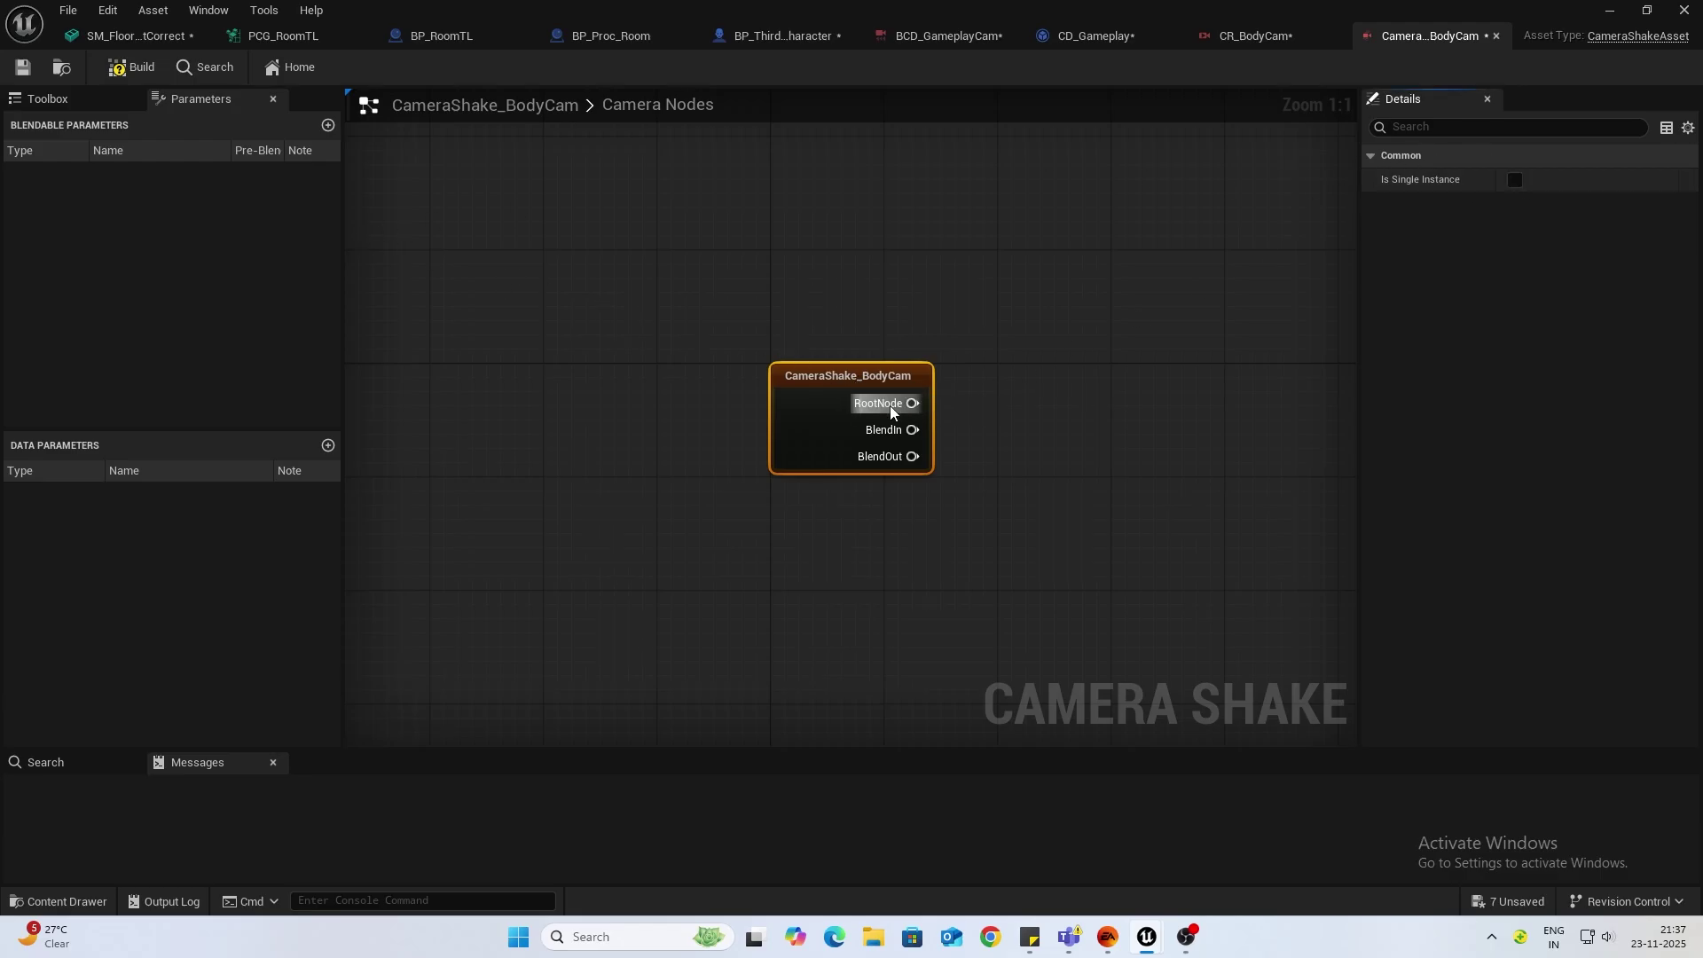
pyautogui.moveTo(1032, 405); pyautogui.dragTo(1033, 405)
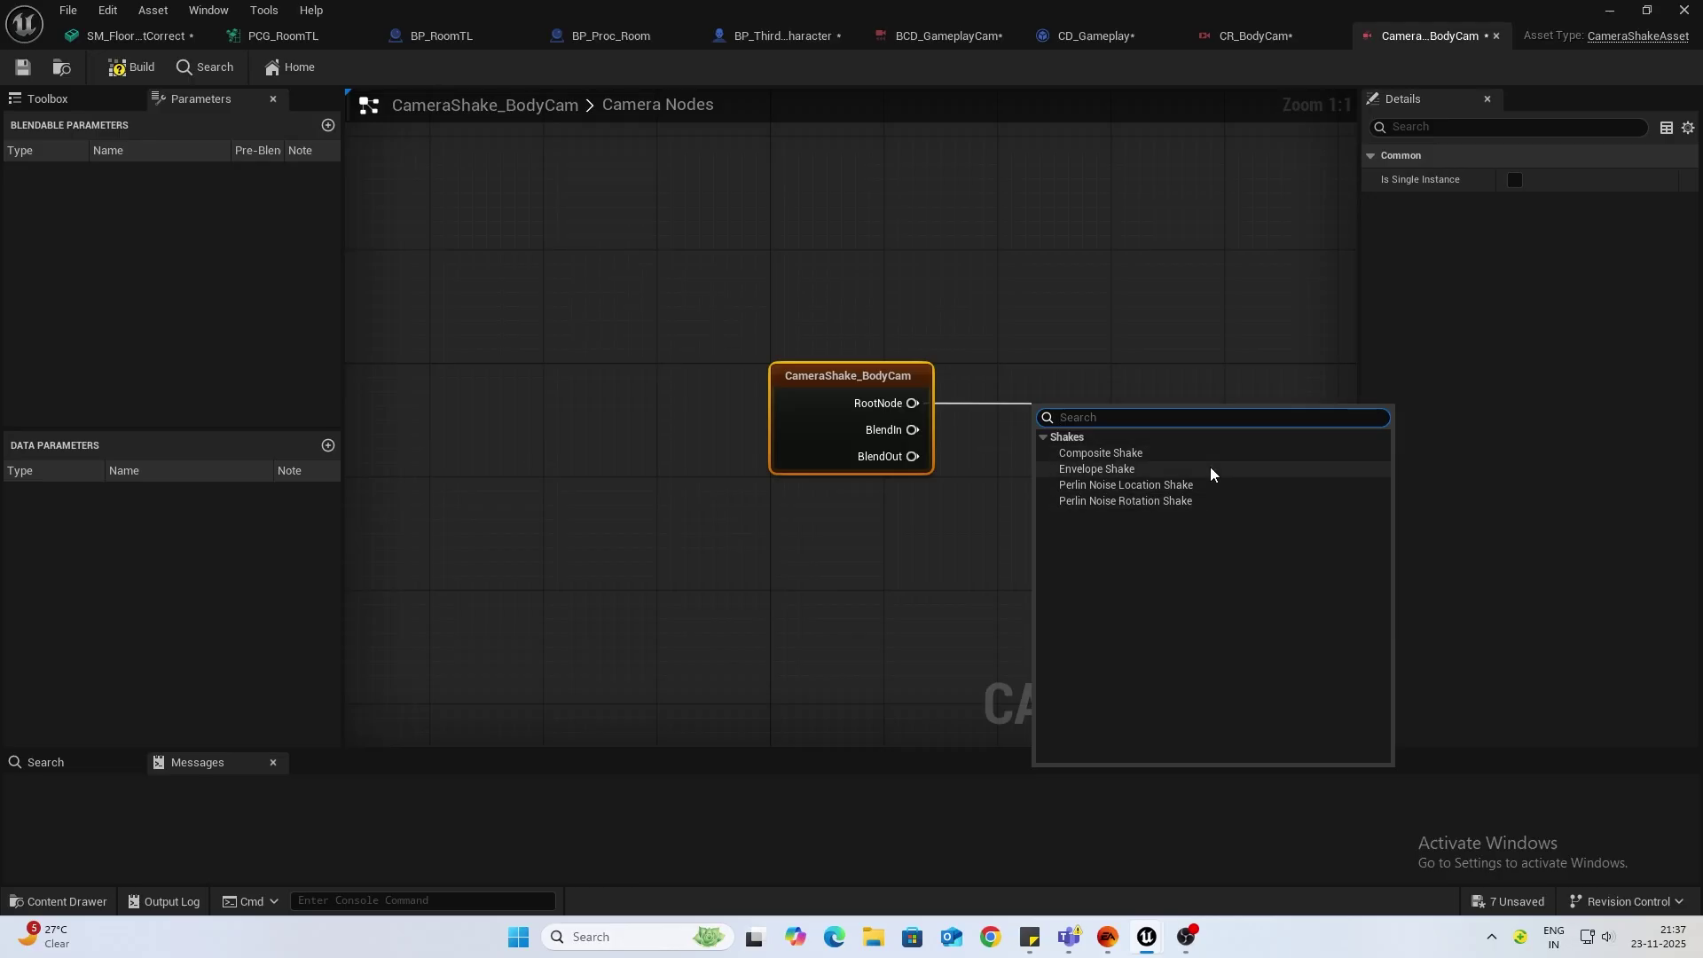
pyautogui.click(1113, 453)
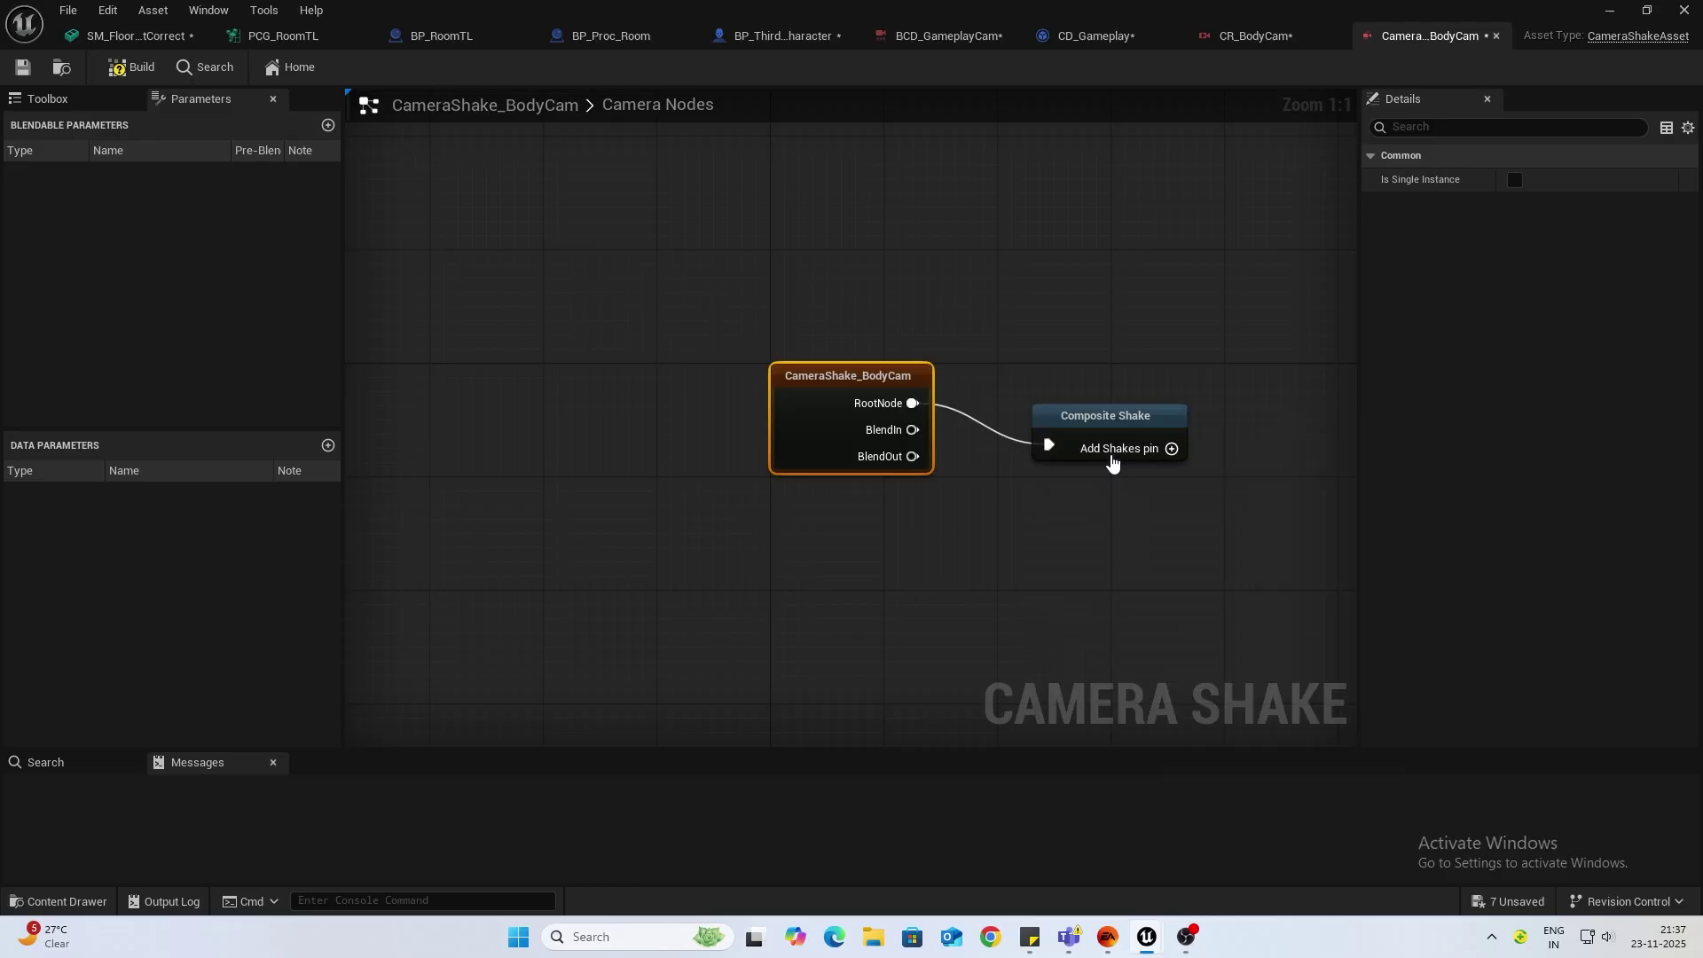
pyautogui.click(1159, 449)
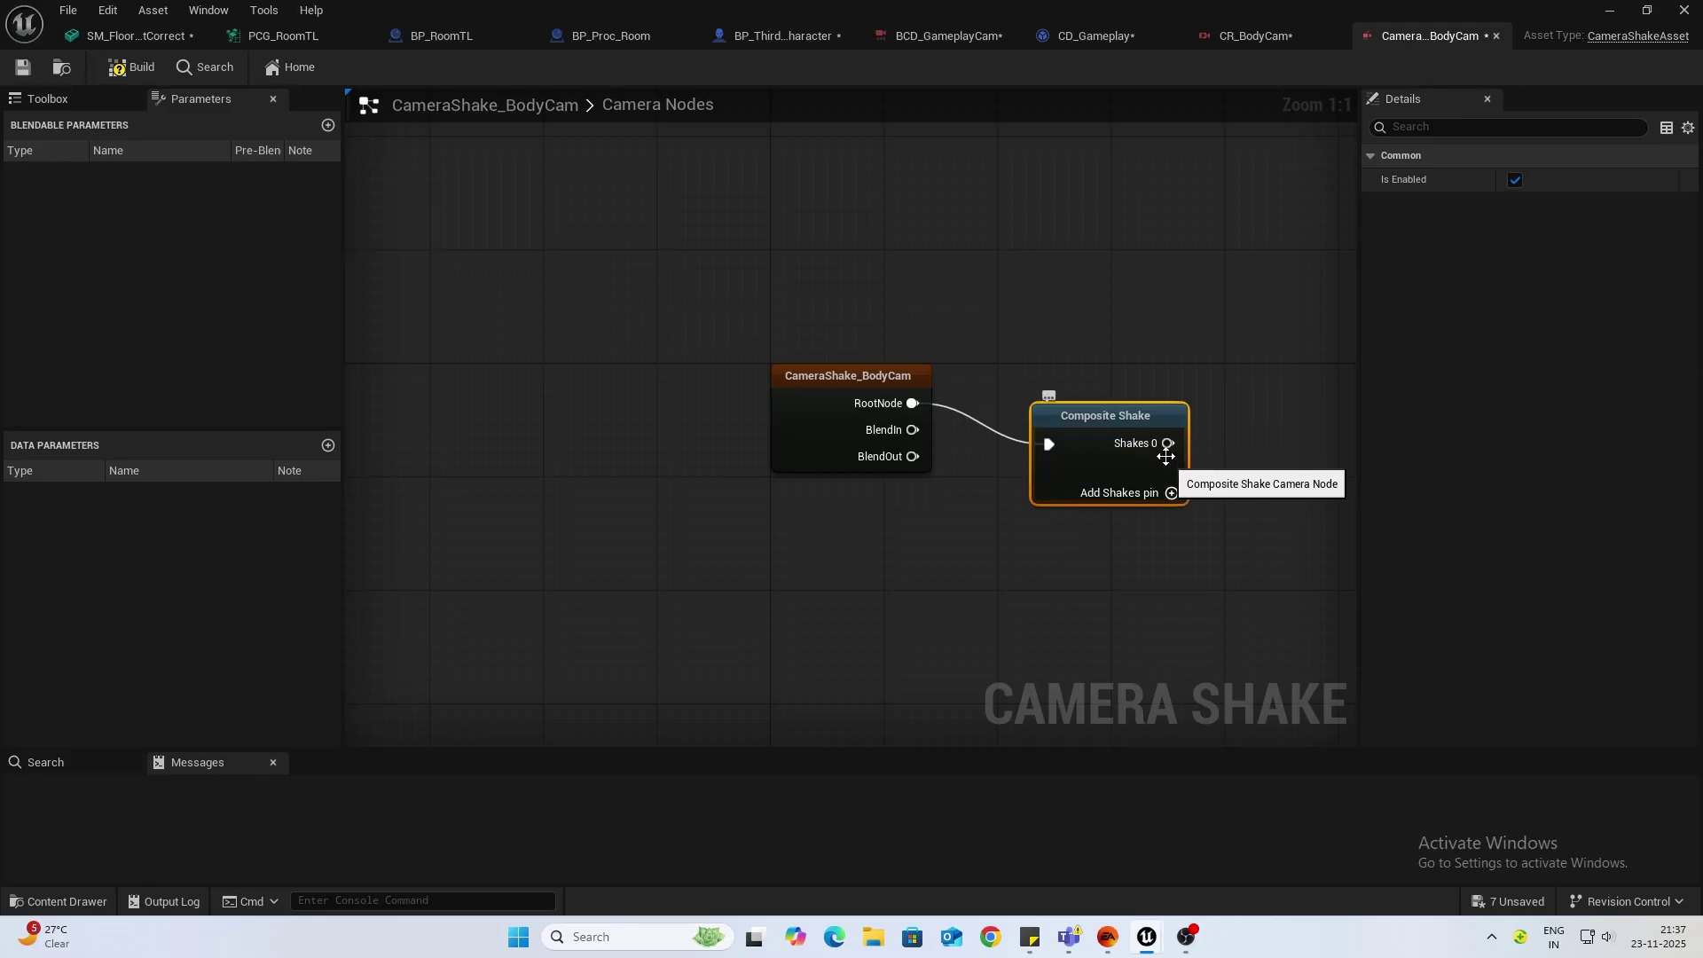
pyautogui.press('Delete')
# Step: Connect a Perlin Noise Location Shake node to the RootNode output of CameraShake_BodyCam and expand its X, Y and Z settings
pyautogui.moveTo(913, 404); pyautogui.dragTo(1002, 426)
pyautogui.click(1124, 505)
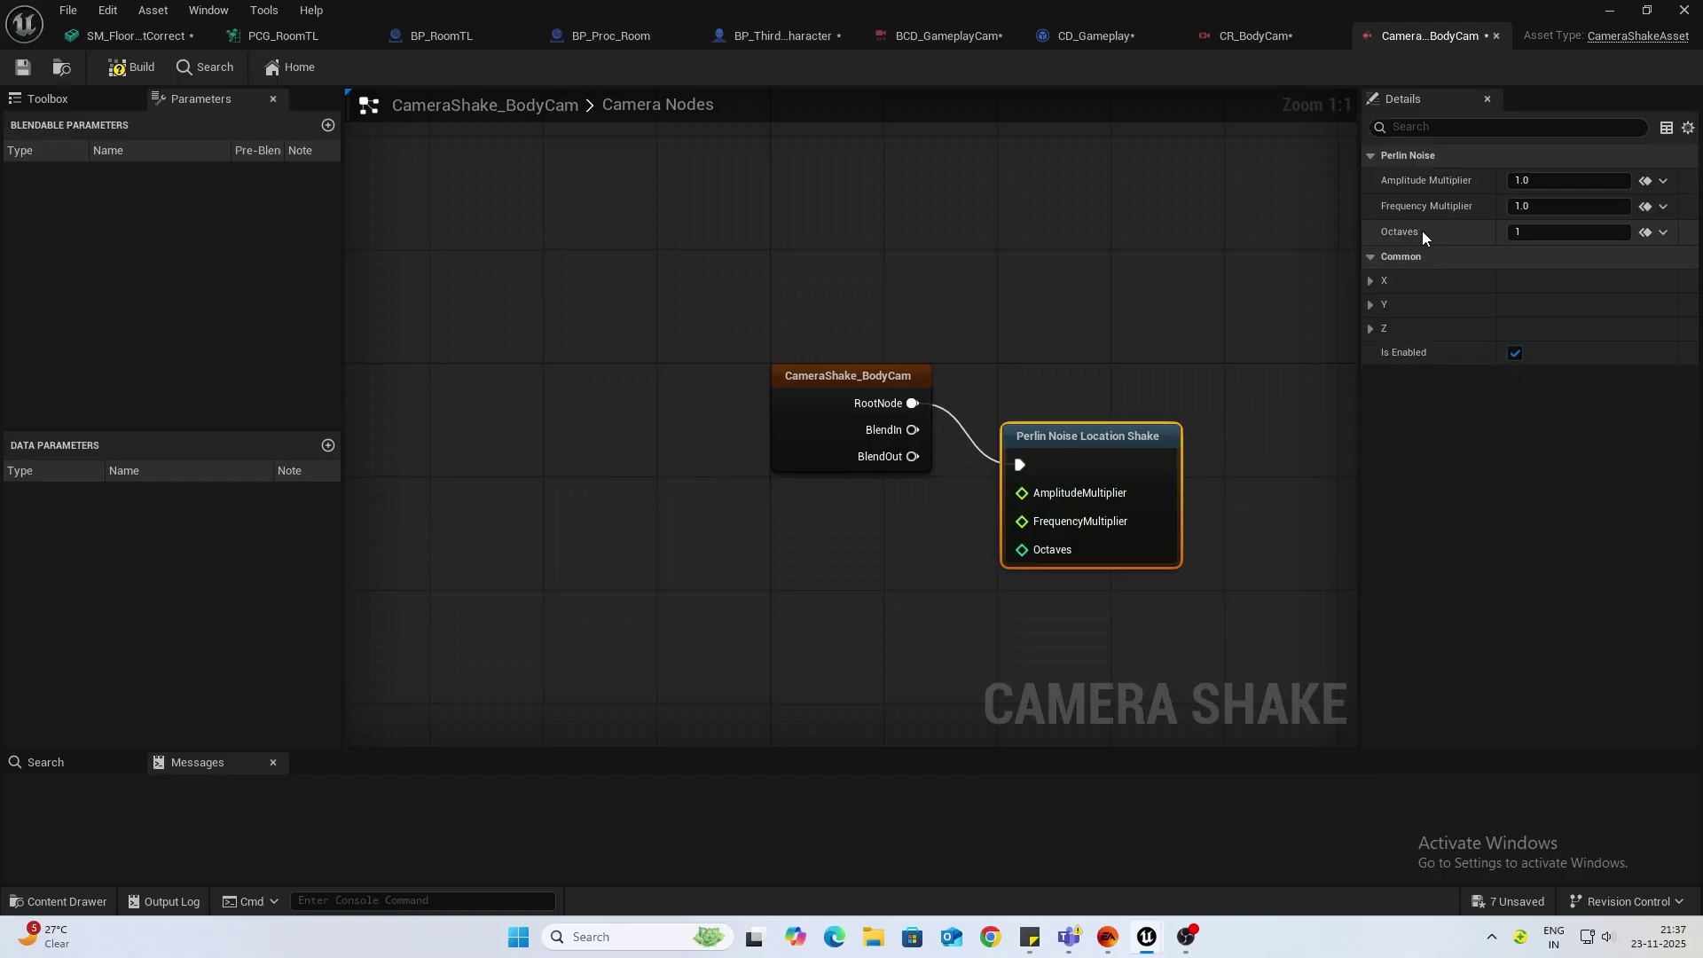
pyautogui.click(1370, 280)
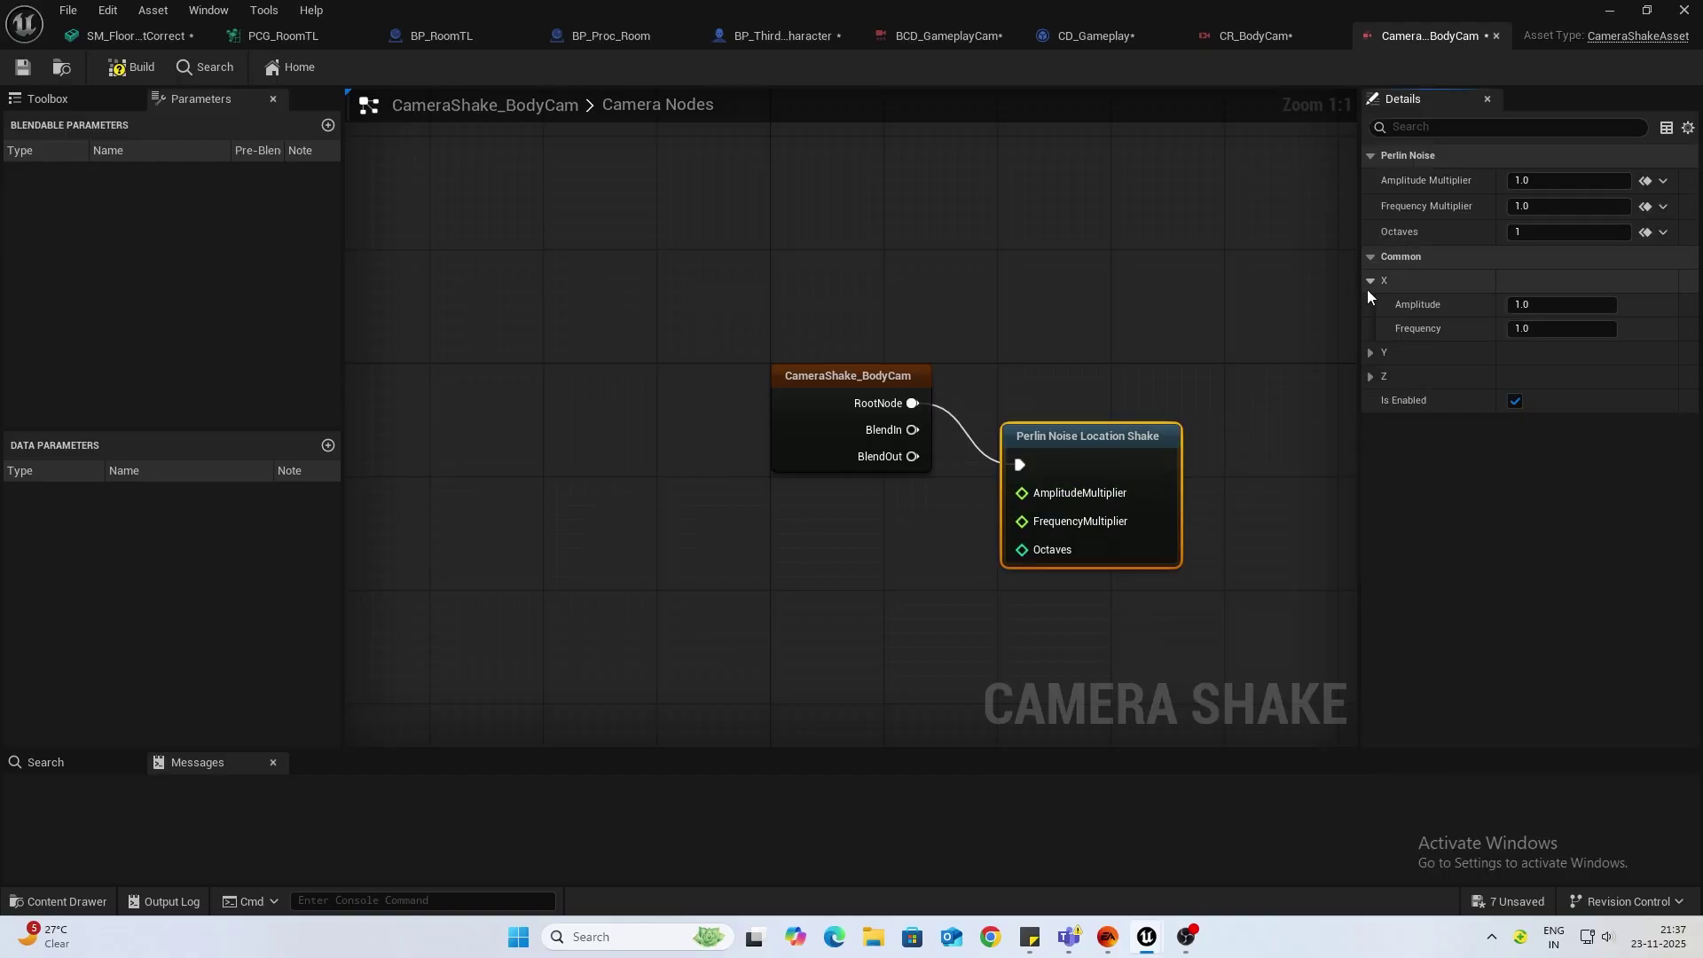
pyautogui.click(1370, 352)
pyautogui.click(1370, 424)
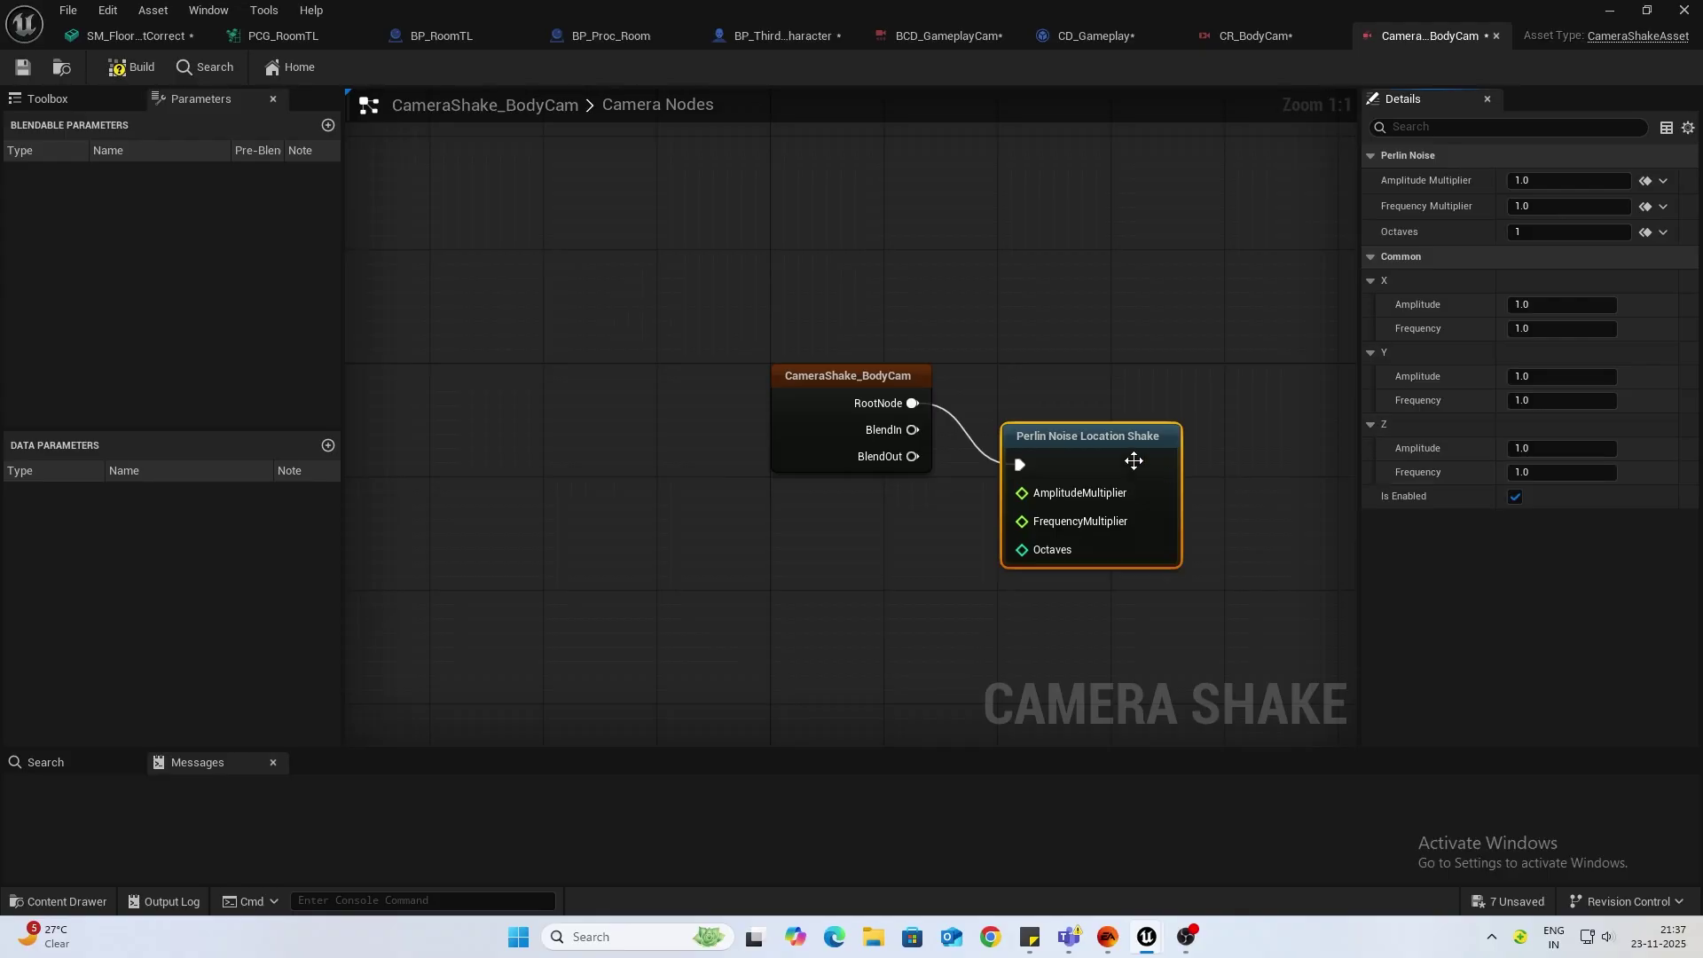
pyautogui.moveTo(1124, 460); pyautogui.dragTo(1247, 385)
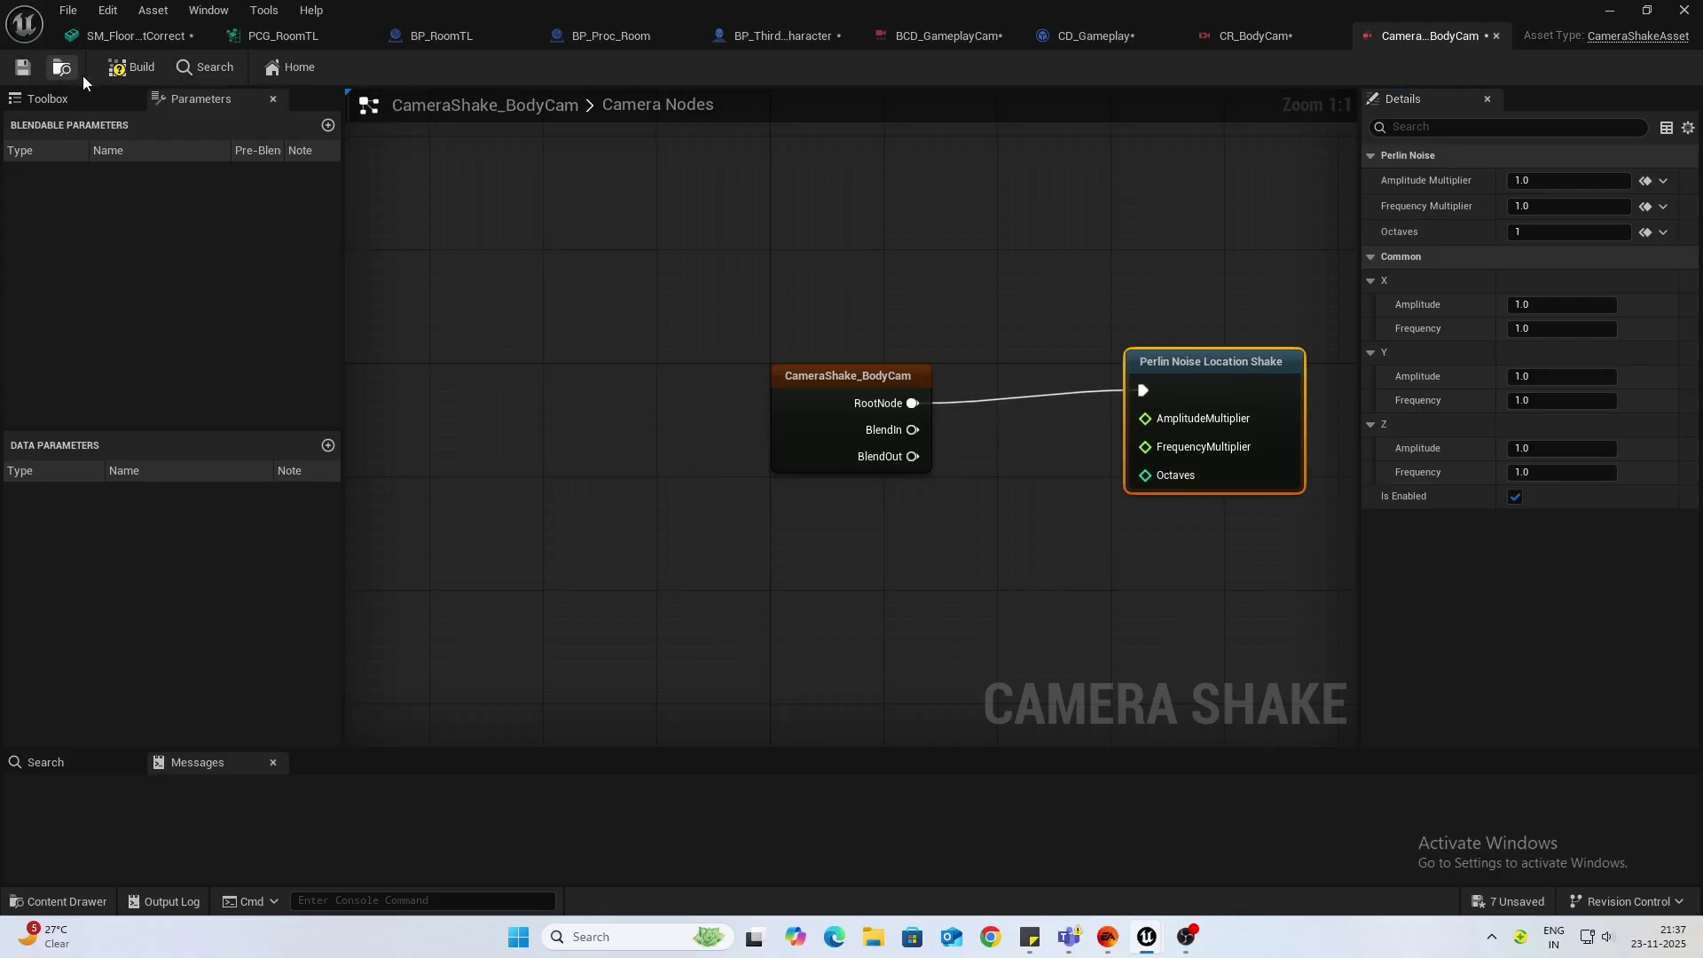
# Step: Play the Room level to check the default camera shake, end the play session, and return to CameraShake_BodyCam
pyautogui.click(1610, 11)
pyautogui.hotkey('alt', 'p')
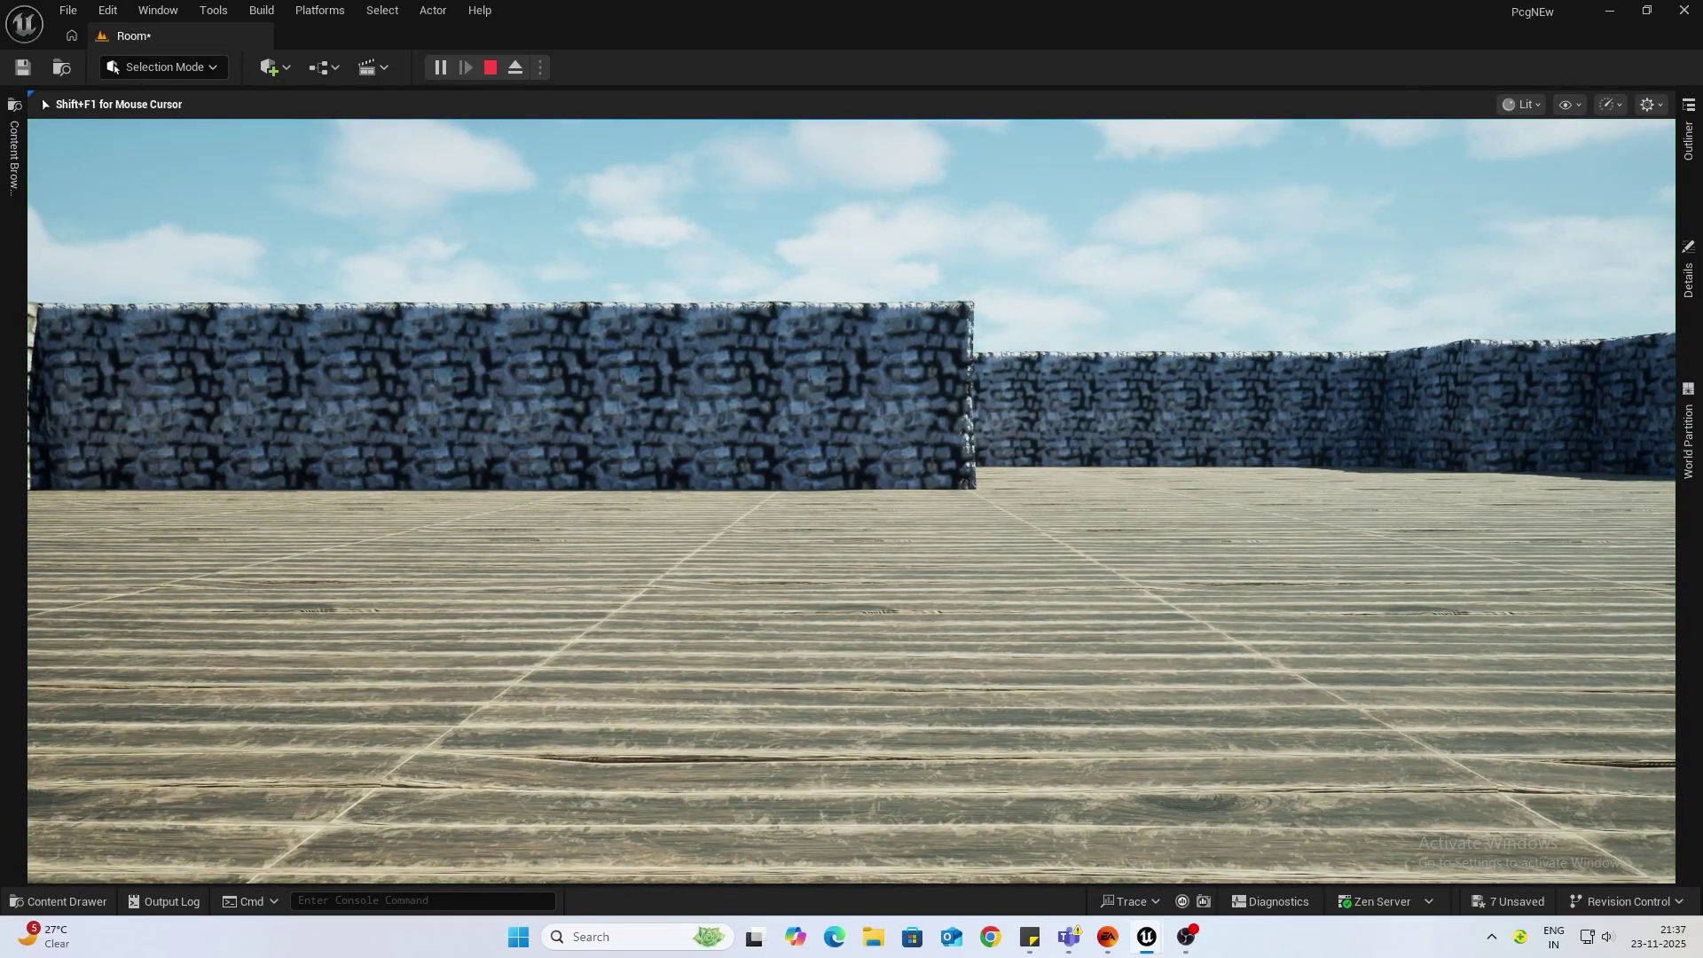
pyautogui.press('Escape')
pyautogui.hotkey('alt', 'Tab')
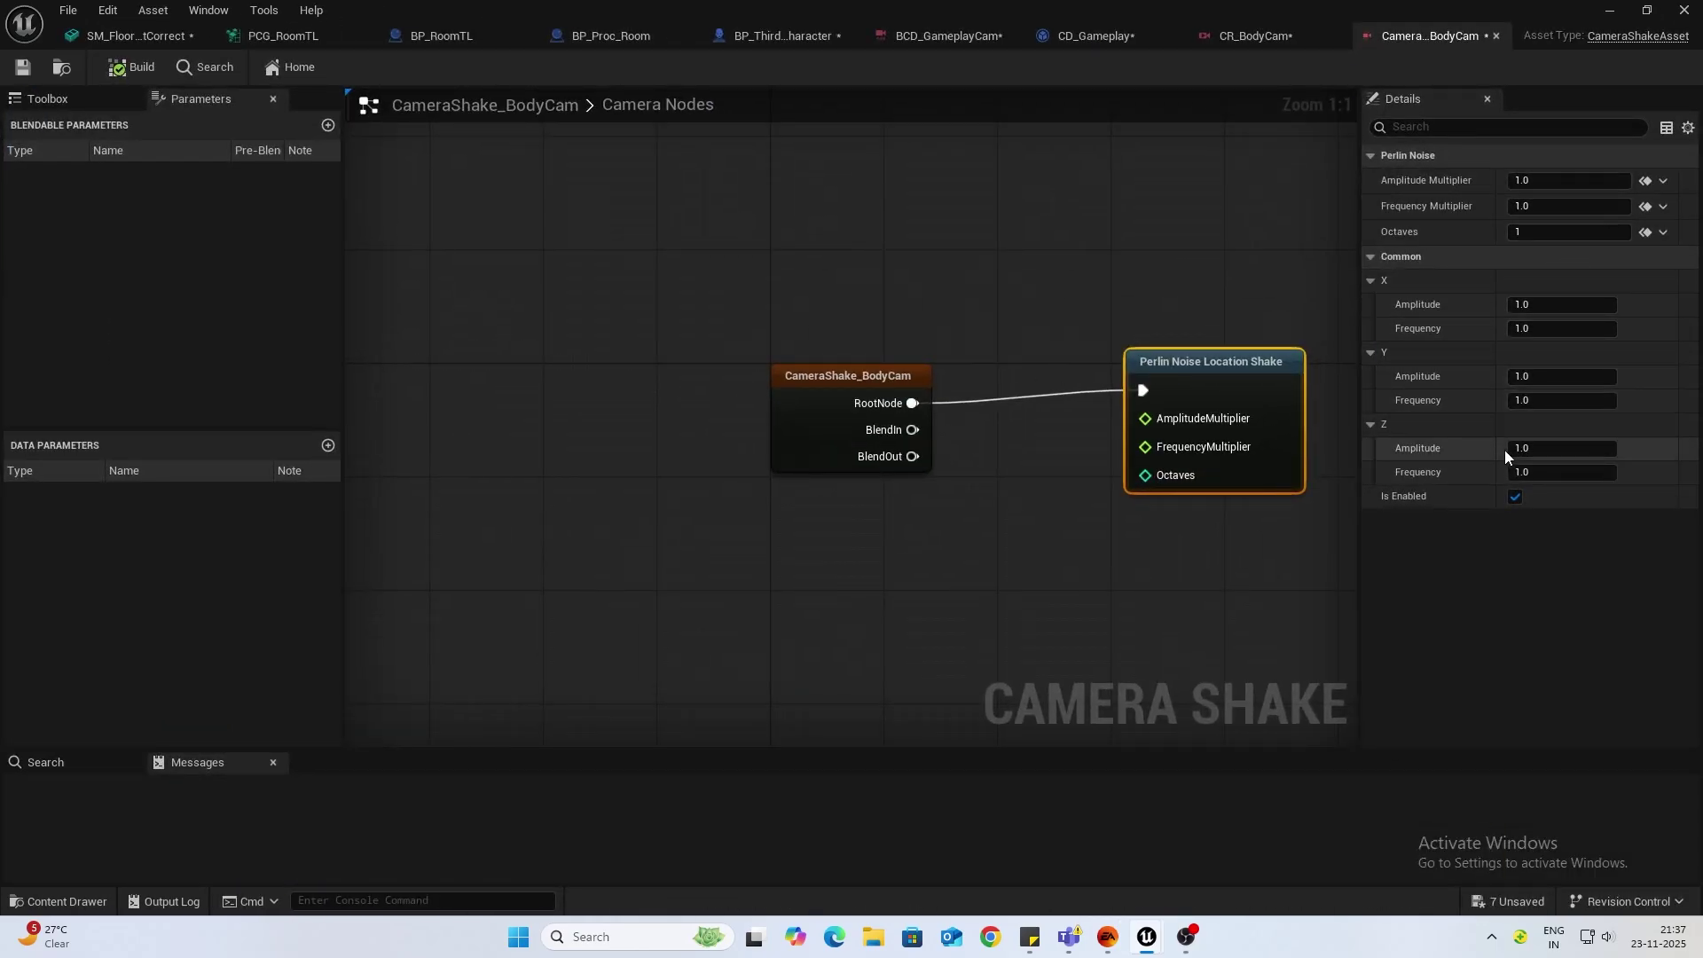
# Step: Set the Perlin Noise Location Shake's Z amplitude and frequency to 2 and its X amplitude to 1.5
pyautogui.click(1548, 454)
pyautogui.write('2')
pyautogui.press('Tab')
pyautogui.write('2')
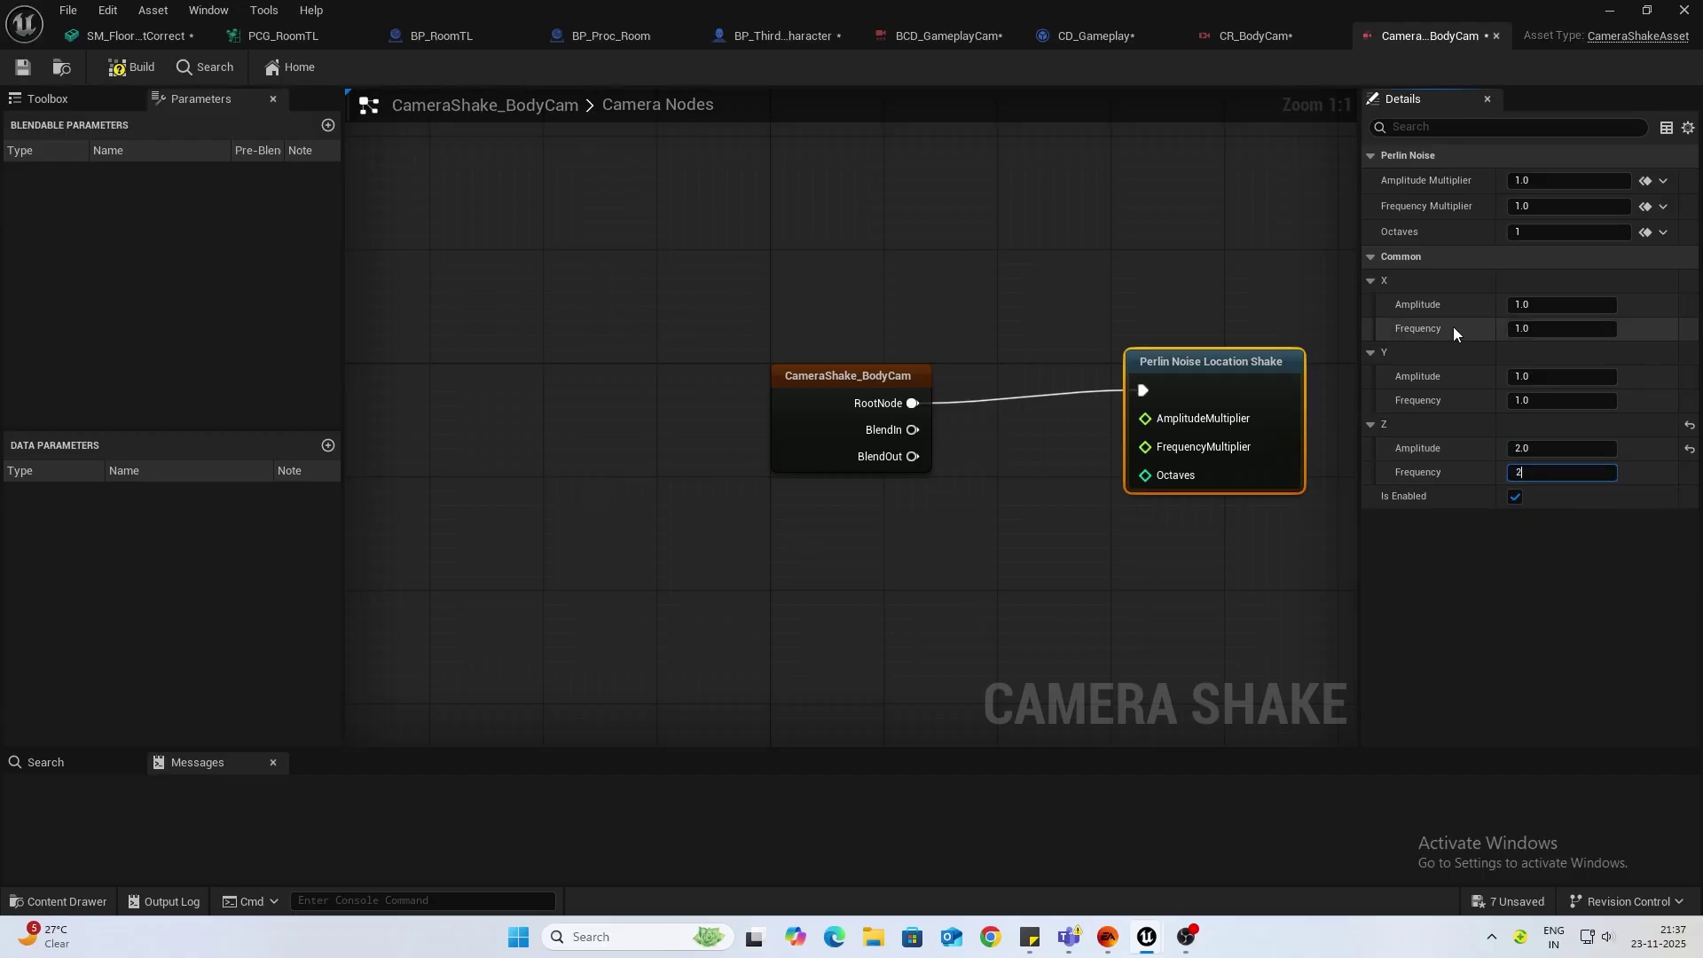
pyautogui.press('Return')
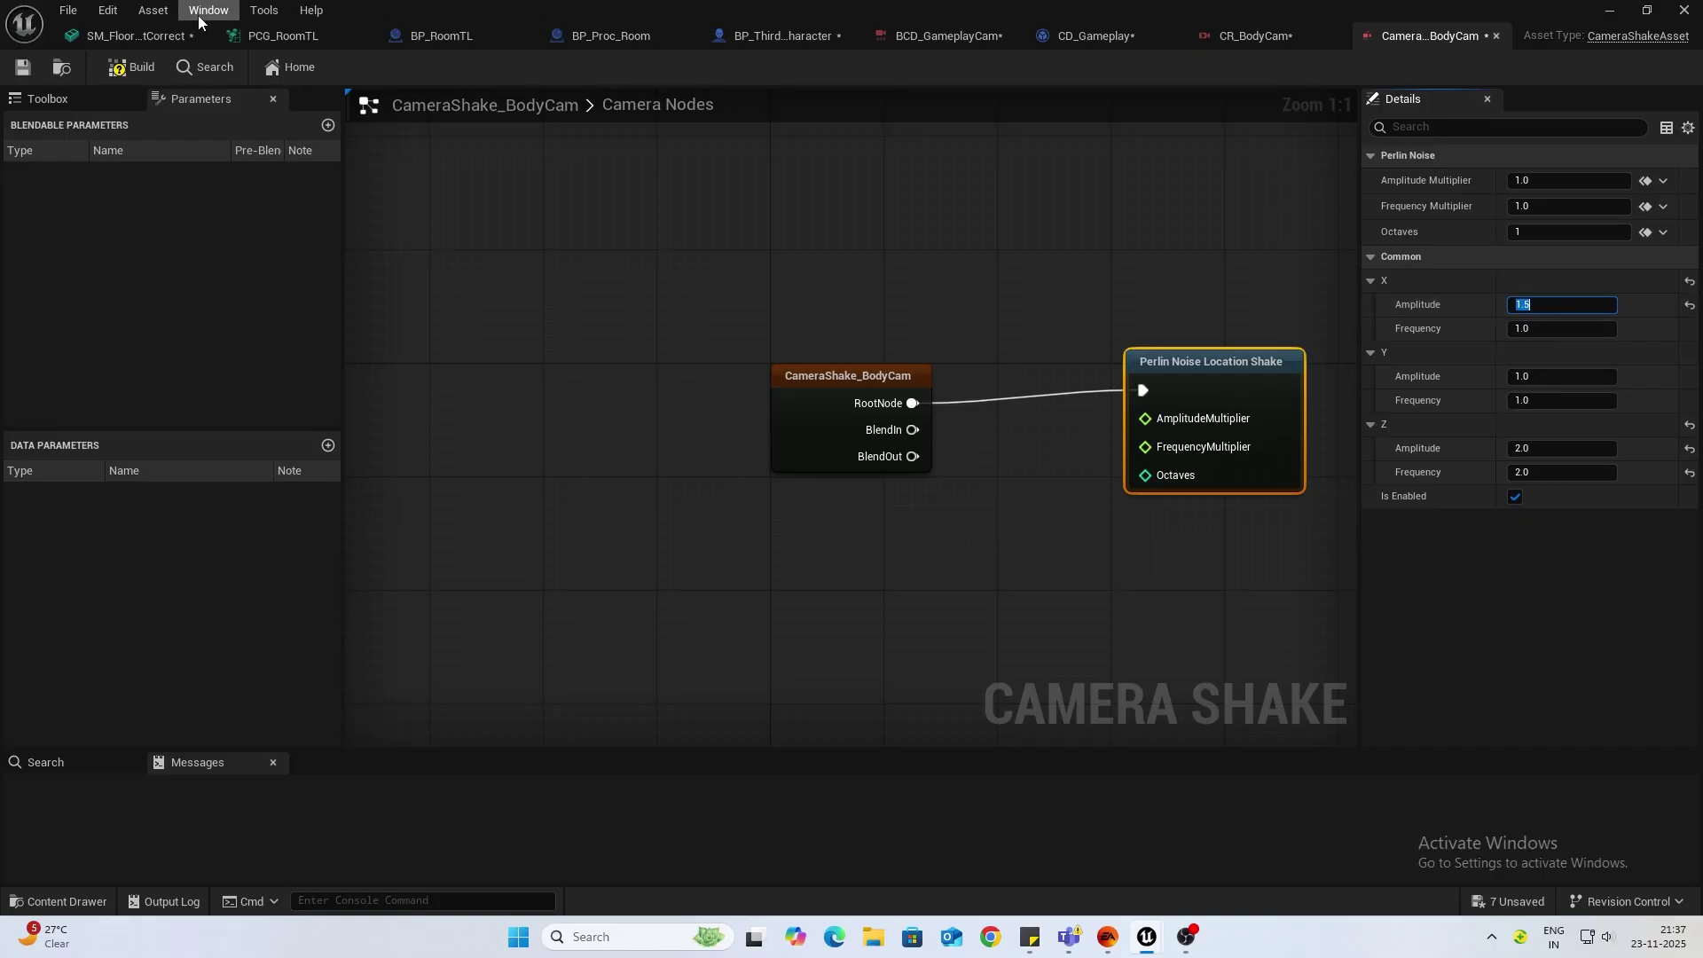
# Step: Play the Room level to check the stronger camera shake while standing and walking, and return to CameraShake_BodyCam
pyautogui.click(1610, 10)
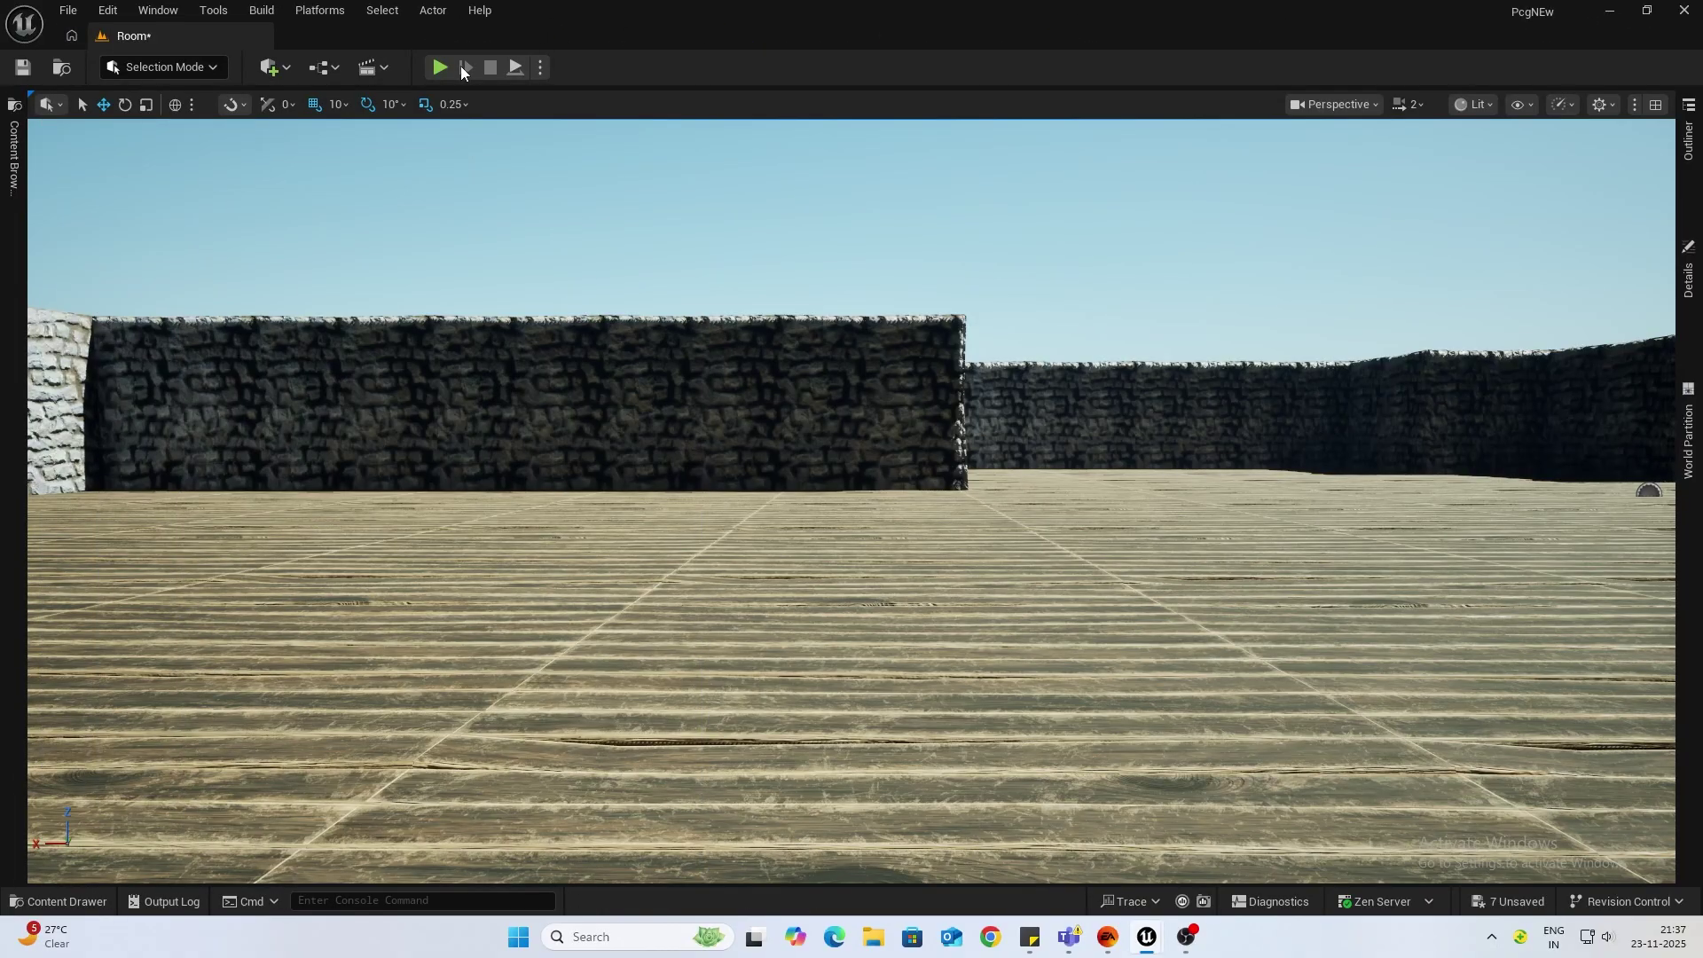
pyautogui.click(440, 68)
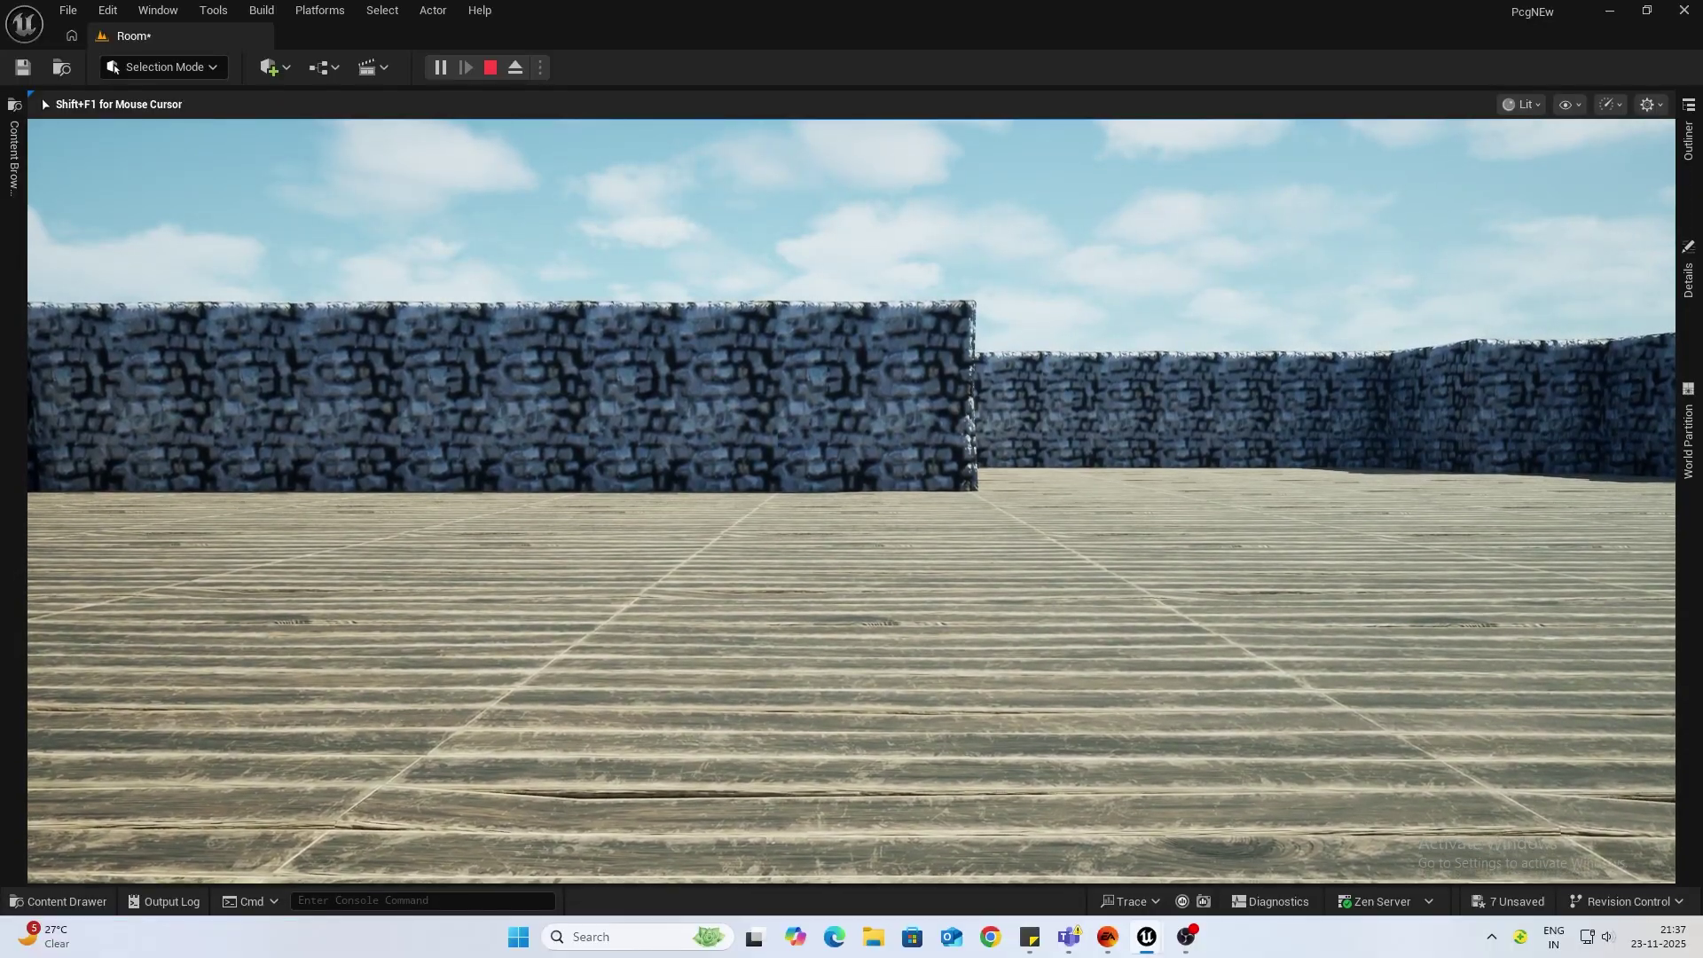
pyautogui.press('w')
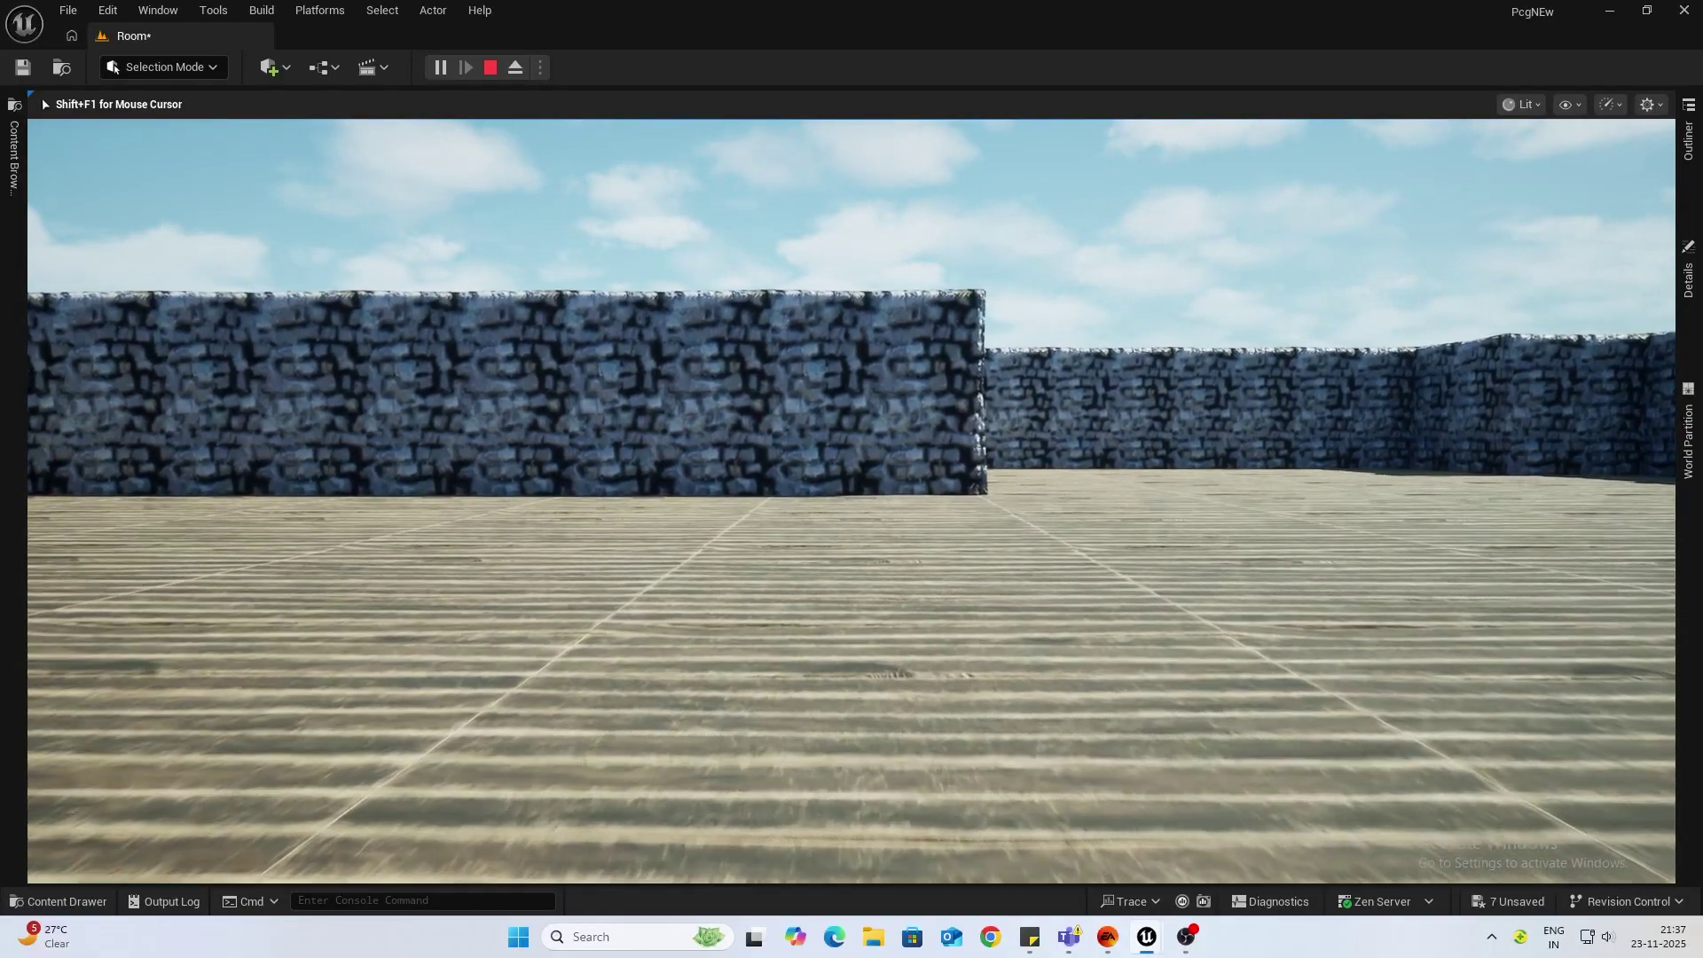
pyautogui.press('w')
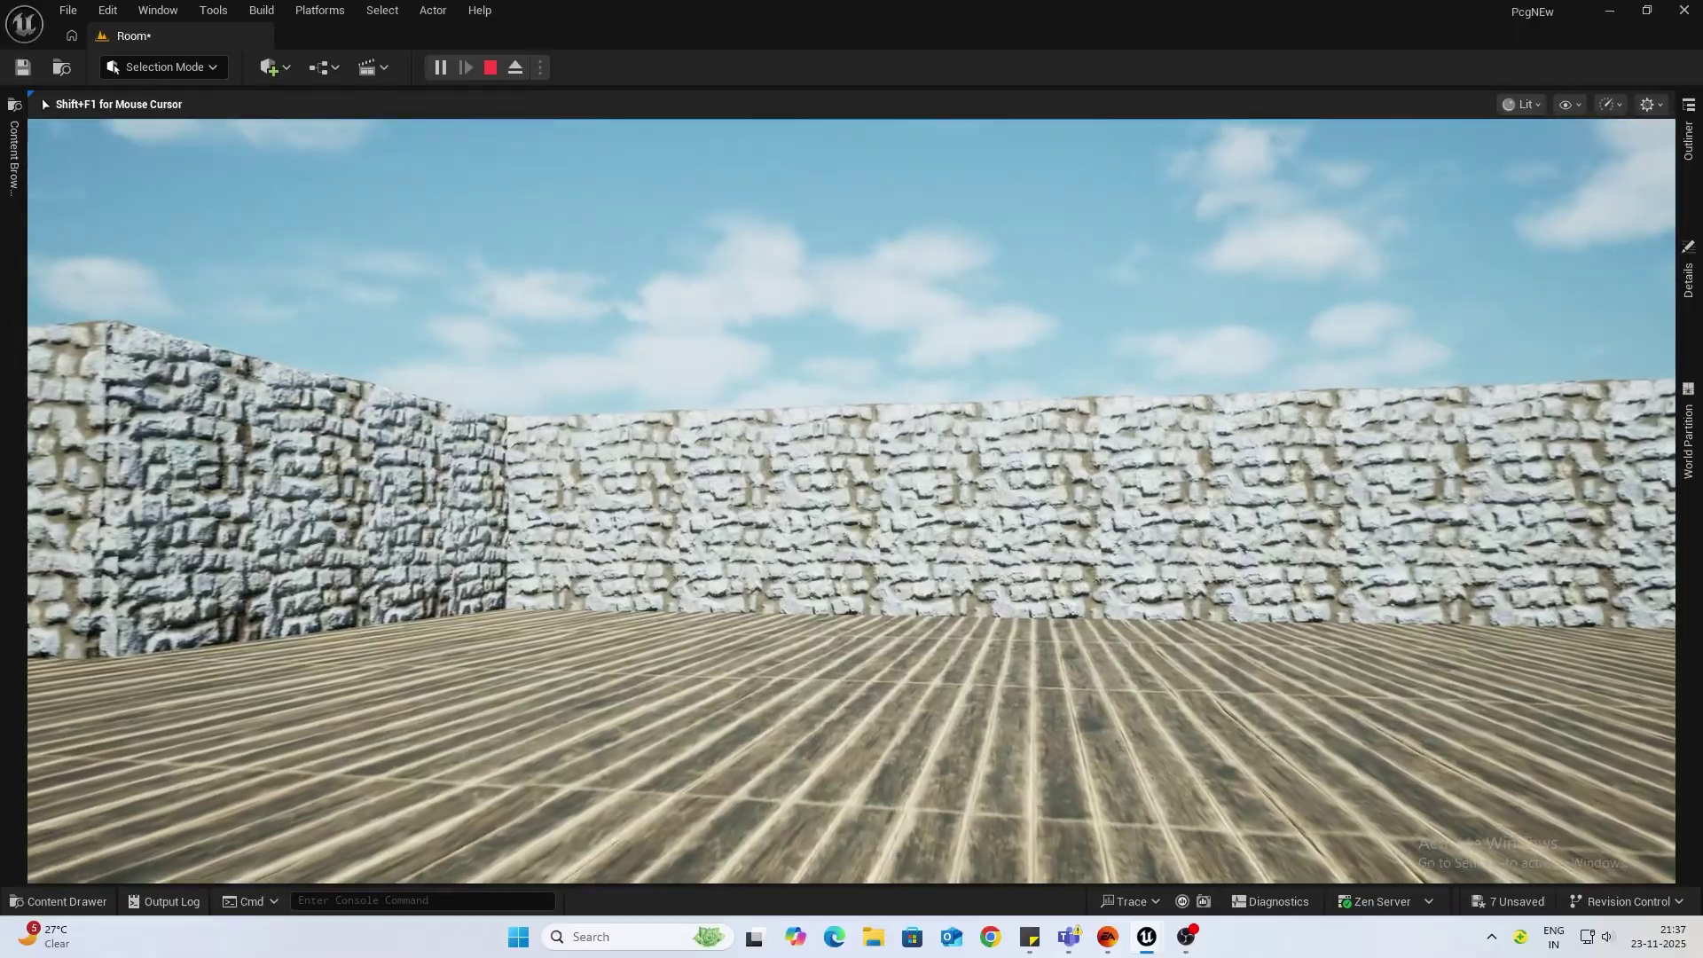
pyautogui.press('w')
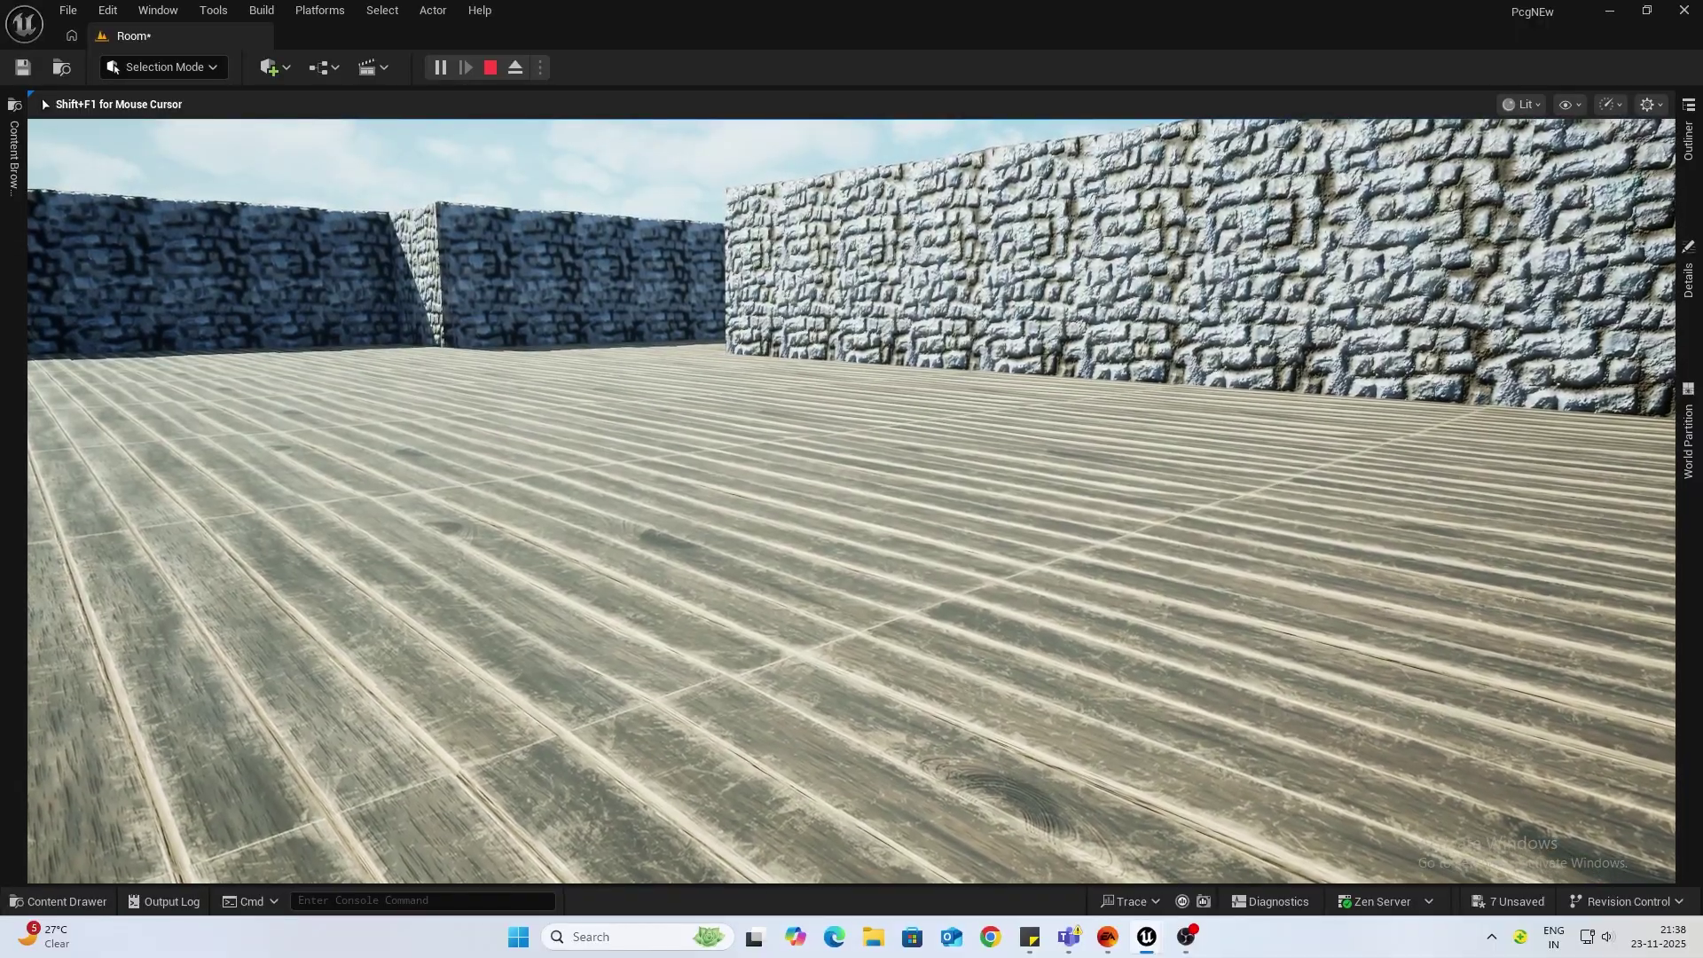
pyautogui.press('w')
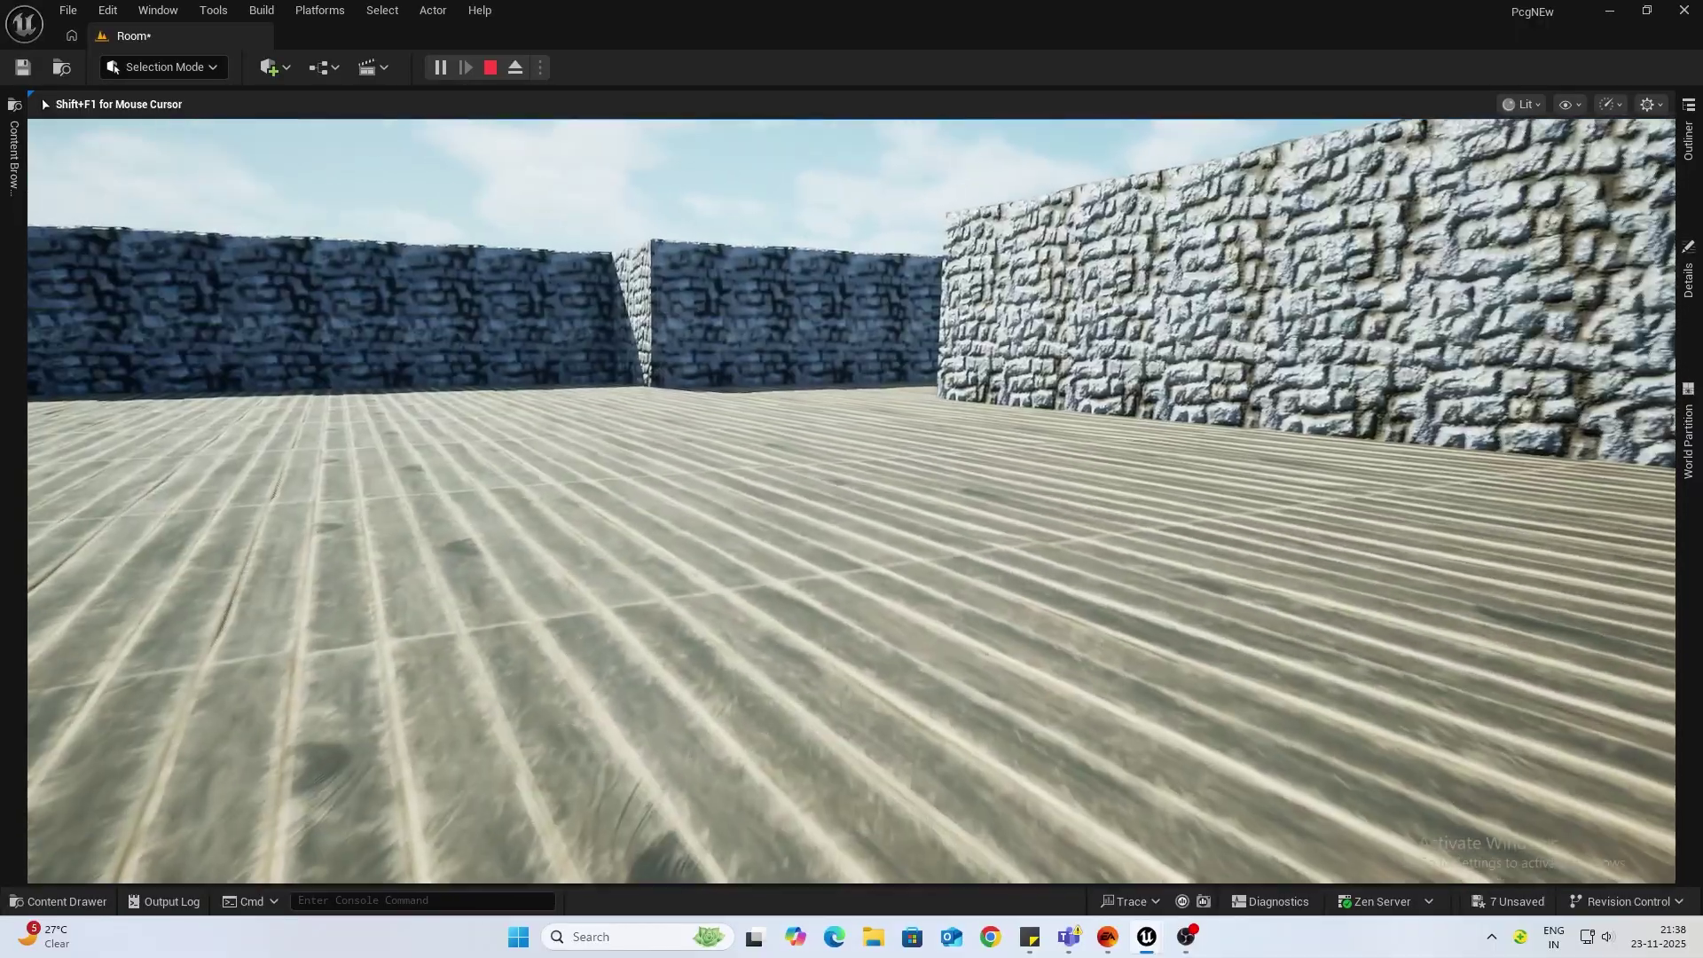
pyautogui.press('w')
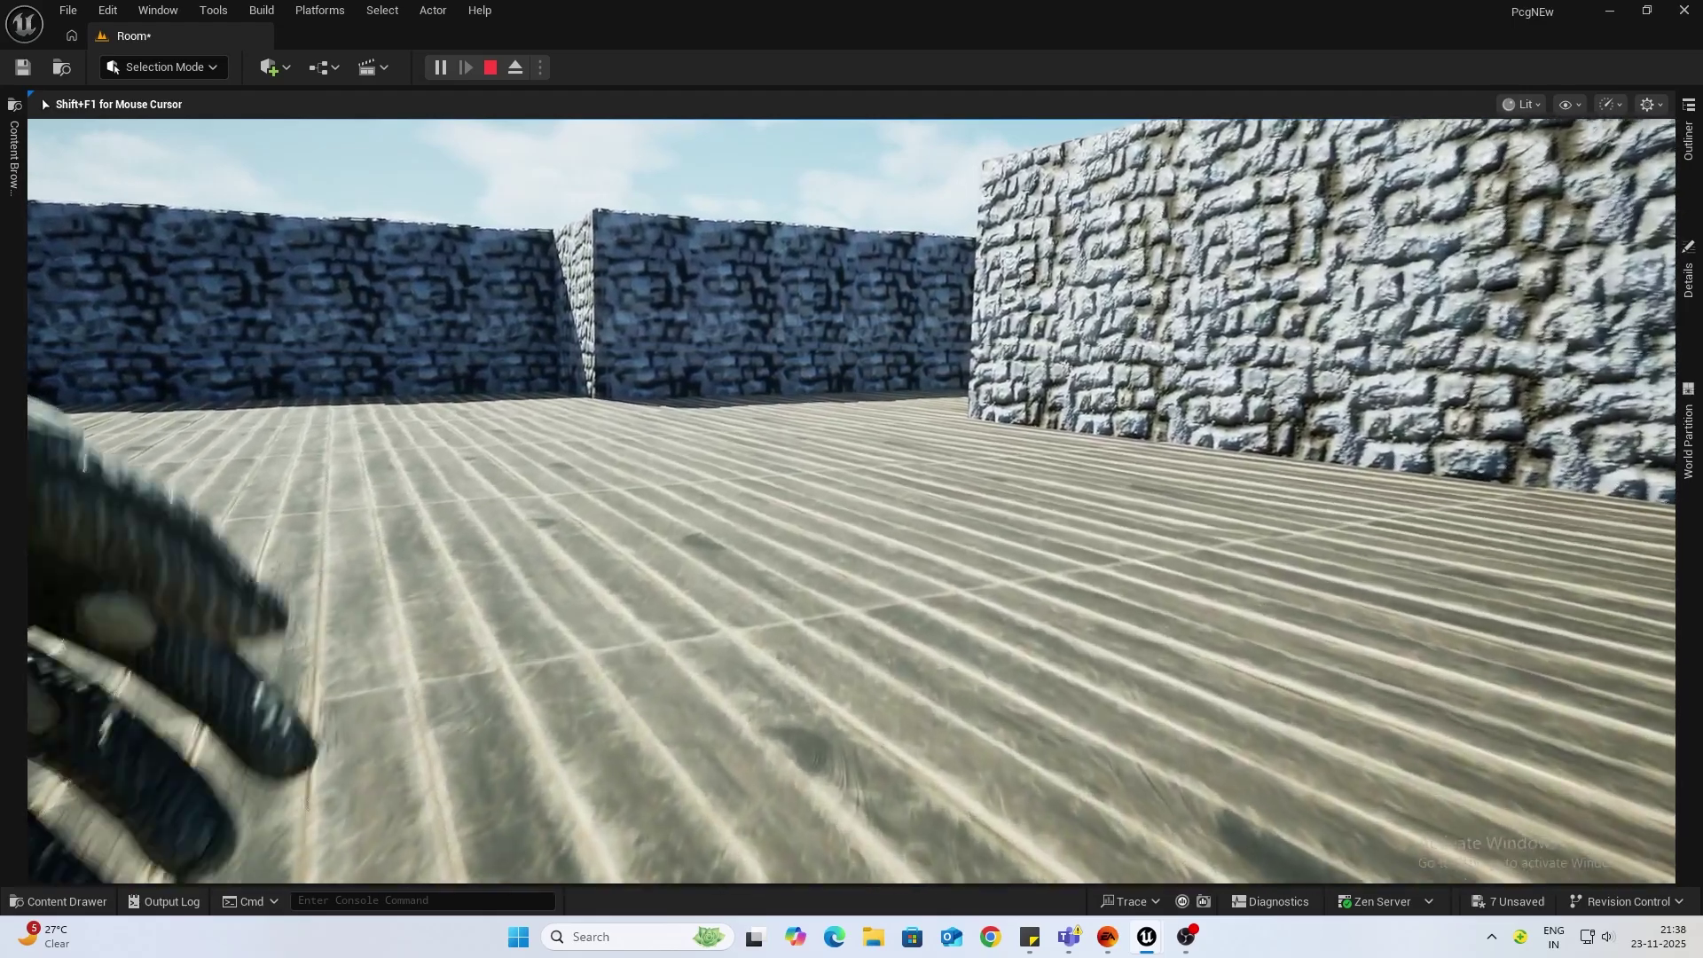
pyautogui.hotkey('alt', 'Tab')
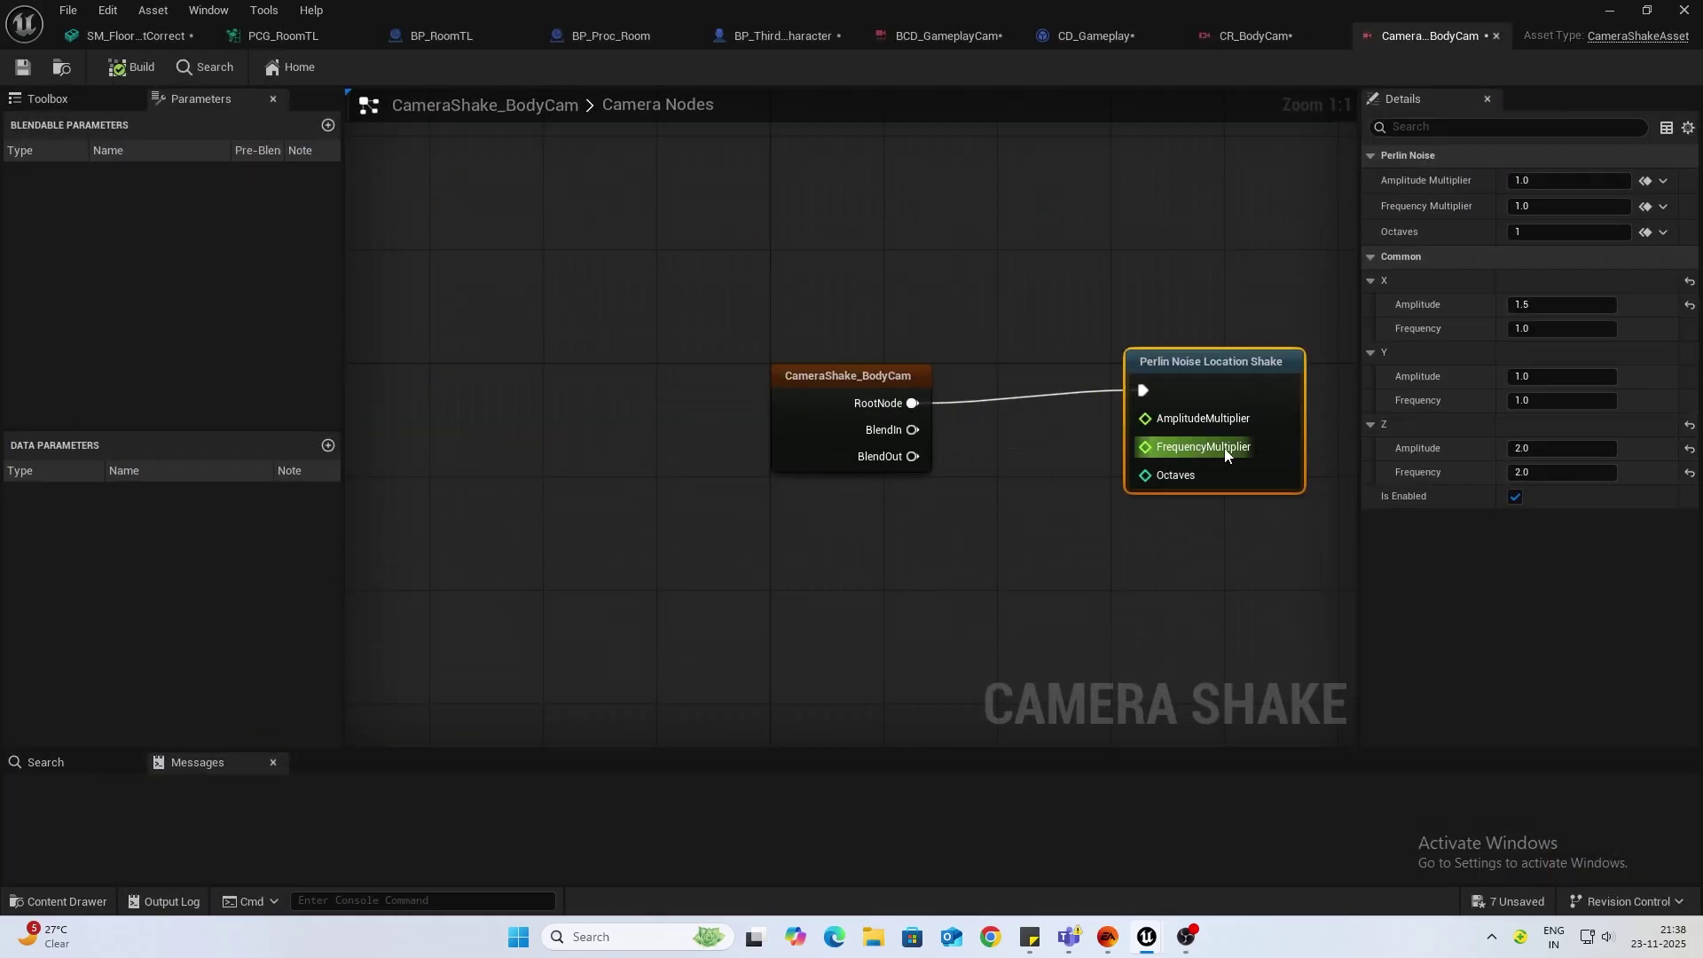
# Step: Move the CameraShake_BodyCam root node farther from the Perlin Noise Location Shake node and review the shake node's settings
pyautogui.moveTo(840, 388); pyautogui.dragTo(754, 359)
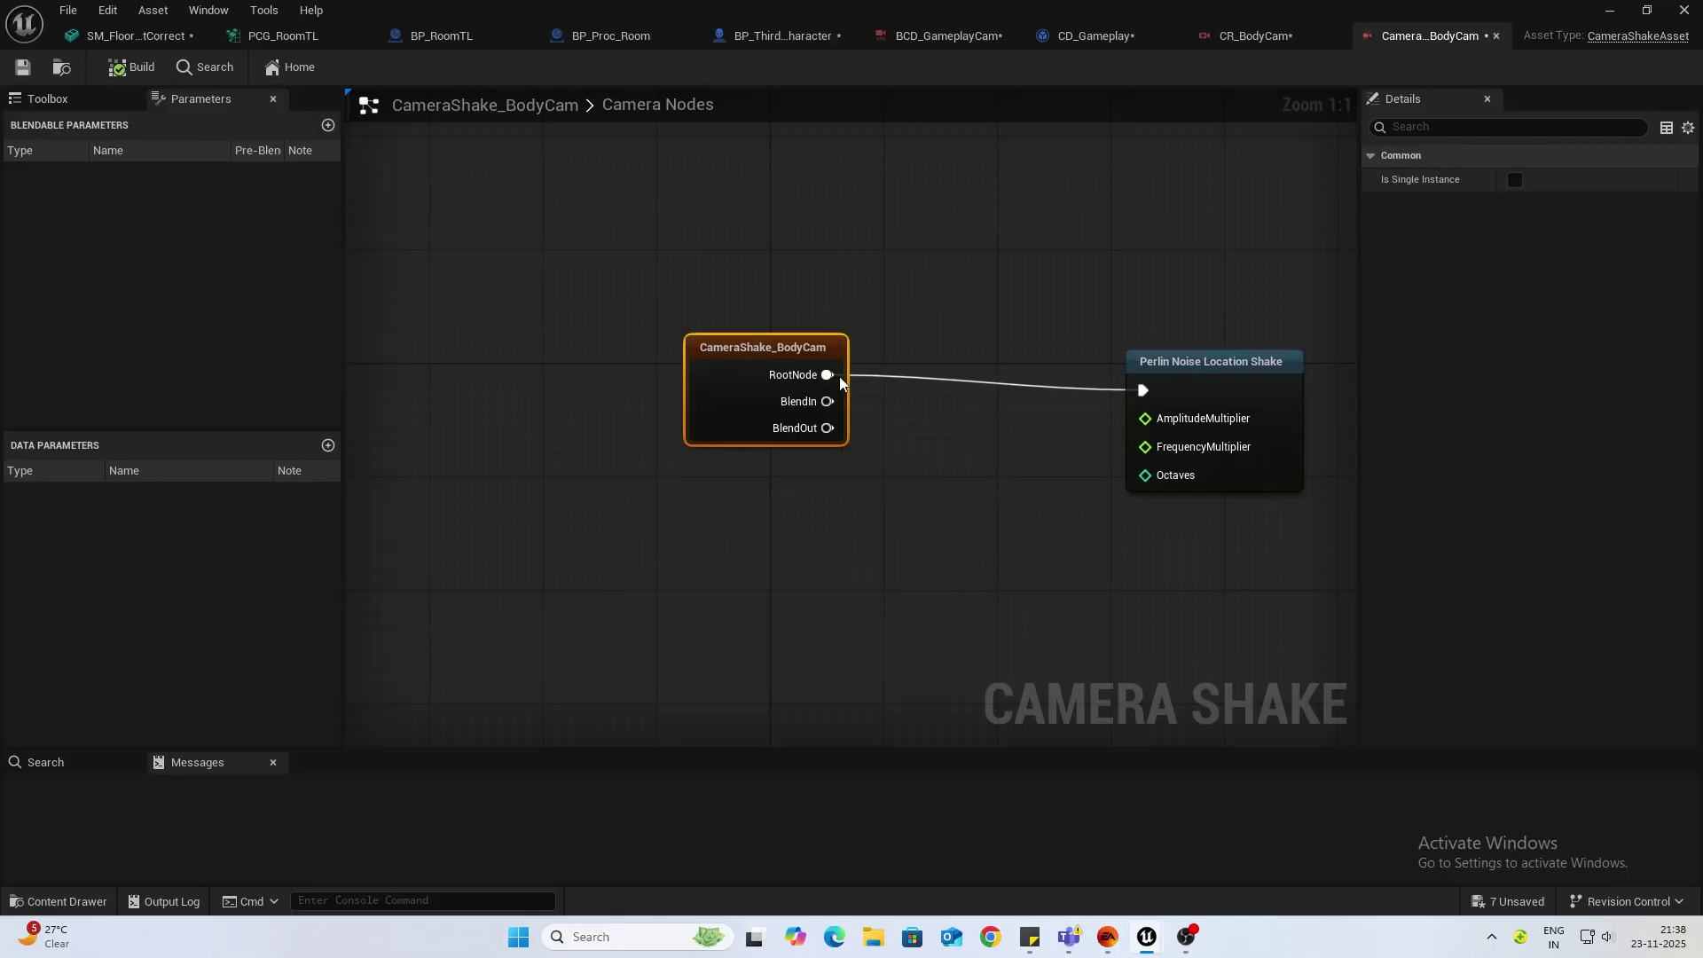
pyautogui.click(1190, 363)
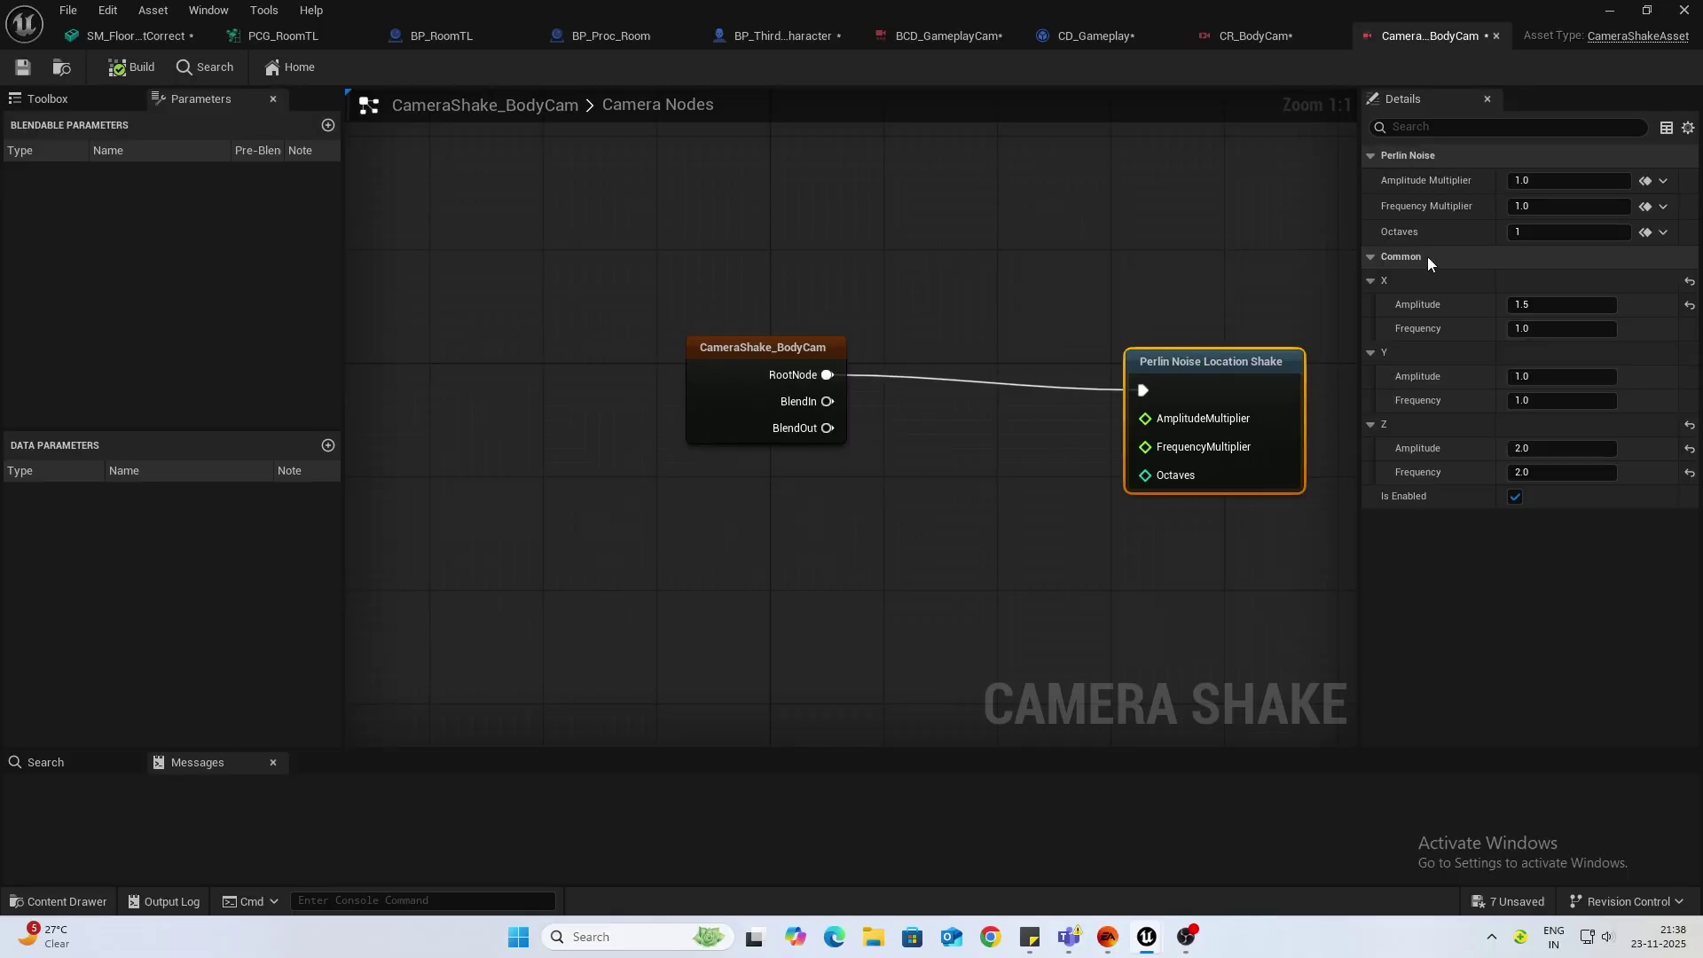
pyautogui.rightClick(1181, 448)
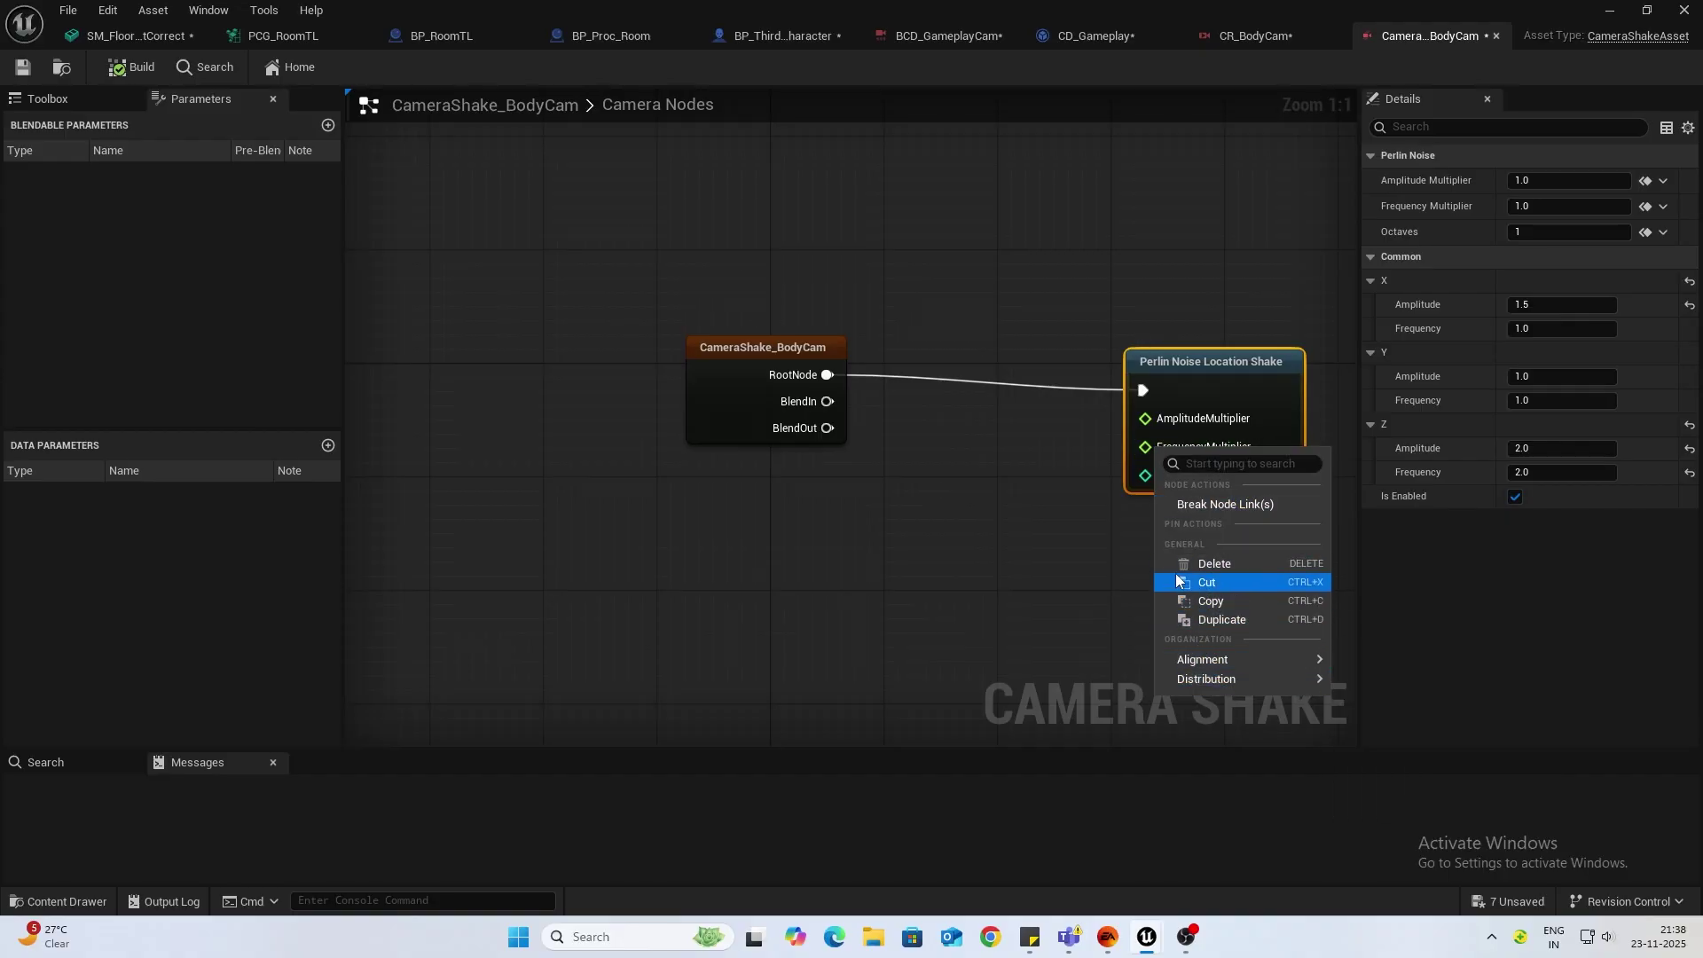
pyautogui.click(1094, 482)
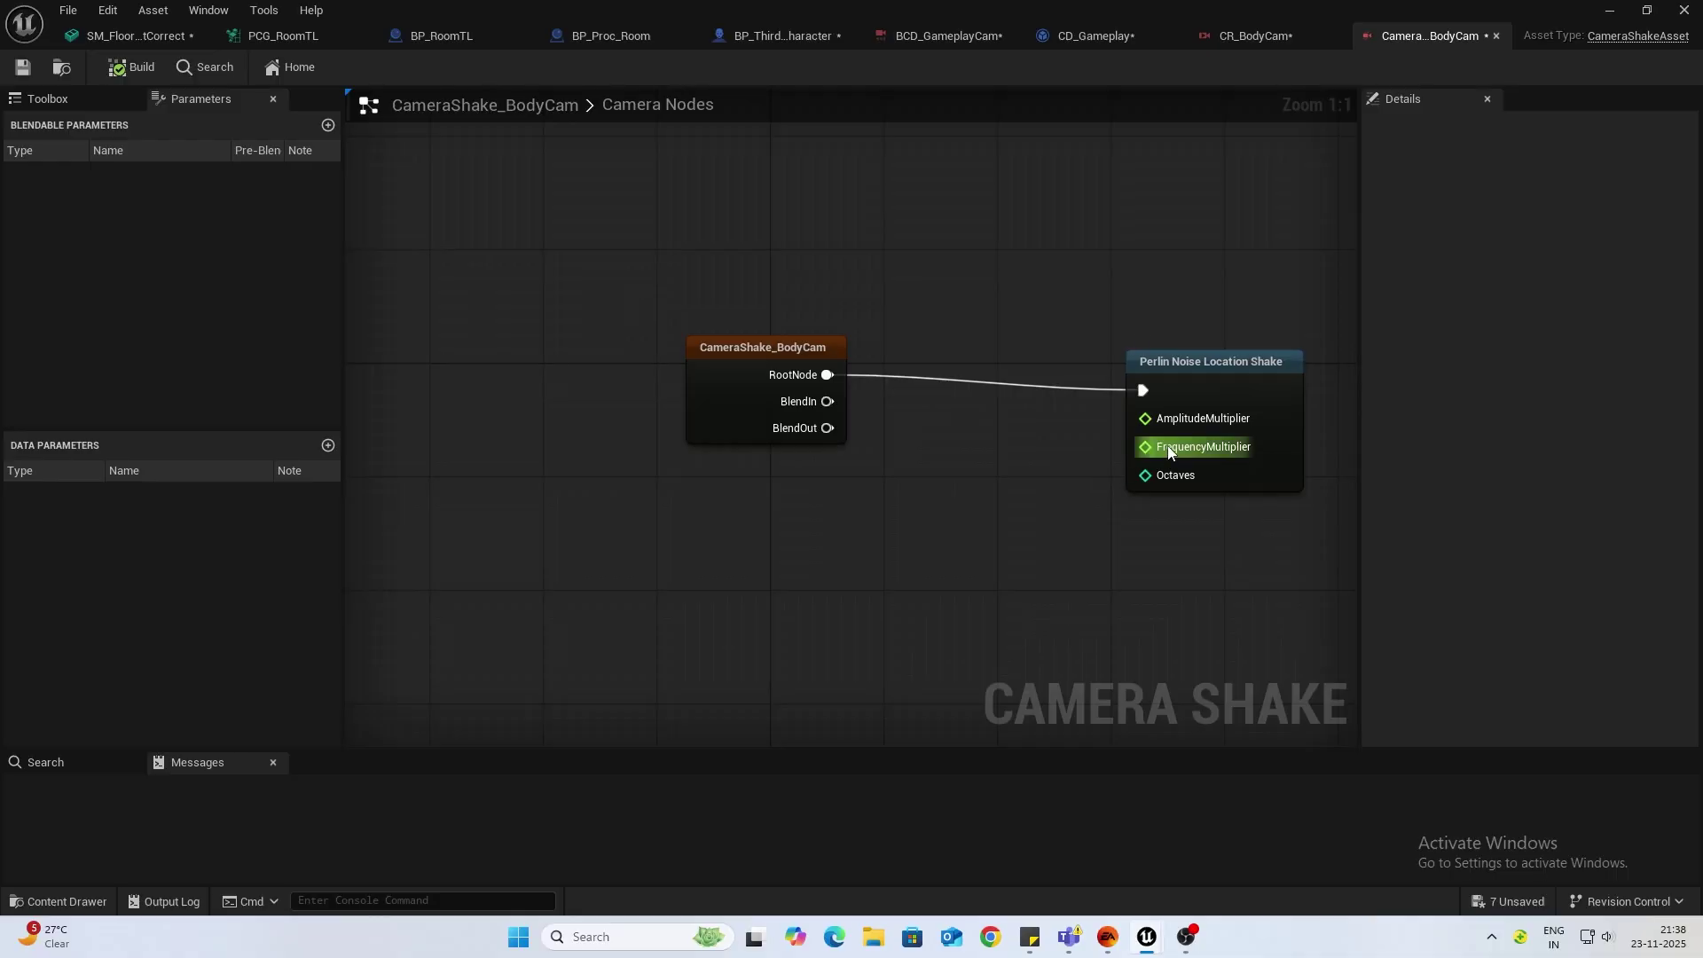
pyautogui.moveTo(1177, 448); pyautogui.dragTo(1089, 472)
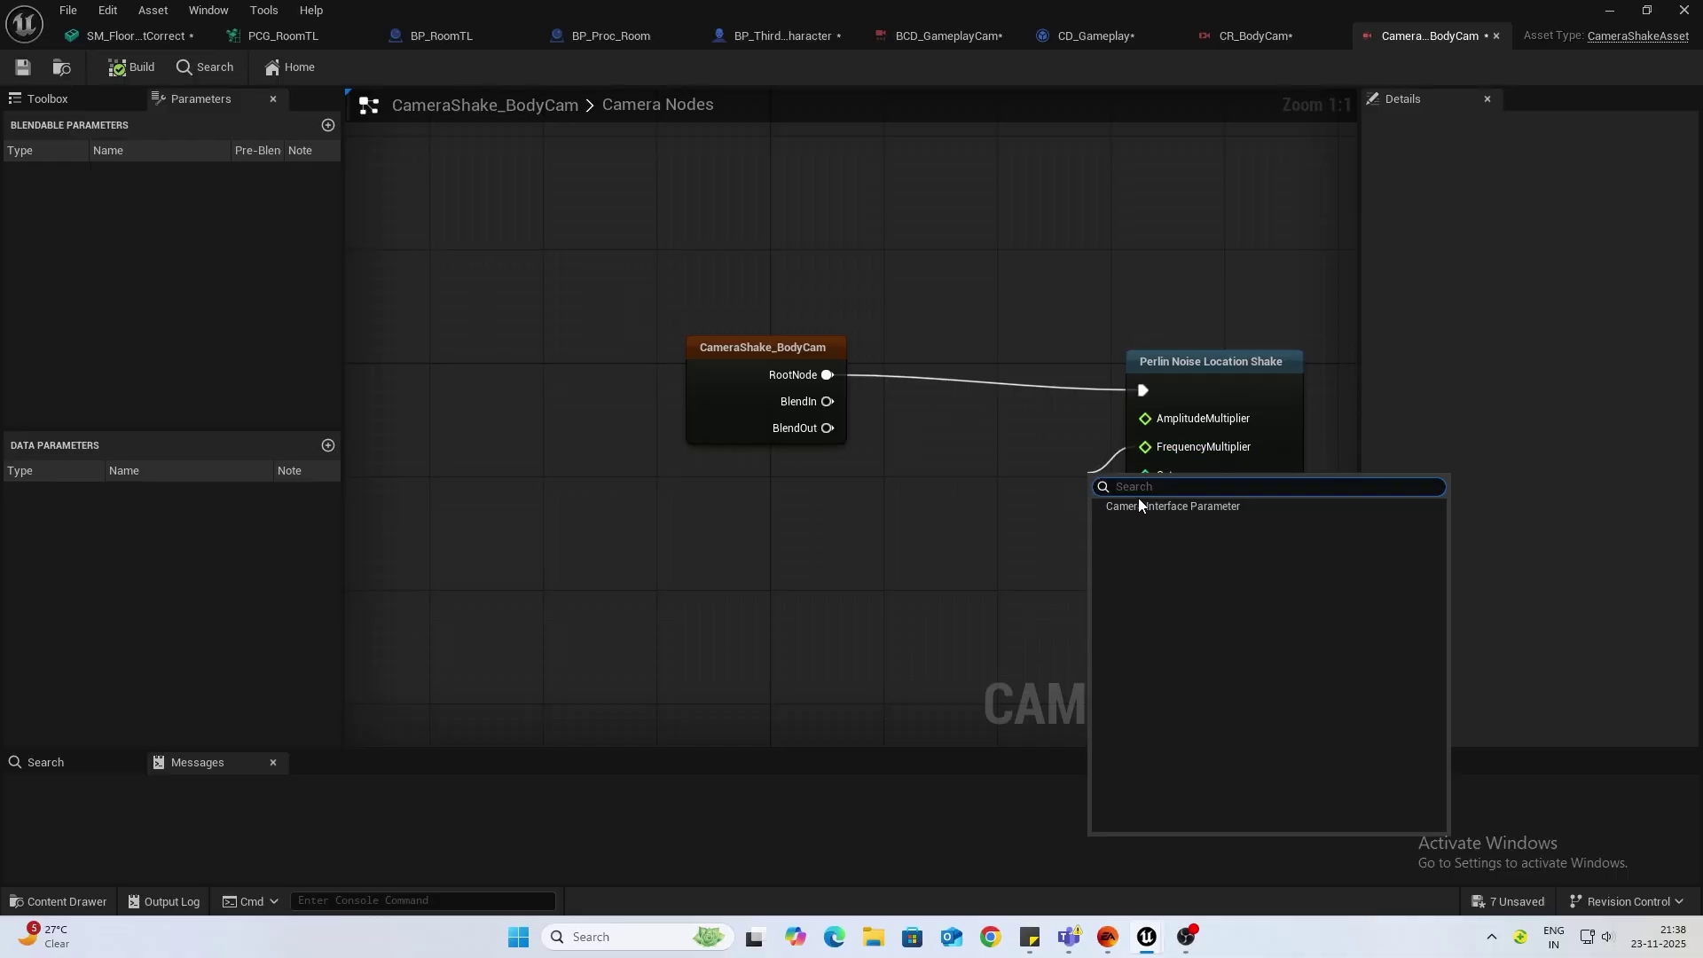
pyautogui.rightClick(1158, 445)
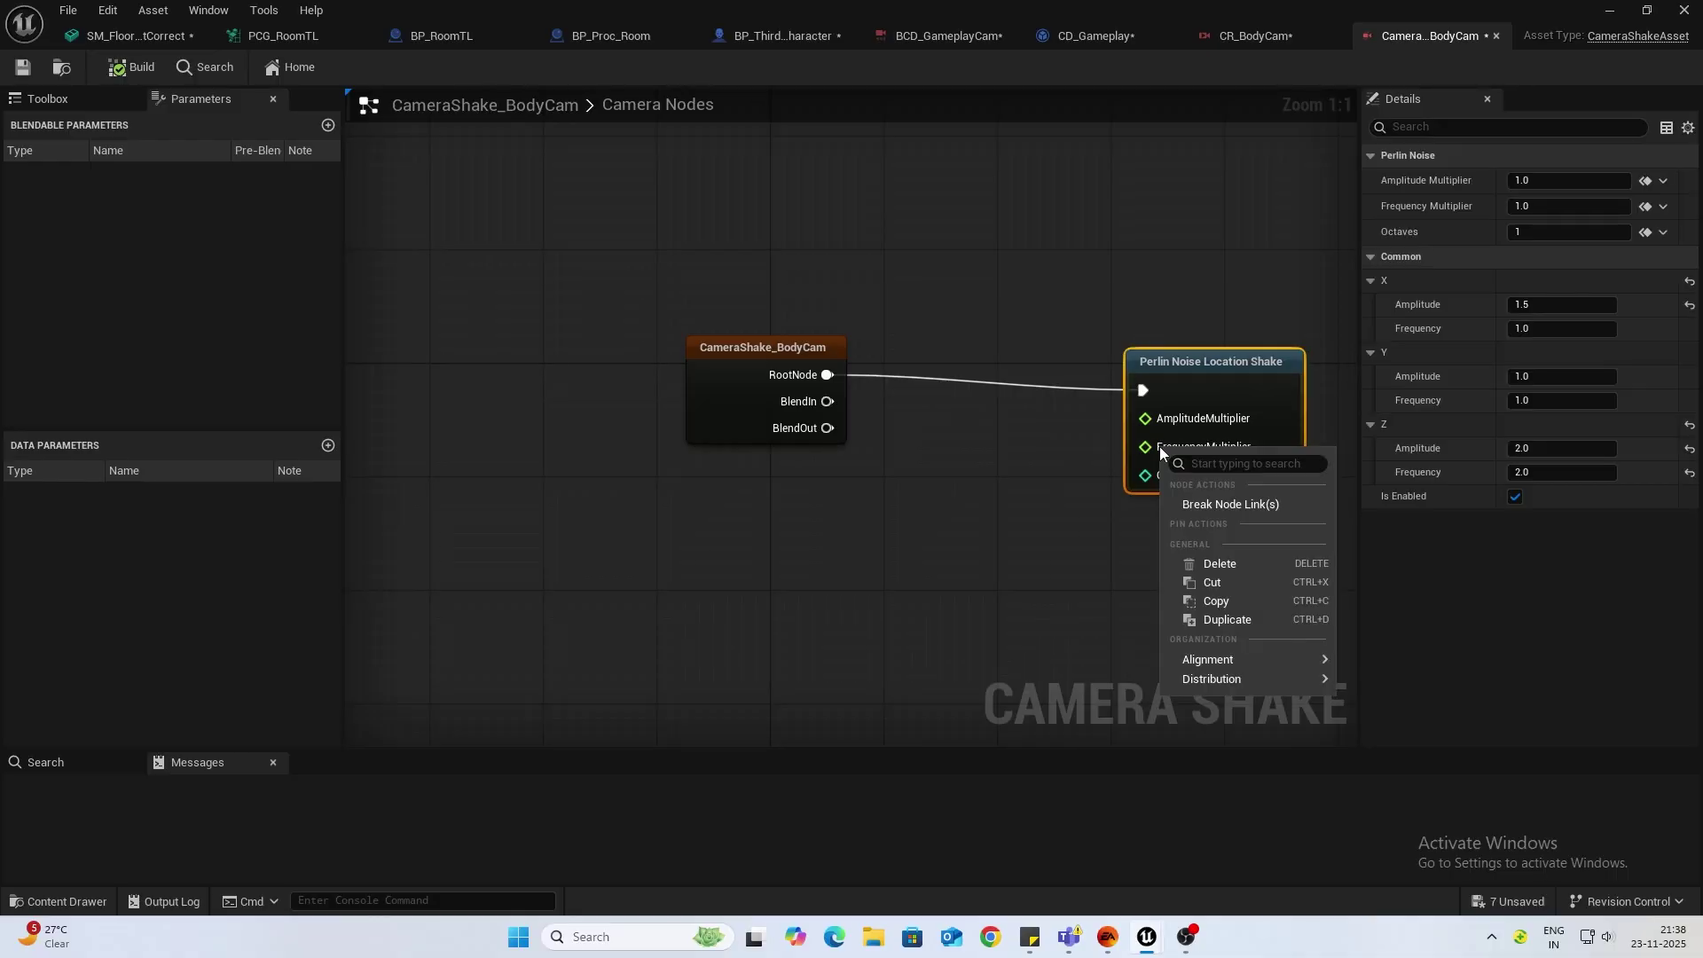
pyautogui.click(1231, 504)
pyautogui.moveTo(1076, 391); pyautogui.dragTo(828, 376)
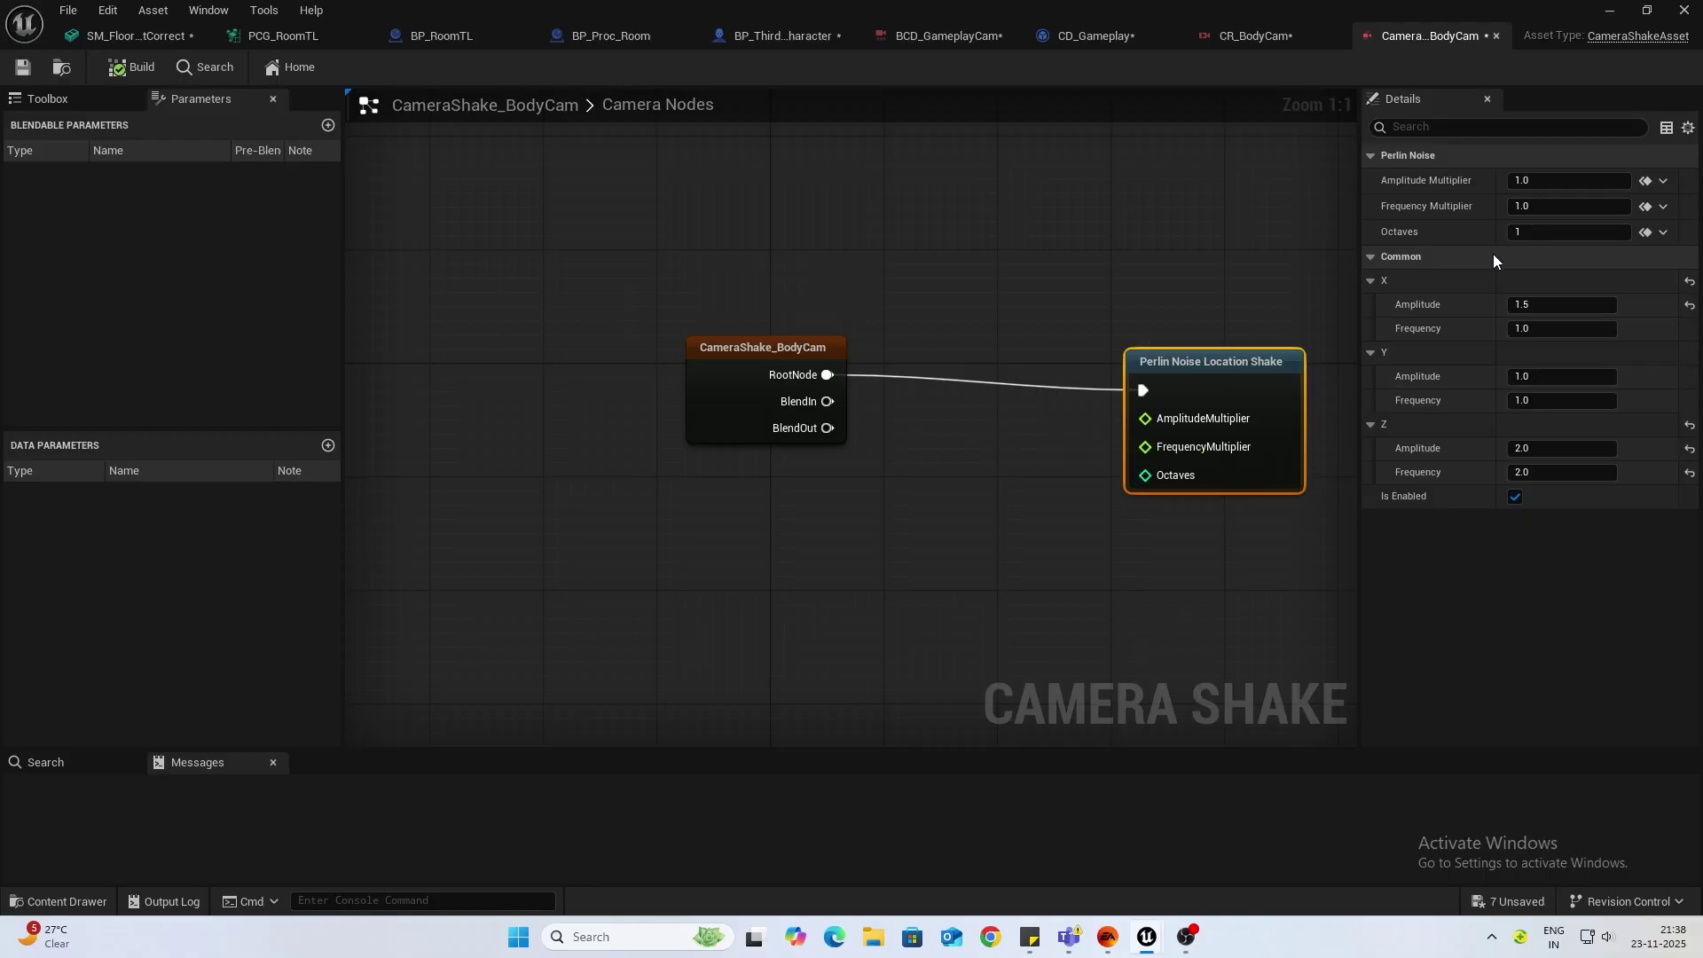
# Step: Set the Perlin Noise Location Shake's X amplitude to 2, Z amplitude to 3 and Z frequency to 1
pyautogui.click(1537, 472)
pyautogui.write('1')
pyautogui.click(1554, 304)
pyautogui.write('2')
# Step: Play the Room level, walk and jump to check the adjusted shake, and return to CameraShake_BodyCam
pyautogui.click(1625, 12)
pyautogui.click(438, 68)
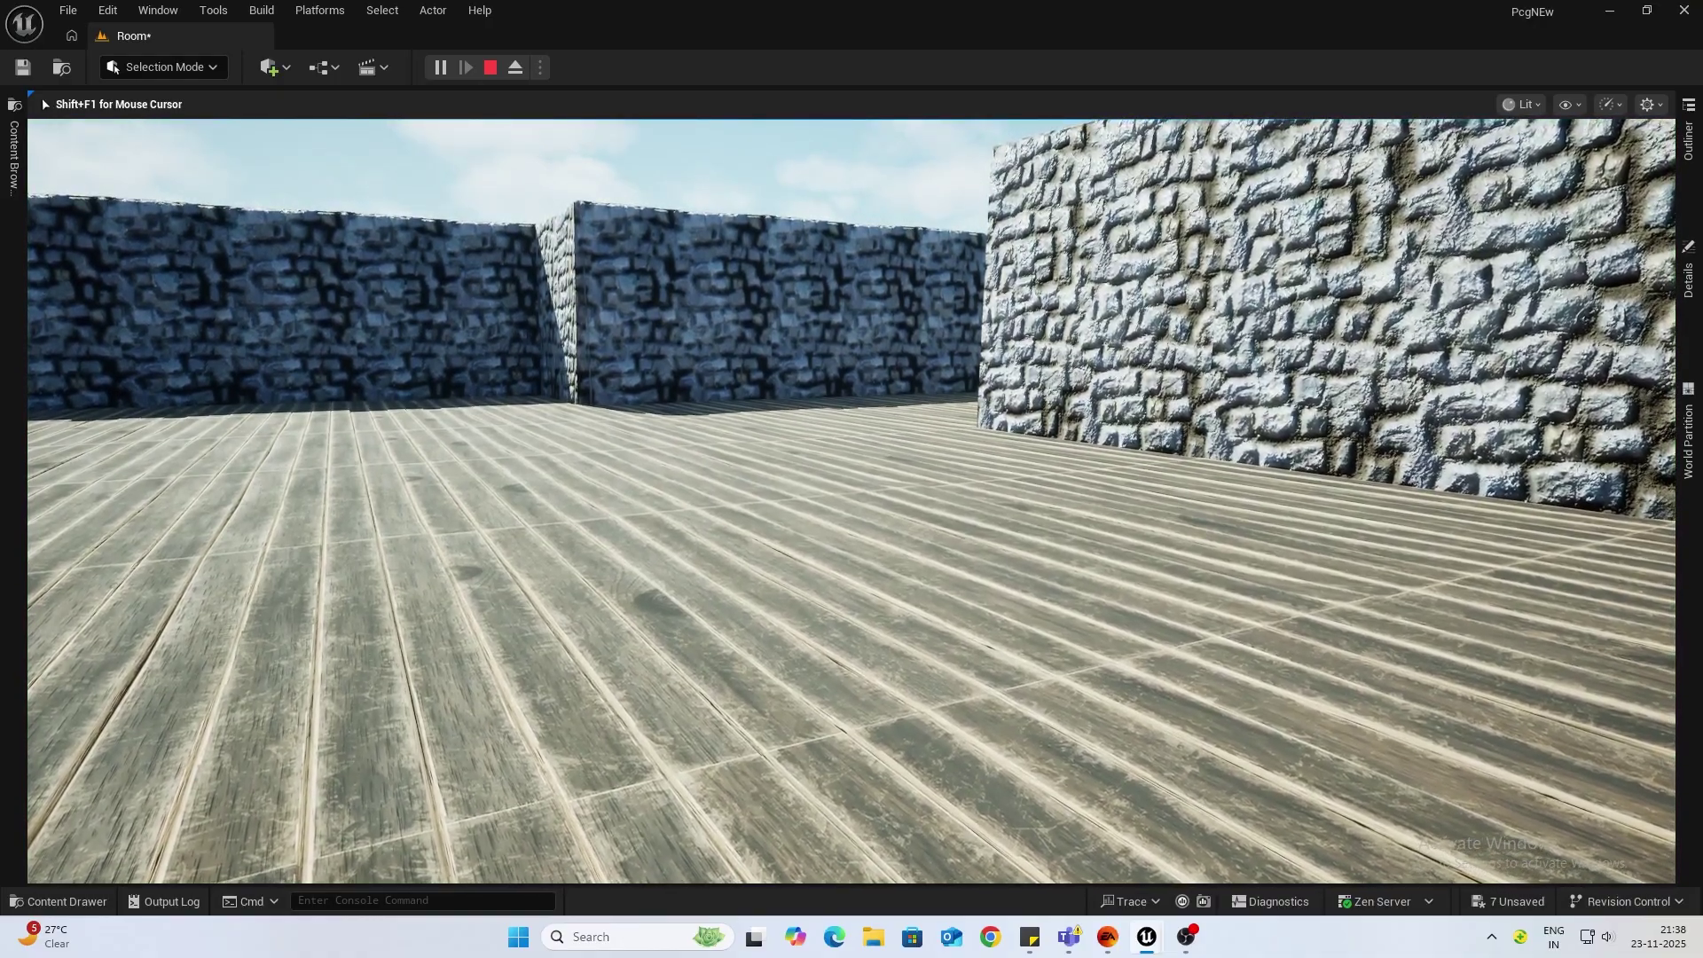
pyautogui.click(851, 501)
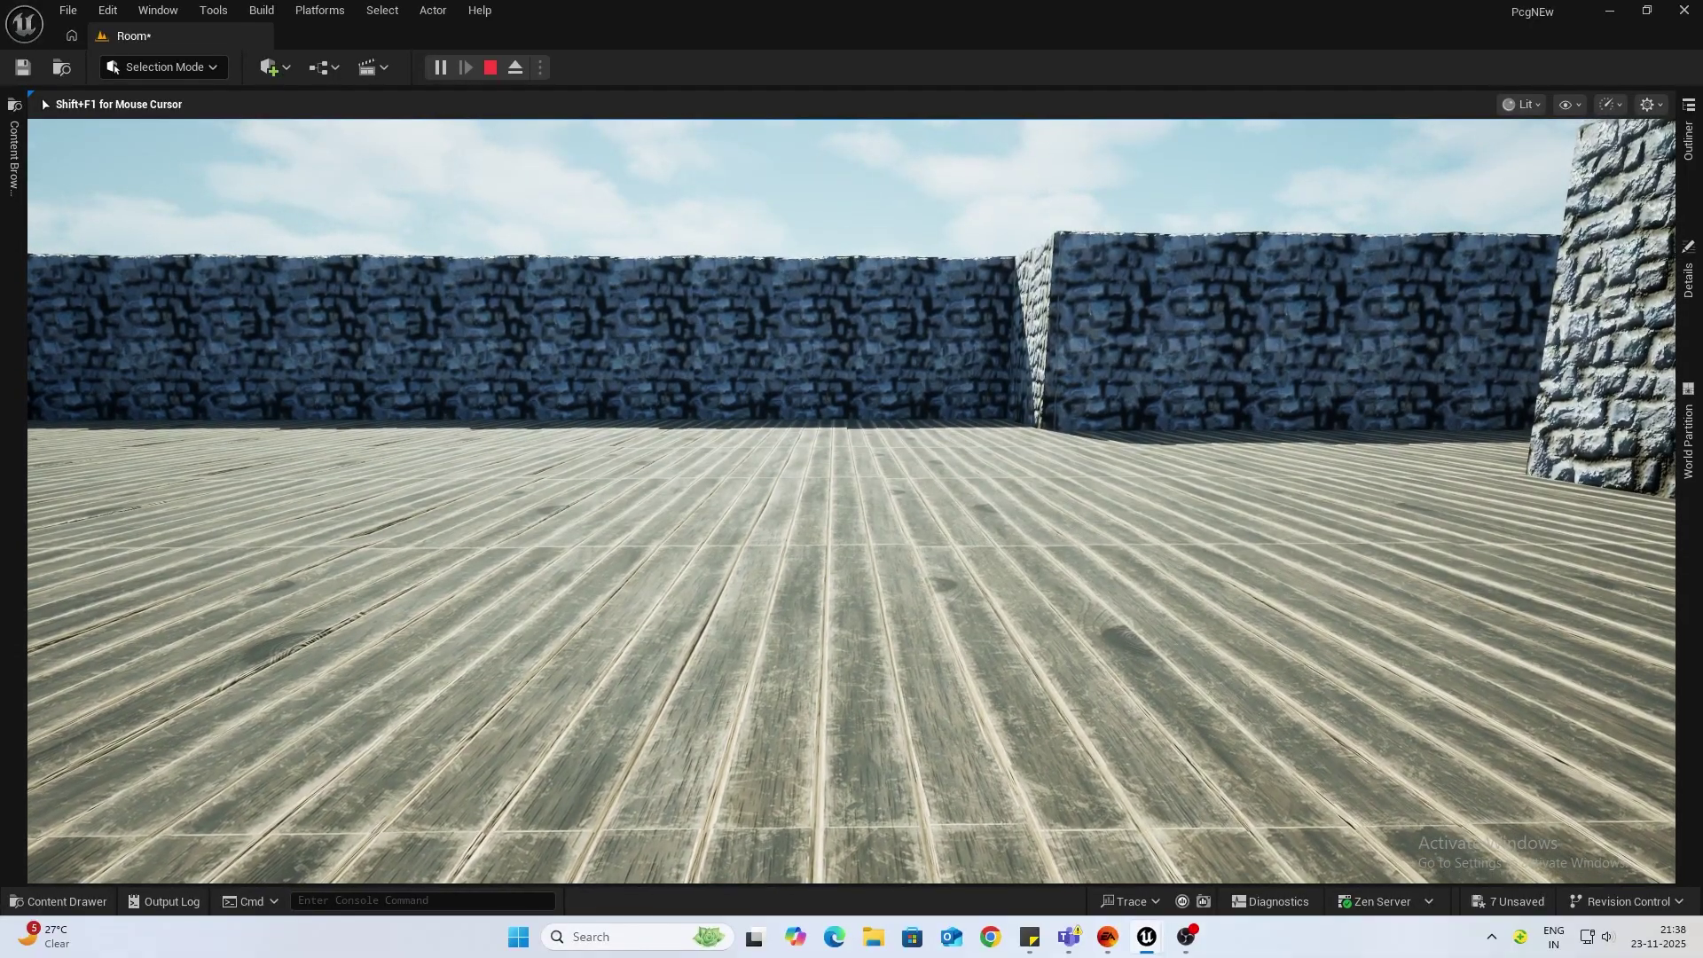
pyautogui.press('w')
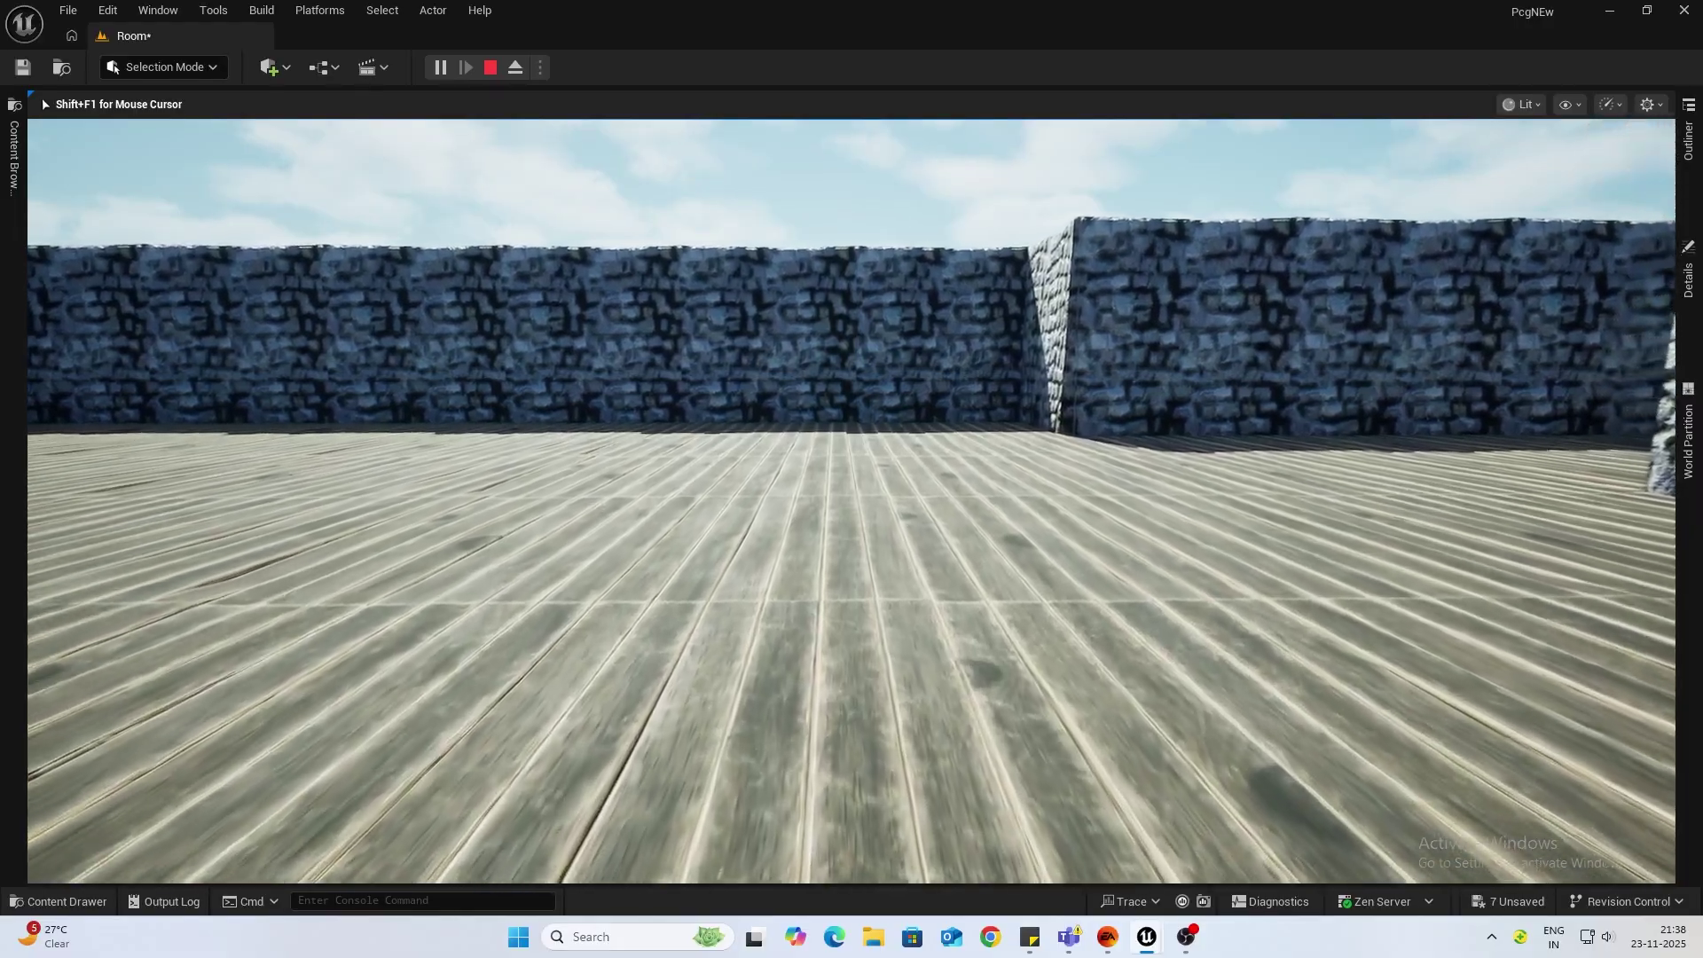
pyautogui.press('w')
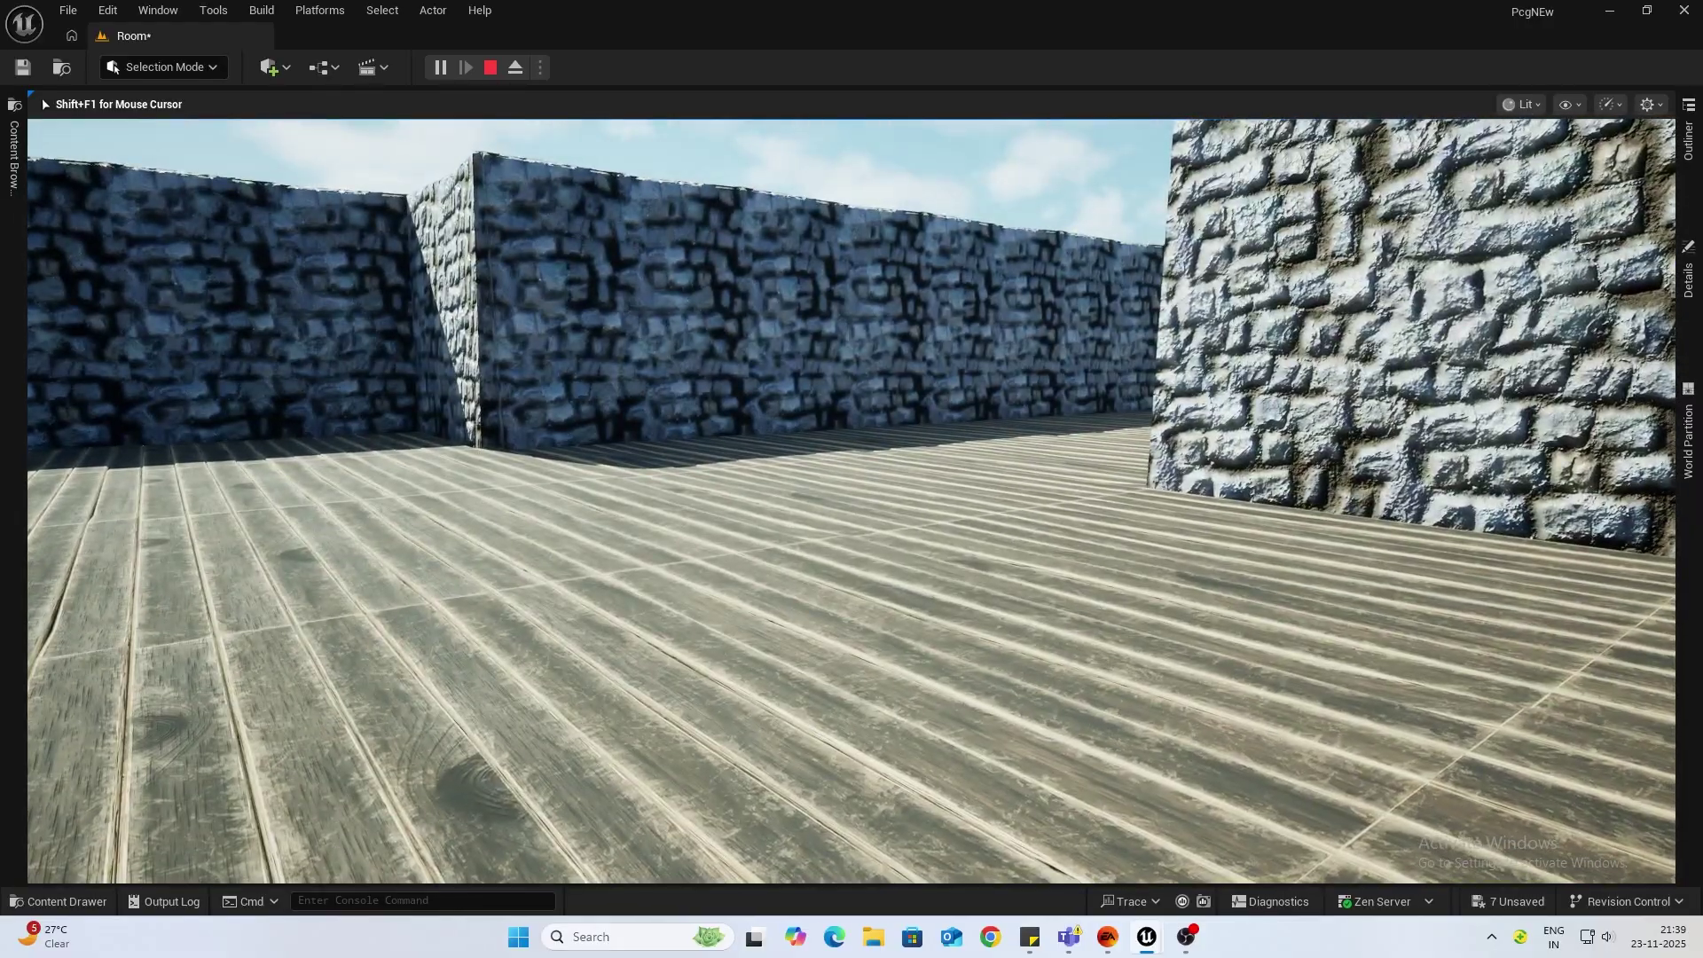
pyautogui.press('space')
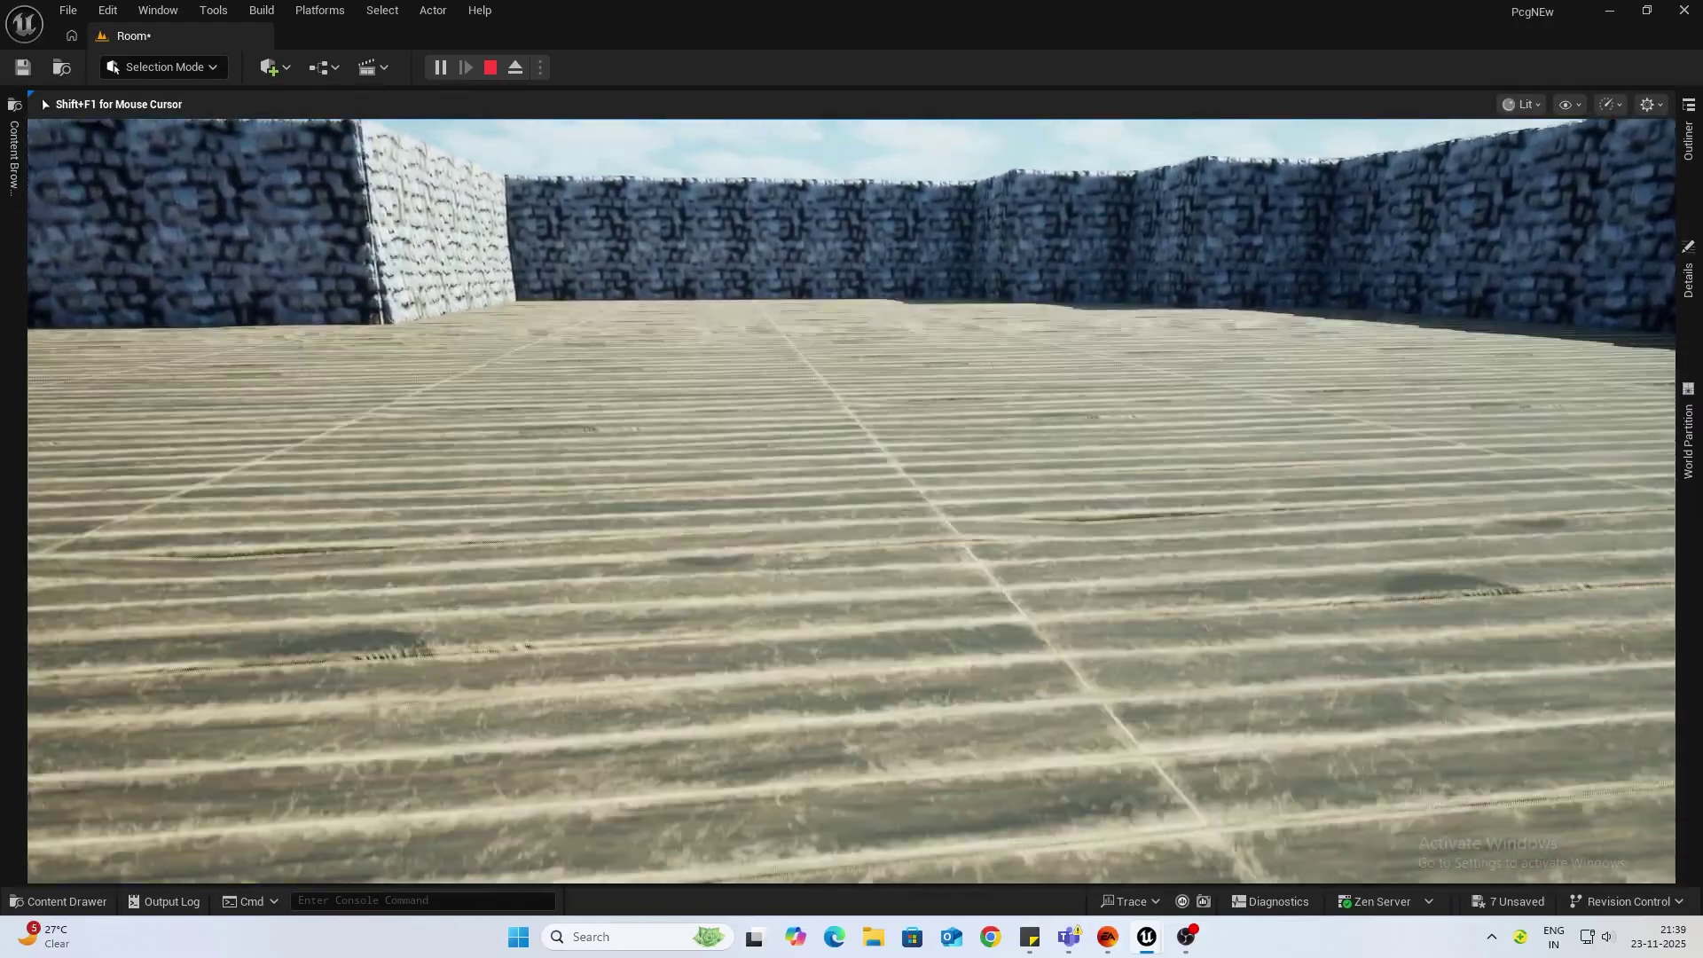
pyautogui.press('w')
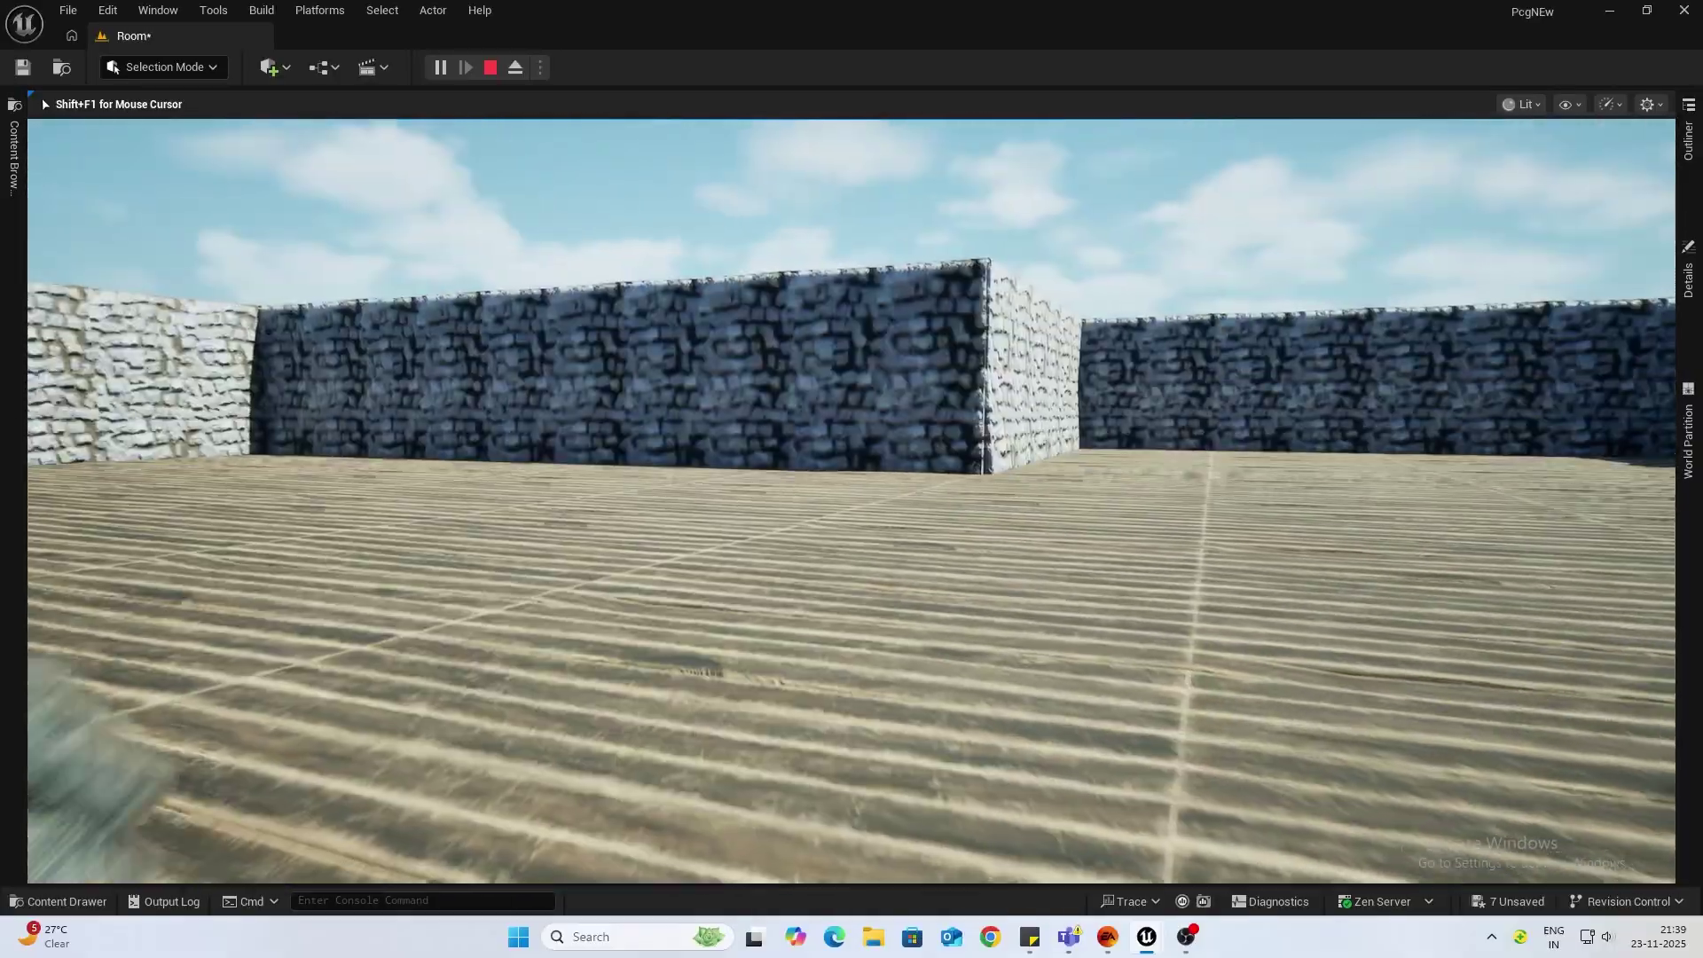
pyautogui.press('w')
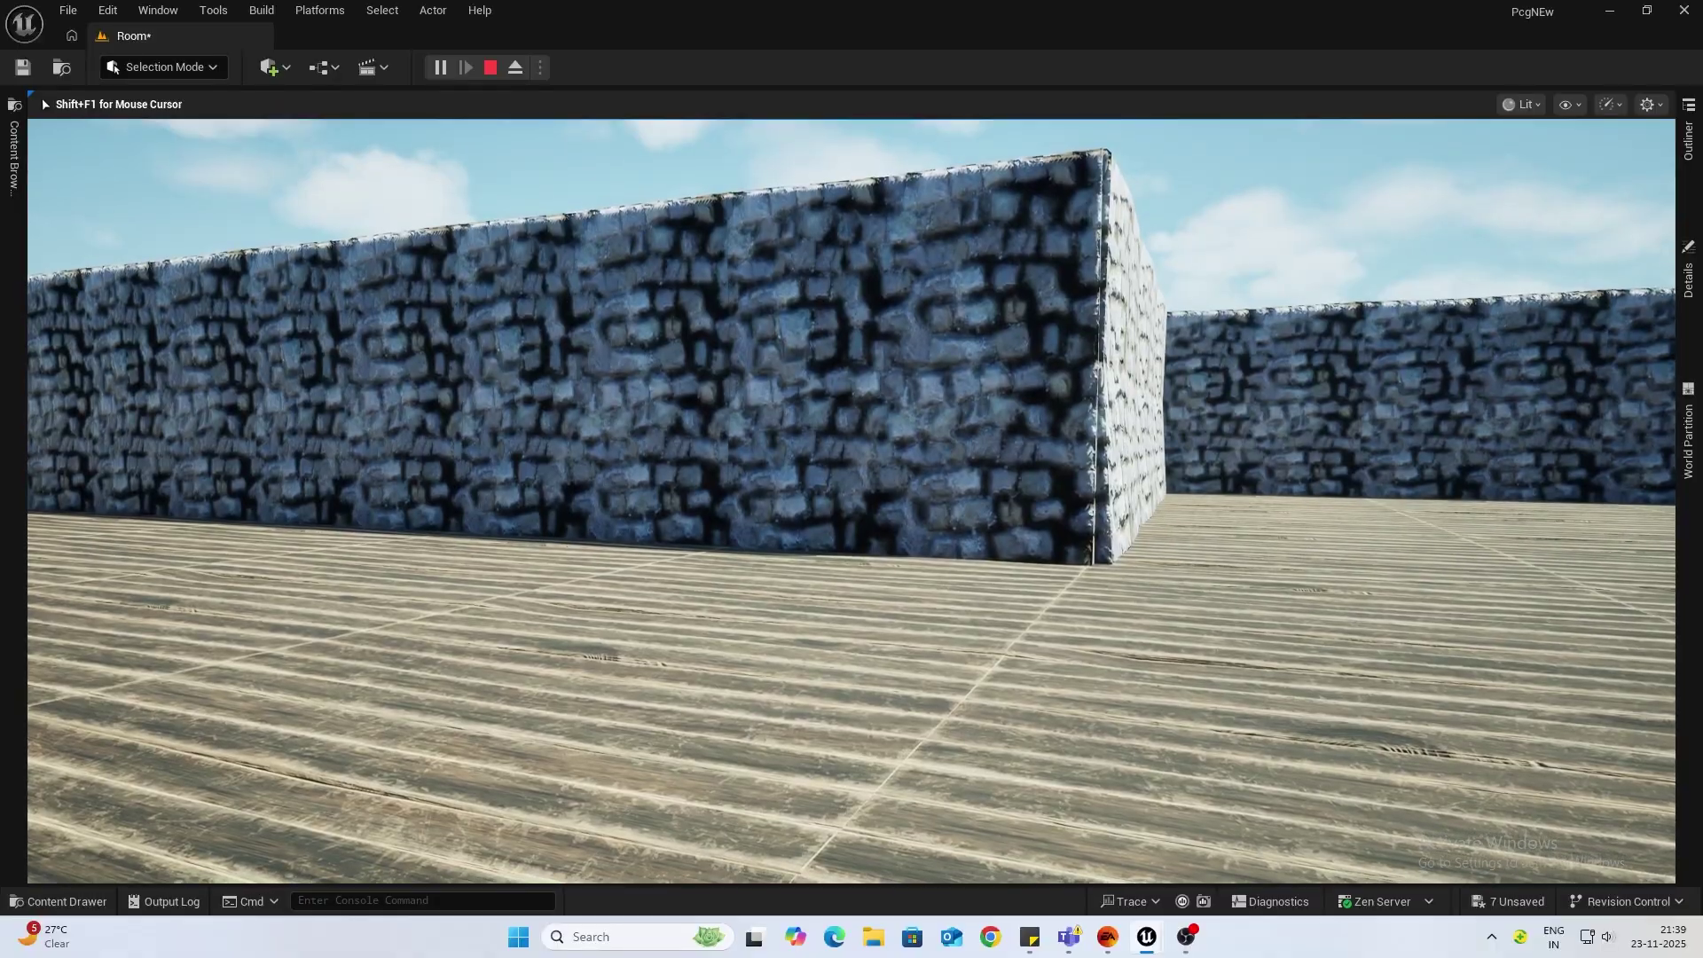
pyautogui.press('Escape')
pyautogui.hotkey('alt', 'Tab')
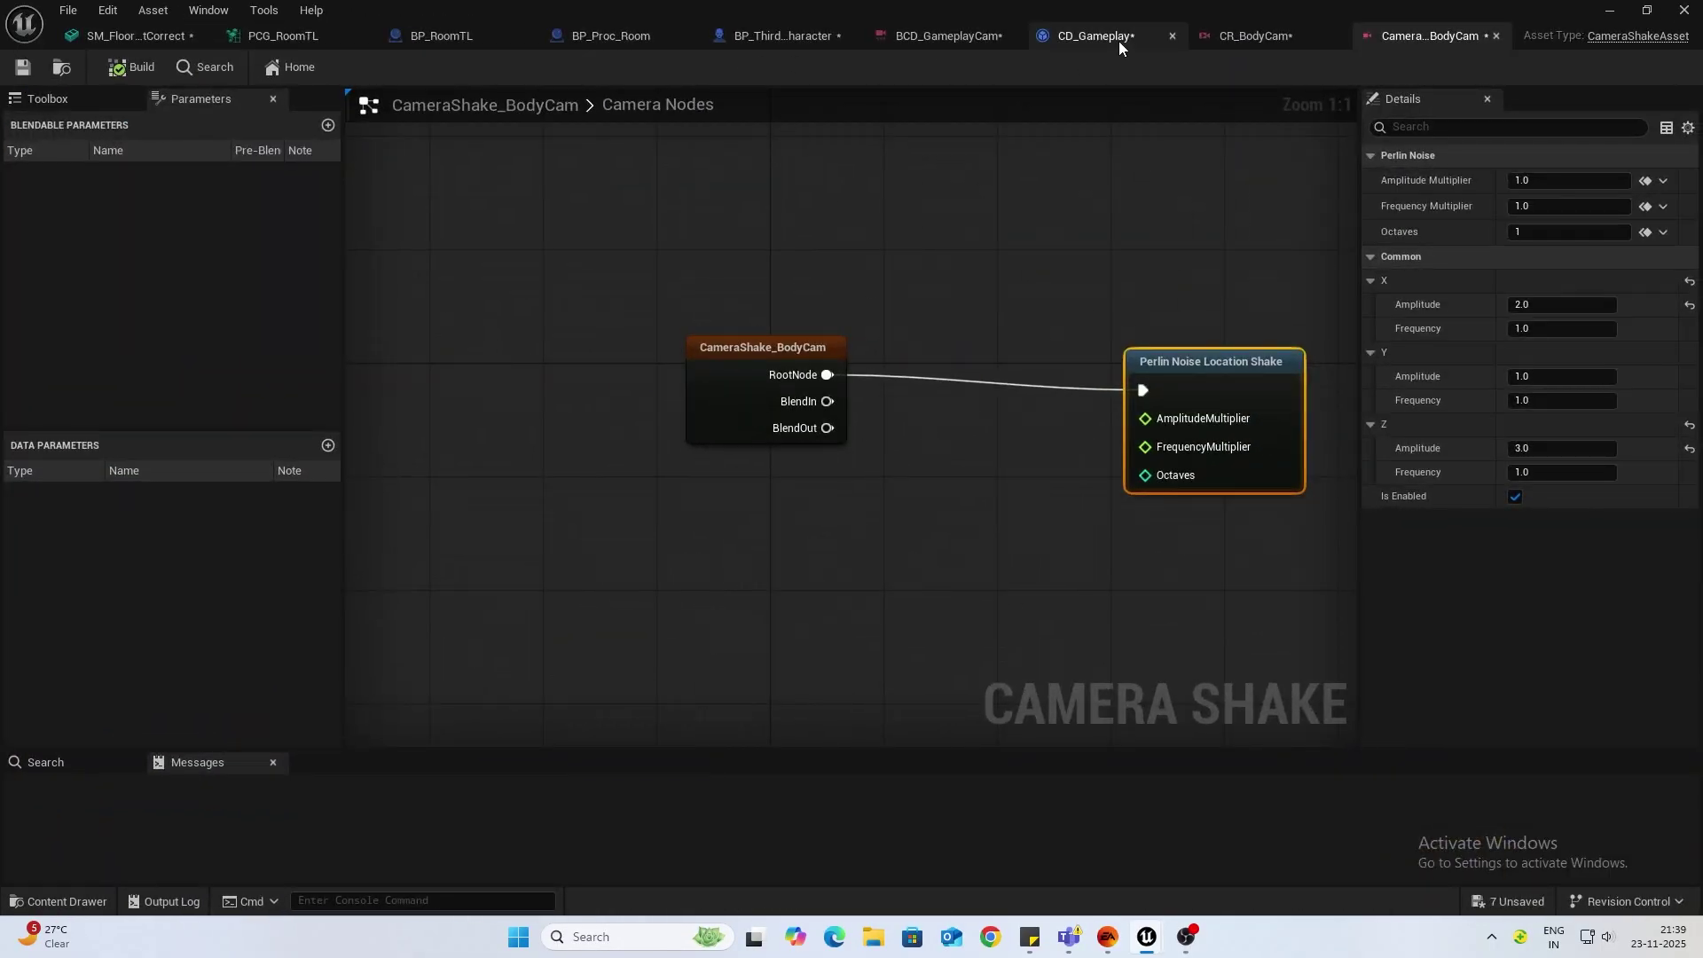
# Step: Open the CR_BodyCam camera rig and move the Camera Shake Prefab node farther from the Sequence node
pyautogui.click(1097, 35)
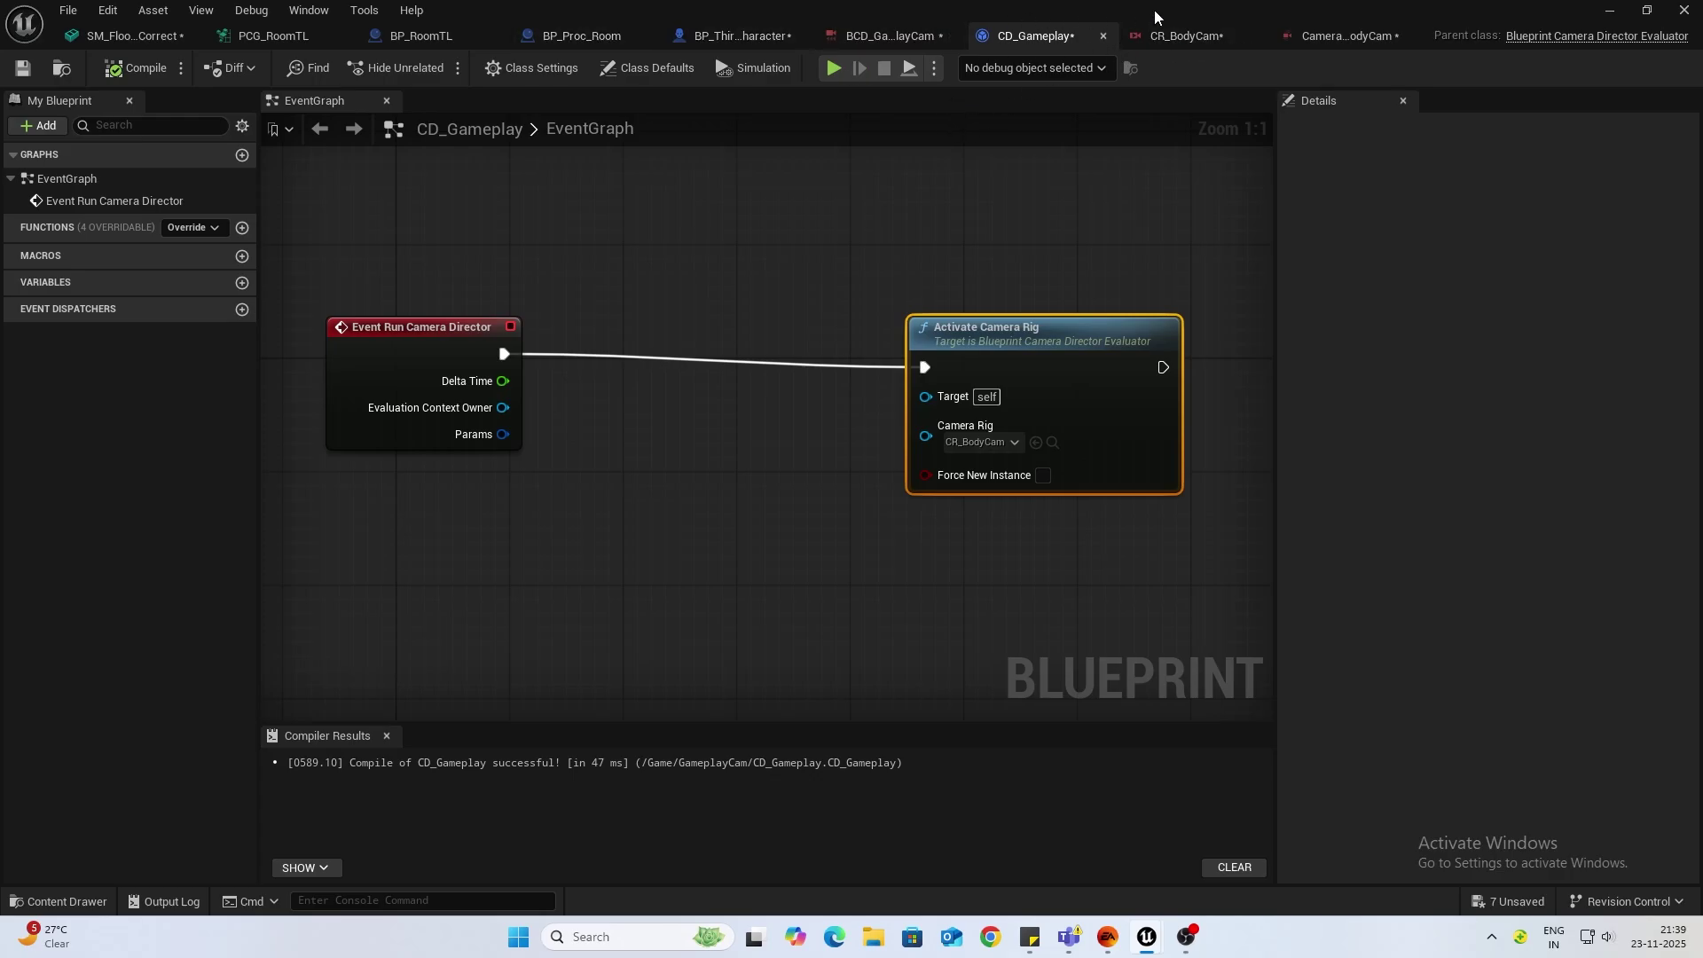
pyautogui.click(1171, 36)
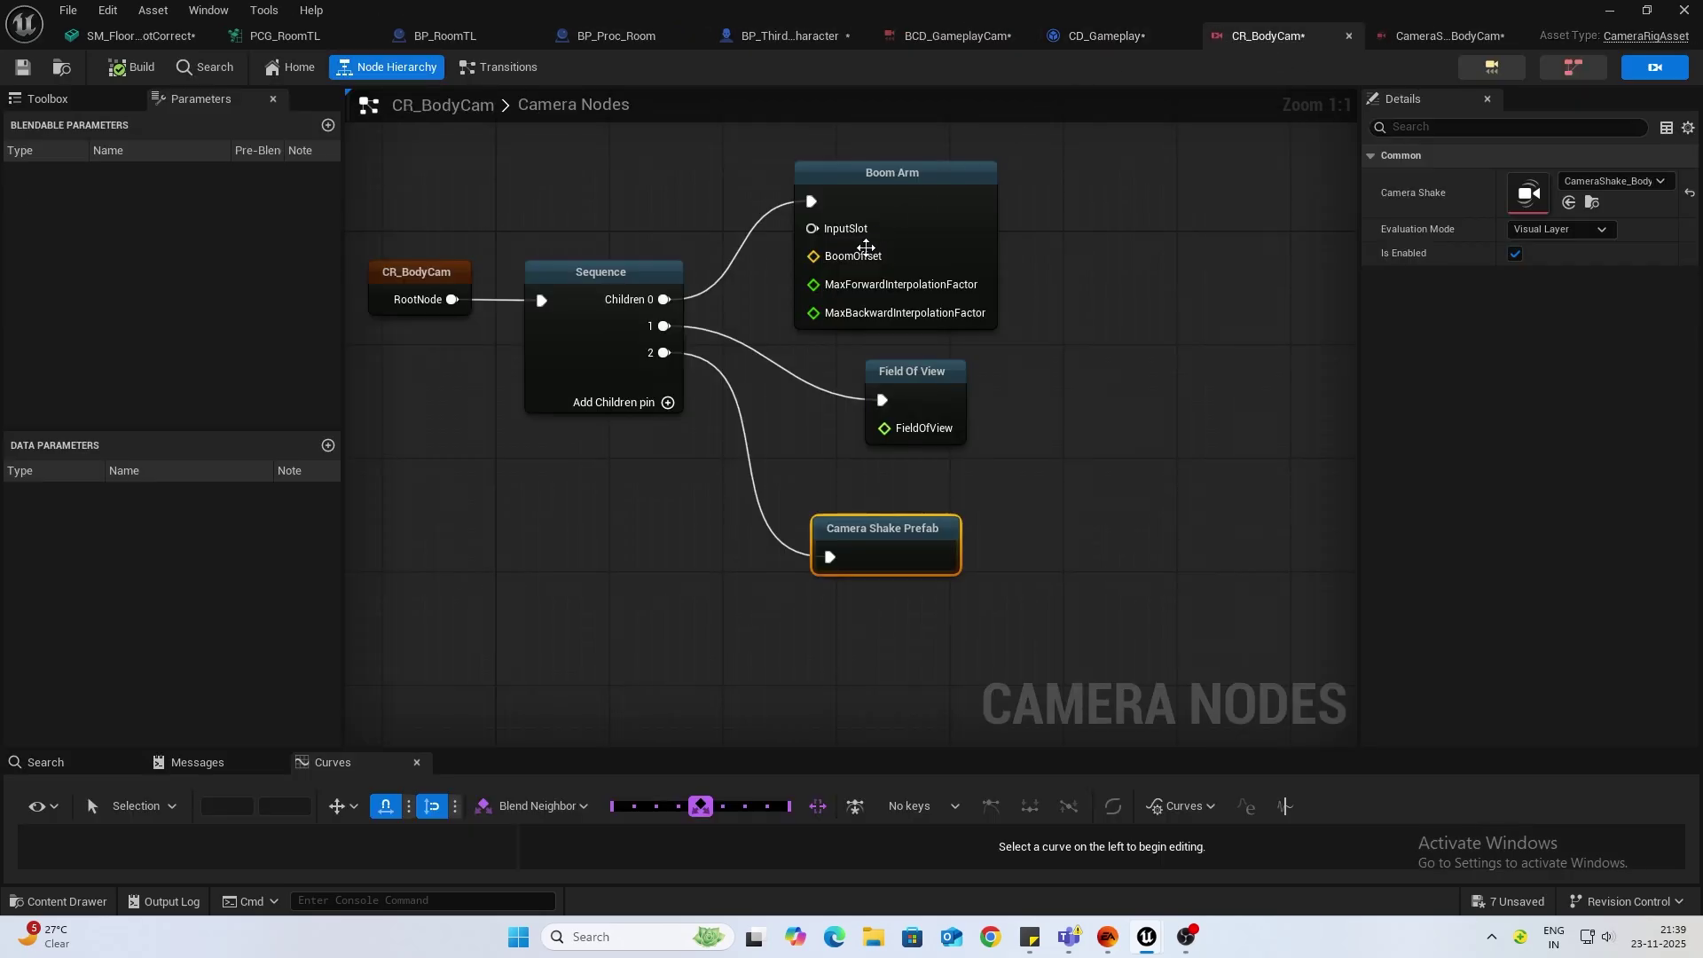
pyautogui.moveTo(881, 530); pyautogui.dragTo(976, 529)
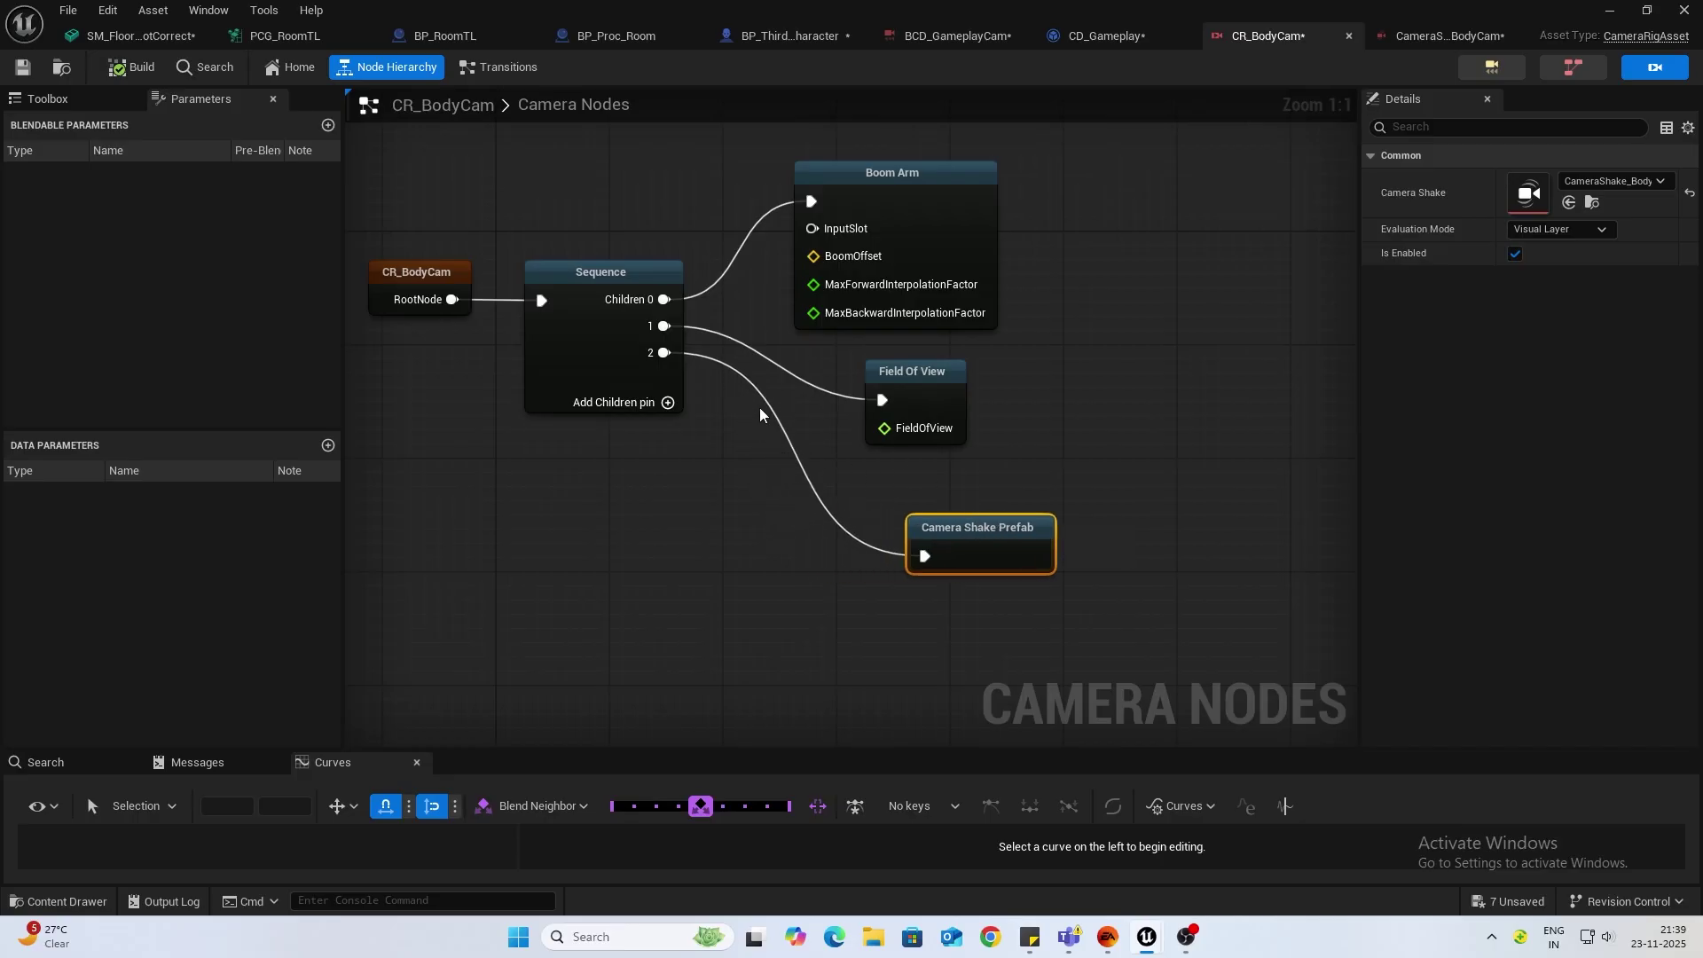
# Step: Add a fourth children pin to the Sequence node and connect it to a new Dampen Position node
pyautogui.click(633, 405)
pyautogui.moveTo(664, 380); pyautogui.dragTo(820, 615)
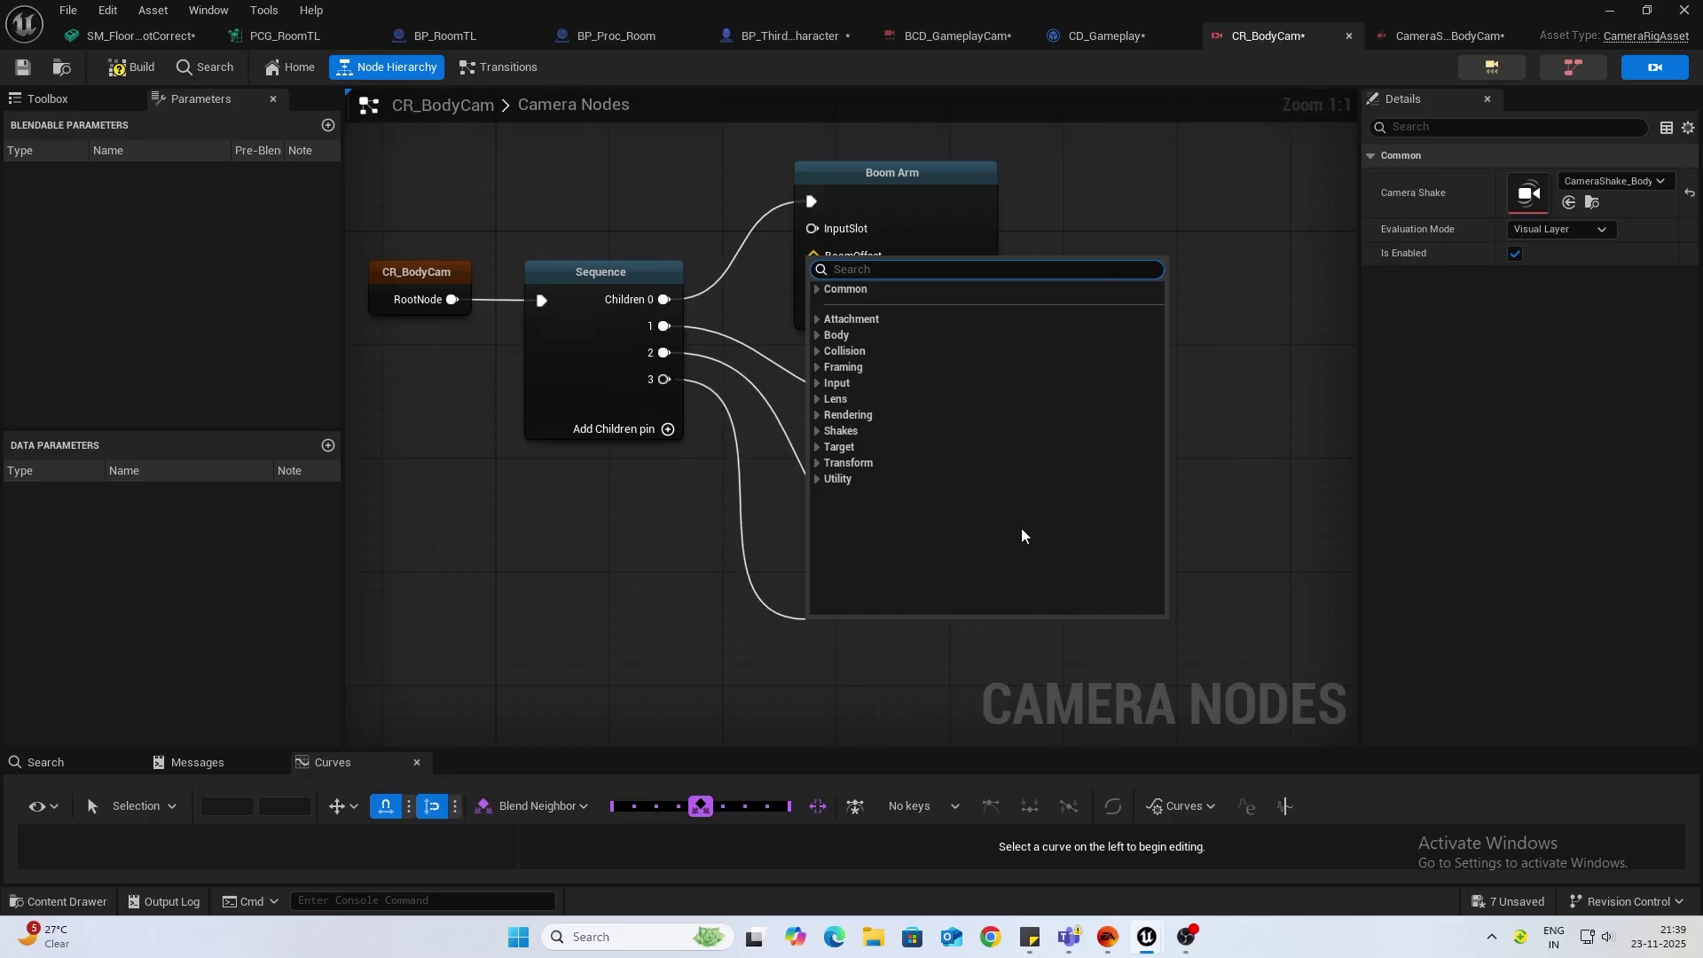
pyautogui.click(817, 341)
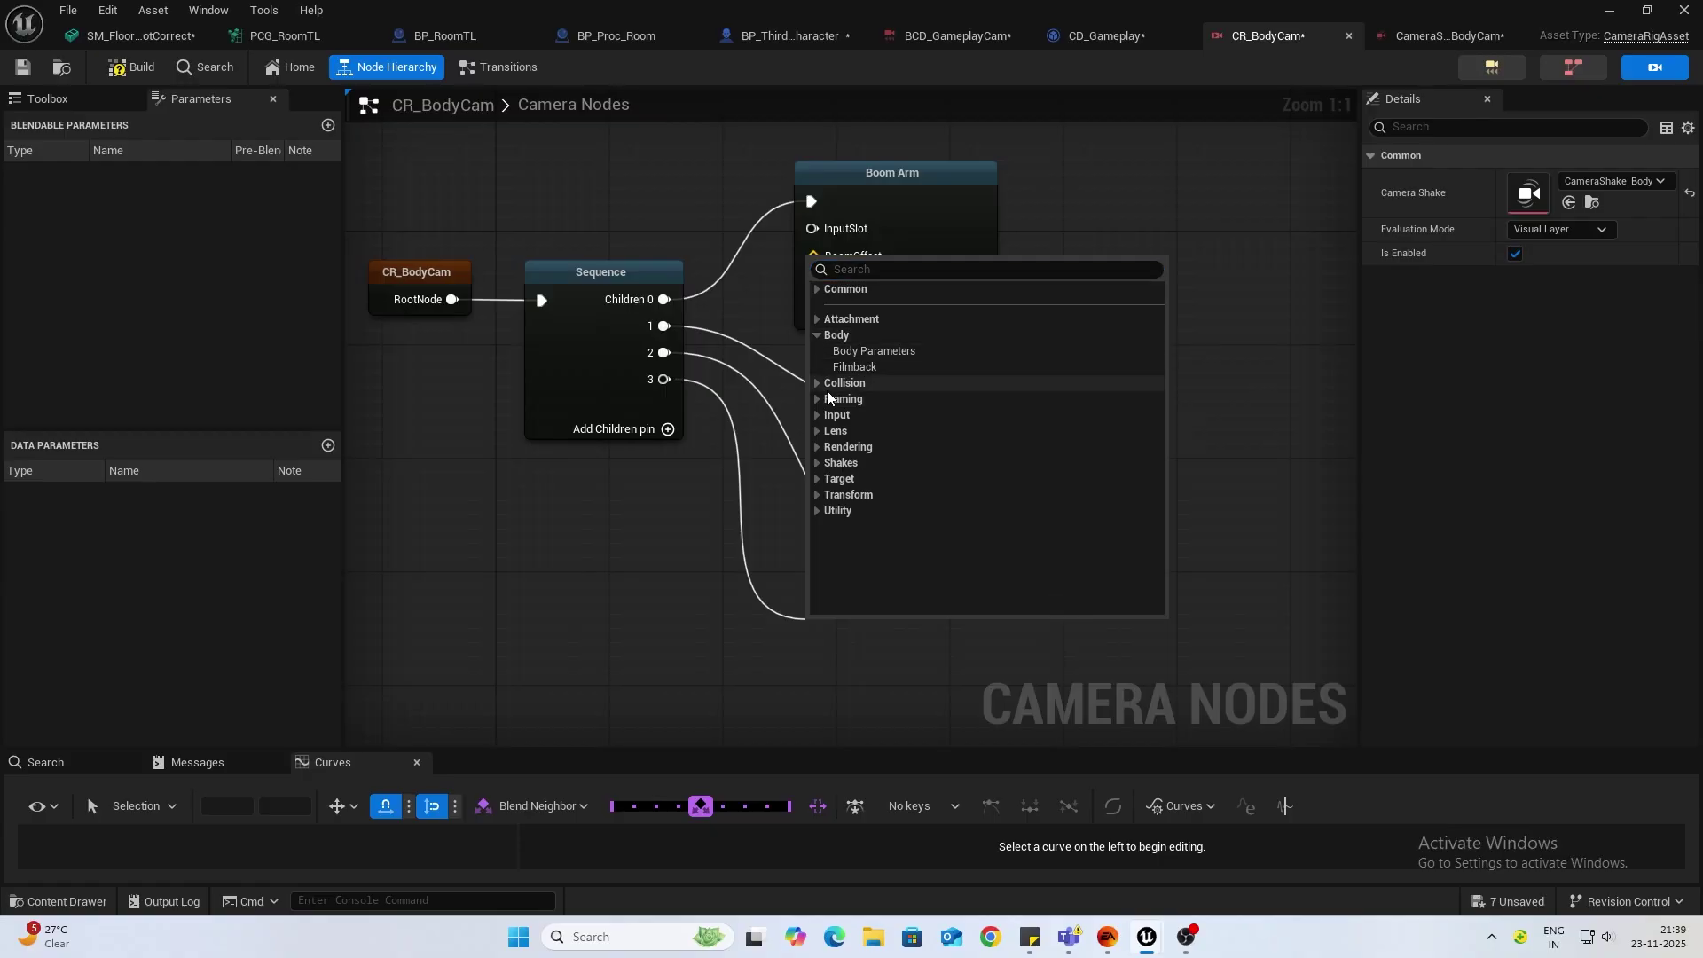
pyautogui.click(816, 496)
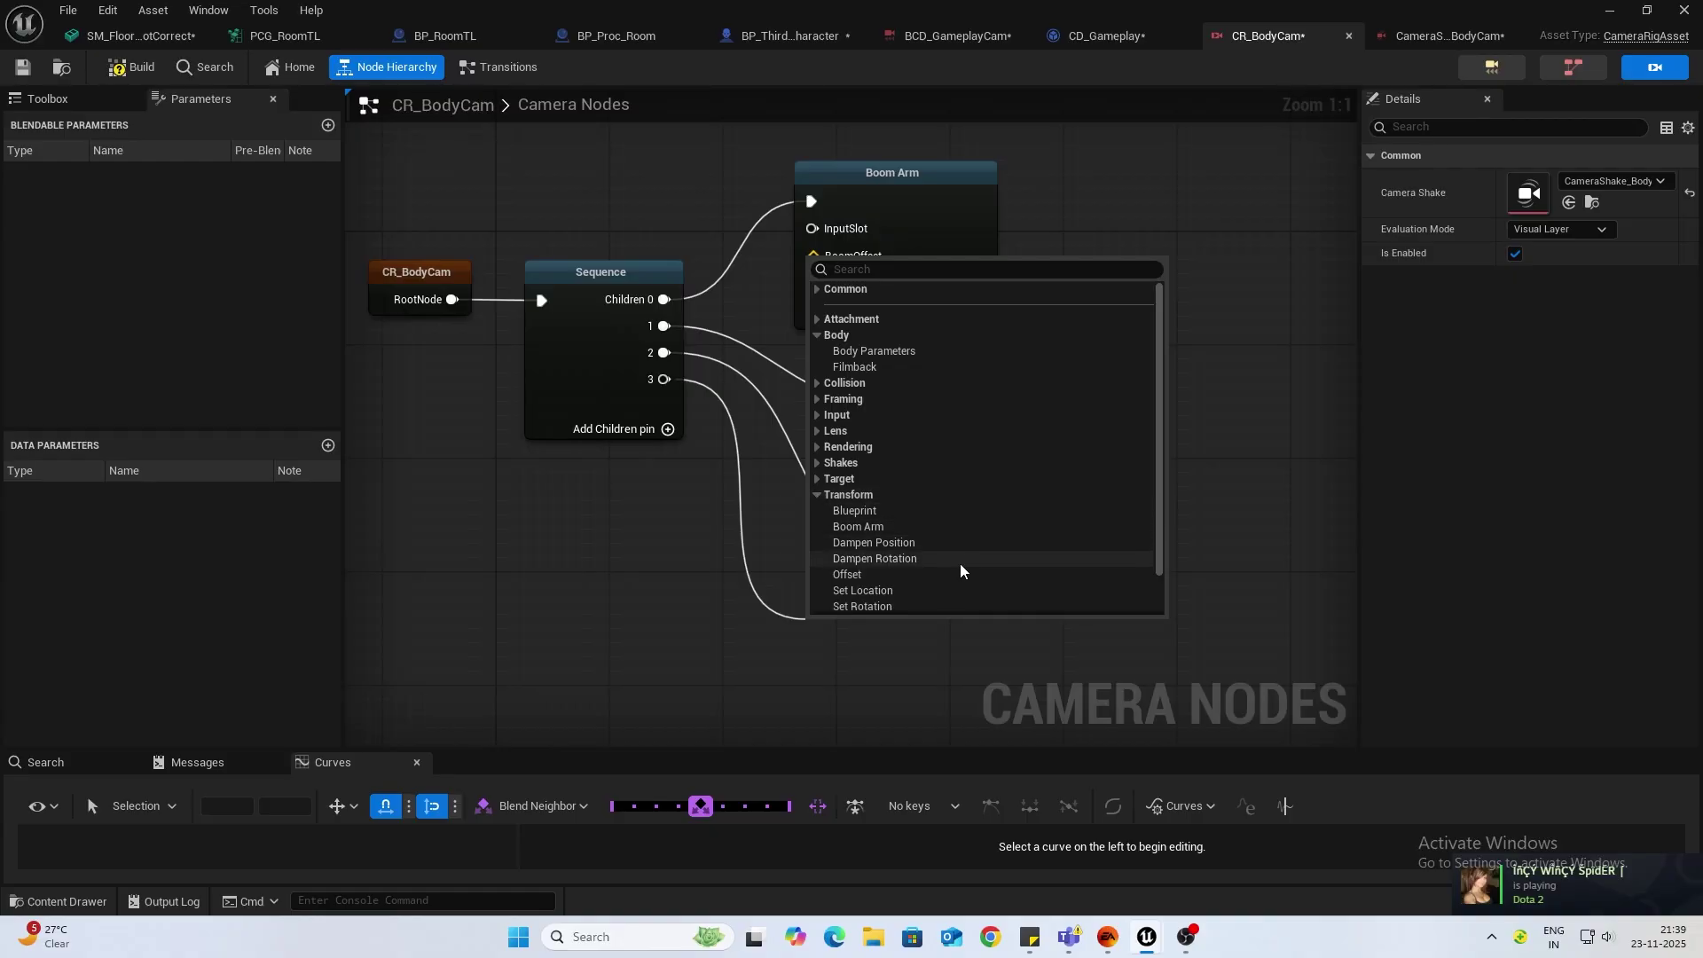
pyautogui.click(915, 542)
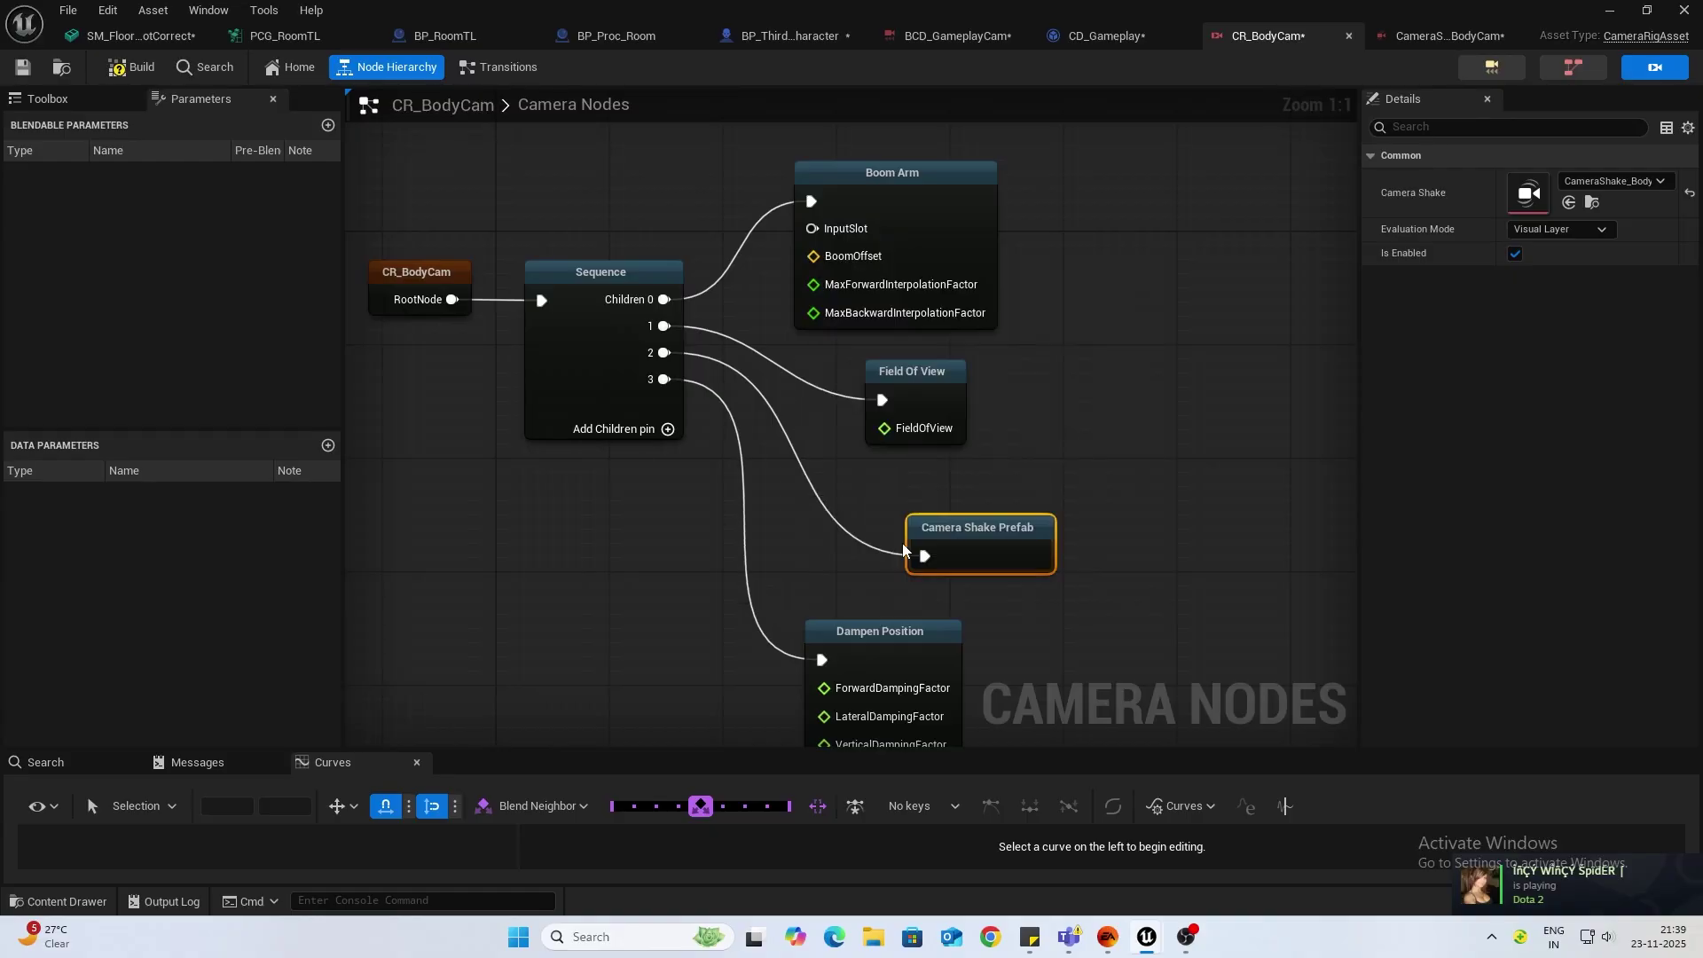
# Step: Set the Dampen Position node's Forward Damping Factor to 1 and build the camera rig
pyautogui.click(883, 631)
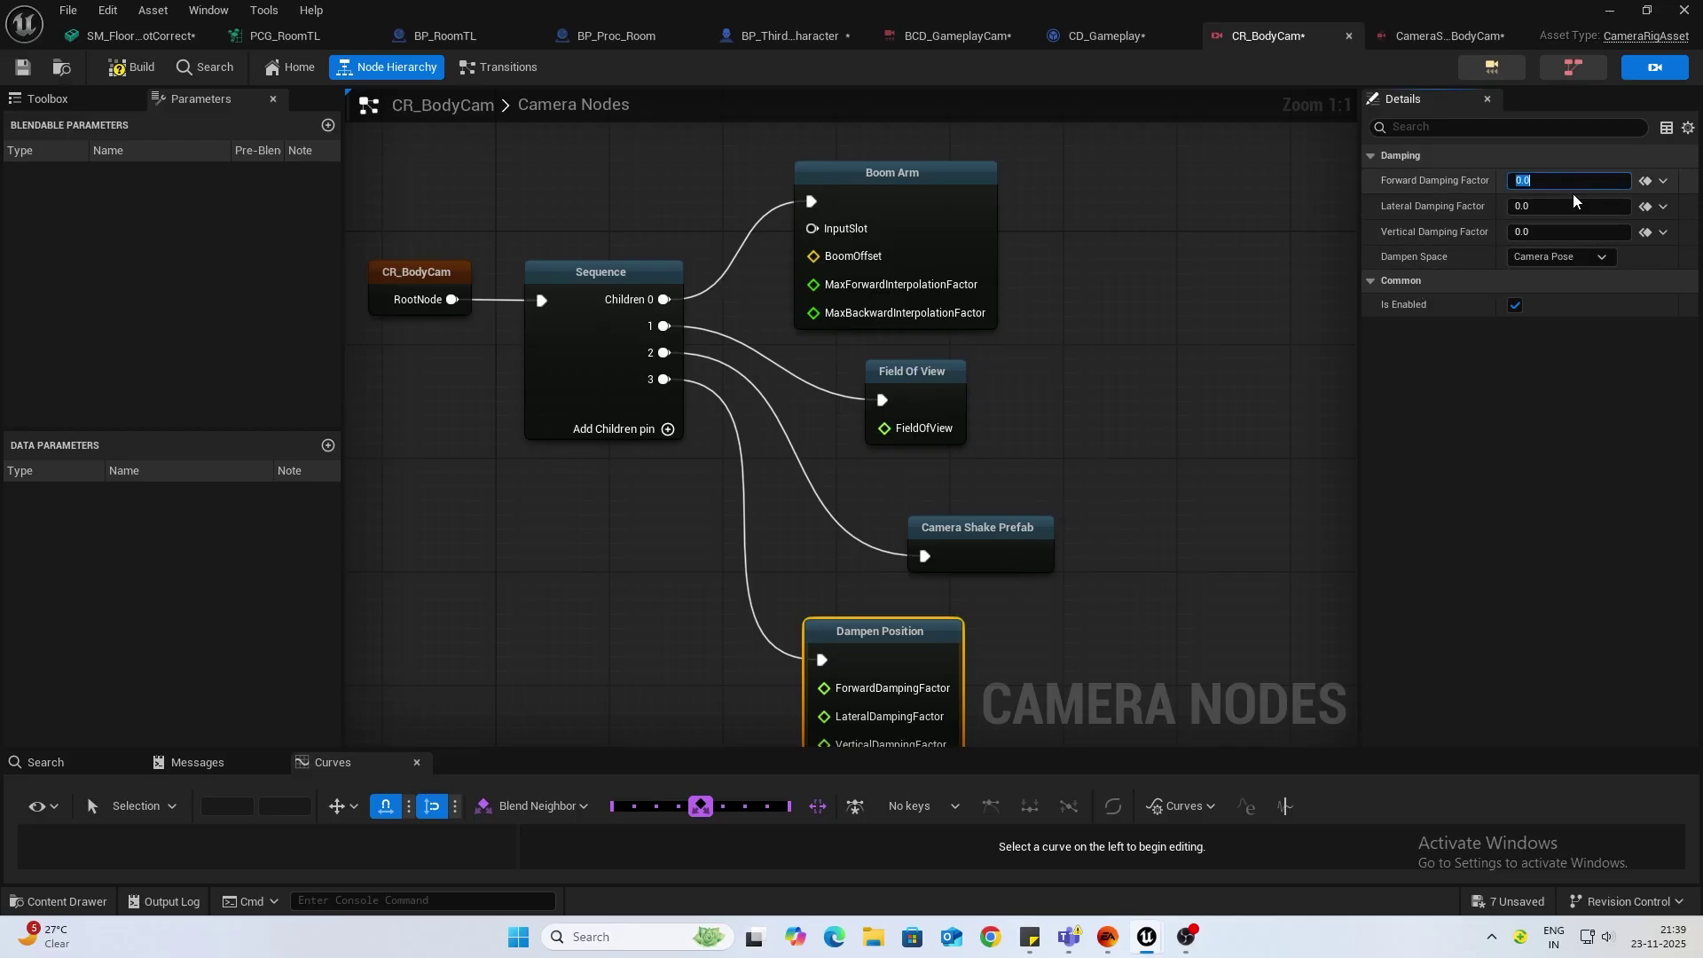
pyautogui.click(1531, 183)
pyautogui.write('1')
pyautogui.click(125, 69)
# Step: Play the Room level to check the damped camera while moving the character, and return to CR_BodyCam
pyautogui.click(1610, 10)
pyautogui.click(438, 69)
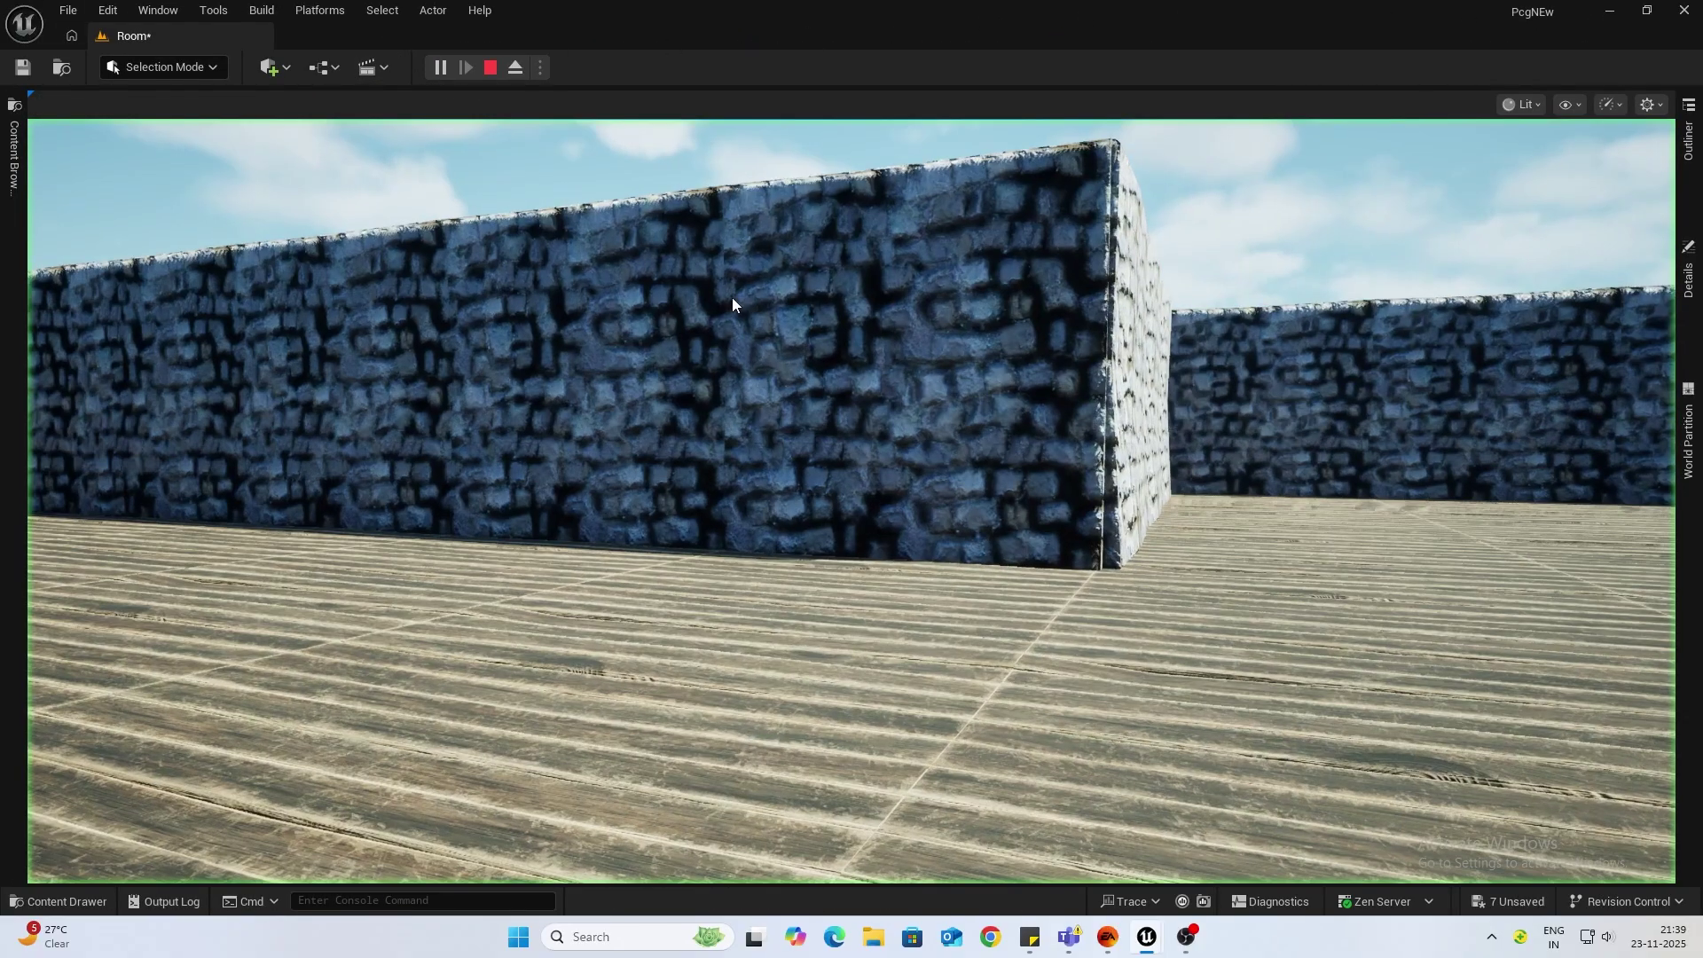
pyautogui.press('w')
pyautogui.press('w')
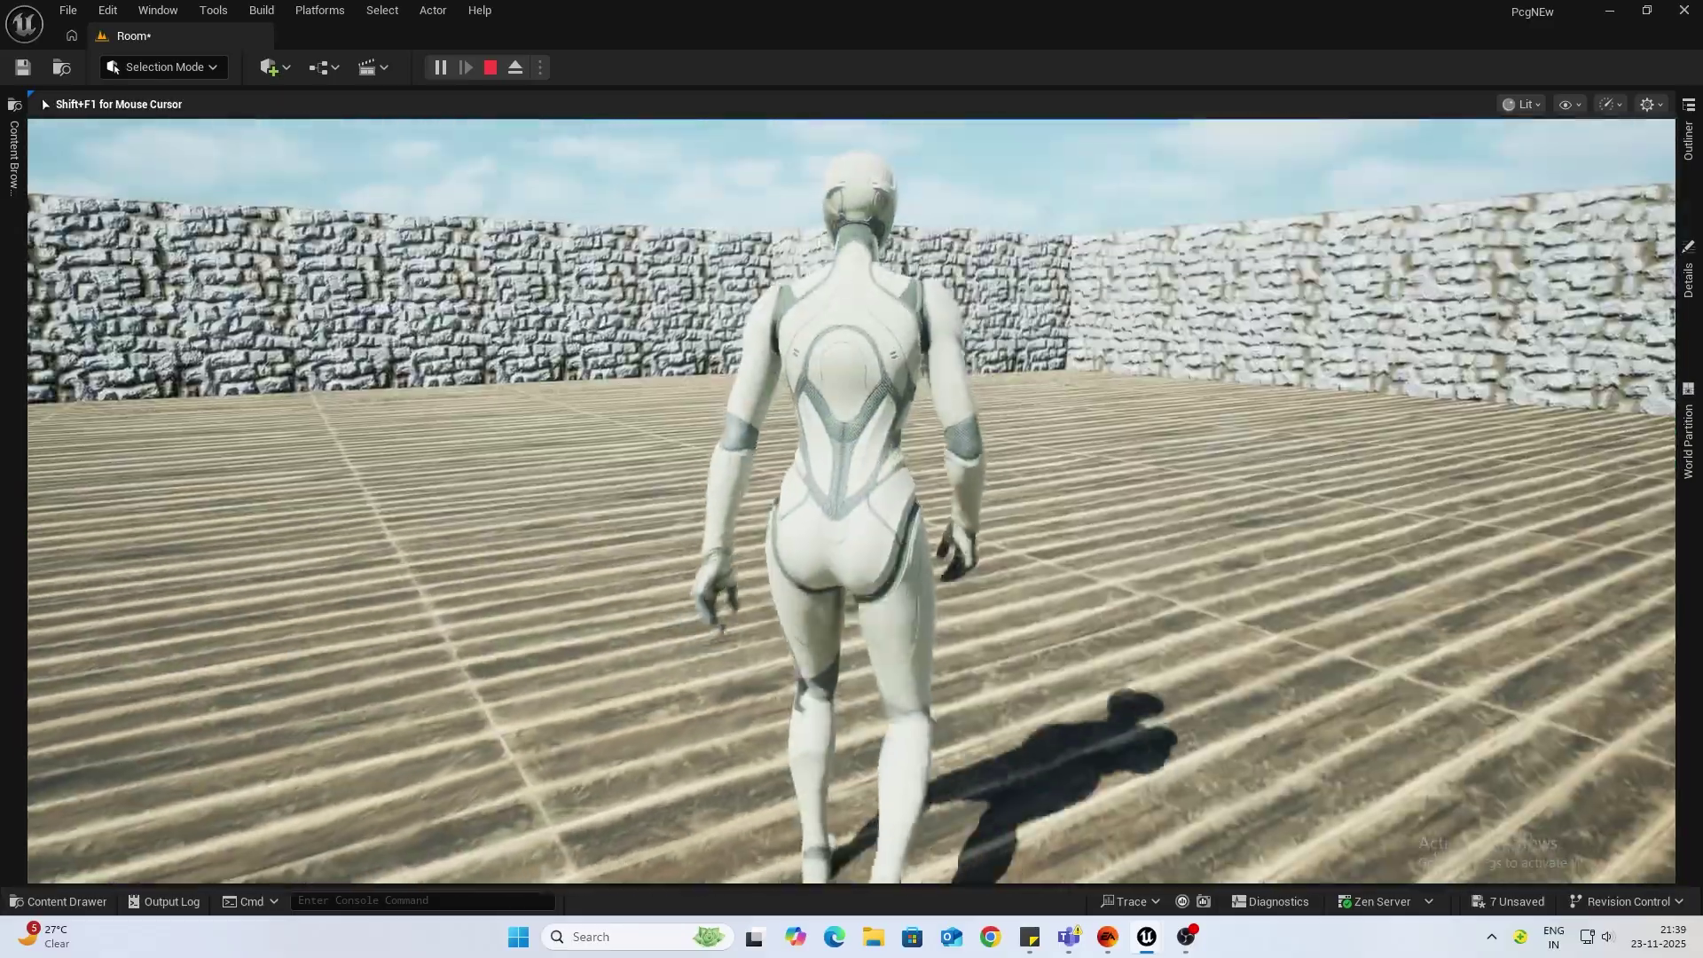
pyautogui.scroll(5, 852, 501)
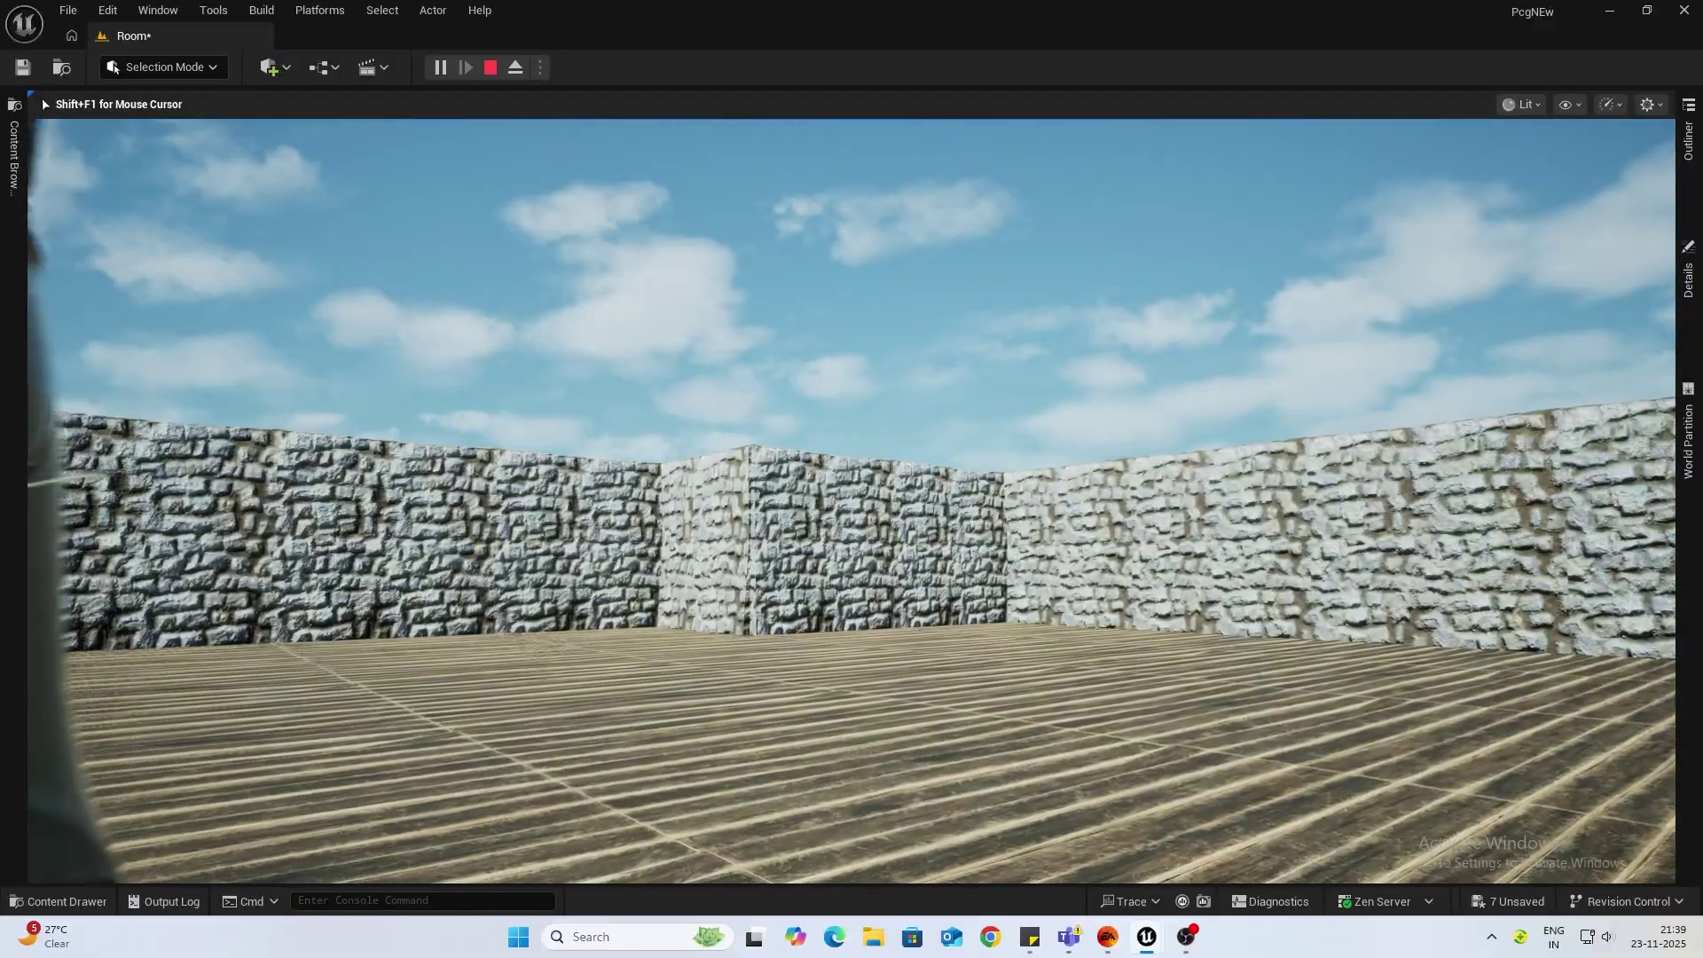
pyautogui.press('Escape')
pyautogui.hotkey('alt', 'Tab')
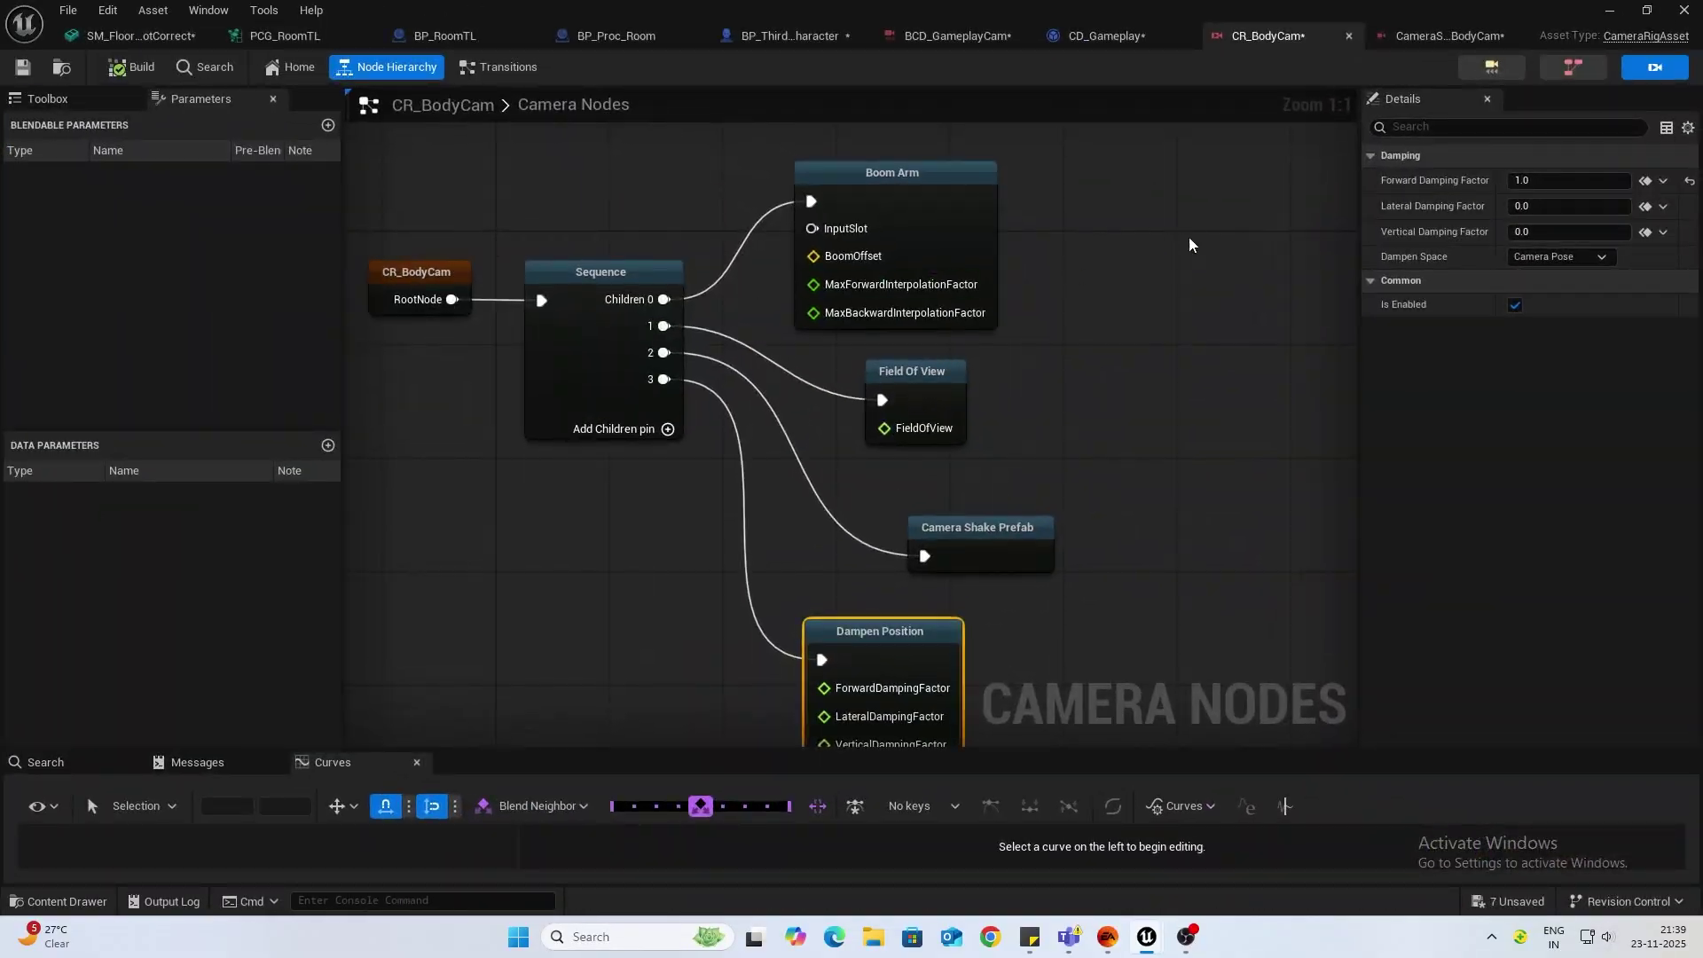
# Step: Set the Dampen Position node's Forward Damping Factor to 7 and test the camera by playing the Room level
pyautogui.click(1564, 179)
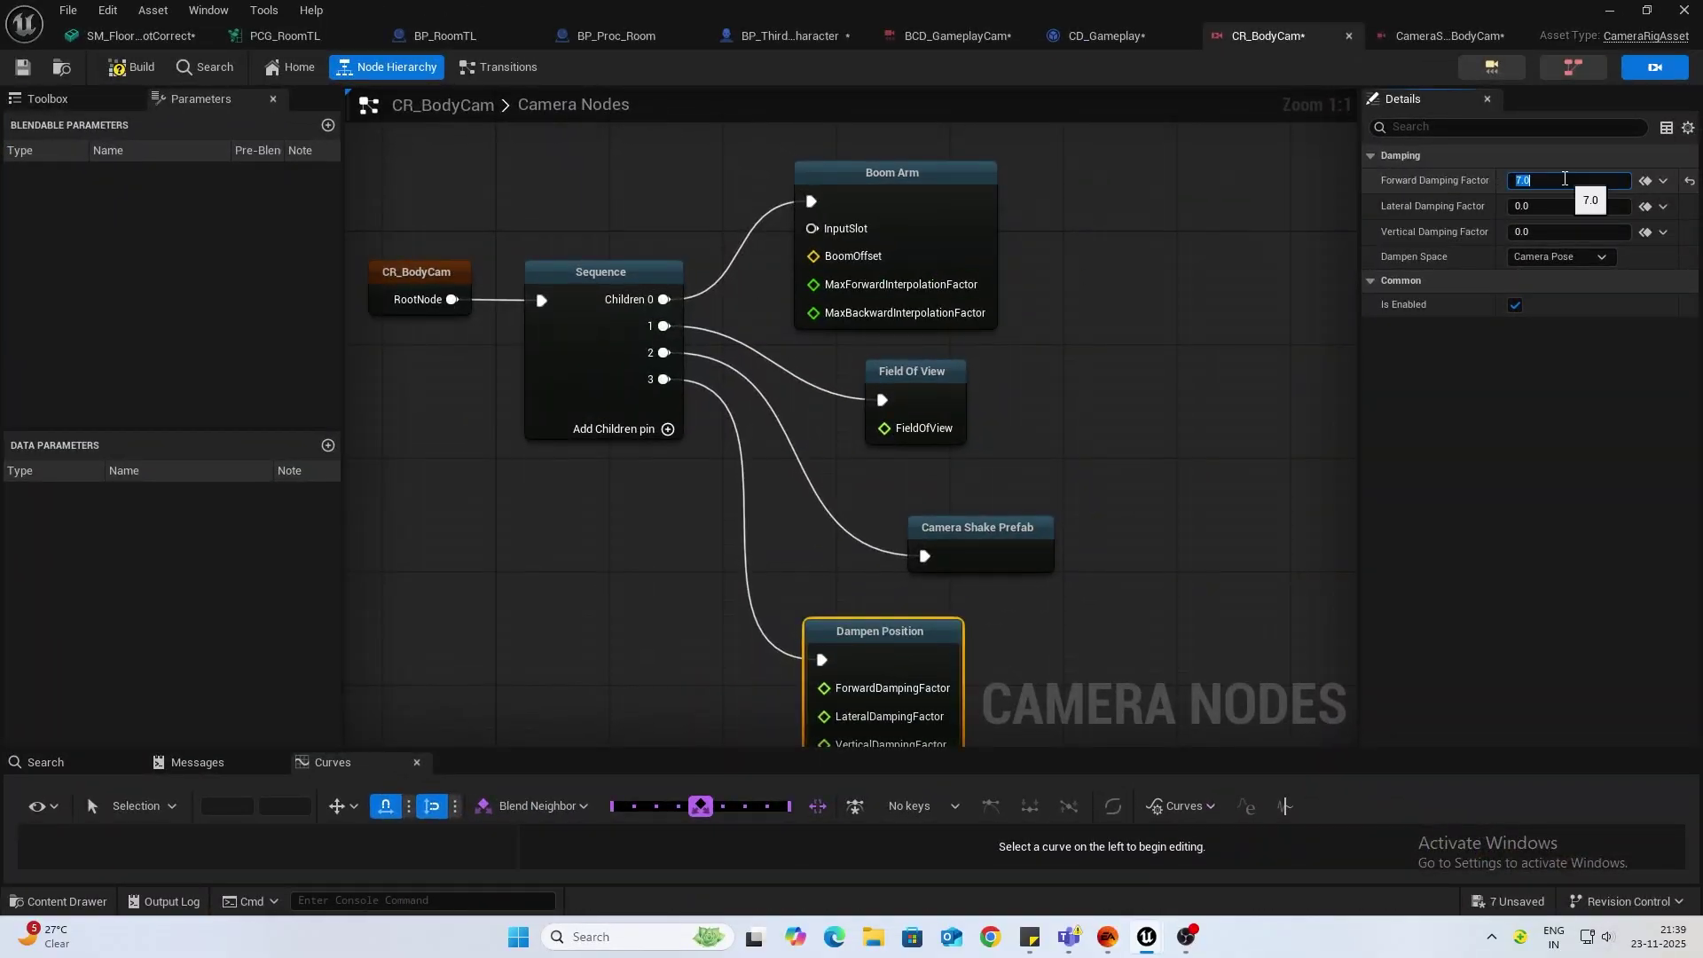
pyautogui.press('Return')
pyautogui.click(1608, 10)
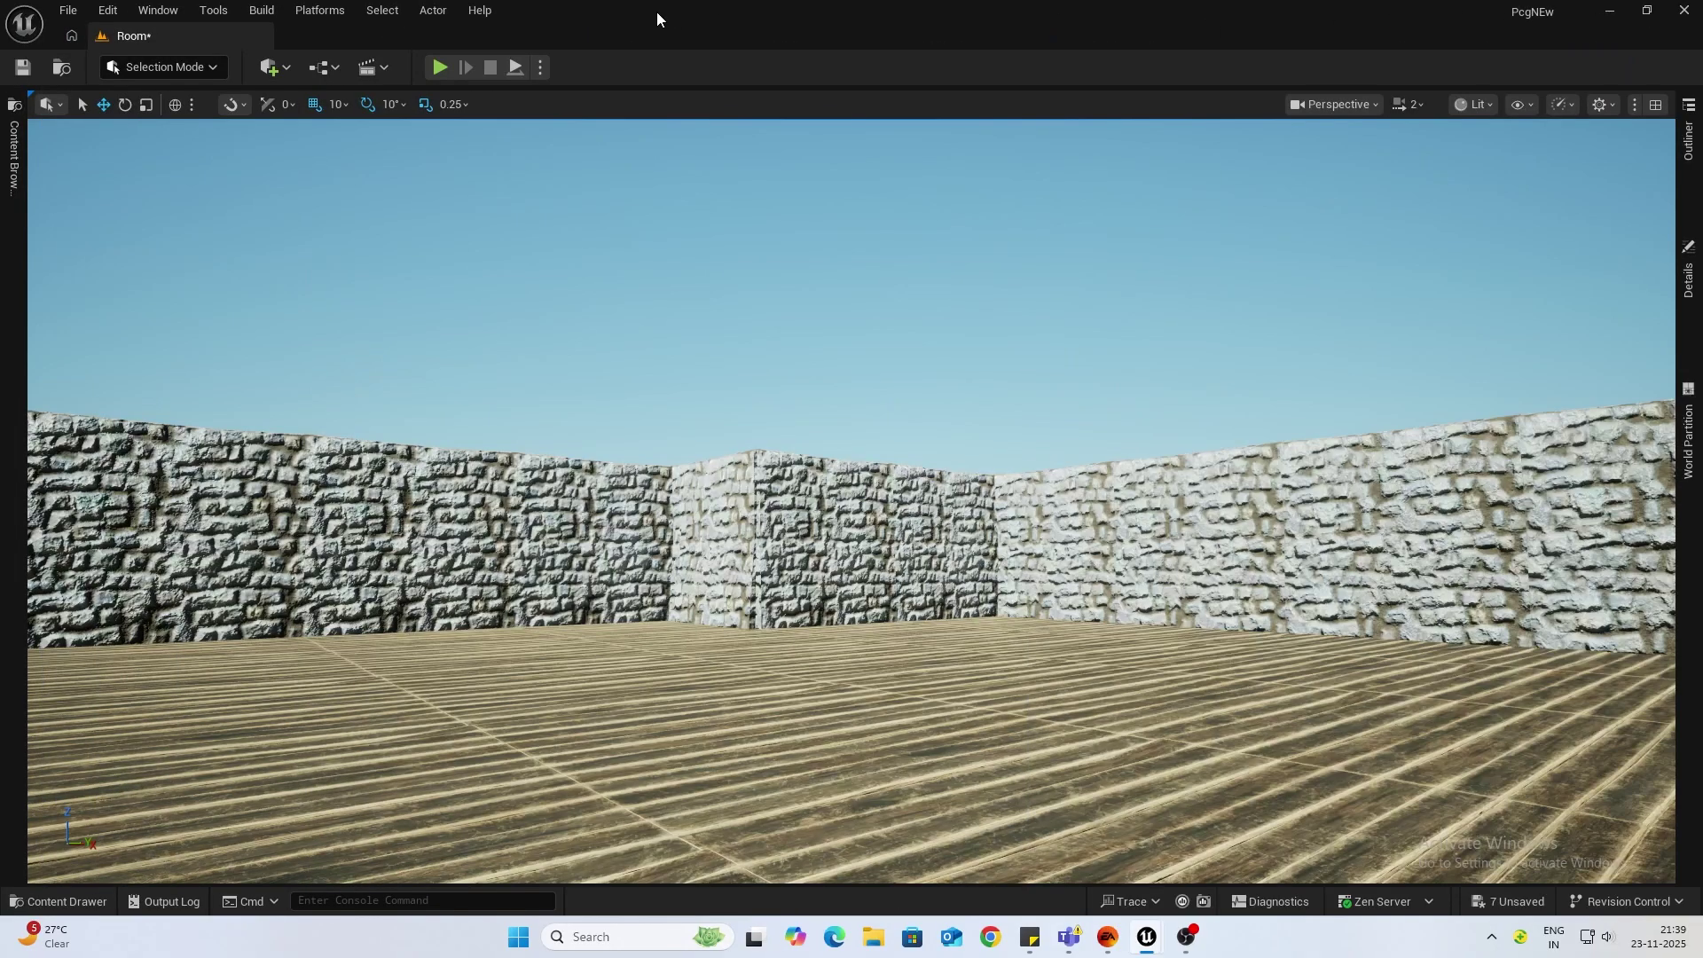
pyautogui.click(439, 68)
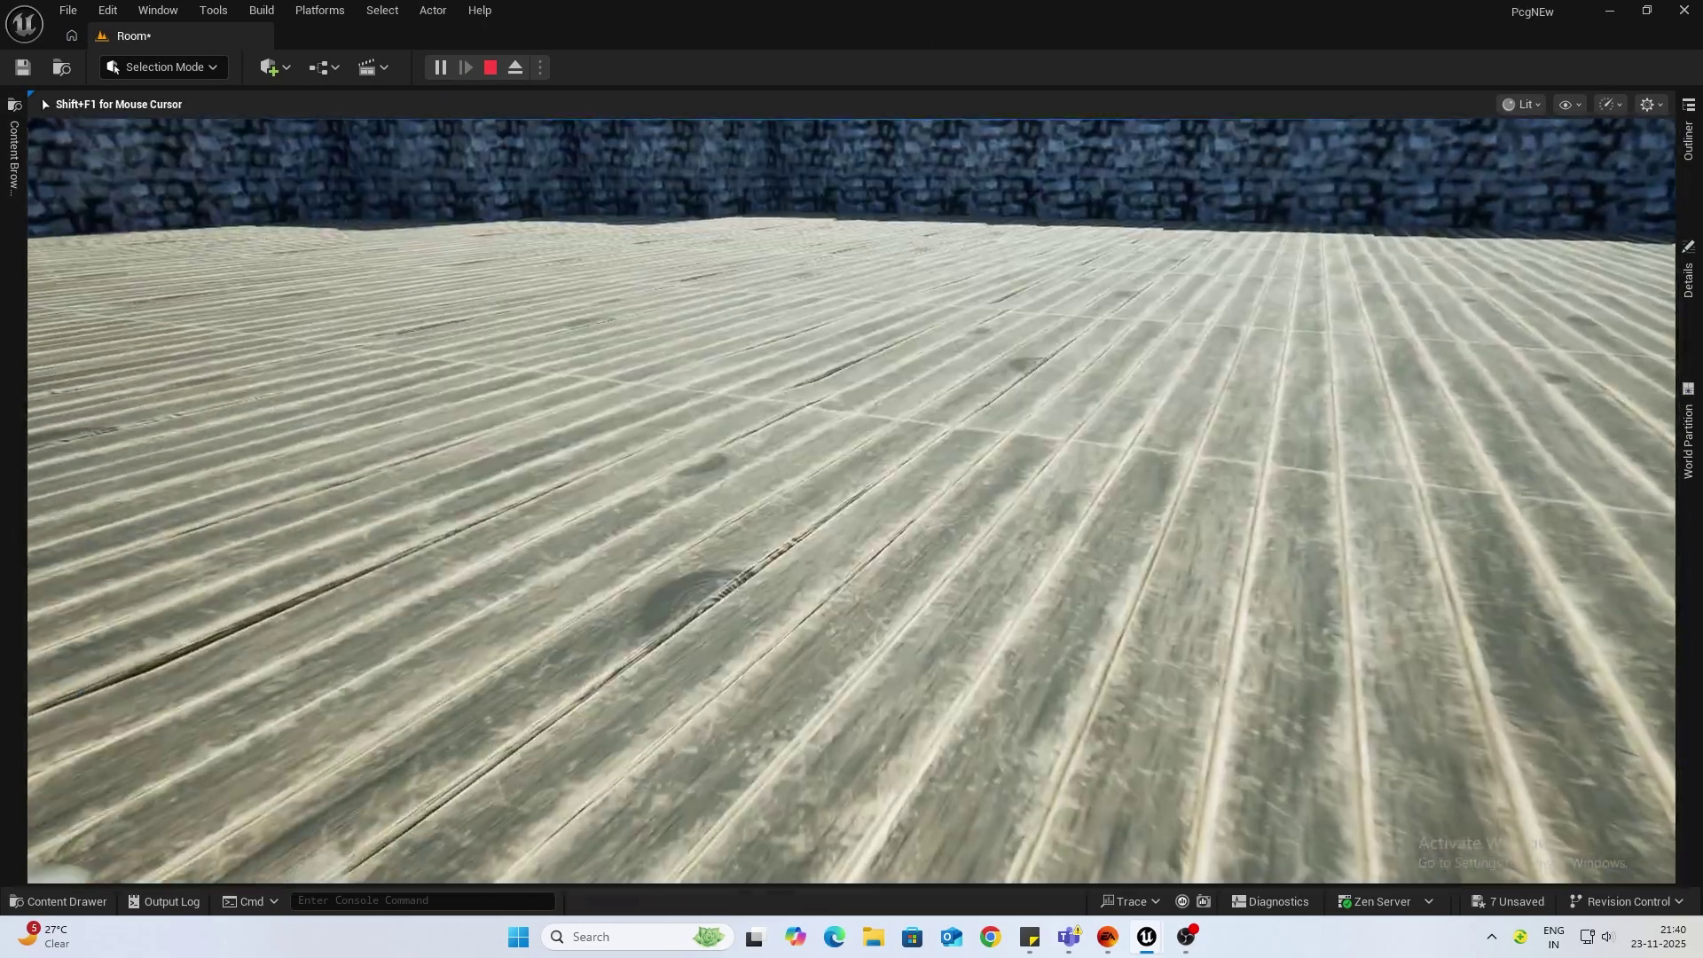
pyautogui.hotkey('alt', 'Tab')
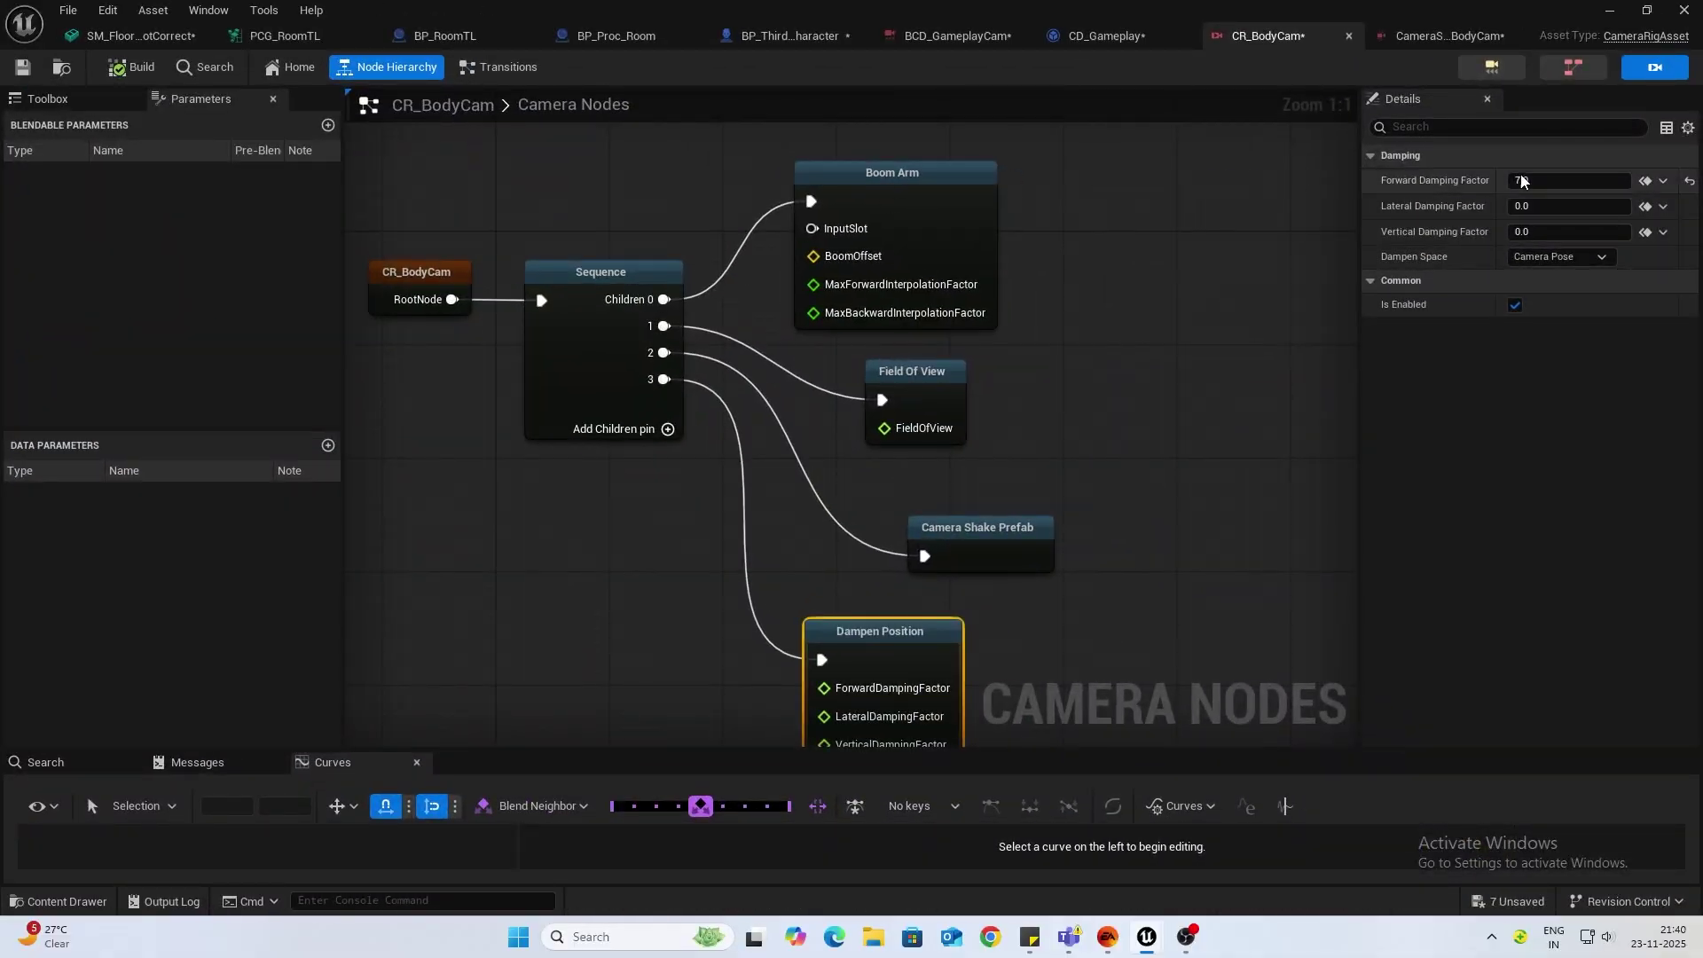
# Step: Set the Forward Damping Factor to 11, build the camera rig, and return to CR_BodyCam after testing in the Room level
pyautogui.click(1600, 184)
pyautogui.write('11')
pyautogui.press('Return')
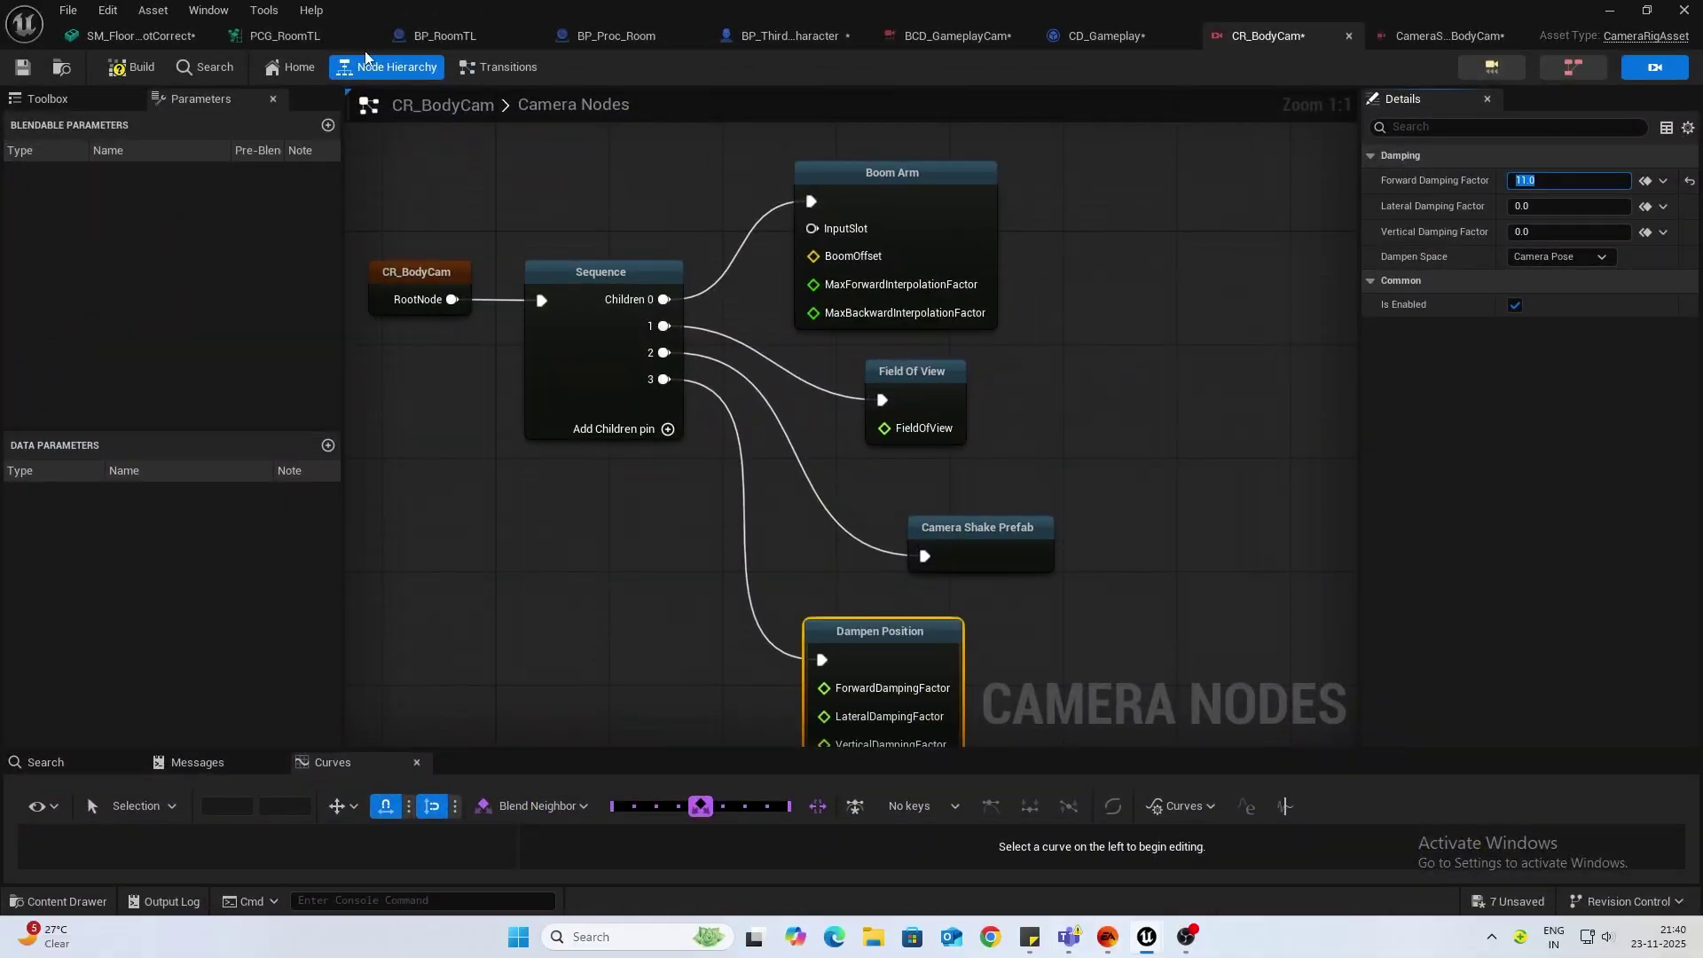
pyautogui.click(133, 68)
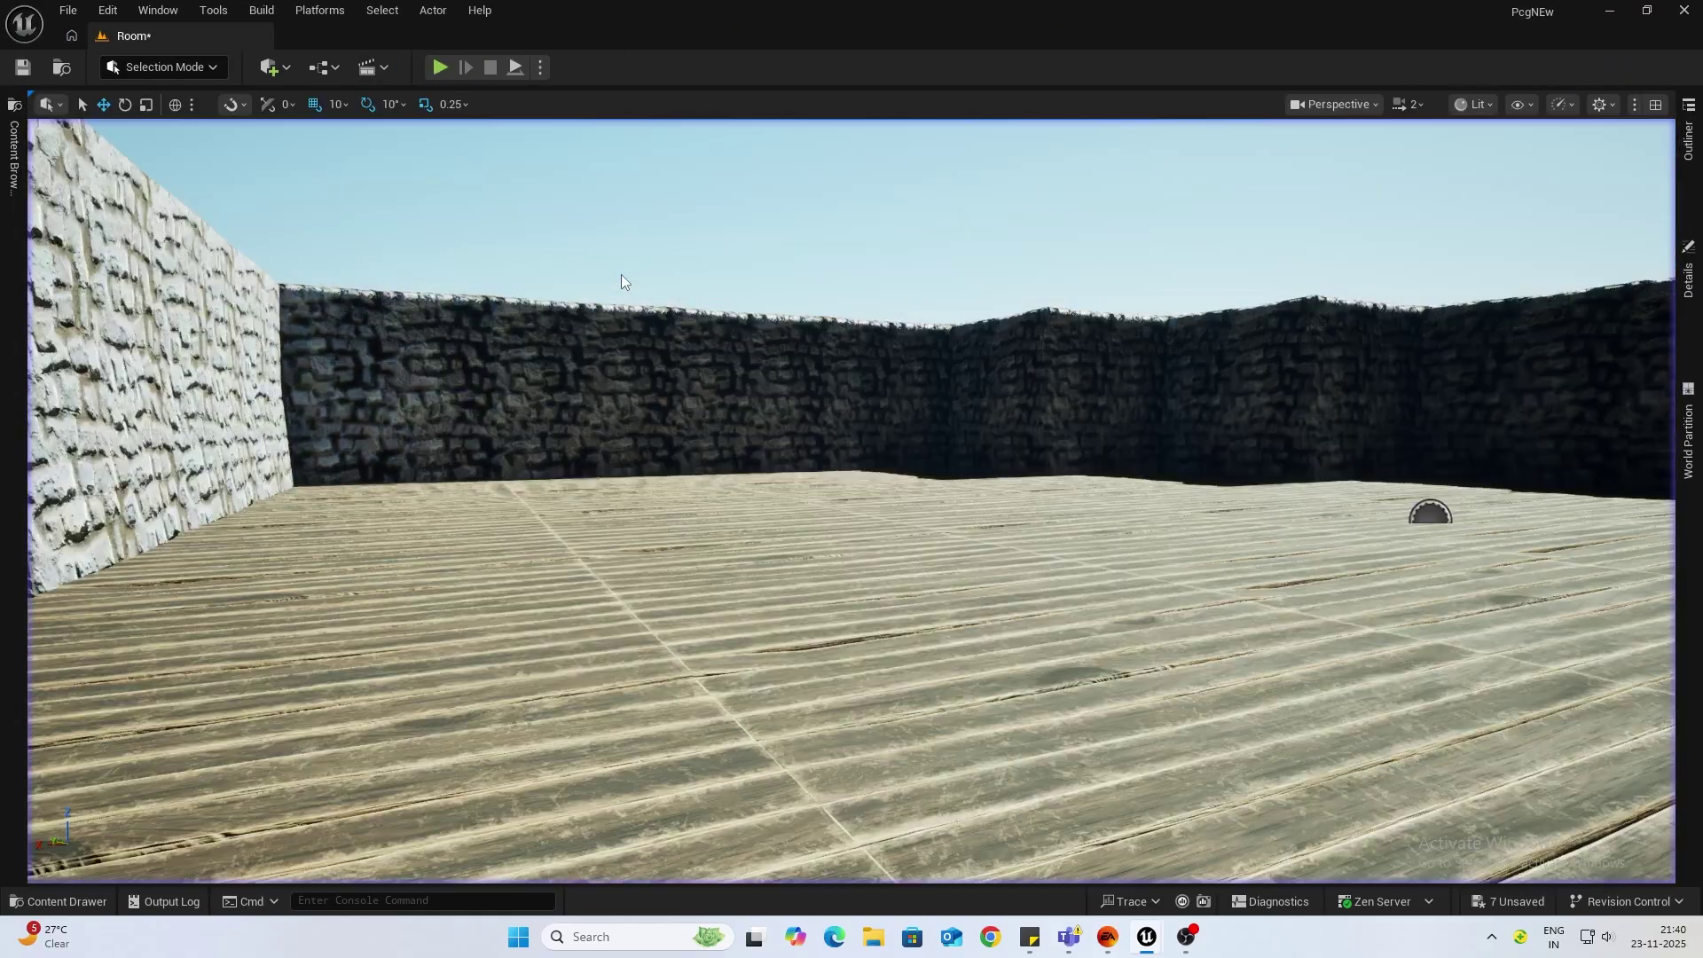
pyautogui.hotkey('alt', 'Tab')
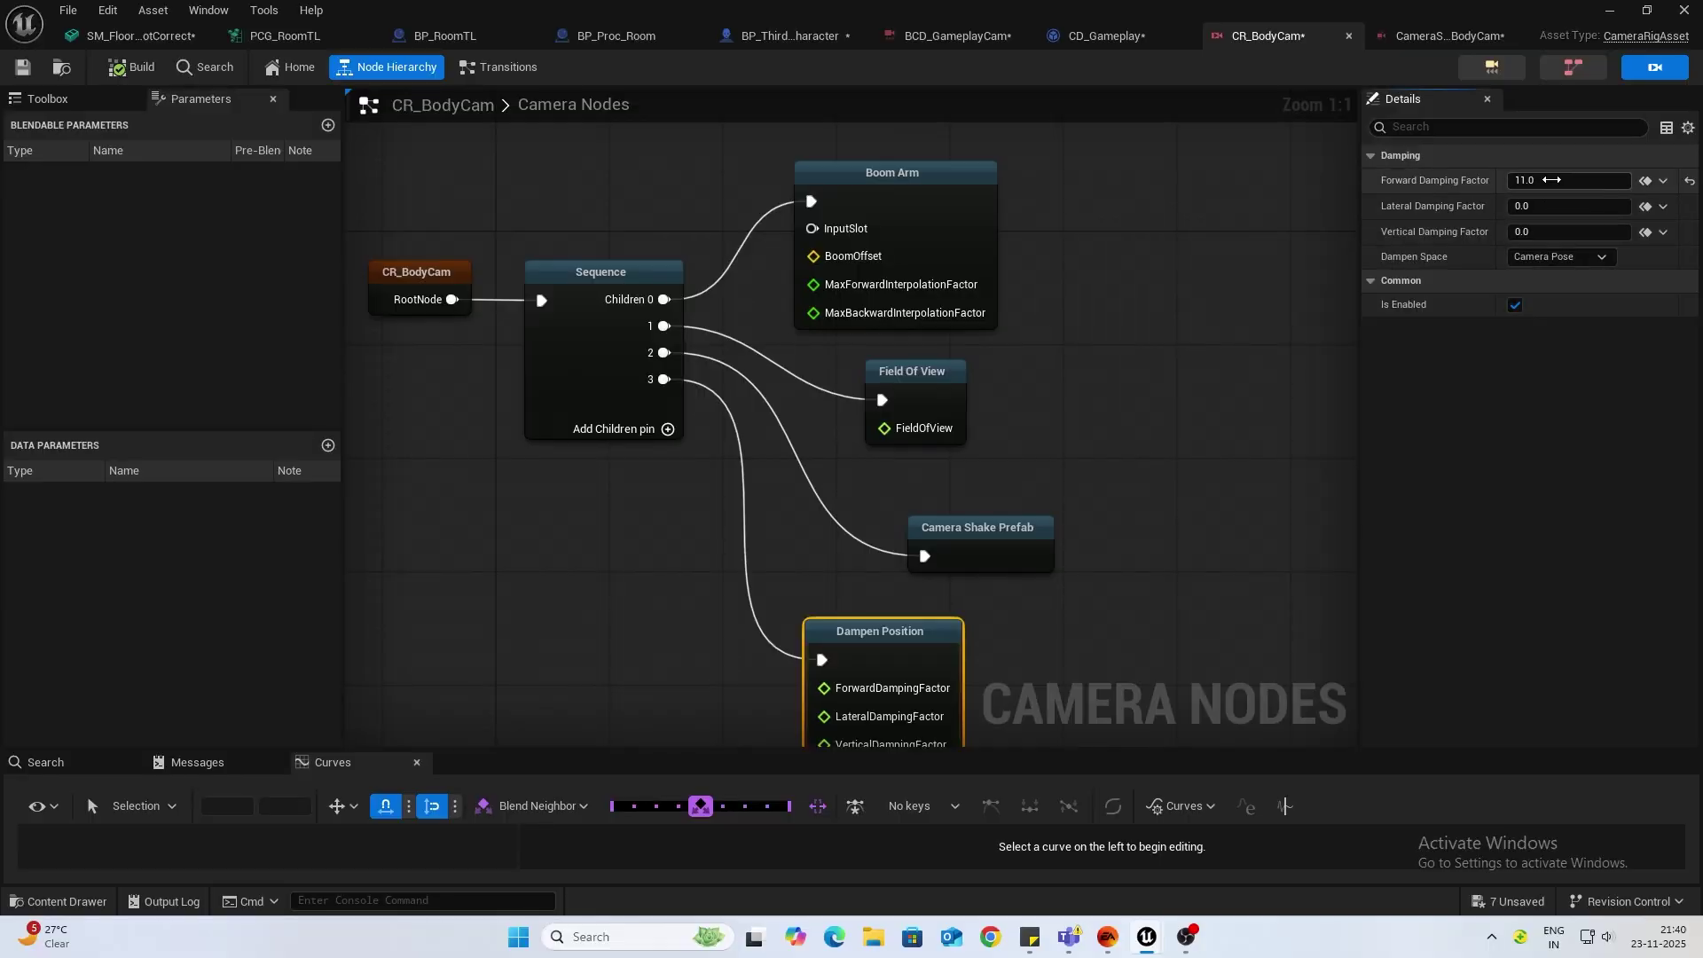
# Step: Set the Dampen Position node's Forward Damping Factor to 15 and rebuild the camera rig
pyautogui.click(1551, 181)
pyautogui.write('15')
pyautogui.click(140, 67)
# Step: Play the Room level and walk forward to check the stiffer damping, and return to CR_BodyCam
pyautogui.click(1610, 11)
pyautogui.click(441, 67)
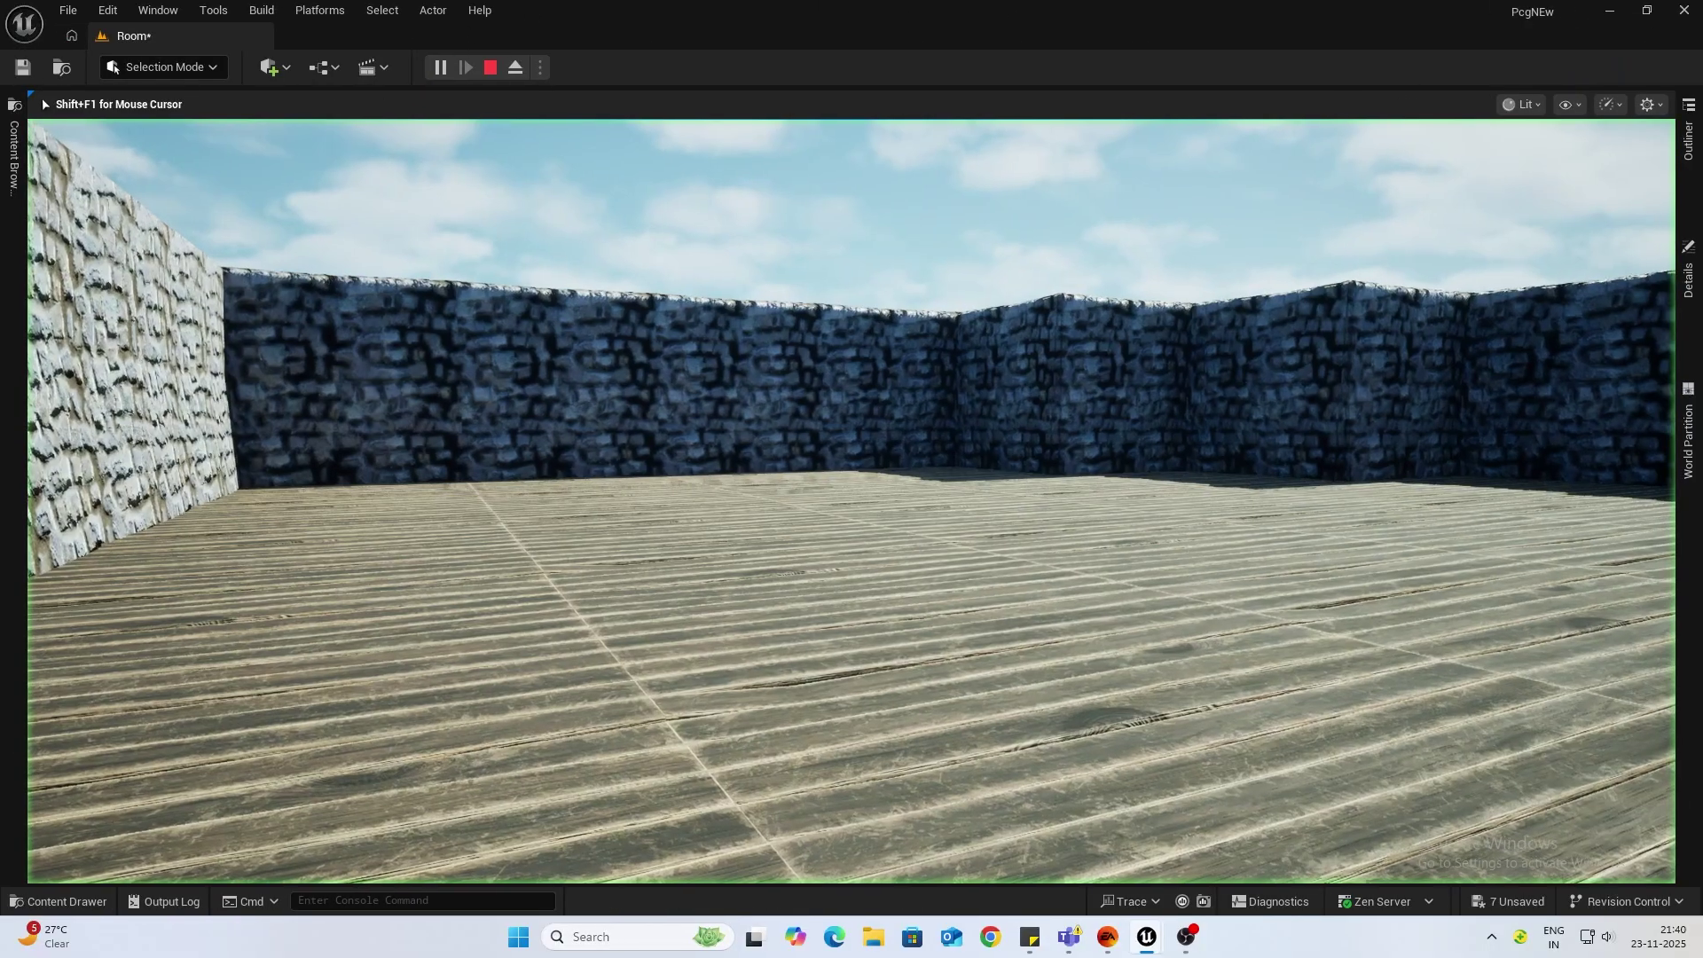
pyautogui.press('w')
pyautogui.press('w')
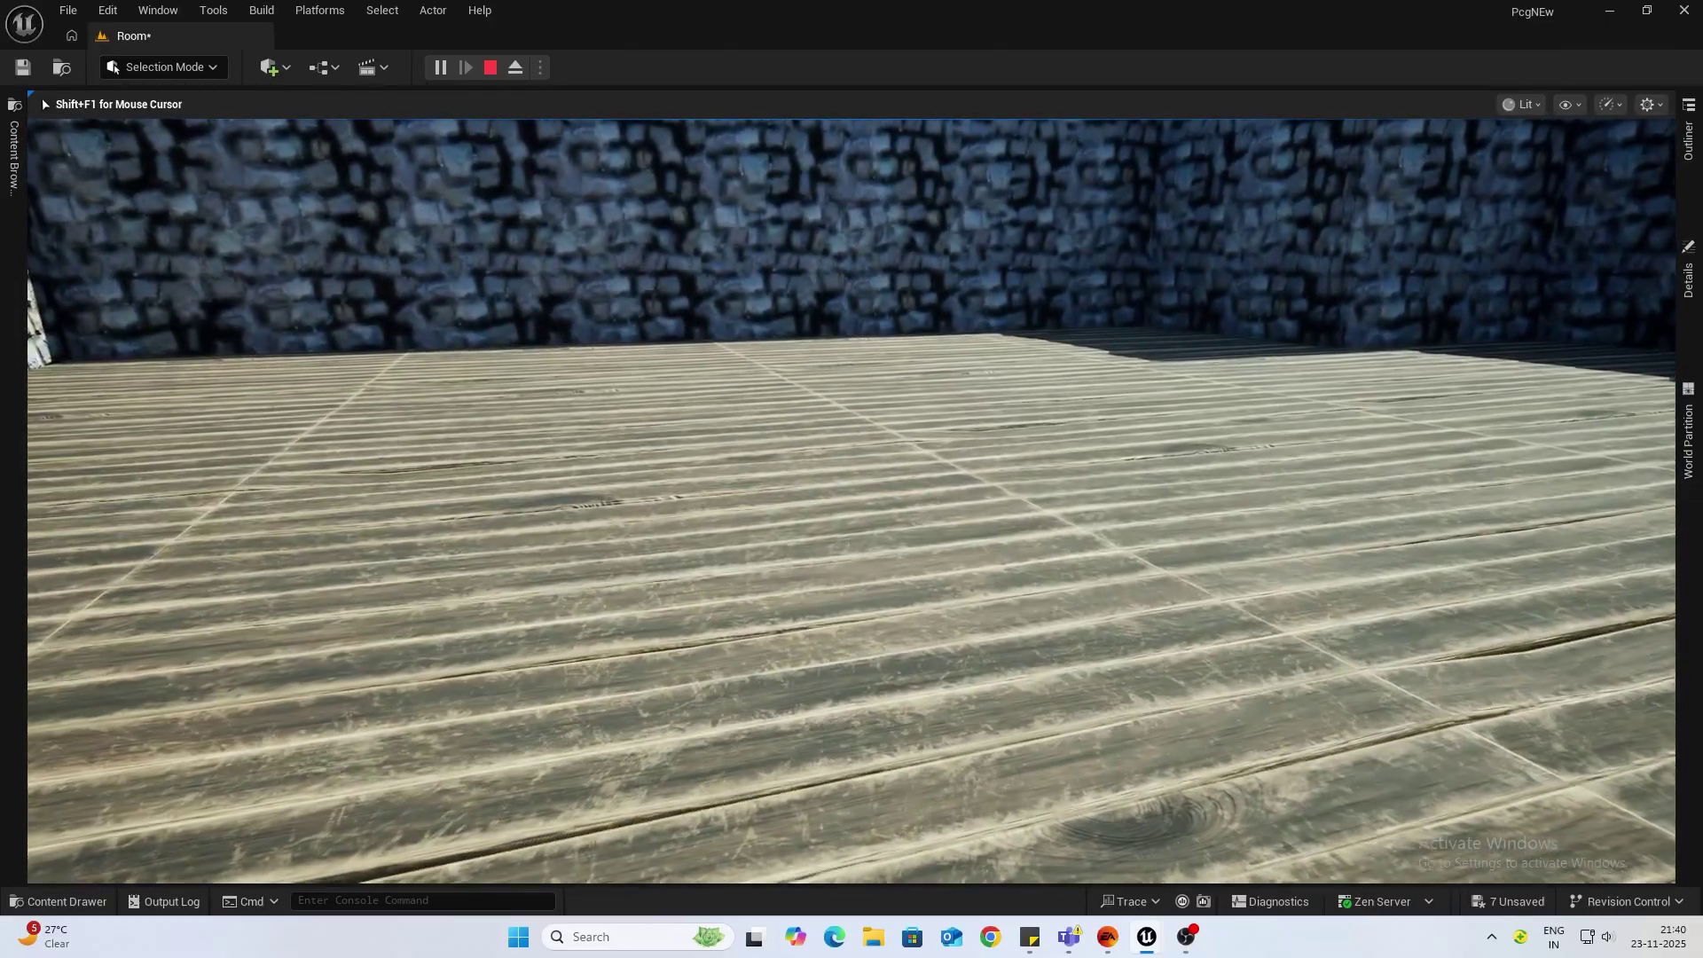
pyautogui.press('w')
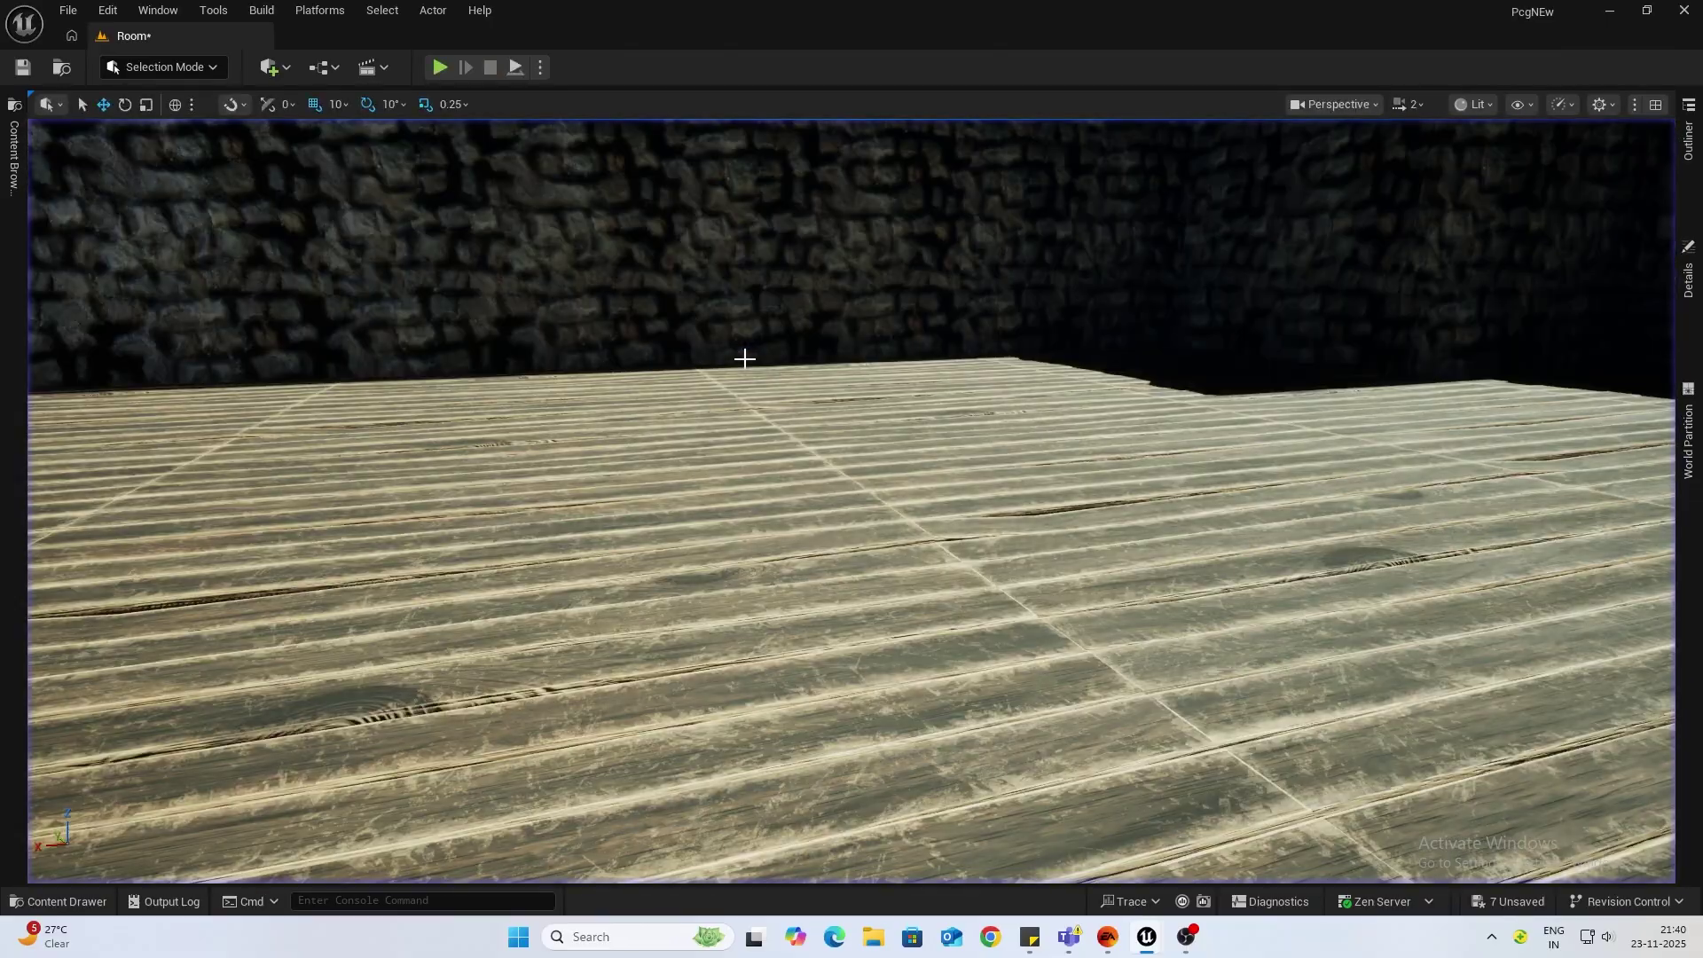
pyautogui.hotkey('alt', 'Tab')
# Step: Set the Boom Arm node's X boom offset to 25 and build the camera rig
pyautogui.click(1537, 182)
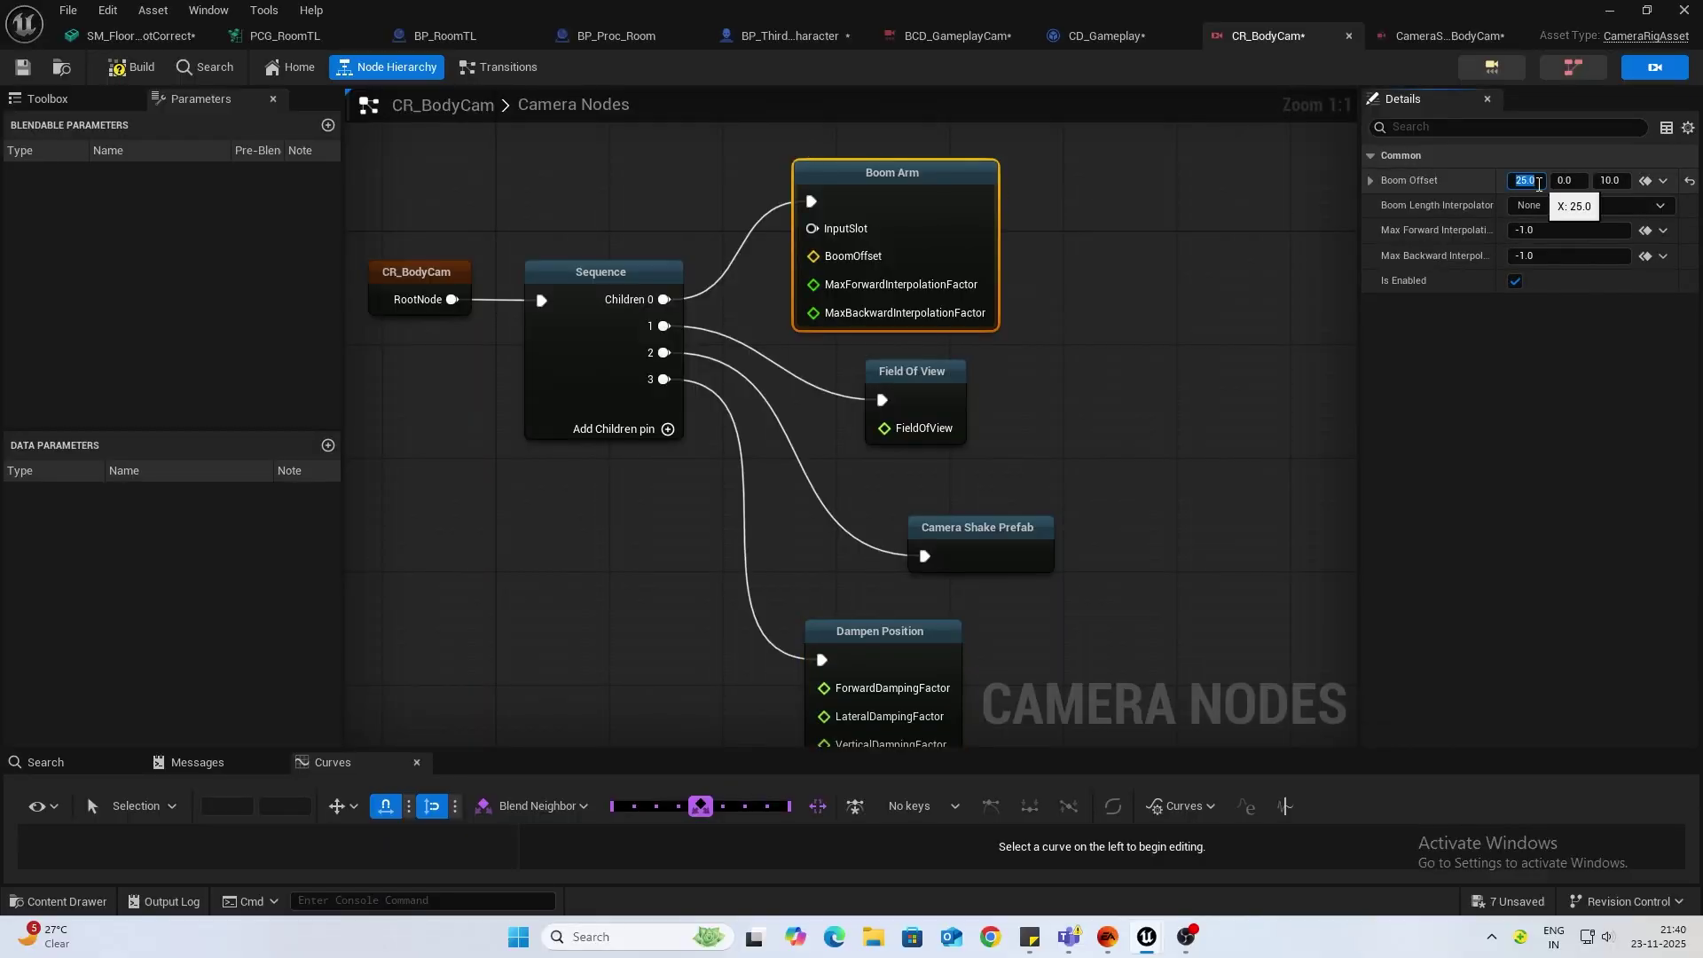
pyautogui.click(133, 69)
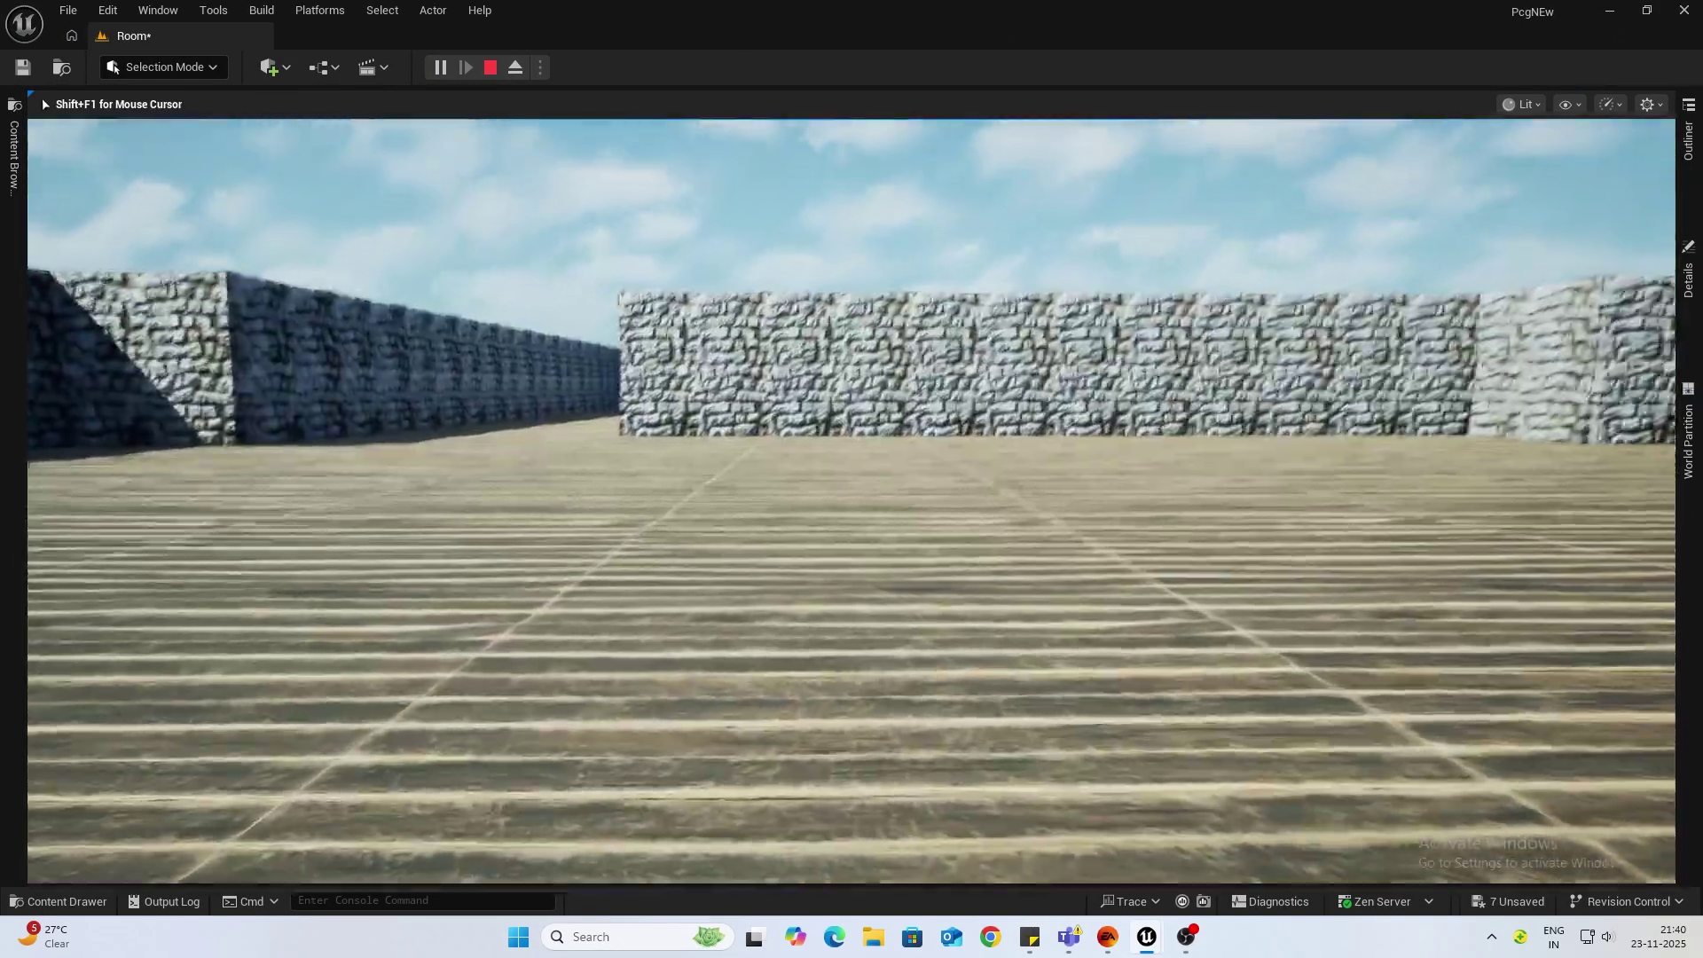
# Step: Walk forward in the Room play test to check the new boom offset, stop it, and return to CR_BodyCam
pyautogui.press('w')
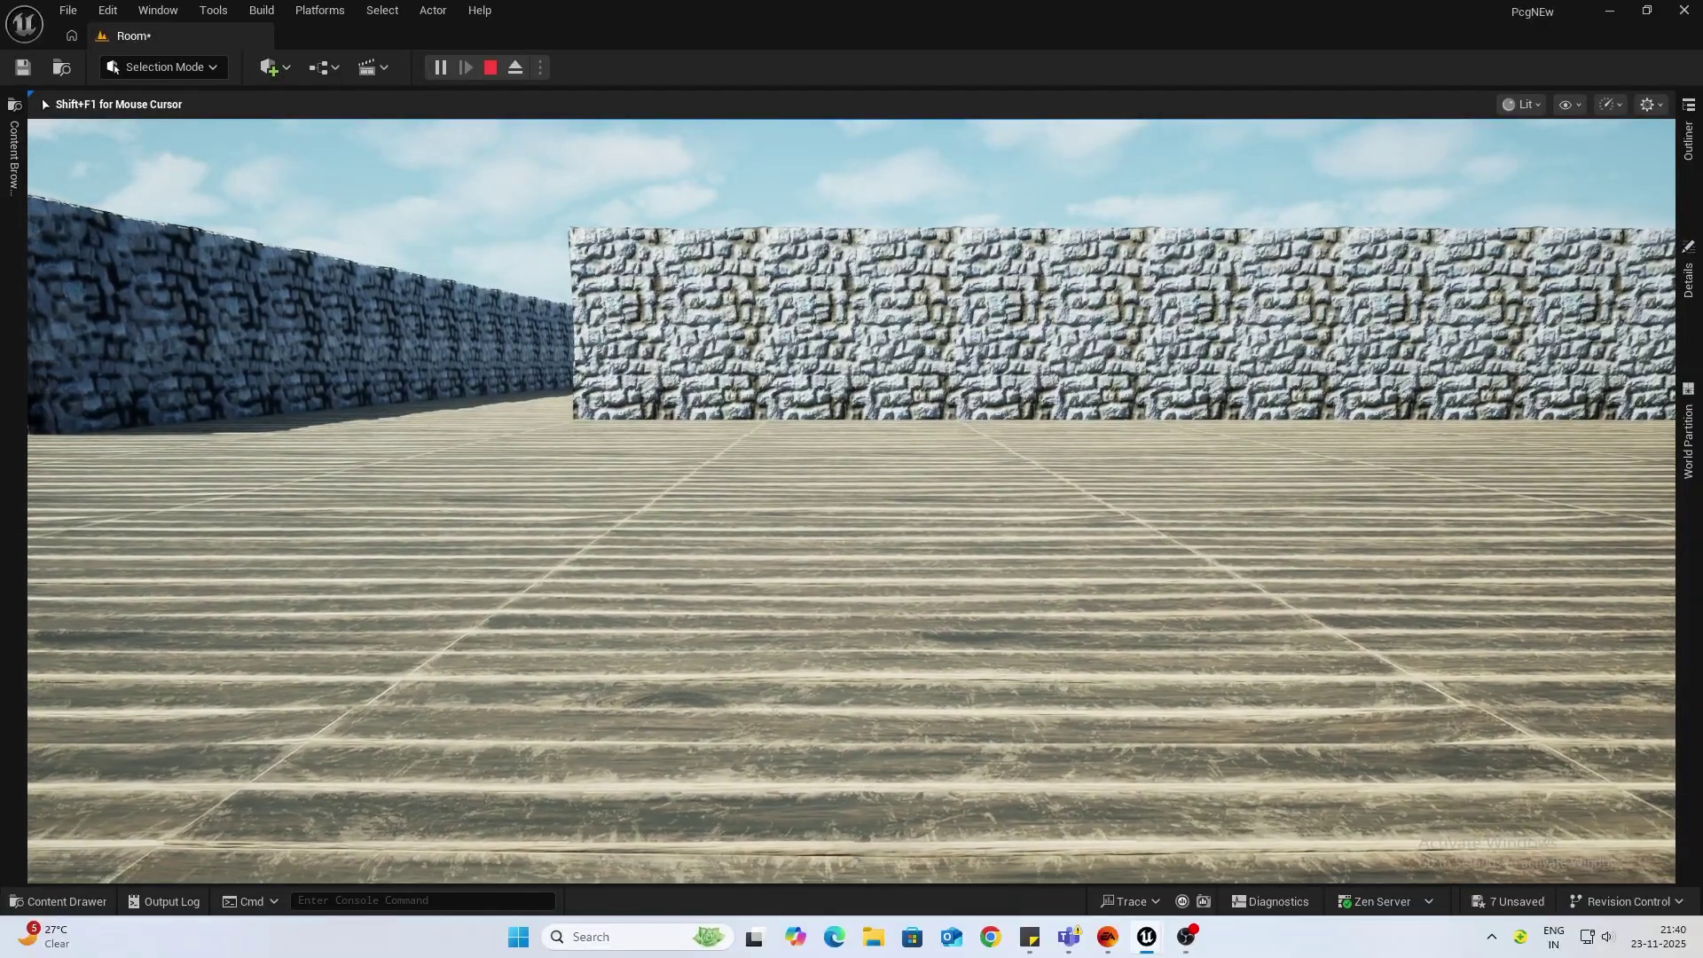
pyautogui.press('Escape')
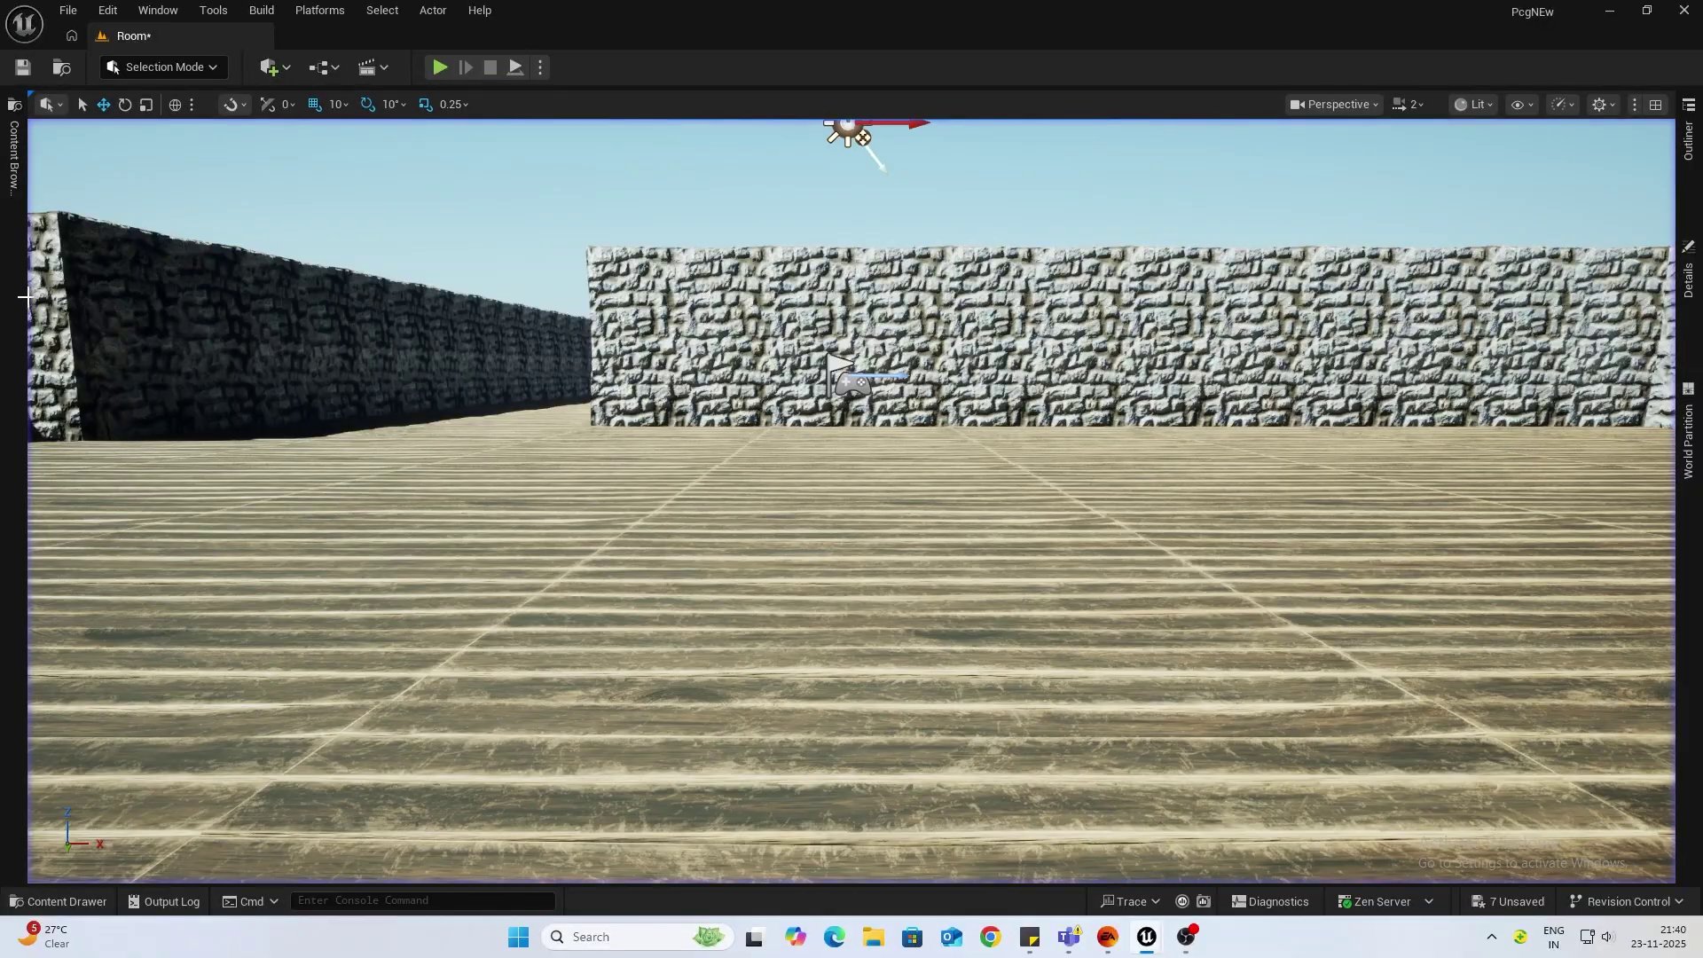
pyautogui.hotkey('alt', 'Tab')
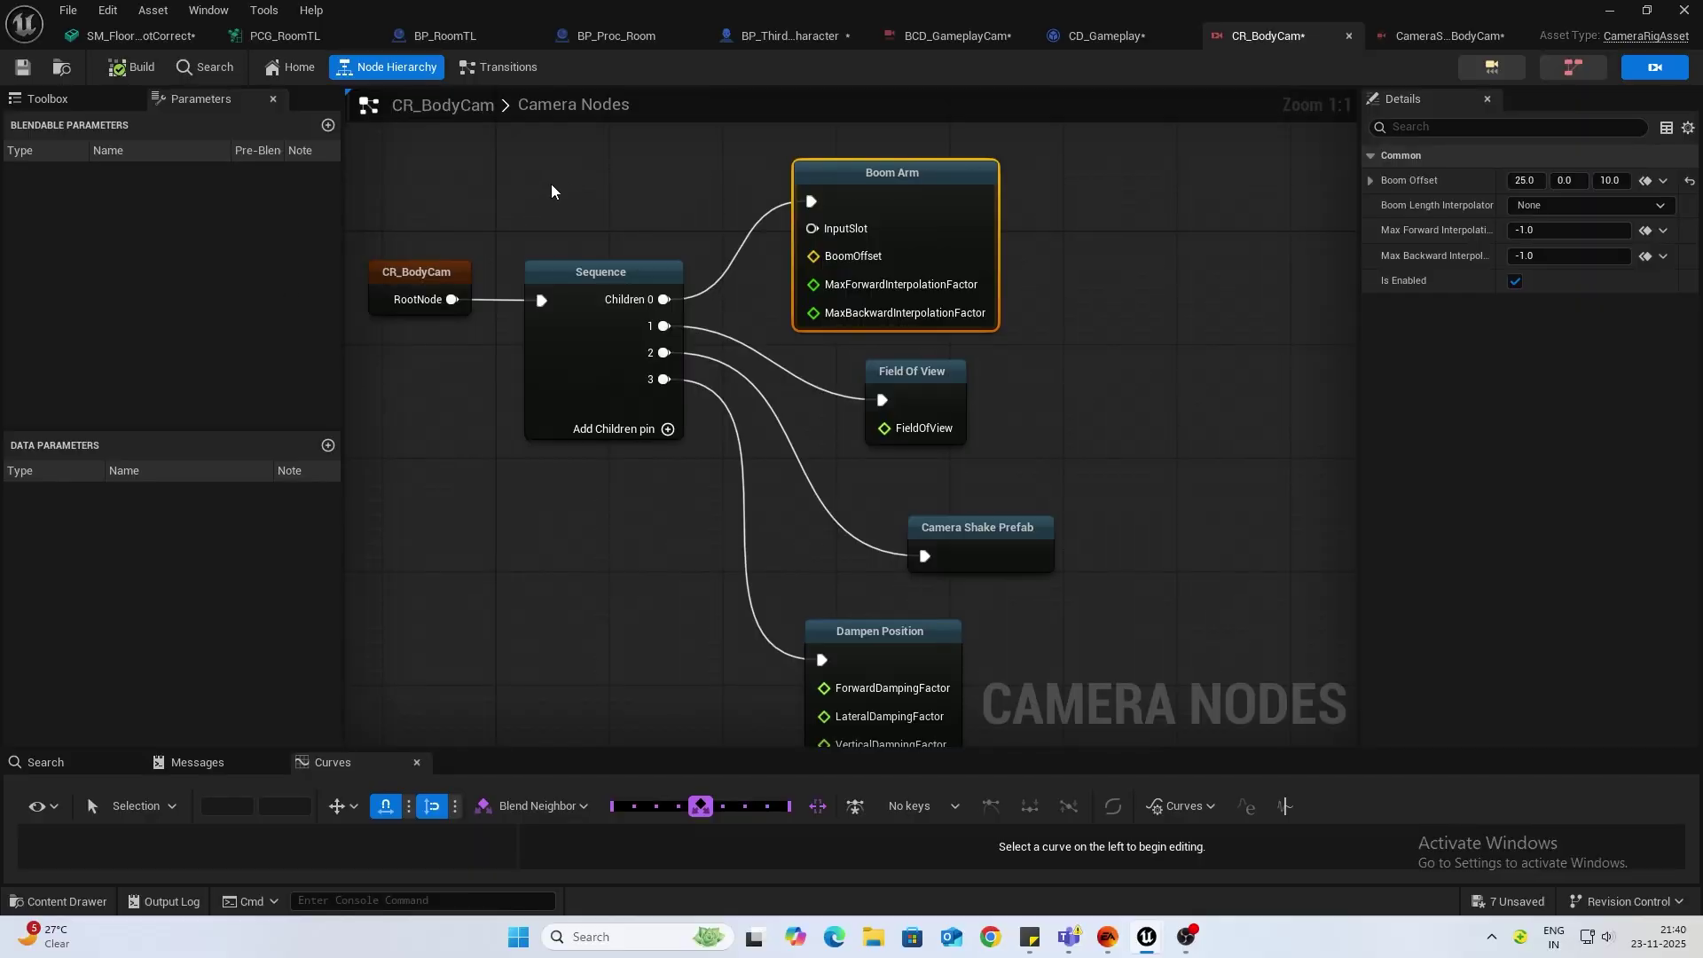
# Step: Add another child pin to the Sequence node, browse the available Lens and Input camera nodes, and build the rig
pyautogui.click(613, 429)
pyautogui.moveTo(663, 405); pyautogui.dragTo(1121, 463)
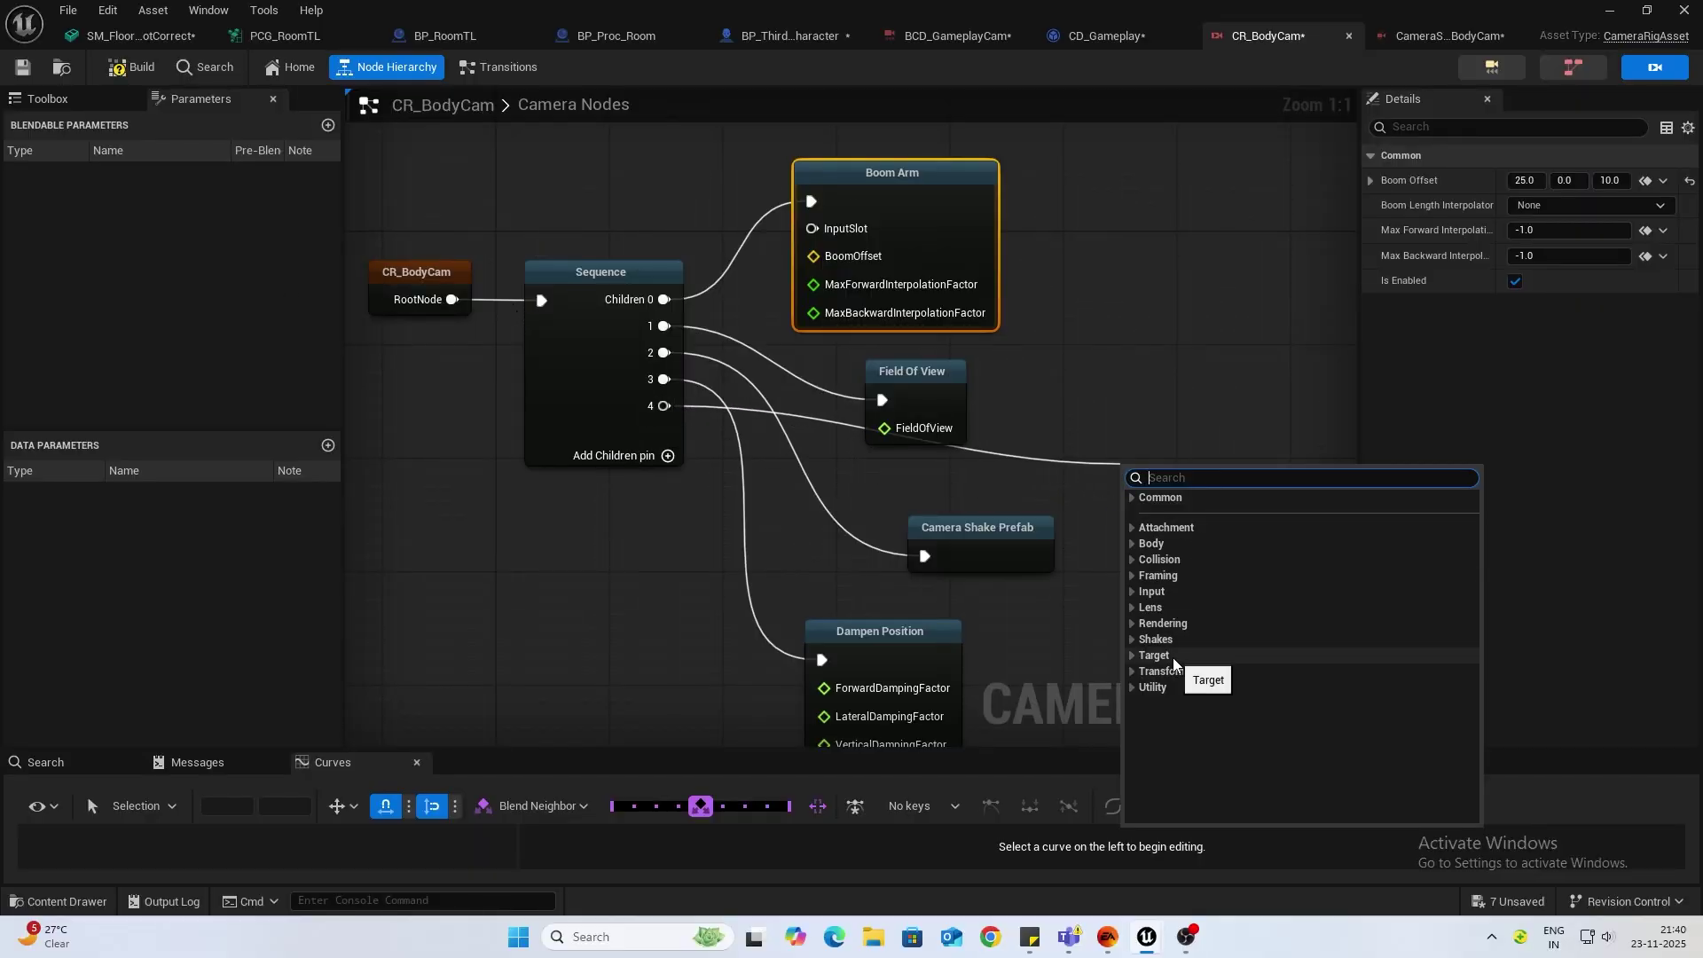
pyautogui.click(1143, 610)
pyautogui.click(1133, 608)
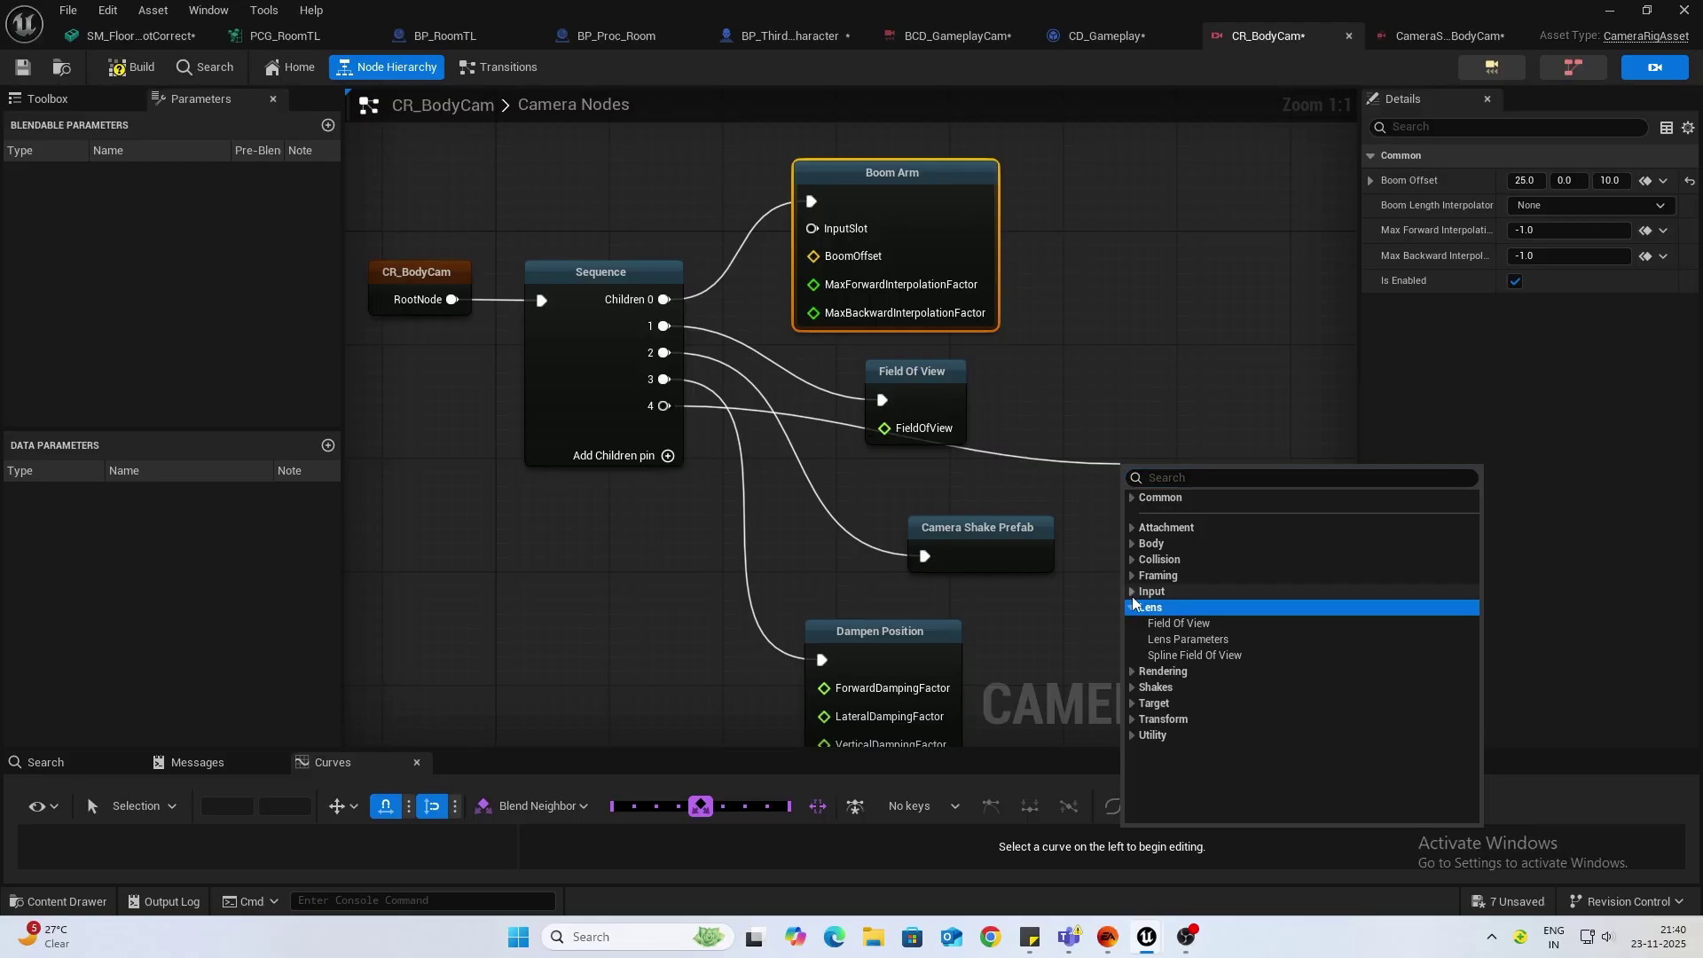
pyautogui.click(1131, 594)
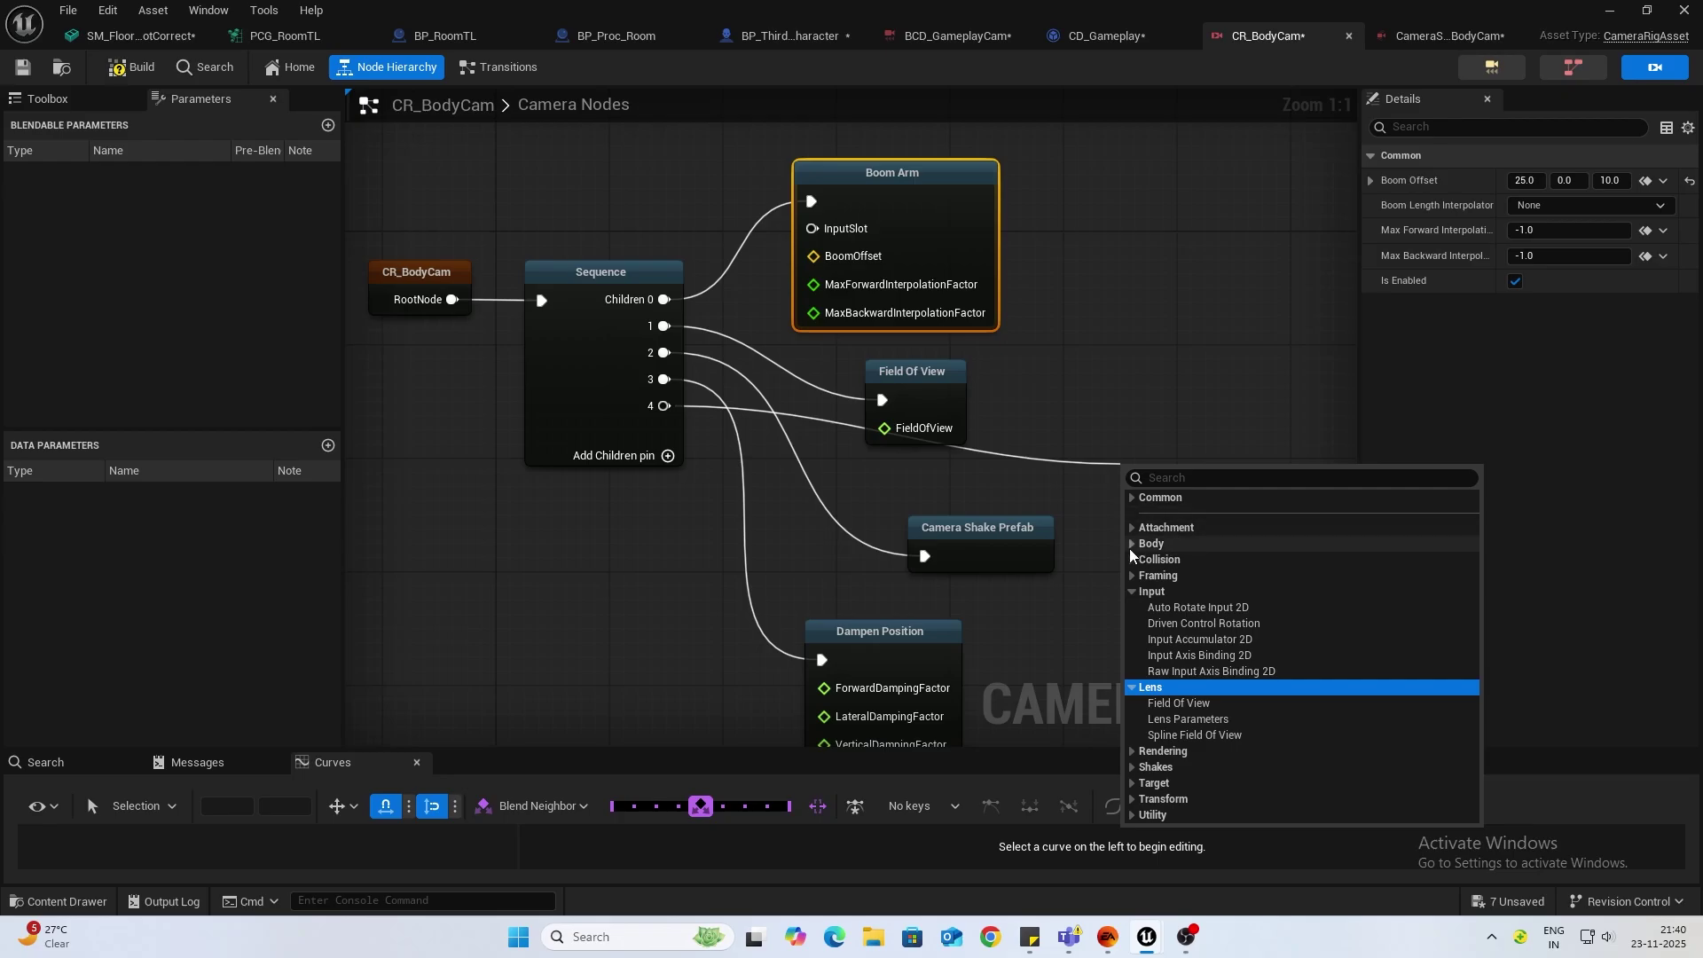
pyautogui.click(1080, 410)
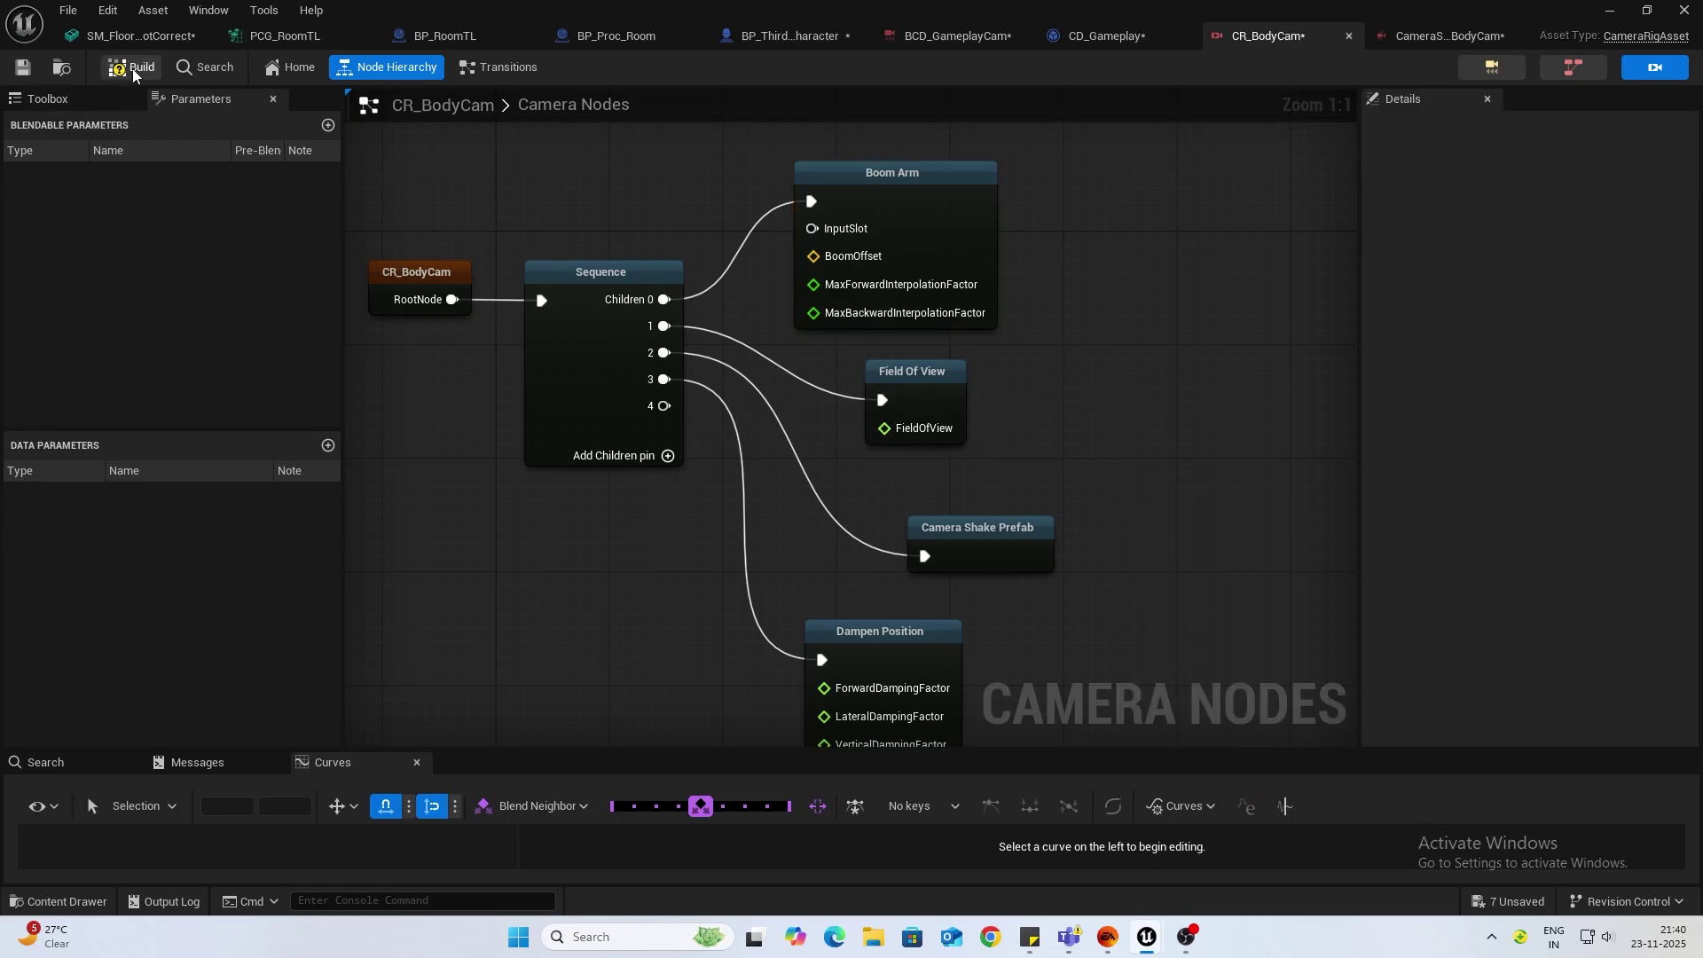
pyautogui.click(131, 67)
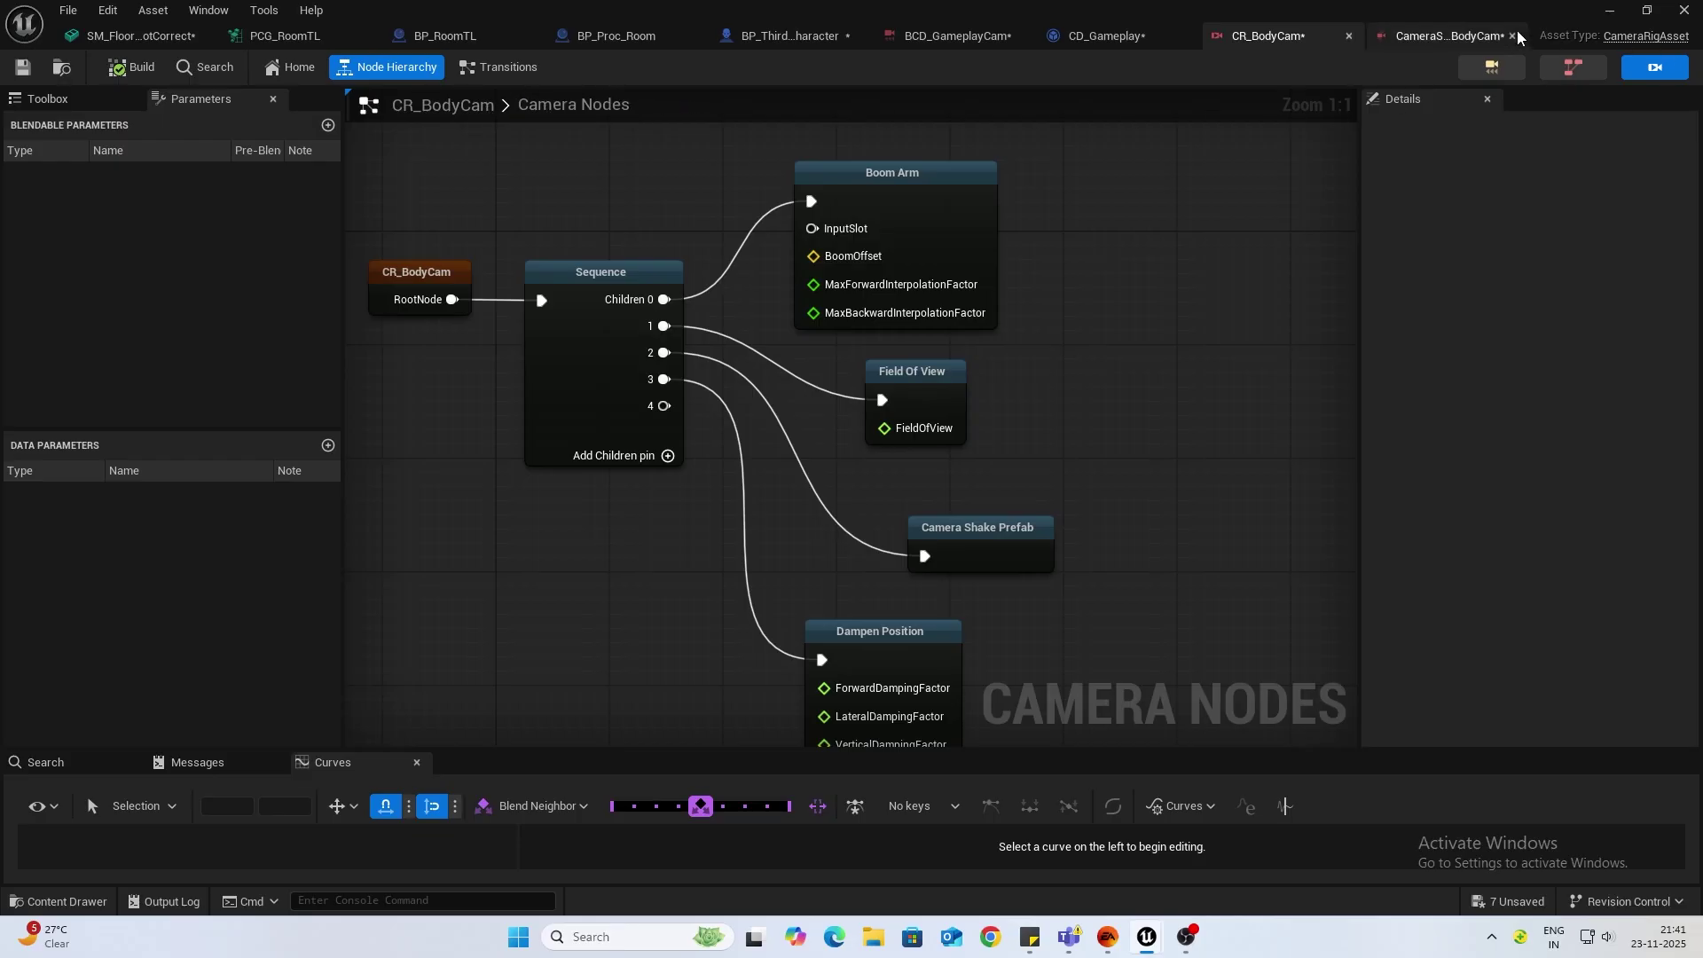
# Step: Duplicate the CR_BodyCam camera rig in the GameplayCam folder and name the copy CR_ThirdPerson
pyautogui.click(1598, 8)
pyautogui.click(58, 901)
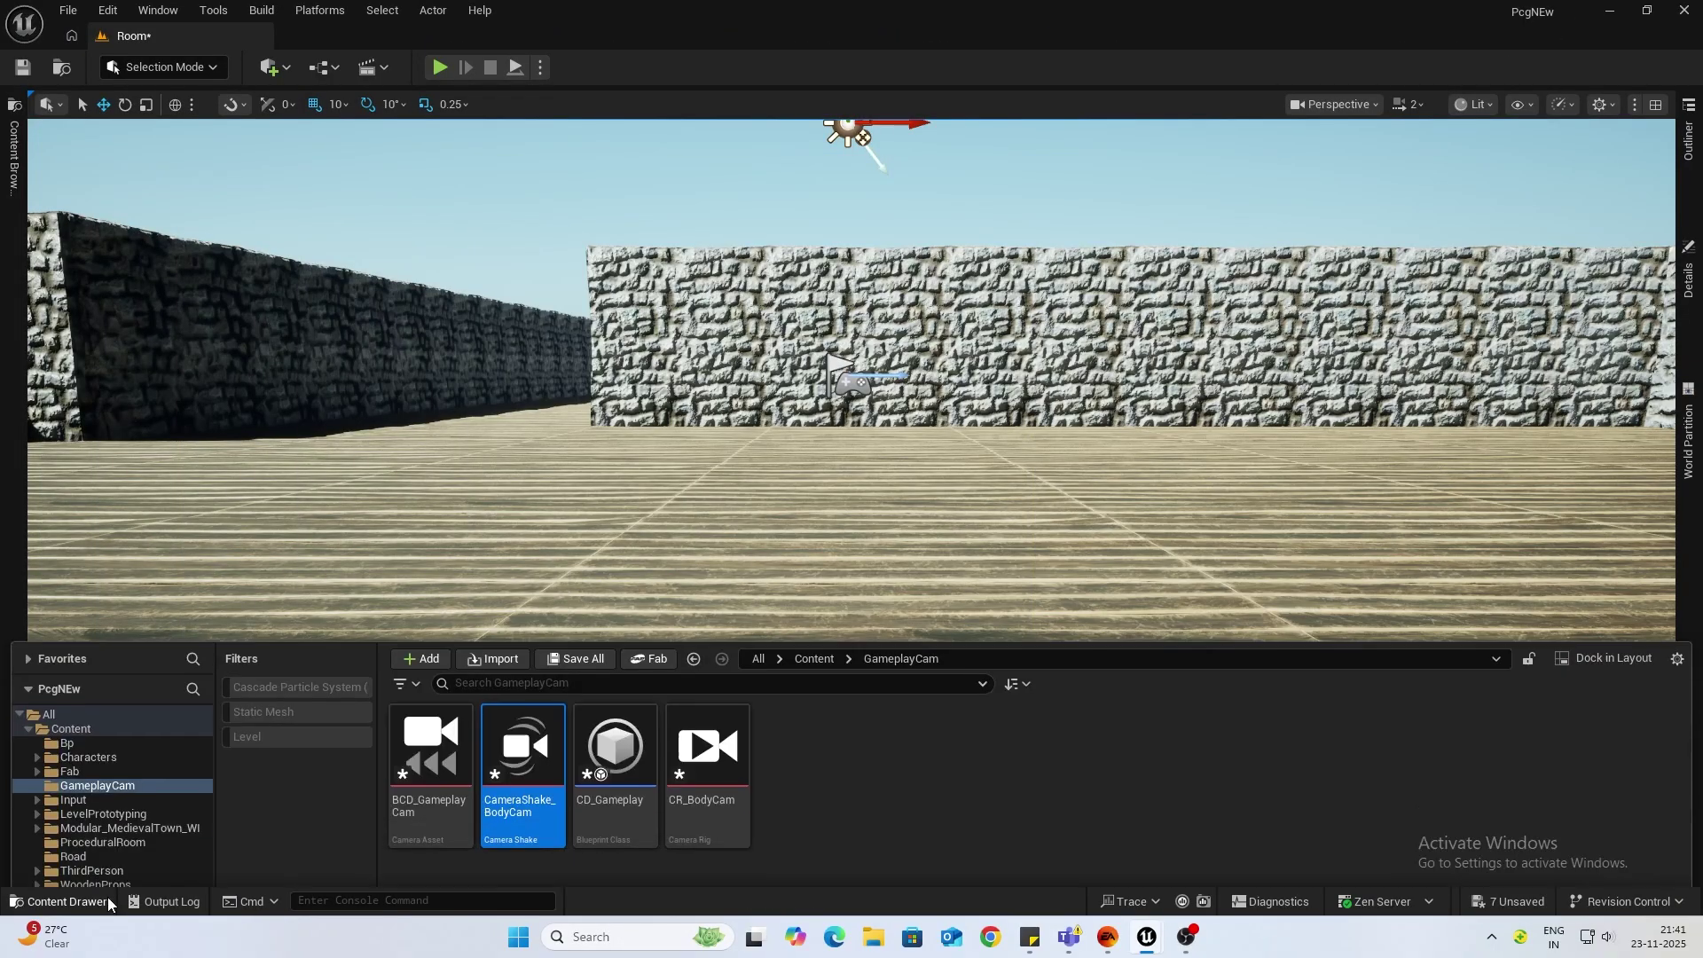
pyautogui.click(505, 794)
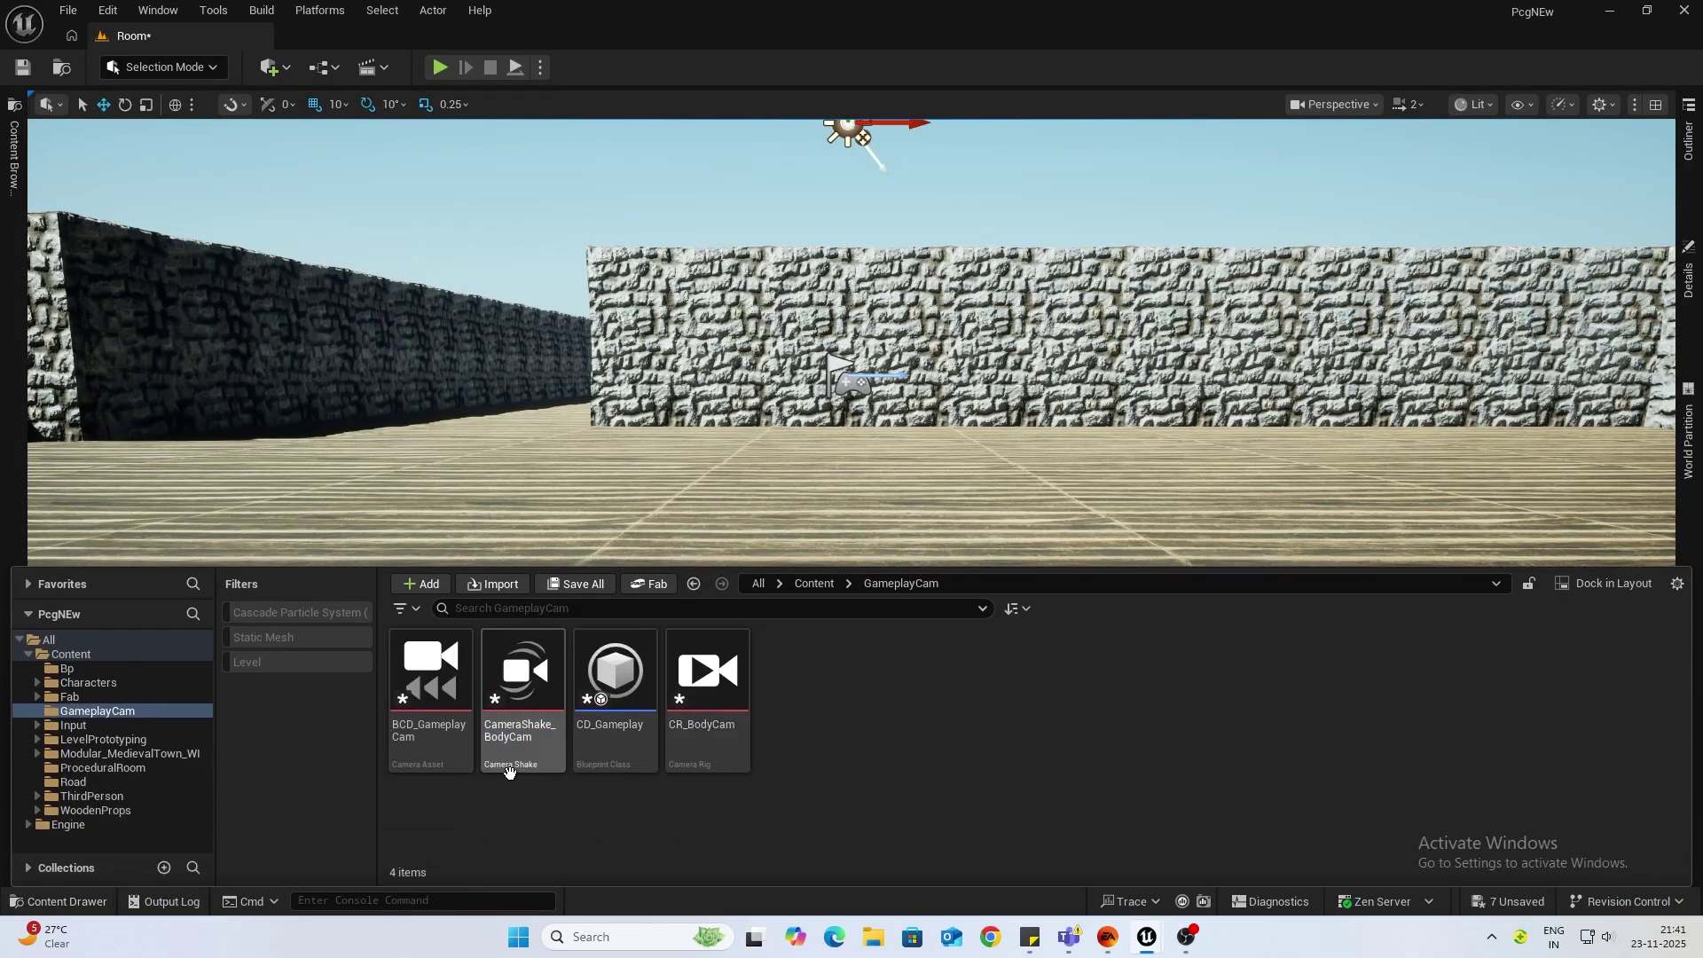
pyautogui.click(708, 747)
pyautogui.hotkey('ctrl', 'd')
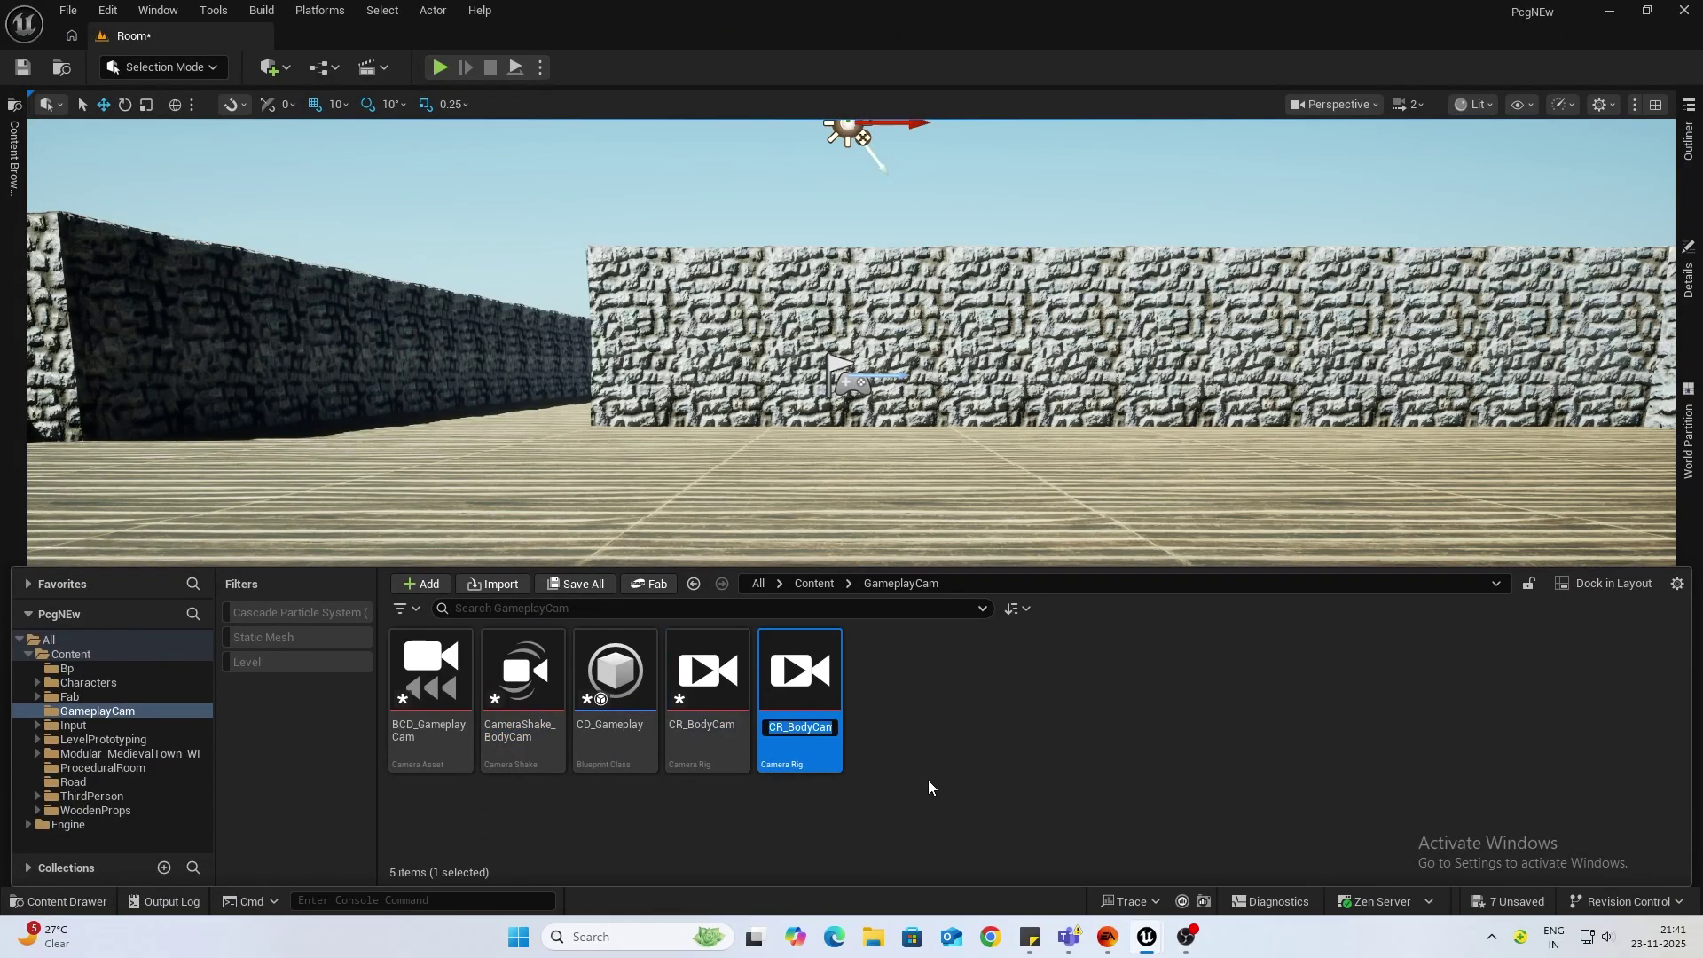
pyautogui.write('CR_ThirdPerson')
pyautogui.press('Return')
# Step: Open CR_ThirdPerson and set the Boom Arm node's boom offset to -100 in X and 30 in Y
pyautogui.doubleClick(826, 751)
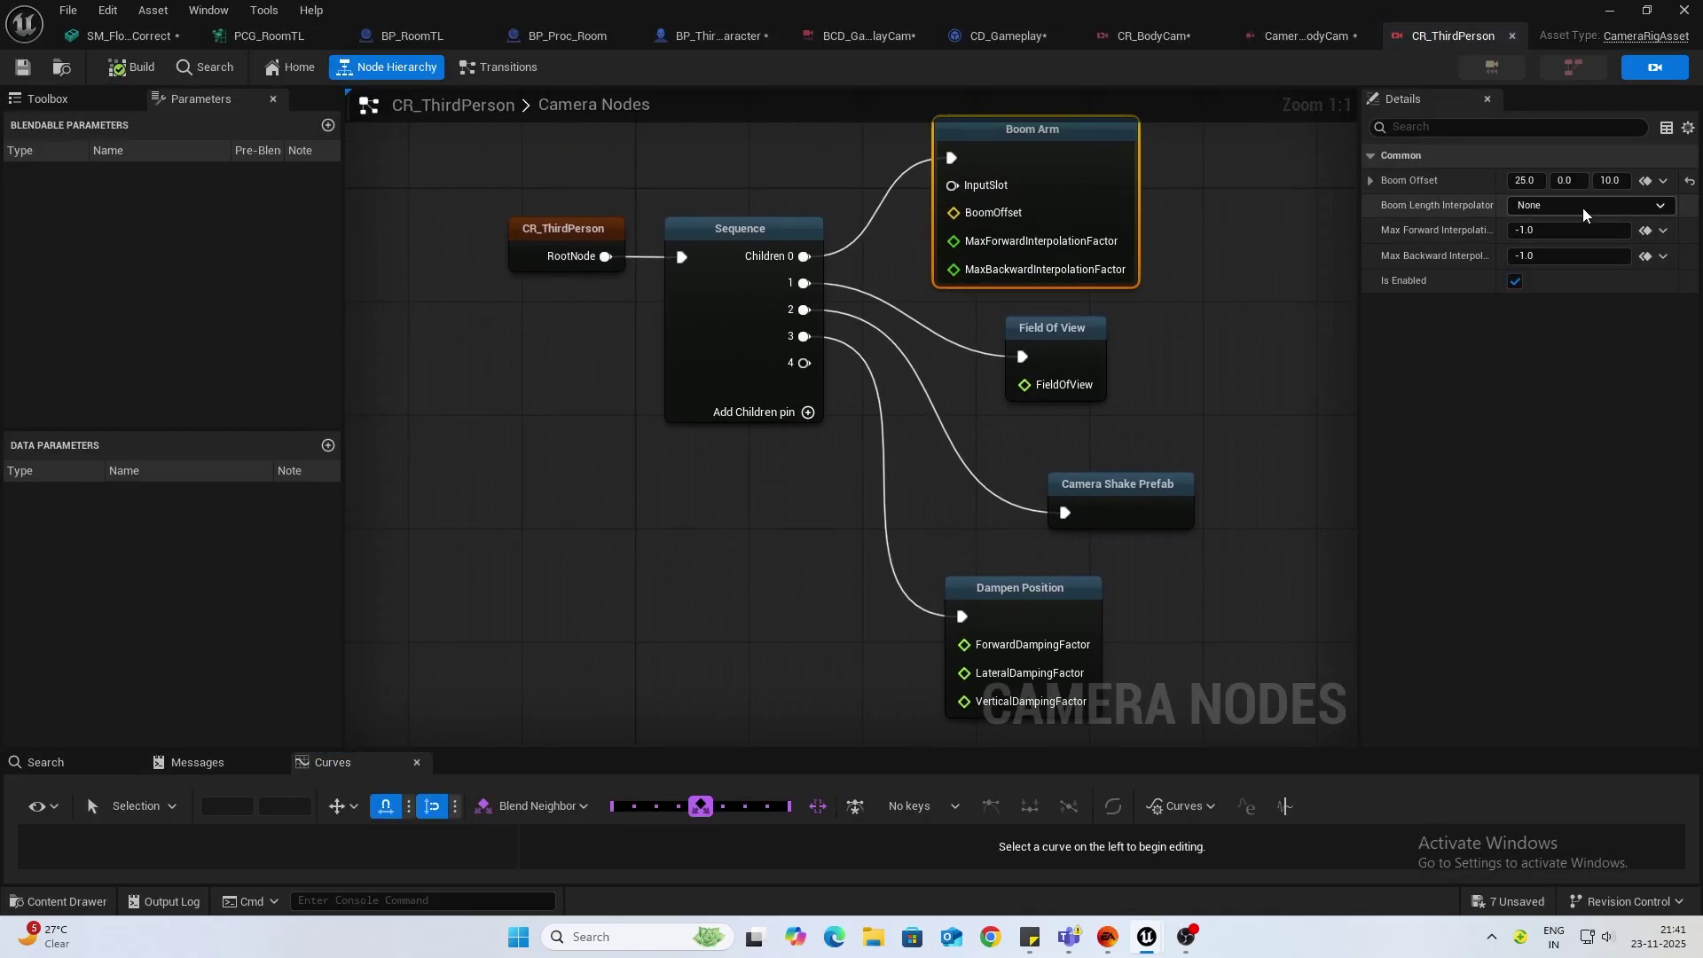
pyautogui.click(1530, 181)
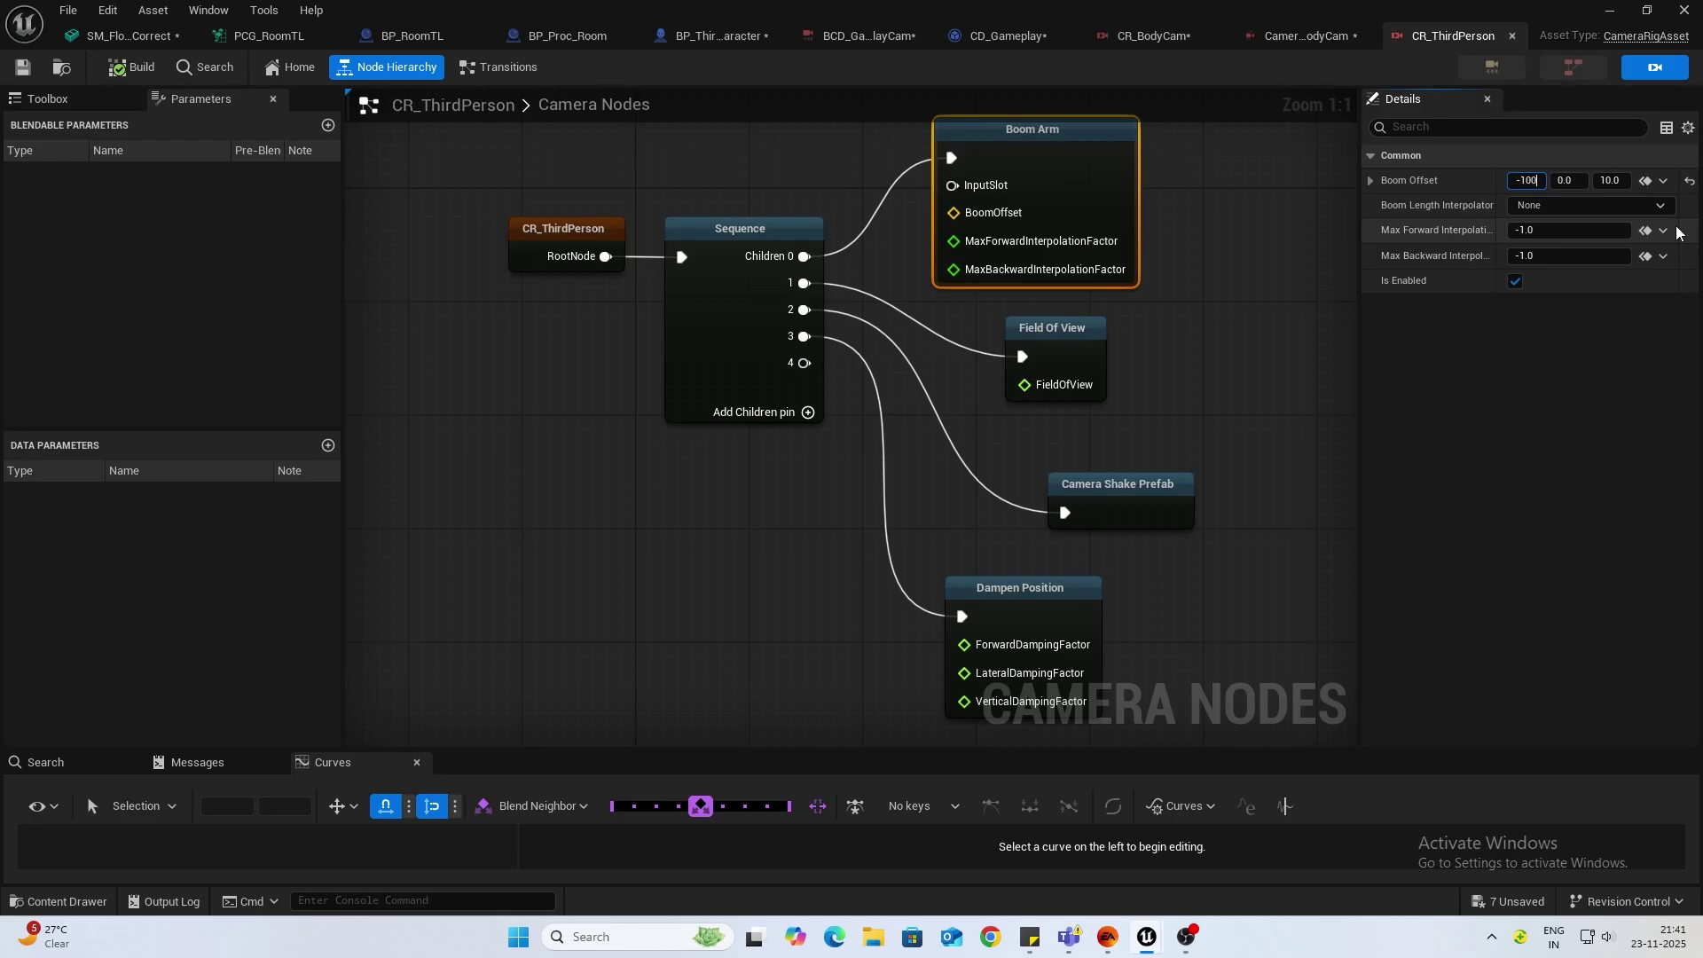
pyautogui.press('Tab')
pyautogui.write('30')
pyautogui.press('Tab')
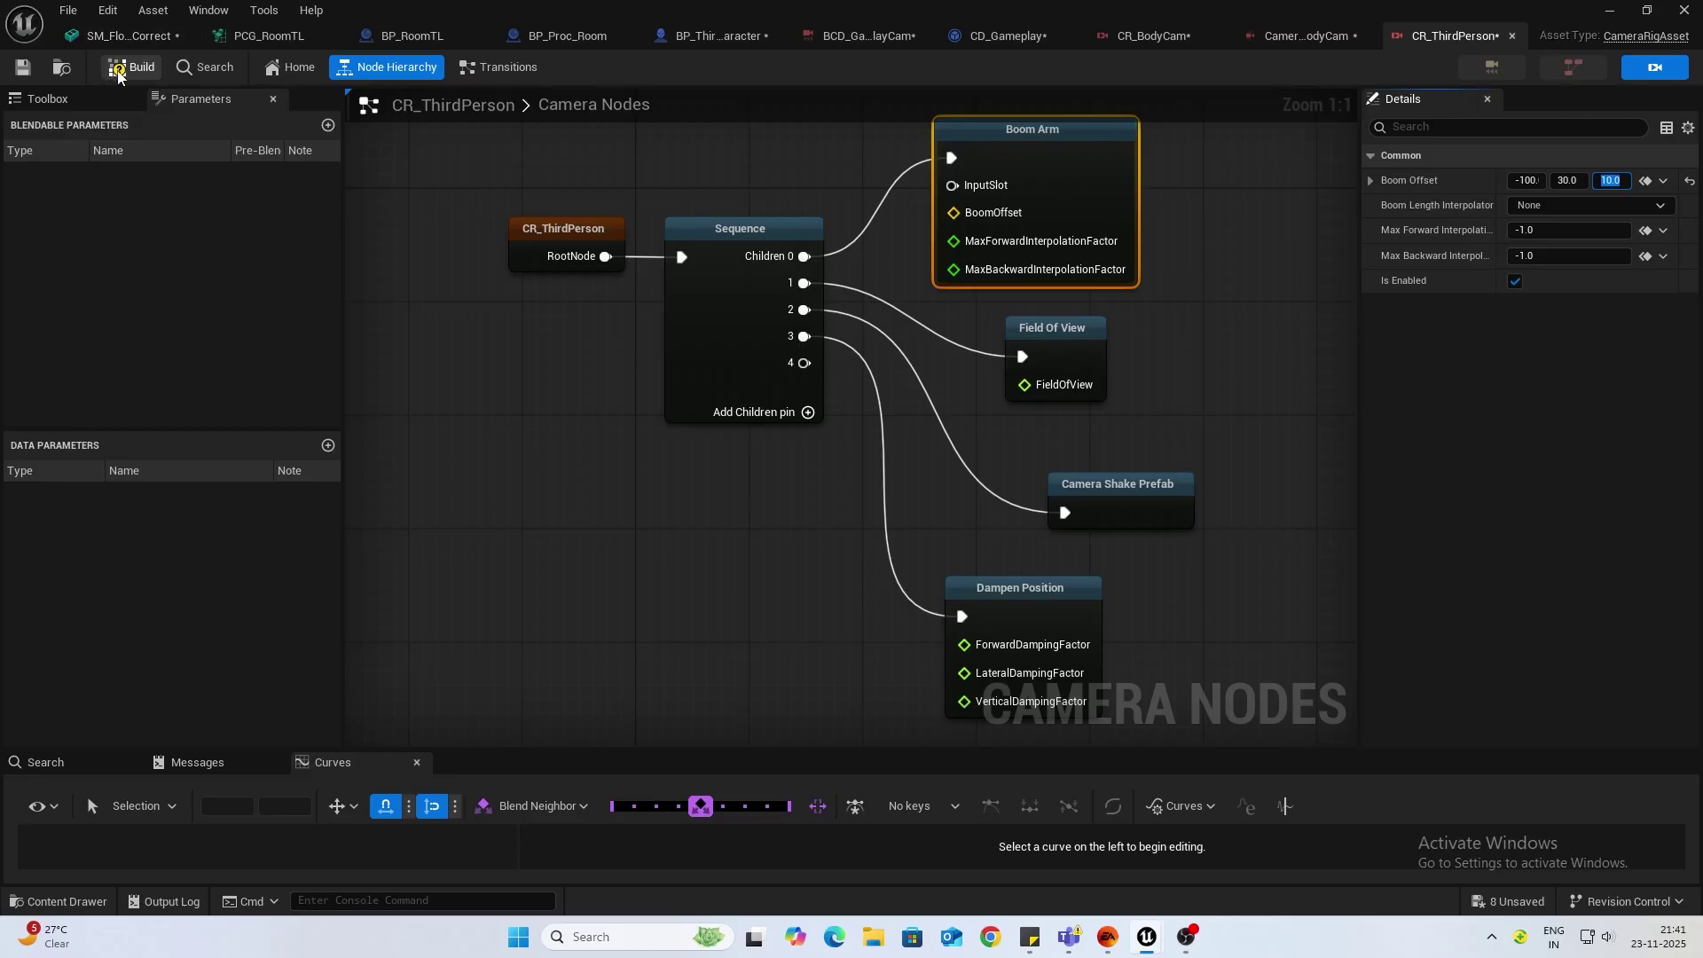
# Step: Add an Input Axis Binding 2D node connected to the Boom Arm's InputSlot and place it above the Sequence node
pyautogui.moveTo(982, 190); pyautogui.dragTo(851, 188)
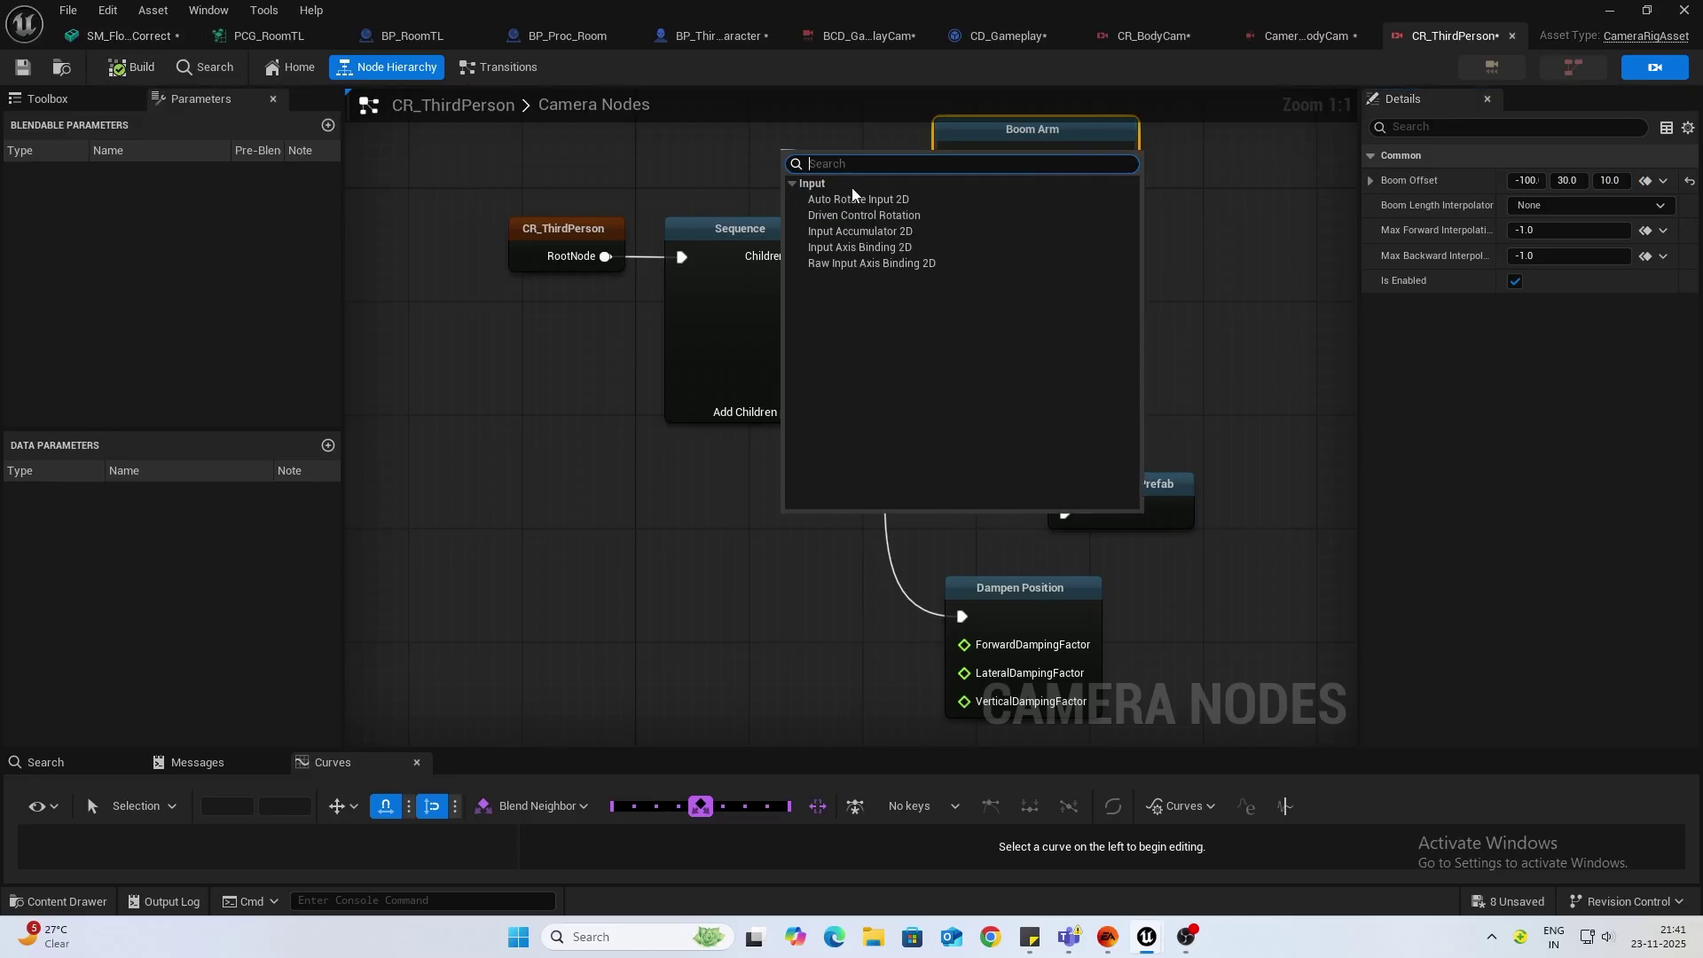
pyautogui.click(870, 249)
pyautogui.moveTo(1121, 344); pyautogui.dragTo(1190, 642, button='right')
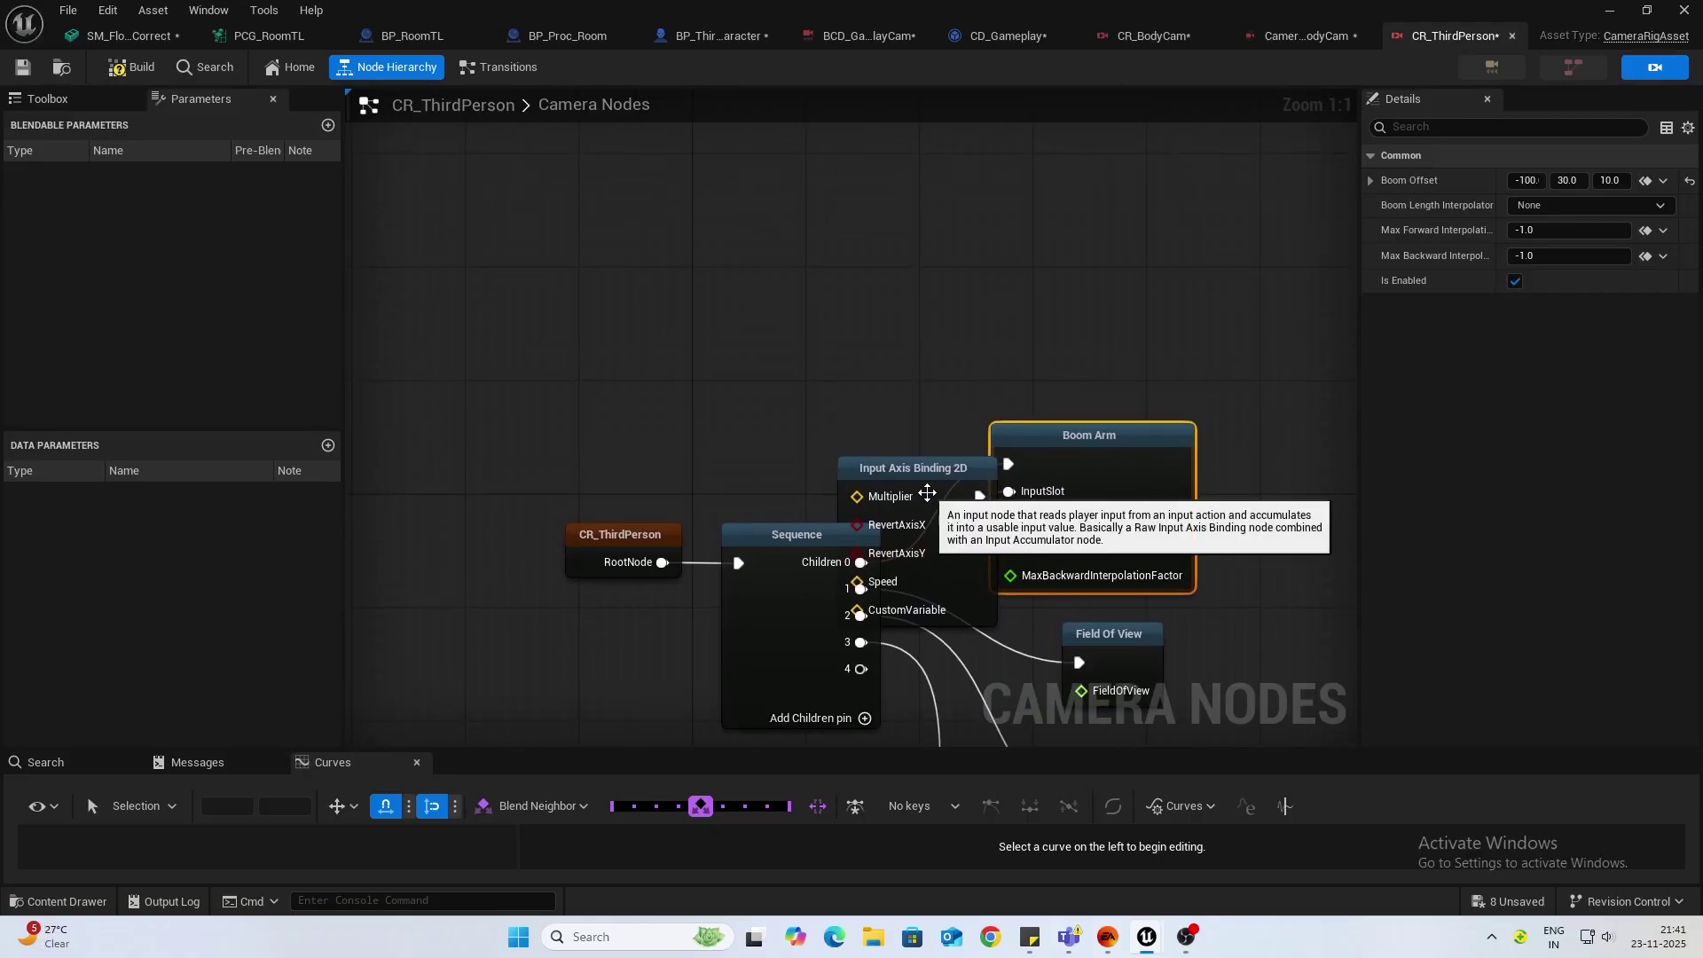
pyautogui.moveTo(931, 476); pyautogui.dragTo(823, 302)
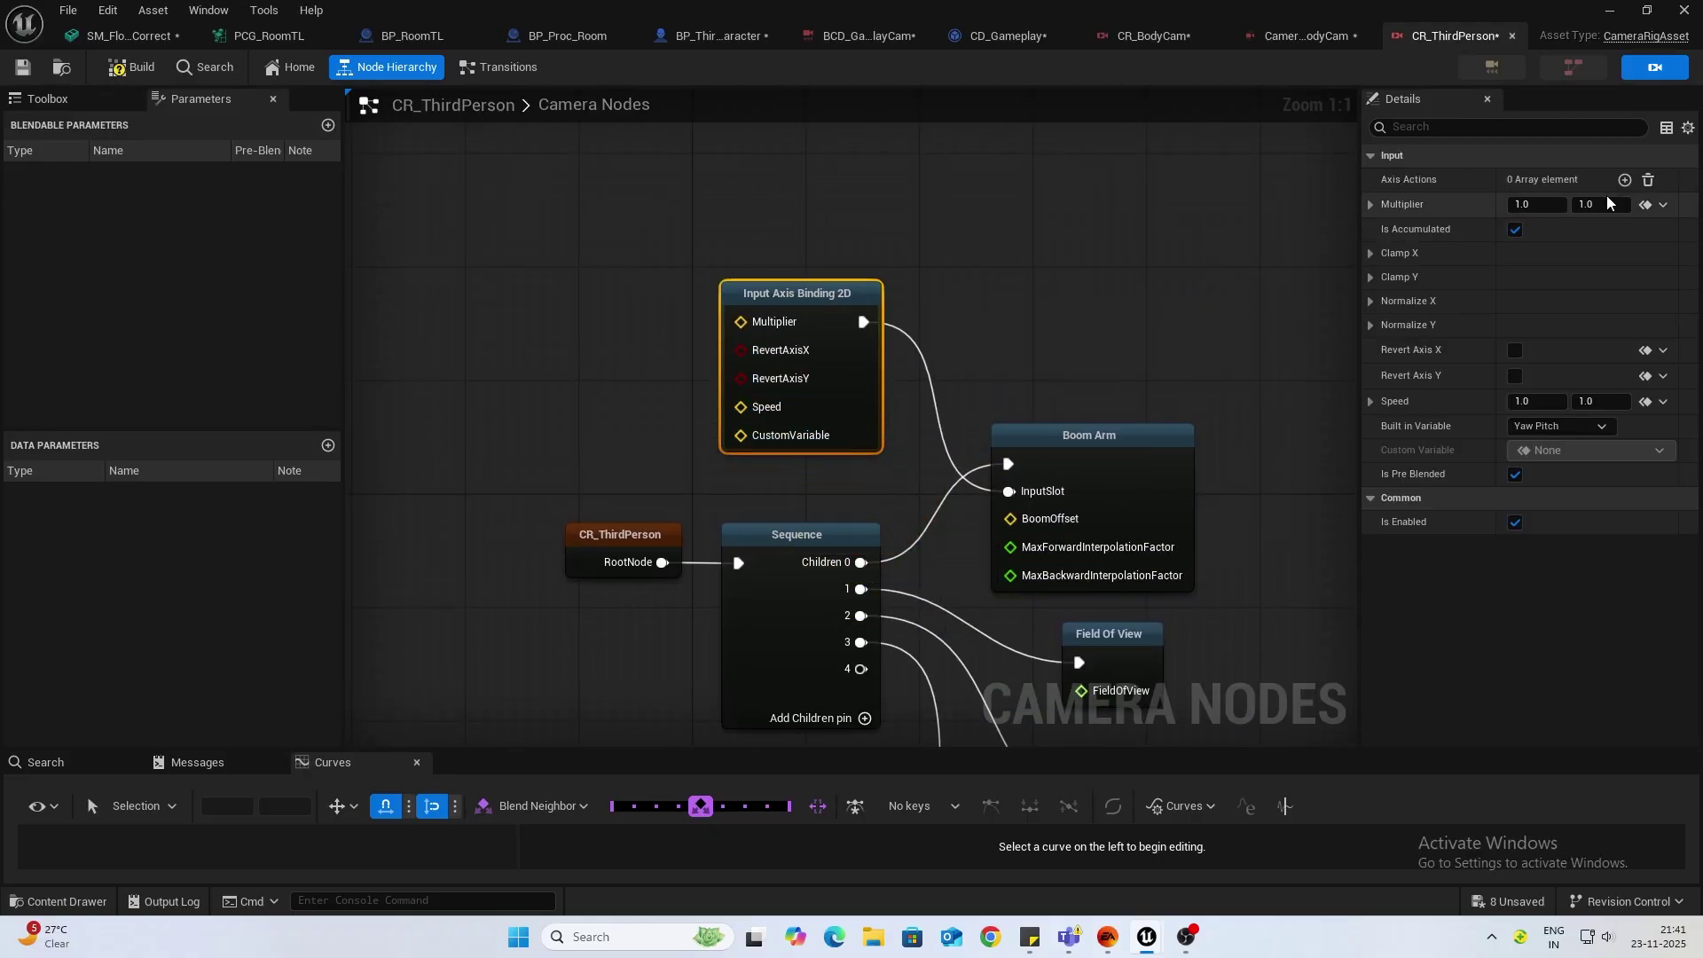
# Step: Add an axis action to the Input Axis Binding 2D node, assign IA_MouseLook, and build the camera rig
pyautogui.click(1625, 181)
pyautogui.click(1577, 206)
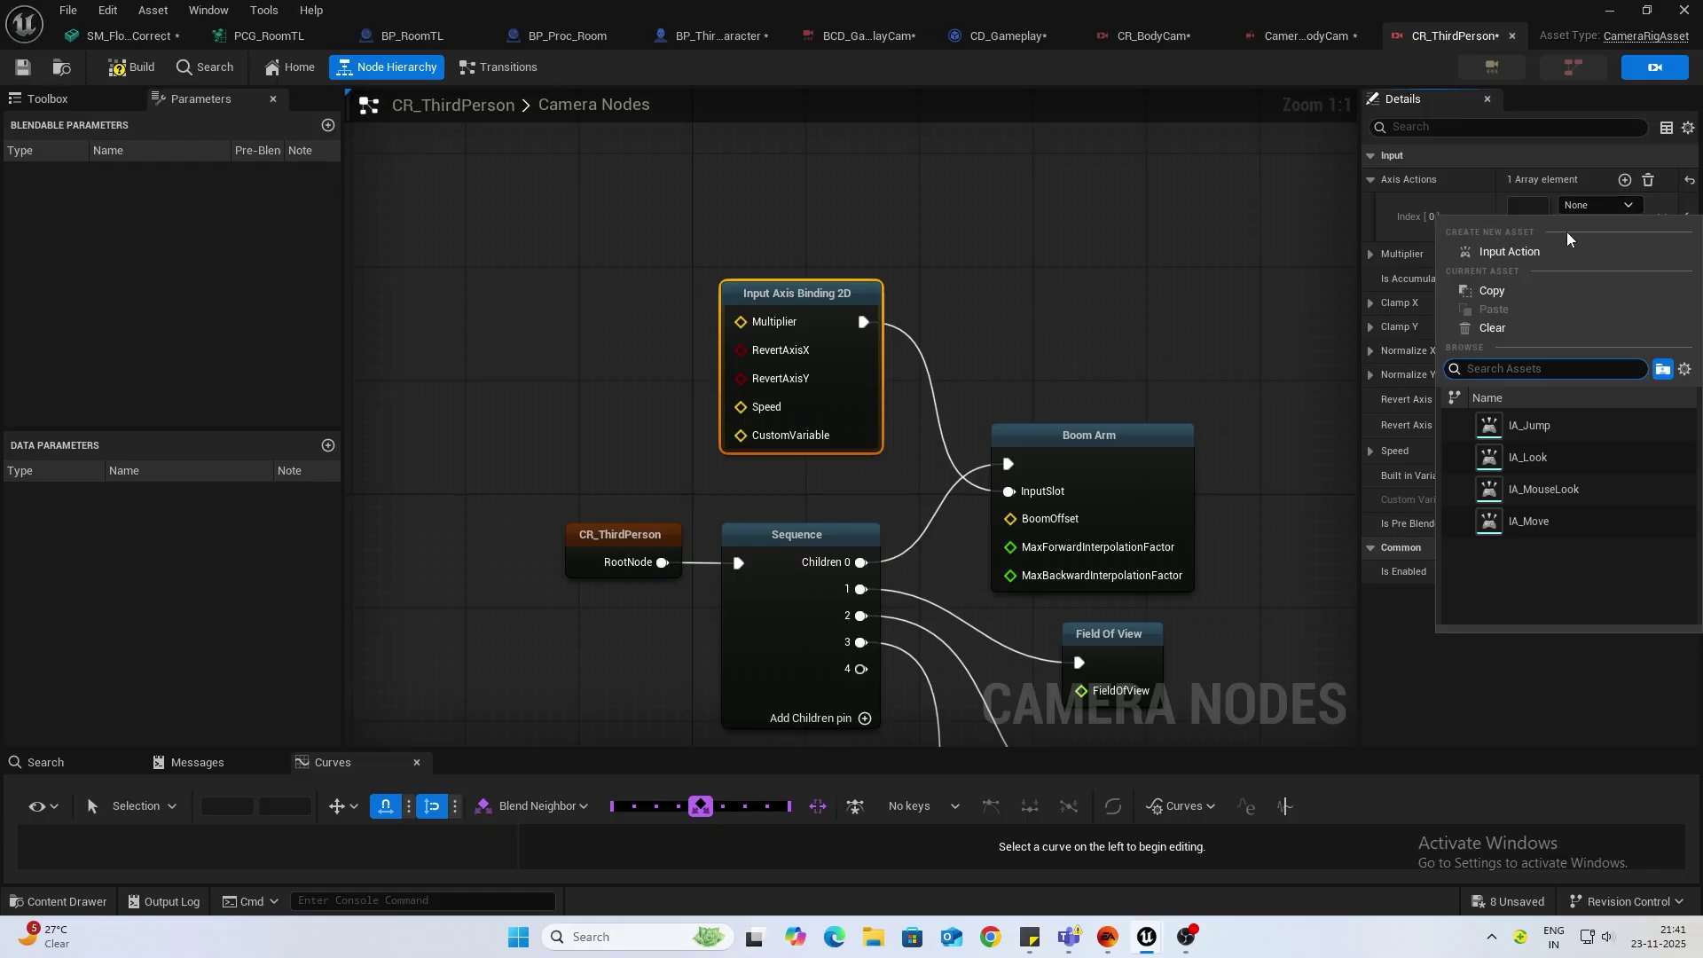
pyautogui.click(1539, 487)
pyautogui.click(133, 67)
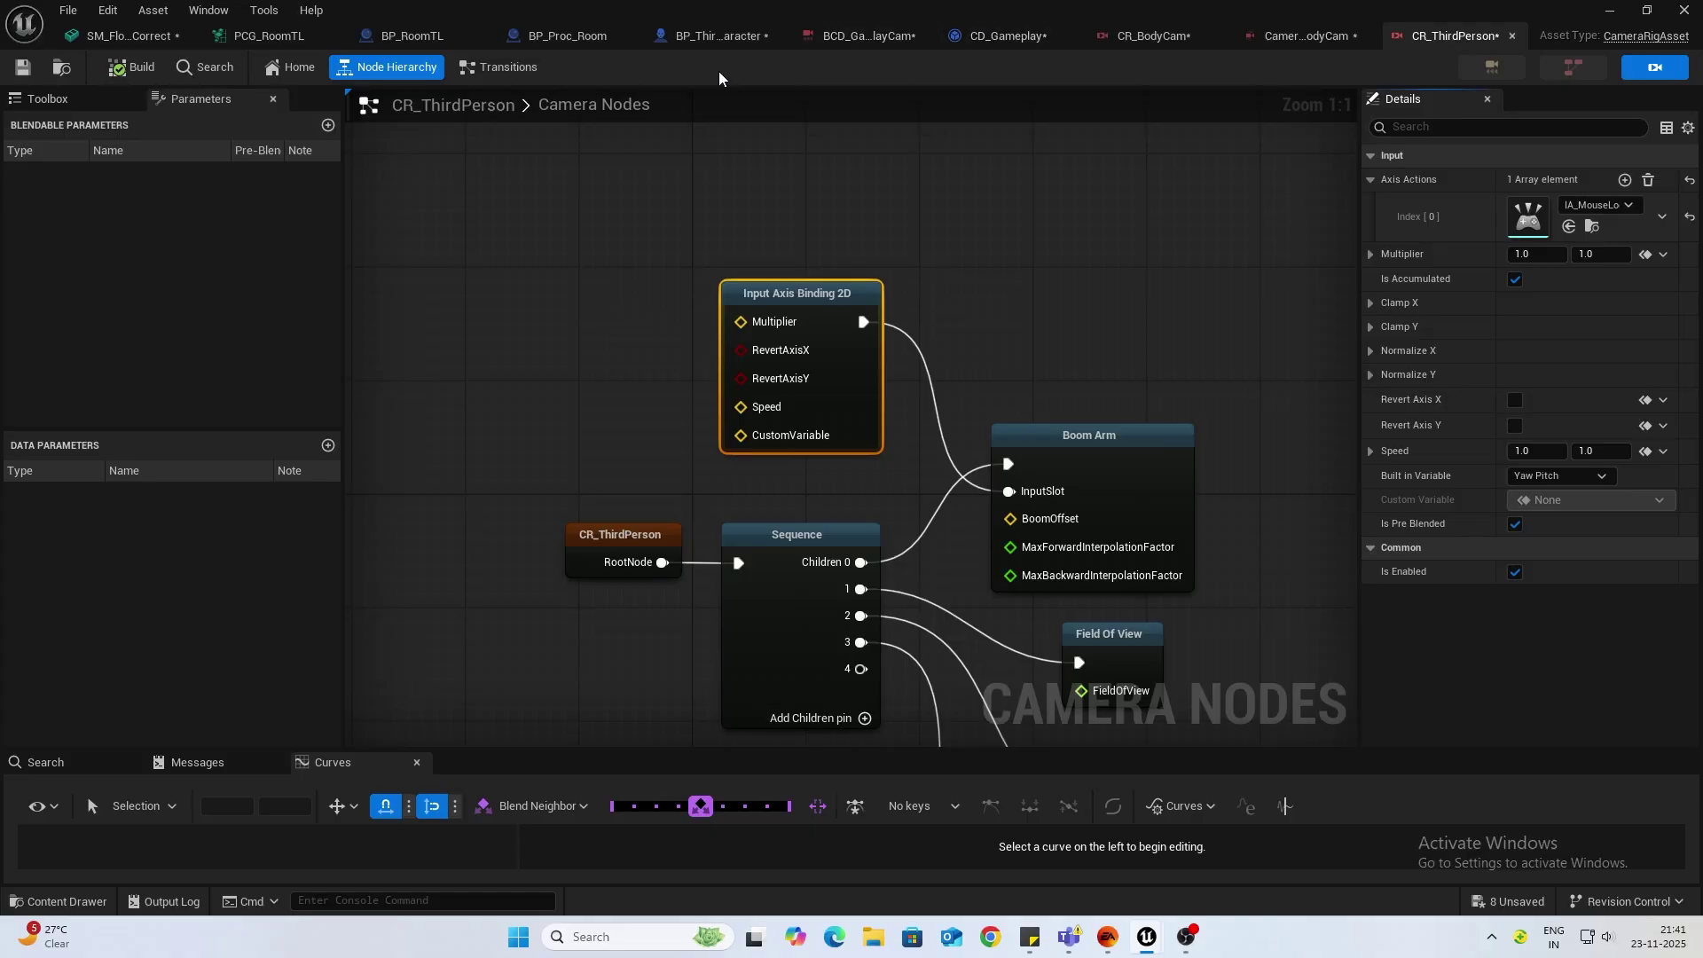
# Step: In CD_Gameplay, set the Activate Camera Rig node's camera rig to CR_ThirdPerson and compile the blueprint
pyautogui.click(983, 39)
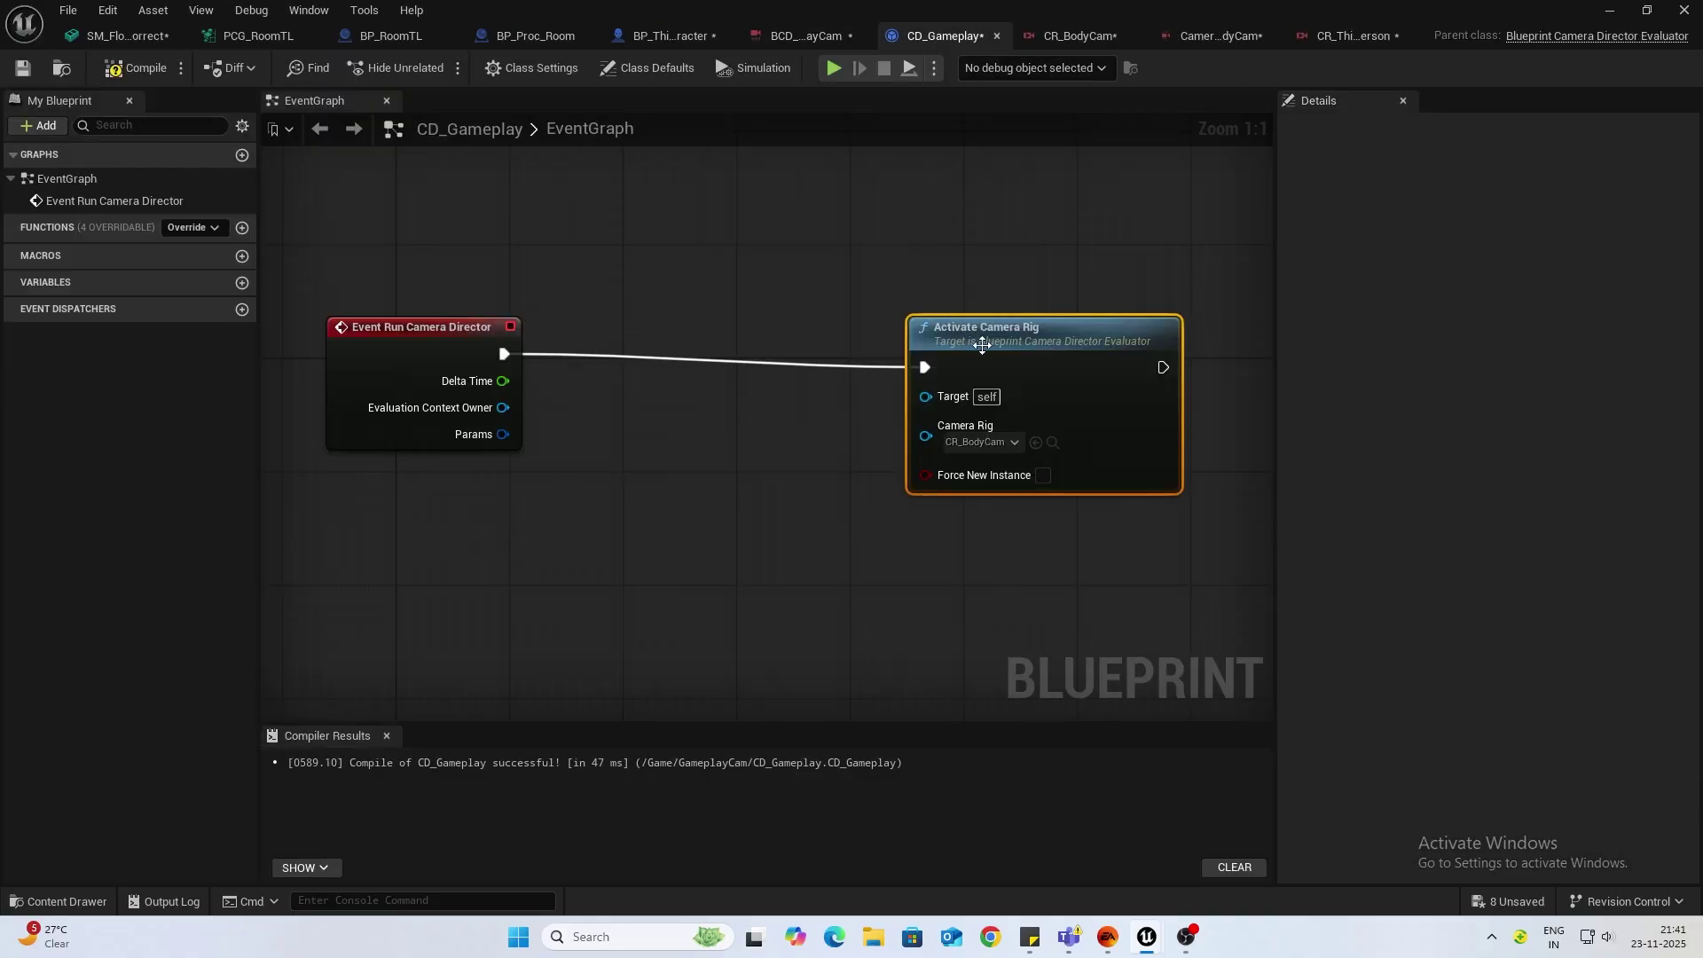
pyautogui.click(998, 452)
pyautogui.click(1047, 597)
pyautogui.click(128, 71)
# Step: Play the Room level to check the third-person camera rig, and stop the play test
pyautogui.click(1609, 10)
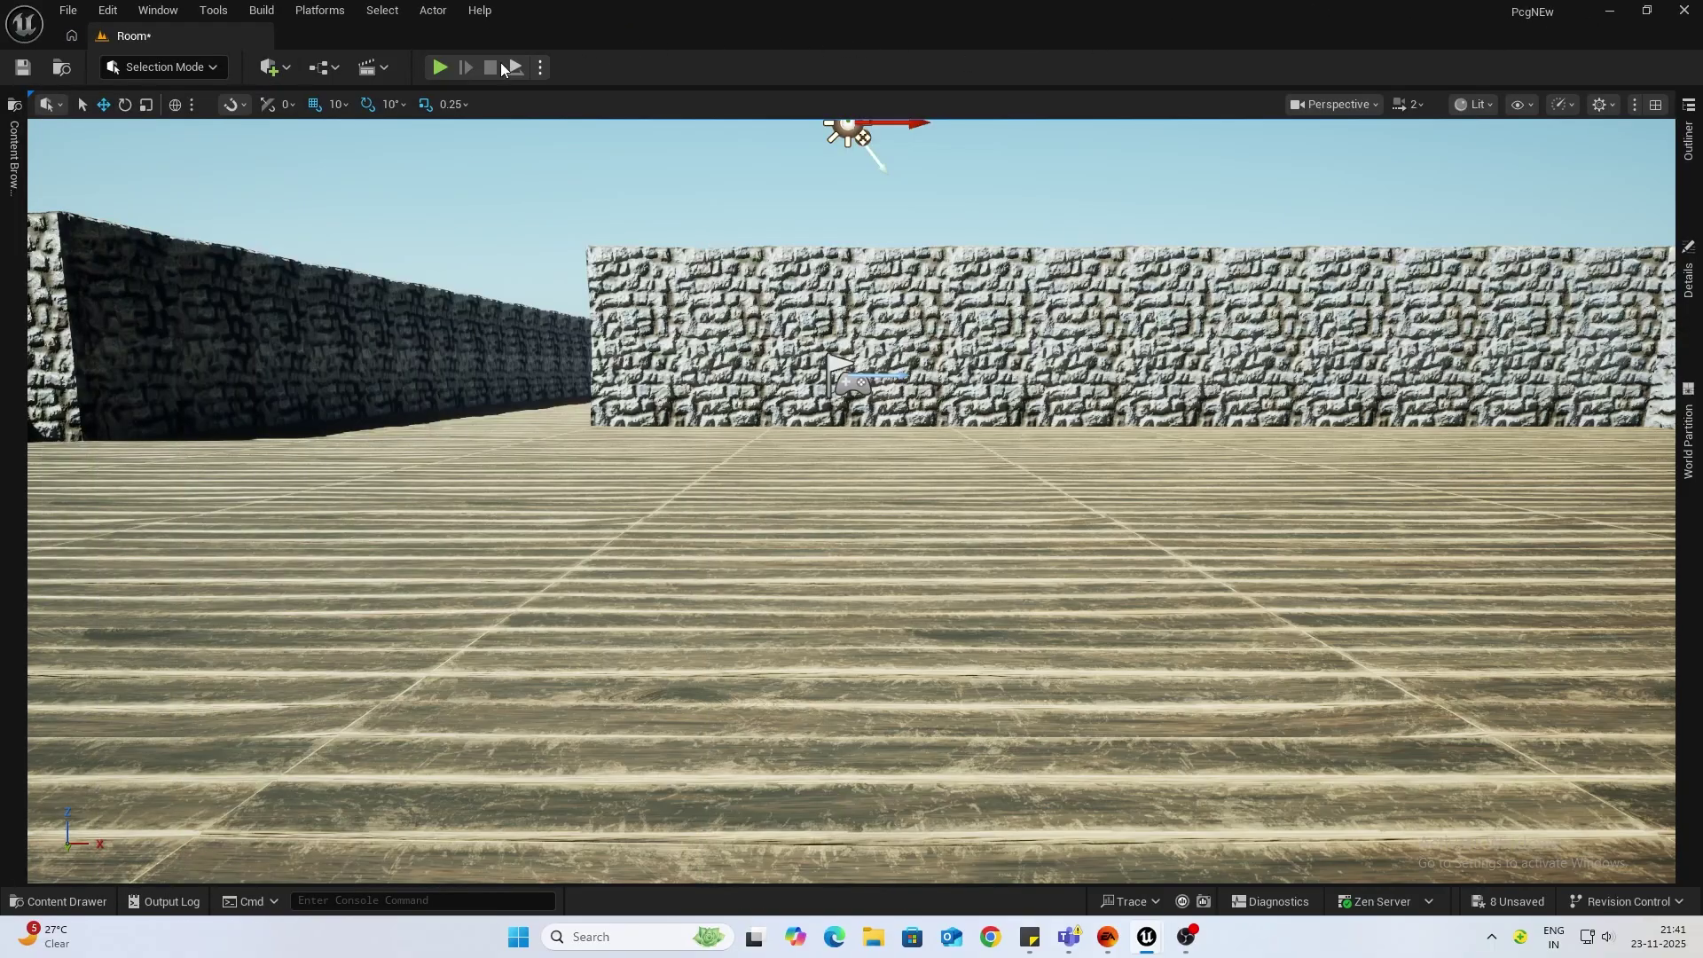
pyautogui.click(438, 67)
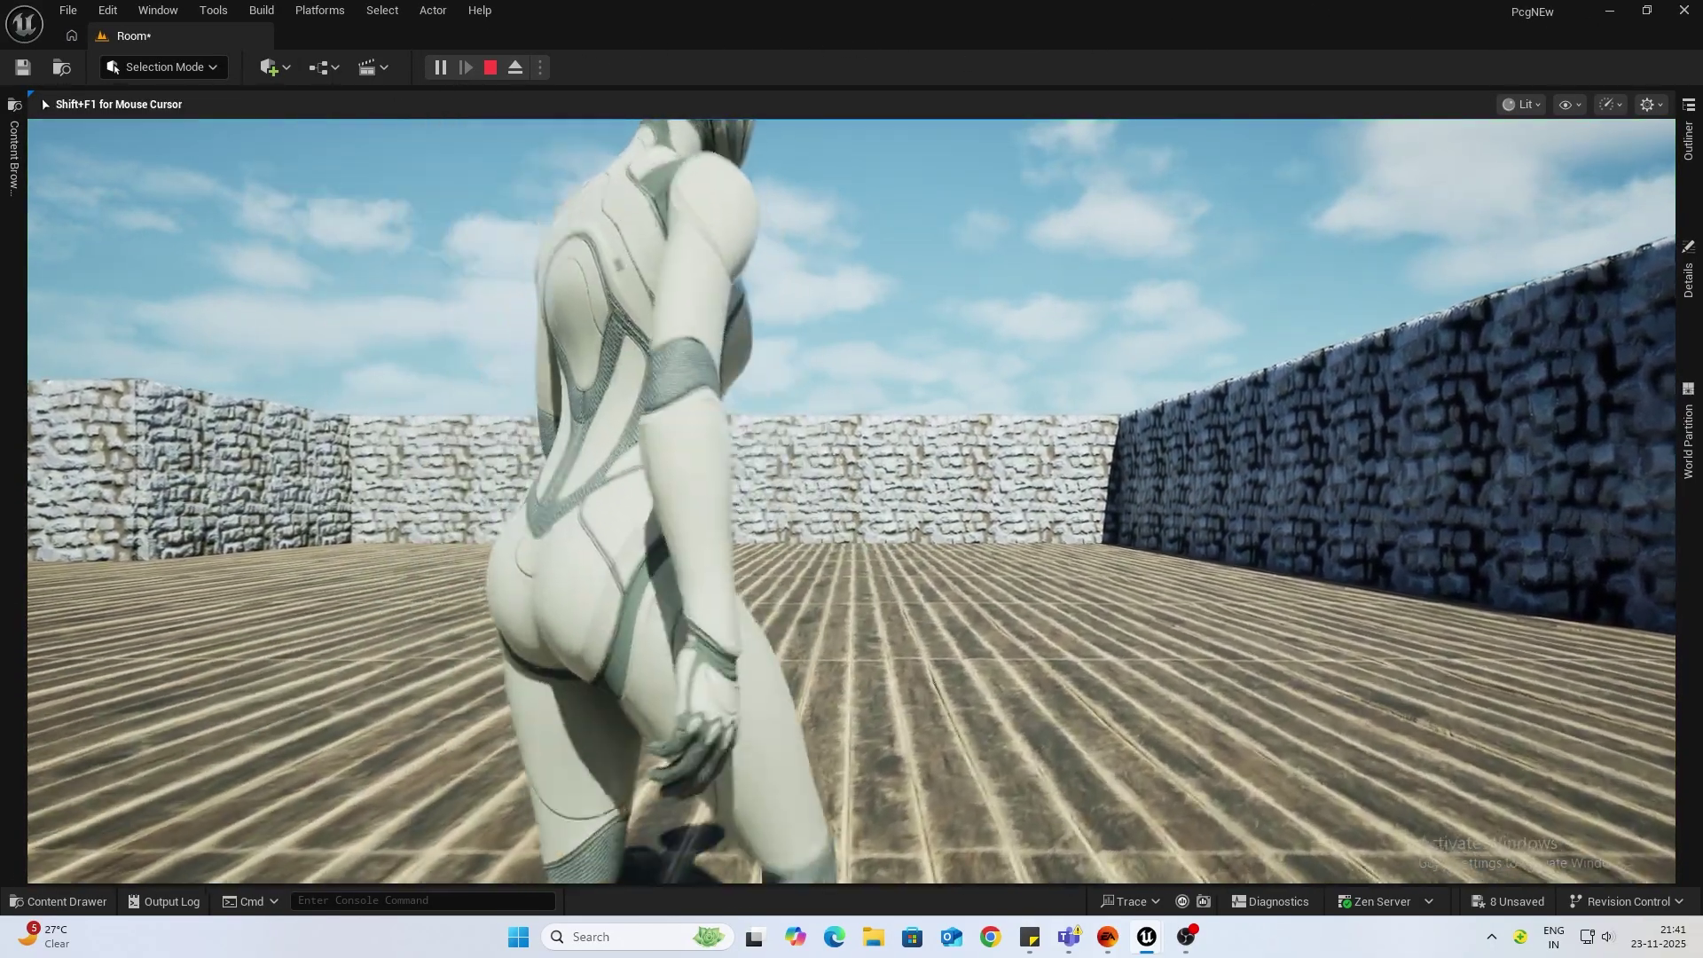
pyautogui.press('Escape')
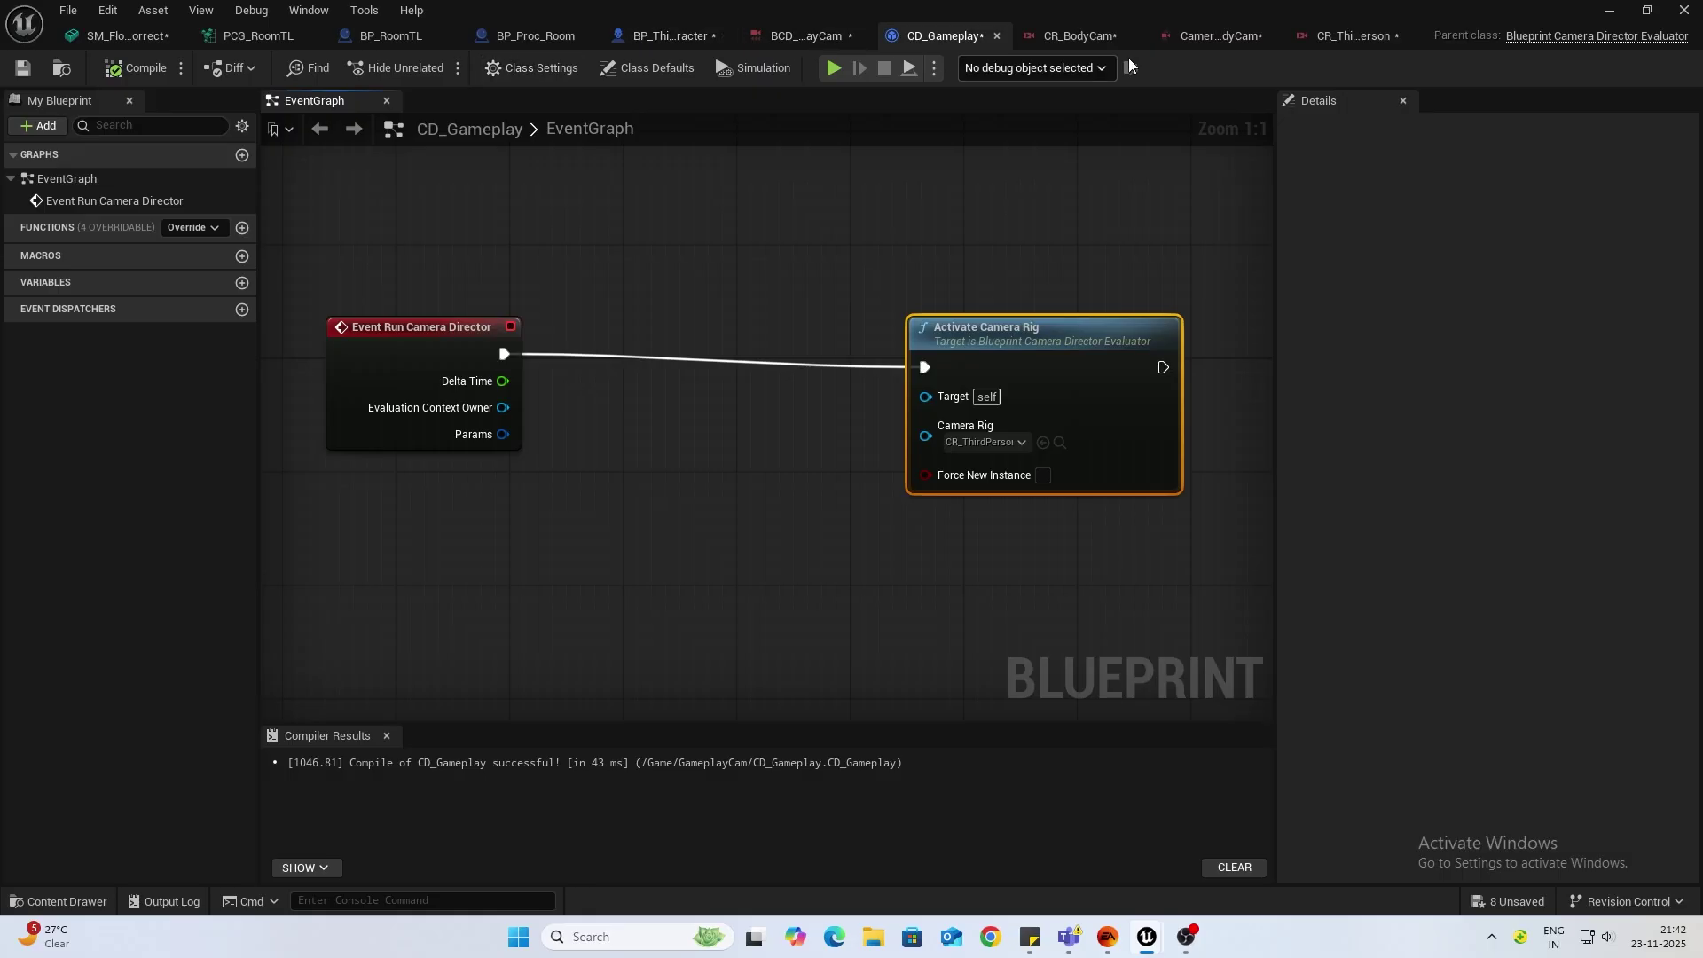
# Step: In CR_ThirdPerson, change the Input Axis Binding 2D node's axis action to IA_Look
pyautogui.click(1353, 38)
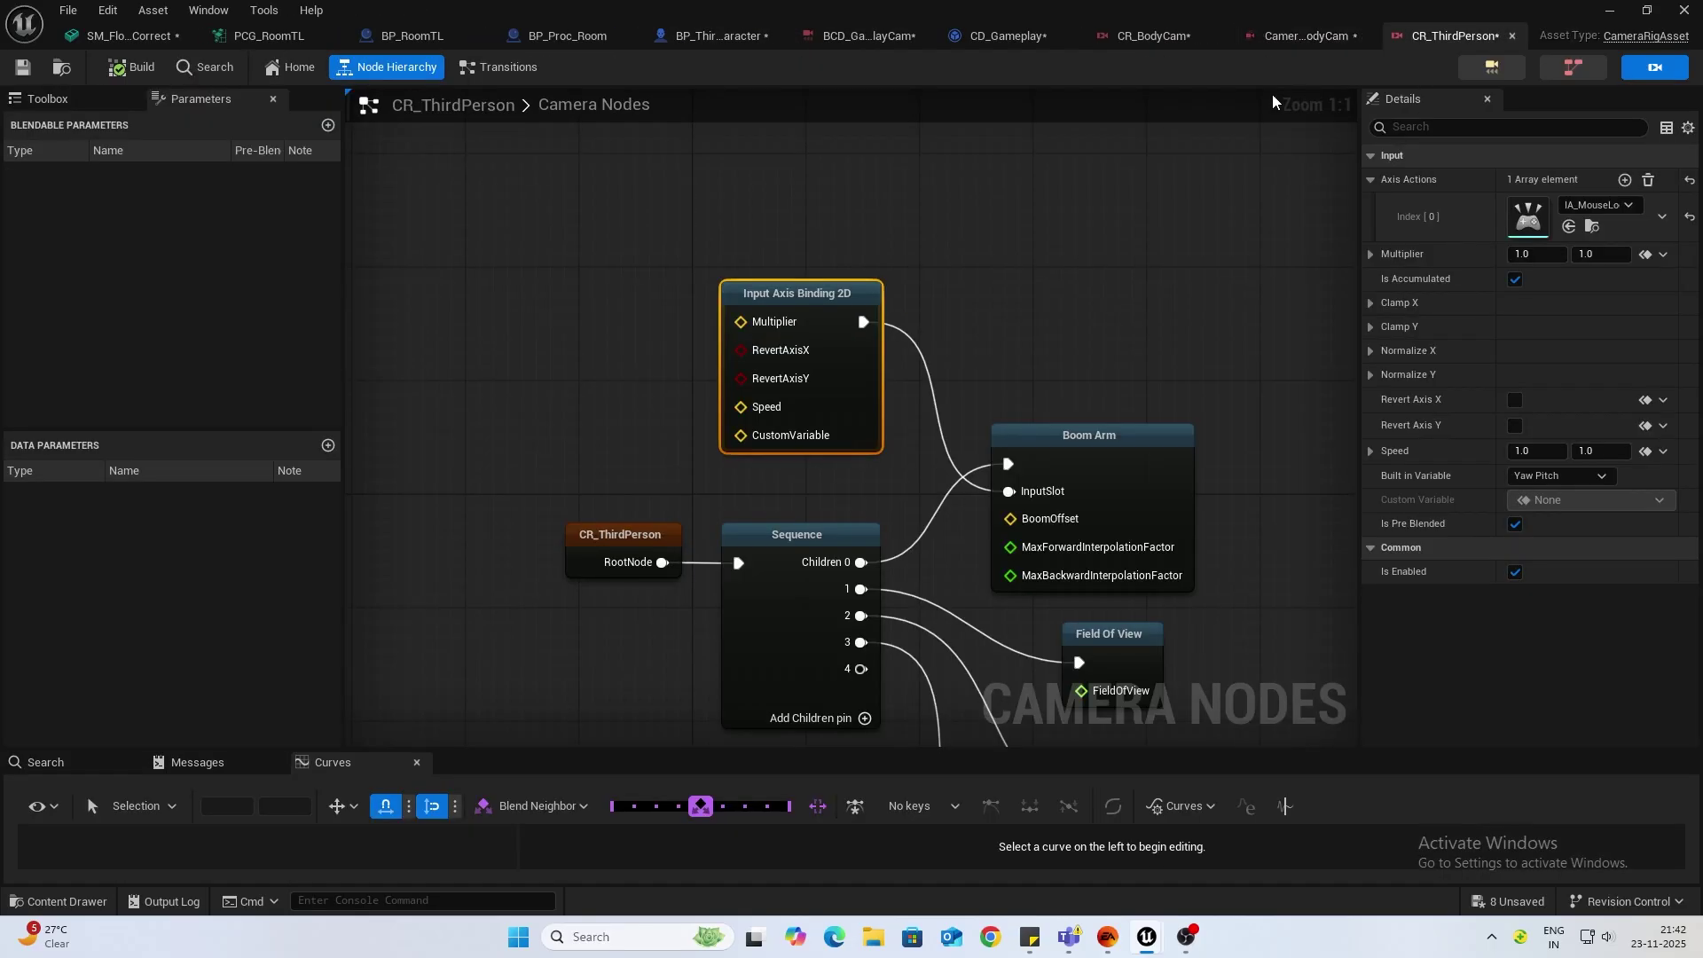
pyautogui.click(1596, 205)
pyautogui.click(1553, 470)
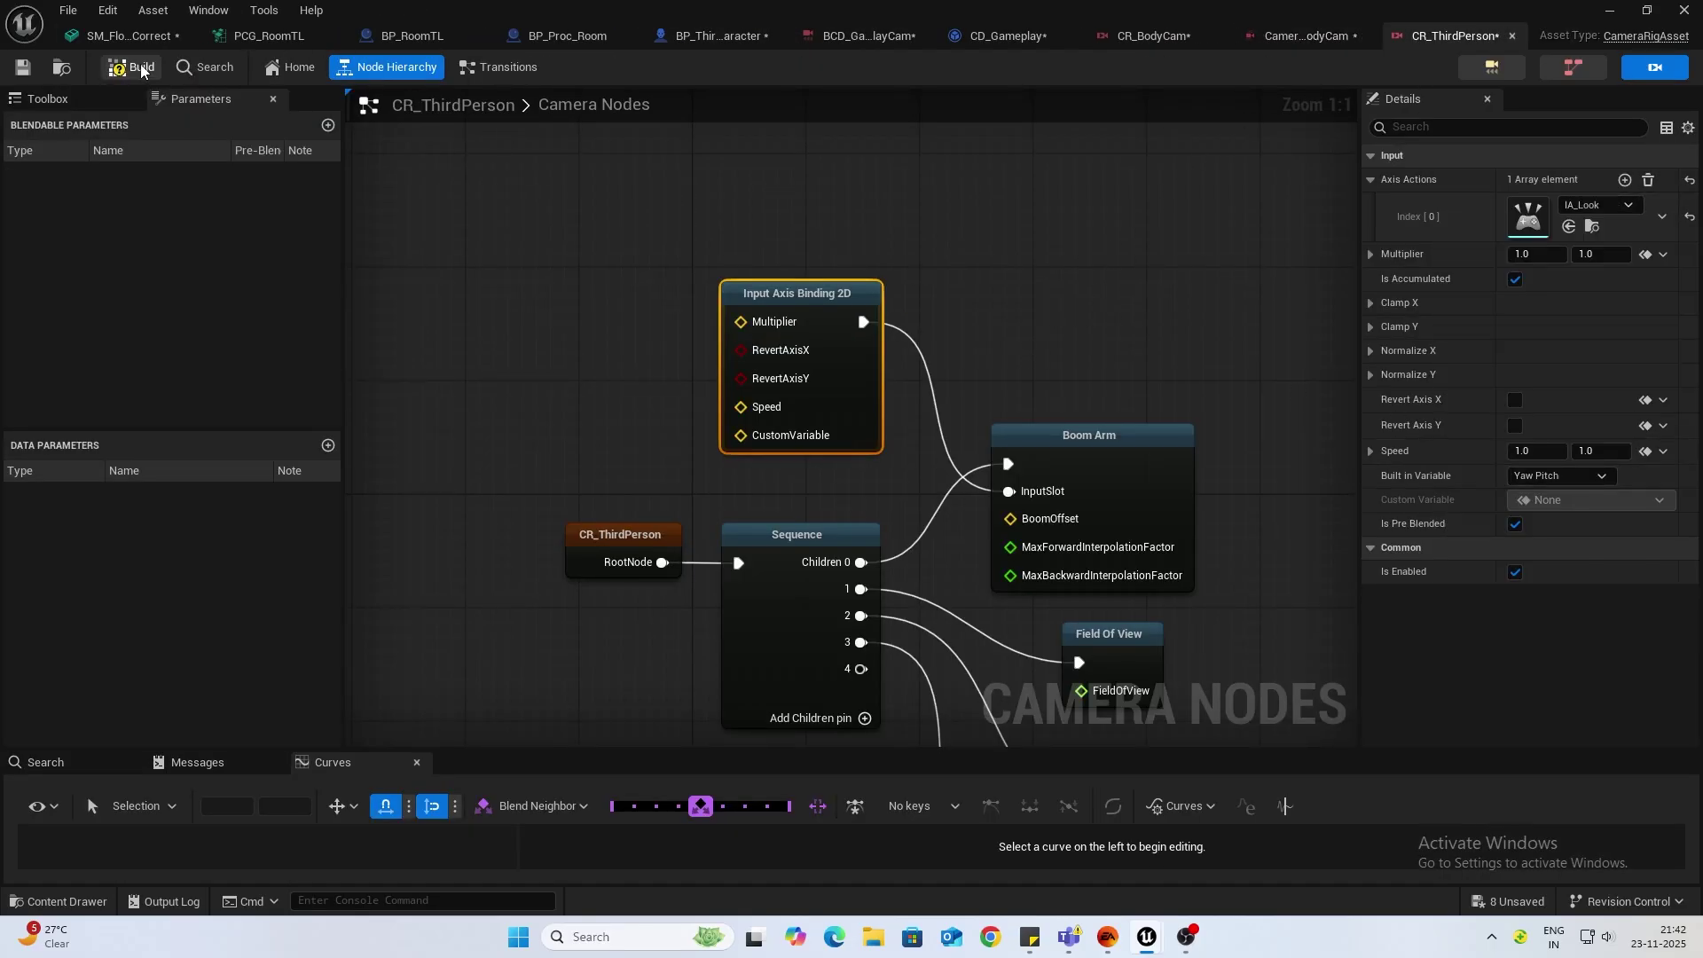
# Step: Play the Room level, move the character sideways and backward to check the look input, and return to CR_ThirdPerson
pyautogui.click(1609, 9)
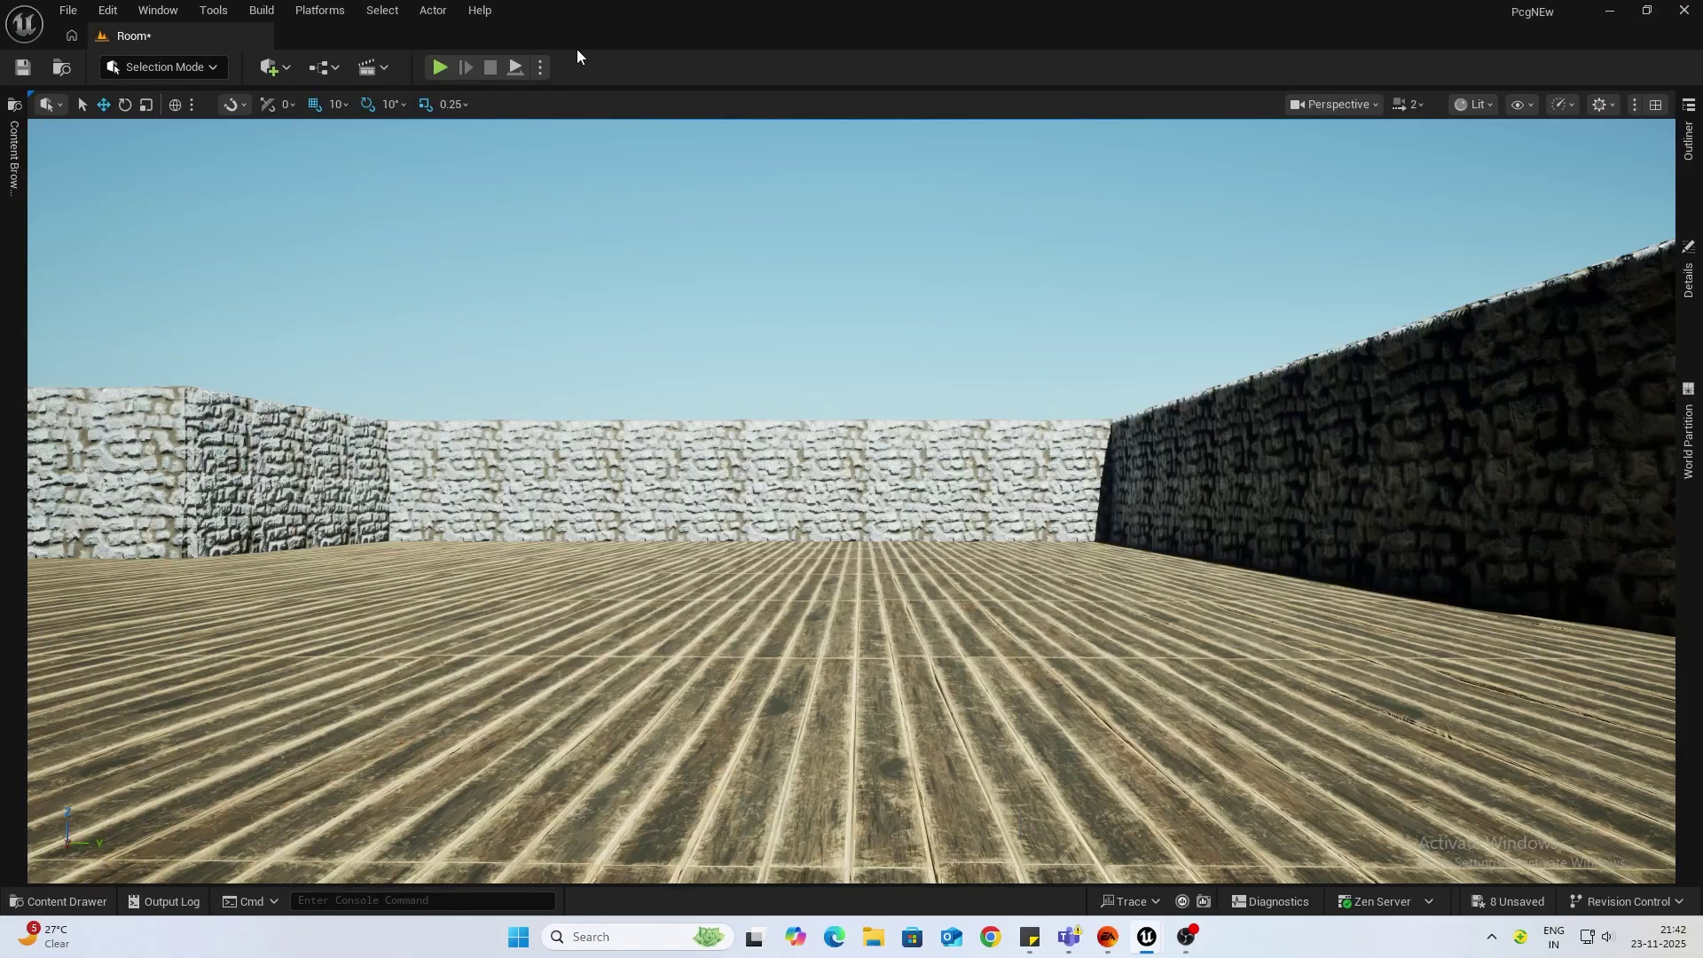
pyautogui.click(442, 68)
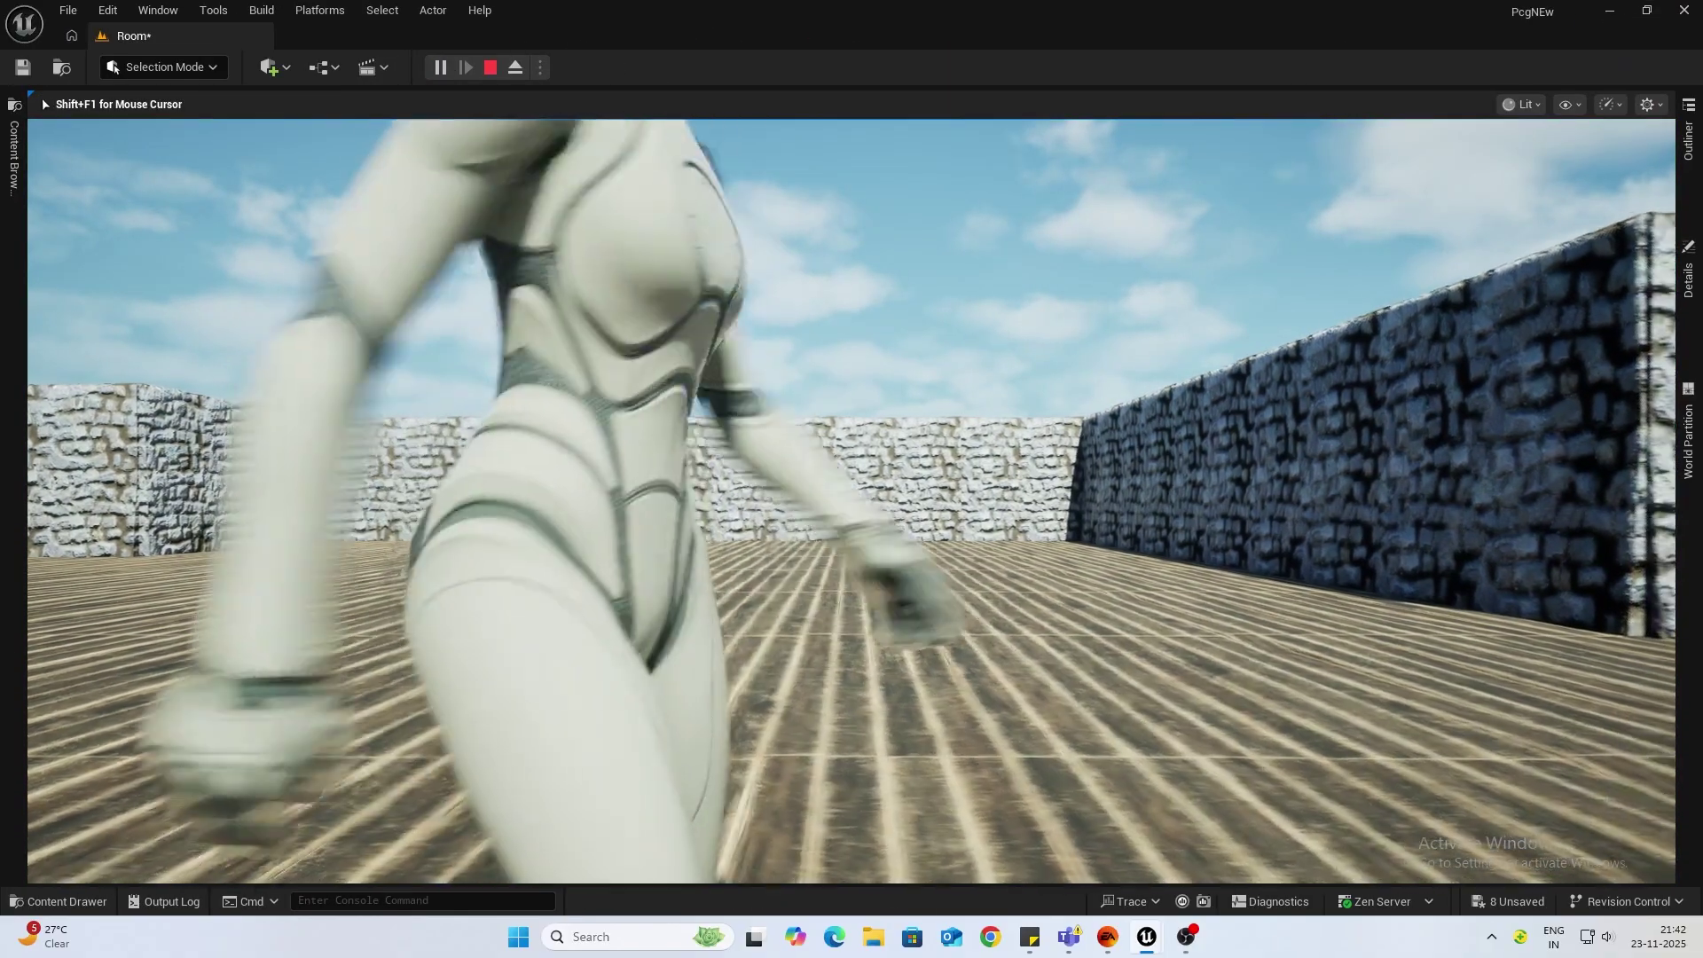
pyautogui.press('d')
pyautogui.press('a')
pyautogui.press('s')
pyautogui.hotkey('alt', 'Tab')
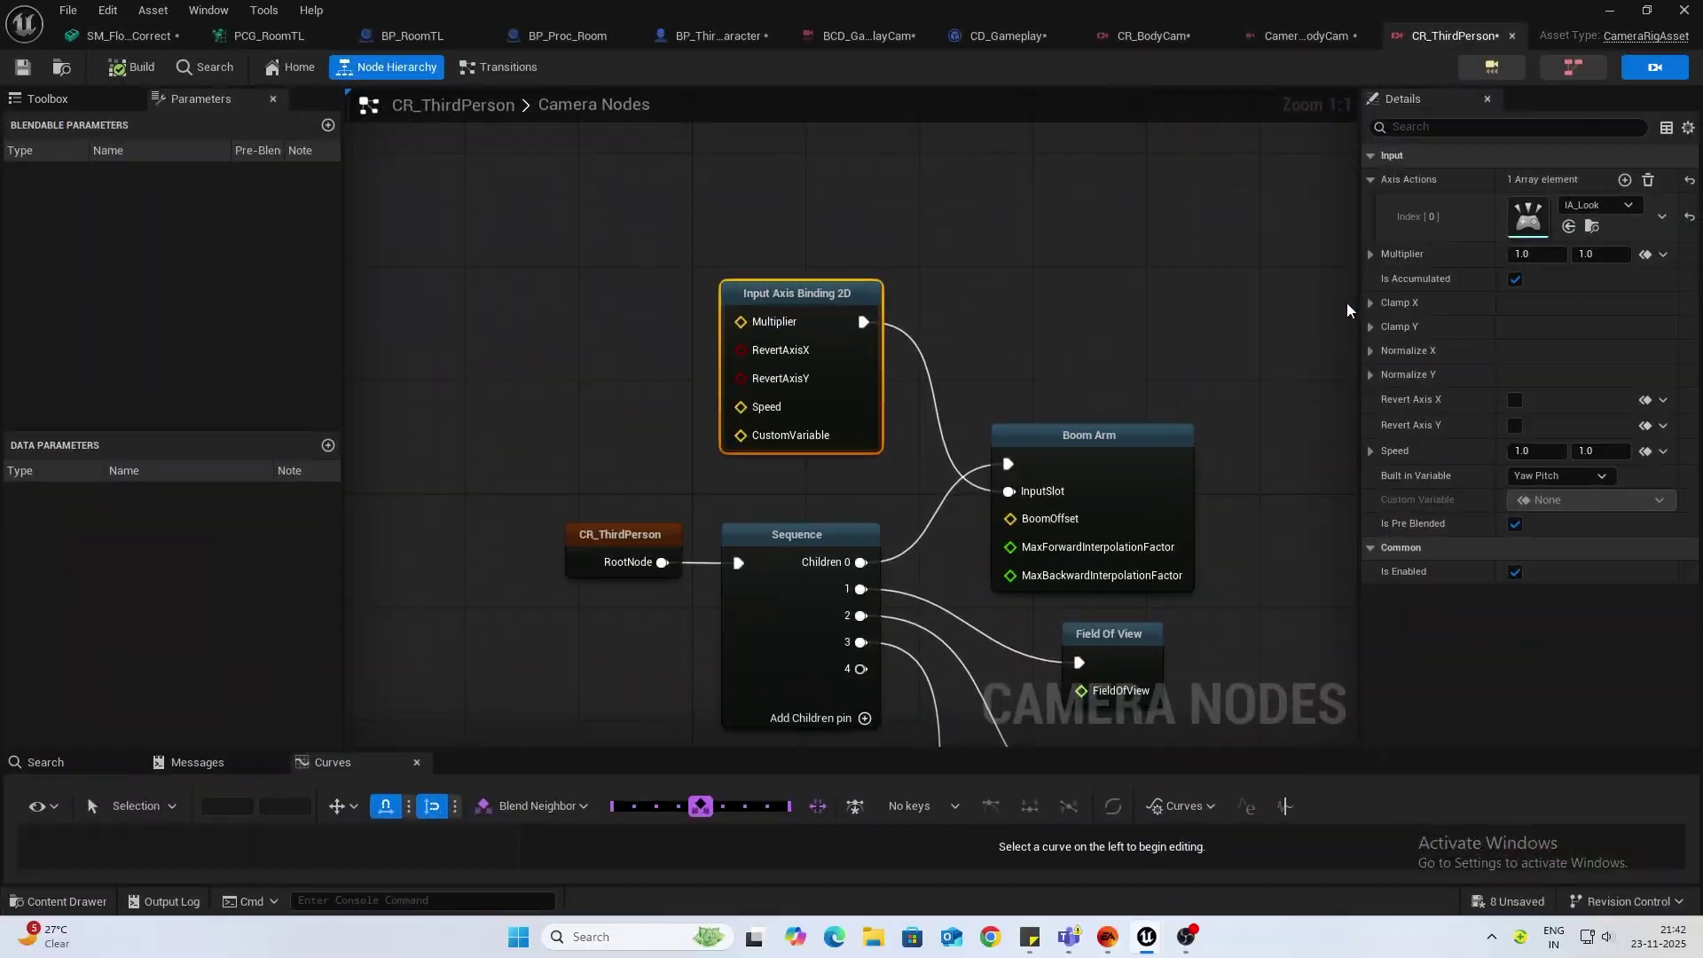
# Step: Disconnect the Input Axis Binding 2D node from the Boom Arm's InputSlot and check the camera in the running play test
pyautogui.keyDown('alt'); pyautogui.click(1008, 490); pyautogui.keyUp('alt')
pyautogui.click(1610, 9)
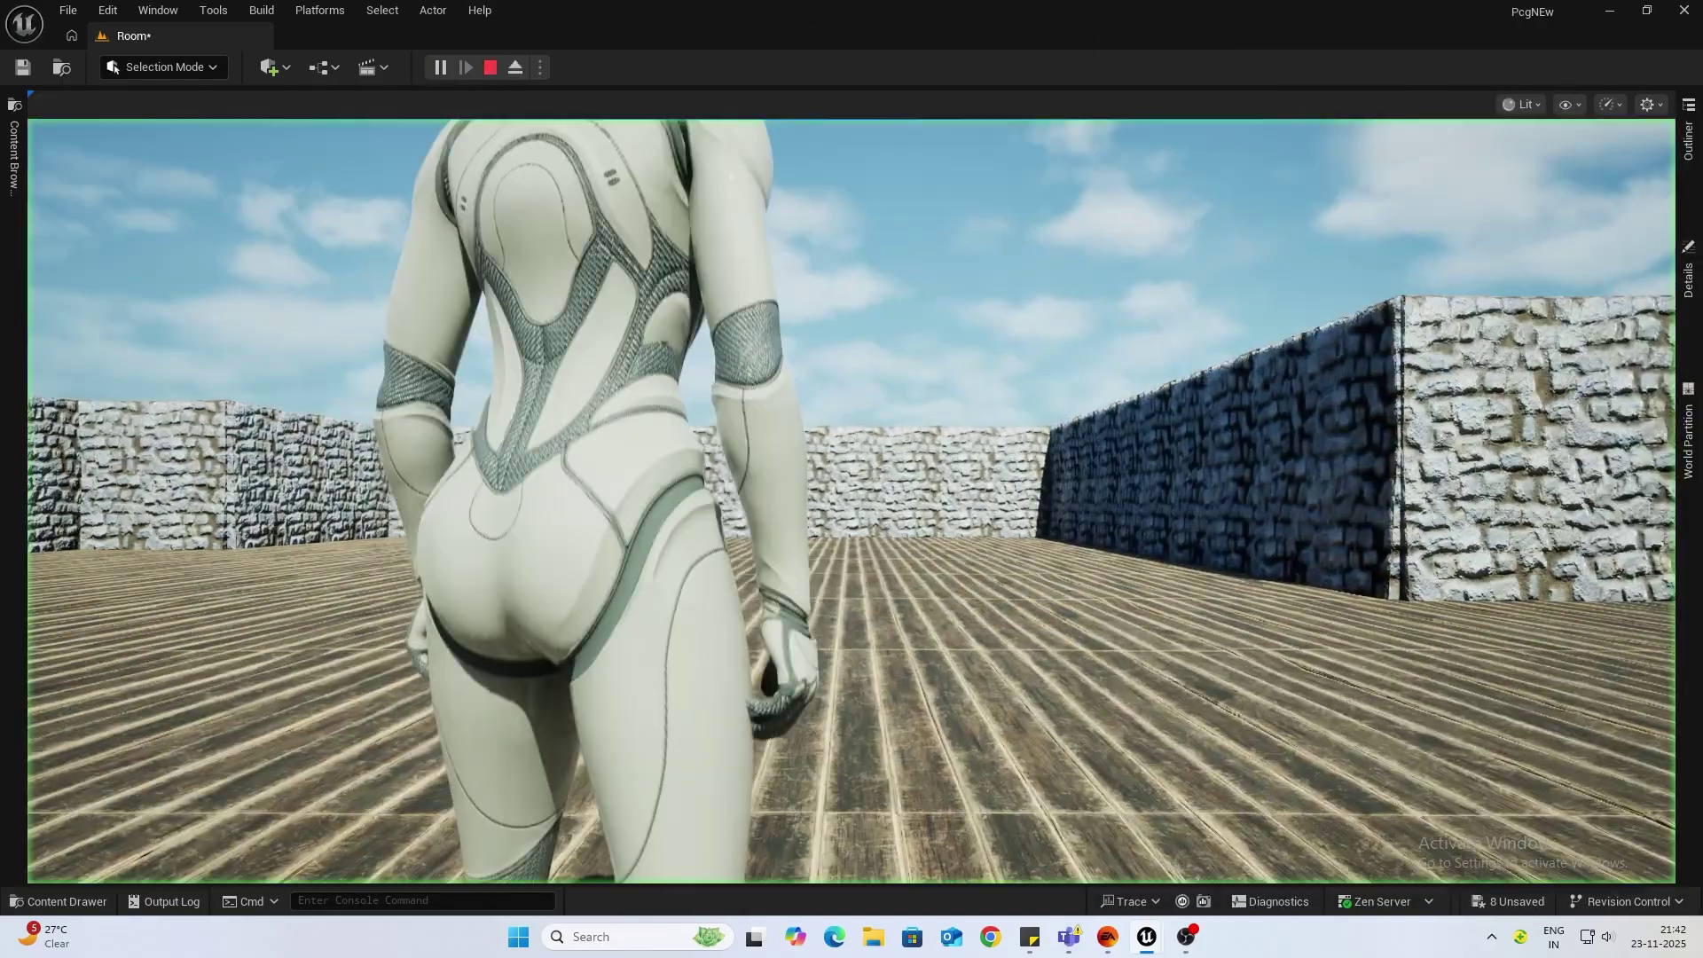
pyautogui.click(851, 496)
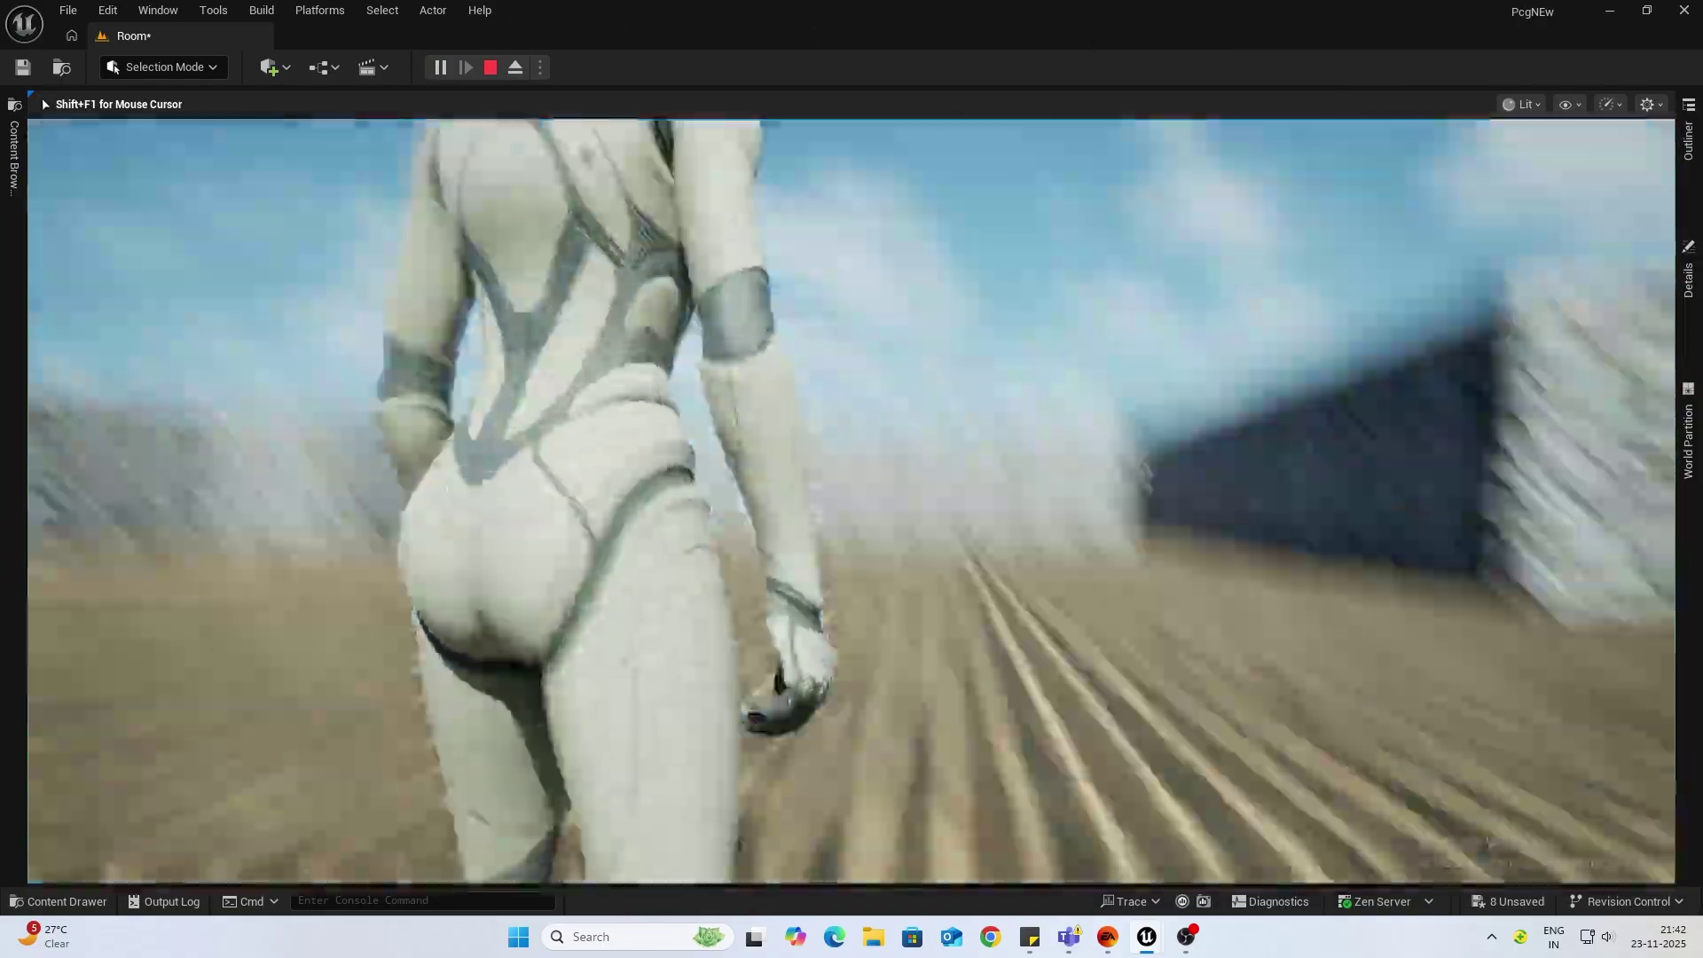
pyautogui.press('w')
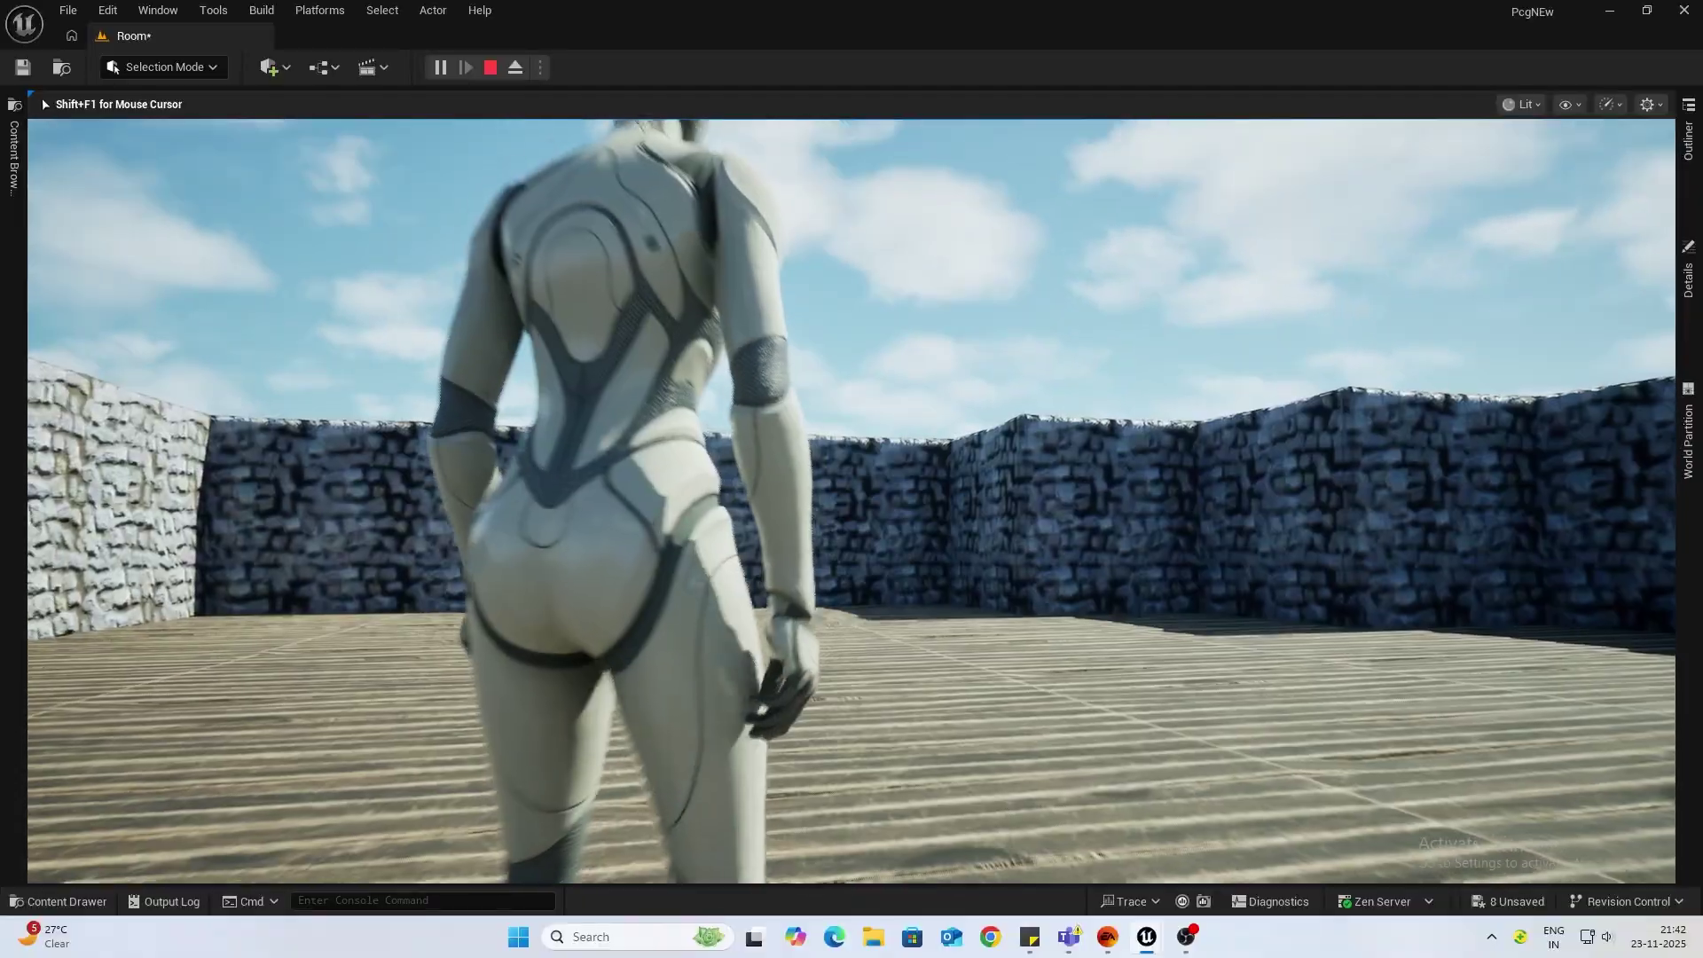
pyautogui.press('Escape')
pyautogui.hotkey('alt', 'Tab')
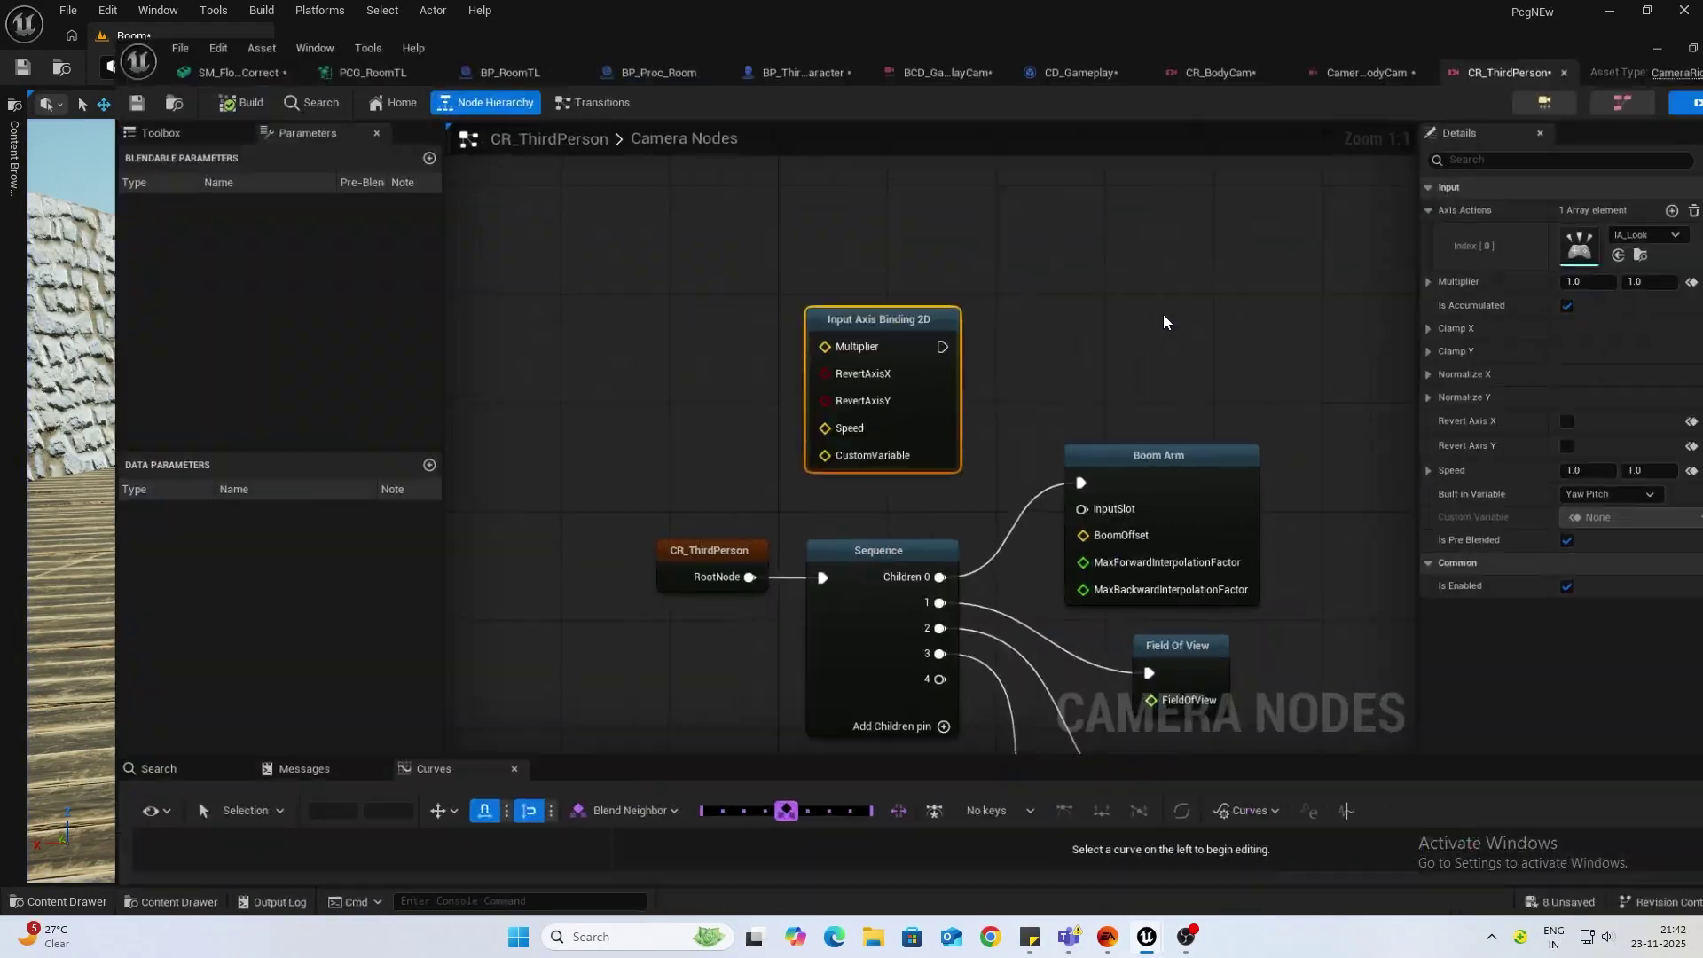
# Step: Set the Boom Arm's boom offset to -150 in X and 40 in Z, and play the Room level
pyautogui.click(1529, 182)
pyautogui.write('-150')
pyautogui.press('Tab')
pyautogui.press('Tab')
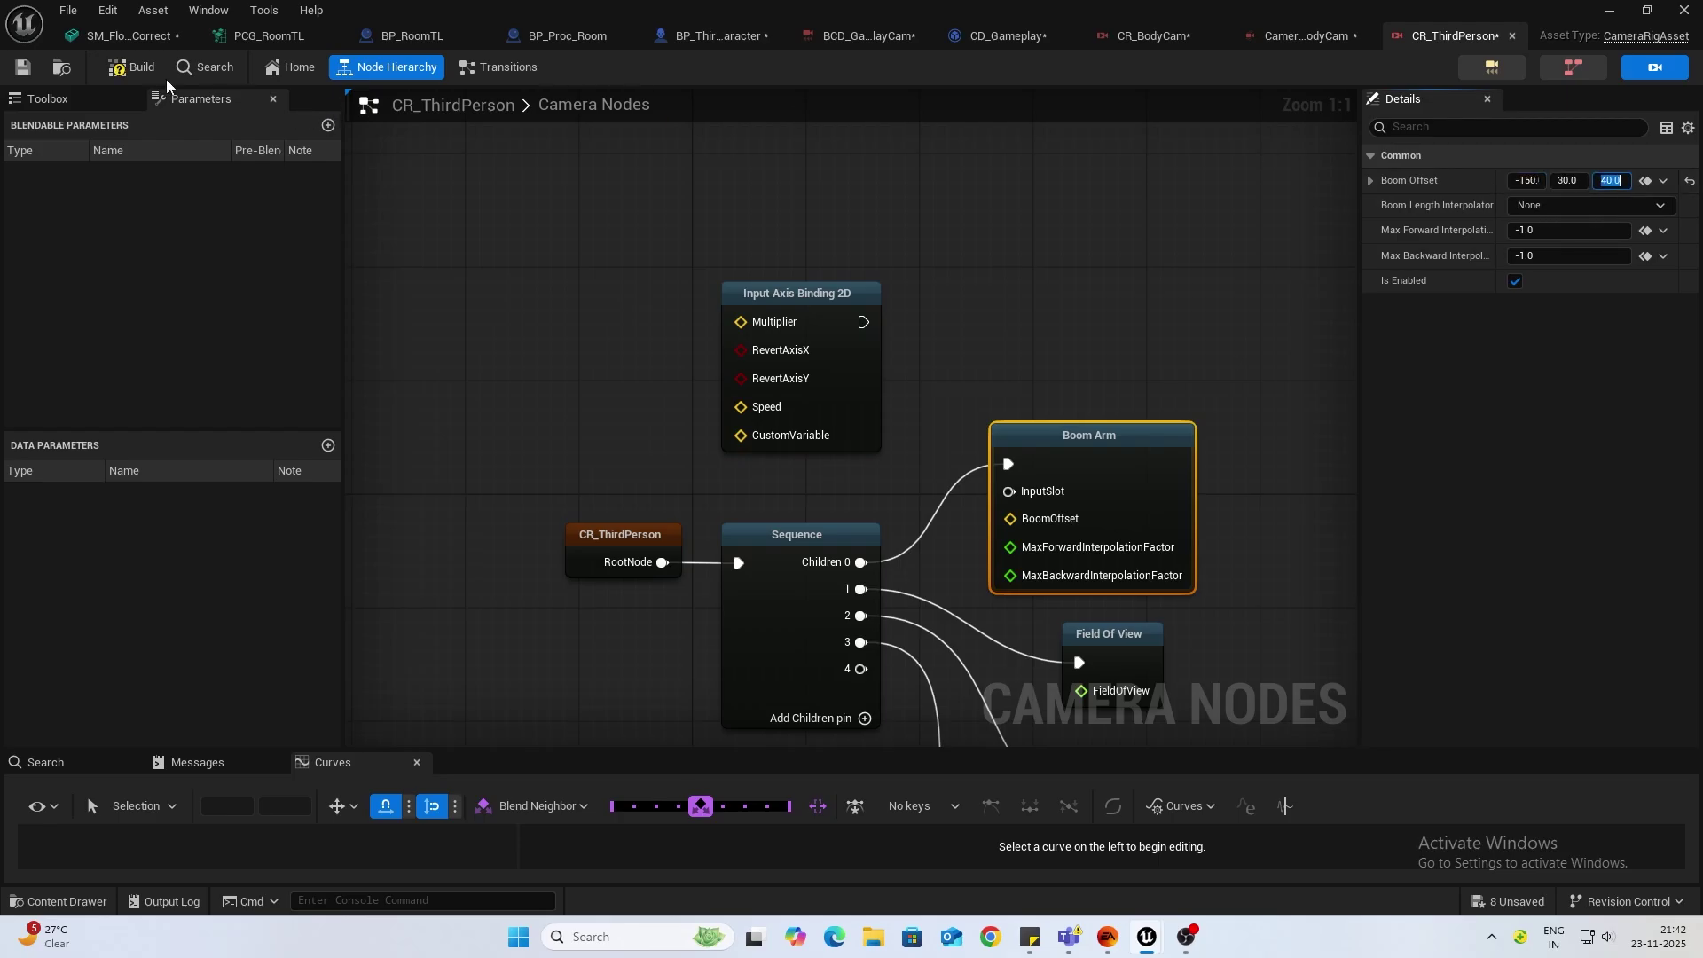
pyautogui.click(1608, 12)
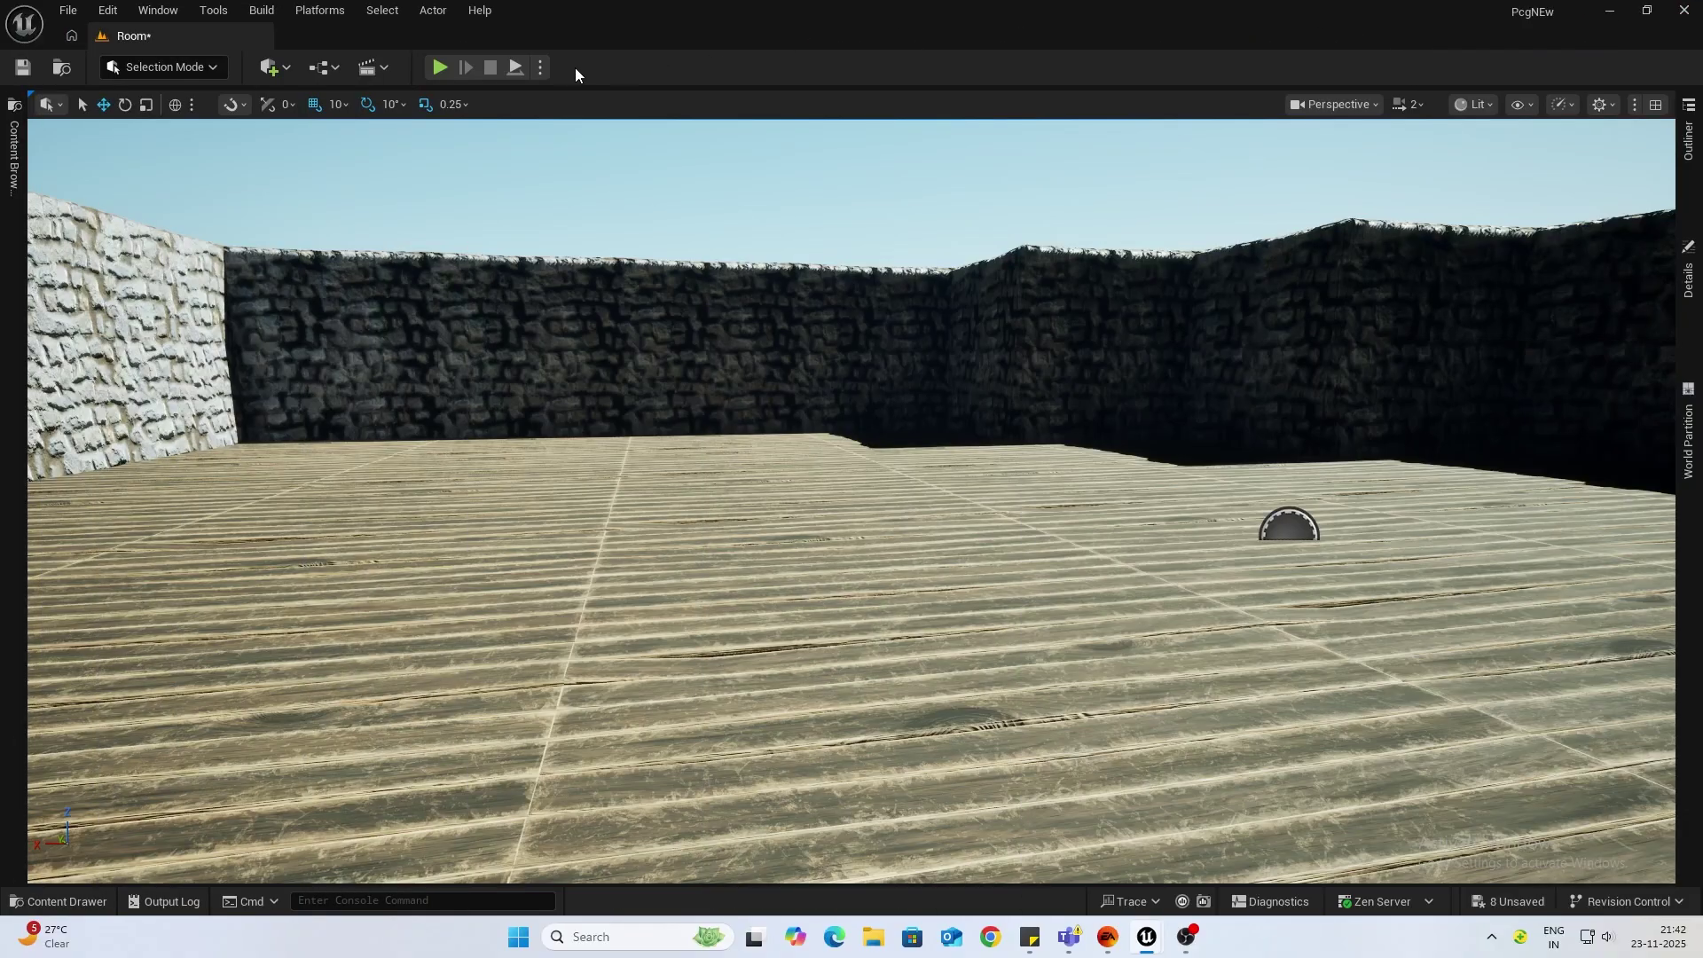
pyautogui.click(450, 67)
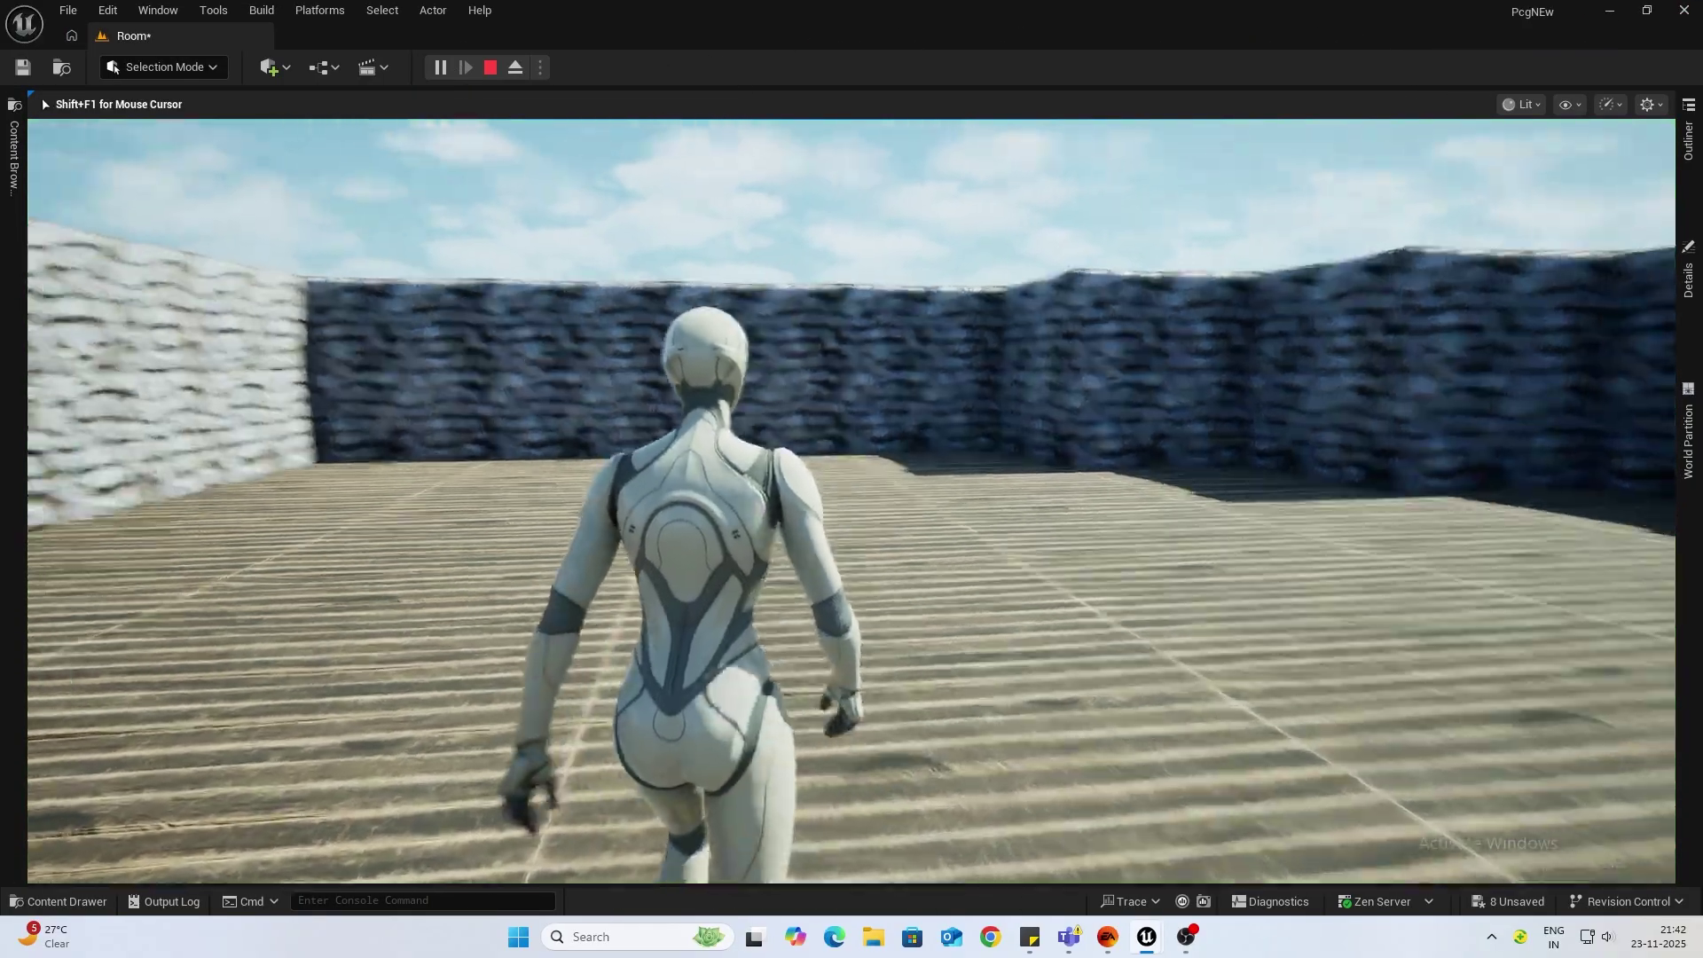
# Step: Walk the character around the Room level while turning the view to check the third-person camera, and stop the play test
pyautogui.press('w')
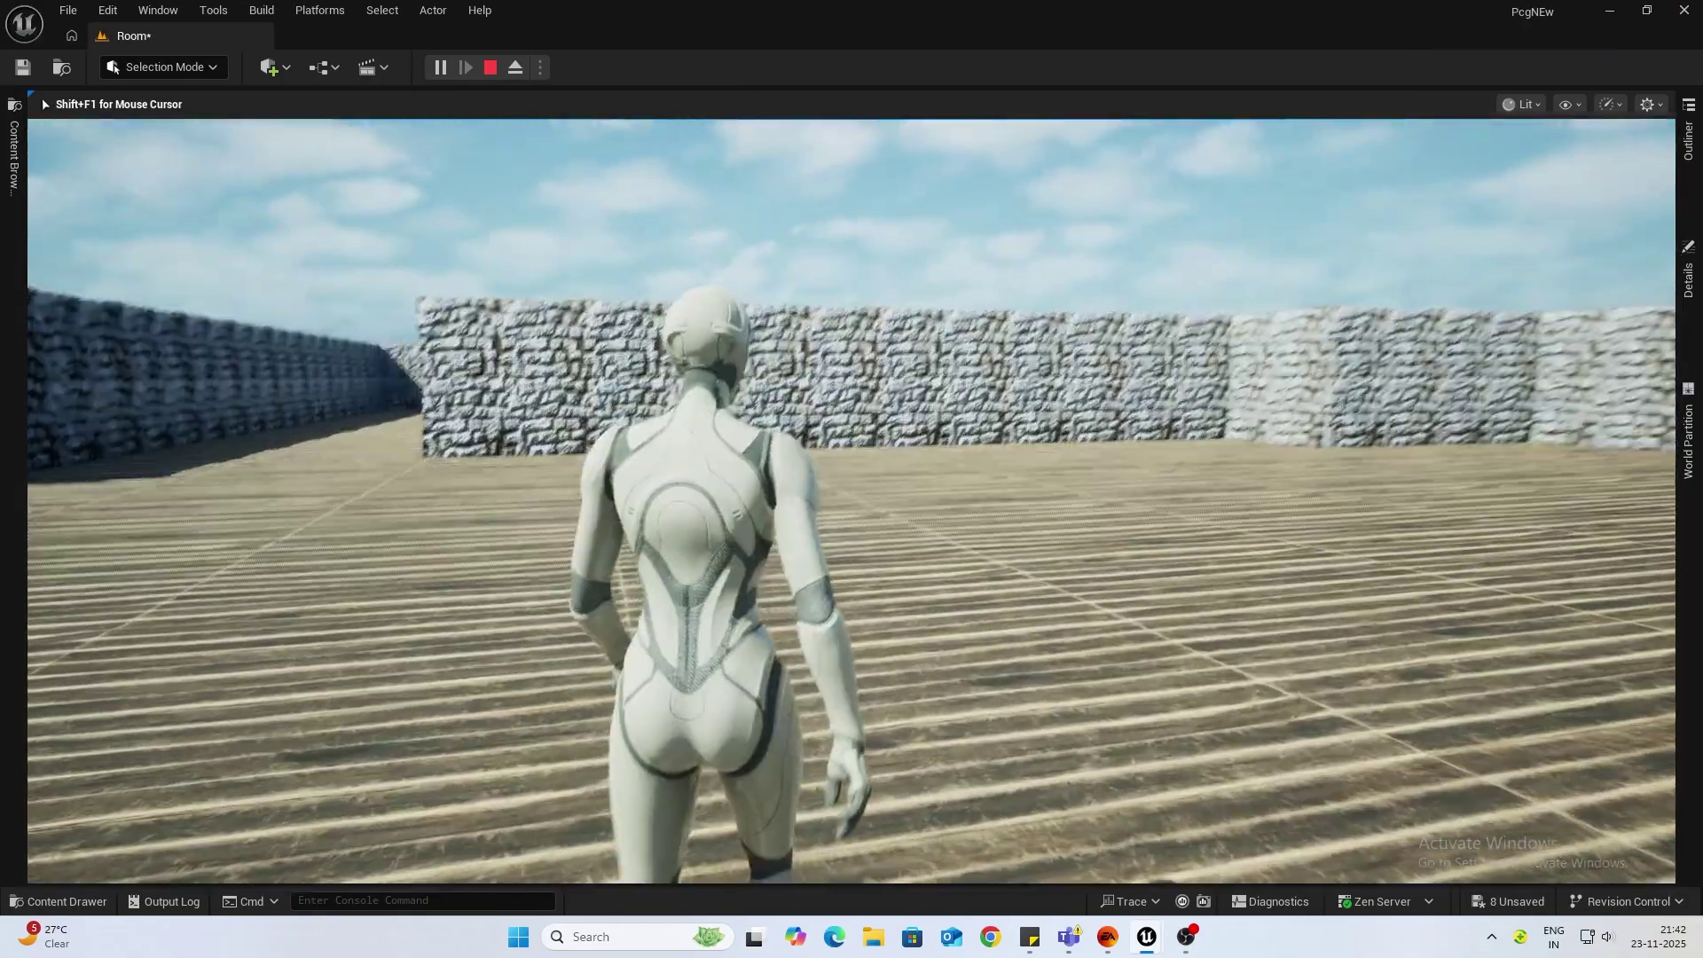
pyautogui.press('w')
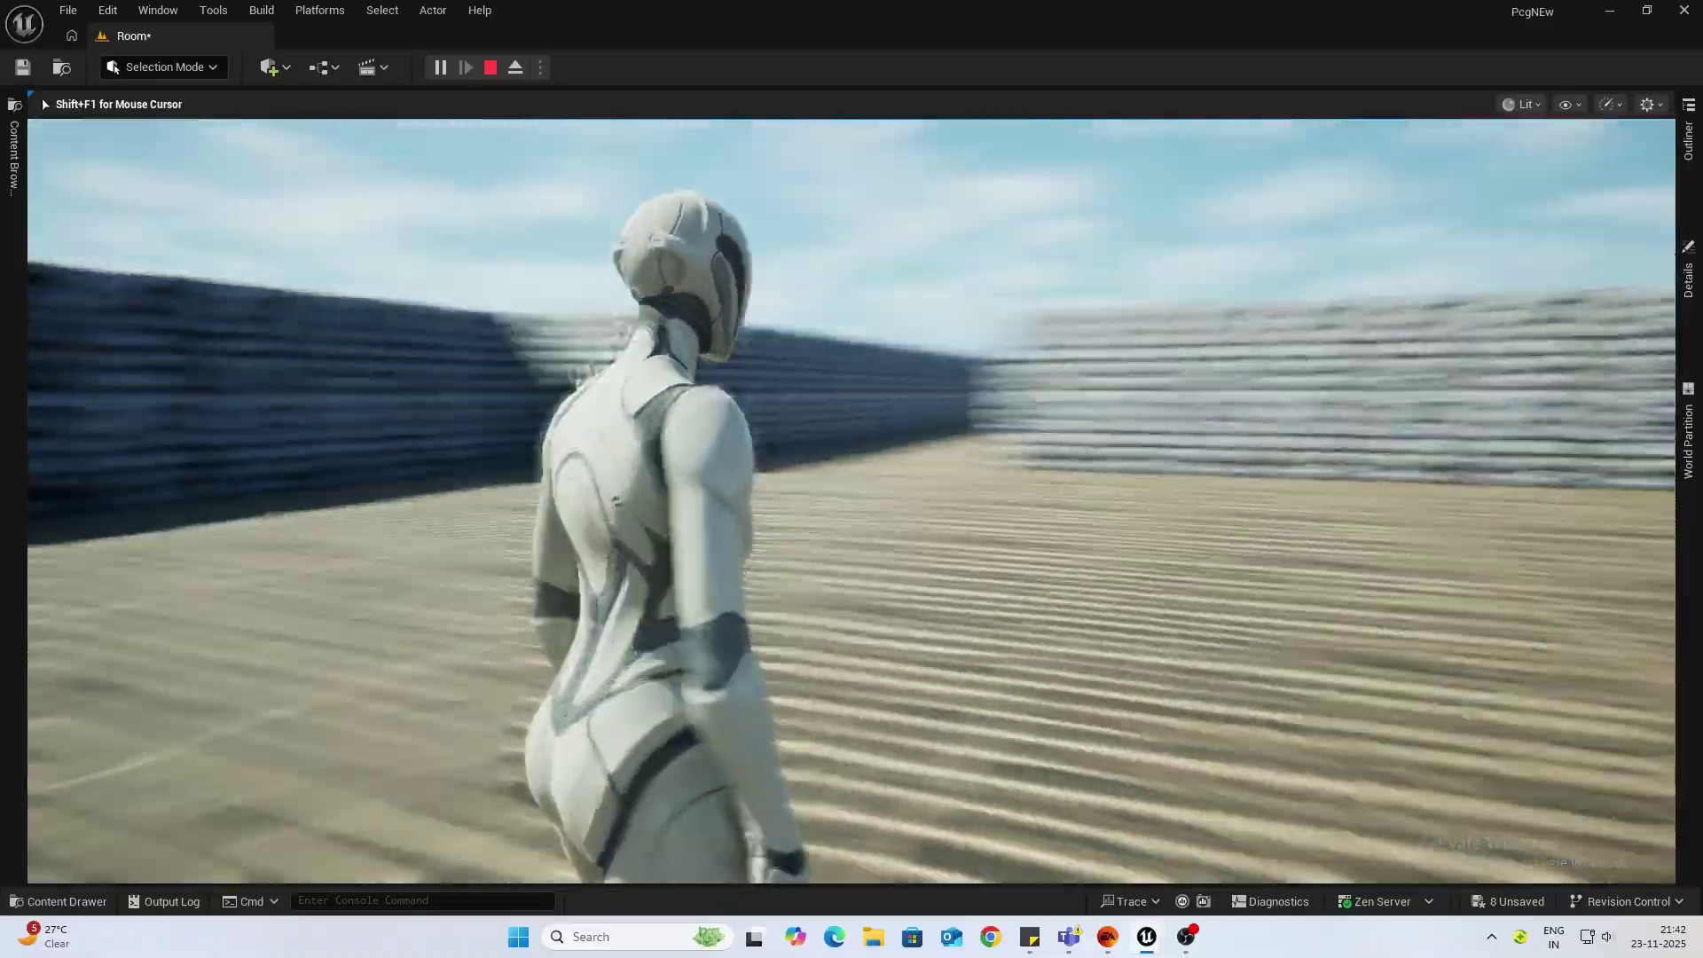
pyautogui.press('w')
pyautogui.press('w')
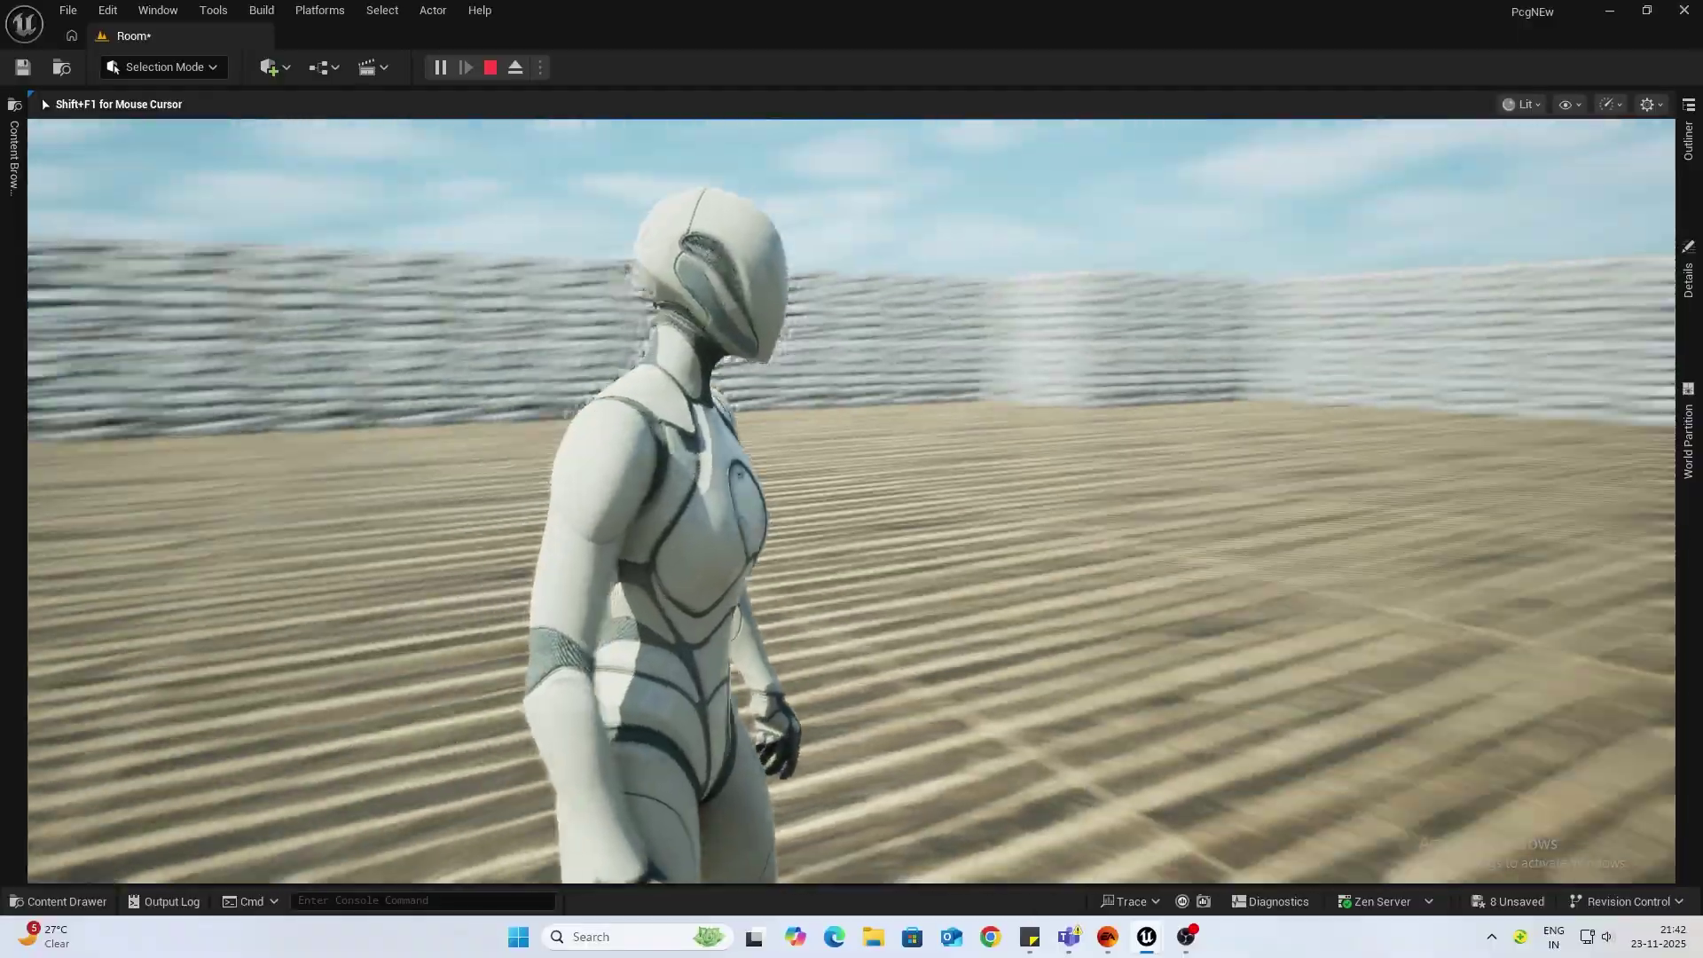
pyautogui.press('w')
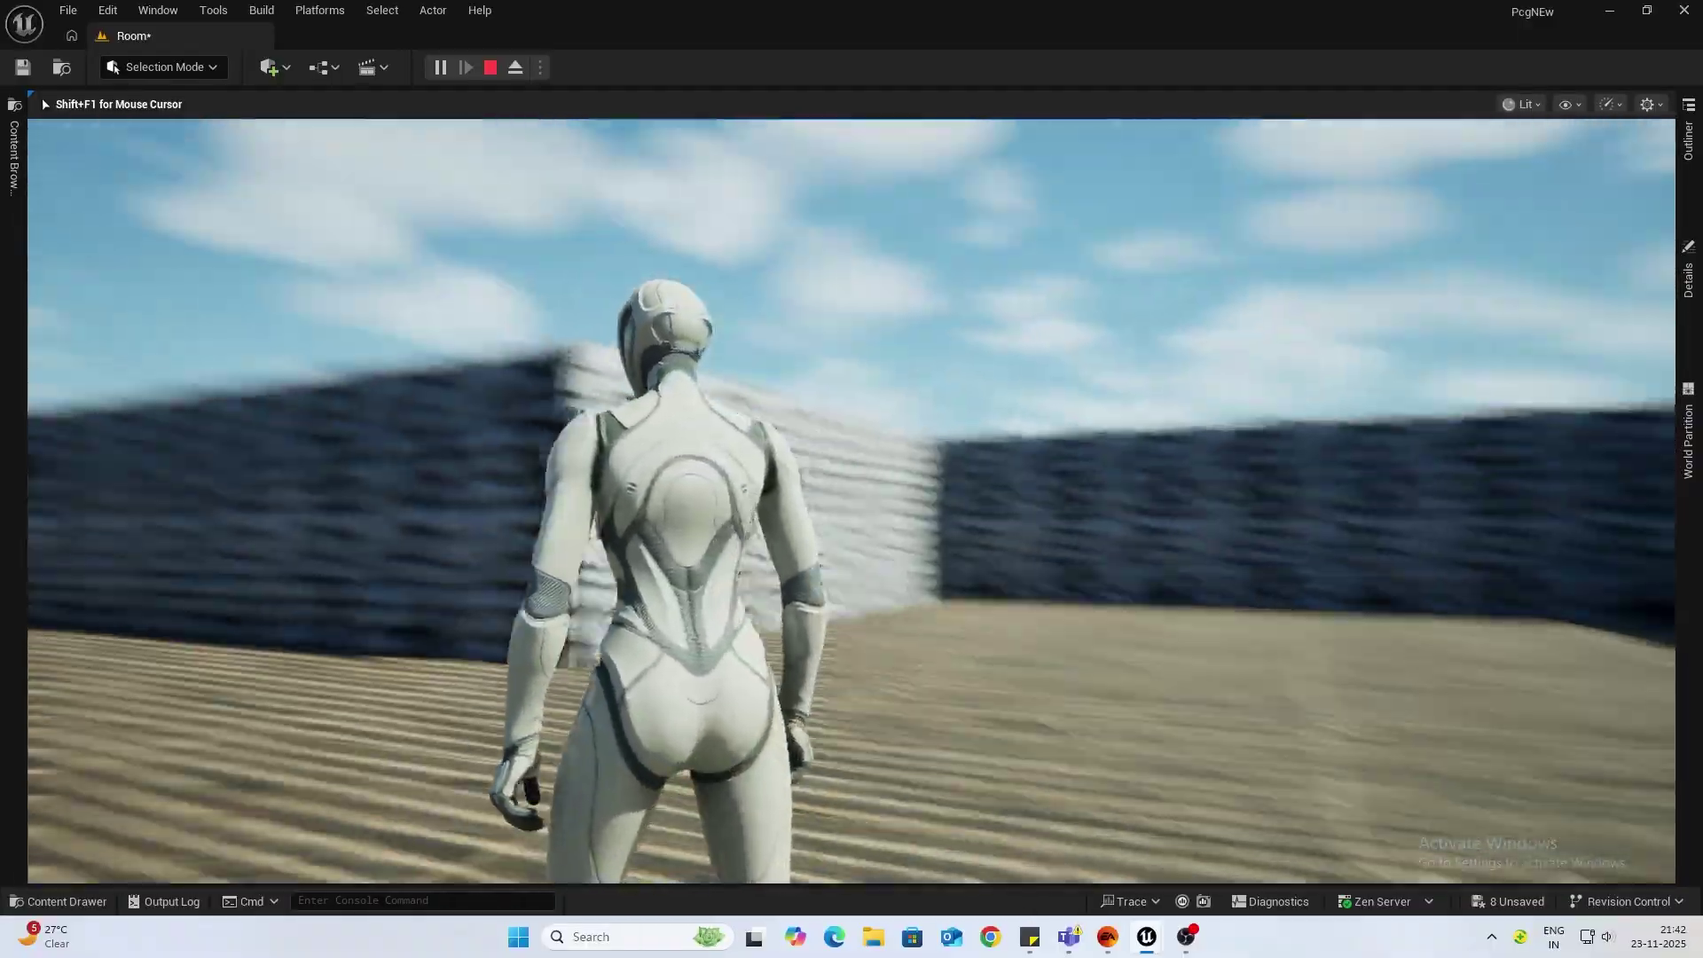
pyautogui.press('Escape')
pyautogui.hotkey('alt', 'Tab')
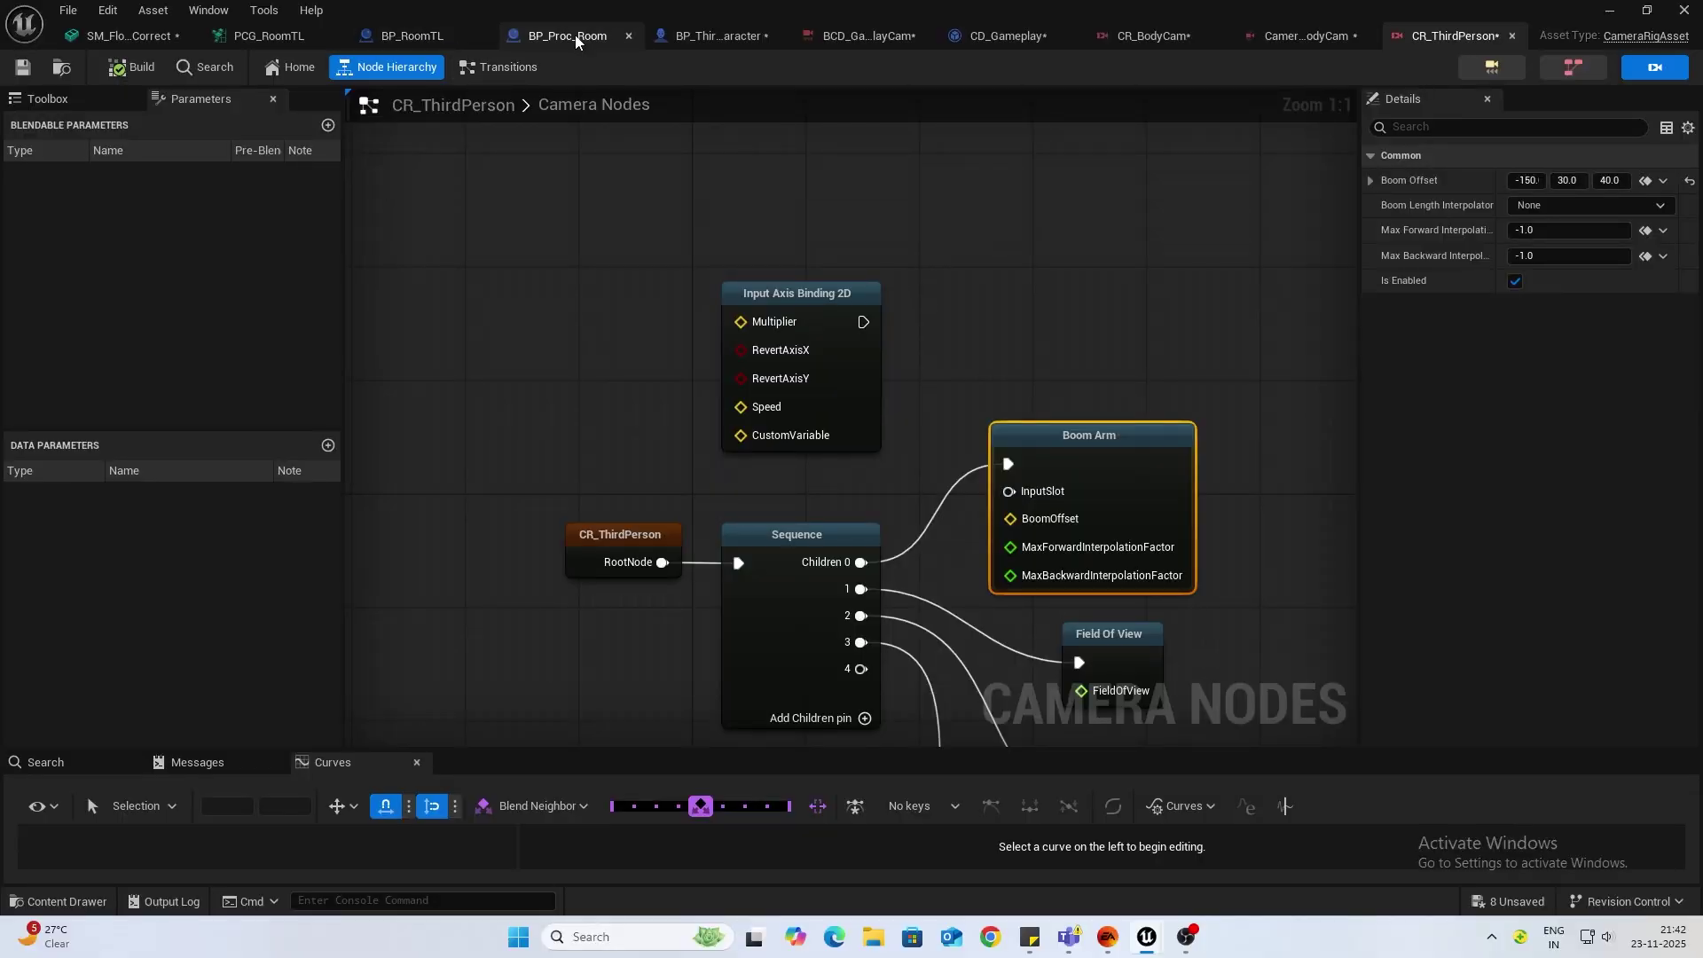
# Step: In BP_ThirdPersonCharacter, create a Boolean variable named isBodyCam and compile the blueprint
pyautogui.click(692, 37)
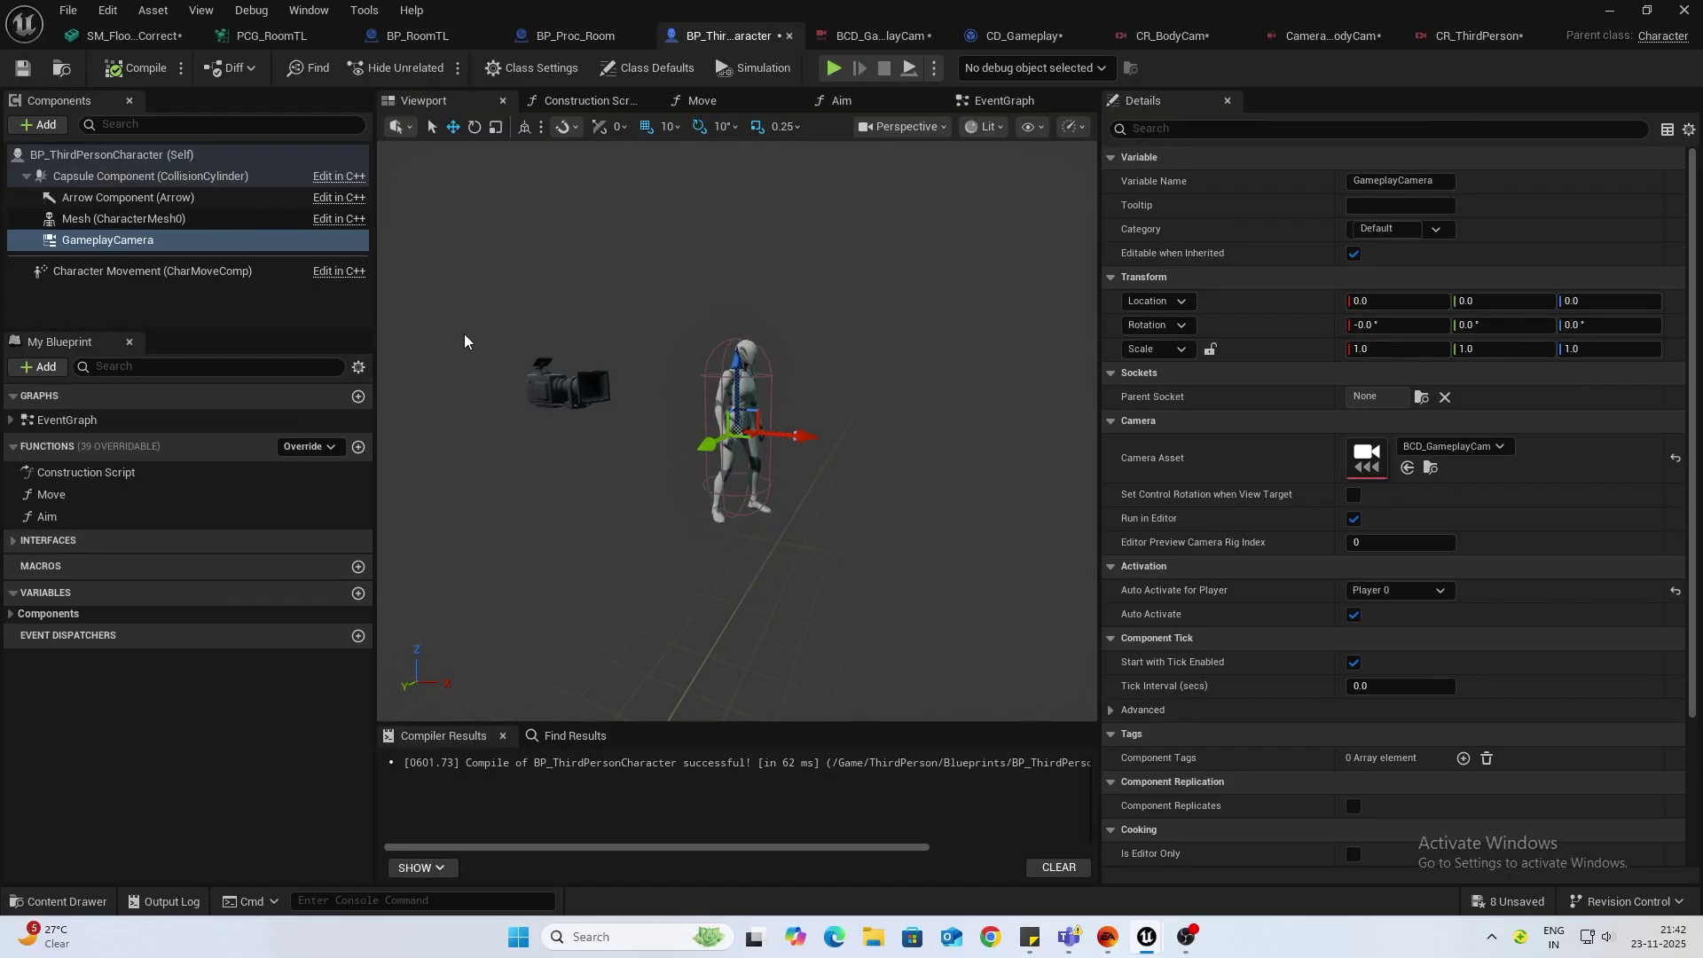
pyautogui.click(358, 592)
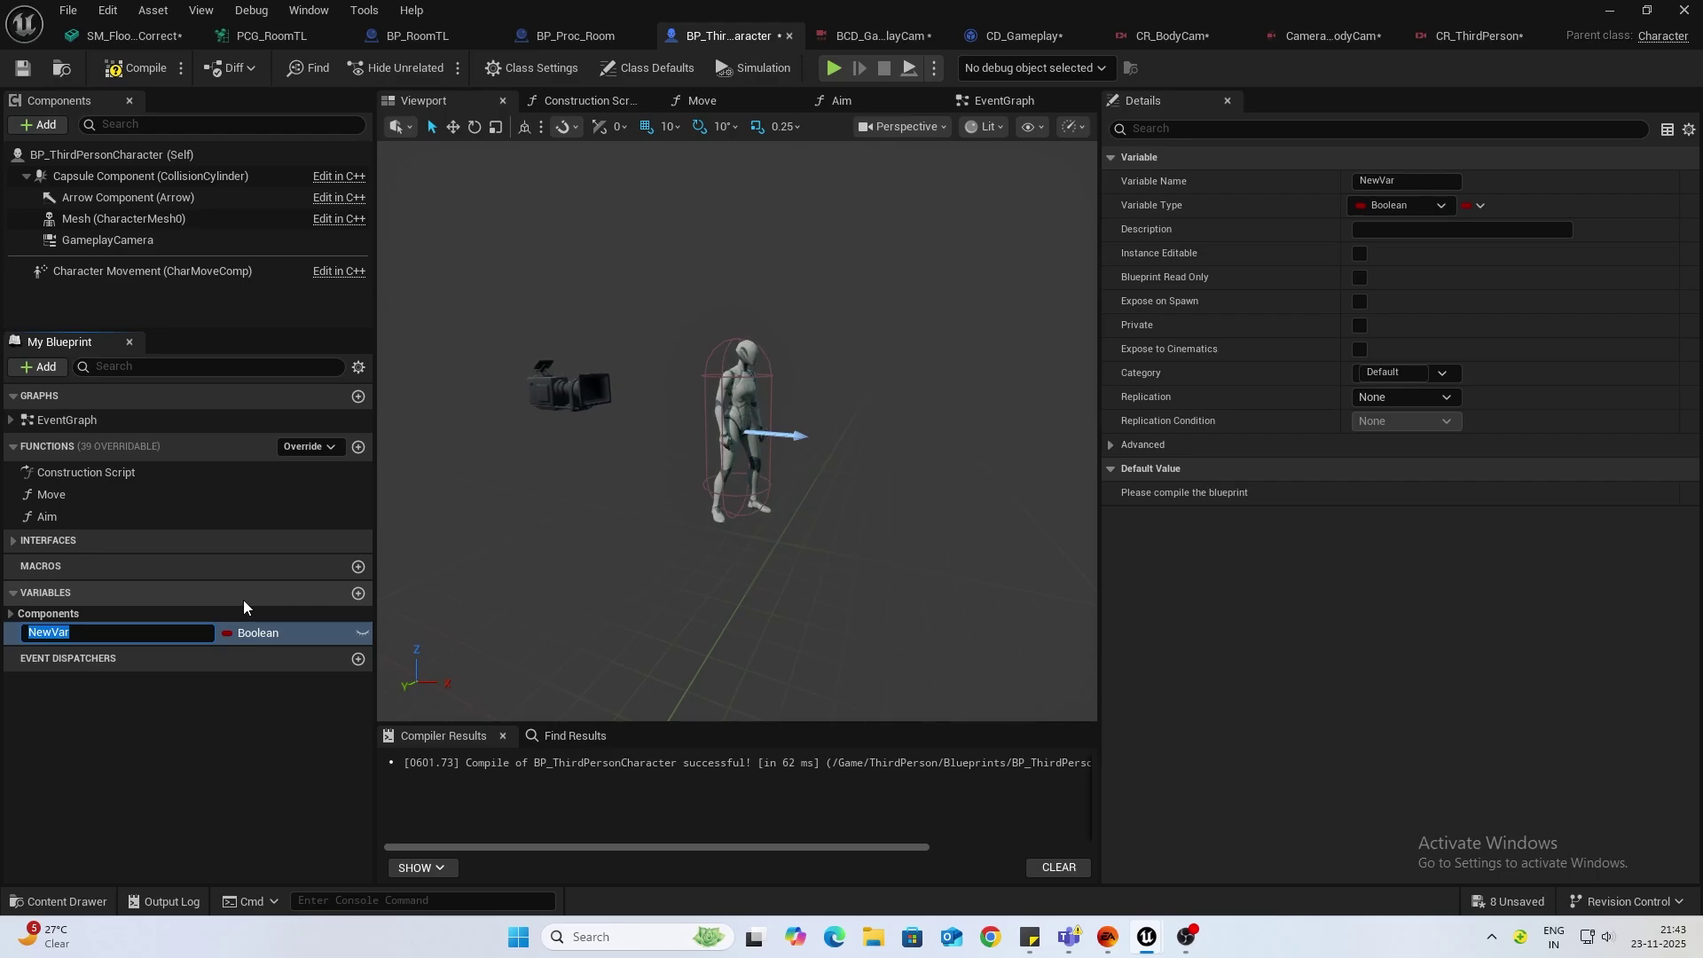
pyautogui.write('isBodyCam')
pyautogui.press('Return')
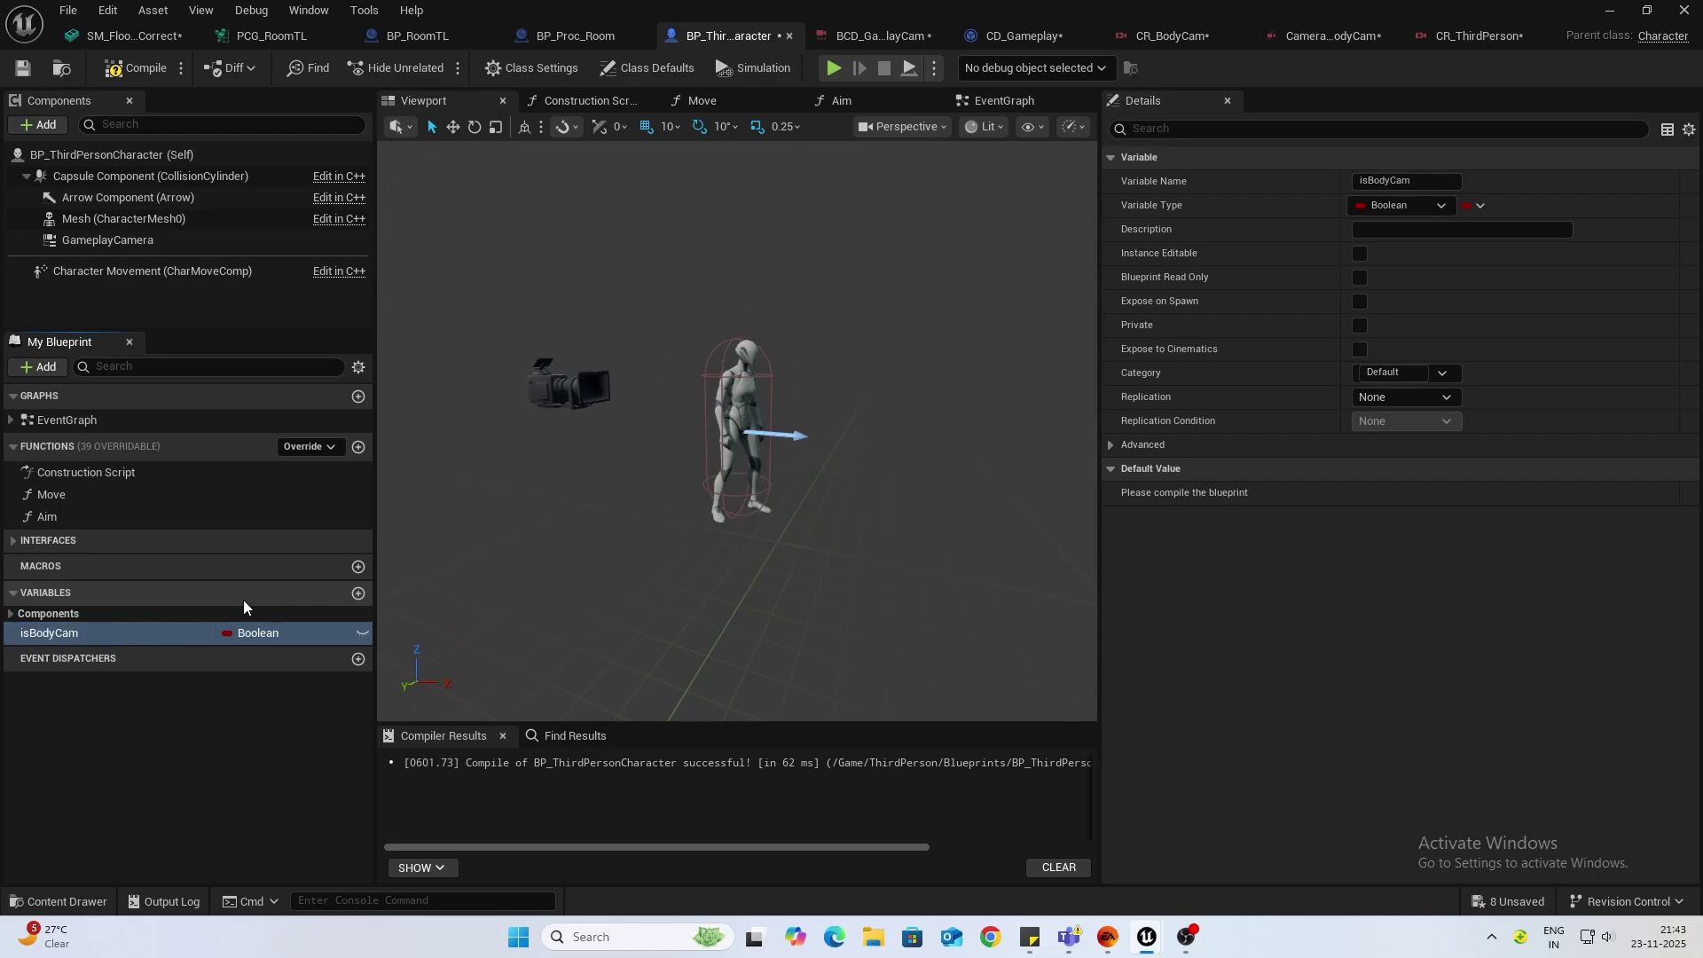
pyautogui.click(128, 69)
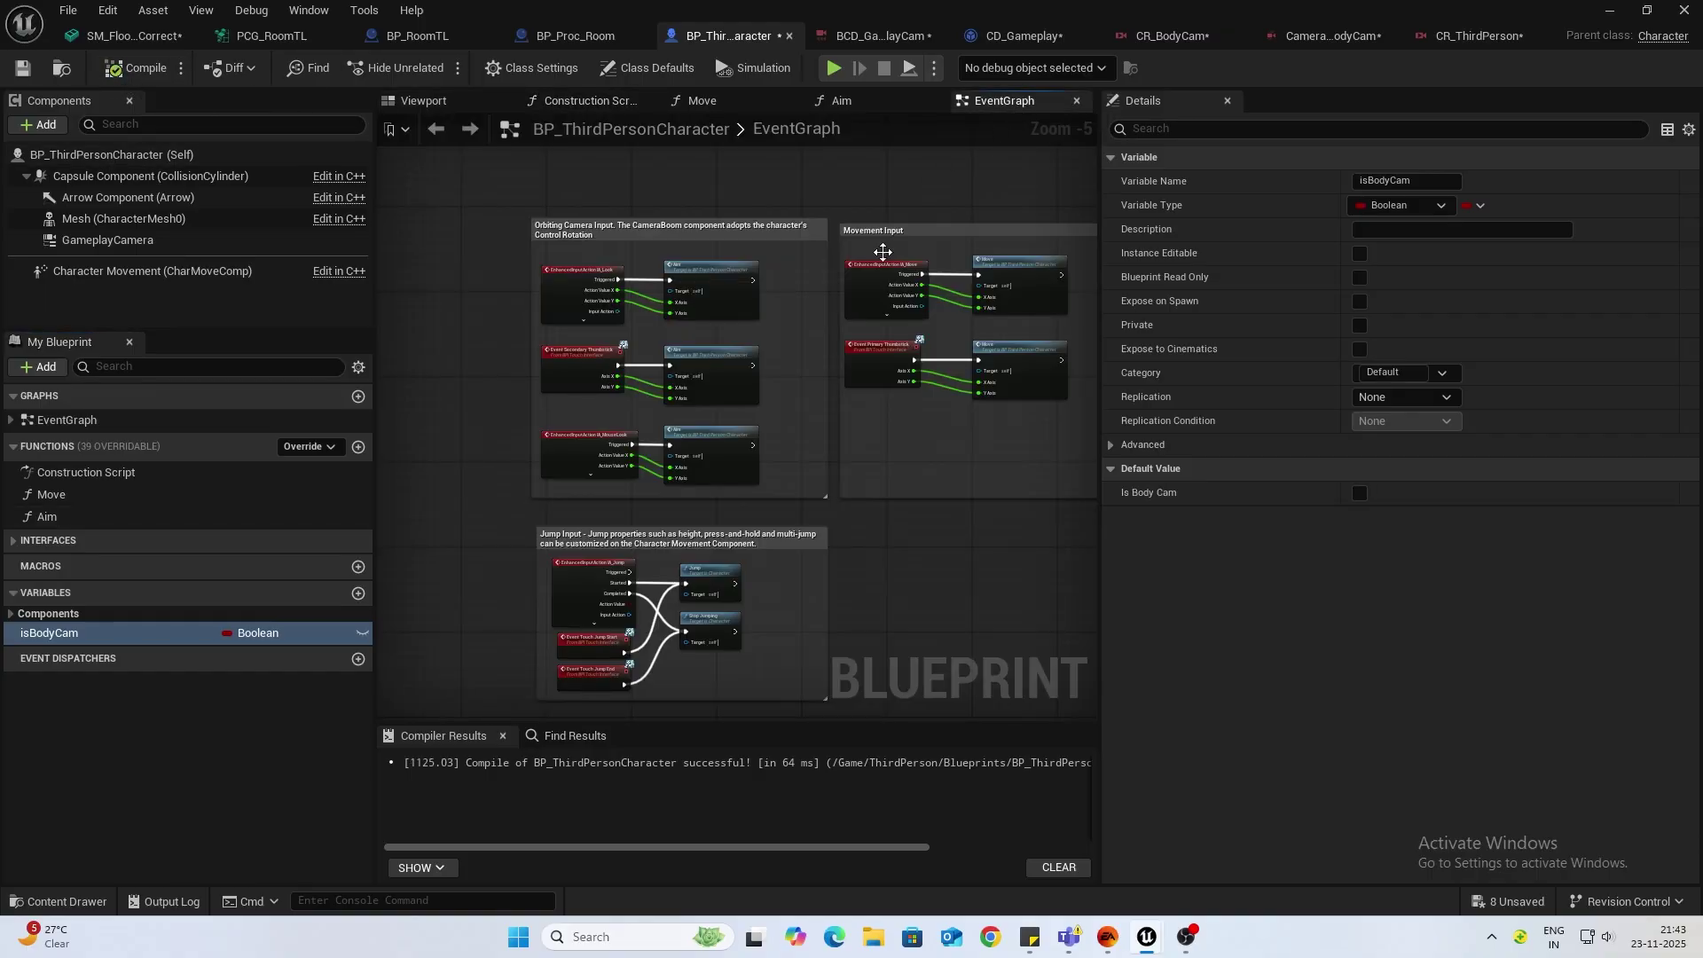
# Step: Add a keyboard event node for the Q key in an empty area of BP_ThirdPersonCharacter's EventGraph
pyautogui.moveTo(926, 495); pyautogui.dragTo(708, 328, button='right')
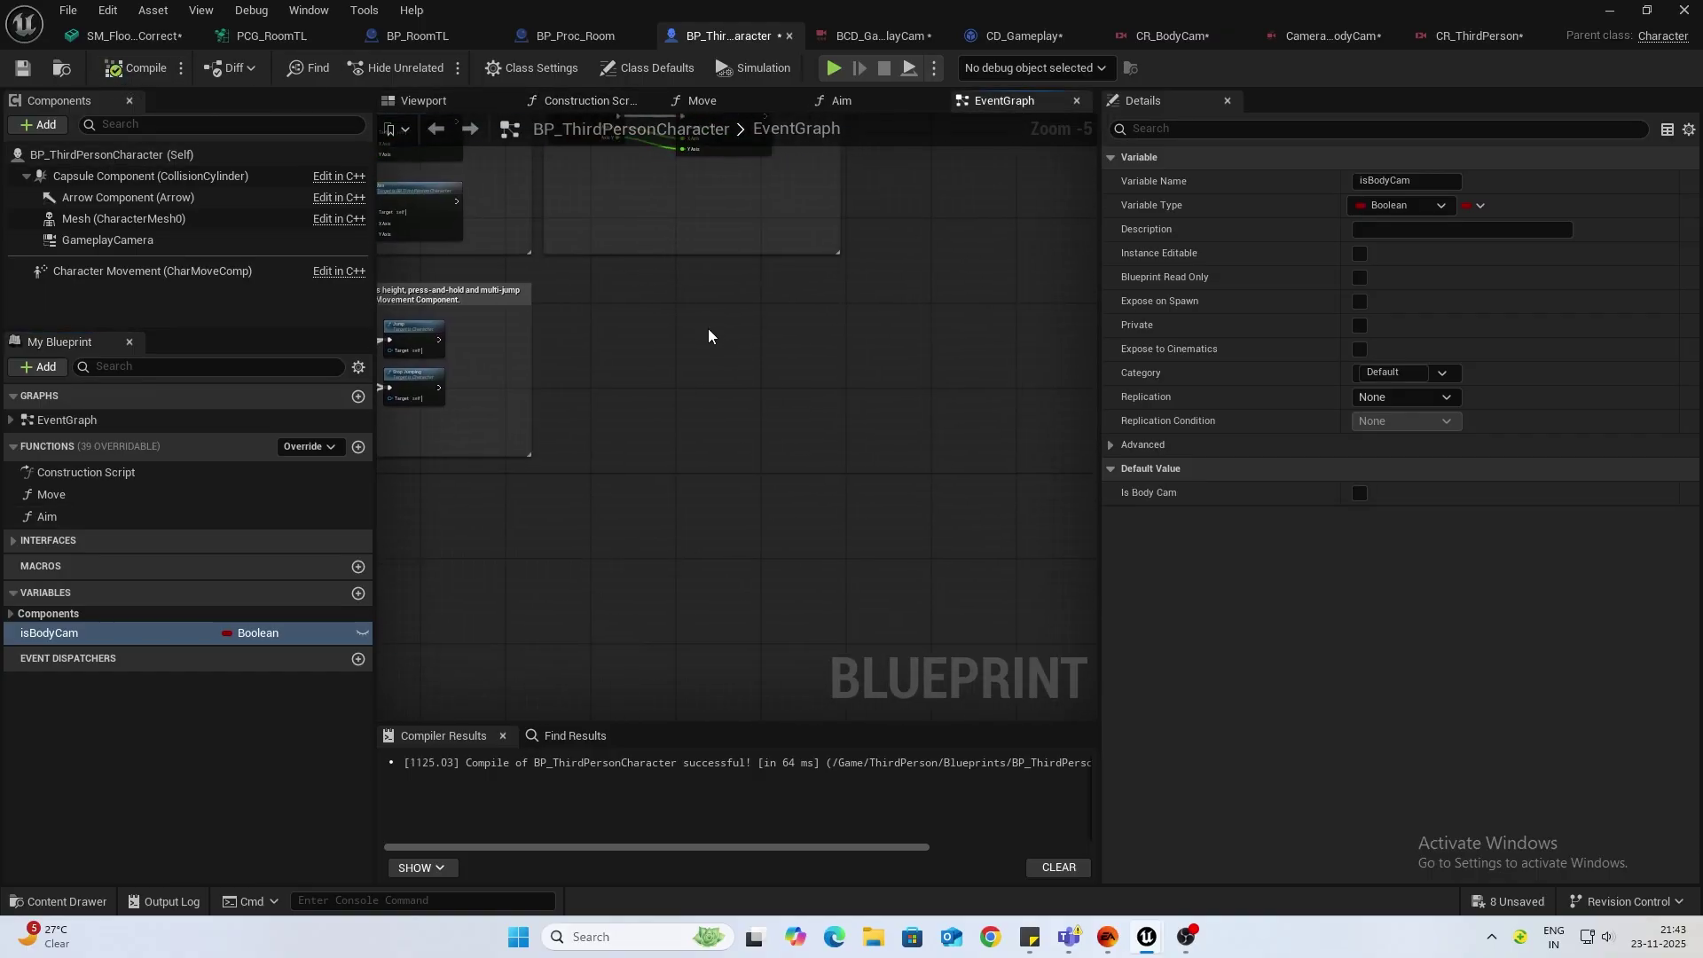
pyautogui.rightClick(642, 344)
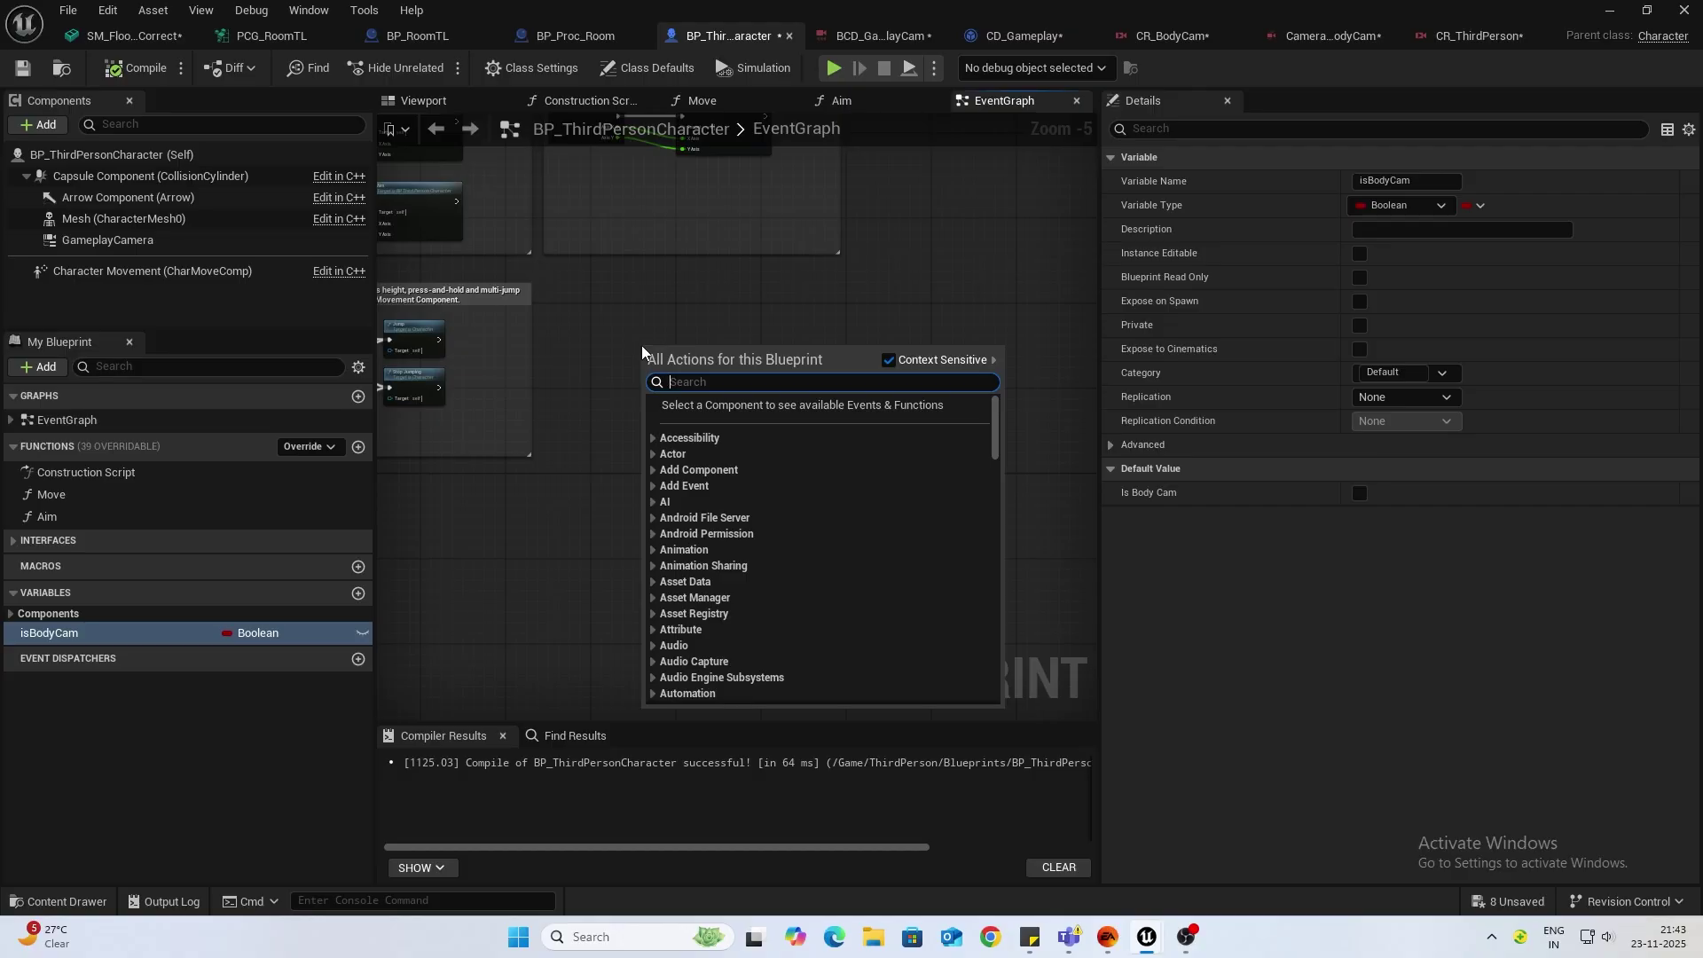
pyautogui.write('Keyb')
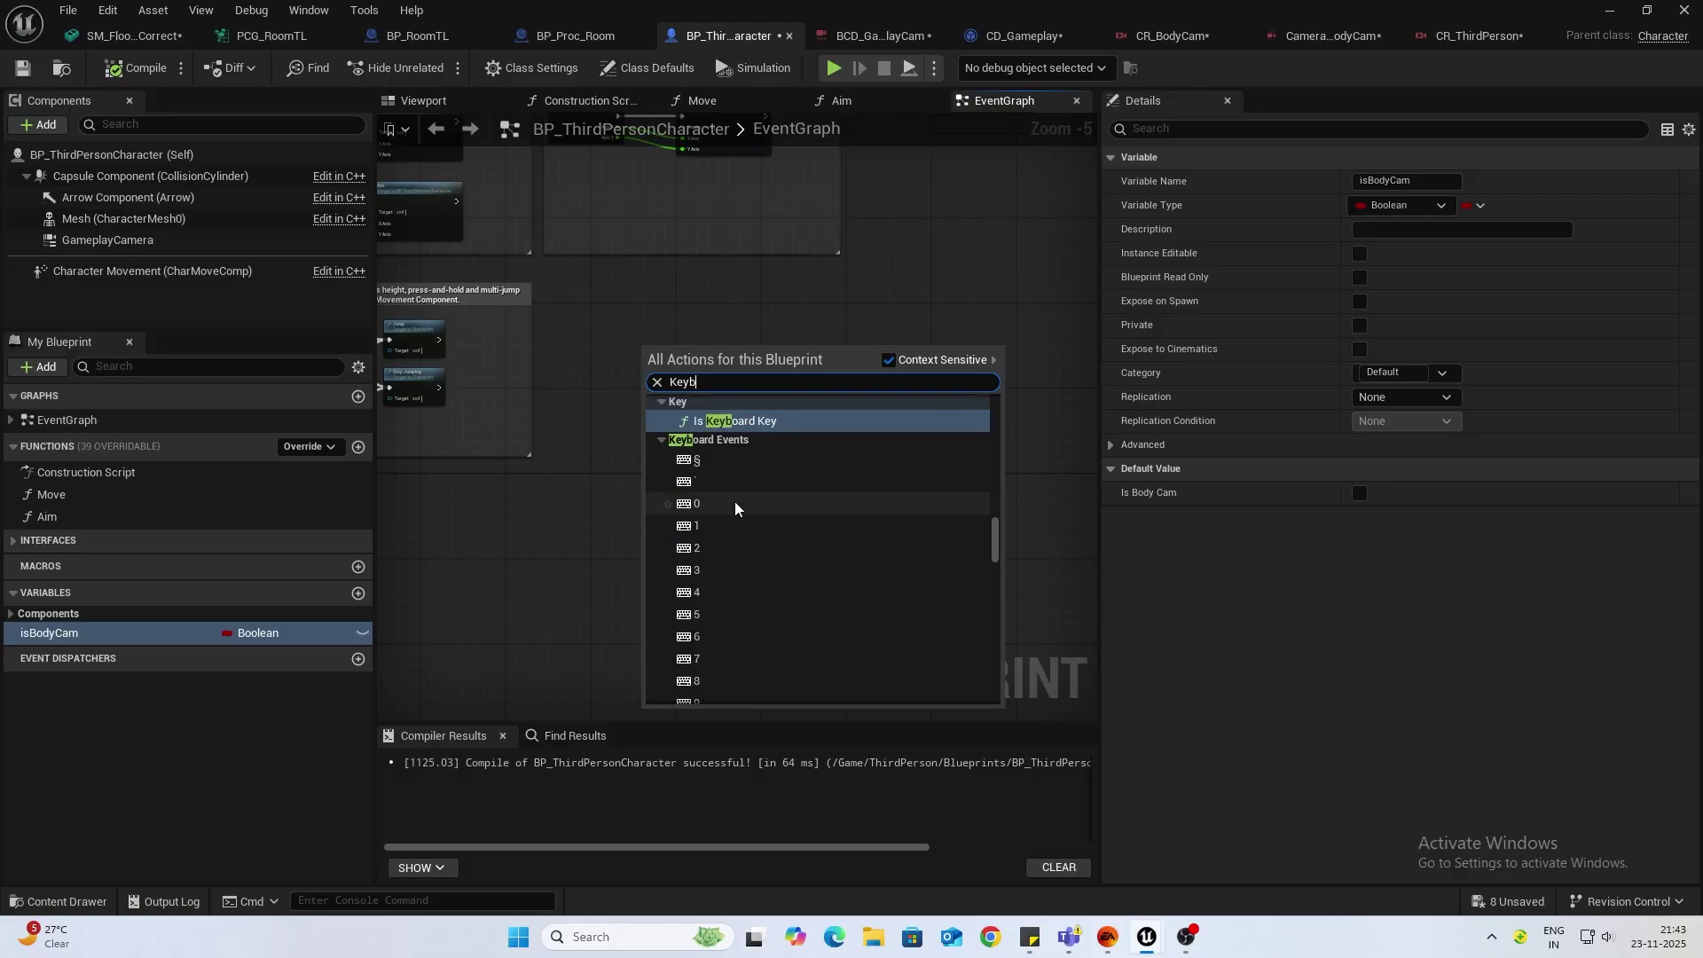
pyautogui.click(735, 503)
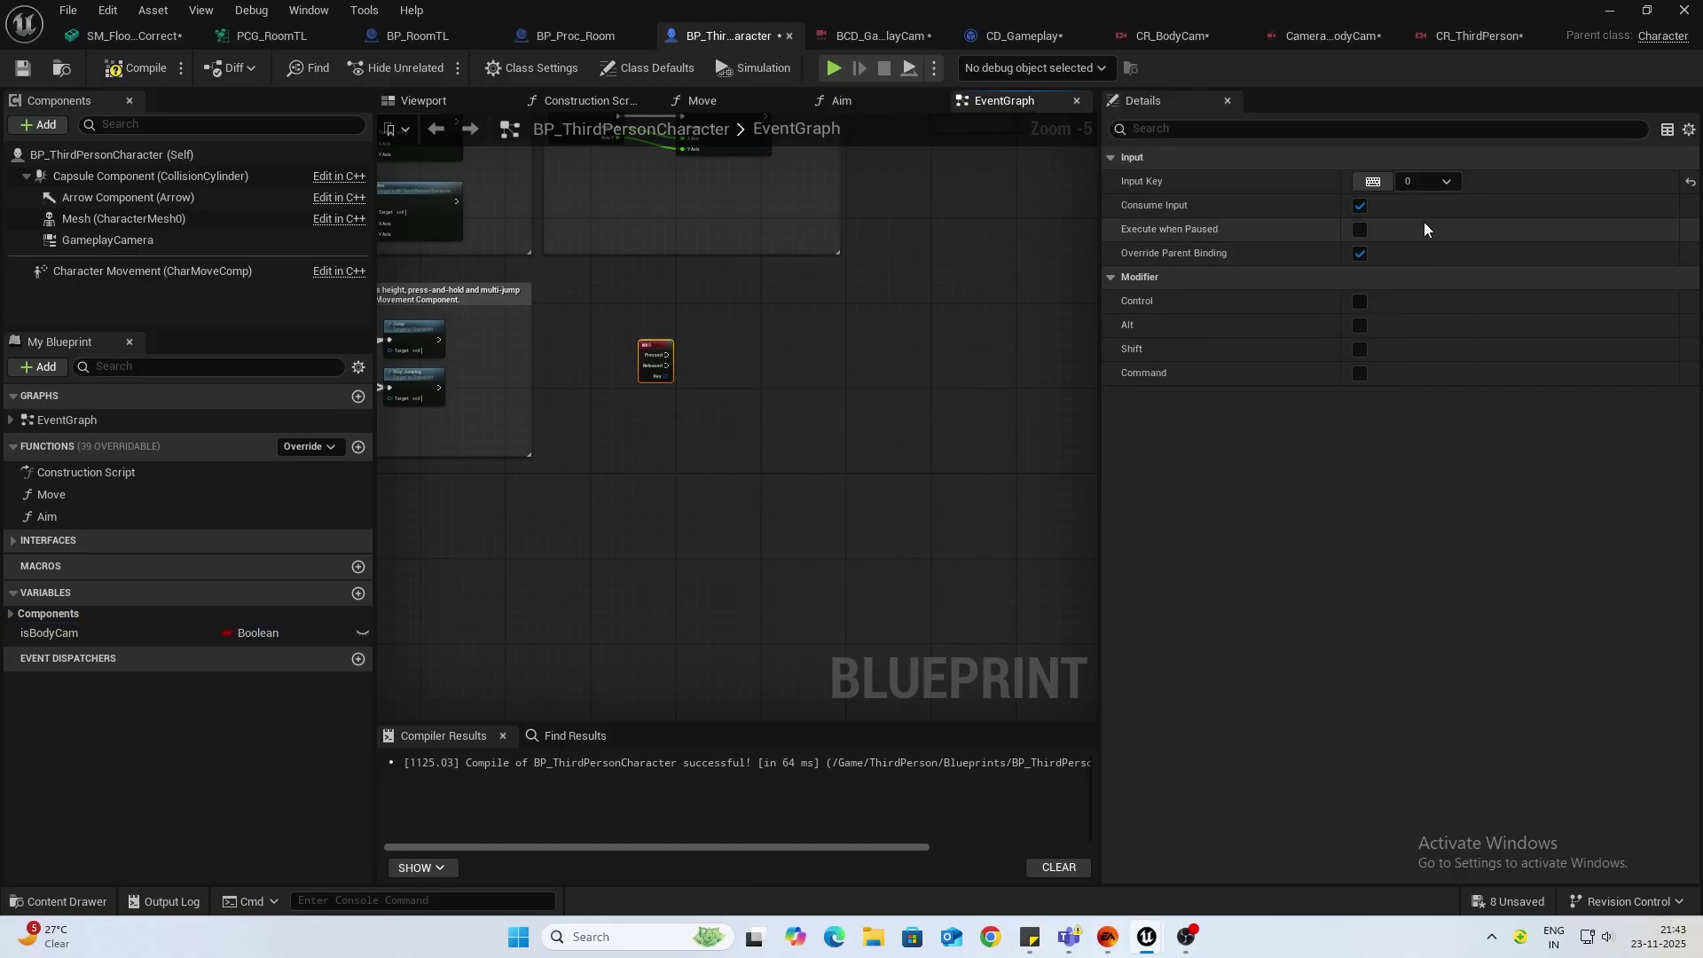
pyautogui.click(700, 395)
pyautogui.scroll(5, 674, 372)
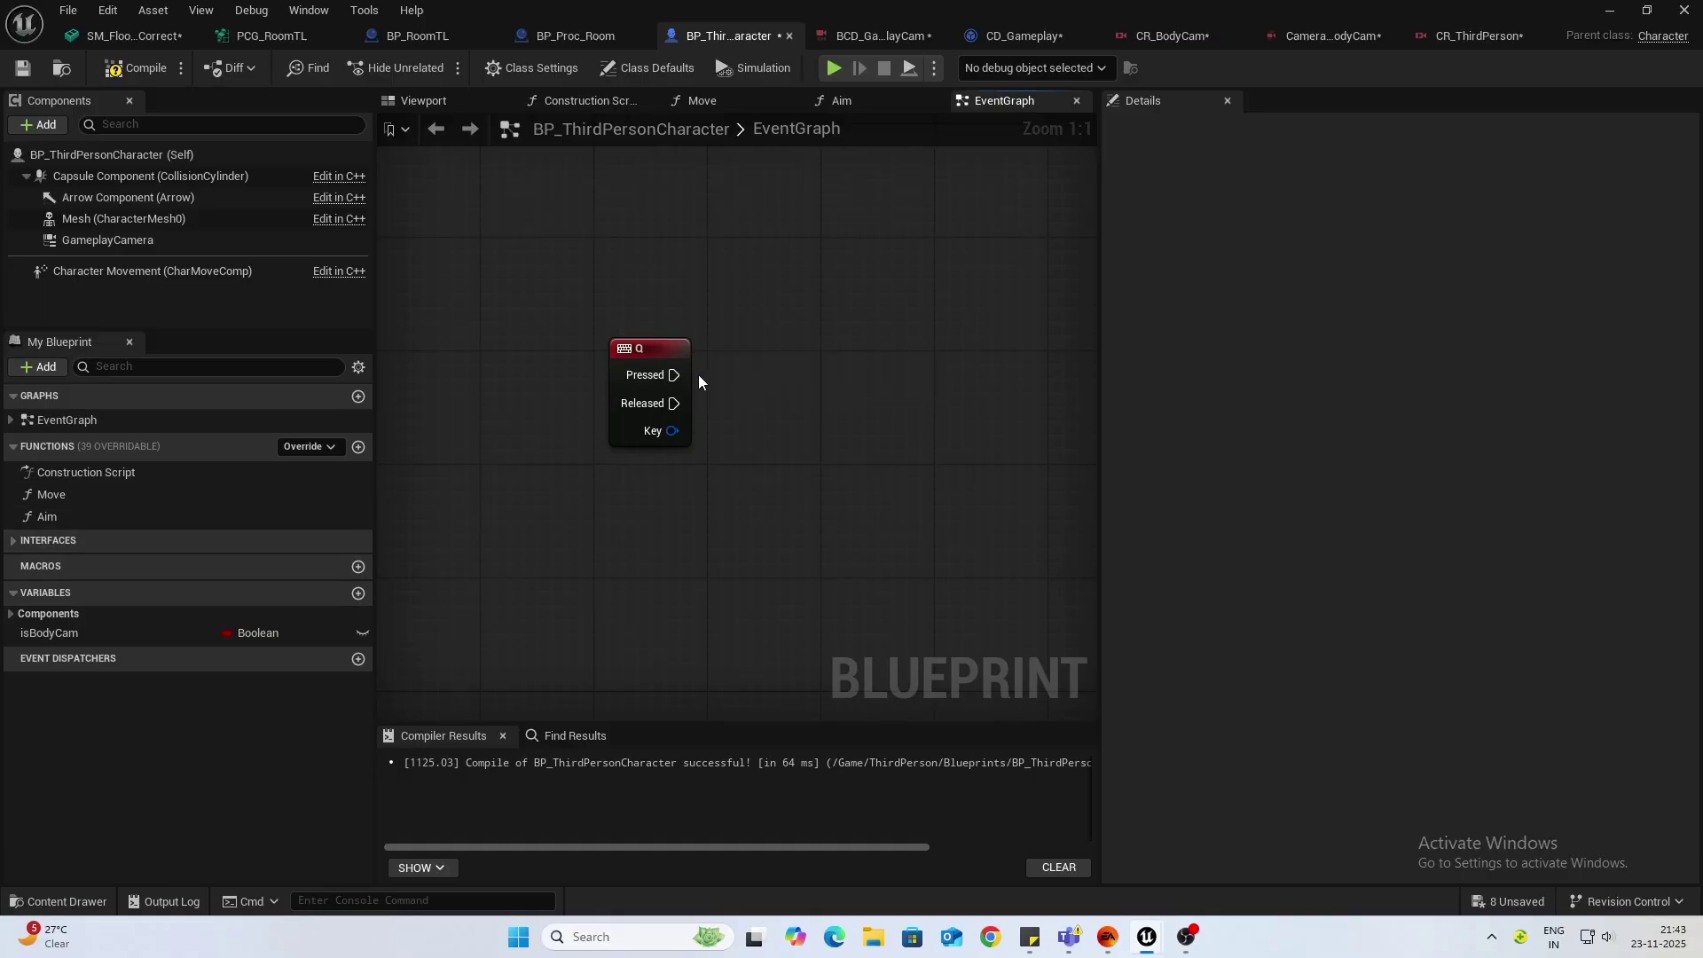
# Step: Connect the Q event's Pressed output to a new Flip Flop node
pyautogui.moveTo(674, 374); pyautogui.dragTo(770, 374)
pyautogui.write('flipfl')
pyautogui.press('Up')
pyautogui.press('Return')
# Step: Add two Set isBodyCam nodes, enabled on the Flip Flop's A output and disabled on its B output
pyautogui.keyDown('alt'); pyautogui.moveTo(35, 633); pyautogui.dragTo(914, 335); pyautogui.keyUp('alt')
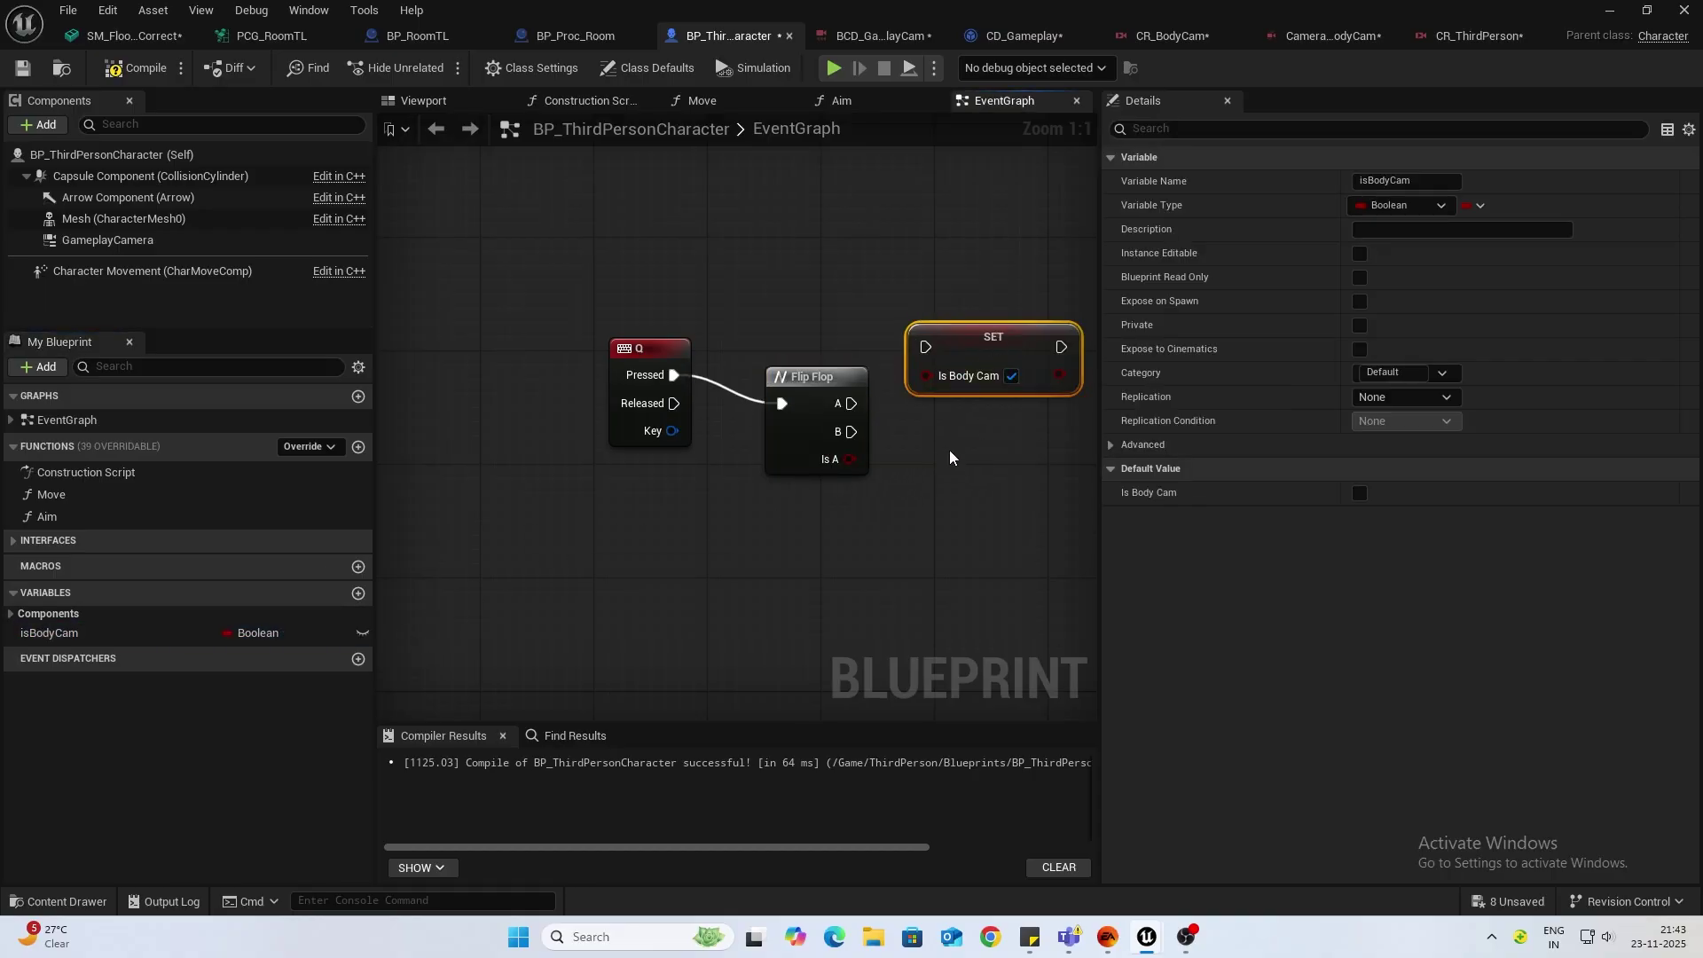
pyautogui.hotkey('ctrl', 'c')
pyautogui.hotkey('ctrl', 'v')
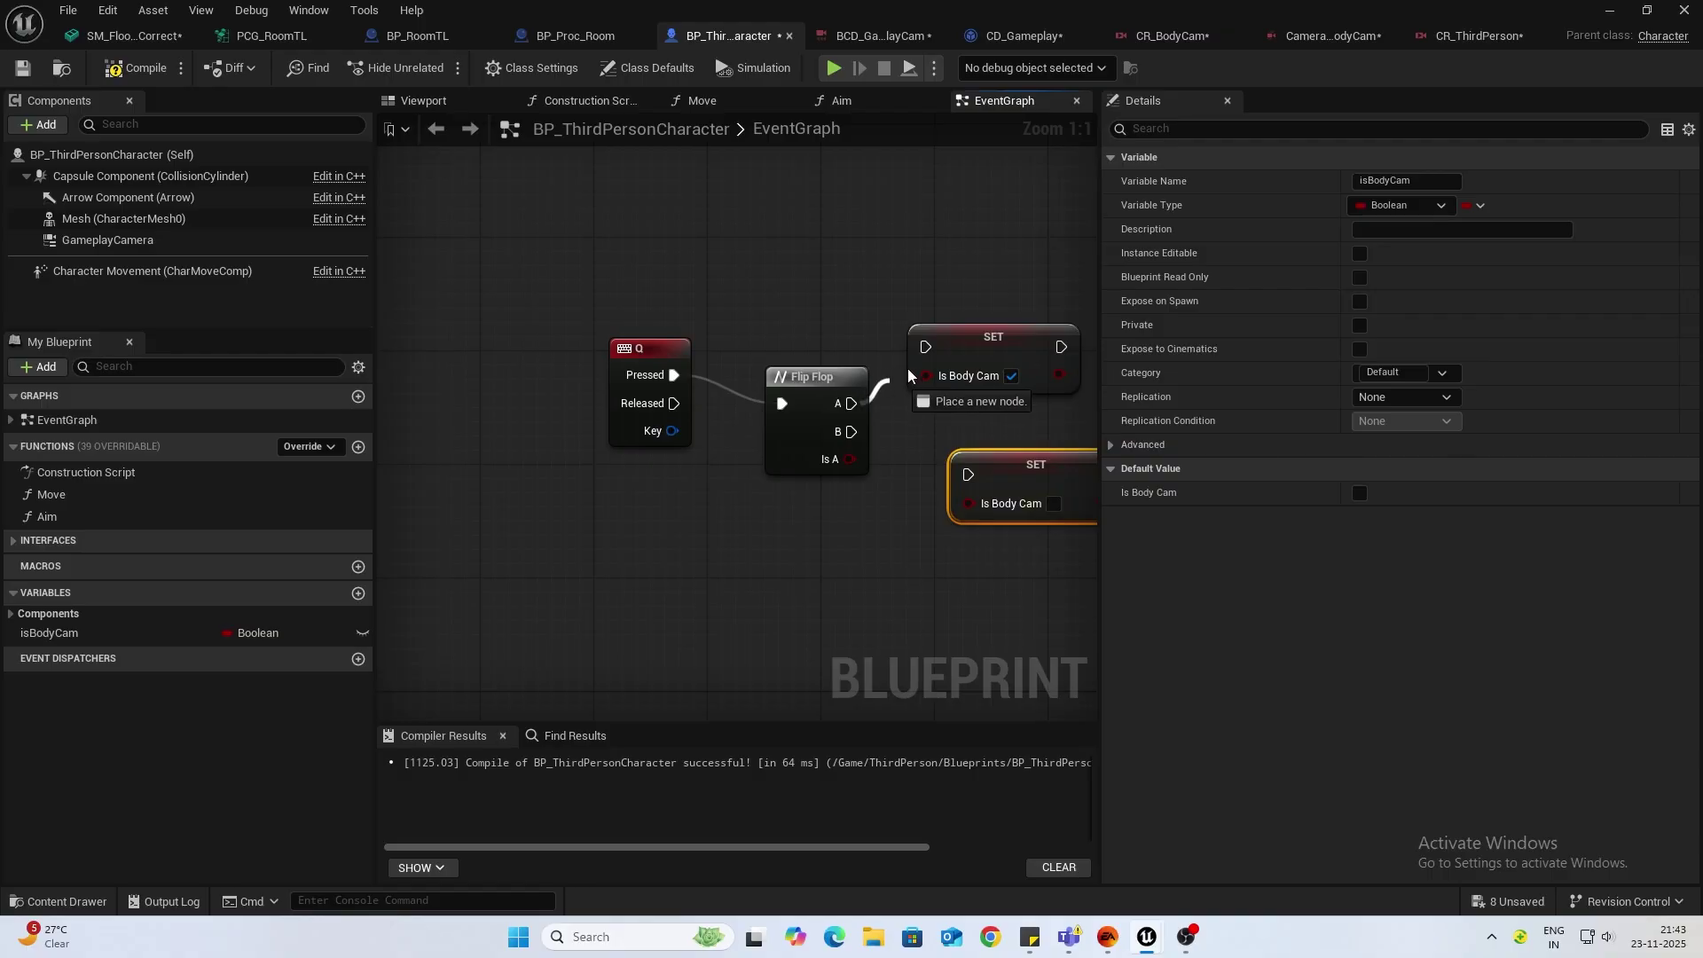
pyautogui.moveTo(969, 477); pyautogui.dragTo(969, 476)
pyautogui.moveTo(972, 466); pyautogui.dragTo(818, 410)
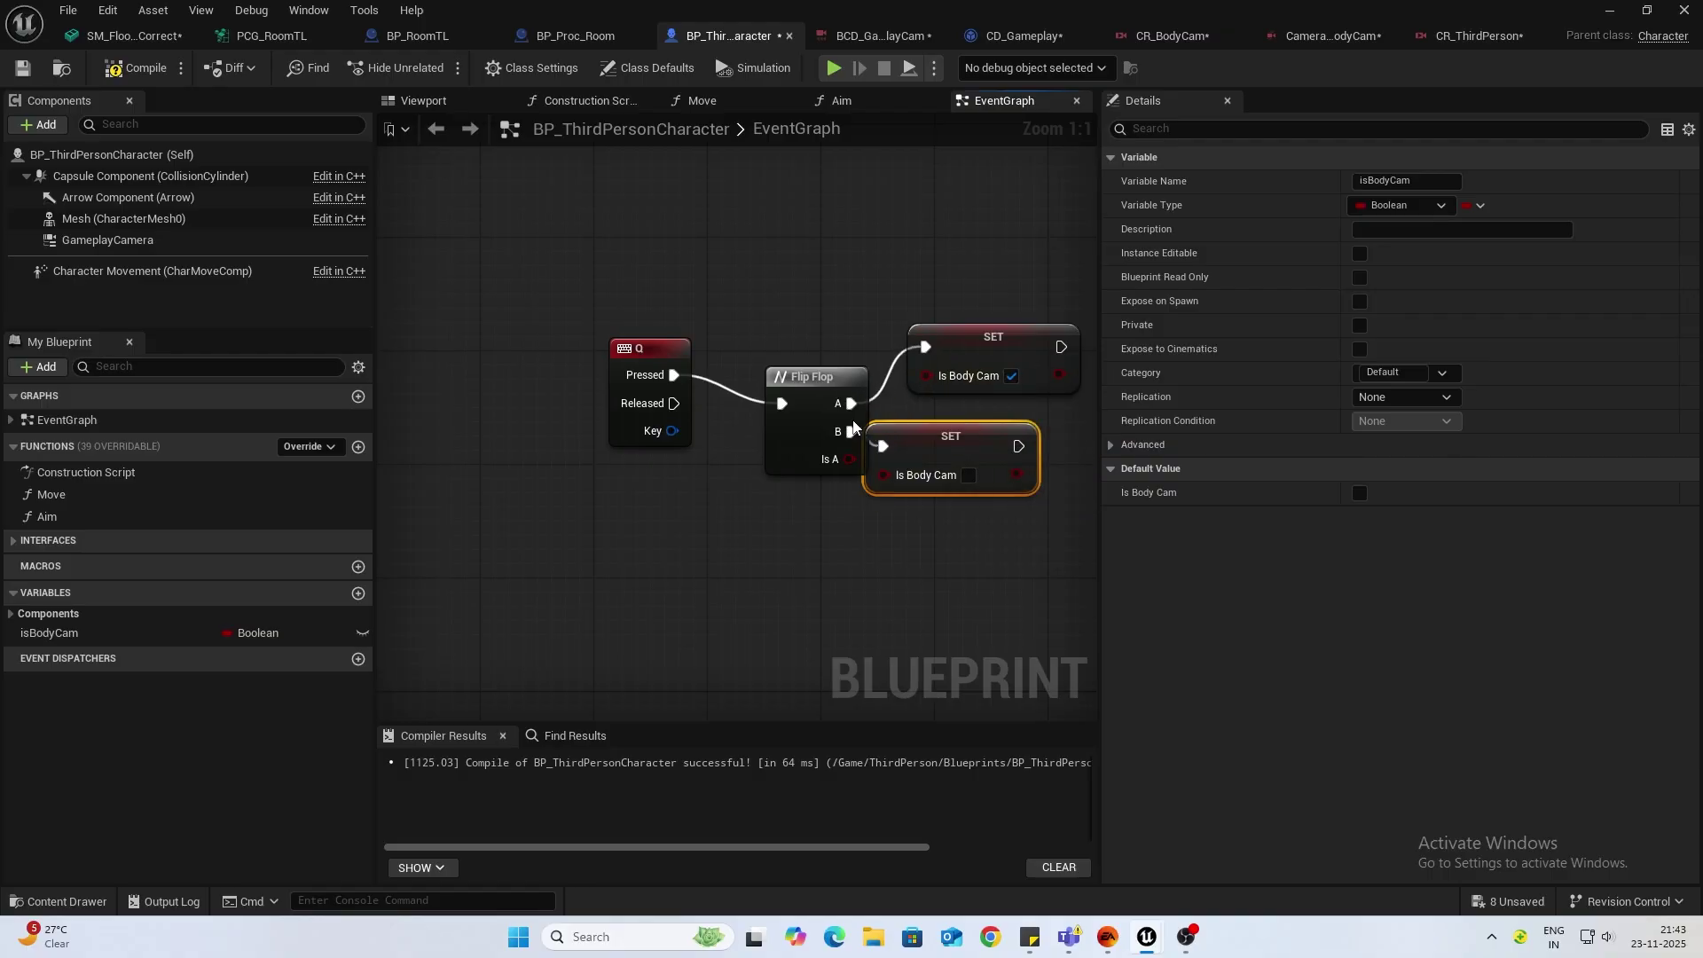
# Step: In the transitions graph of CR_ThirdPerson, add an exit transition connected to a Camera Rig Transition node
pyautogui.click(1474, 38)
pyautogui.click(491, 69)
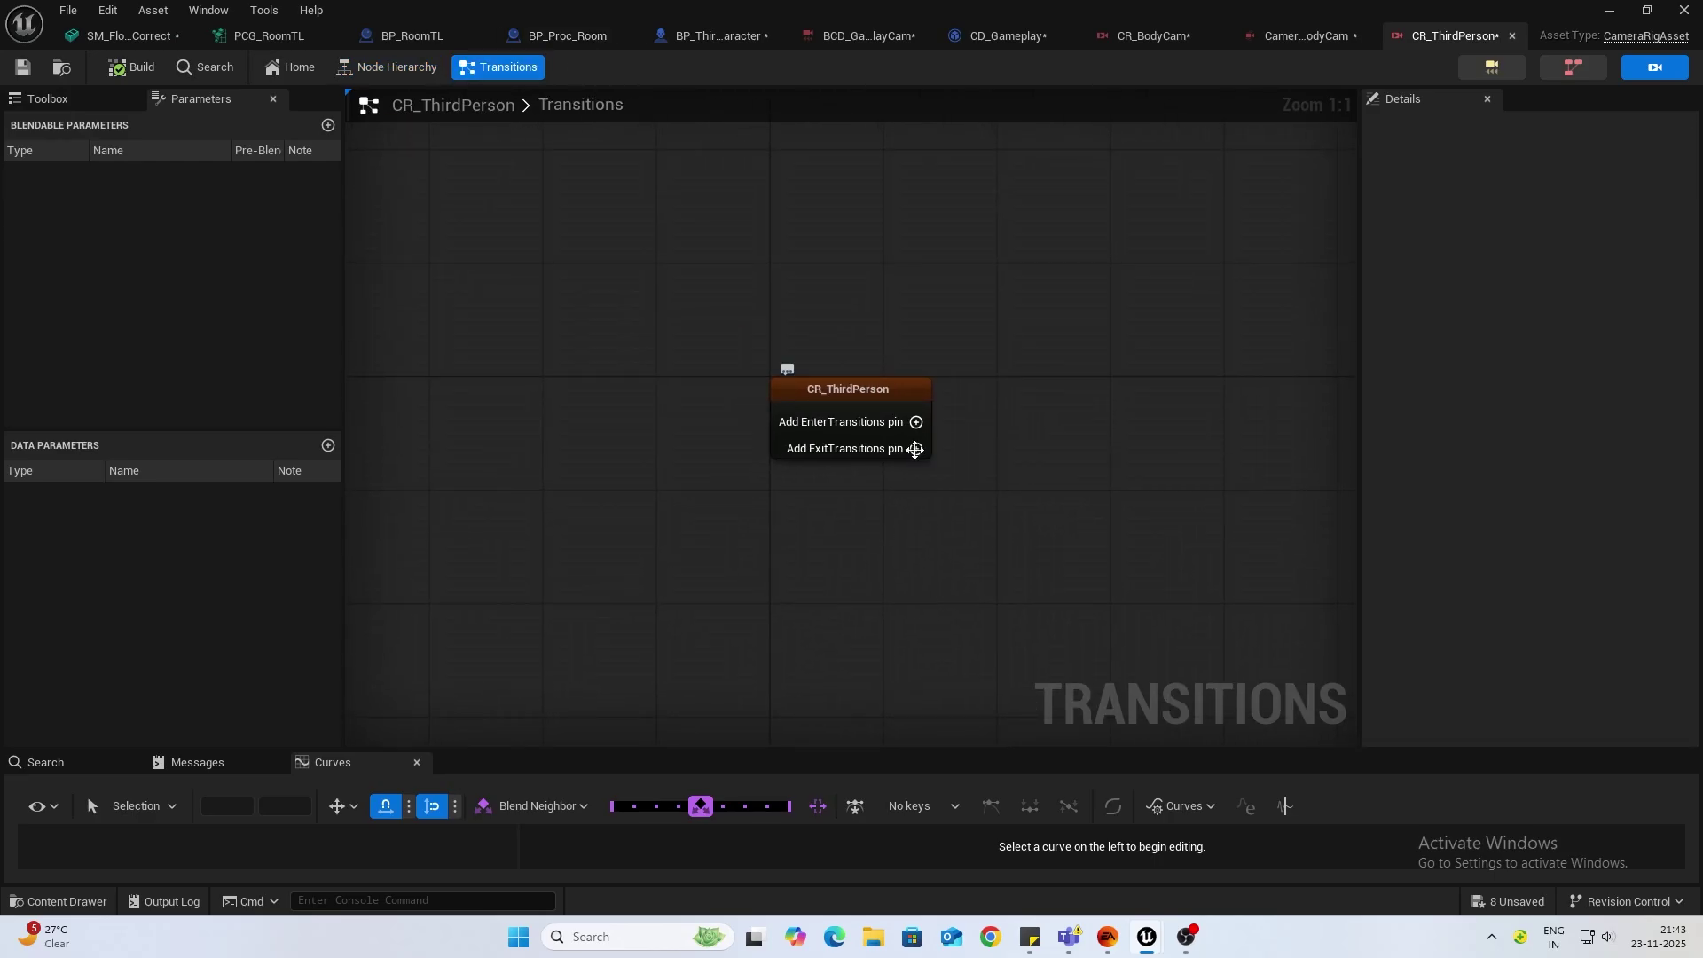
pyautogui.click(916, 448)
pyautogui.moveTo(914, 419); pyautogui.dragTo(997, 443)
pyautogui.click(1073, 468)
# Step: Attach a Smooth Blend node to CR_ThirdPerson's Camera Rig Transition and set its blend time to 0.5
pyautogui.moveTo(1157, 468); pyautogui.dragTo(1224, 462)
pyautogui.click(1309, 564)
pyautogui.click(994, 405)
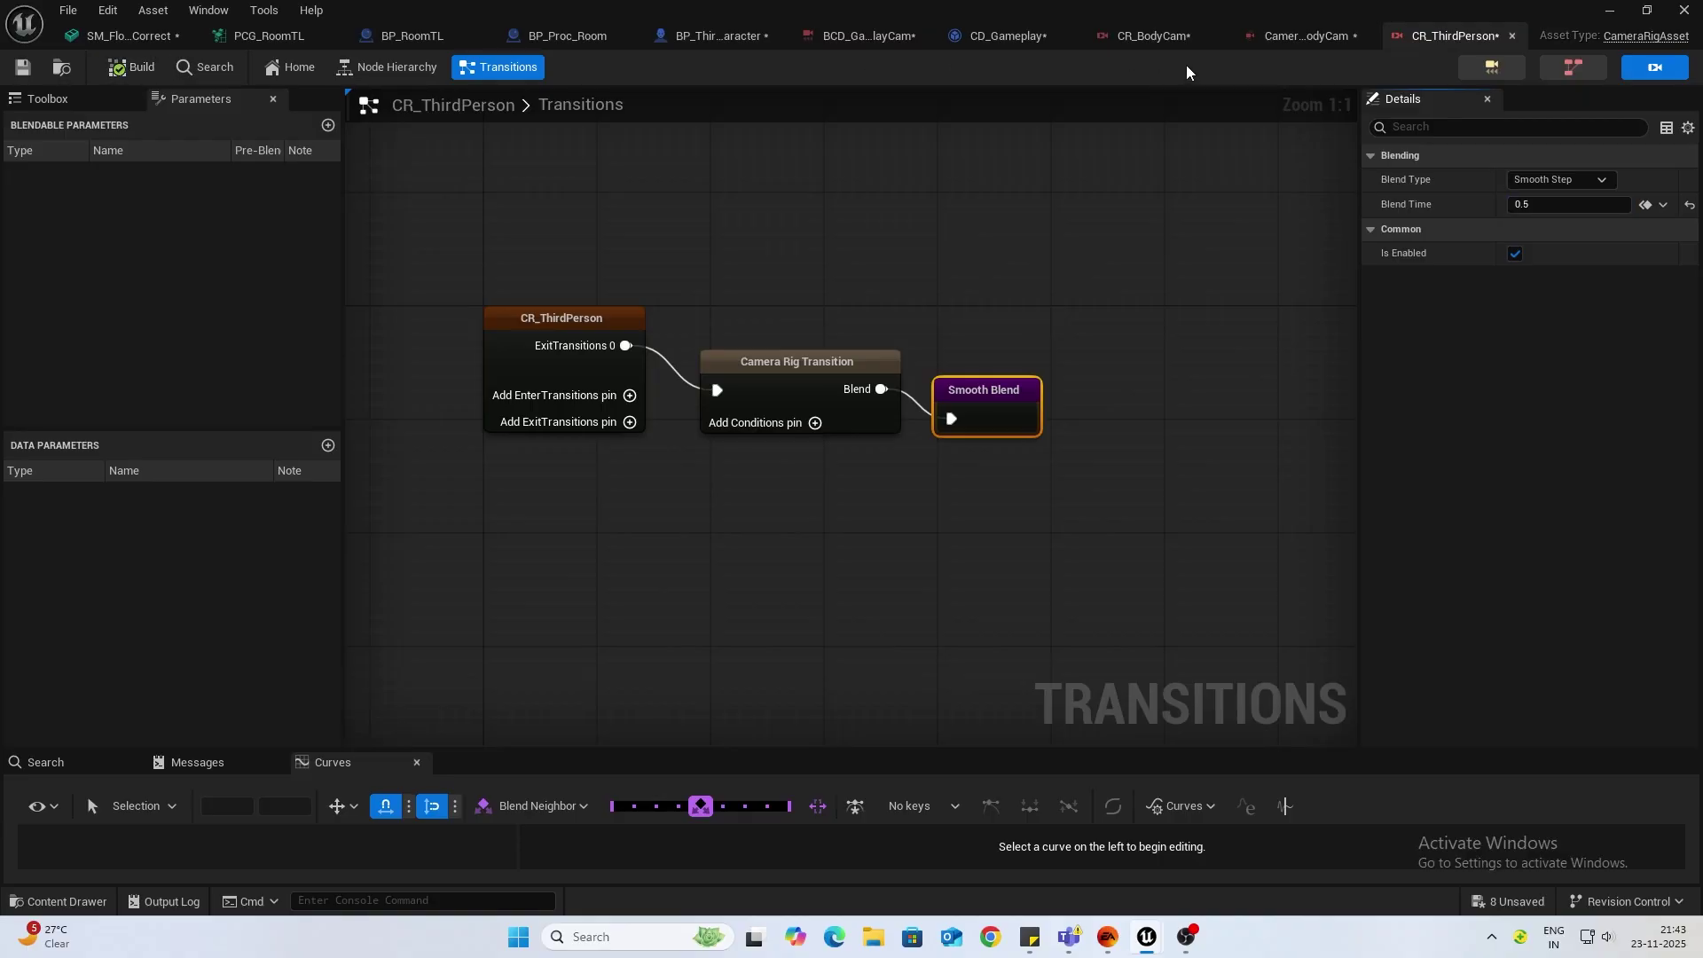
# Step: In the transitions graph of CR_BodyCam, add an exit transition connected to a Camera Rig Transition node
pyautogui.click(1151, 37)
pyautogui.click(536, 70)
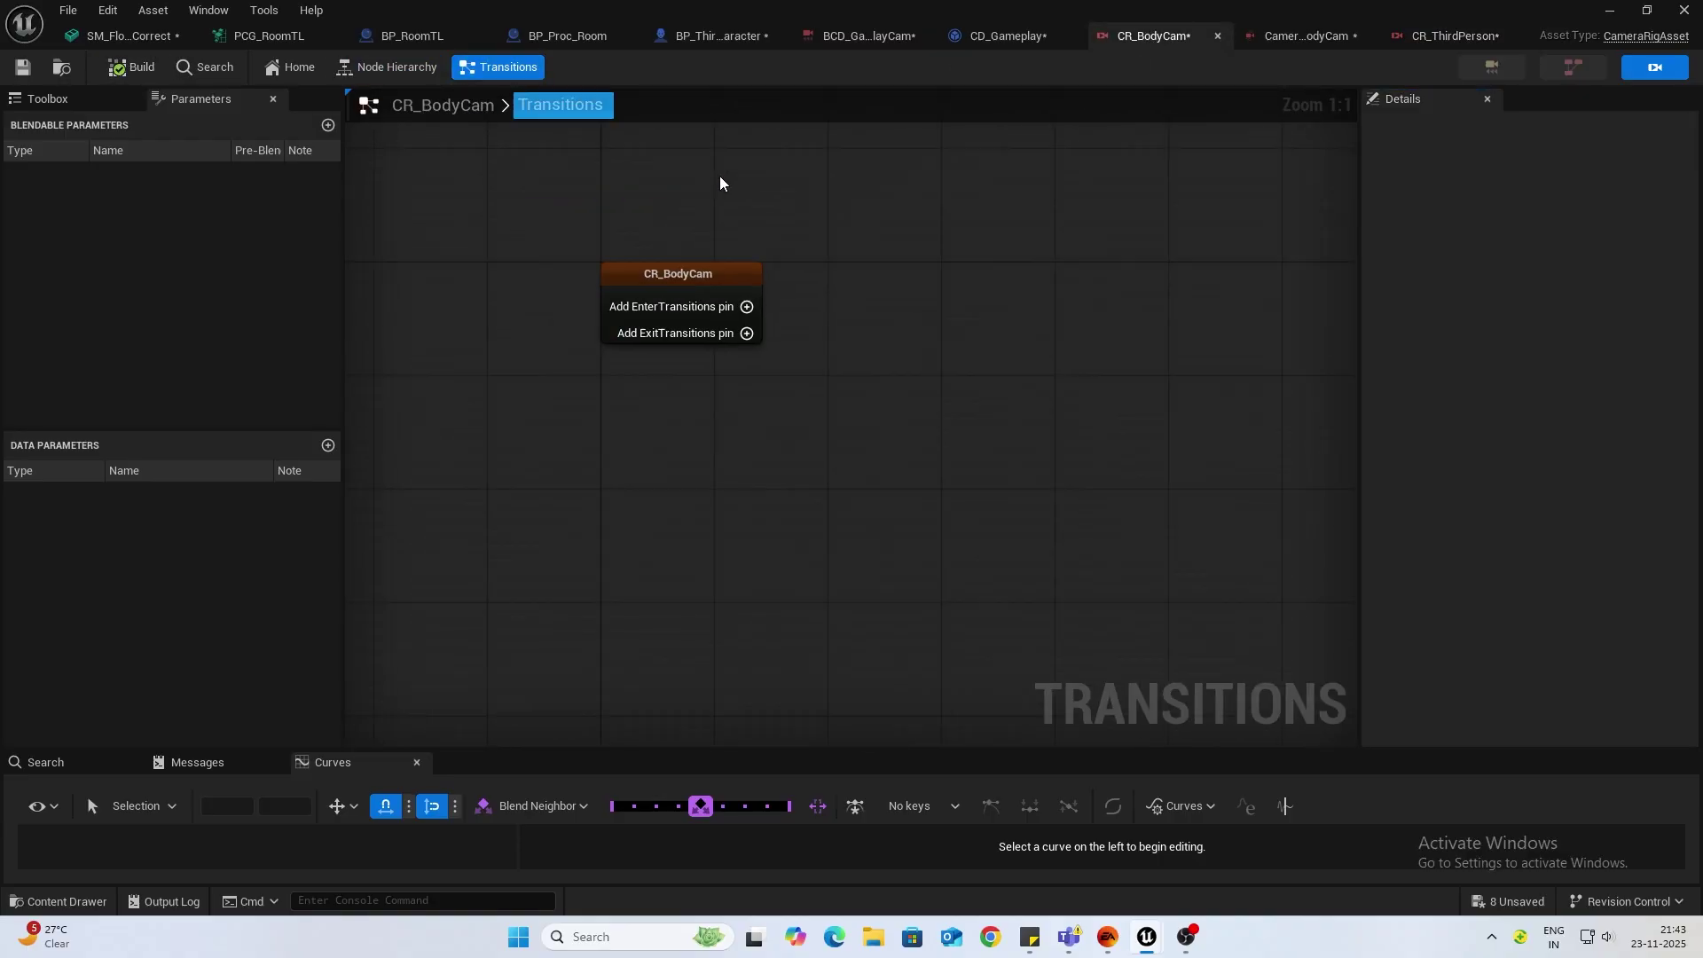
pyautogui.click(914, 450)
pyautogui.moveTo(913, 417); pyautogui.dragTo(984, 429)
pyautogui.click(1064, 476)
# Step: Attach a Smooth Blend with a blend time of 0.5 to CR_BodyCam's Camera Rig Transition and build the rig
pyautogui.moveTo(1166, 459); pyautogui.dragTo(1240, 445)
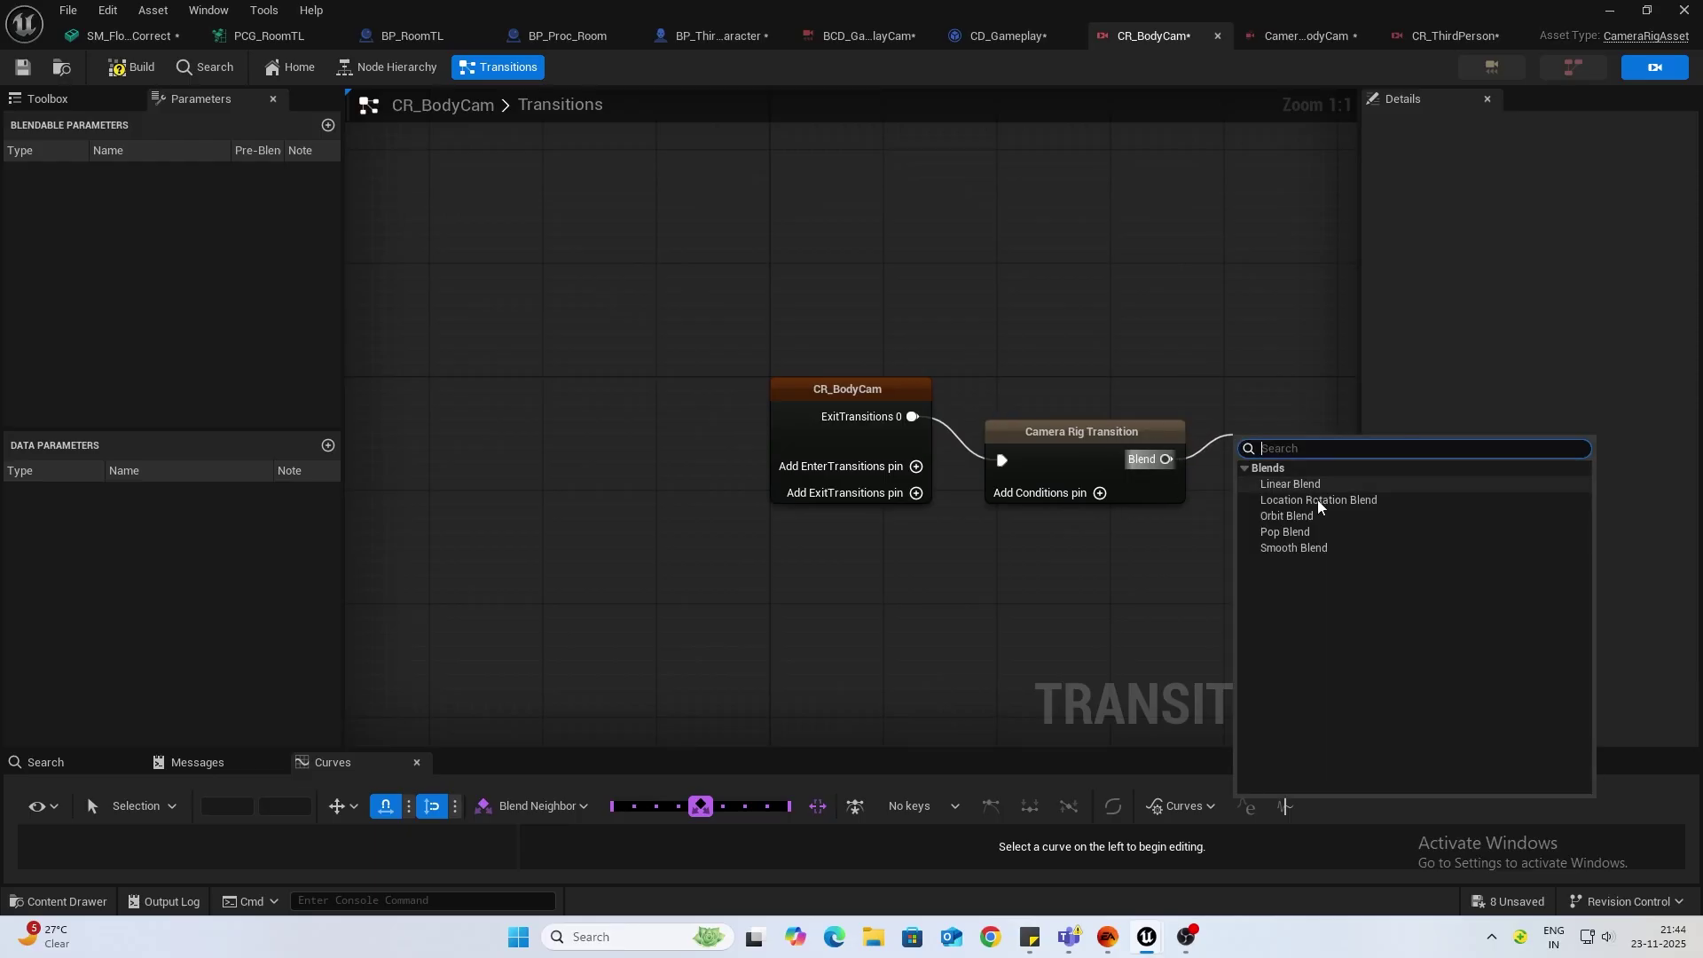
pyautogui.click(1302, 551)
pyautogui.click(1295, 460)
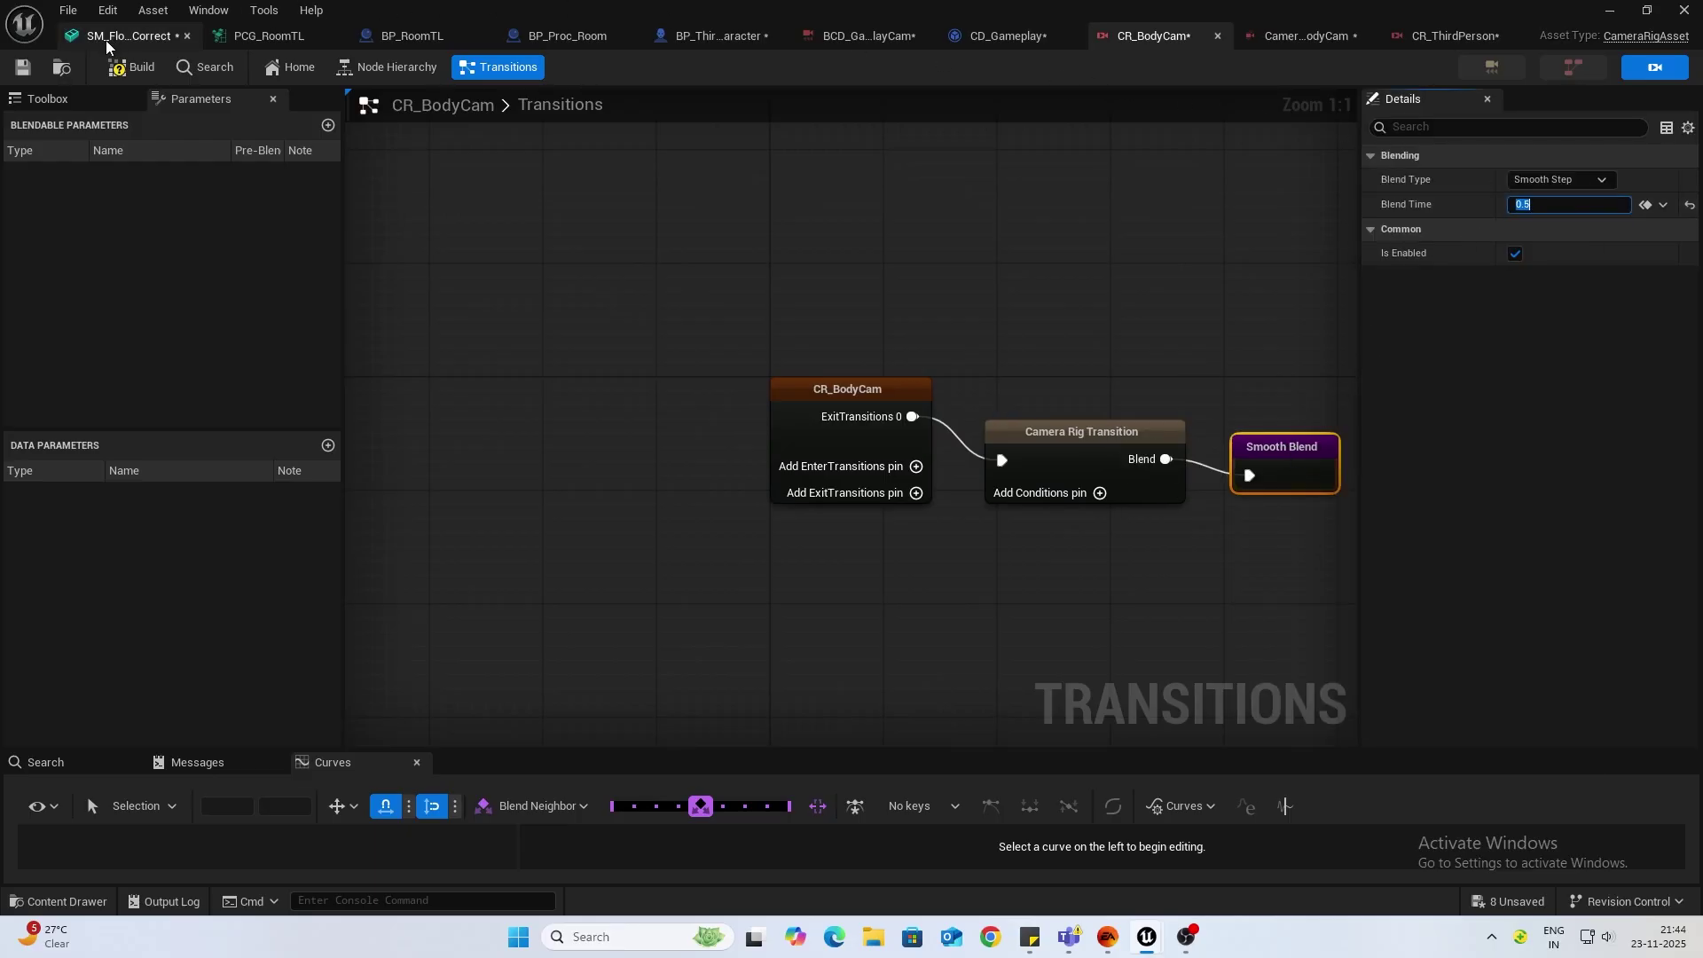
pyautogui.click(127, 68)
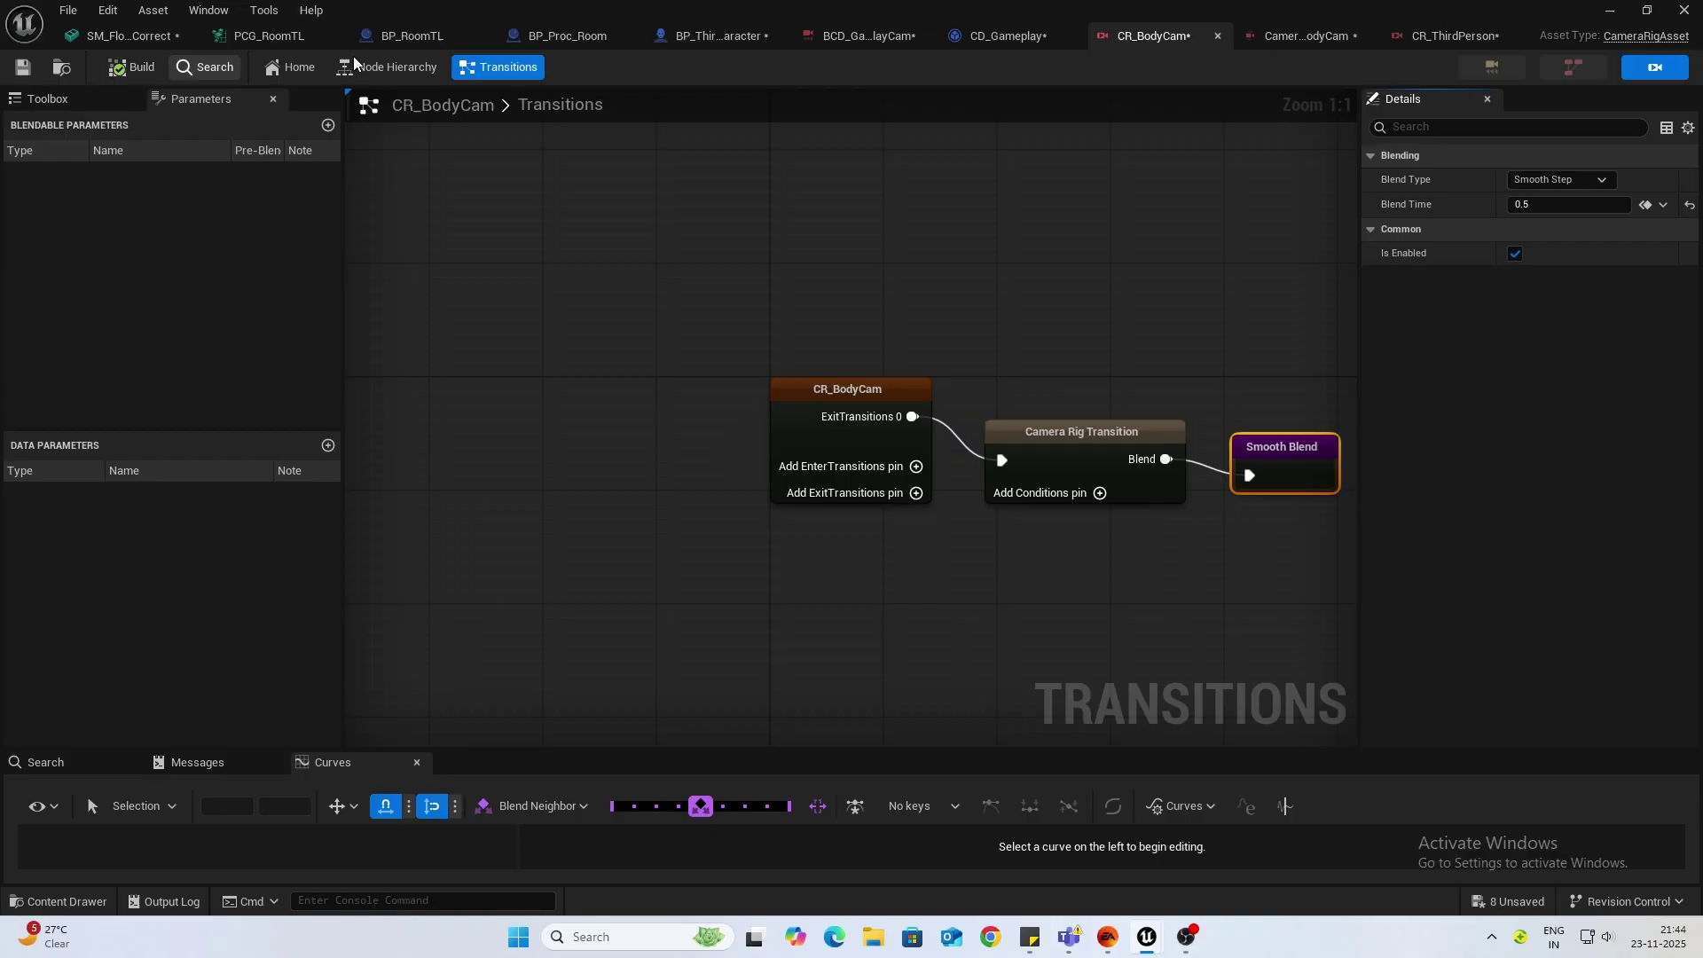
# Step: In CD_Gameplay, make room beside Event Run Camera Director and add a Find Evaluation Context Owner Actor node below it
pyautogui.click(985, 38)
pyautogui.moveTo(420, 330); pyautogui.dragTo(383, 313)
pyautogui.moveTo(545, 366); pyautogui.dragTo(786, 348, button='right')
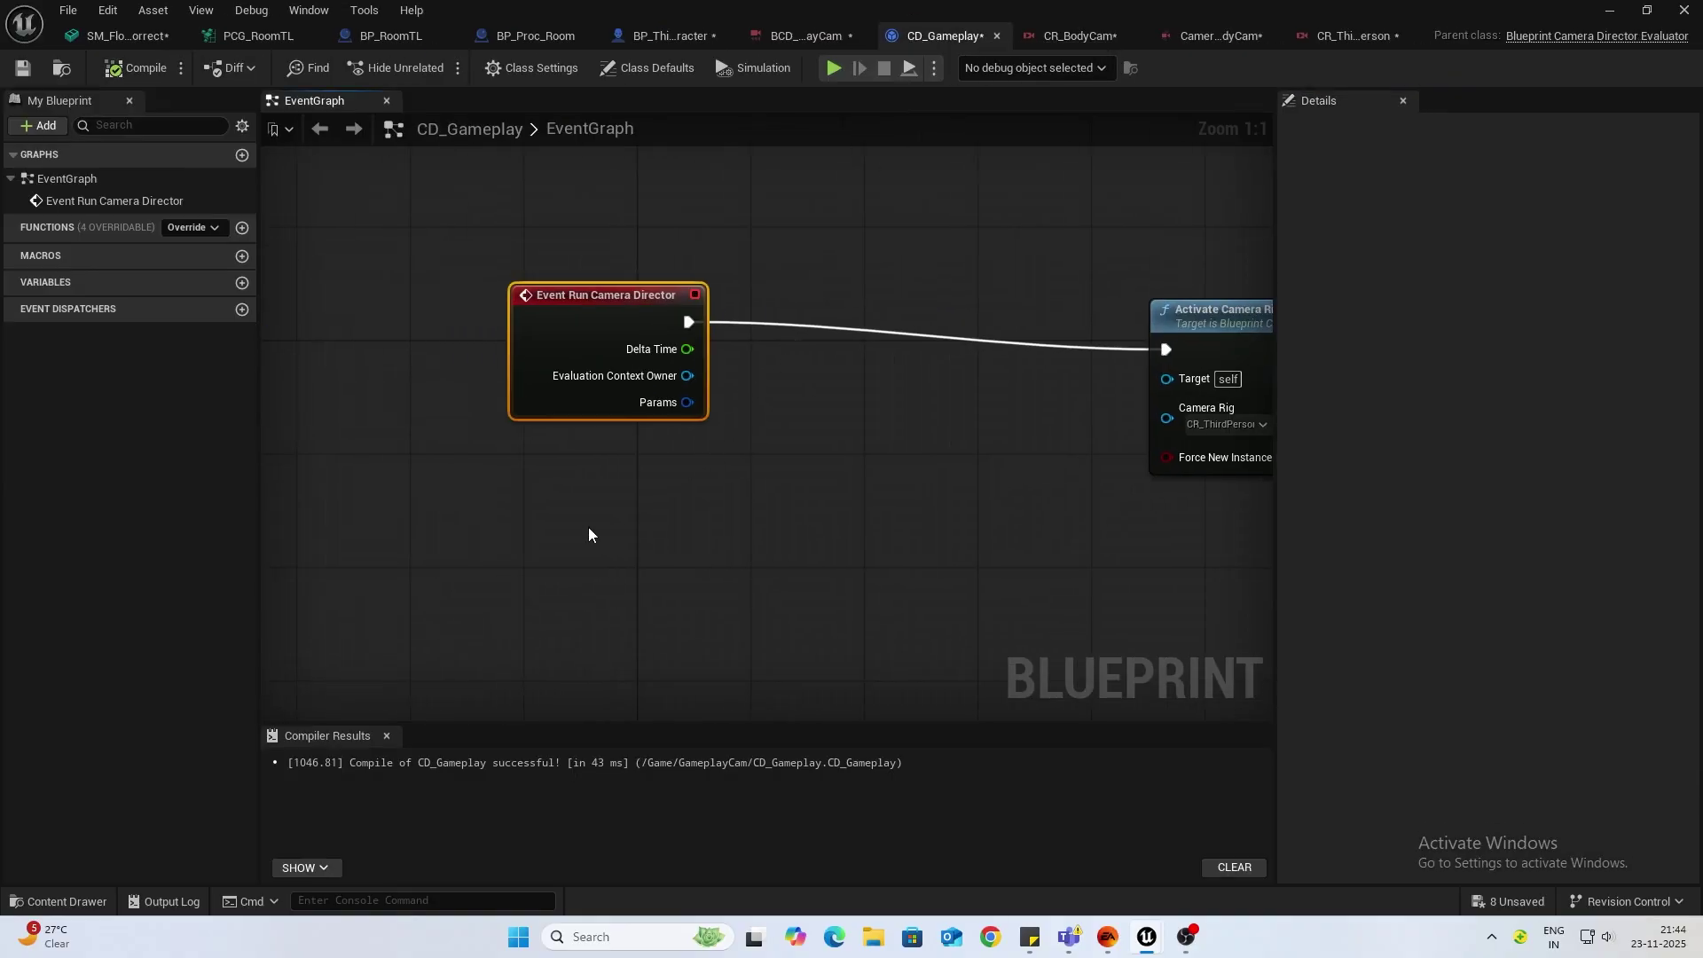
pyautogui.rightClick(531, 557)
pyautogui.write('evalua')
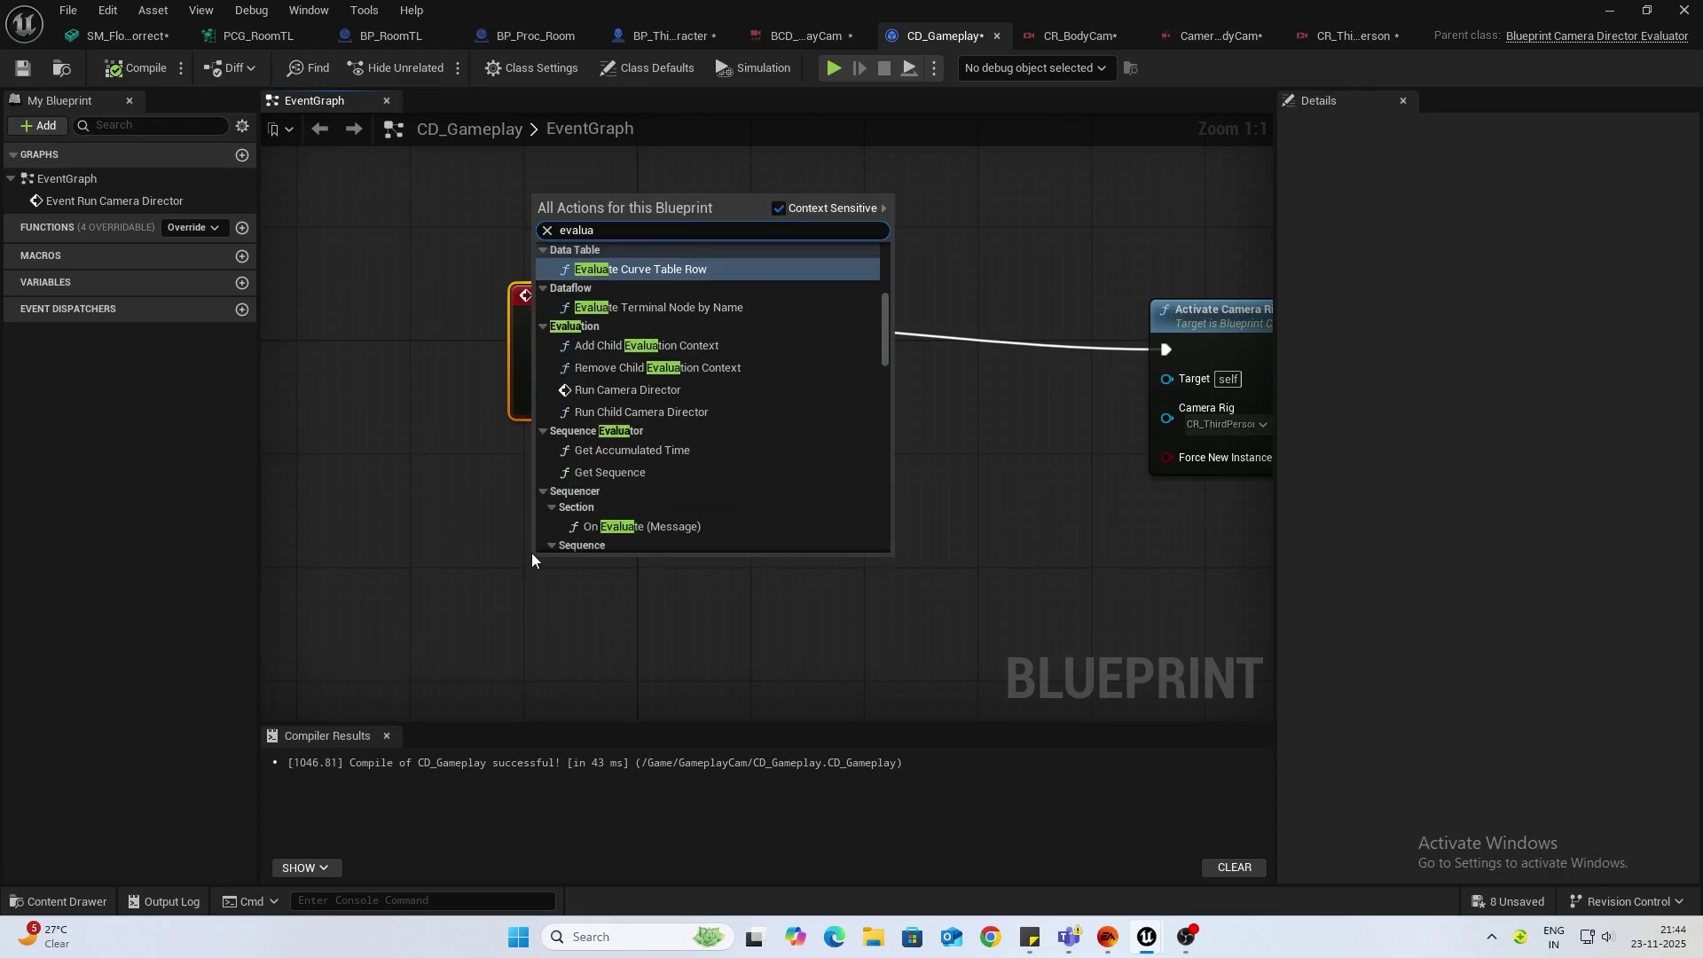
pyautogui.write('ti')
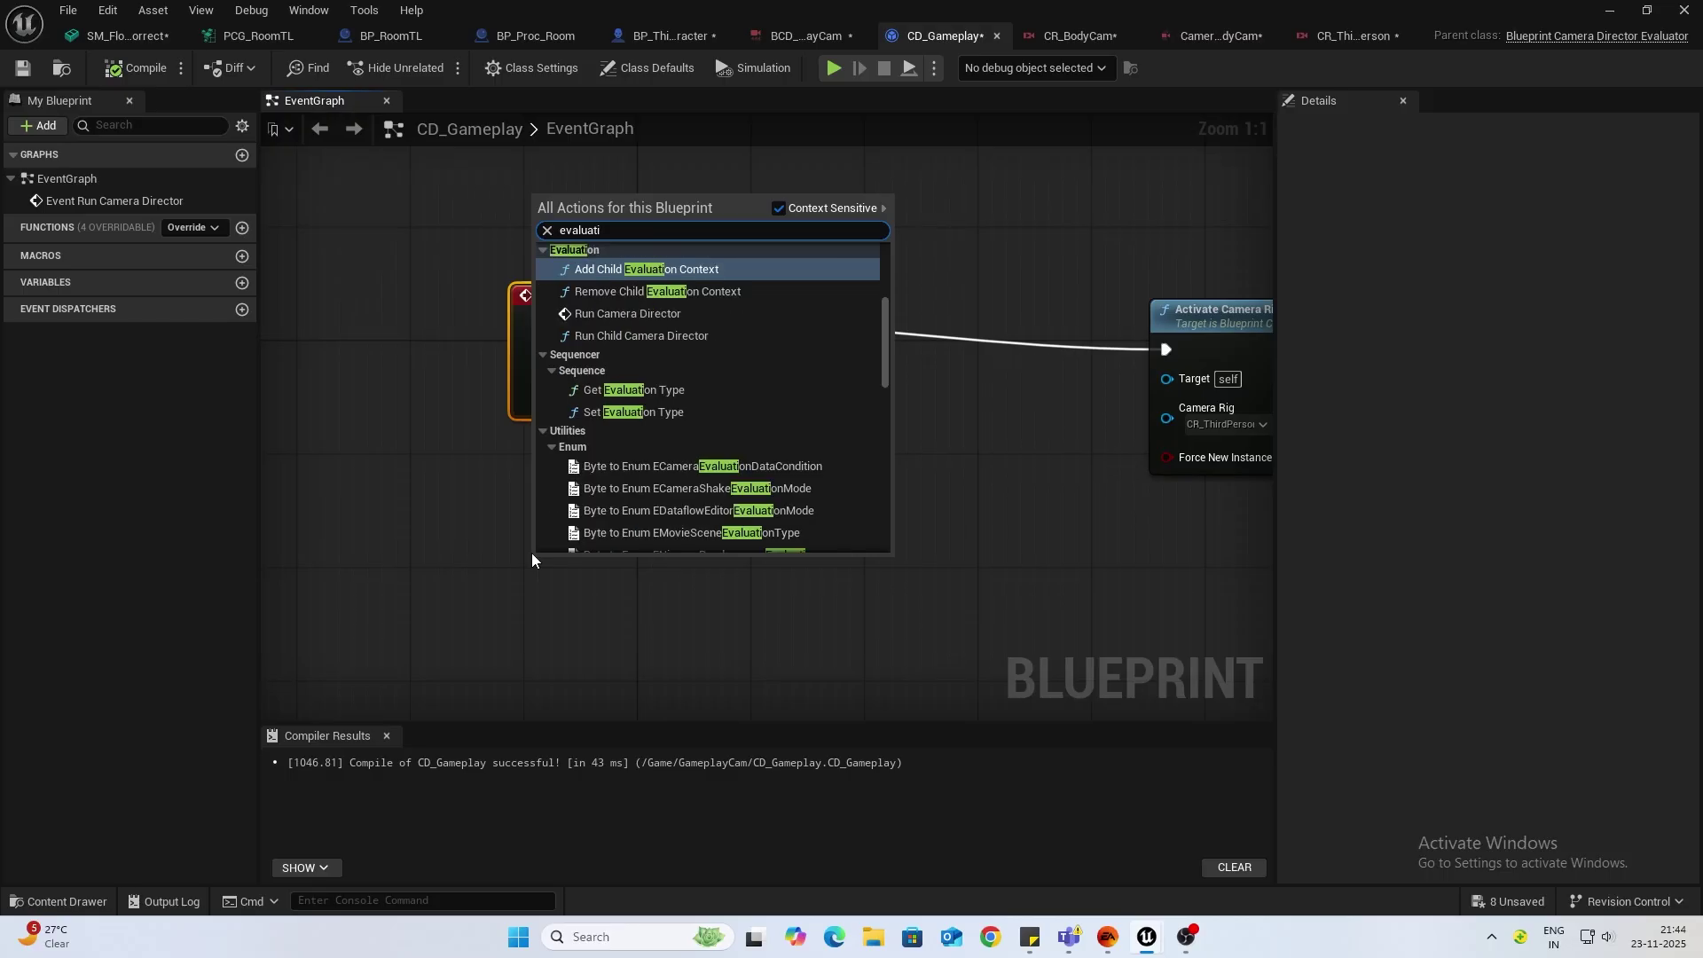
pyautogui.hotkey('ctrl', 'a')
pyautogui.write('contex')
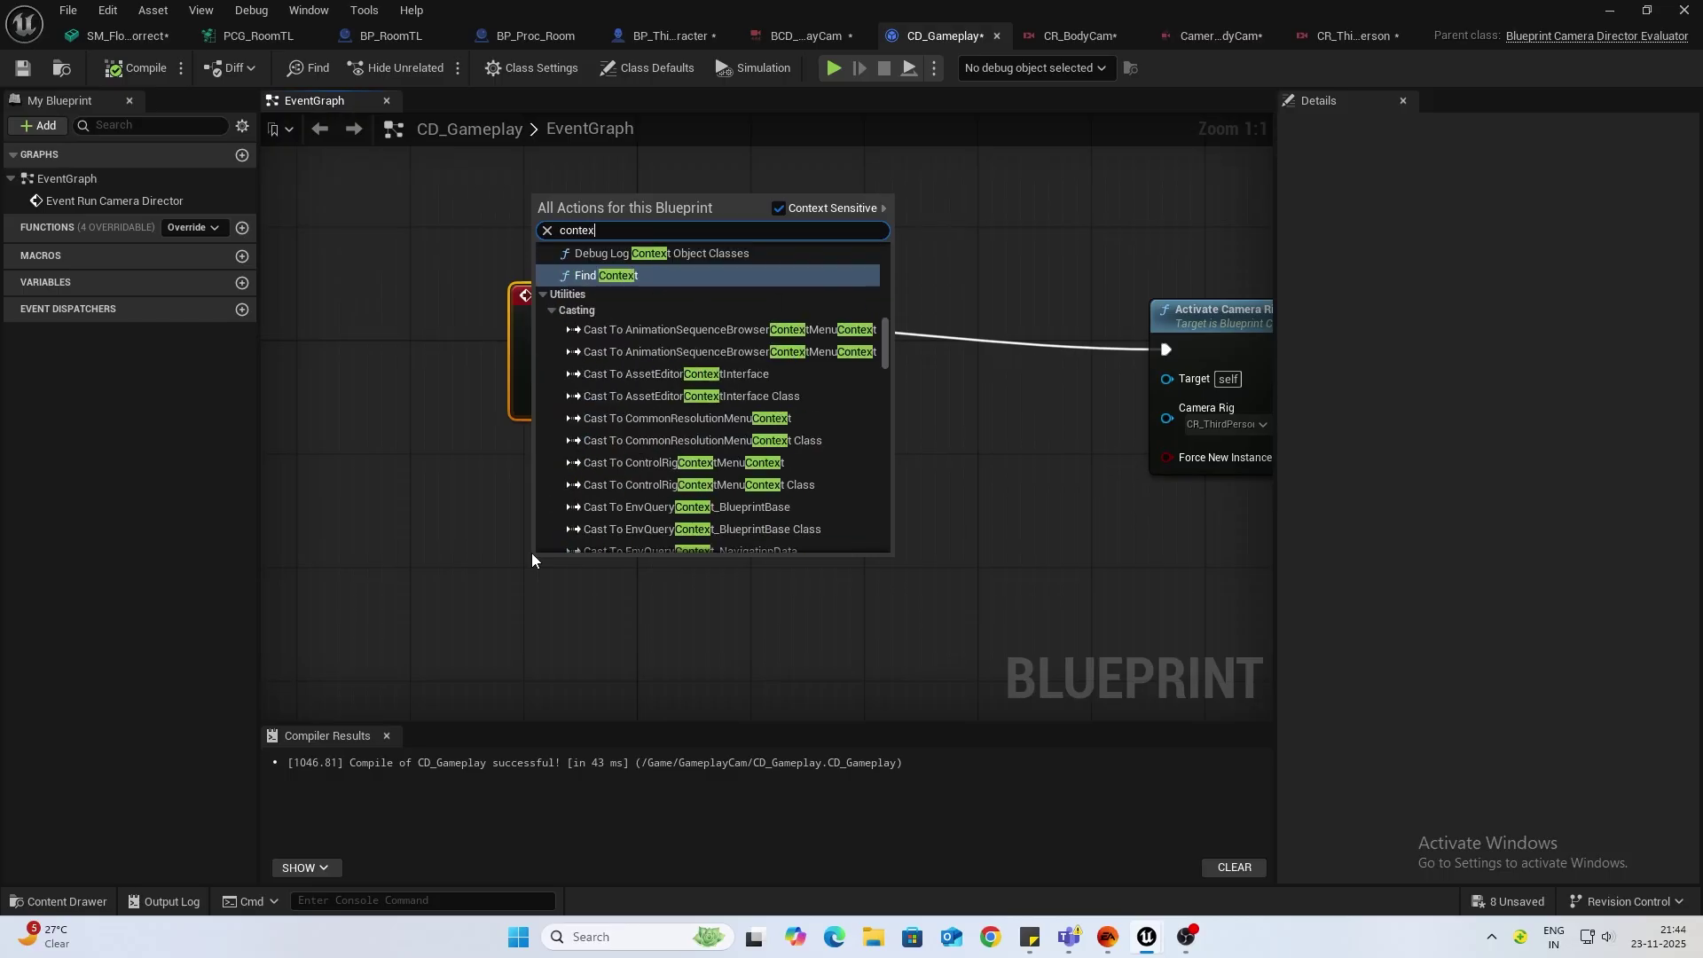
pyautogui.write('t eva')
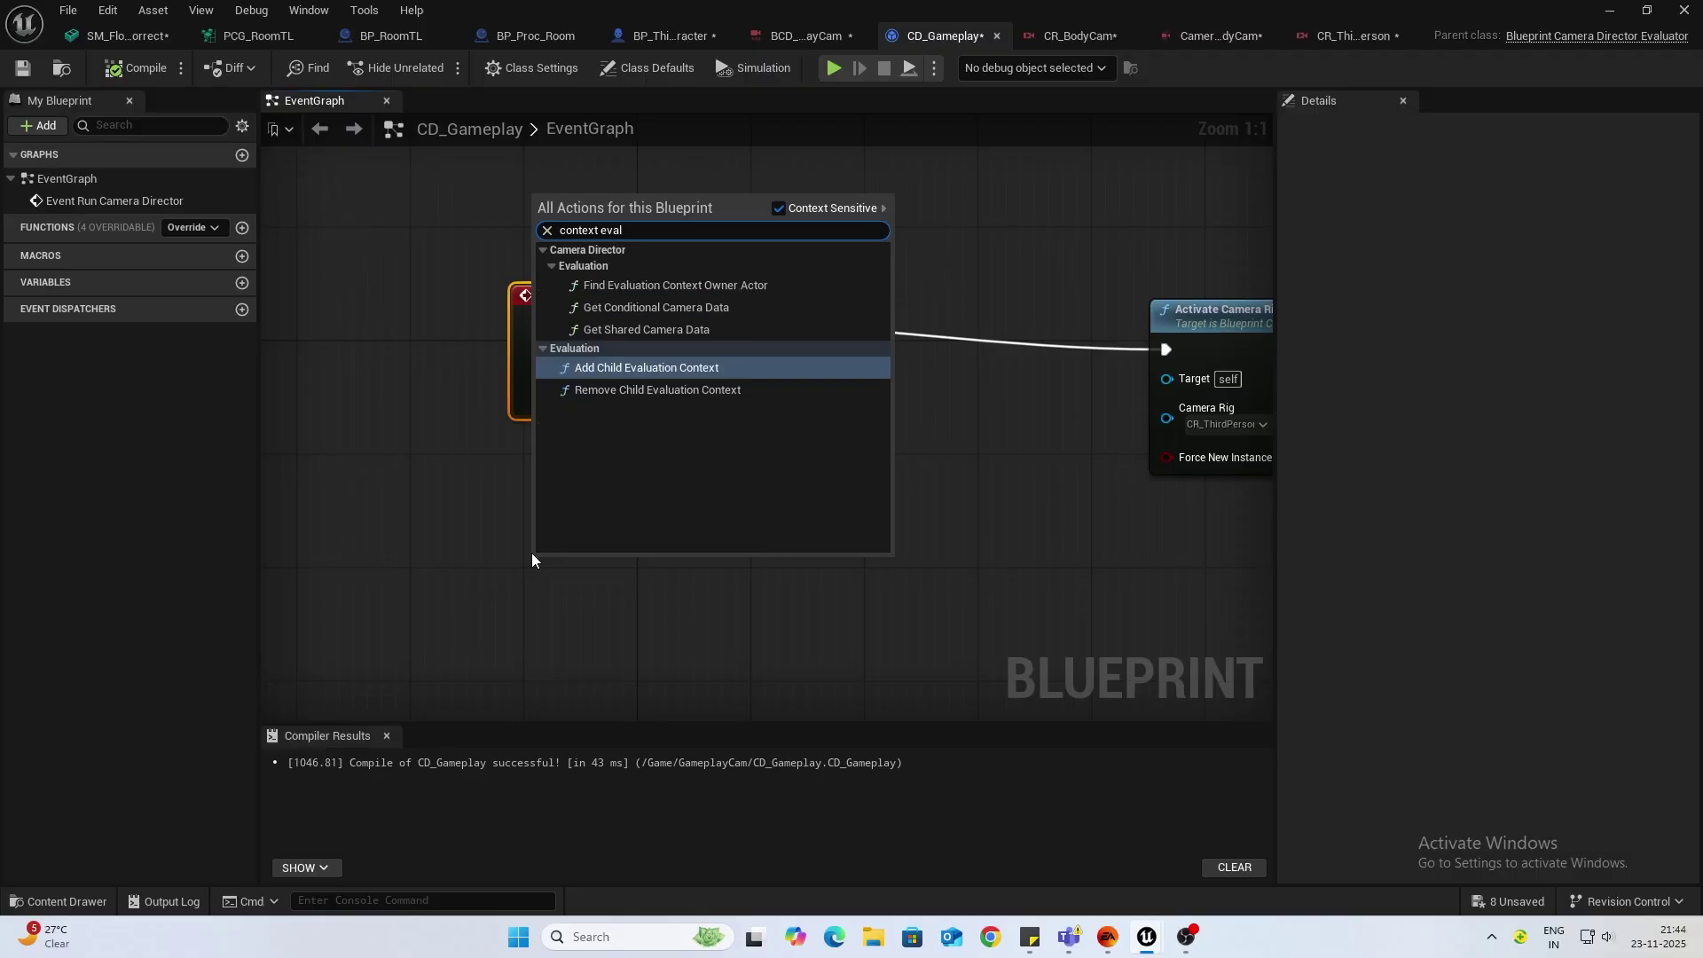
pyautogui.write('l')
pyautogui.click(598, 284)
# Step: Set the Find Evaluation Context Owner Actor node's actor class to BP_ThirdPersonCharacter
pyautogui.click(594, 656)
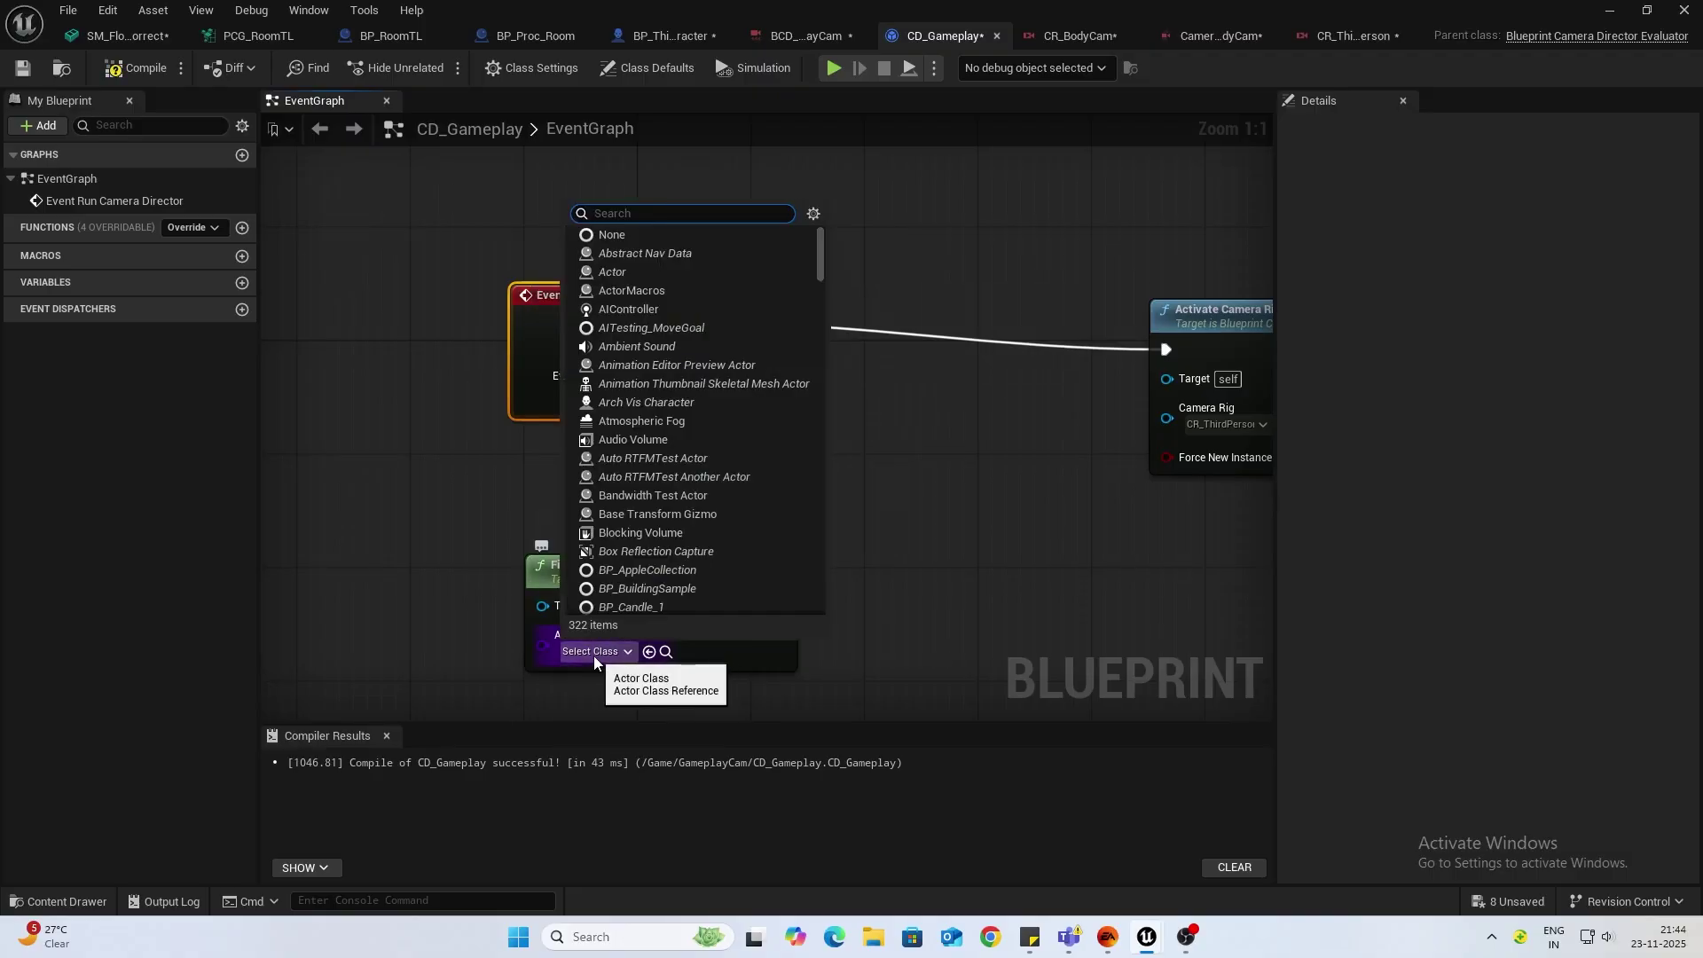
pyautogui.write('BP_Th')
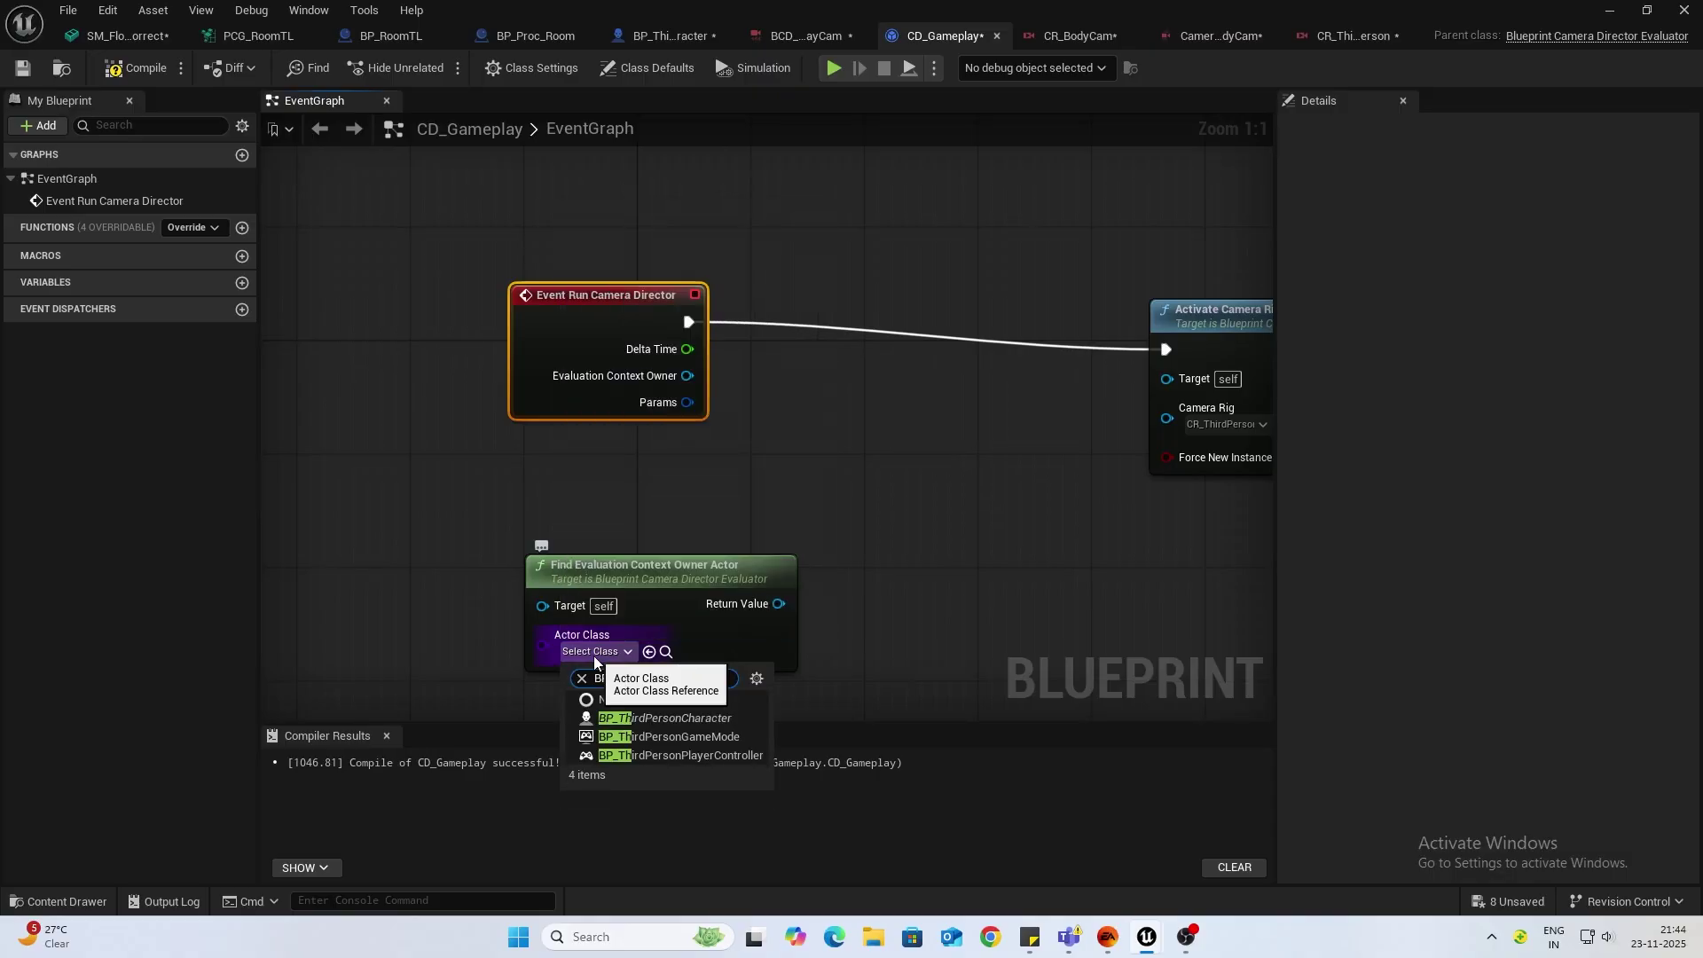
pyautogui.click(725, 718)
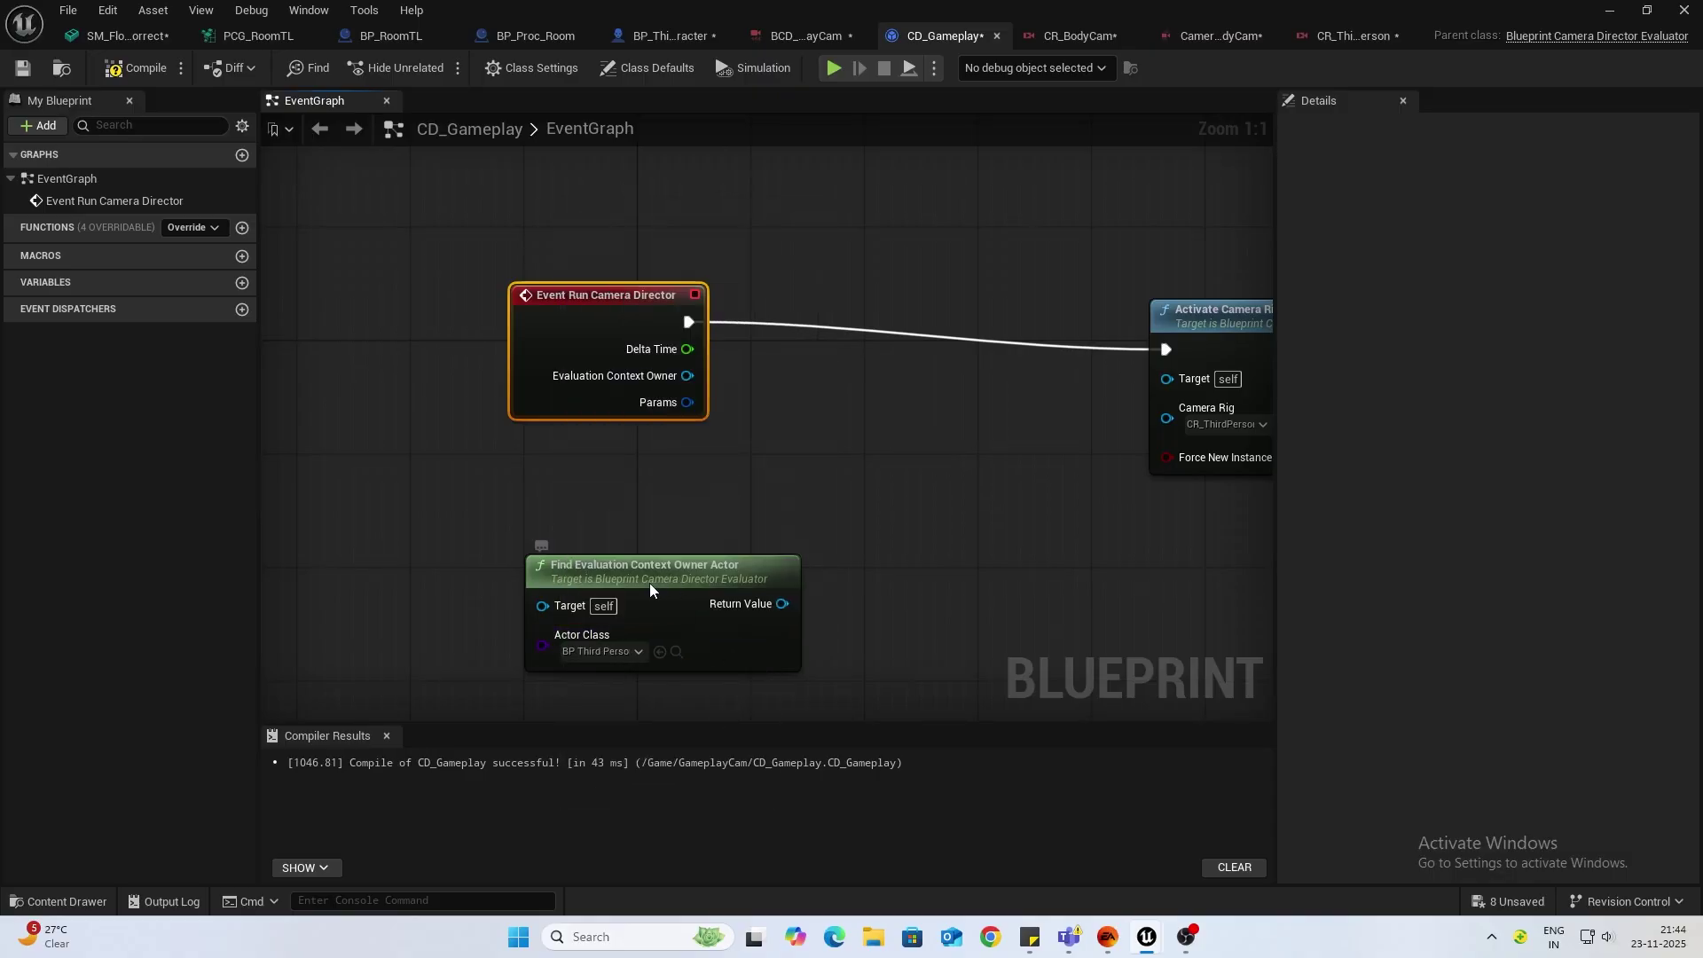
# Step: Add a Get Is Body Cam node from the Find Evaluation Context Owner Actor node's return value
pyautogui.moveTo(676, 602); pyautogui.dragTo(729, 587)
pyautogui.write('is body')
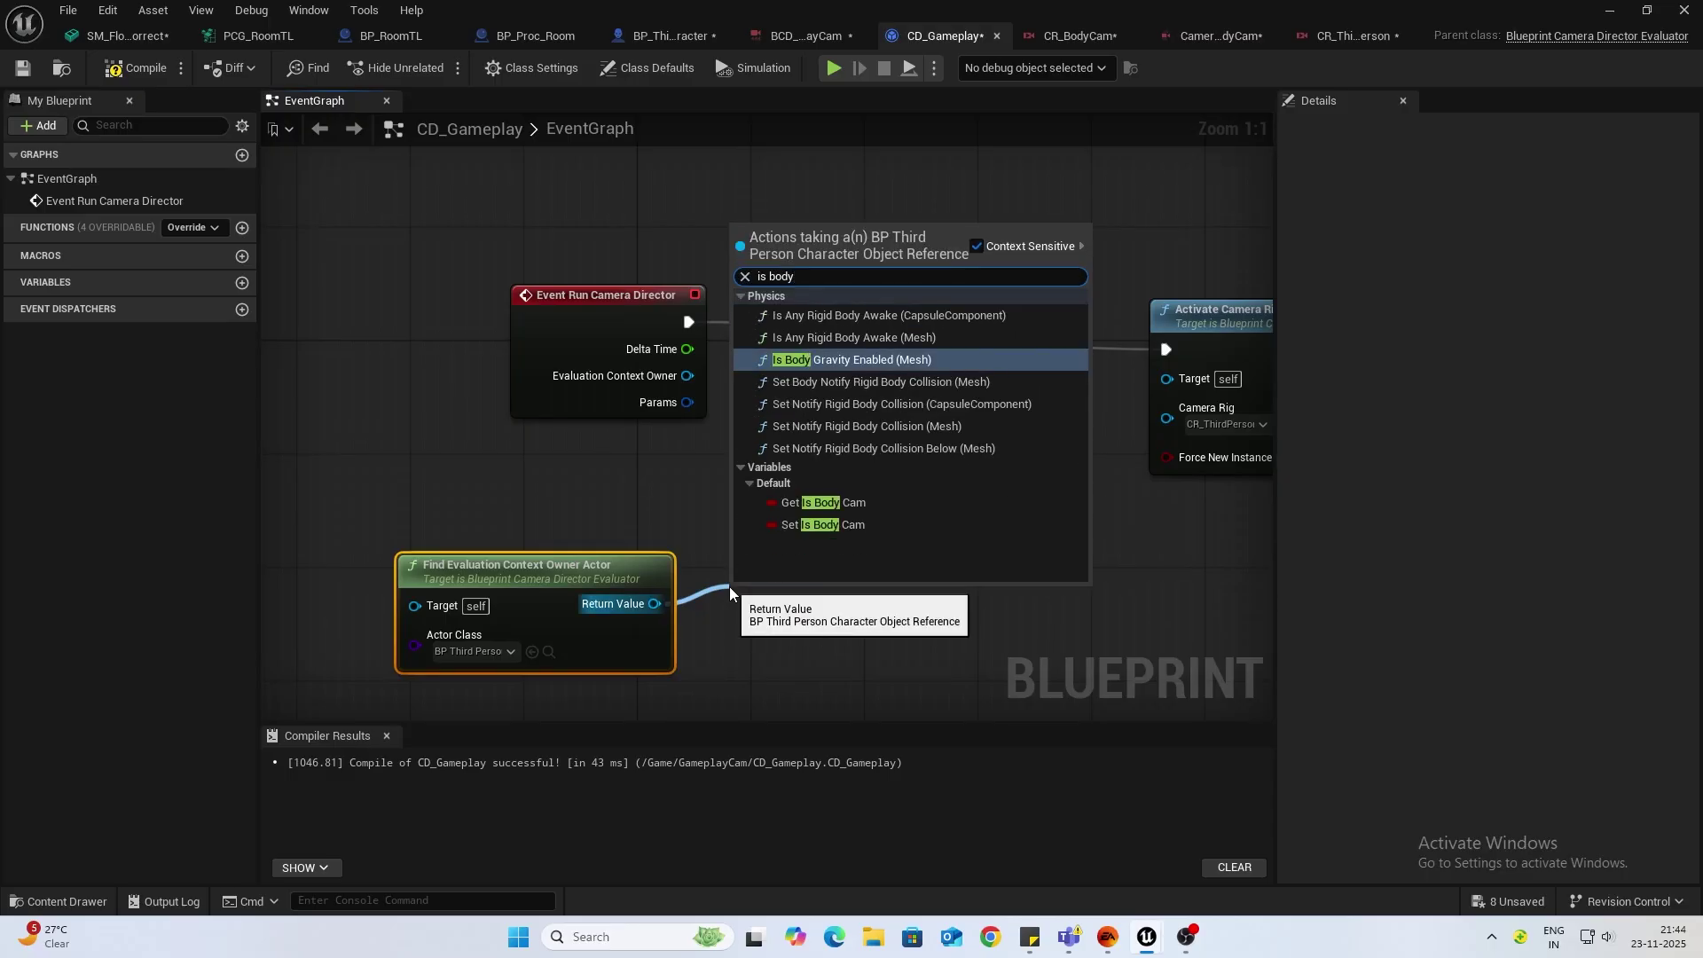
pyautogui.click(823, 502)
# Step: Add a Branch node with Is Body Cam as its condition and connect Event Run Camera Director's execution output to it
pyautogui.click(871, 342)
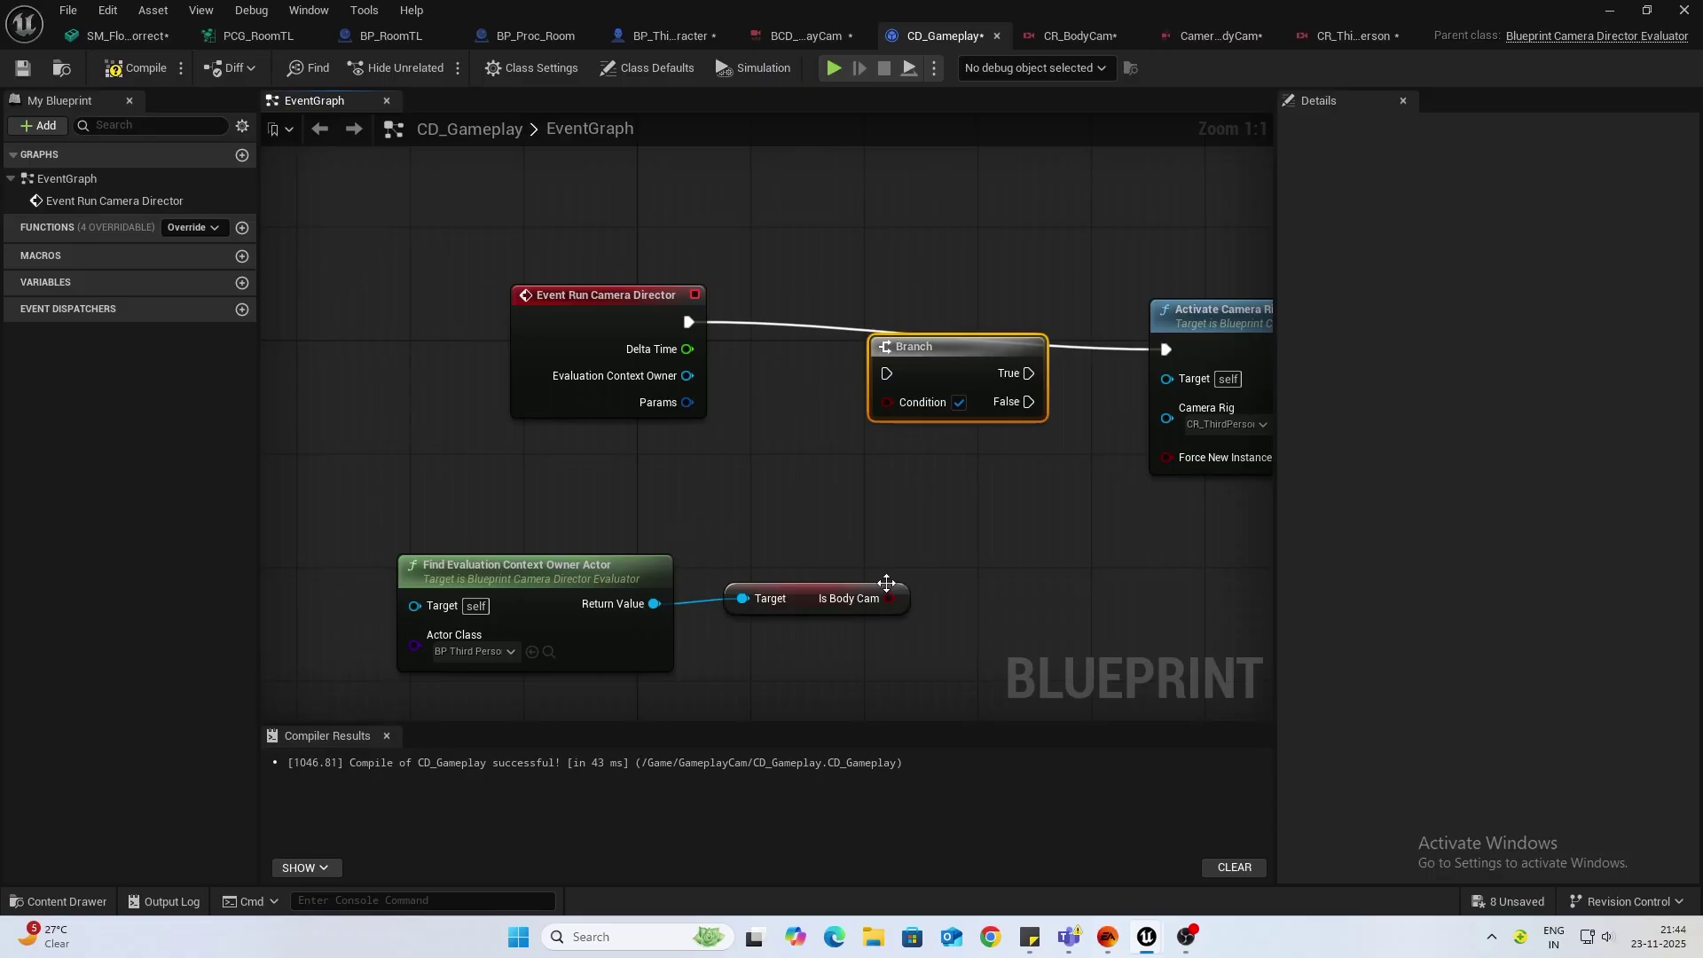
pyautogui.moveTo(888, 598); pyautogui.dragTo(887, 399)
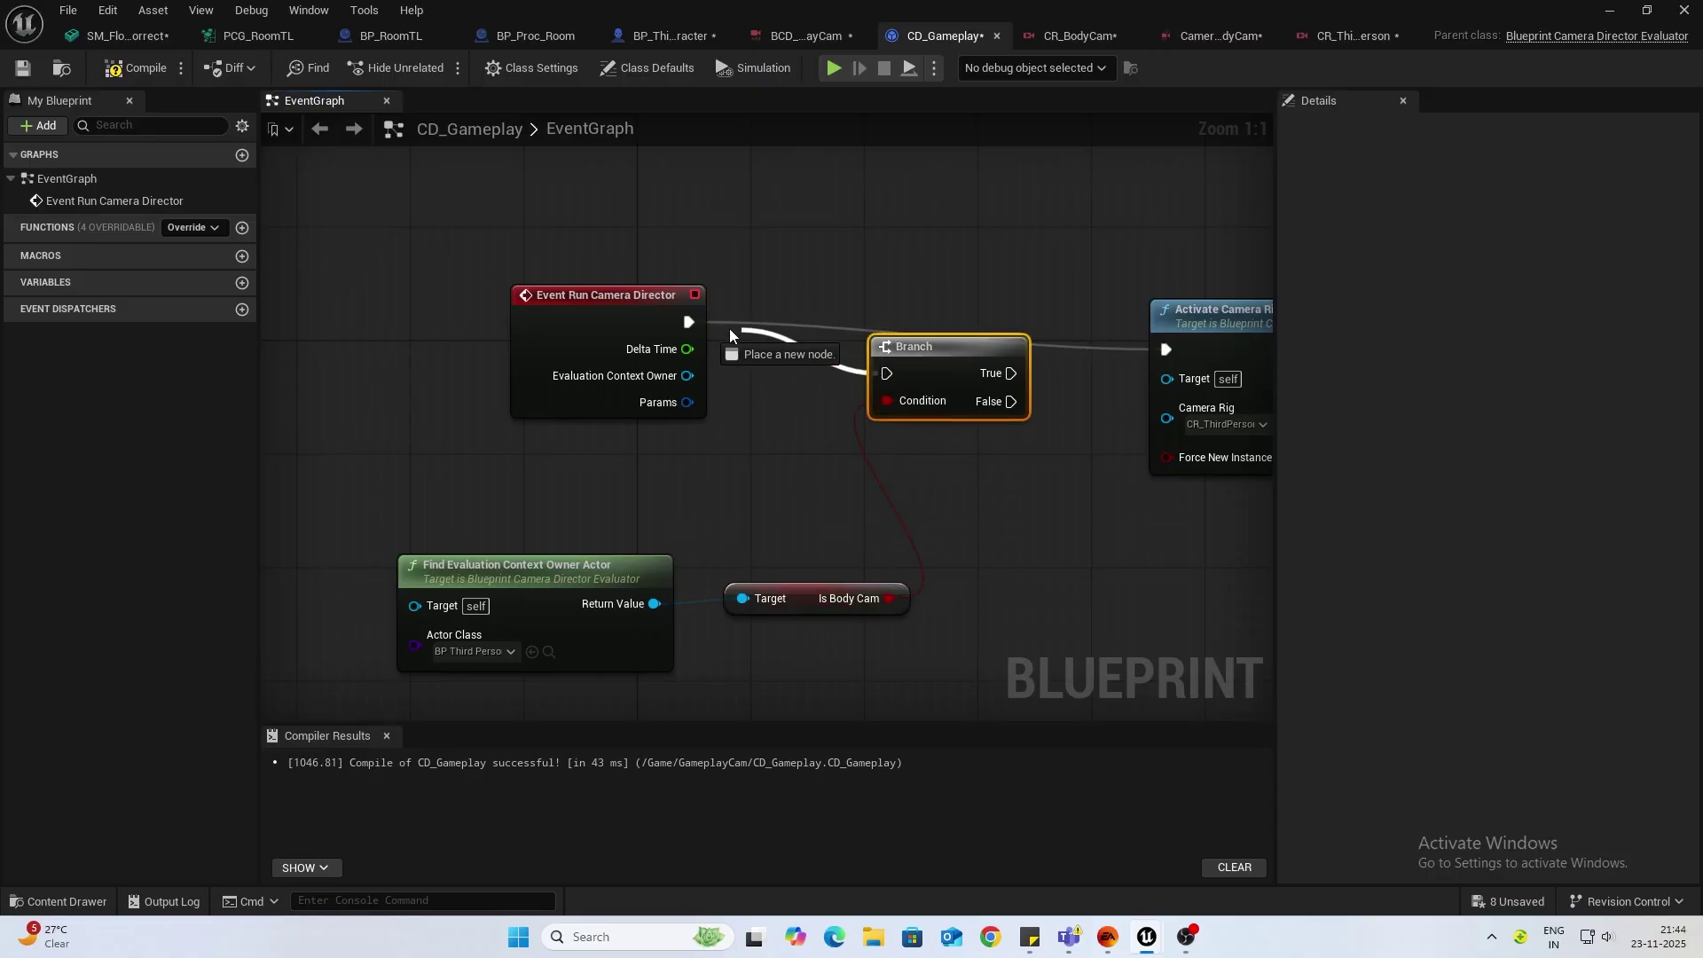
pyautogui.moveTo(714, 330); pyautogui.dragTo(709, 329)
pyautogui.moveTo(710, 328); pyautogui.dragTo(620, 302, button='right')
pyautogui.moveTo(689, 314); pyautogui.dragTo(698, 291)
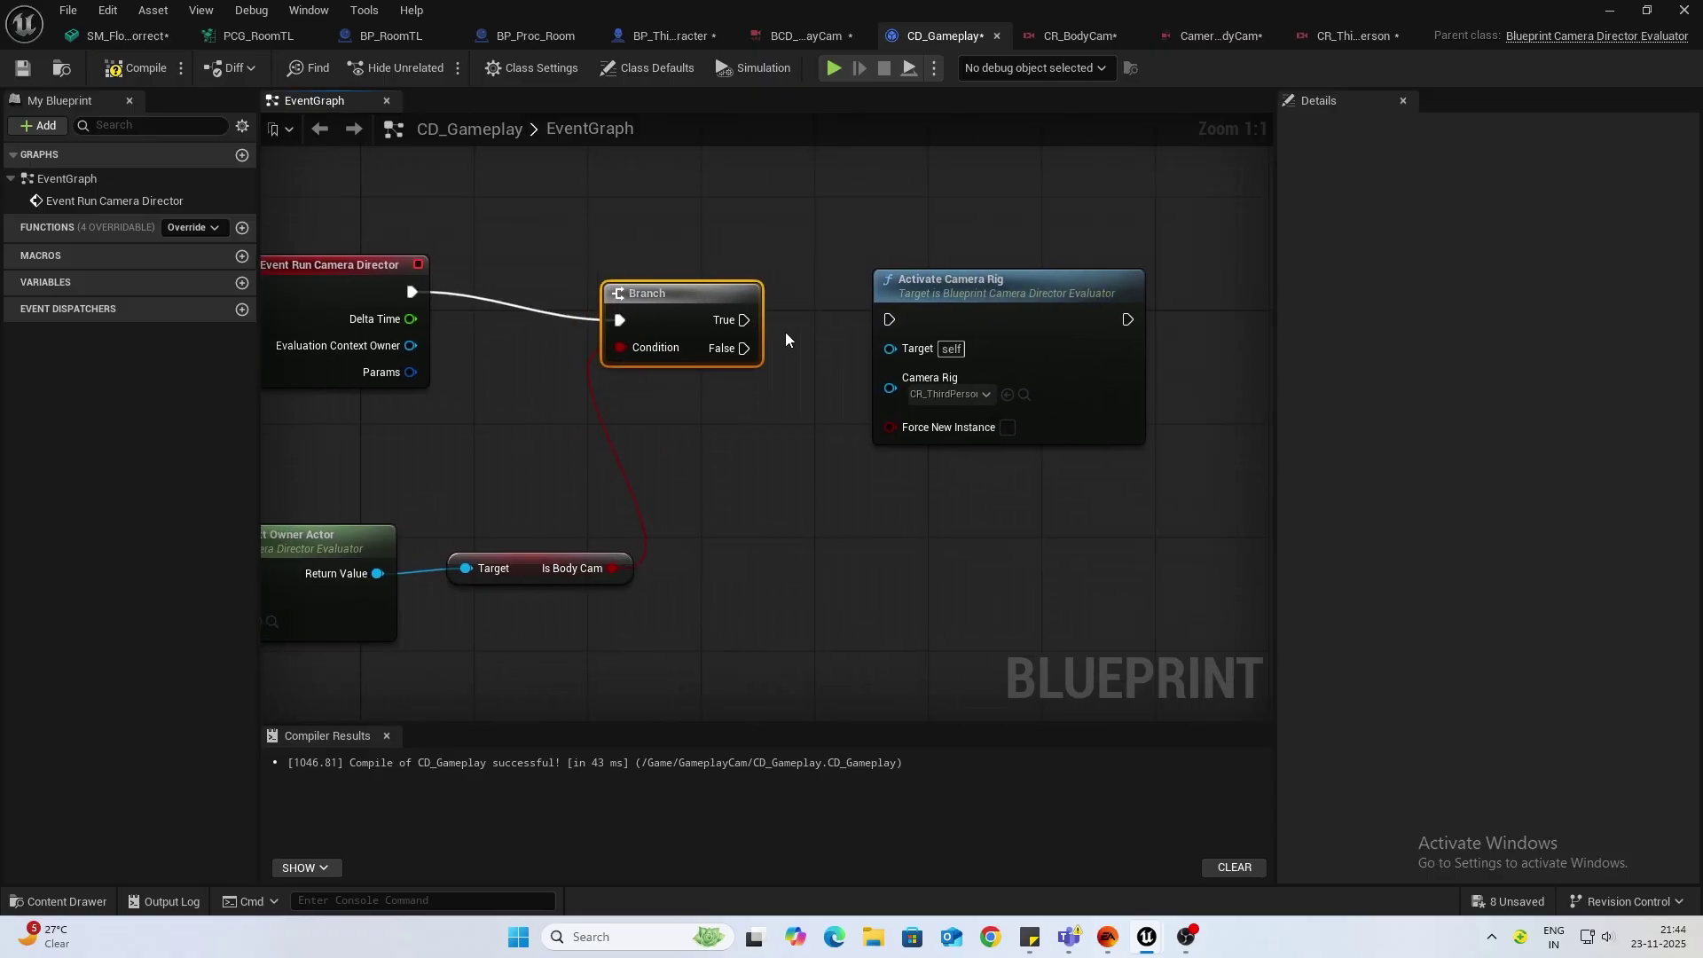
# Step: Connect the Branch's False output to Activate Camera Rig and True to a duplicate of it set to CR_BodyCam, then compile CD_Gameplay
pyautogui.moveTo(753, 350); pyautogui.dragTo(914, 423)
pyautogui.hotkey('ctrl', 'd')
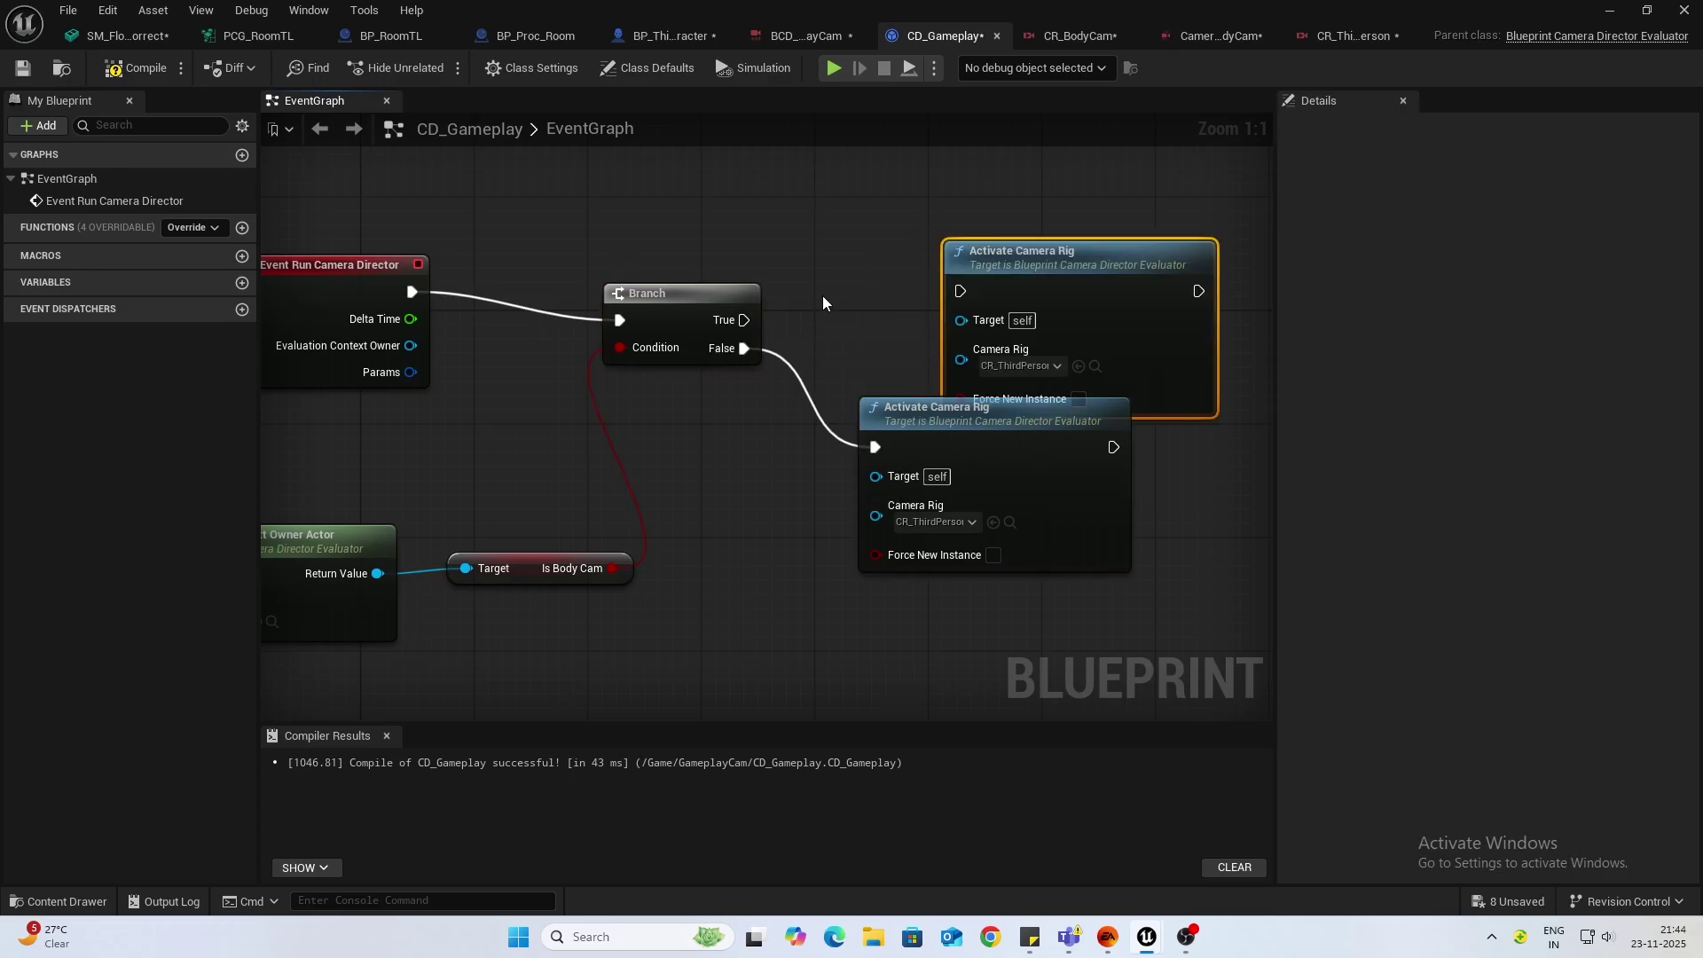
pyautogui.moveTo(750, 318); pyautogui.dragTo(944, 184)
pyautogui.click(982, 302)
pyautogui.click(1084, 410)
pyautogui.click(135, 67)
# Step: Play the Room level, switch from the third-person to the body-cam view, and walk around to test the camera rigs
pyautogui.click(1609, 11)
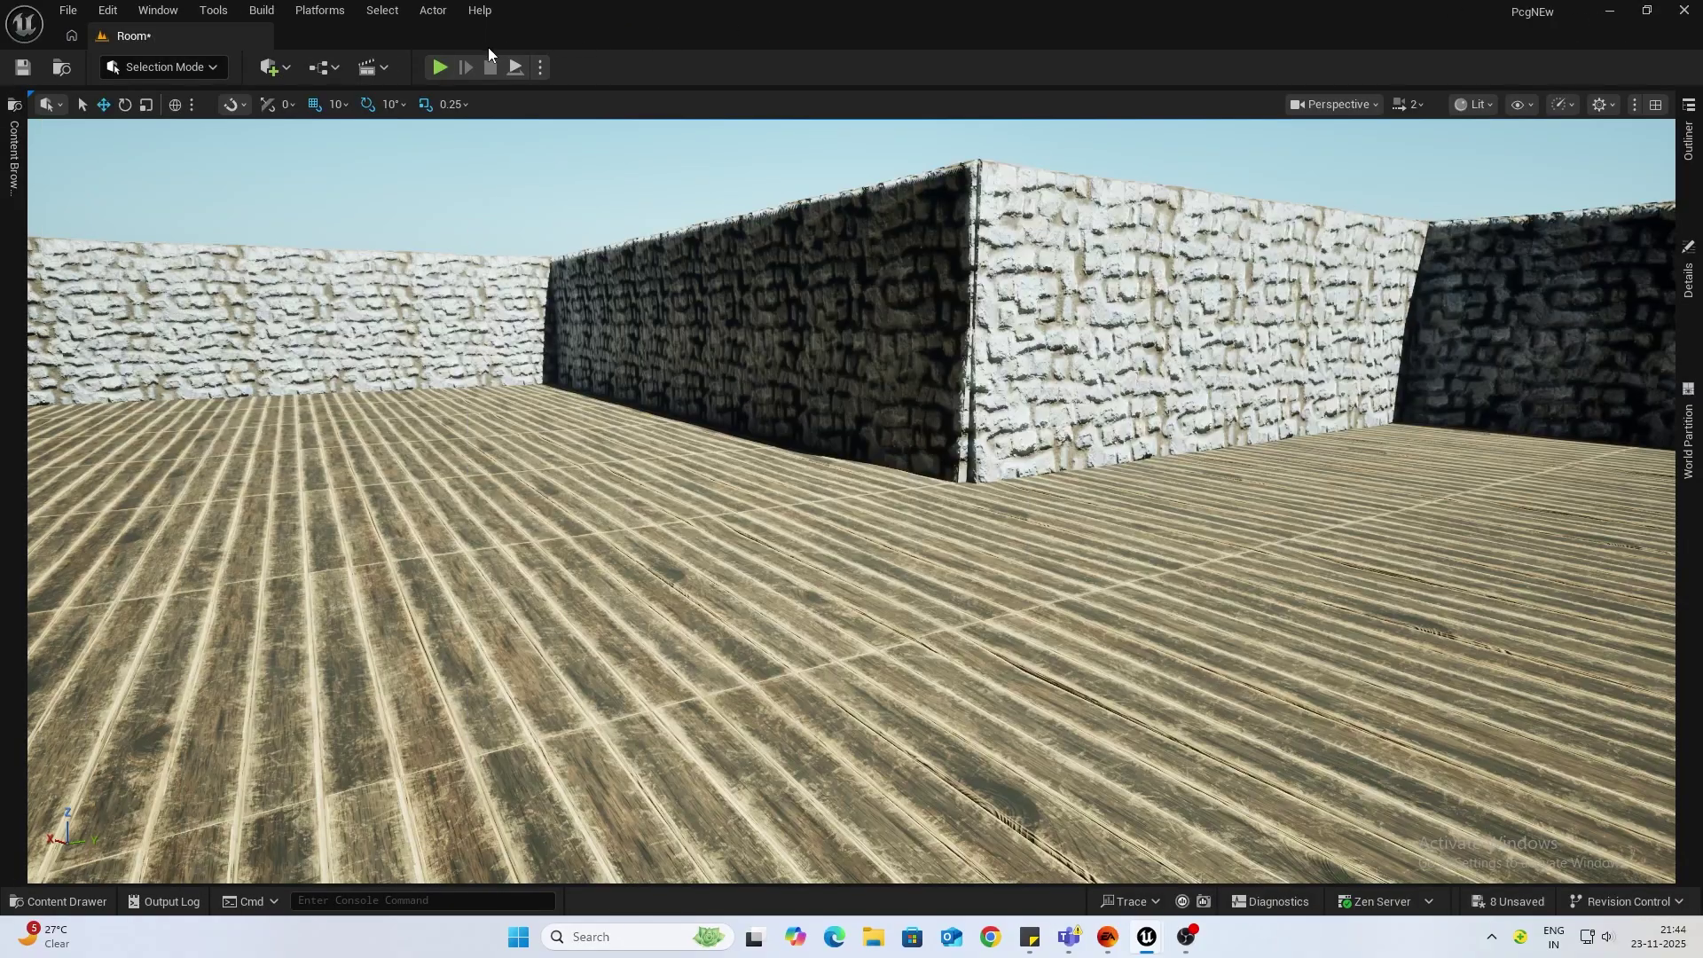
pyautogui.click(439, 68)
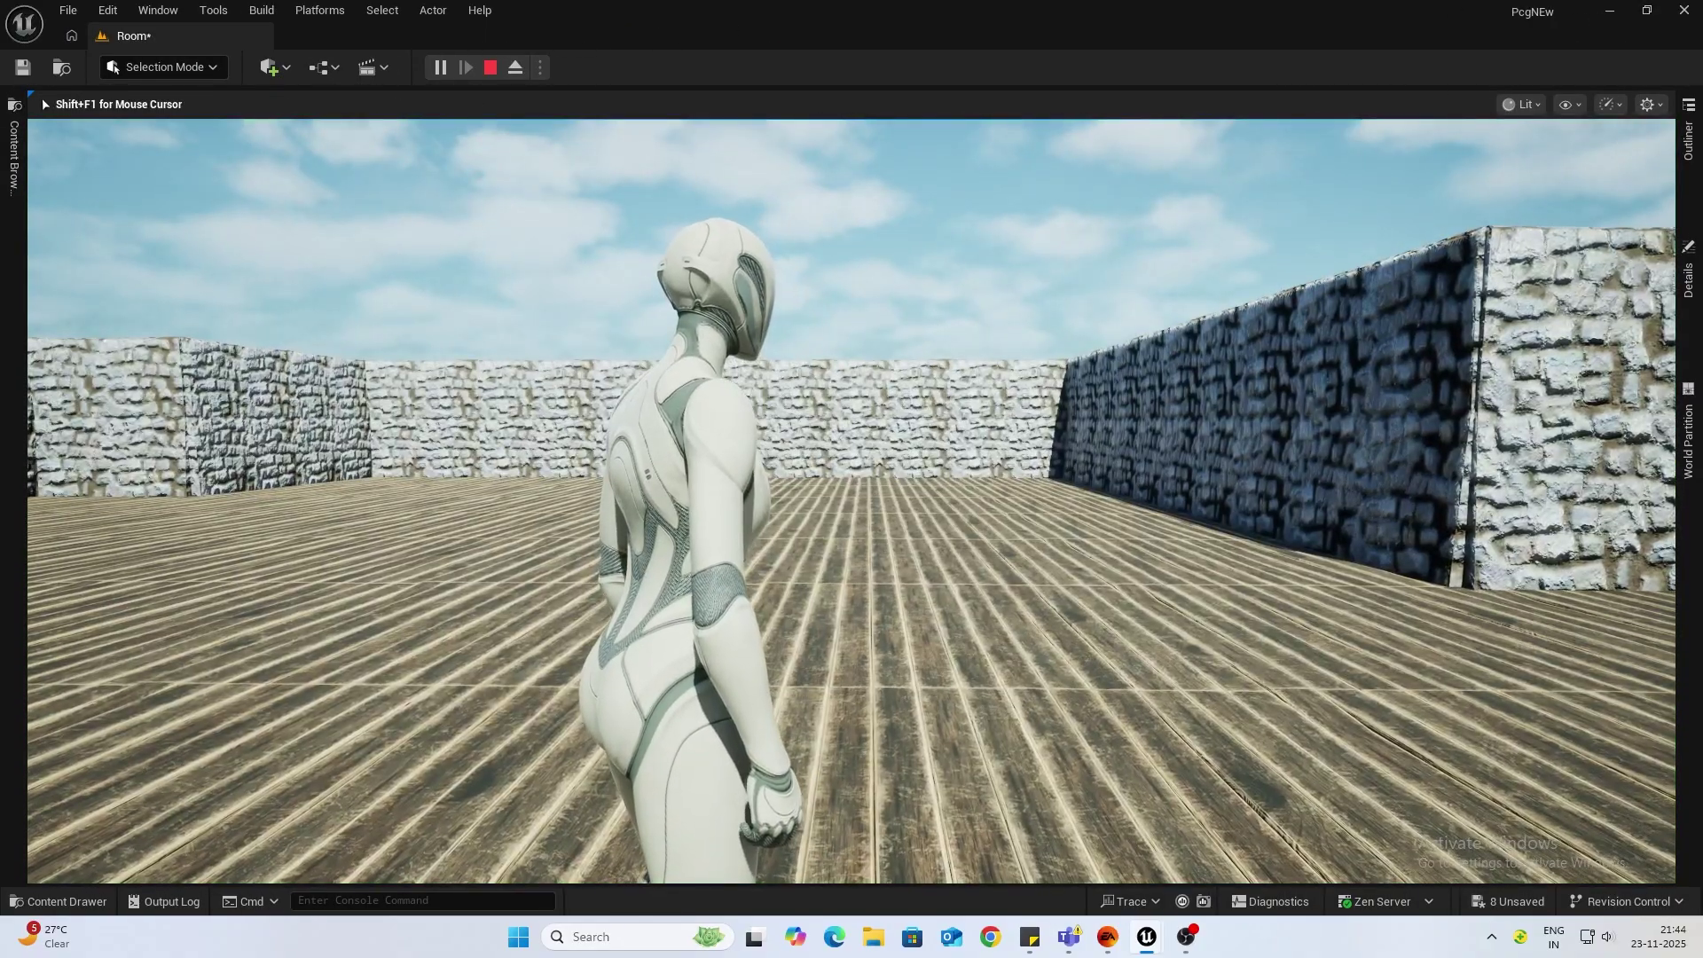
pyautogui.press('w')
pyautogui.press('c')
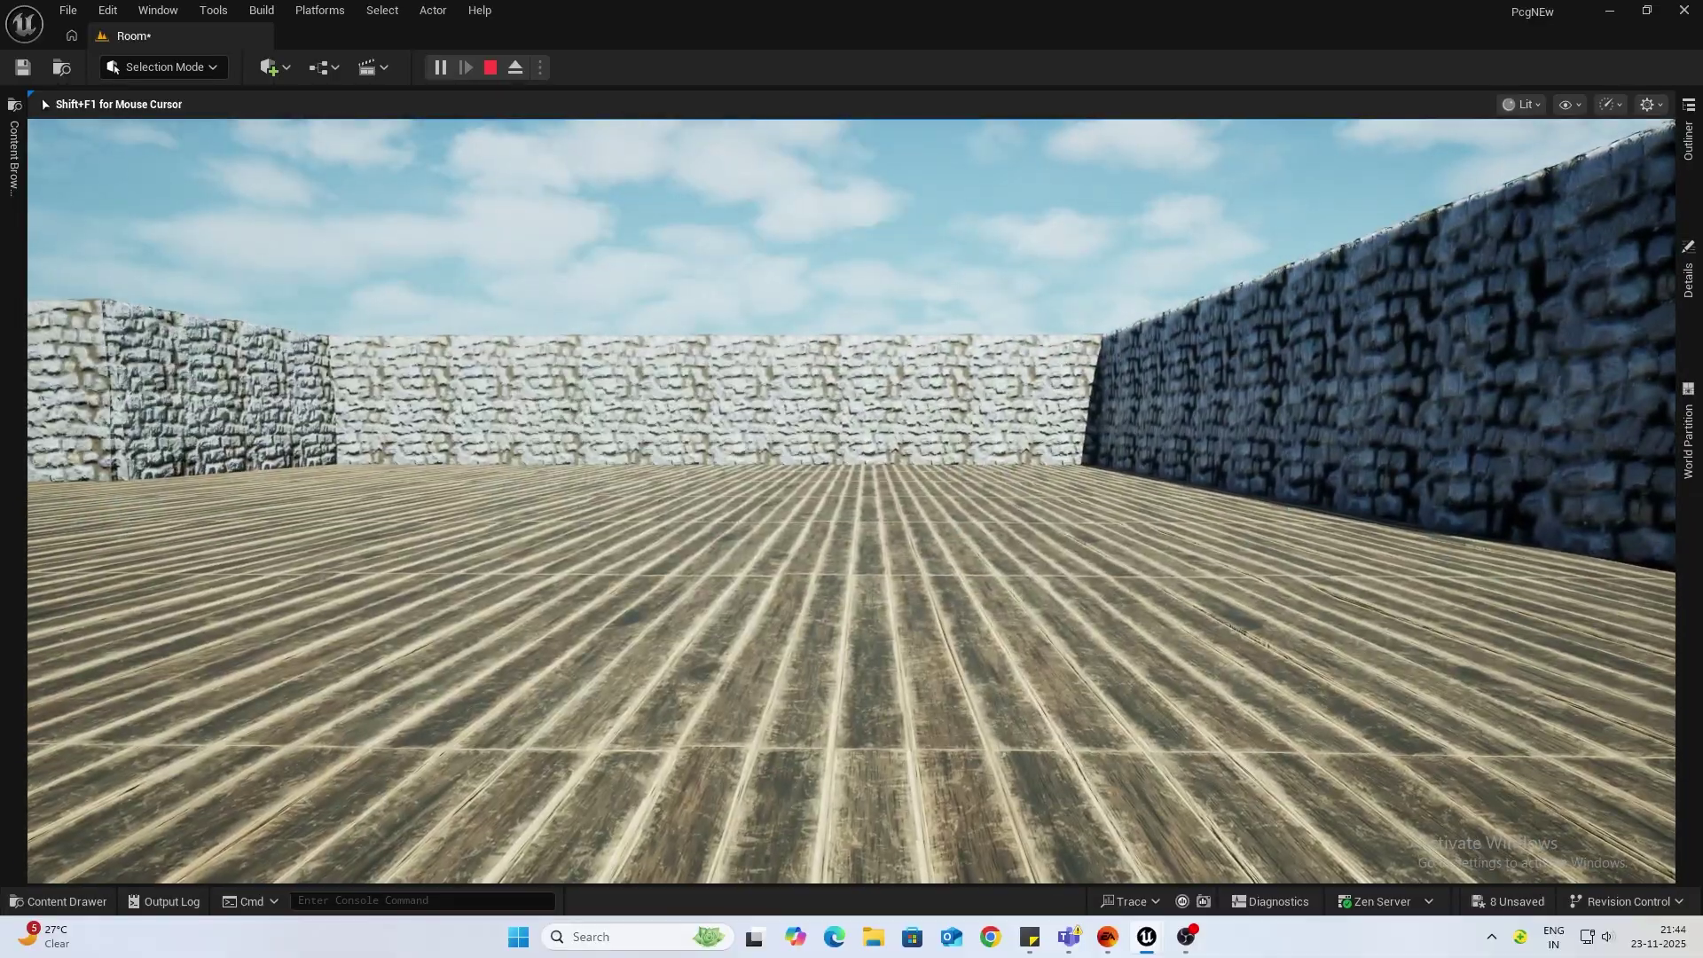
pyautogui.press('w')
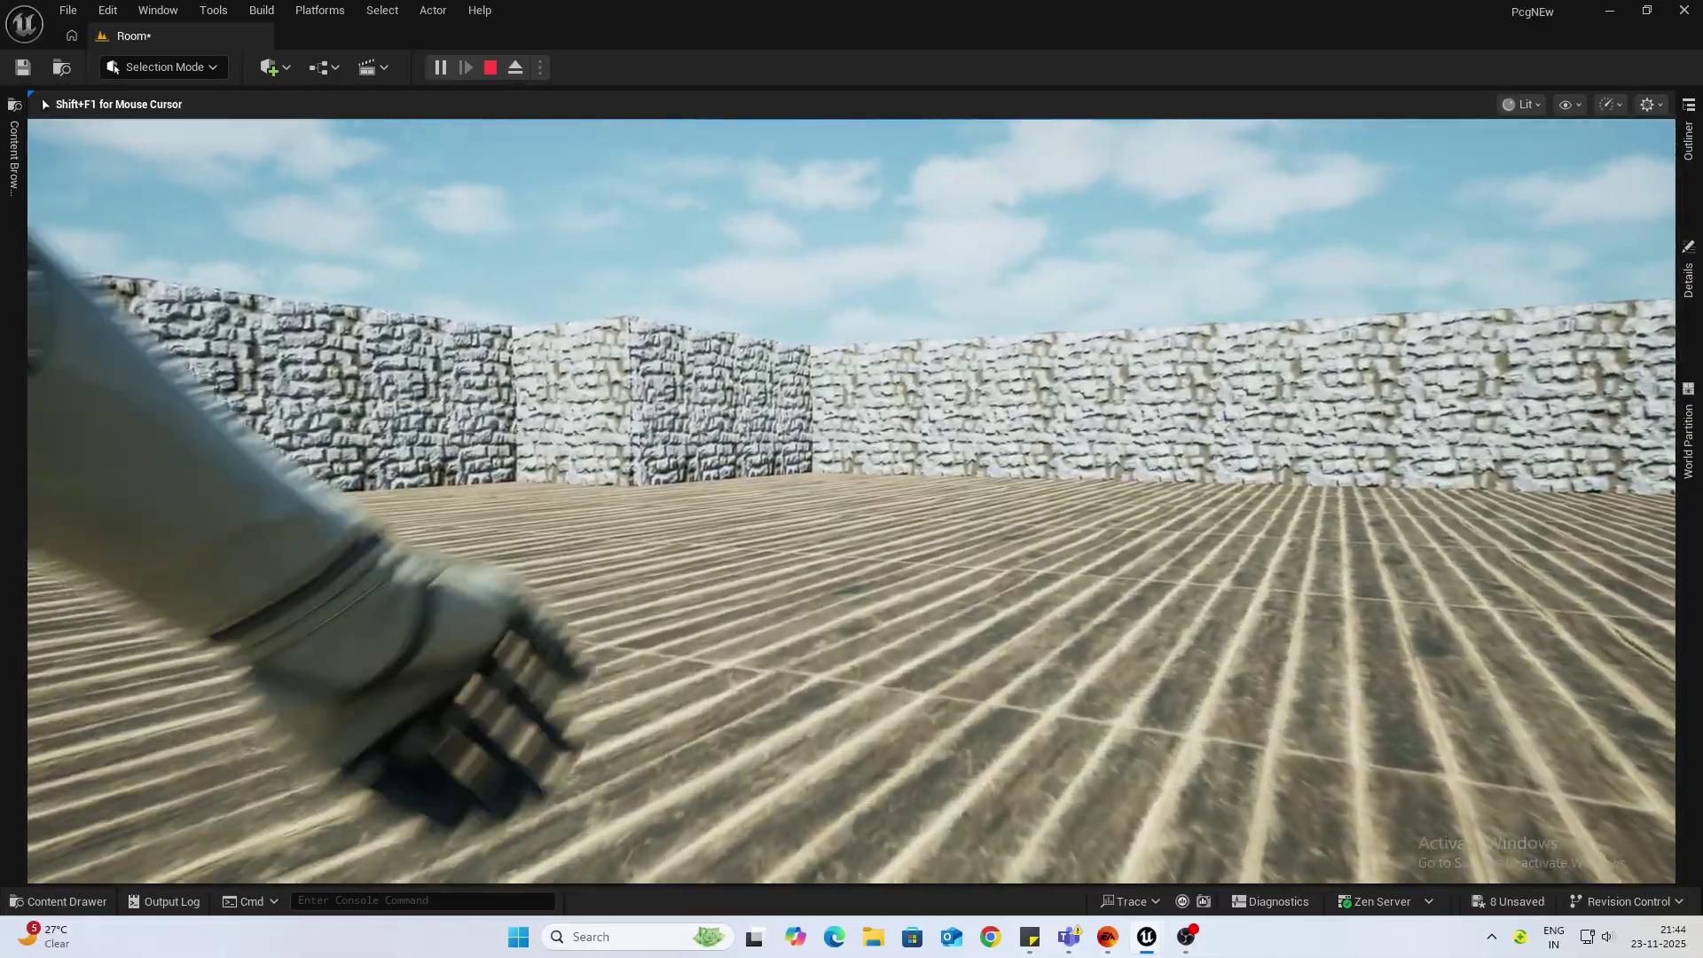
pyautogui.press('w')
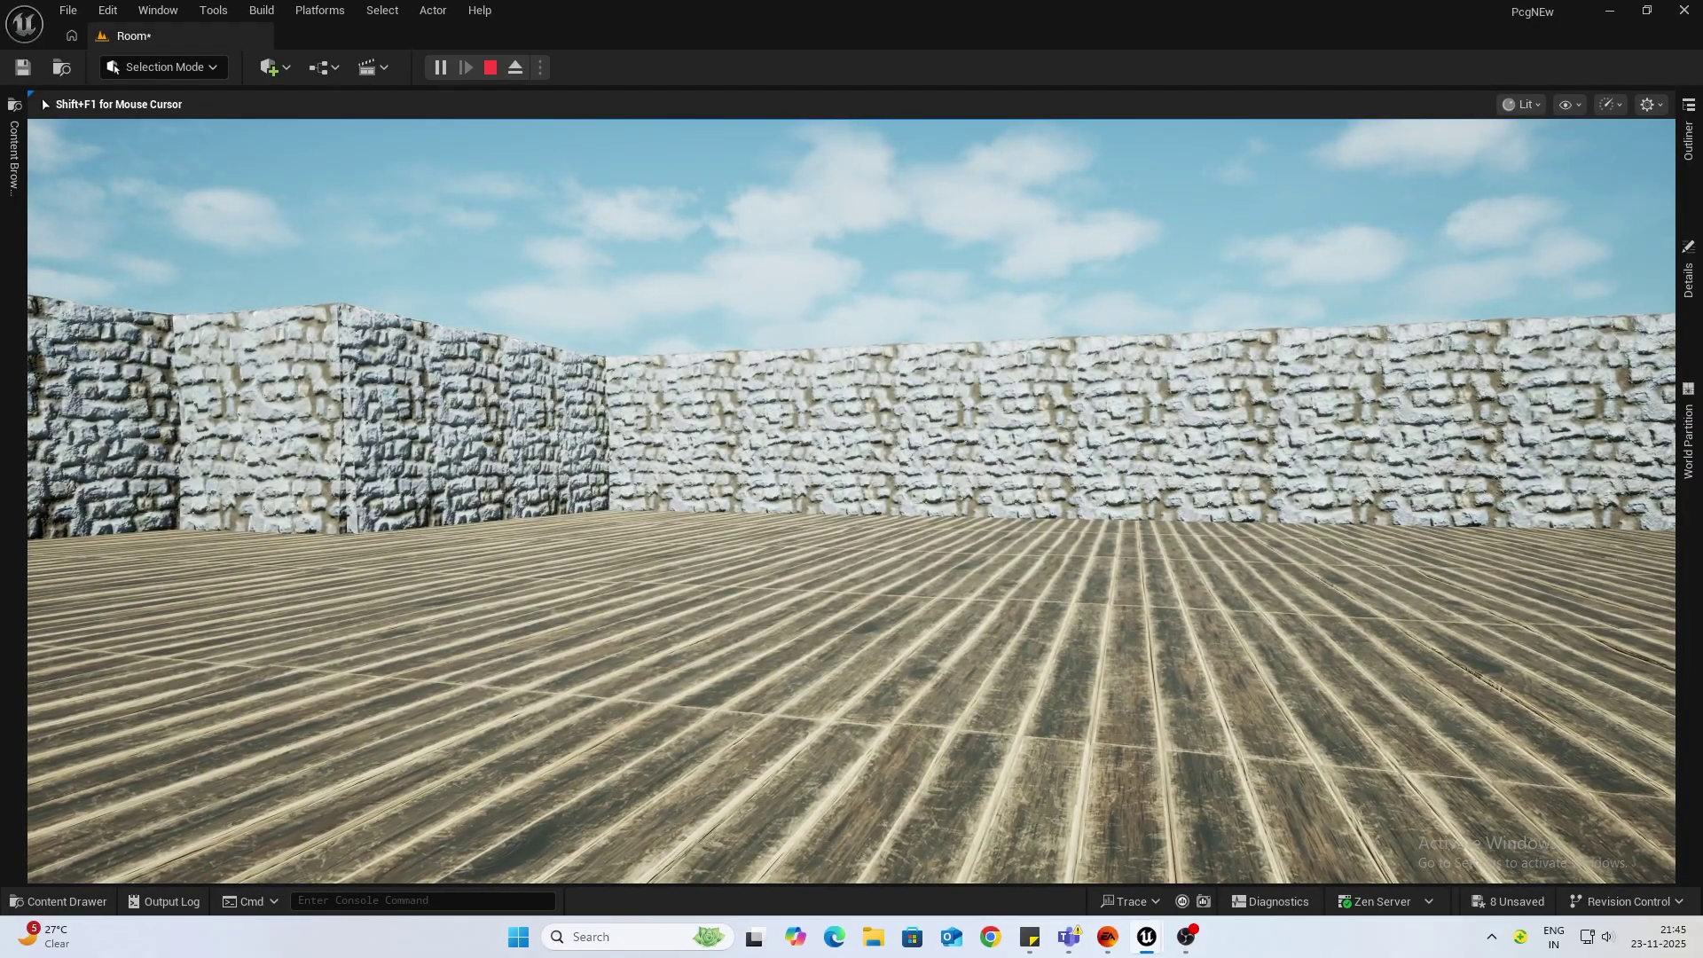
pyautogui.press('v')
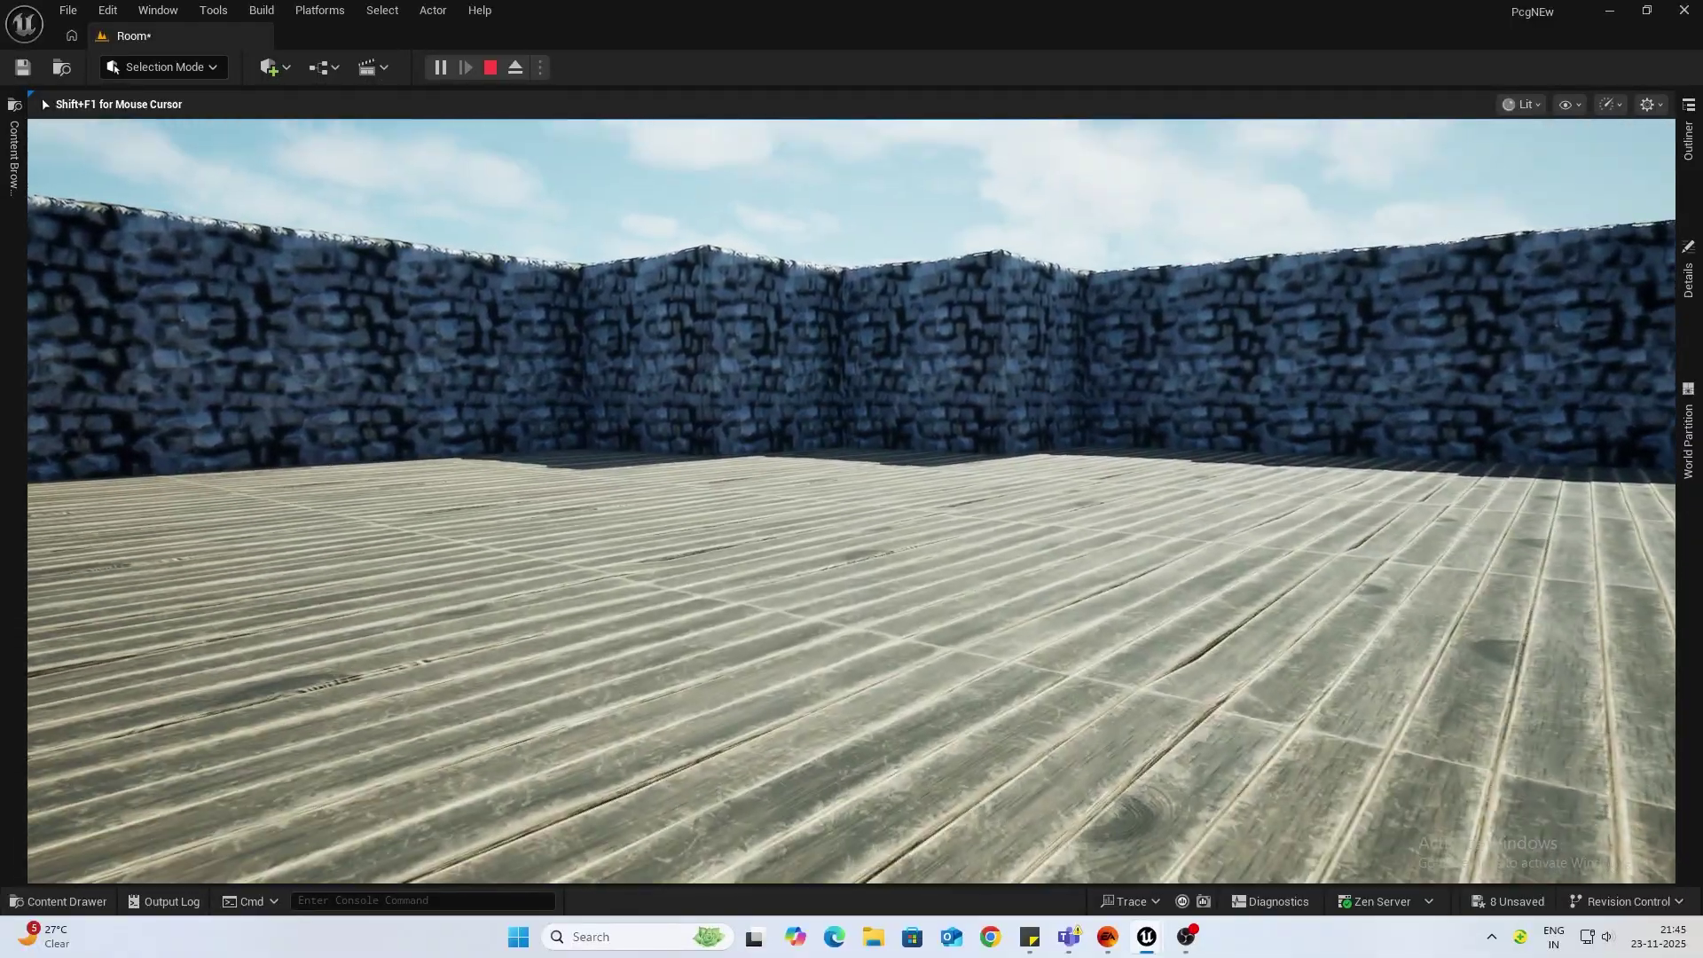
pyautogui.hotkey('alt', 'Tab')
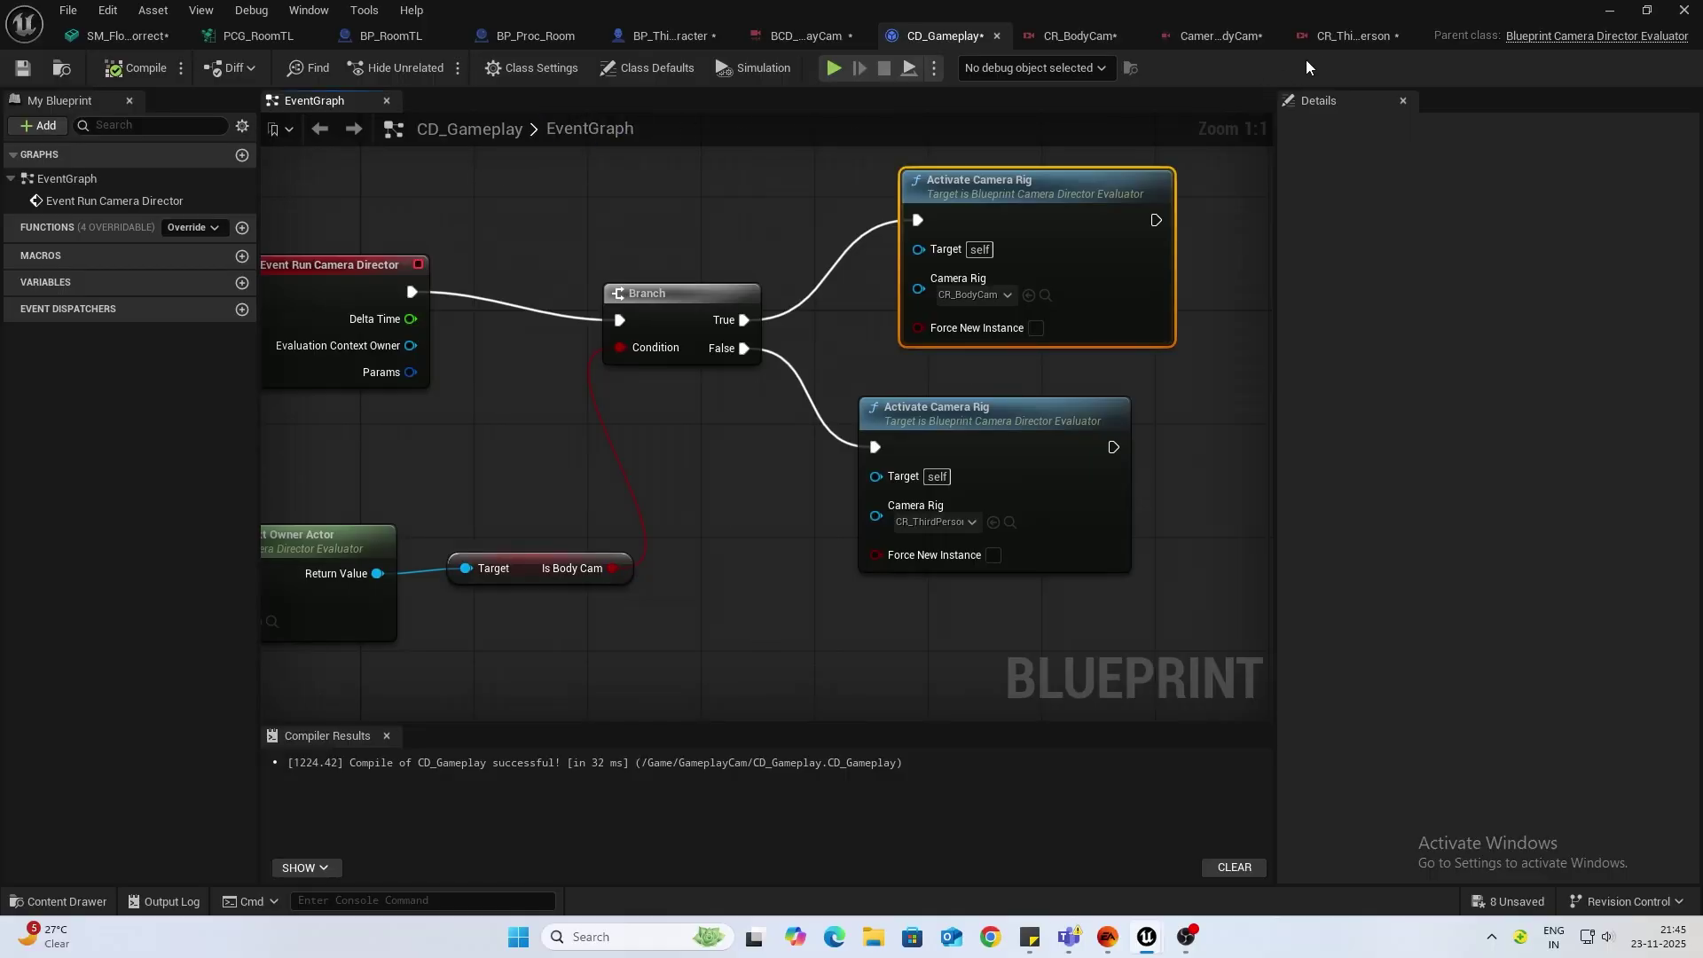
# Step: In CameraShake_BodyCam, set the Perlin Noise Location Shake's Z amplitude to 5.0 and Z frequency to 2.0, and build the asset
pyautogui.click(1220, 35)
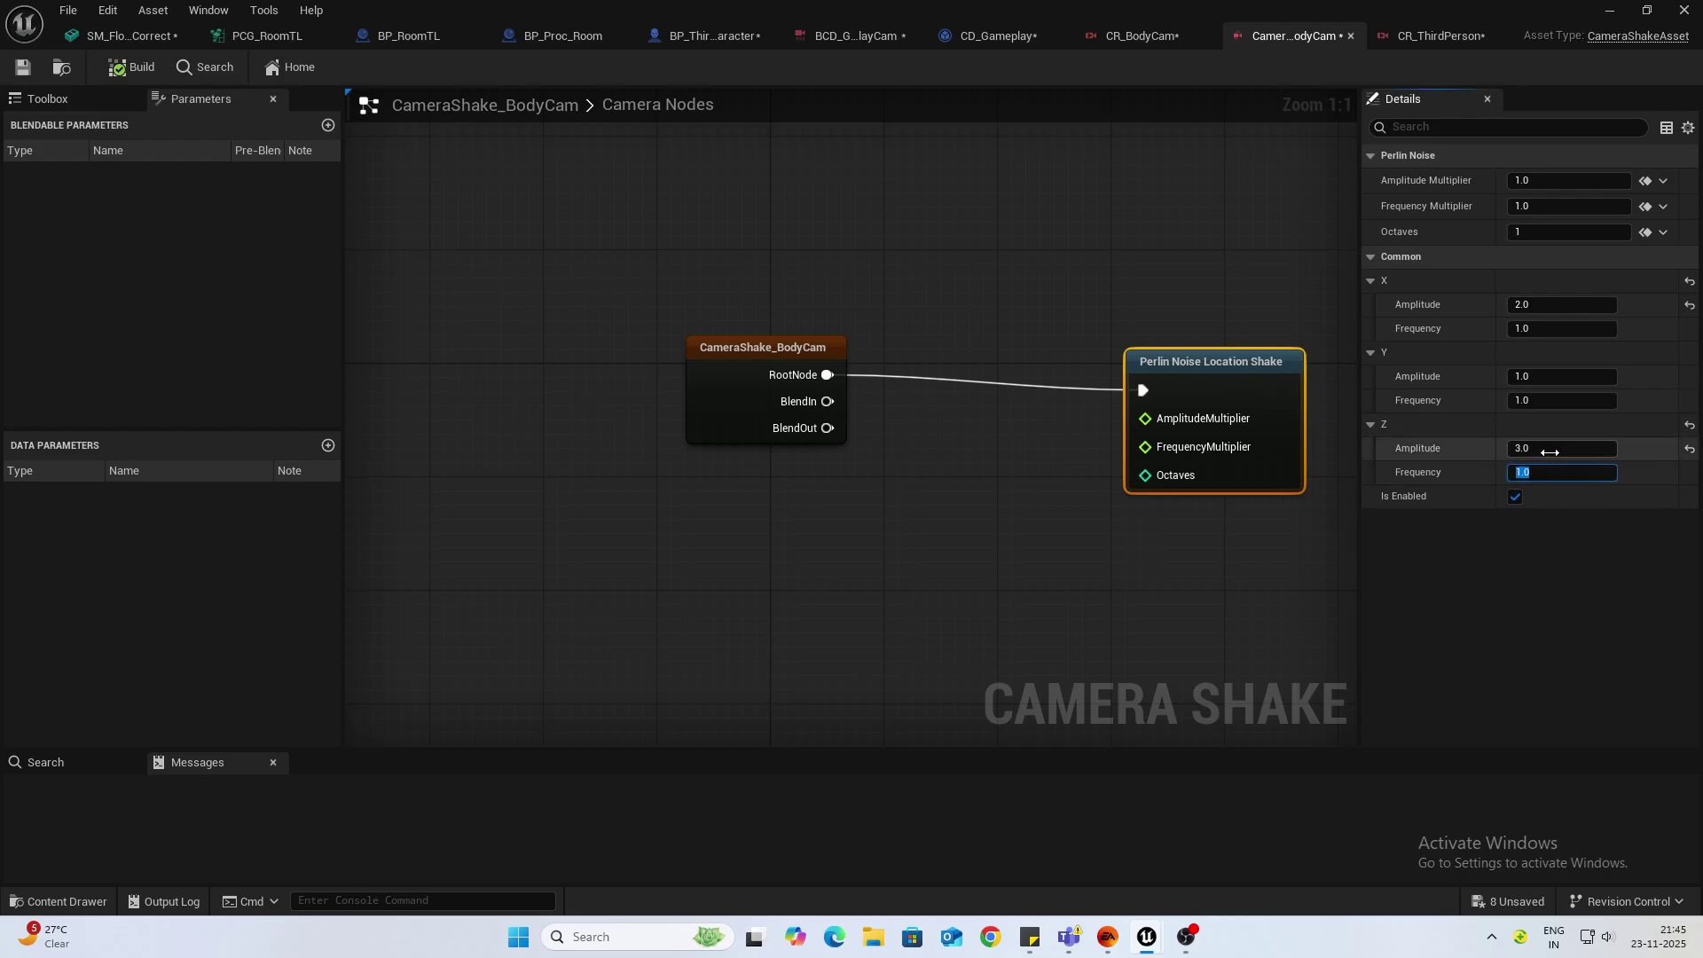
pyautogui.write('2.0')
pyautogui.click(149, 73)
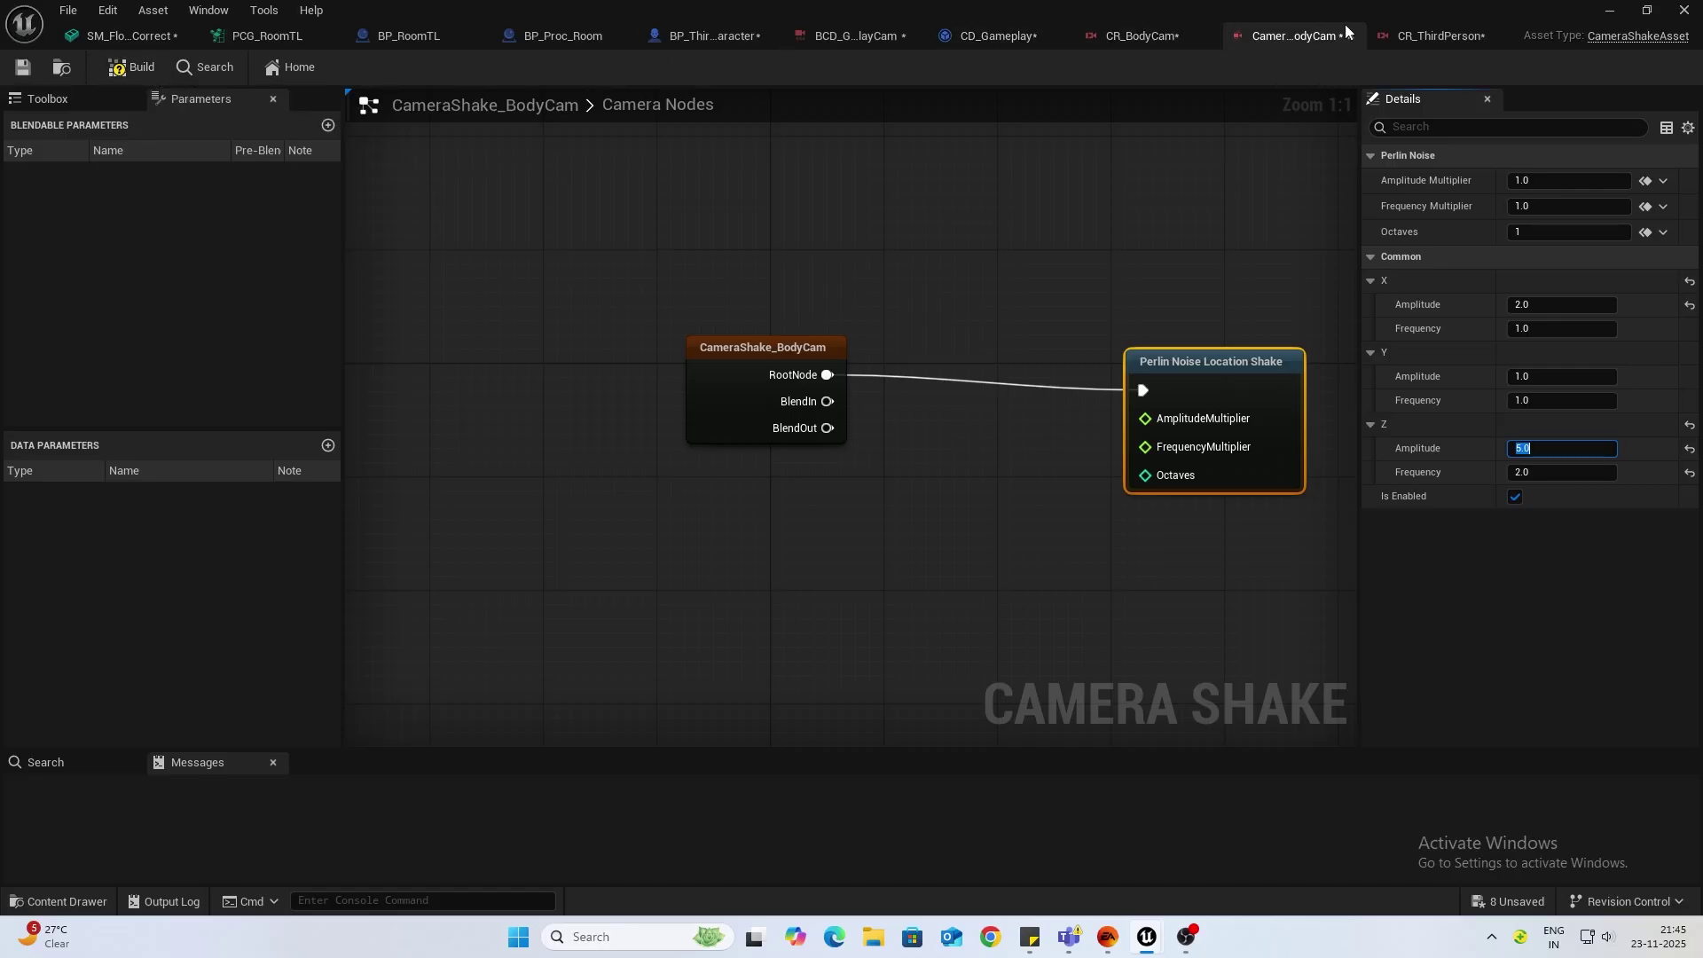
# Step: In CR_ThirdPerson's camera node hierarchy, delete the node connected to the Sequence's child output 2
pyautogui.click(1446, 36)
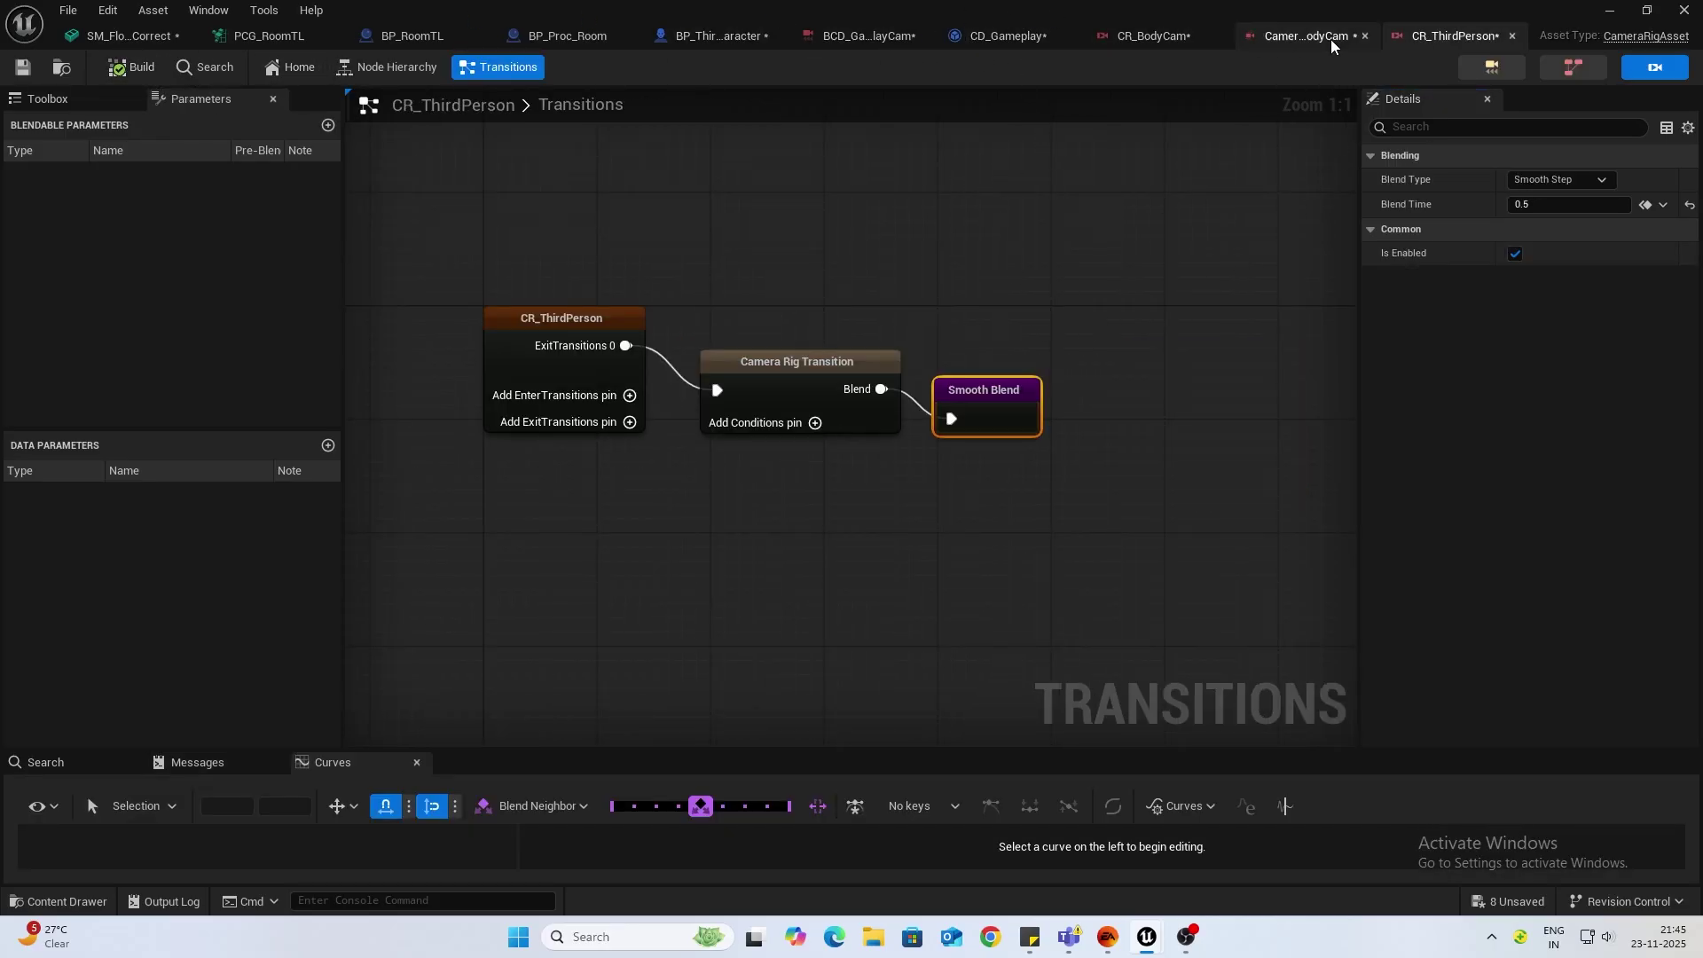
pyautogui.click(387, 68)
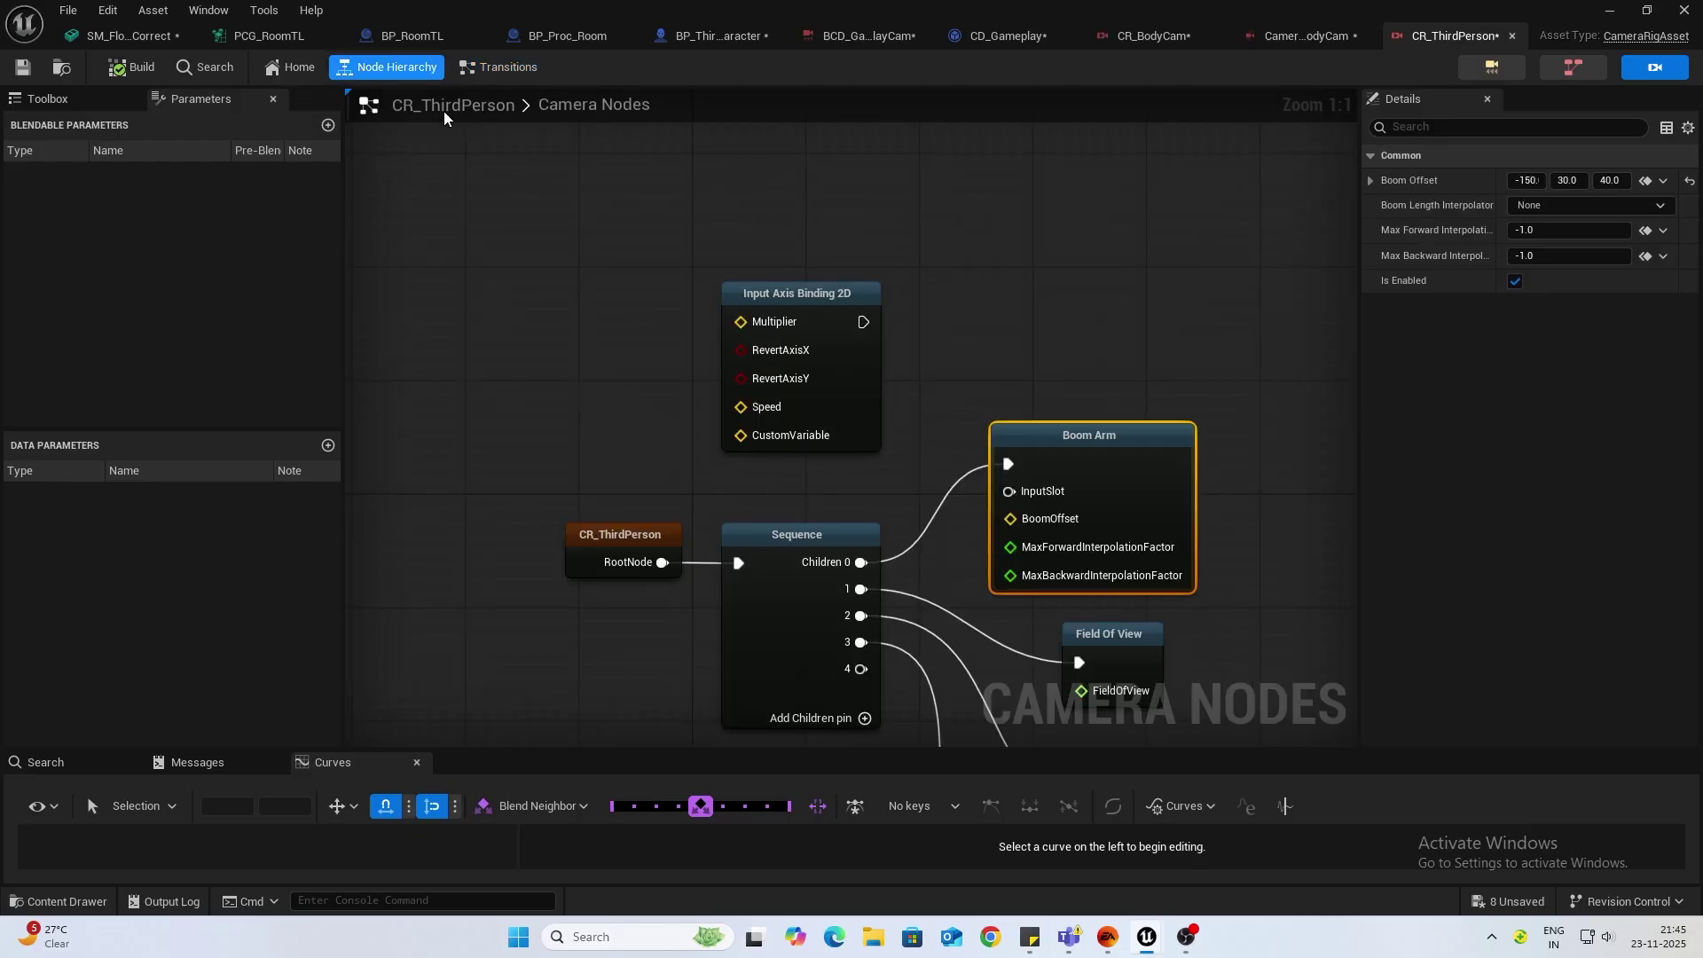
pyautogui.click(909, 545)
pyautogui.click(1075, 444)
pyautogui.press('Delete')
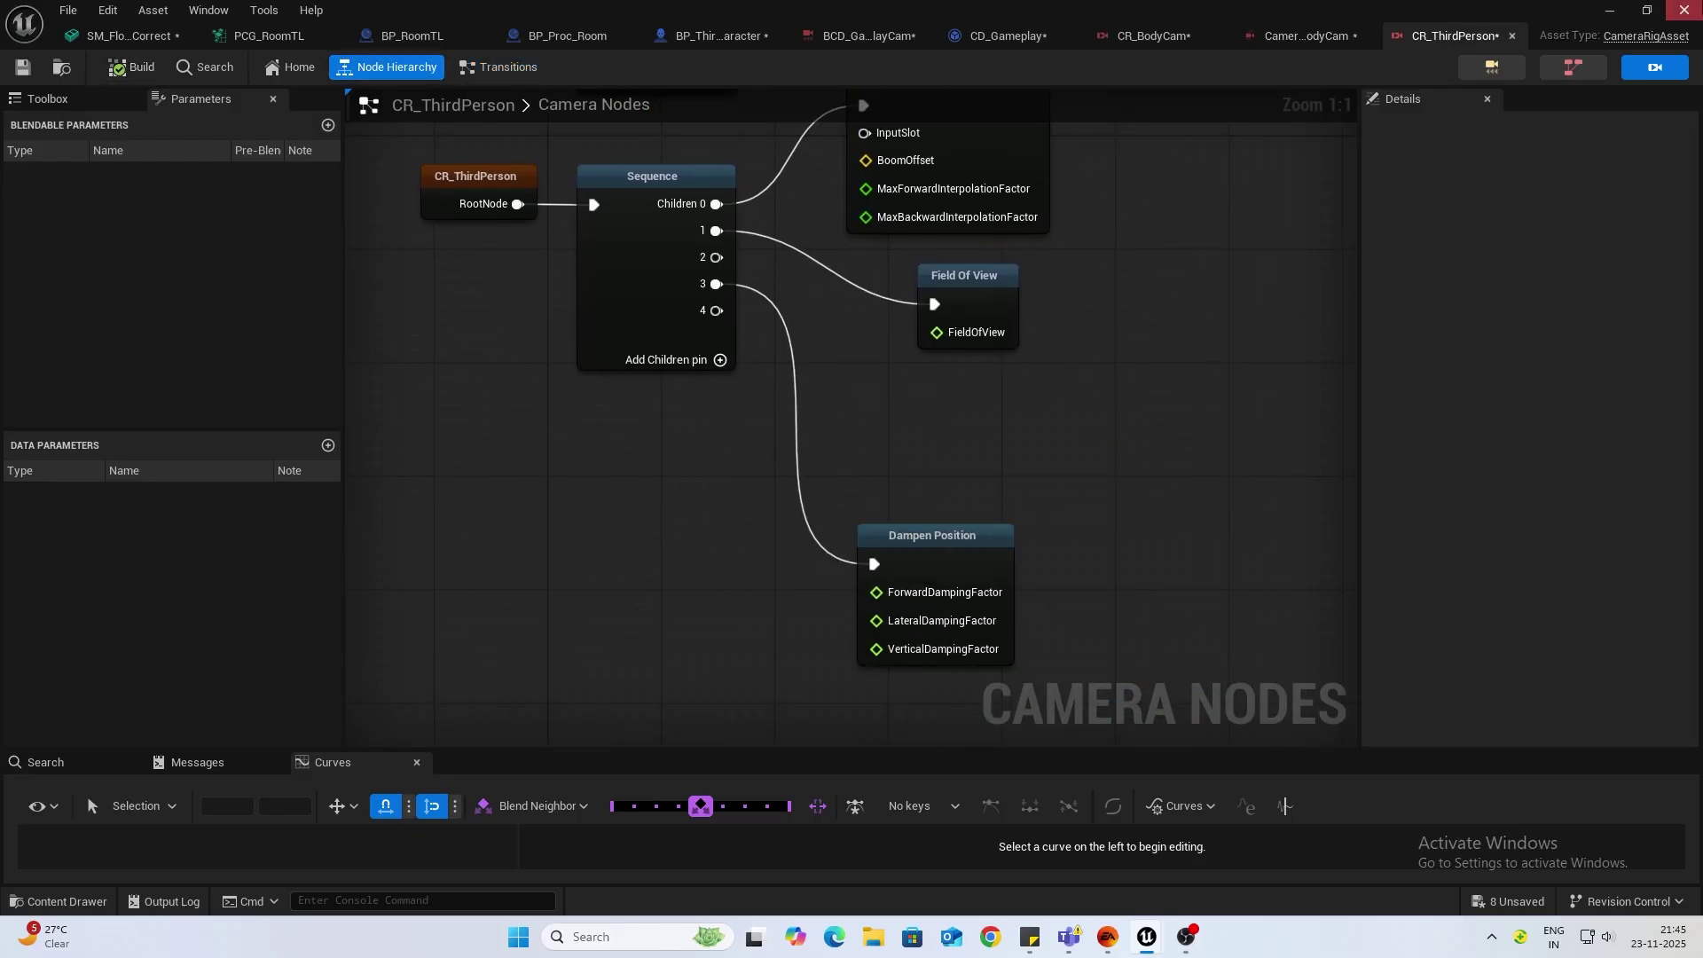
# Step: Play the Room level again, switch to the body-cam view, and walk around to check the adjusted camera shake
pyautogui.click(1610, 9)
pyautogui.click(440, 68)
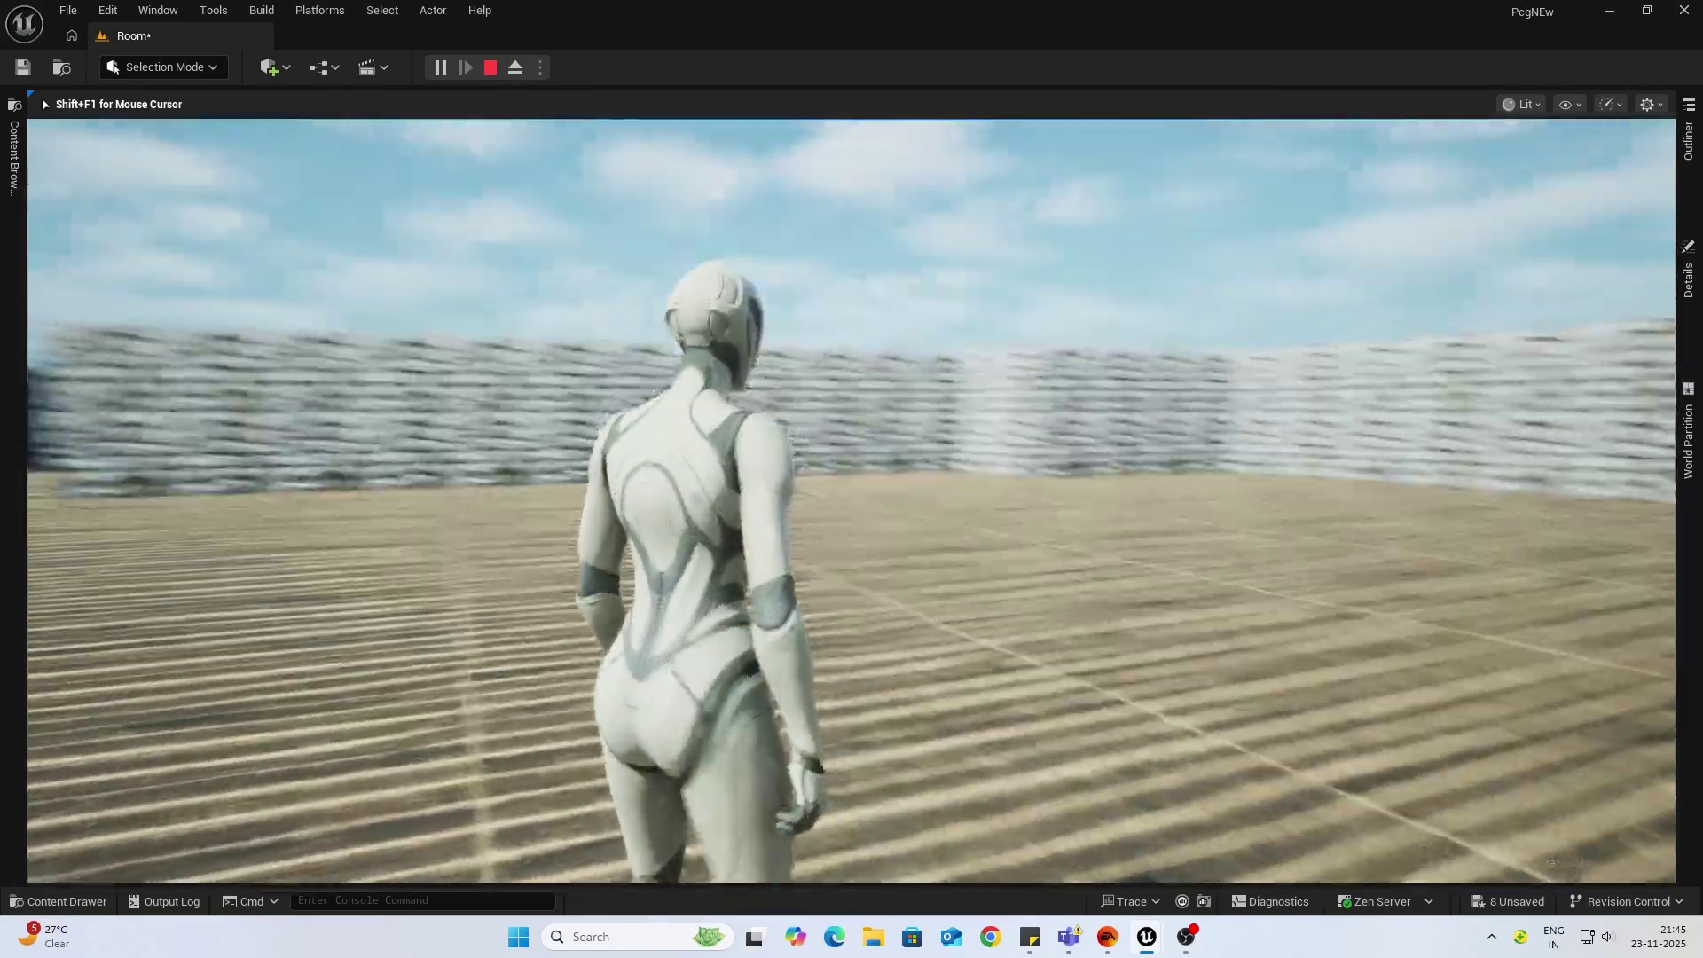
pyautogui.press('v')
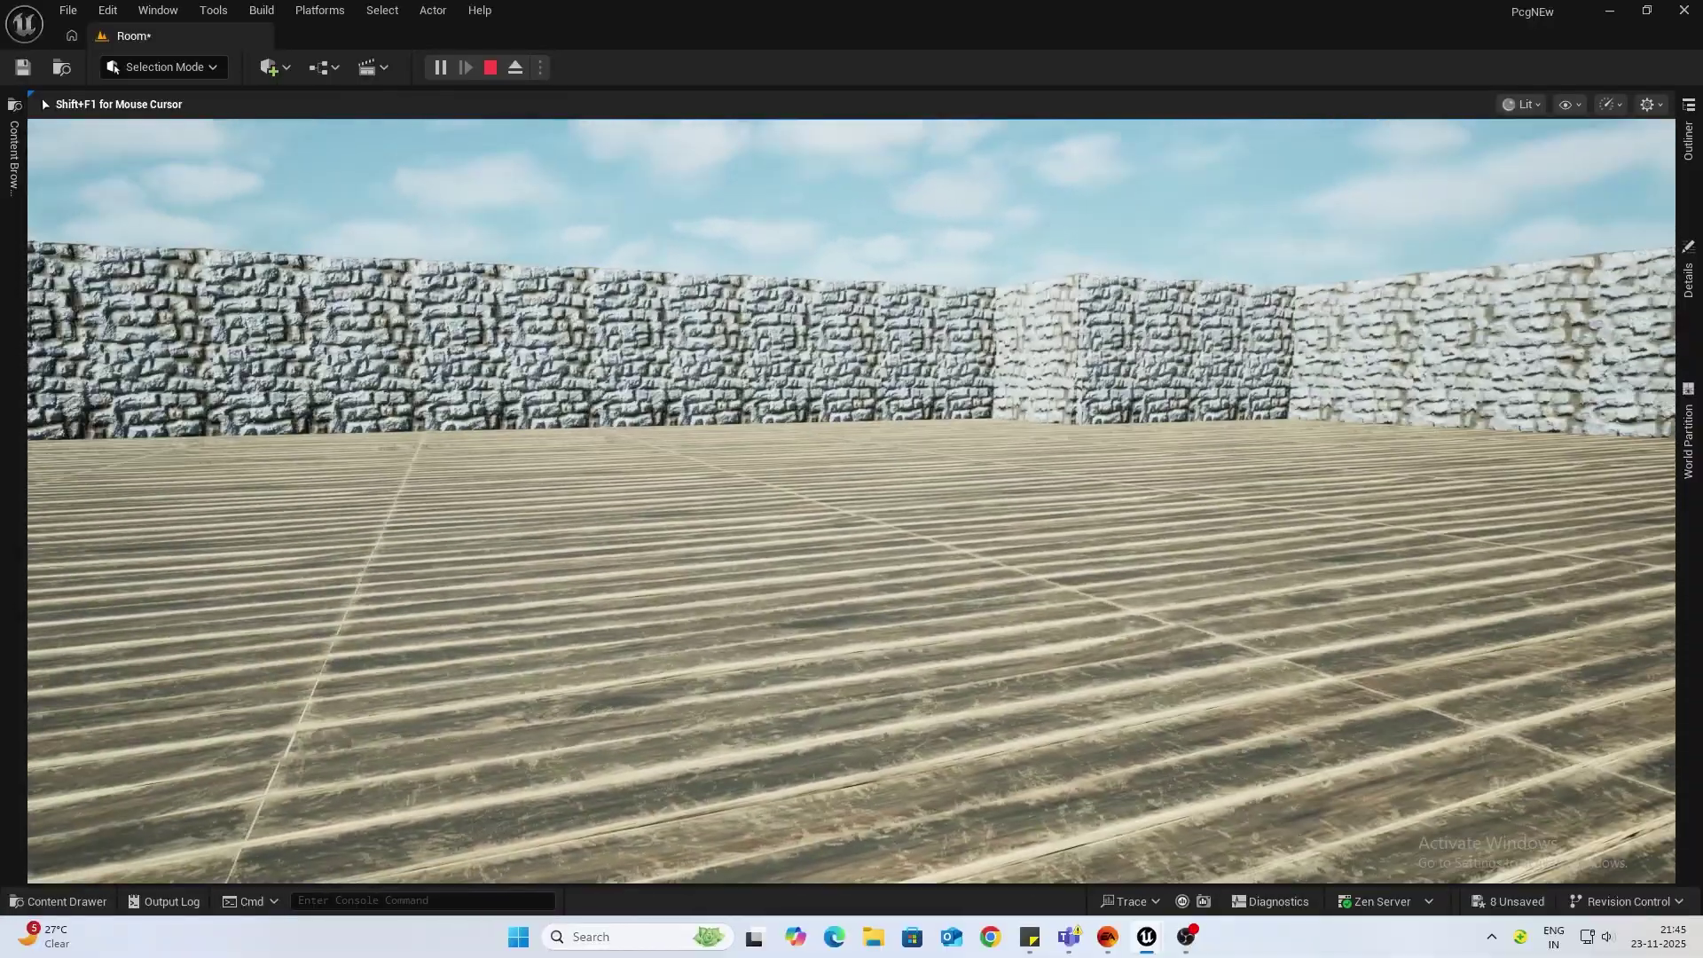
pyautogui.press('w')
pyautogui.press('w')
pyautogui.press('w')
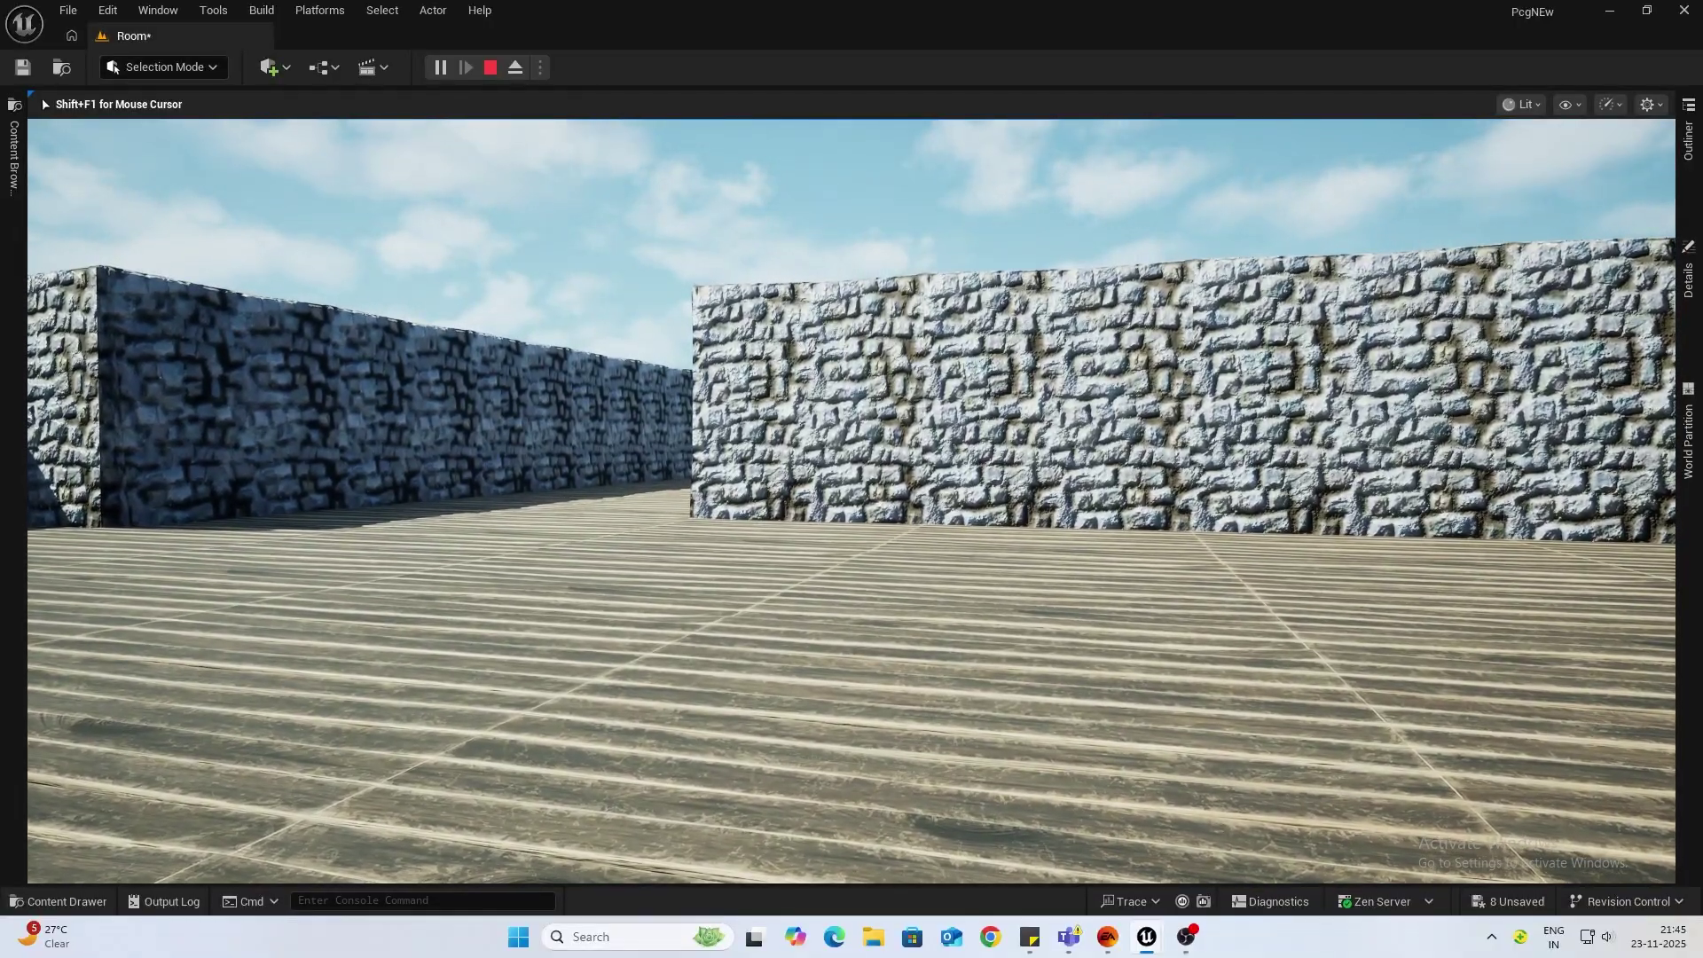
pyautogui.press('w')
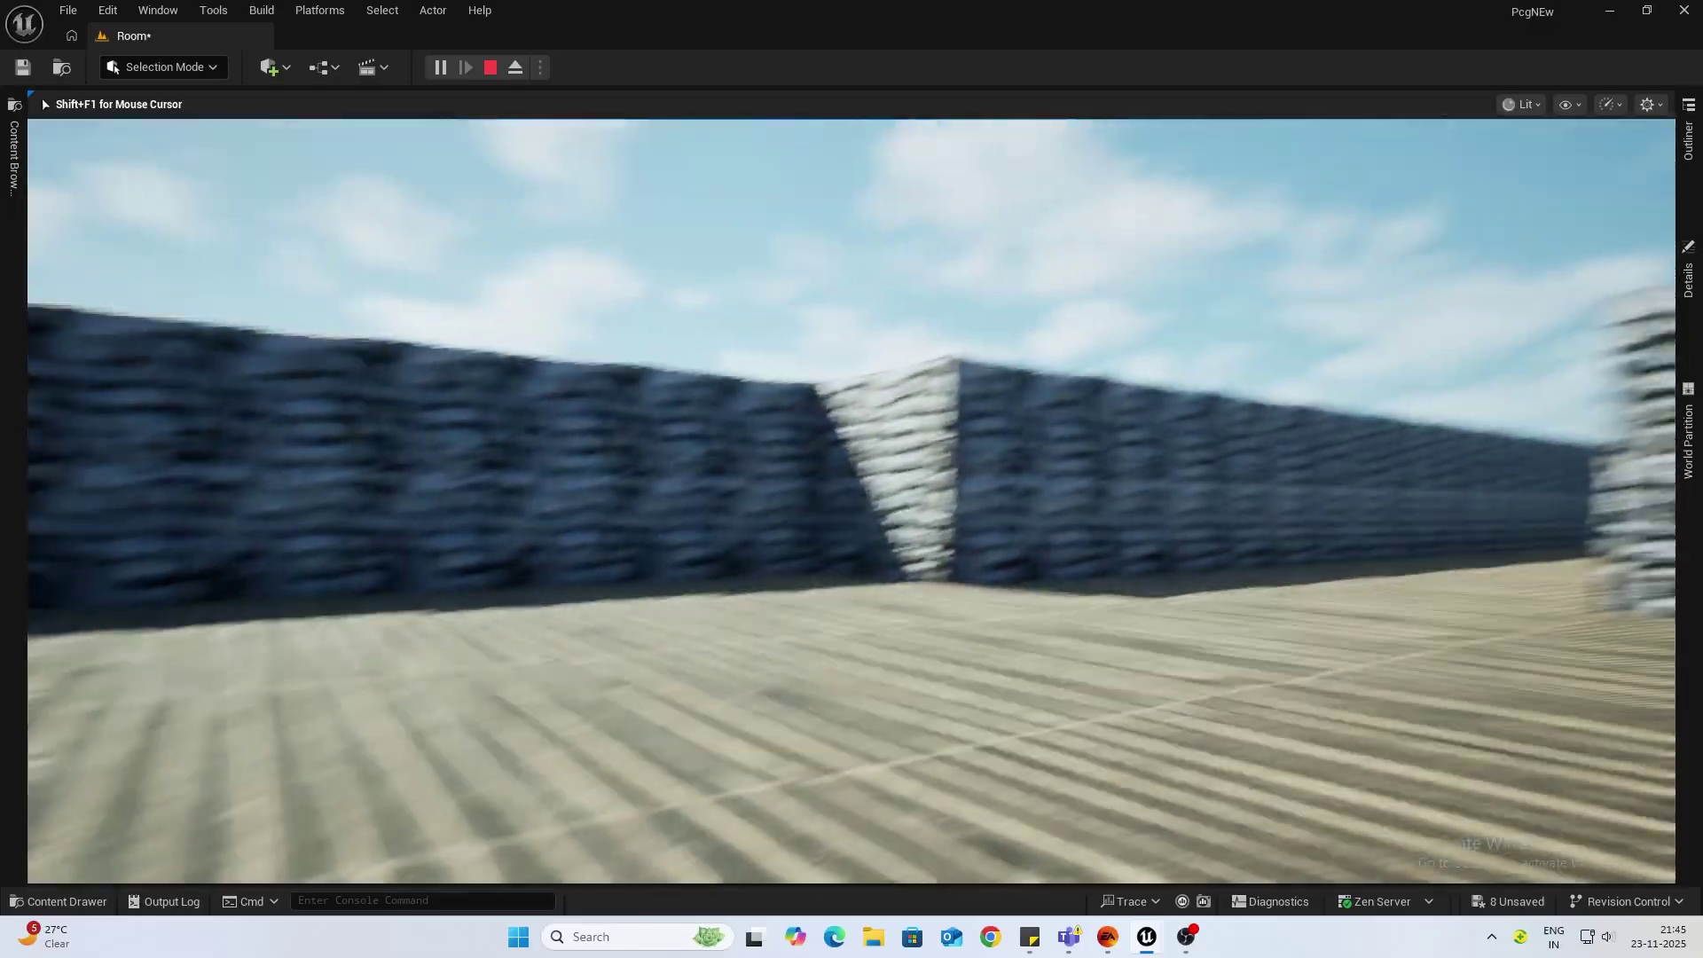
pyautogui.press('w')
pyautogui.press('w')
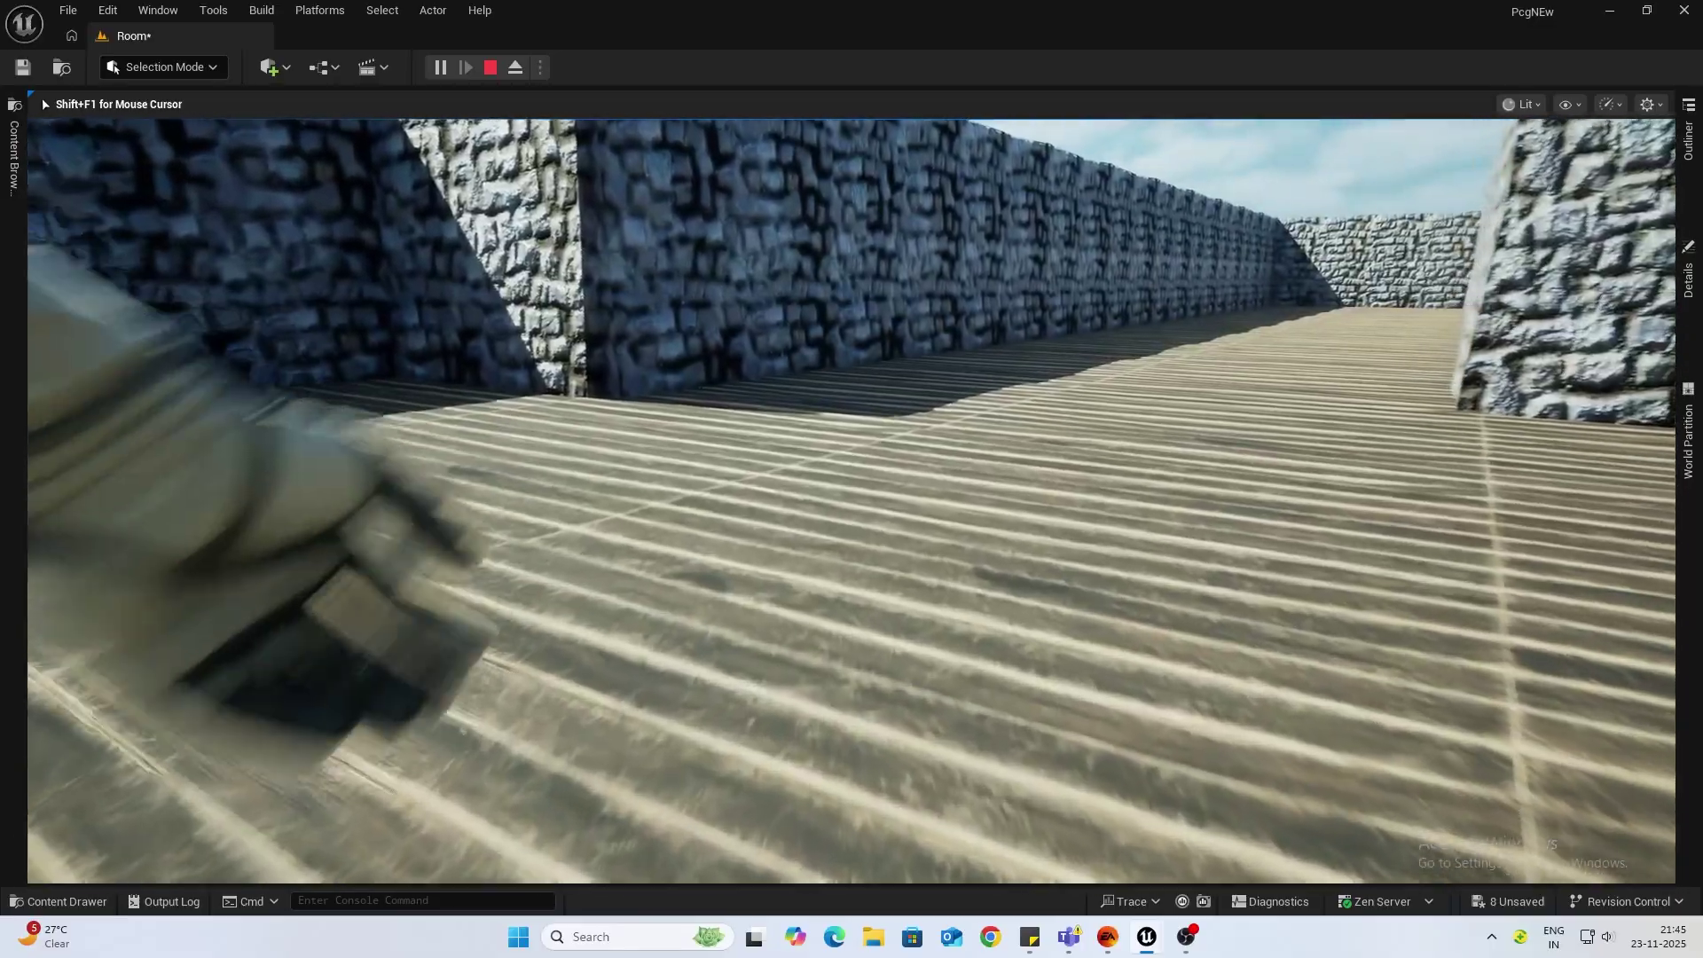